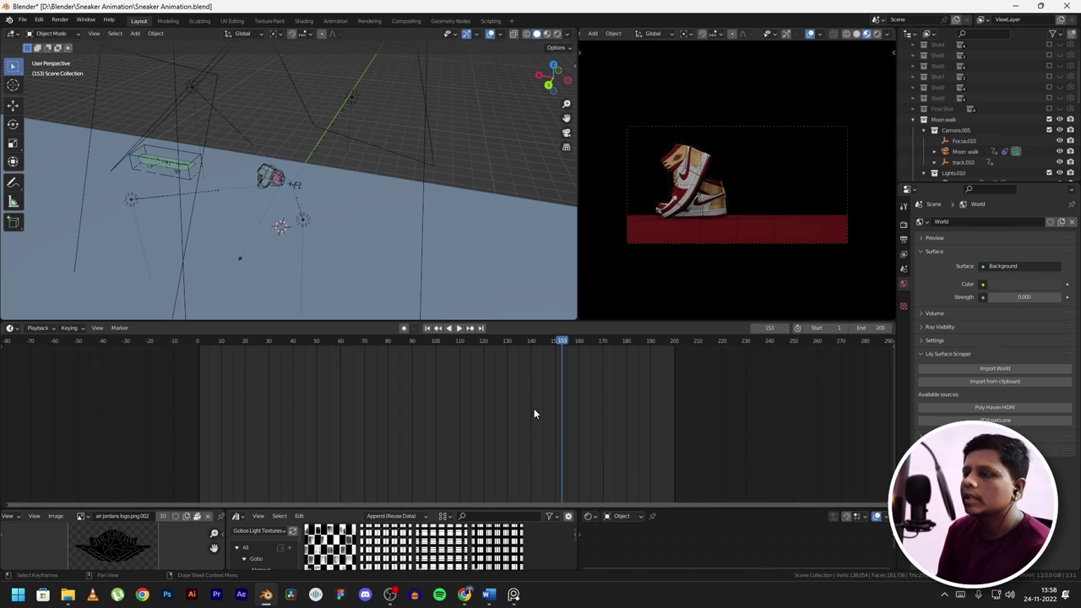
- Switch to Chrome and examine the Nike store's Air Jordan 1 listing for shoe designs and colourways
left_click(465, 595)
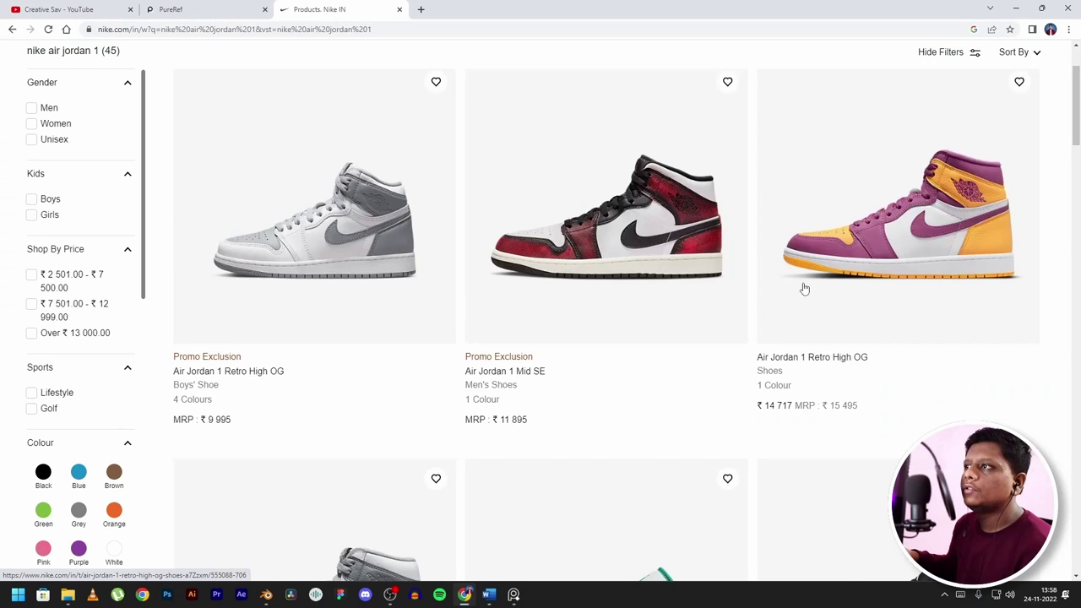
scroll(804, 289, "down", 1)
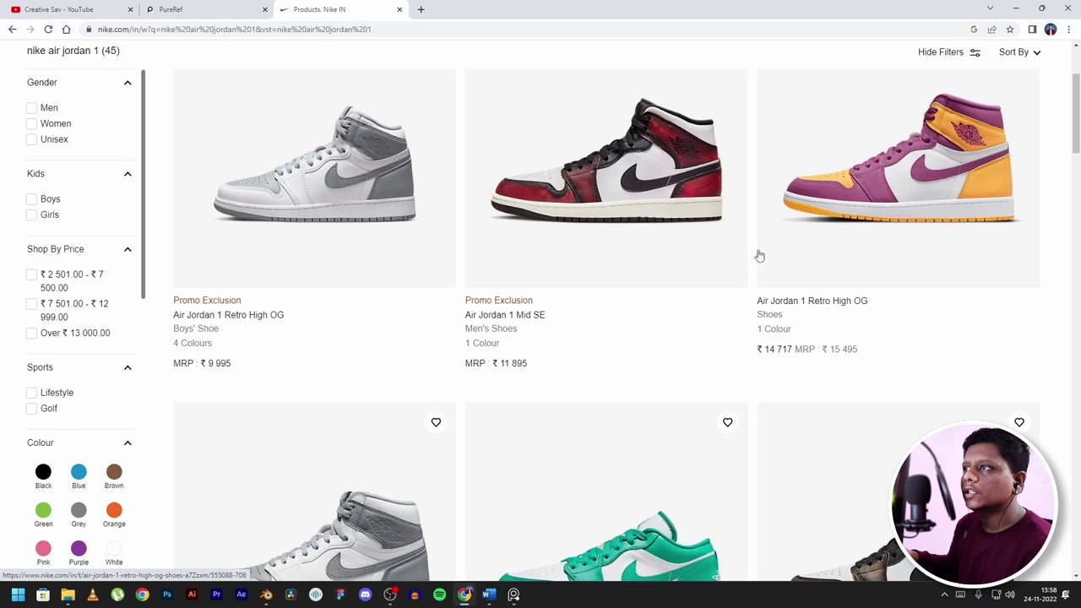
scroll(759, 256, "down", 5)
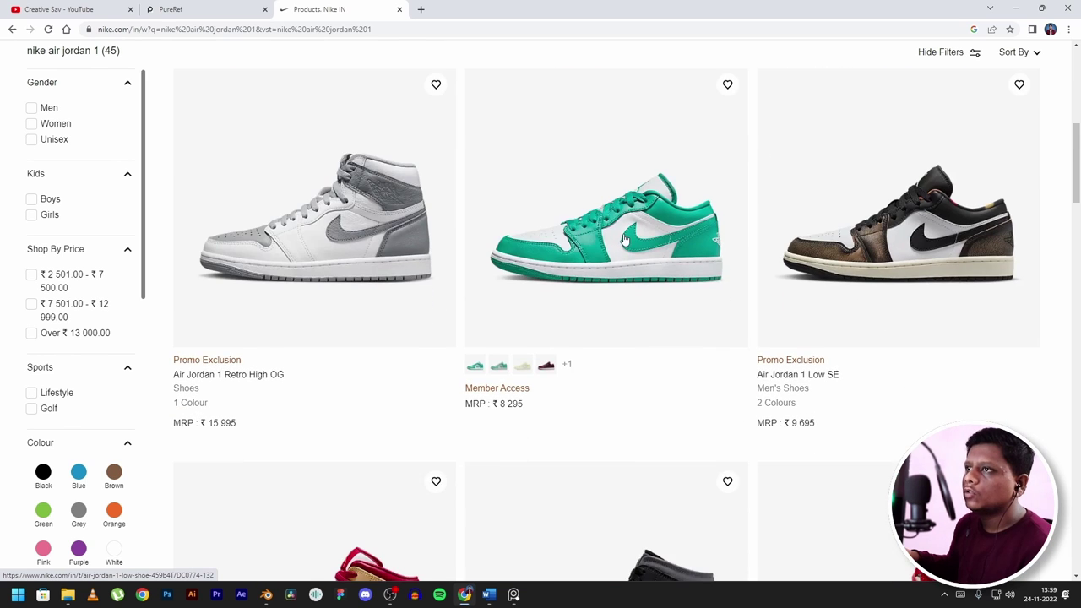
scroll(580, 225, "down", 2)
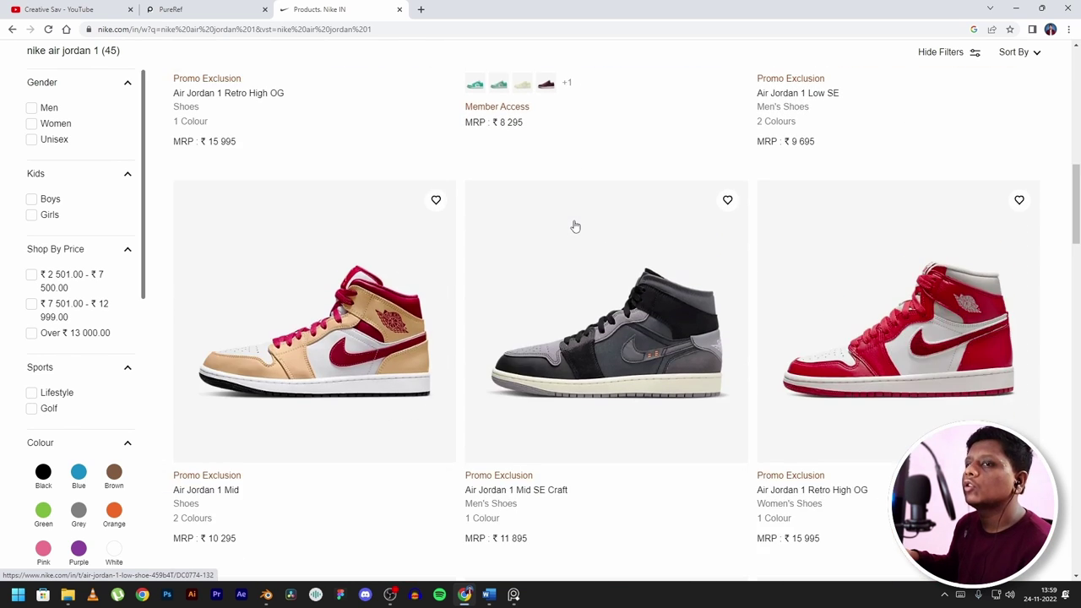
scroll(574, 227, "down", 4)
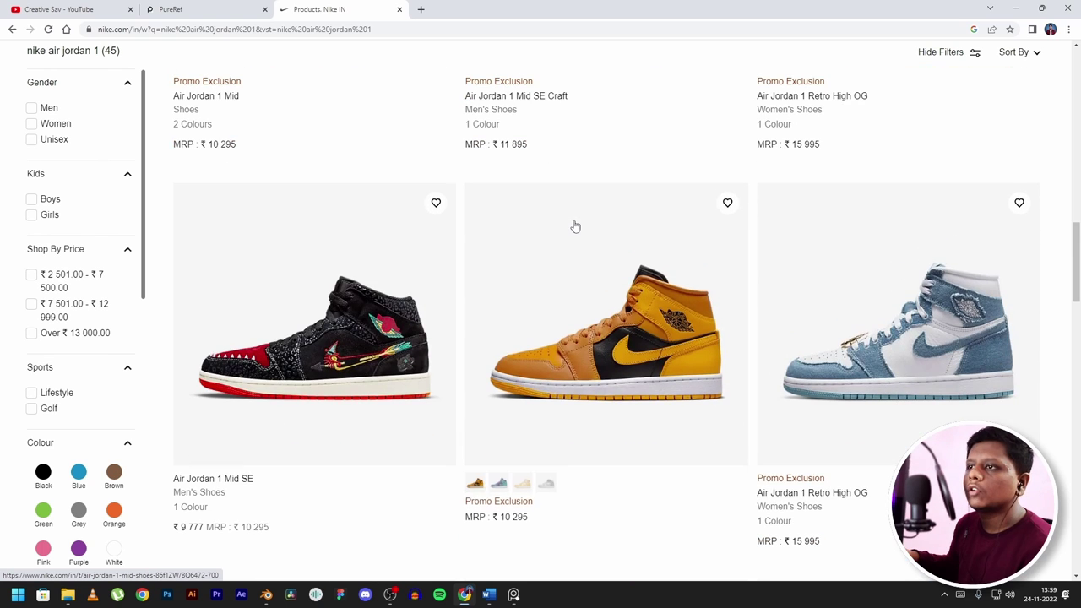
scroll(574, 226, "up", 5)
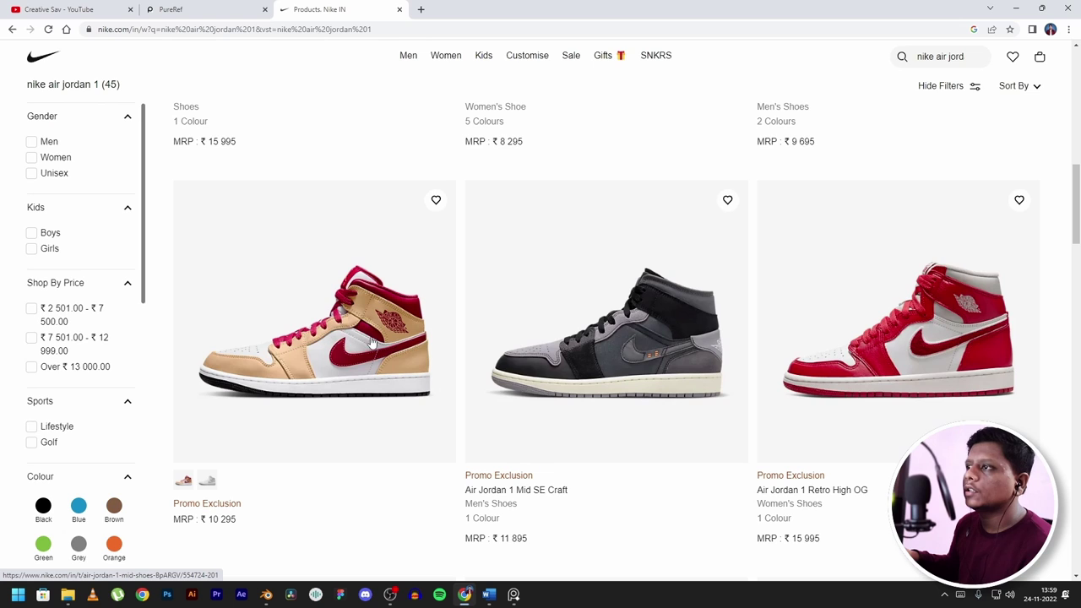
scroll(347, 338, "down", 5)
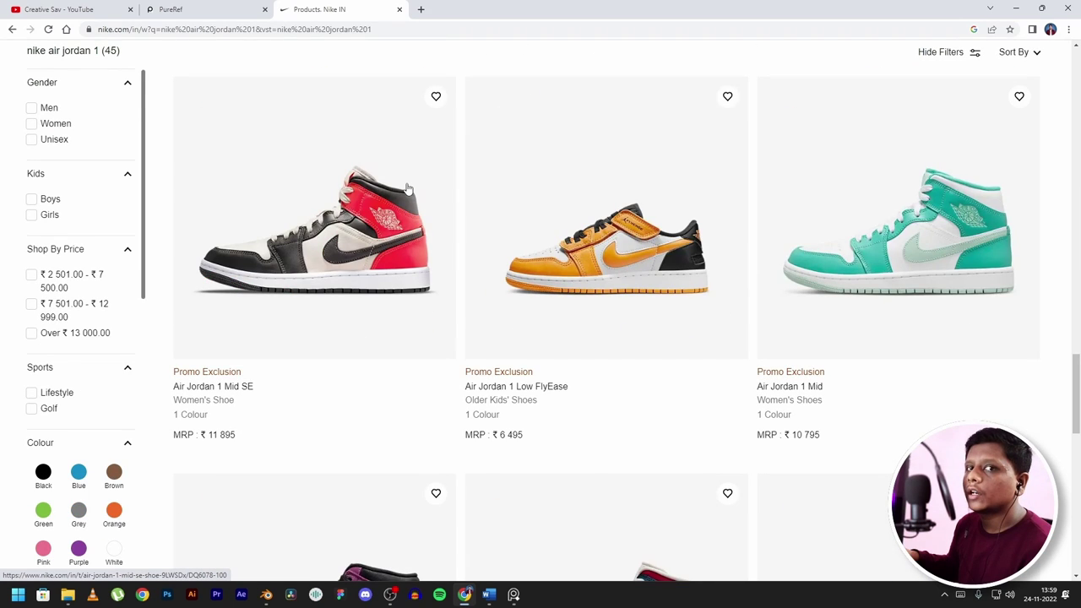
scroll(705, 252, "down", 4)
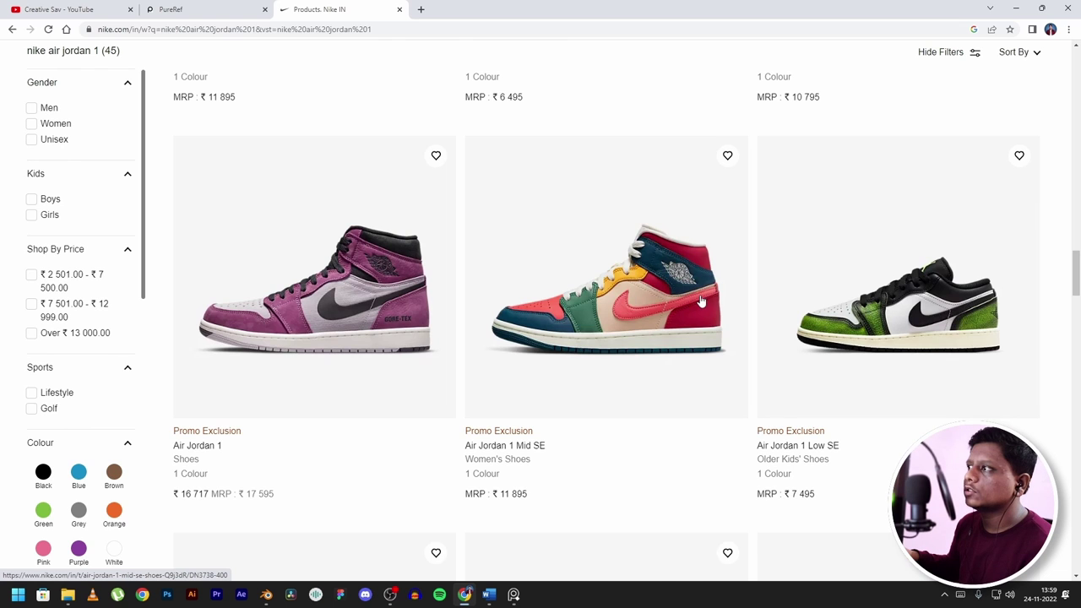
scroll(601, 400, "down", 2)
scroll(601, 399, "down", 3)
scroll(536, 321, "down", 3)
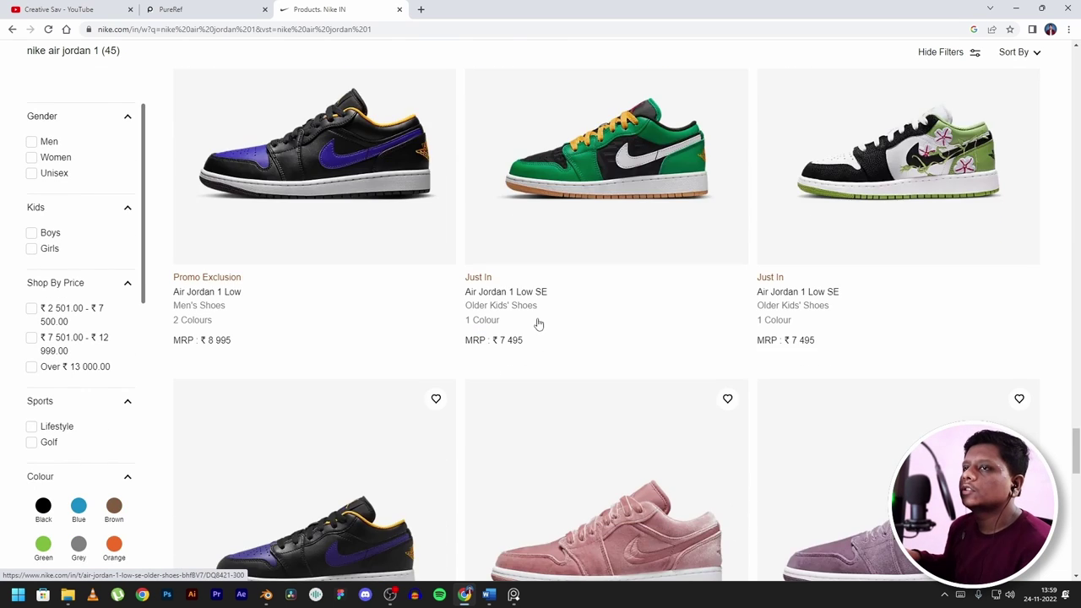
scroll(527, 331, "down", 6)
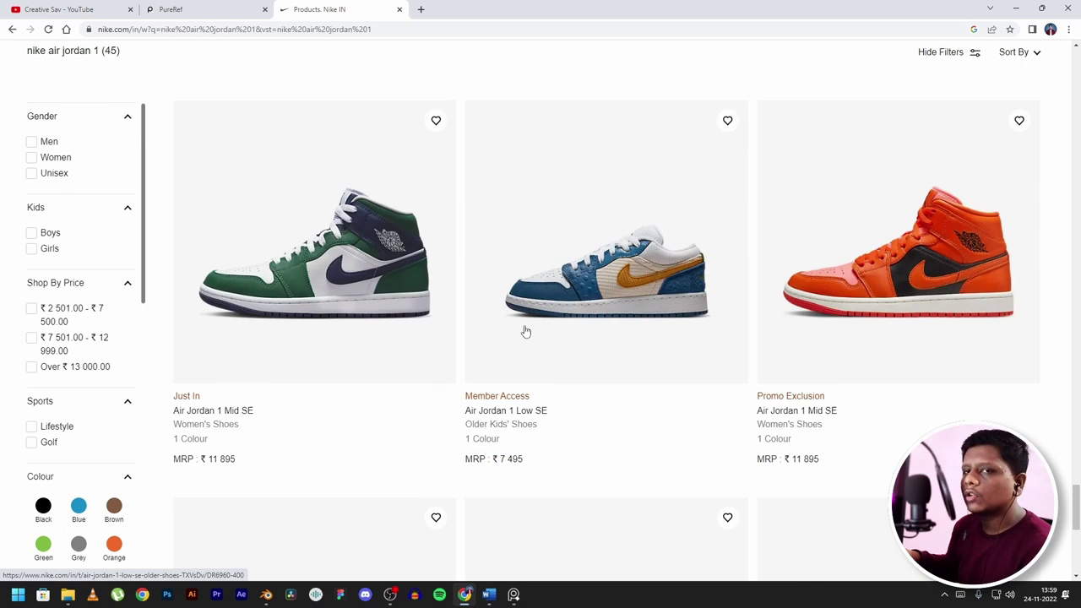
- Bring up Pinterest's Nike Animation pin in a new browser tab
key("ctrl+t")
type("pinte")
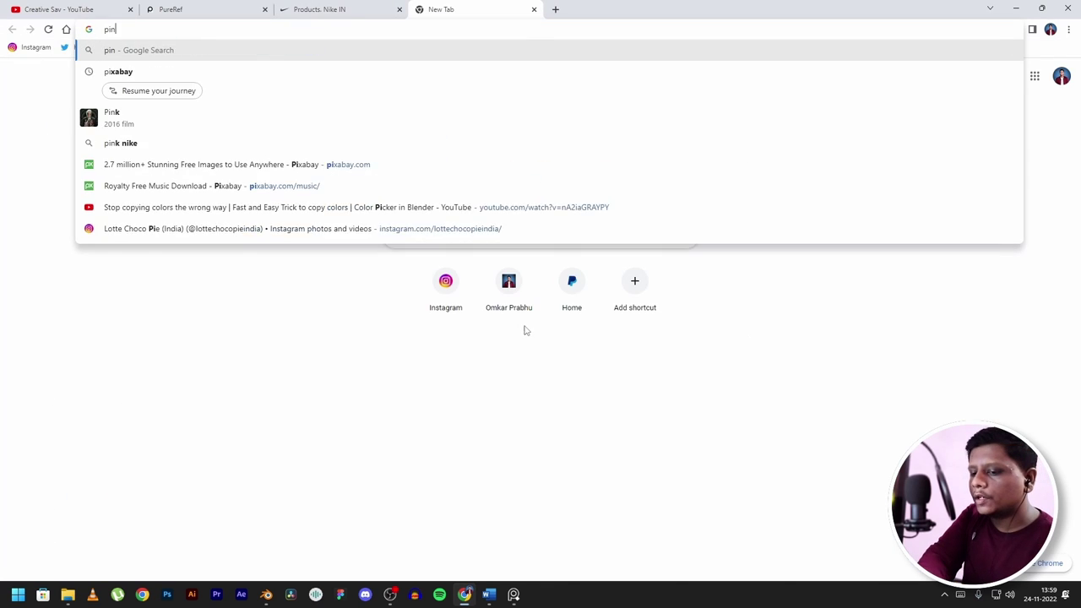
type("rest")
key("Return")
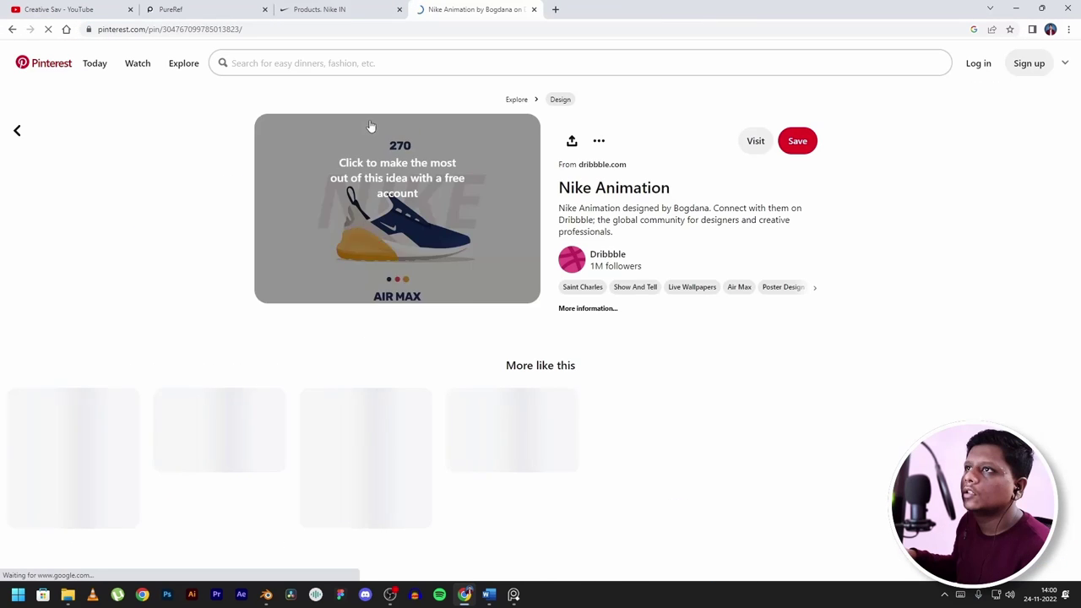
- Search Pinterest for "Nike 3d Animation"
left_click_drag(674, 187, 548, 61)
left_click(256, 63)
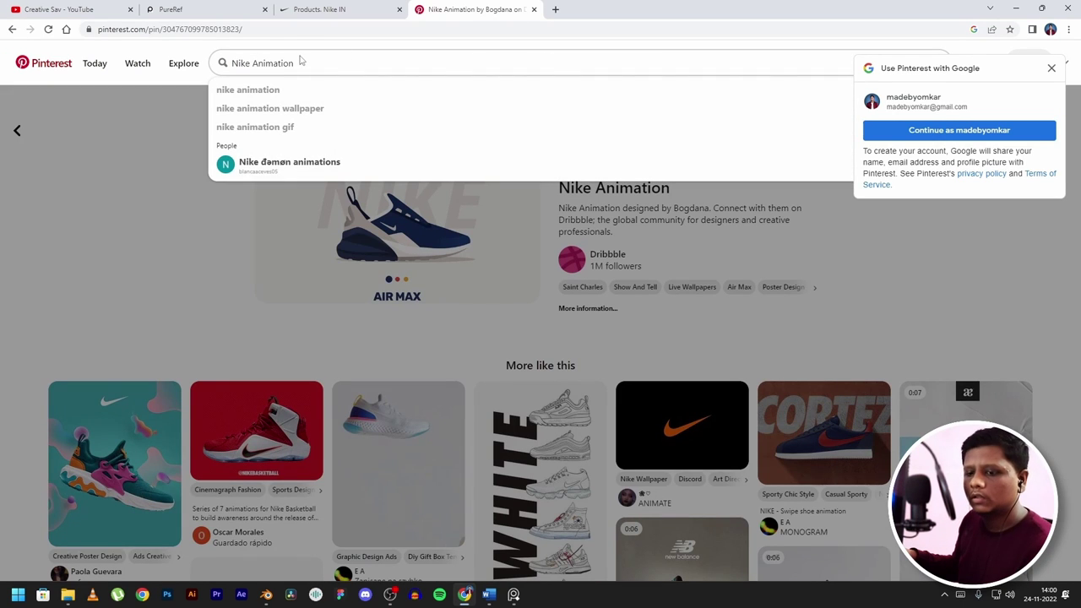
type("3d")
key("Return")
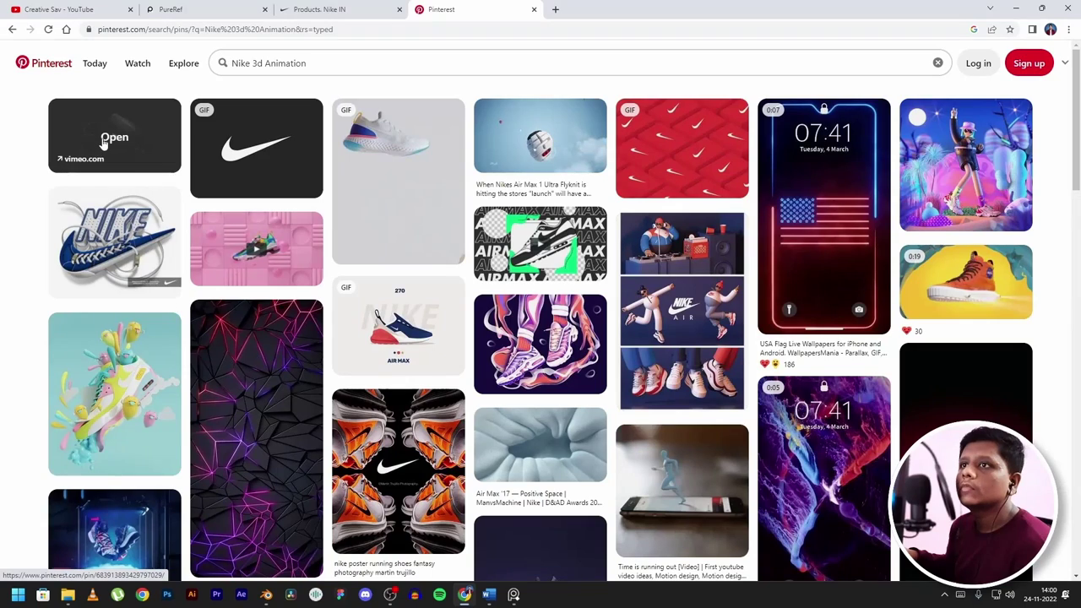
- Open the first vimeo.com pin in the results, dismiss the login prompt and view its video full screen
left_click(103, 136)
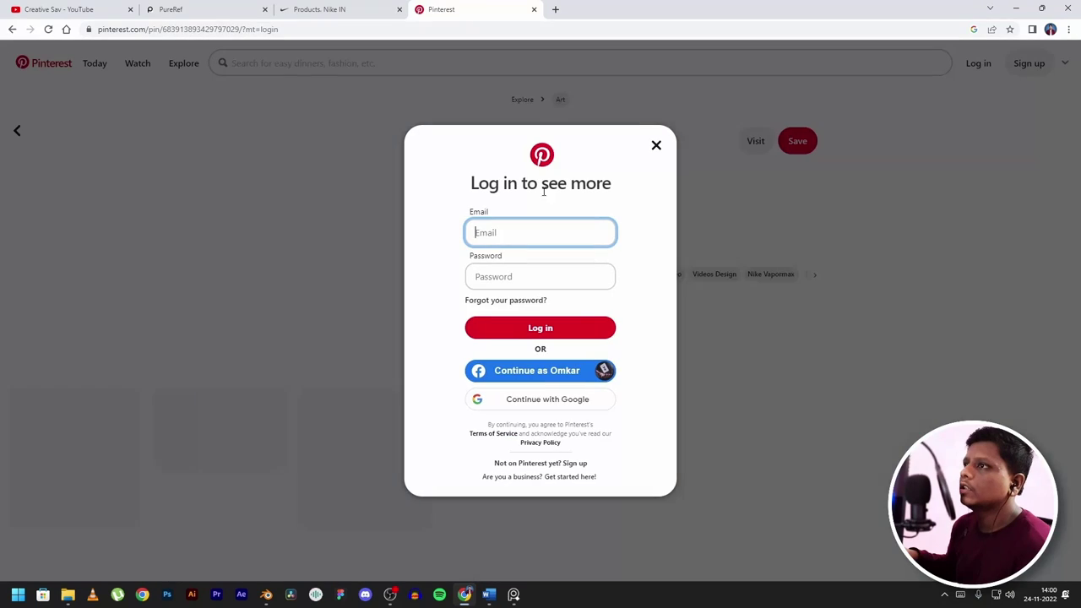
left_click(657, 146)
scroll(362, 168, "down", 2)
scroll(362, 168, "up", 2)
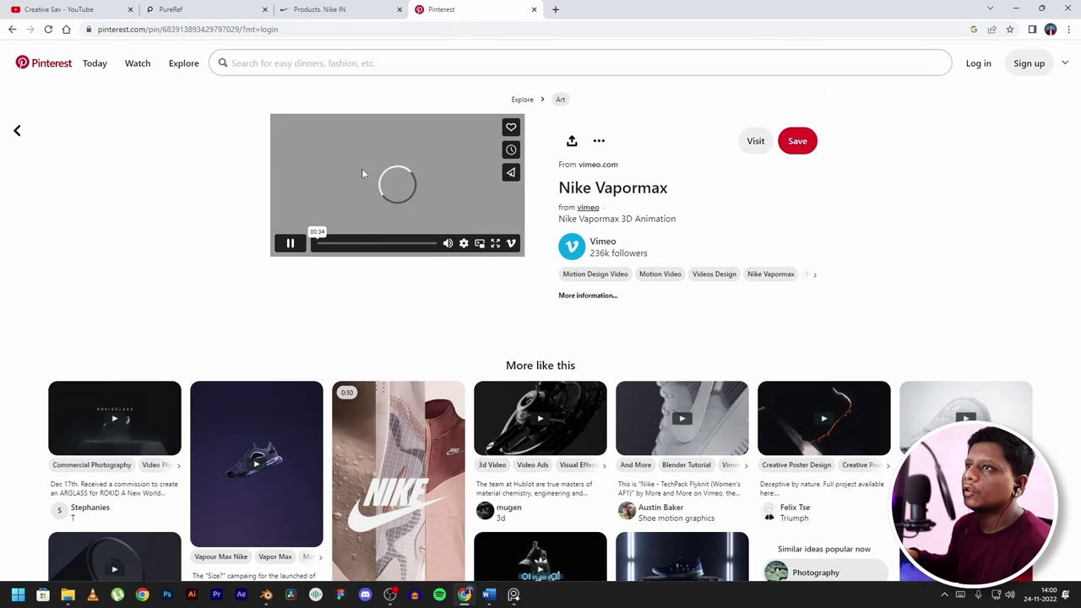
left_click(496, 244)
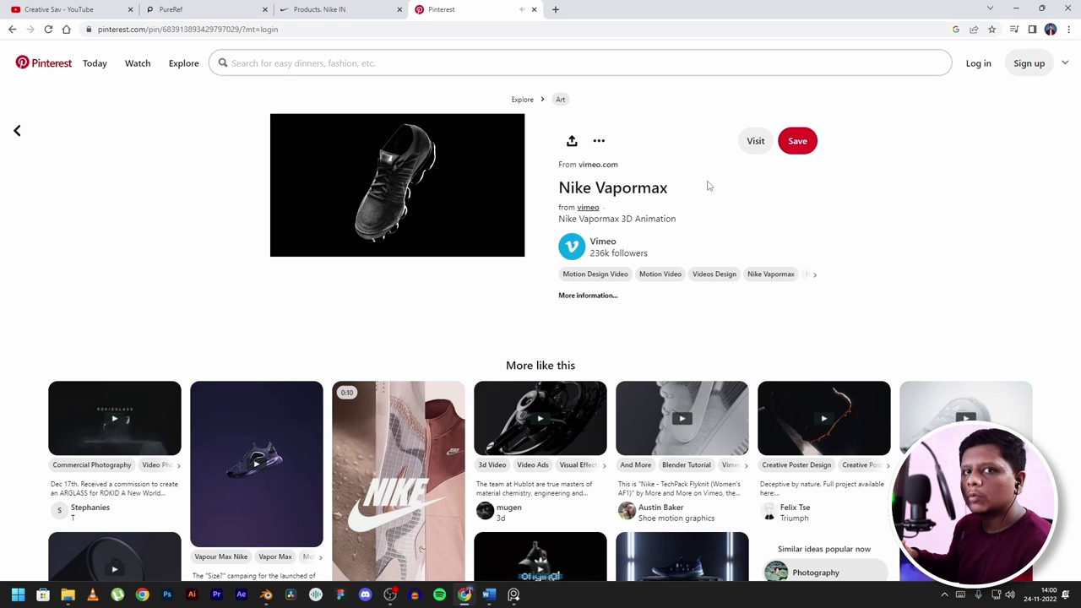
- Search Google for "manvsmachine" in a new tab and open the studio's website, mvsm.com
key("ctrl+t")
type("manv")
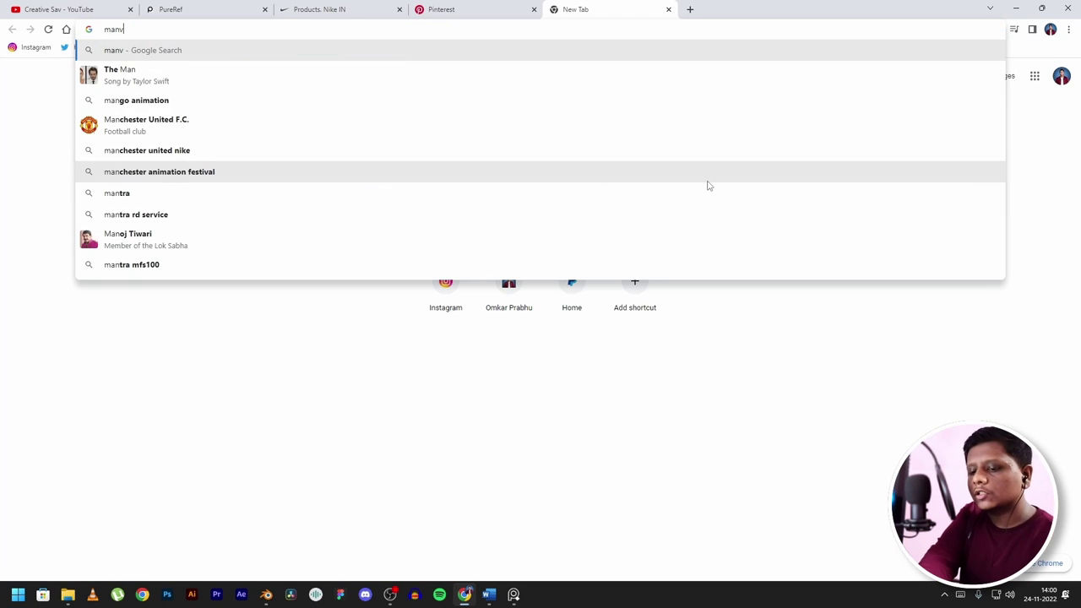
type("sma")
key("Return")
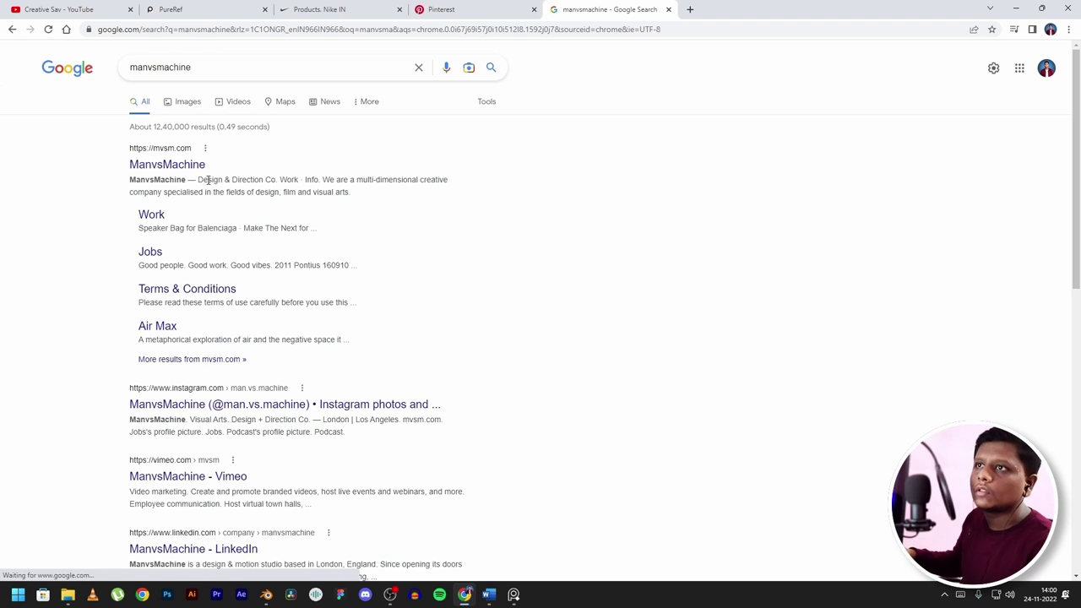
left_click(168, 166)
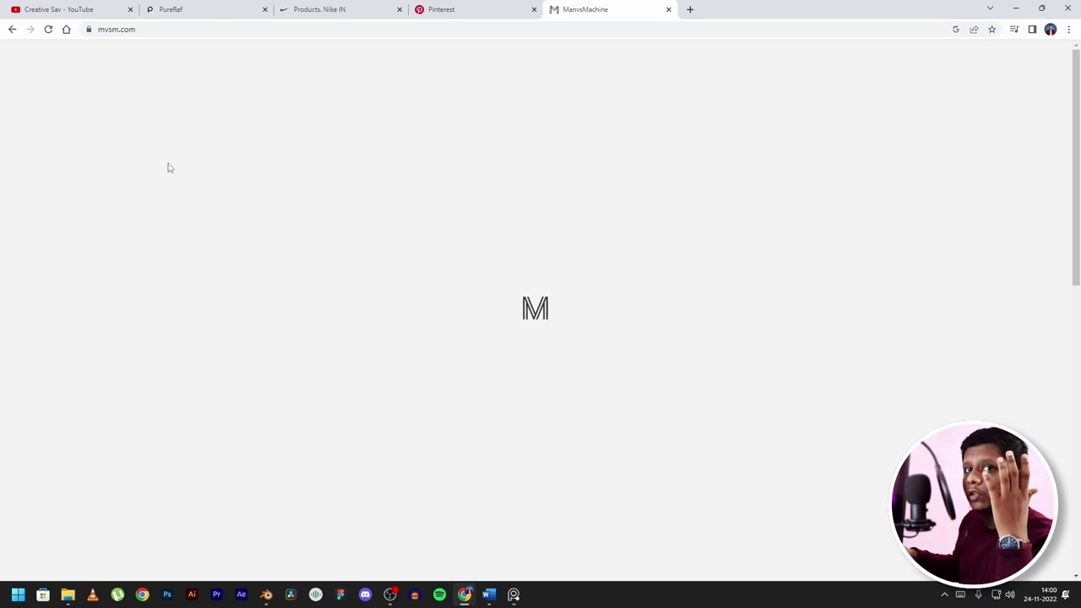
- Look through the ManvsMachine work gallery and open the full Air Max for Nike project
scroll(167, 167, "down", 4)
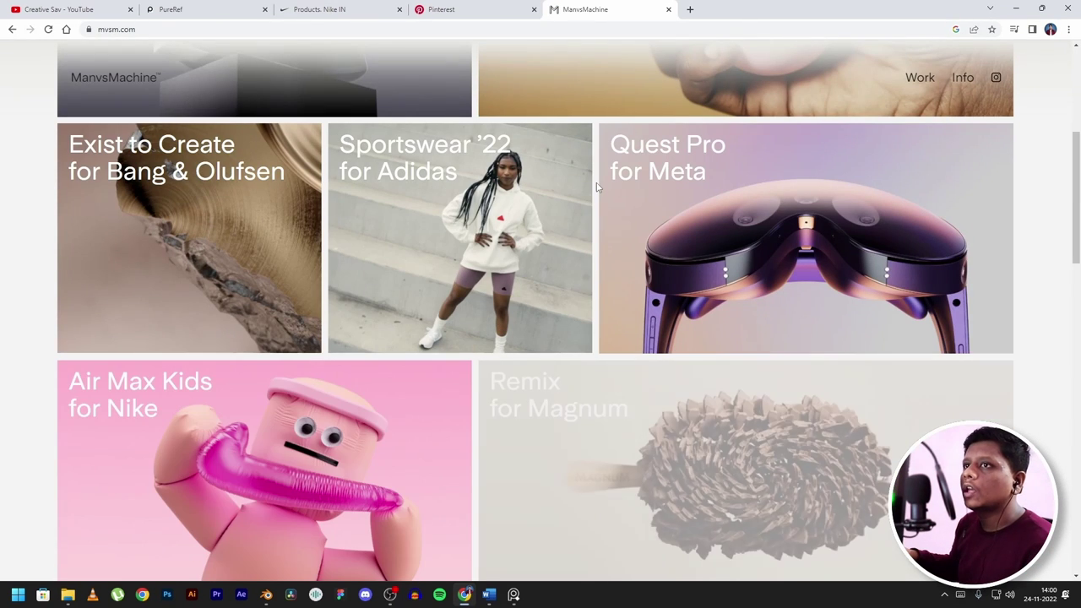
scroll(596, 187, "down", 2)
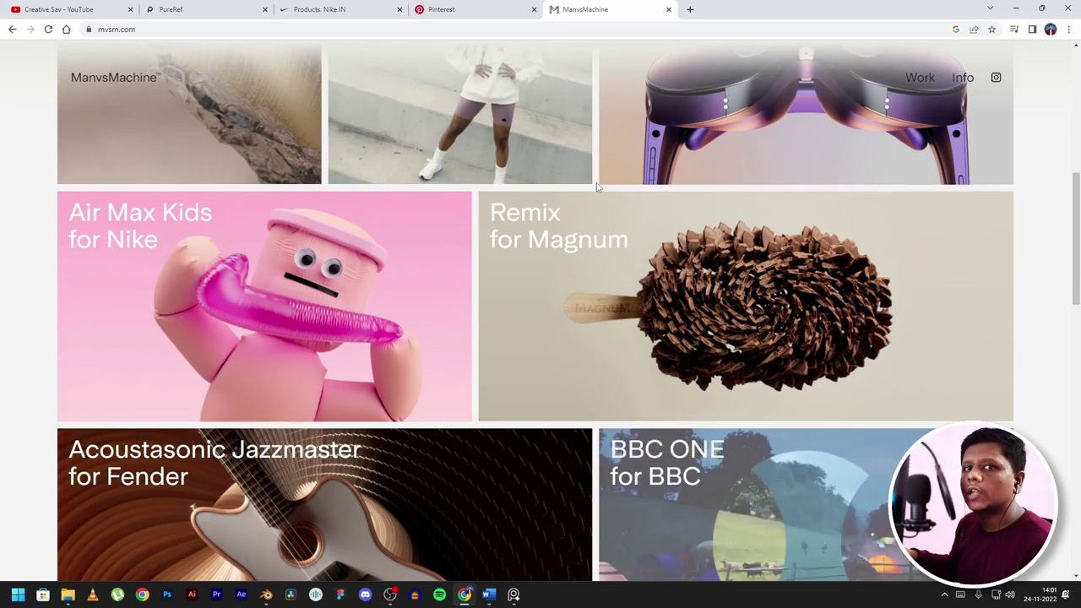
scroll(596, 187, "down", 4)
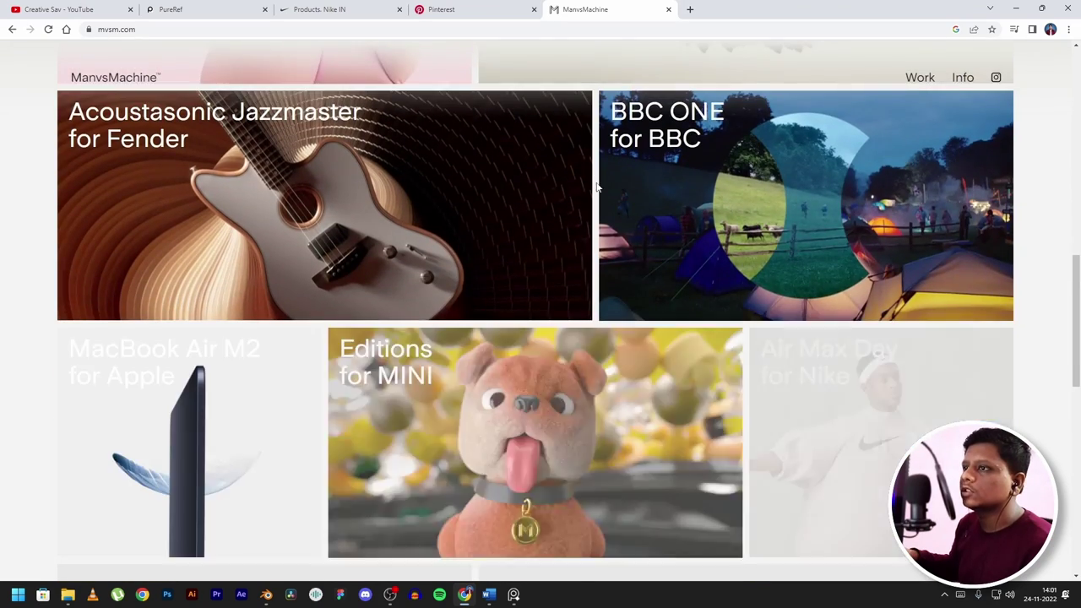
scroll(596, 186, "down", 9)
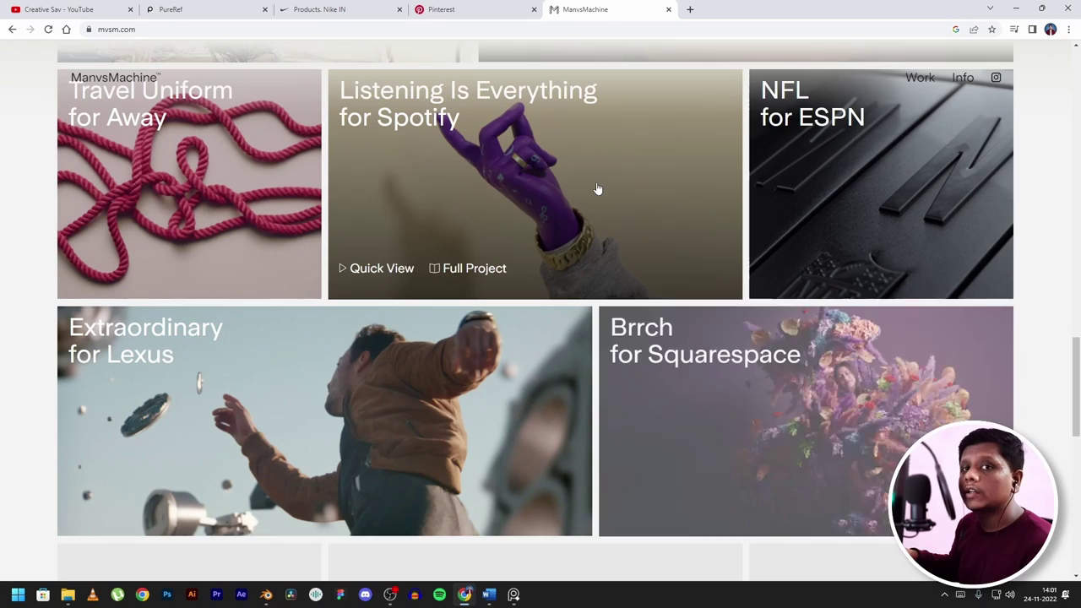
scroll(612, 266, "down", 2)
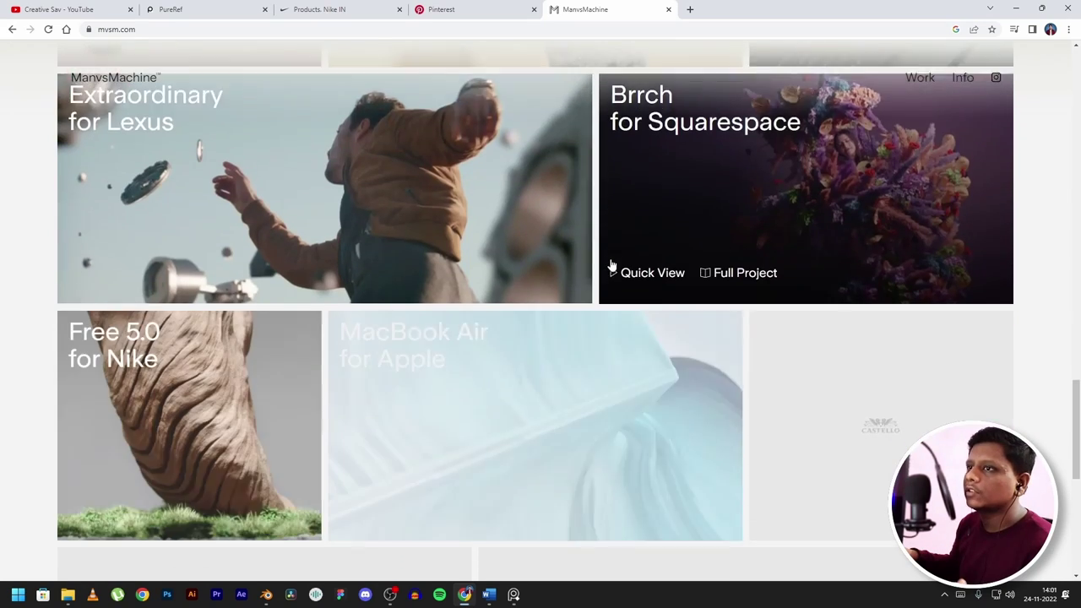
scroll(532, 240, "down", 1)
scroll(530, 240, "down", 4)
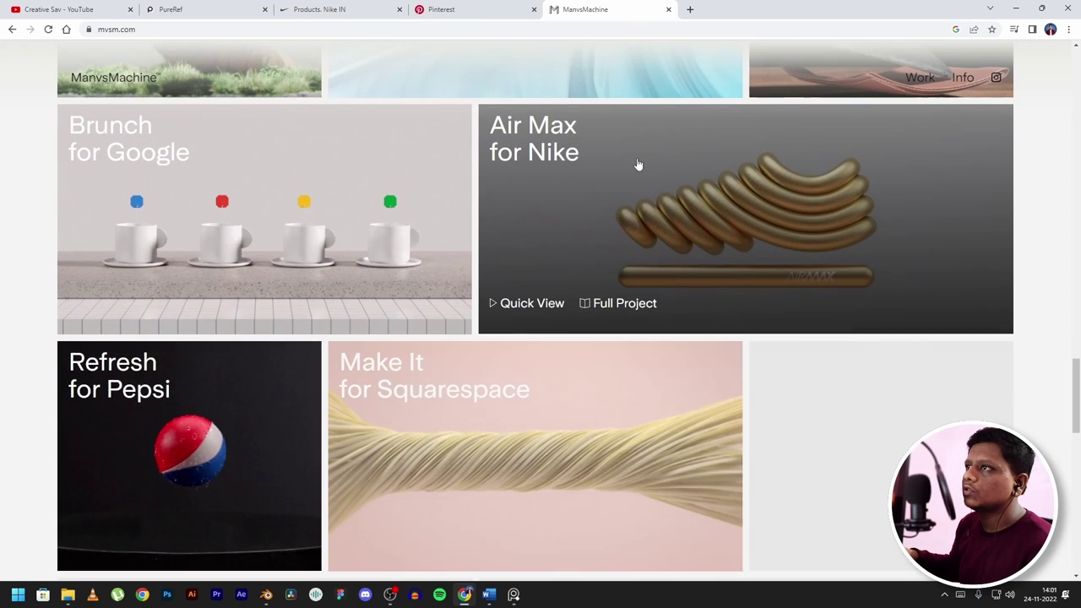
left_click(639, 164)
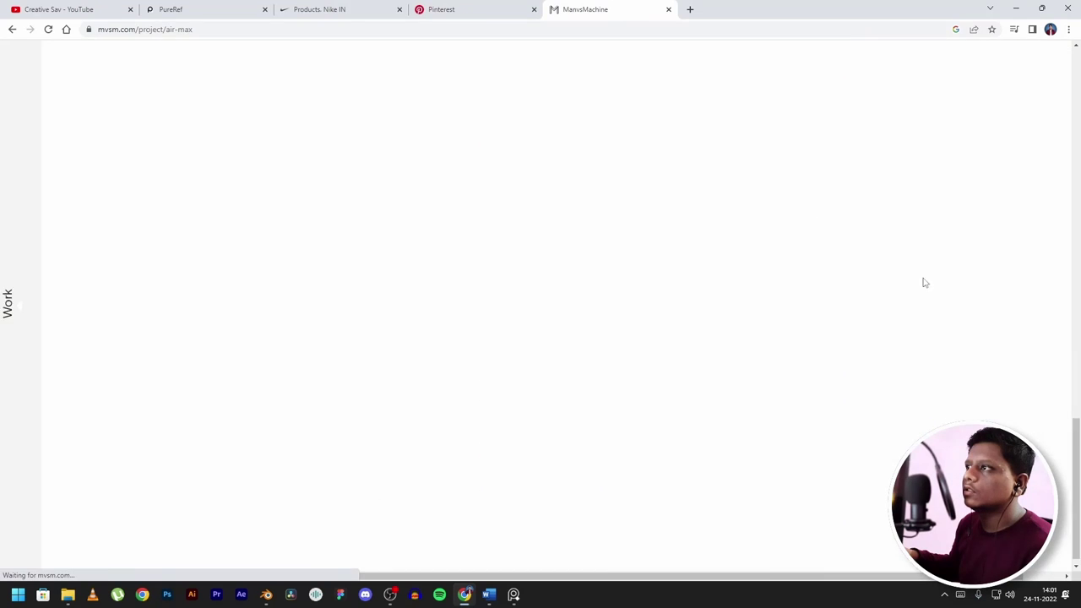
- Examine the Air Max project page's video, abstract shoe renders and Air Max 2017 stills for reference
scroll(589, 244, "down", 1)
scroll(559, 275, "down", 3)
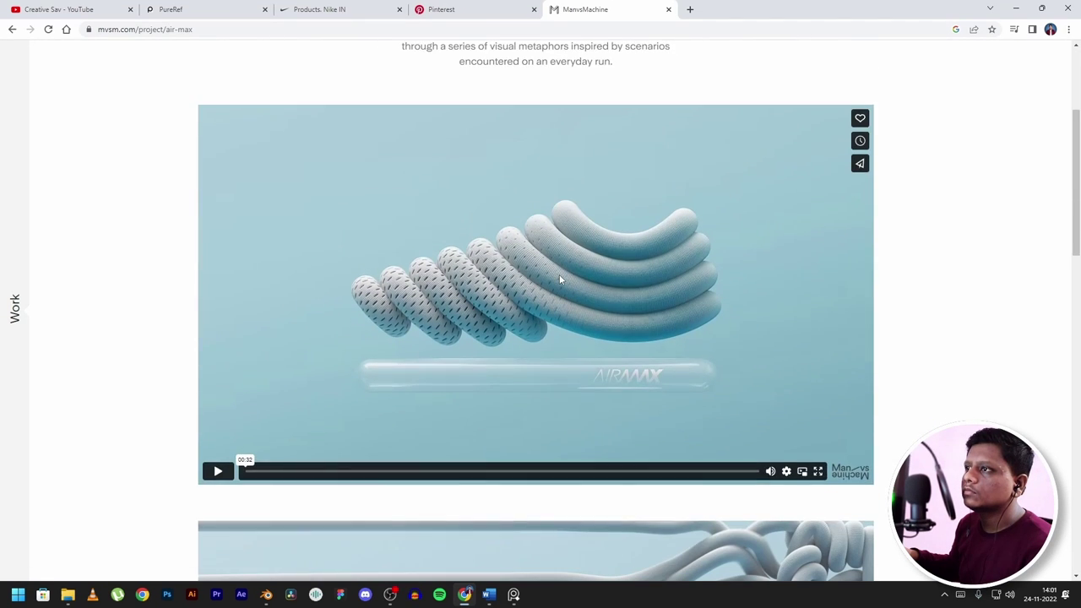
scroll(466, 250, "up", 1)
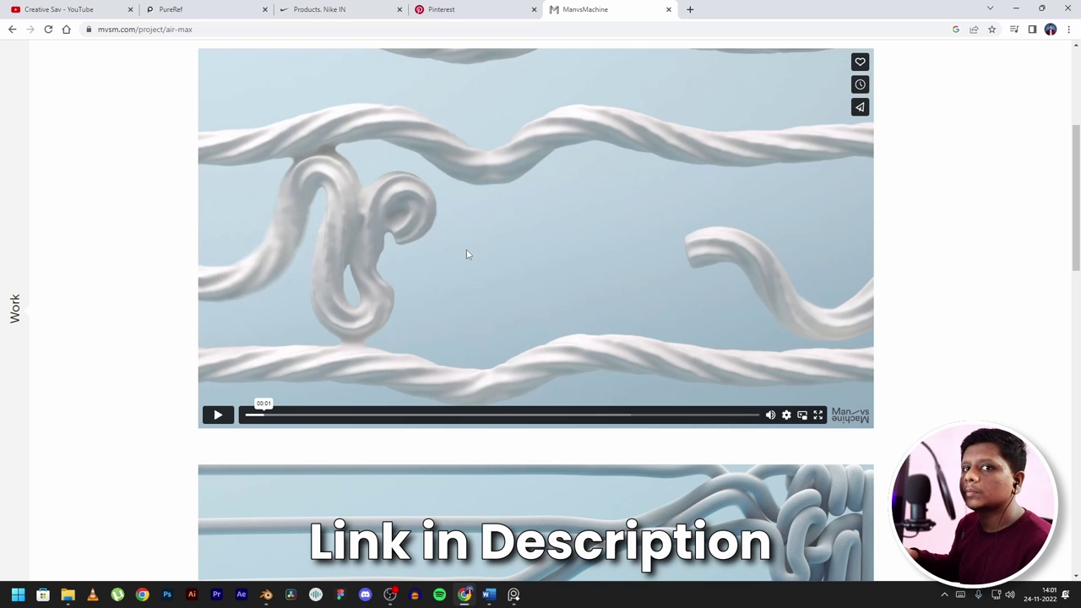
scroll(624, 399, "down", 8)
scroll(613, 421, "down", 3)
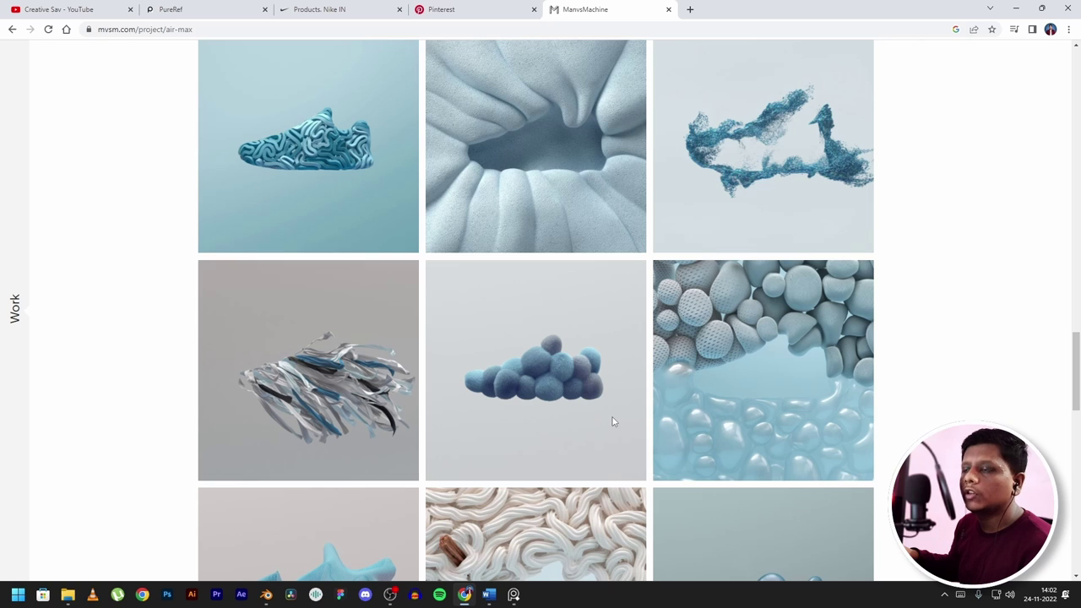
scroll(613, 422, "down", 5)
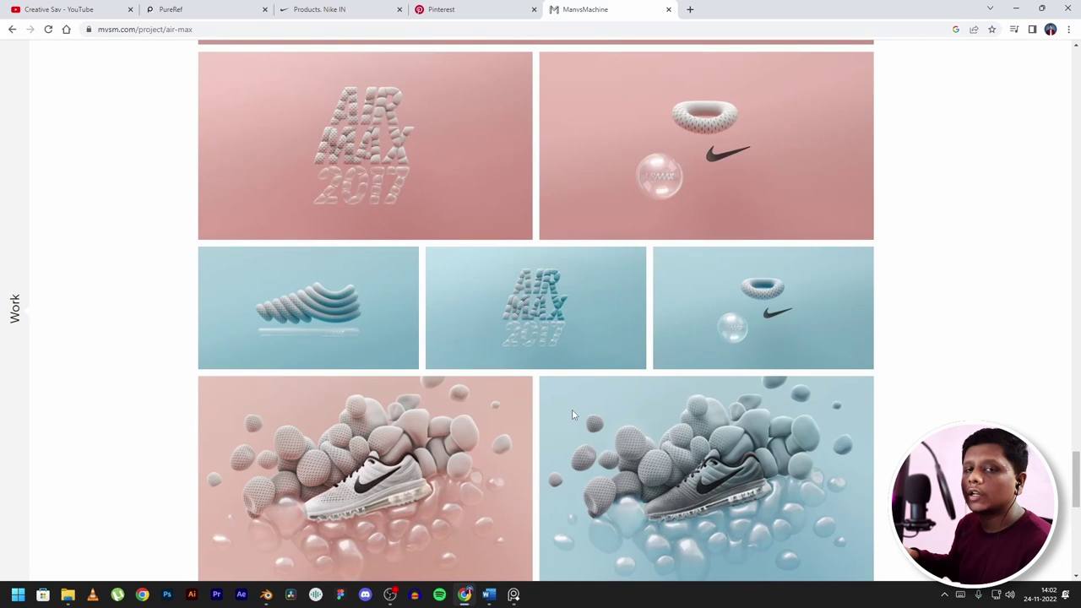
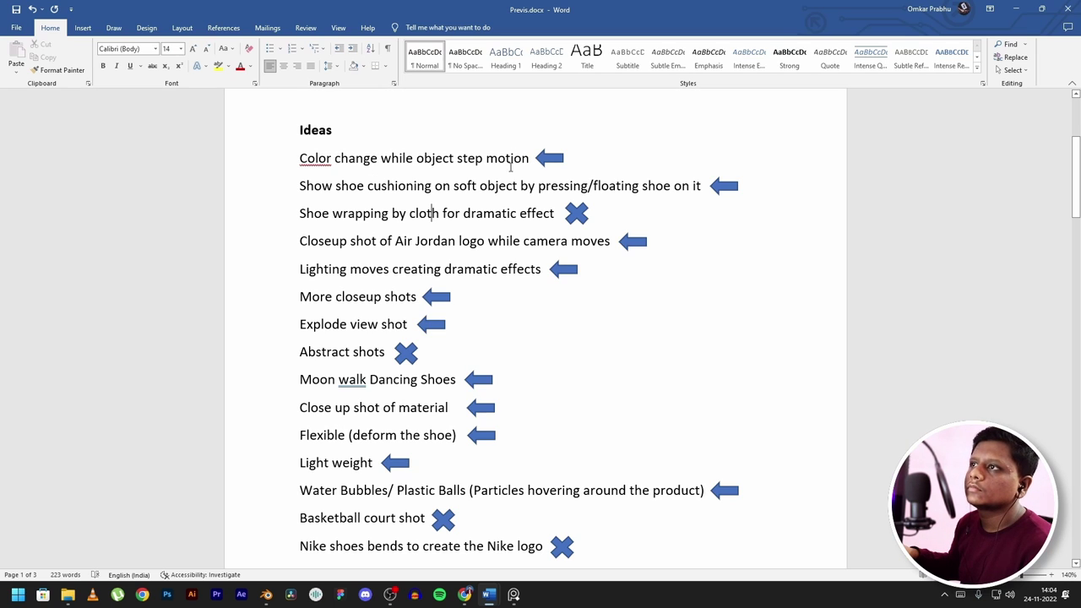
- Review the Ideas list in Previs.docx, comparing the shot ideas marked with arrows and those marked with crosses
scroll(408, 164, "down", 1)
scroll(386, 140, "up", 1)
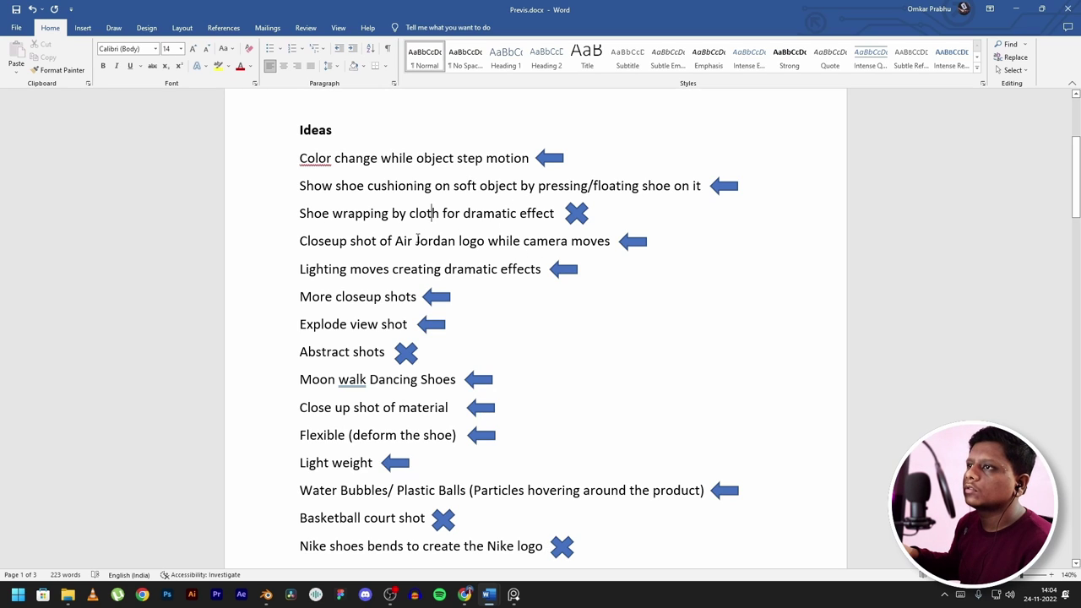
scroll(421, 201, "down", 1)
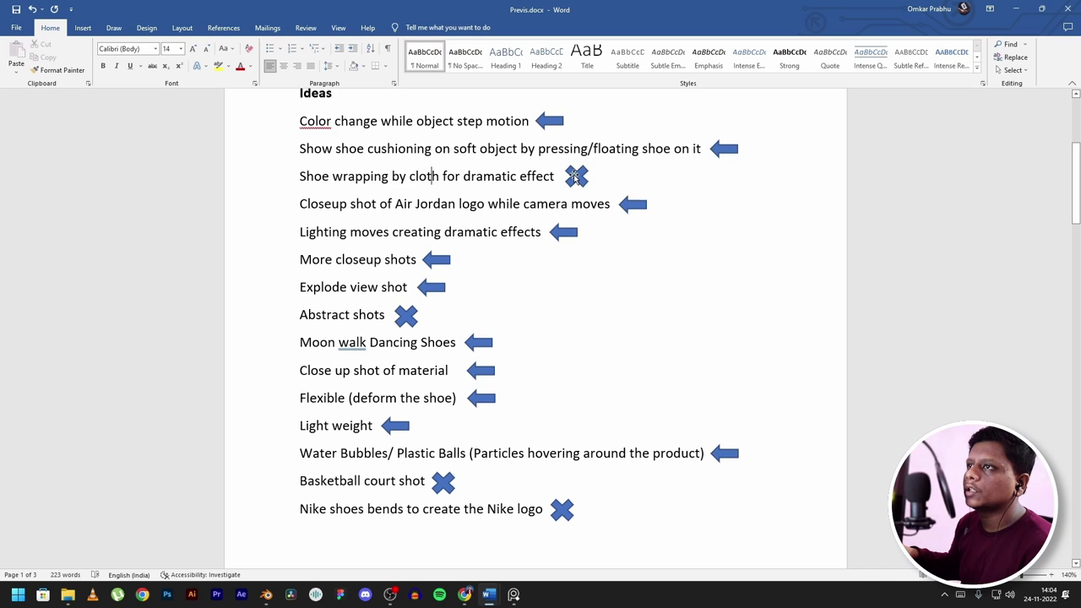
scroll(466, 270, "down", 1)
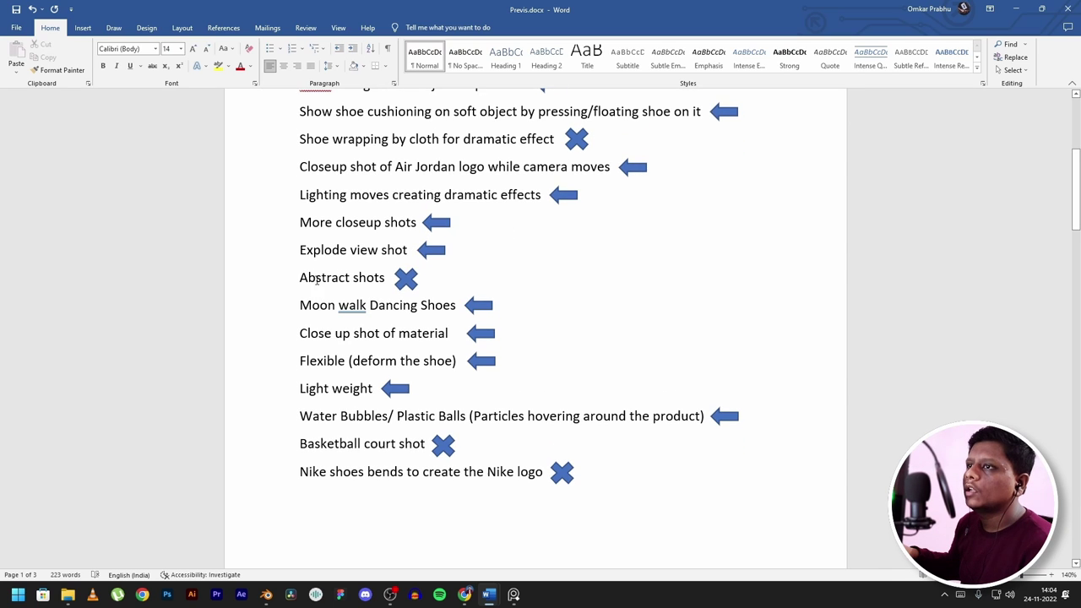
scroll(409, 283, "down", 1)
scroll(409, 283, "down", 1)
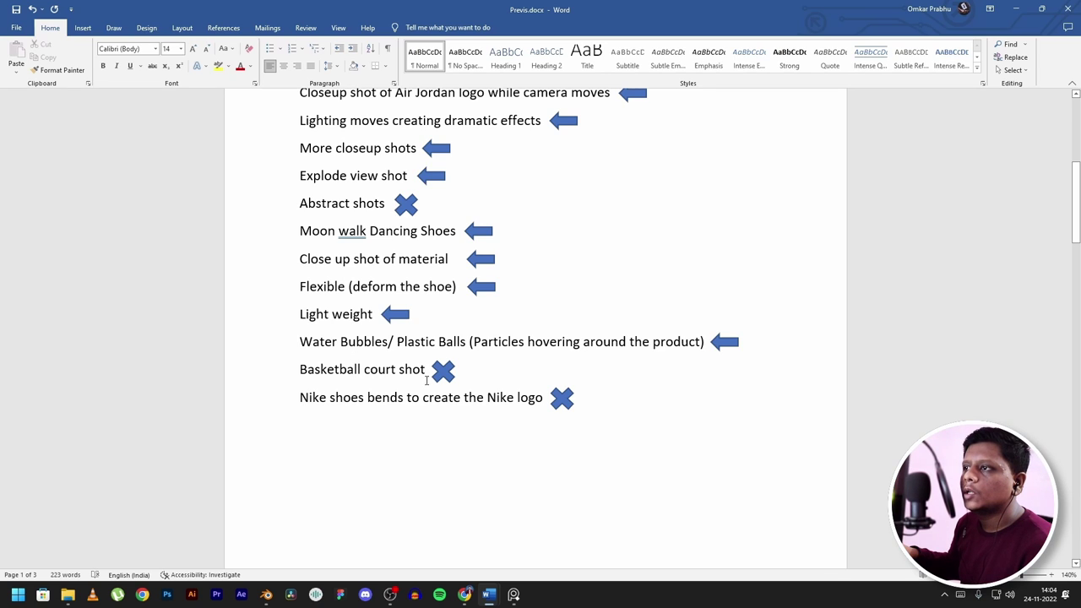
scroll(431, 378, "down", 2)
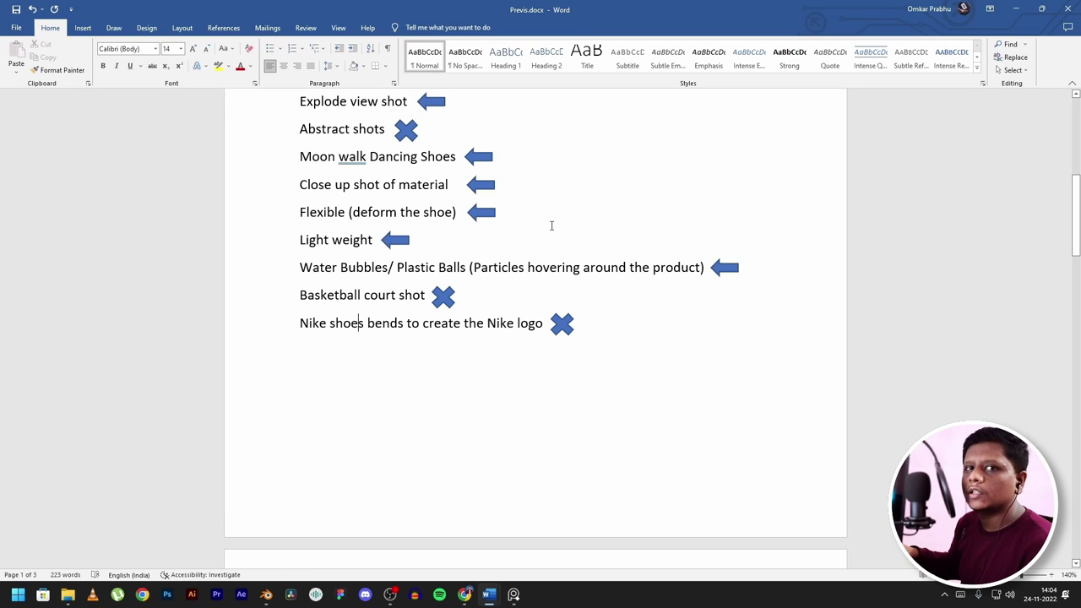
- Read the Shots page of the previs document, covering the nine numbered shots and the final shot breakdown
scroll(595, 260, "down", 1)
scroll(590, 421, "down", 10)
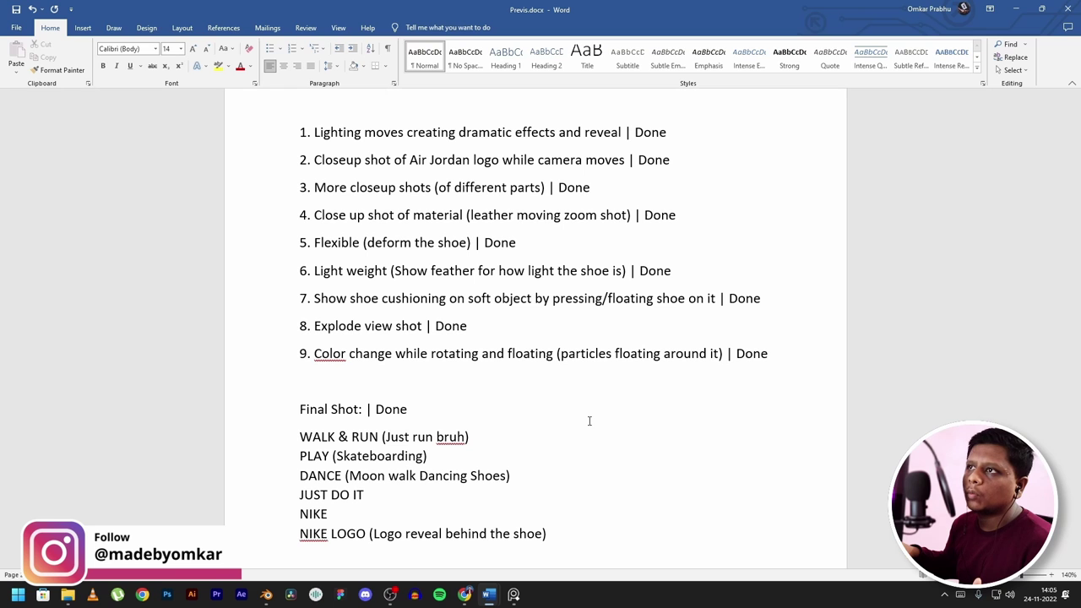
scroll(556, 390, "up", 15)
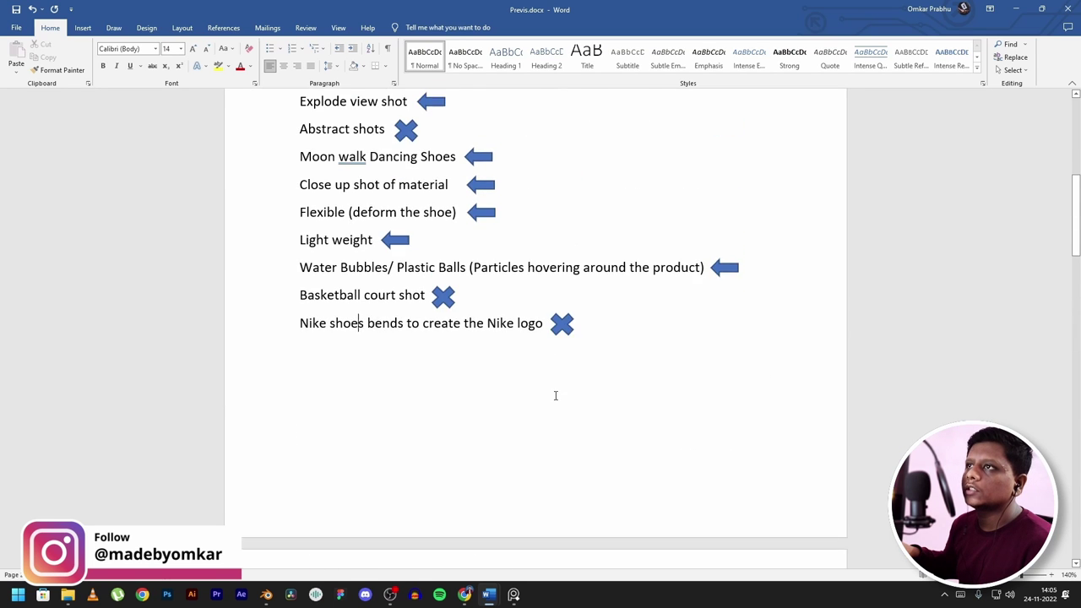
scroll(572, 295, "down", 5)
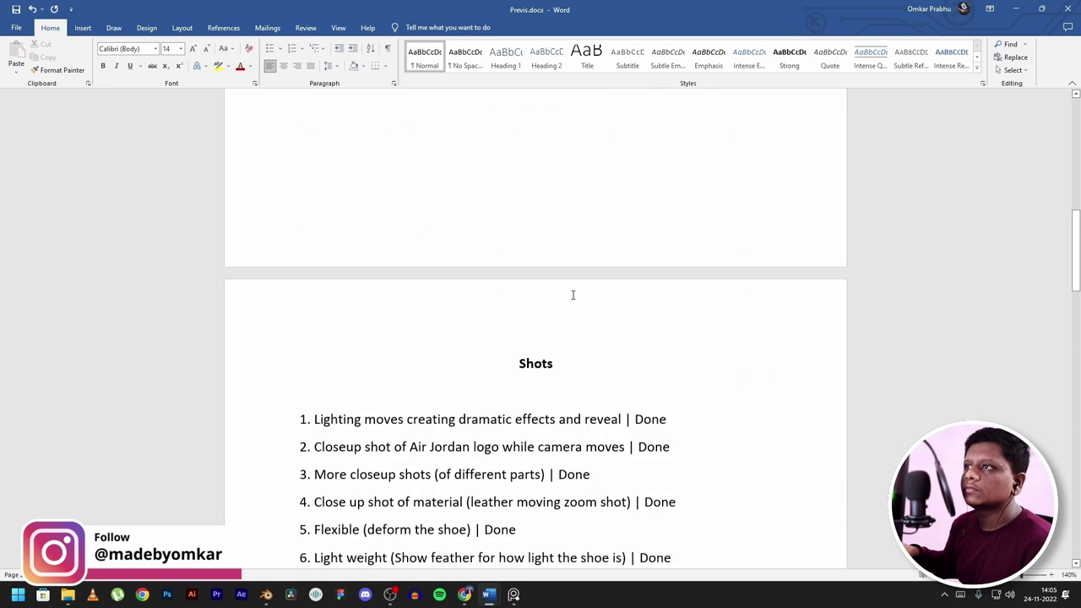
scroll(572, 295, "up", 4)
scroll(573, 295, "down", 7)
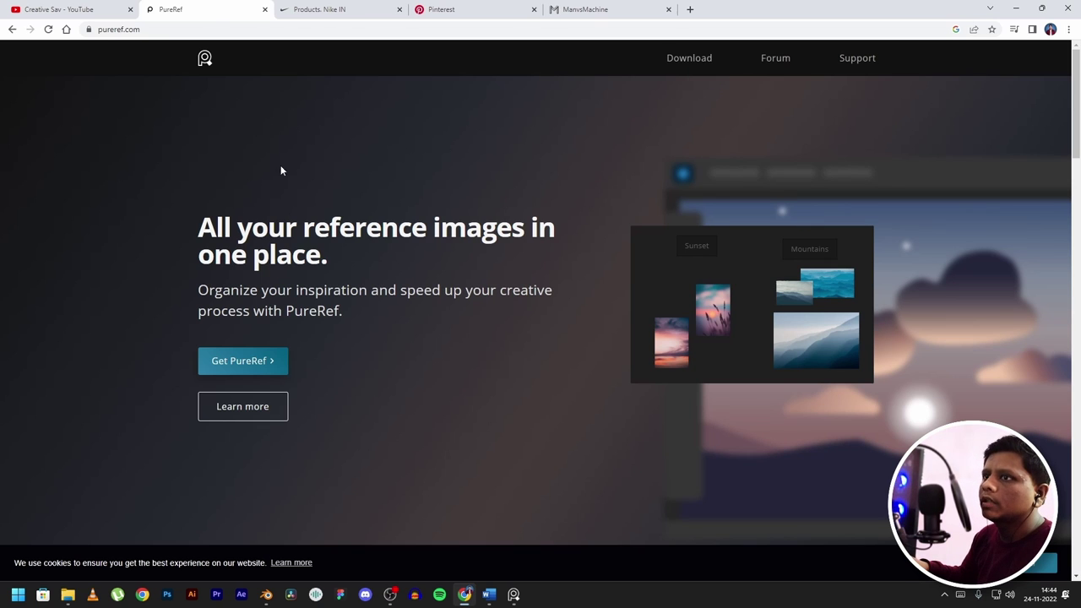
- Read the PureRef homepage's description of the program and its section on adding images from anywhere
scroll(459, 232, "down", 2)
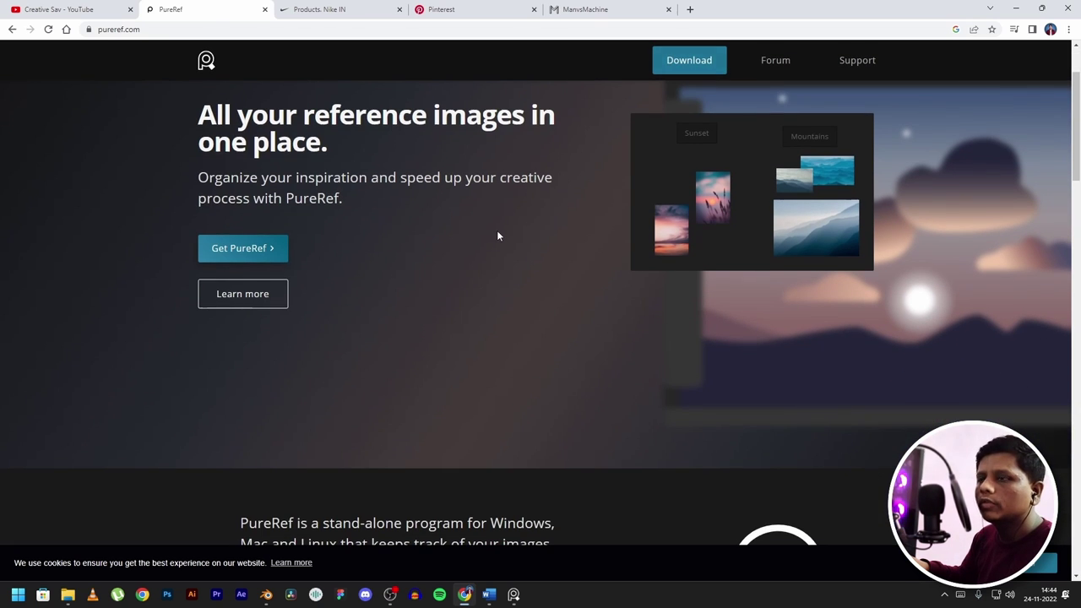
scroll(502, 232, "down", 4)
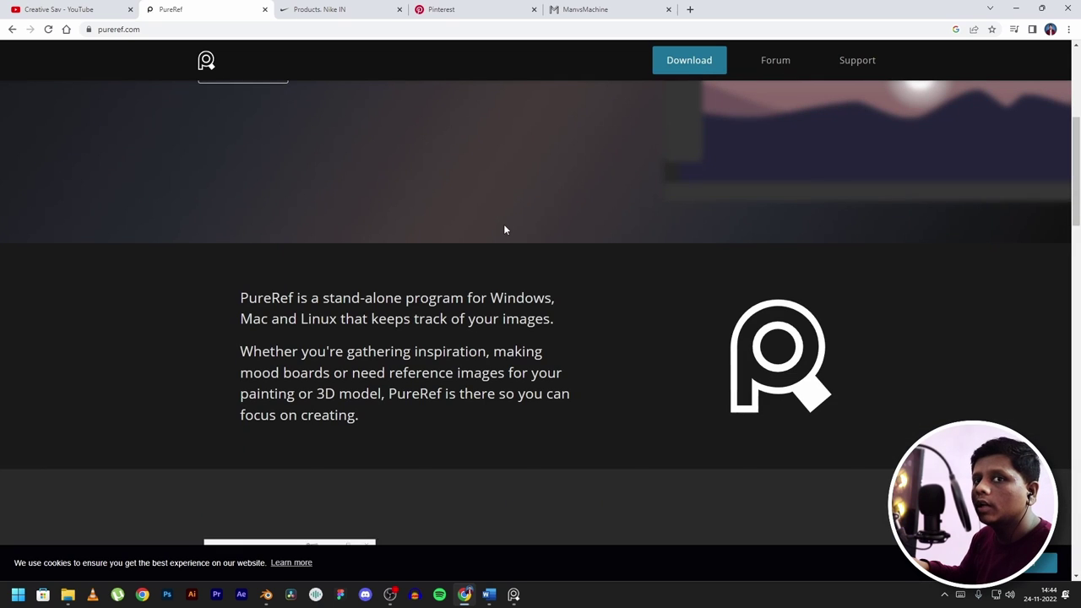
scroll(505, 229, "down", 5)
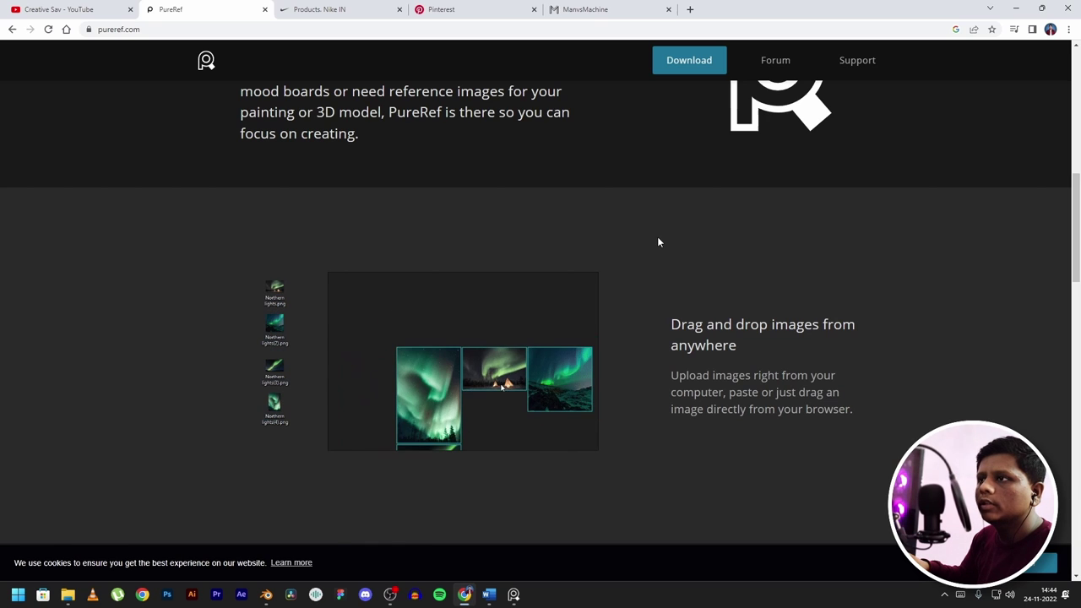
- Search Google for "nike shoes" in a new tab and show the image results
left_click(690, 9)
type("nik")
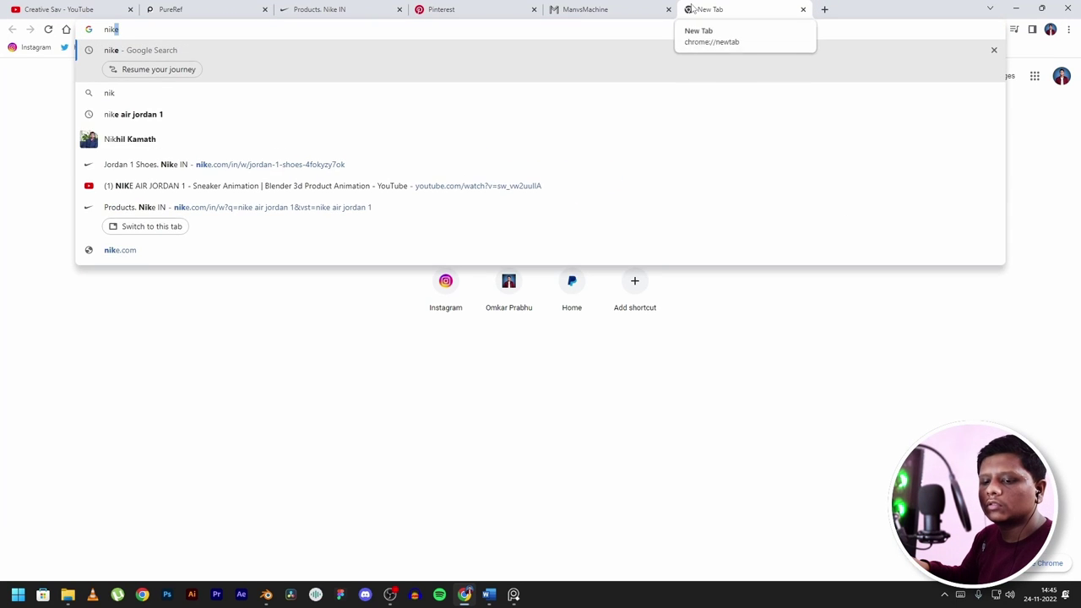
type("e shoes")
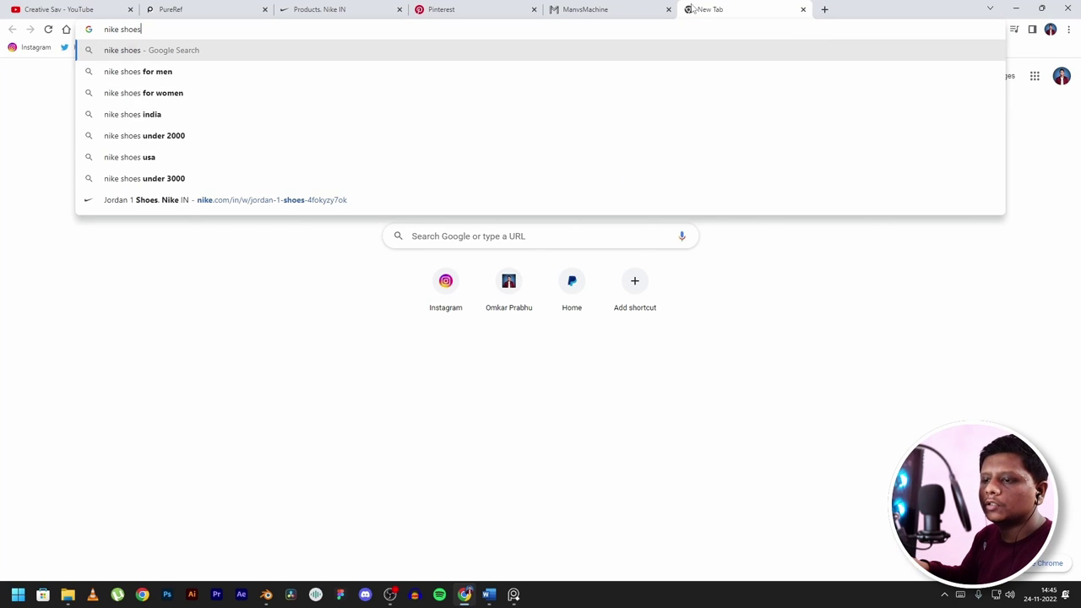
key("Return")
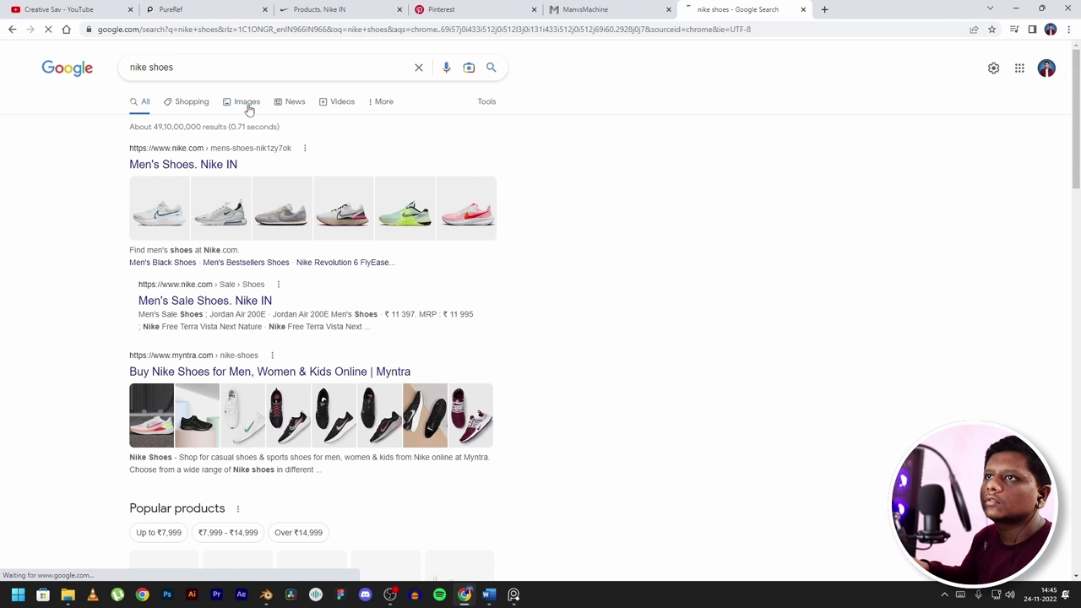
left_click(246, 101)
- Add the Nike Air Max Flyknit Racer picture from the image results to an empty area of the PureRef board
left_click(514, 594)
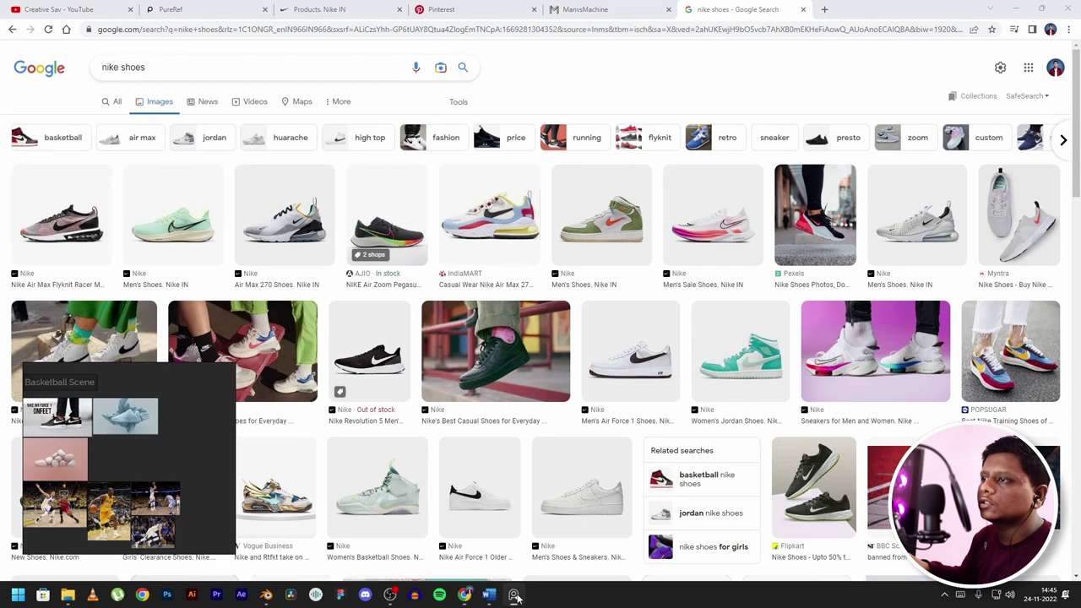
scroll(177, 425, "down", 10)
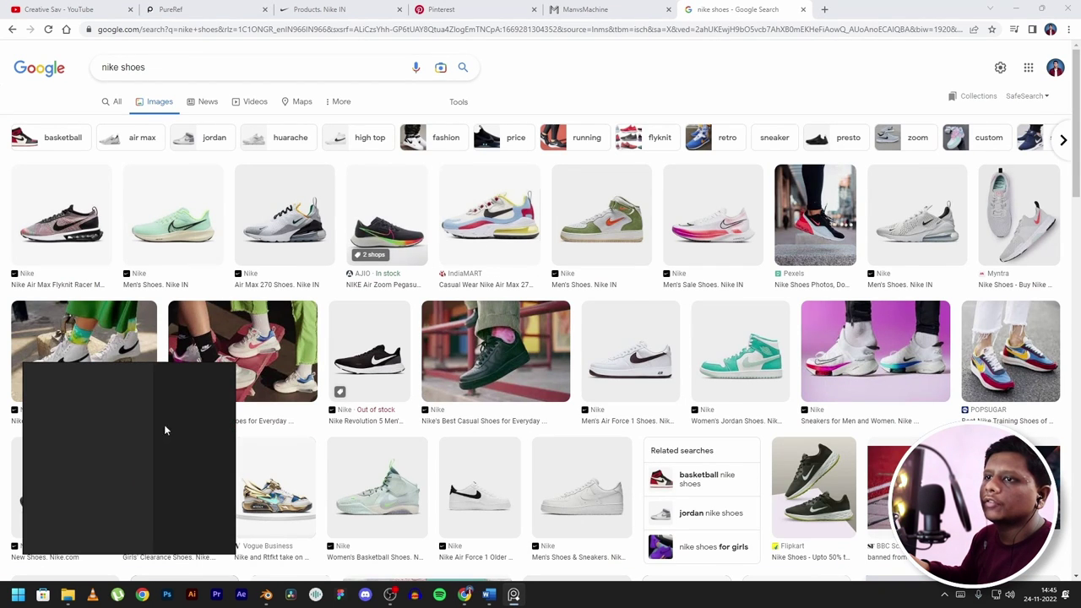
left_click(61, 216)
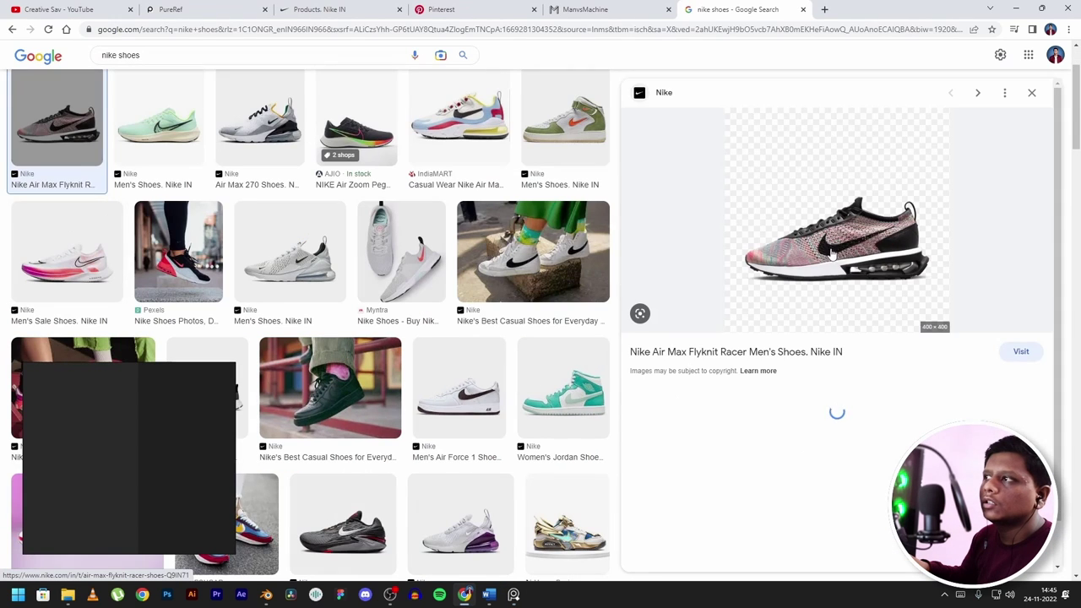
left_click_drag(838, 236, 111, 436)
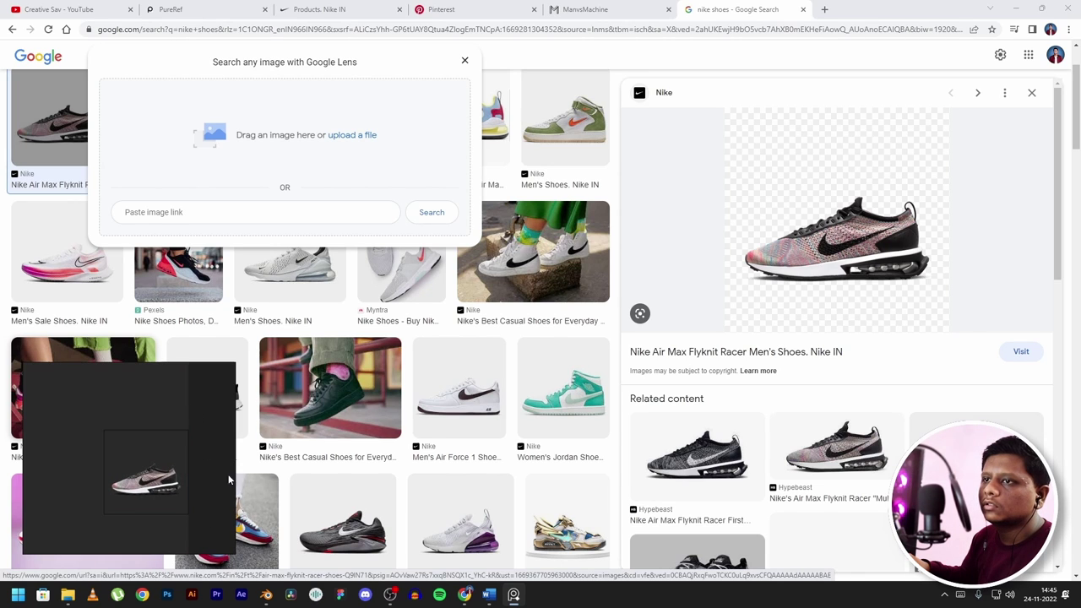
scroll(186, 523, "up", 3)
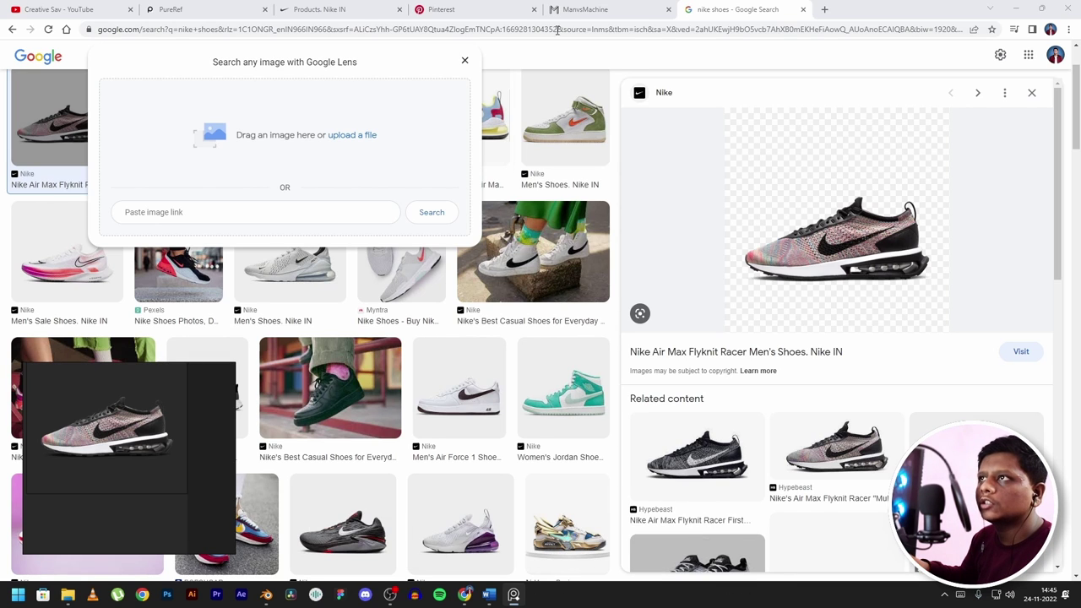
- Return to the PureRef website and look at its "Optimize your workflow" section
left_click(203, 9)
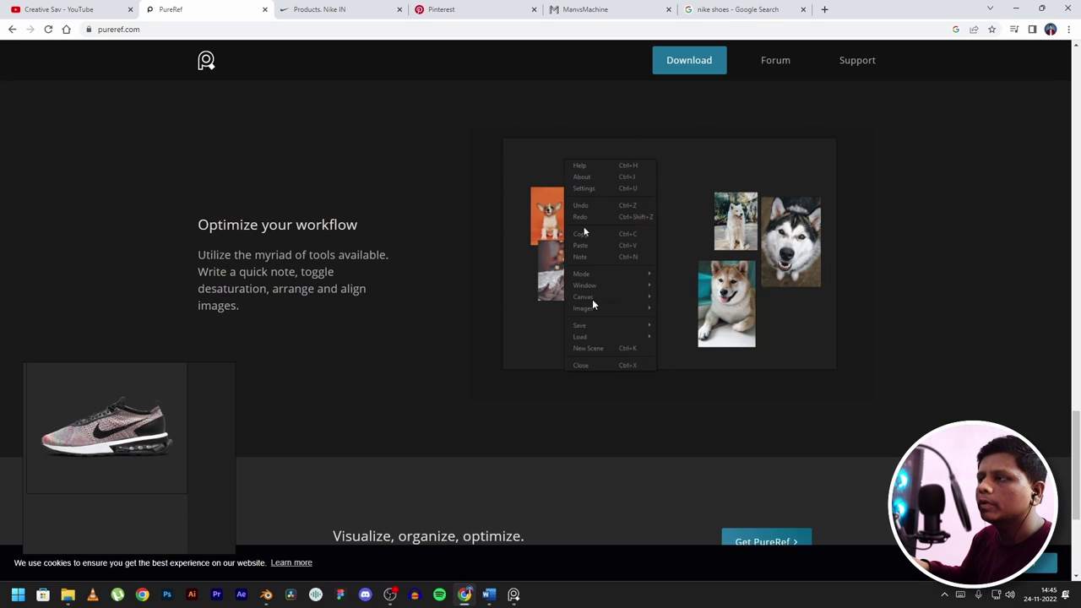
scroll(593, 305, "down", 3)
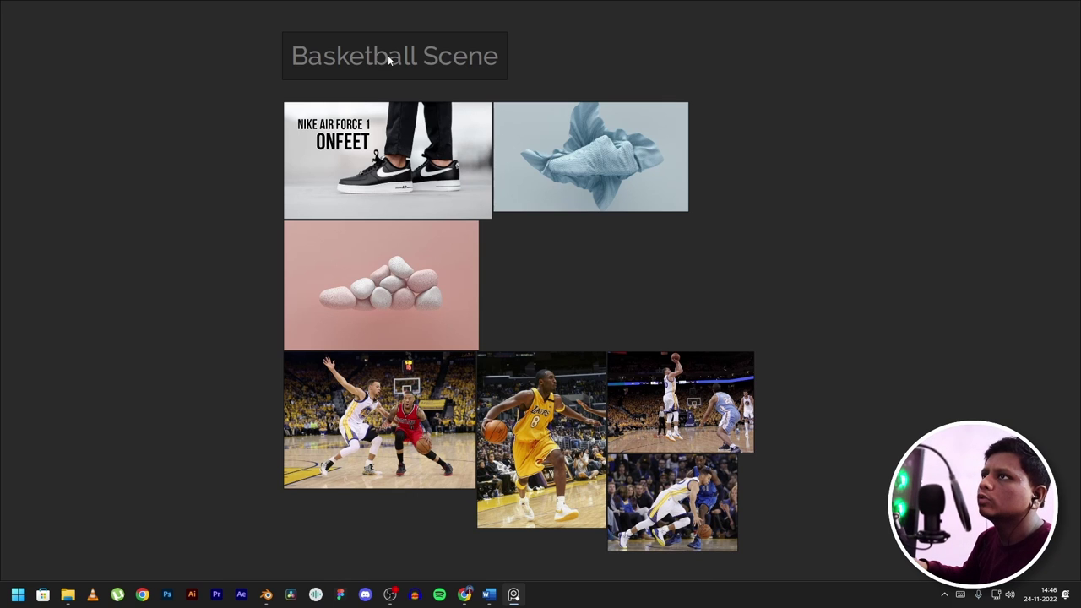
- Examine the Basketball Scene references on the PureRef board, including the on-feet shoe, stone shoe, wrapped cloth and player images
scroll(785, 306, "down", 2)
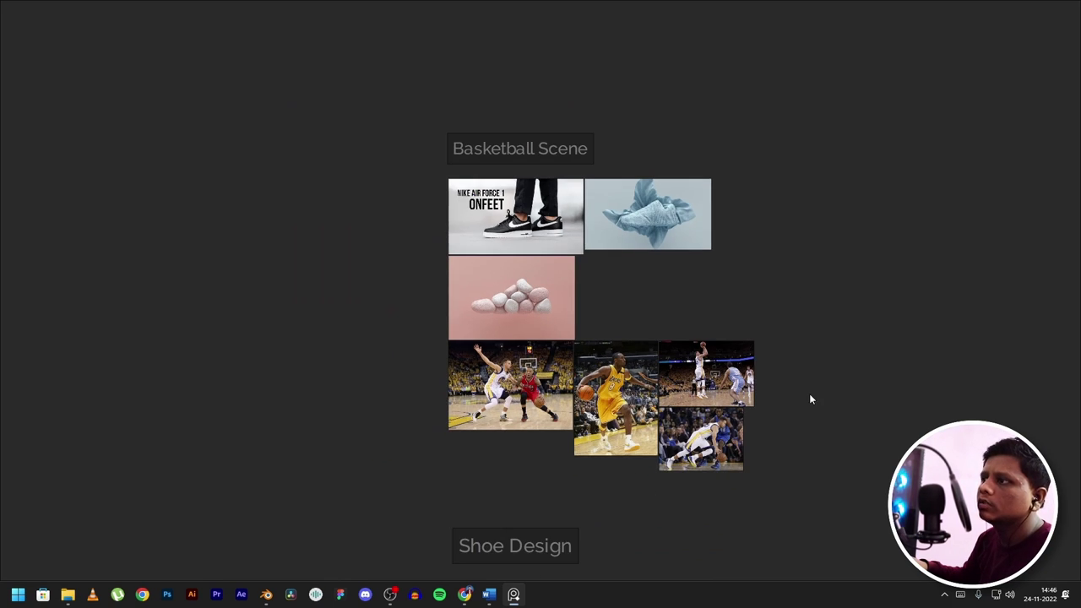
scroll(826, 441, "up", 3)
left_click_drag(777, 454, 254, 279)
left_click(444, 177)
scroll(485, 185, "down", 3)
scroll(428, 118, "up", 3)
middle_click_drag(294, 216, 404, 331)
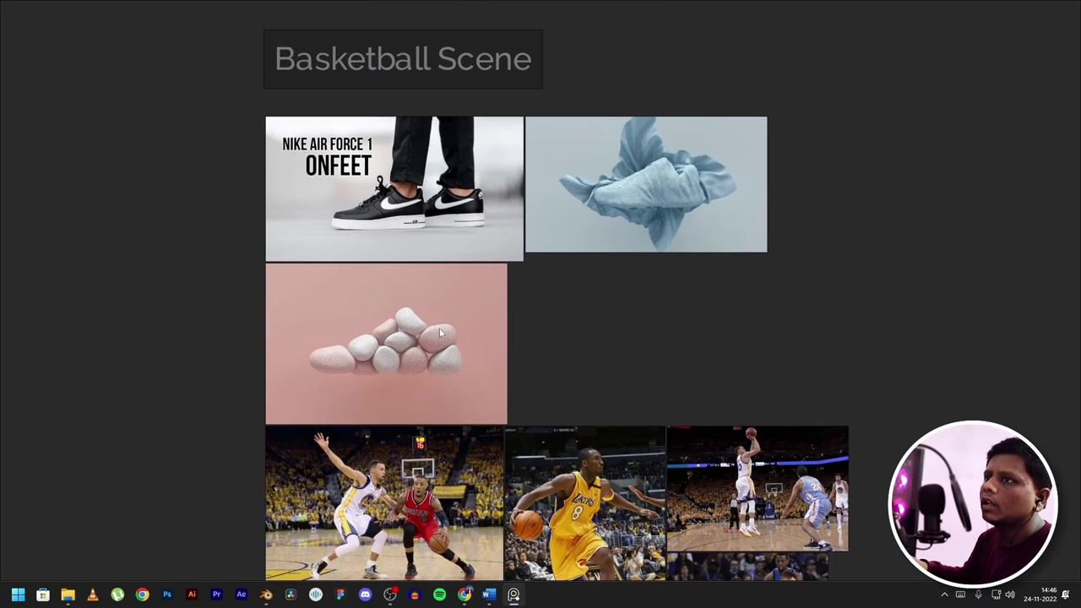
scroll(405, 331, "up", 3)
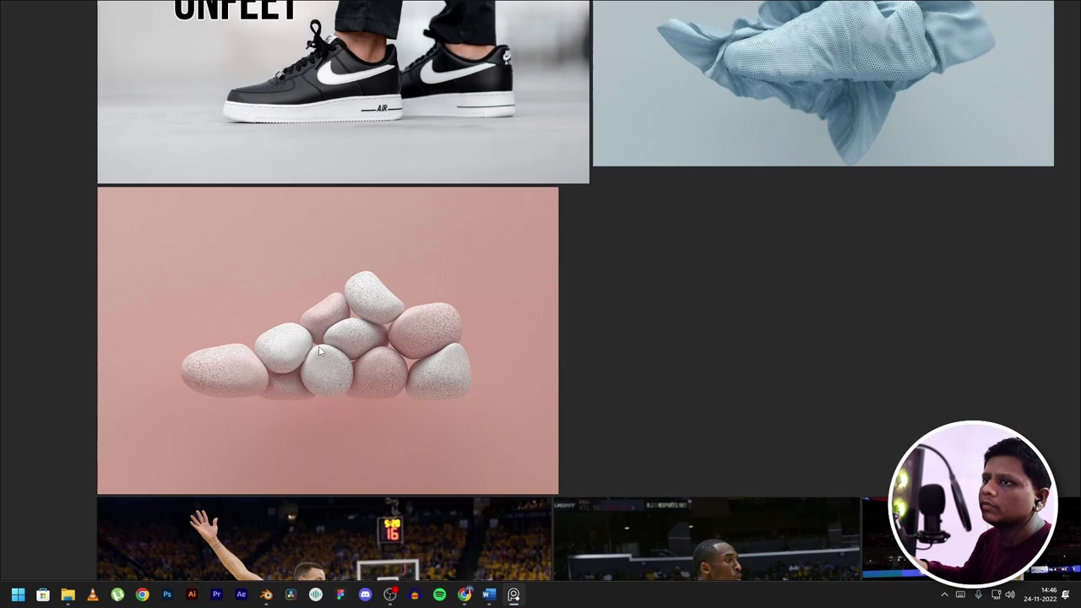
middle_click_drag(647, 278, 559, 428)
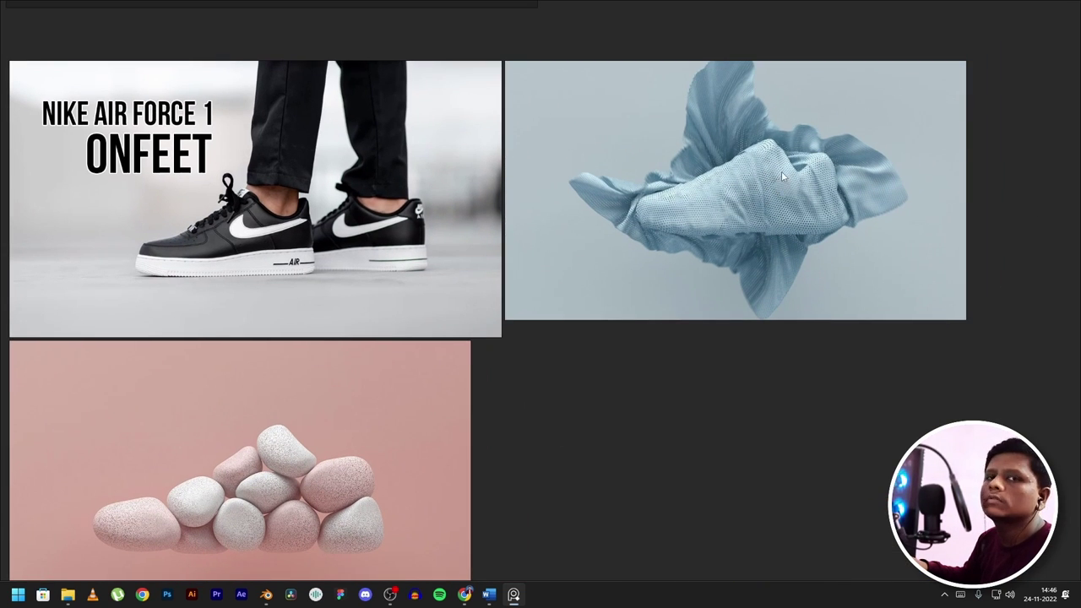
scroll(781, 171, "down", 5)
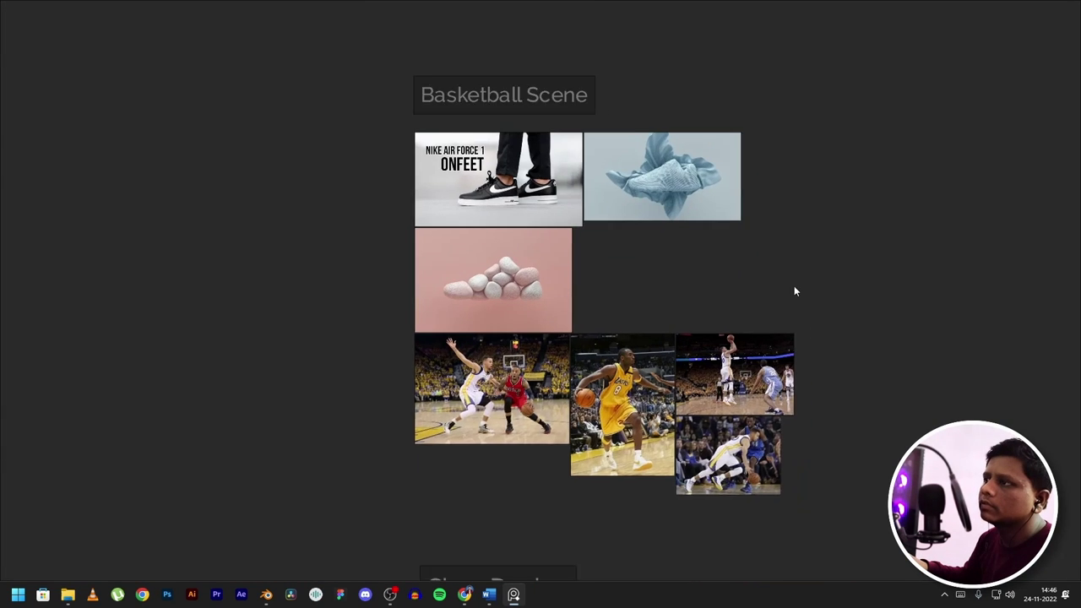
- Look over the three groups of sneaker images in the board's Shoe Design section
scroll(794, 292, "down", 10)
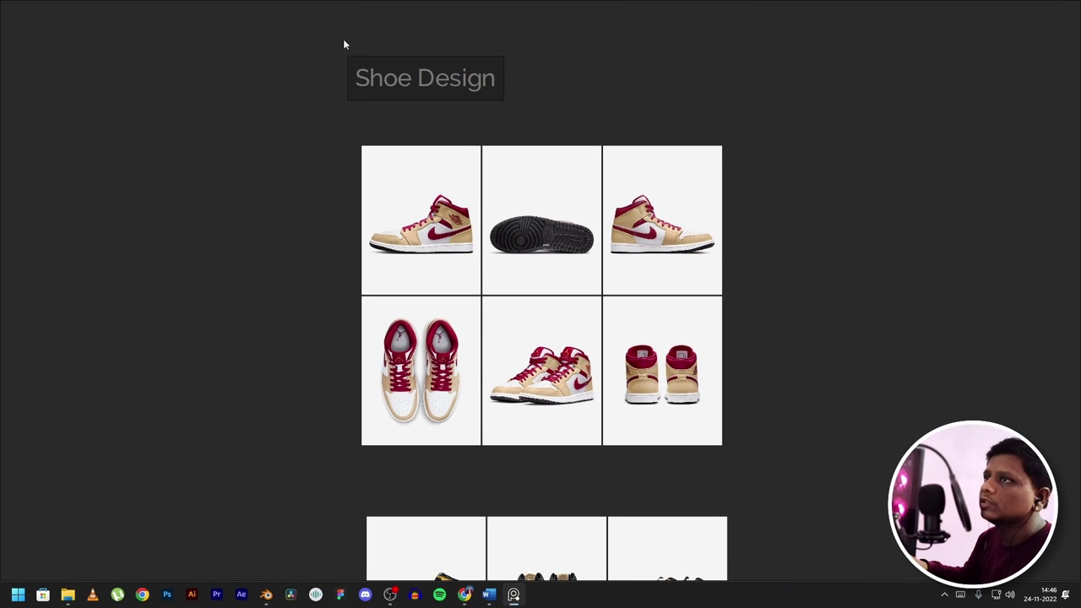
scroll(474, 126, "down", 5)
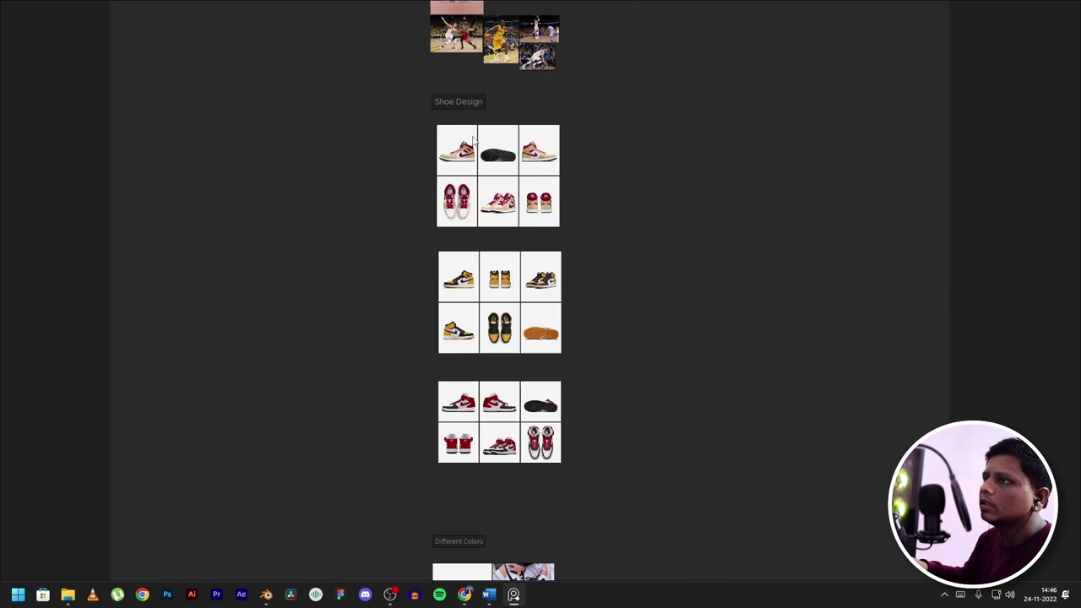
scroll(475, 150, "up", 3)
scroll(702, 215, "down", 2)
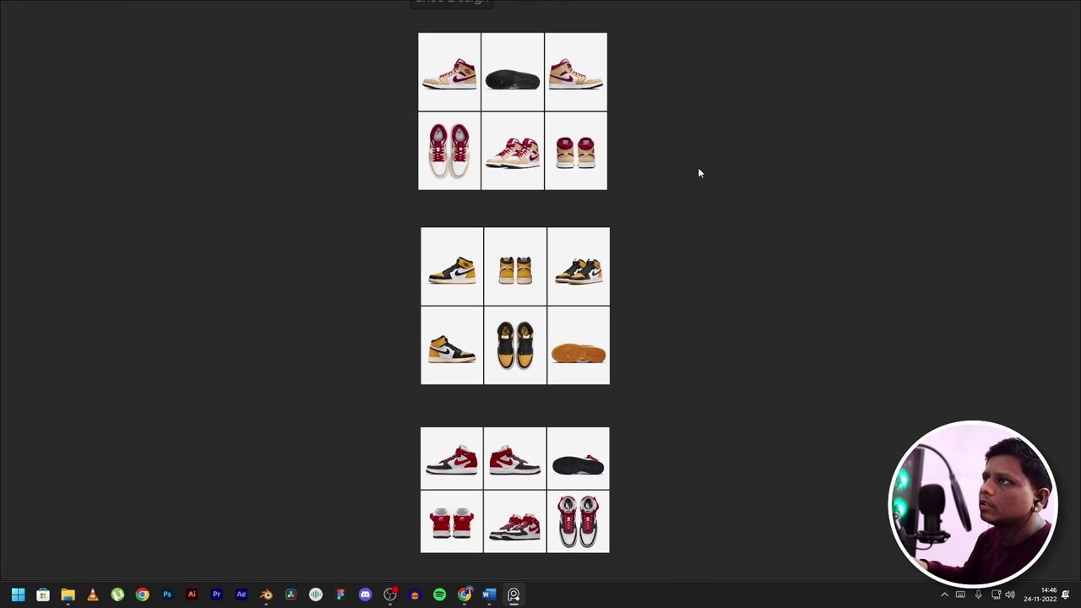
scroll(729, 425, "down", 2)
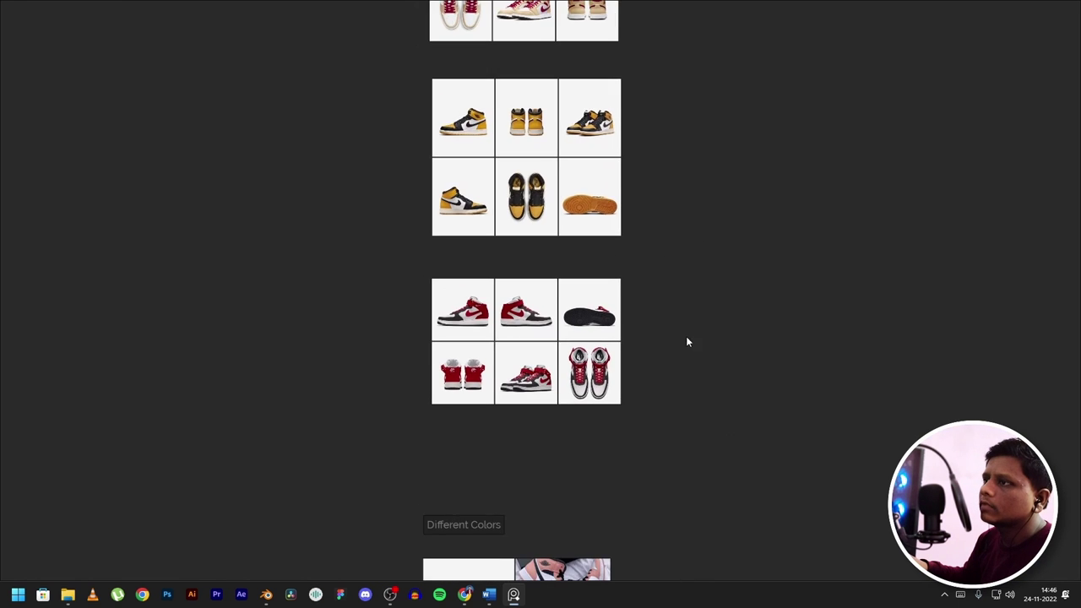
- Inspect the red, yellow and beige sneaker sets up close, checking their side, sole, top and back views
scroll(686, 337, "up", 5)
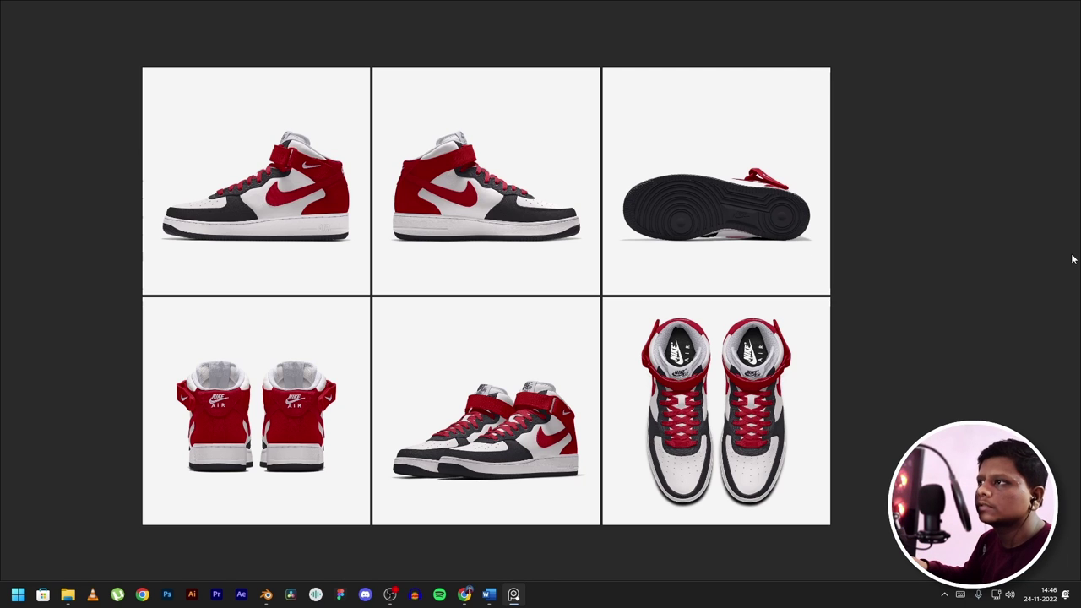
scroll(943, 379, "up", 3)
scroll(943, 378, "up", 5)
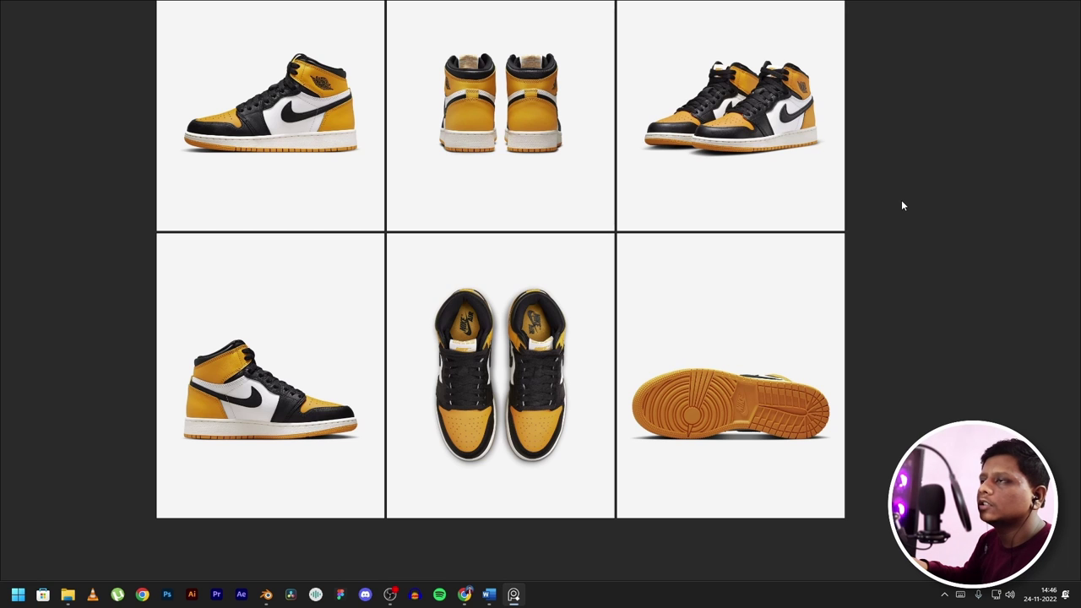
scroll(901, 203, "down", 15)
scroll(887, 451, "up", 1)
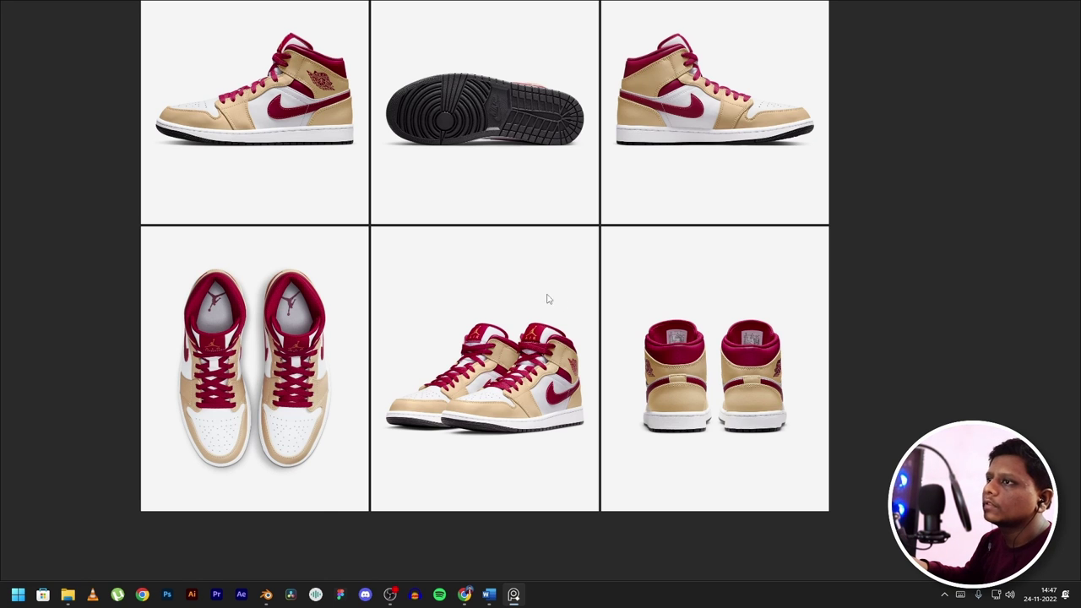
scroll(676, 284, "down", 2)
scroll(676, 284, "up", 2)
scroll(647, 199, "up", 2)
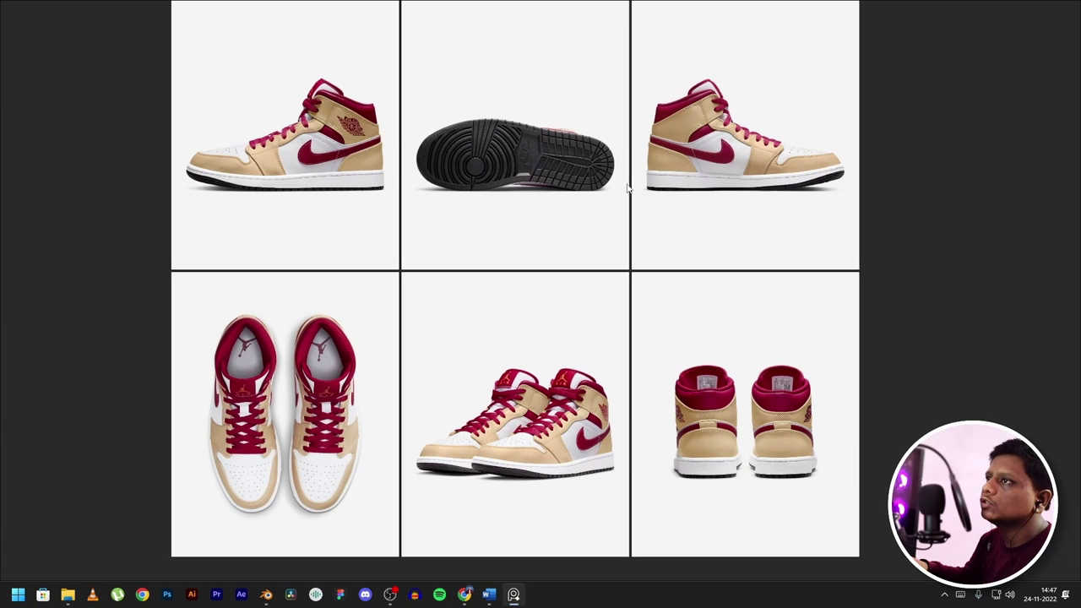
- Survey the beige, yellow and red sneaker sets side by side in the board's Shoe Design section
scroll(663, 216, "down", 1)
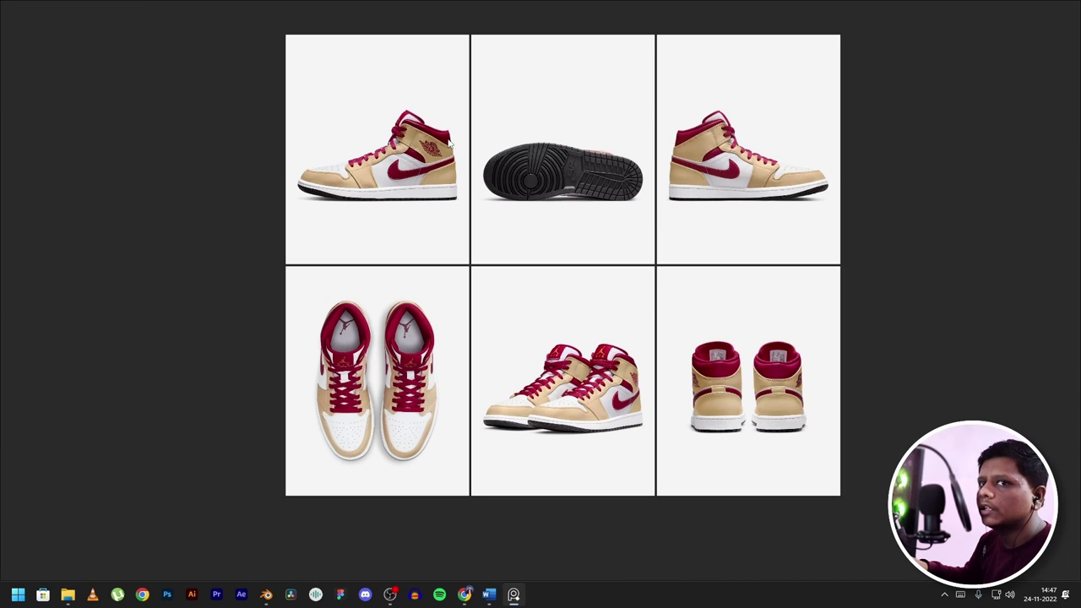
scroll(687, 278, "down", 2)
scroll(878, 453, "down", 1)
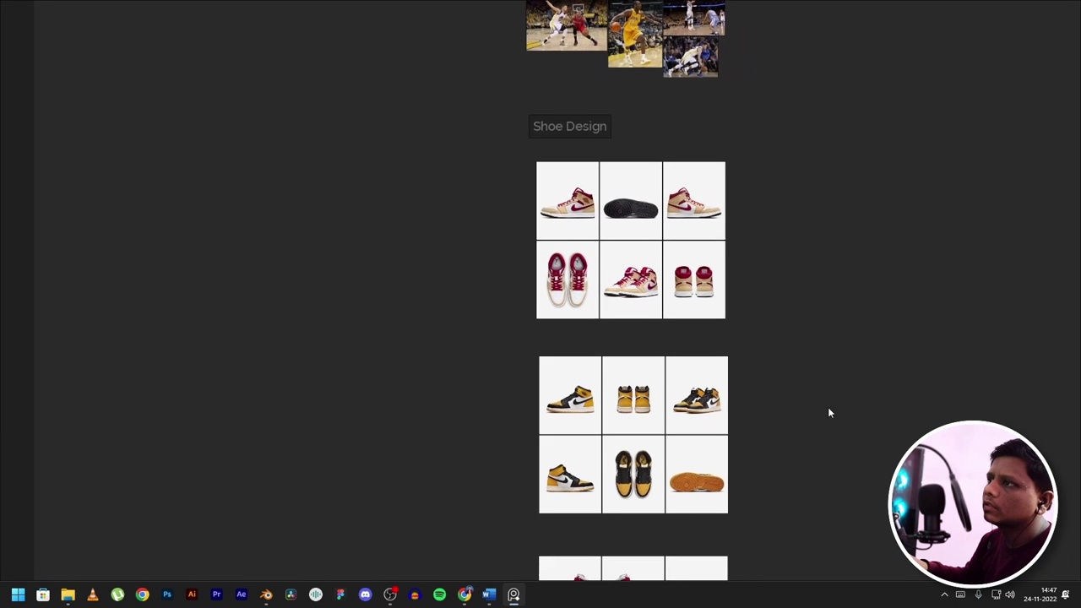
scroll(794, 439, "up", 2)
middle_click_drag(755, 463, 649, 202)
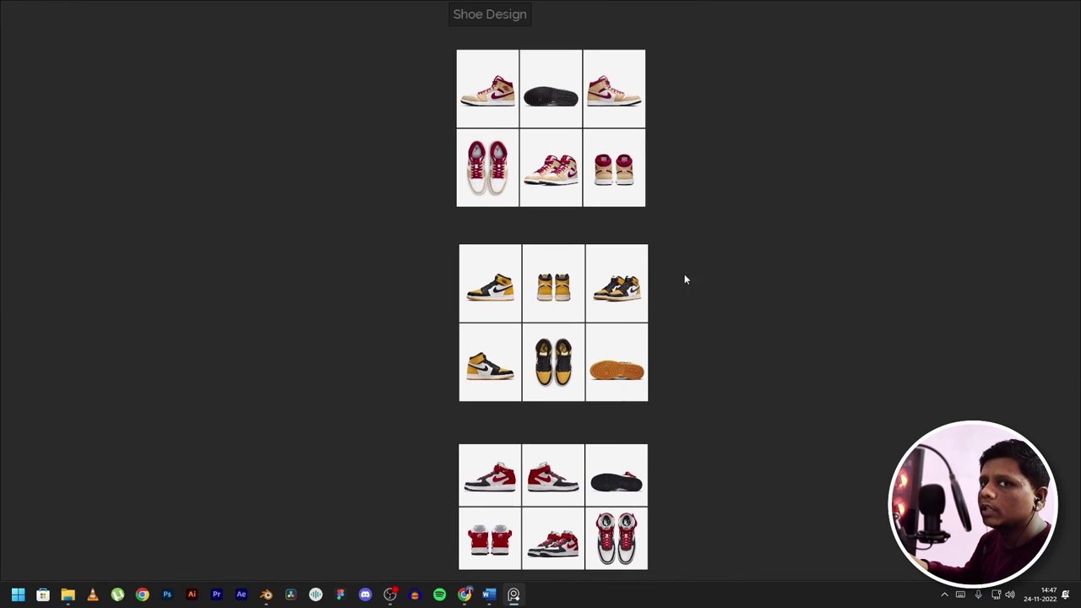
- Examine the red, pink, black and blue sneaker images in the board's Different Colors section
scroll(715, 423, "up", 3)
scroll(647, 415, "up", 4)
scroll(533, 325, "down", 2)
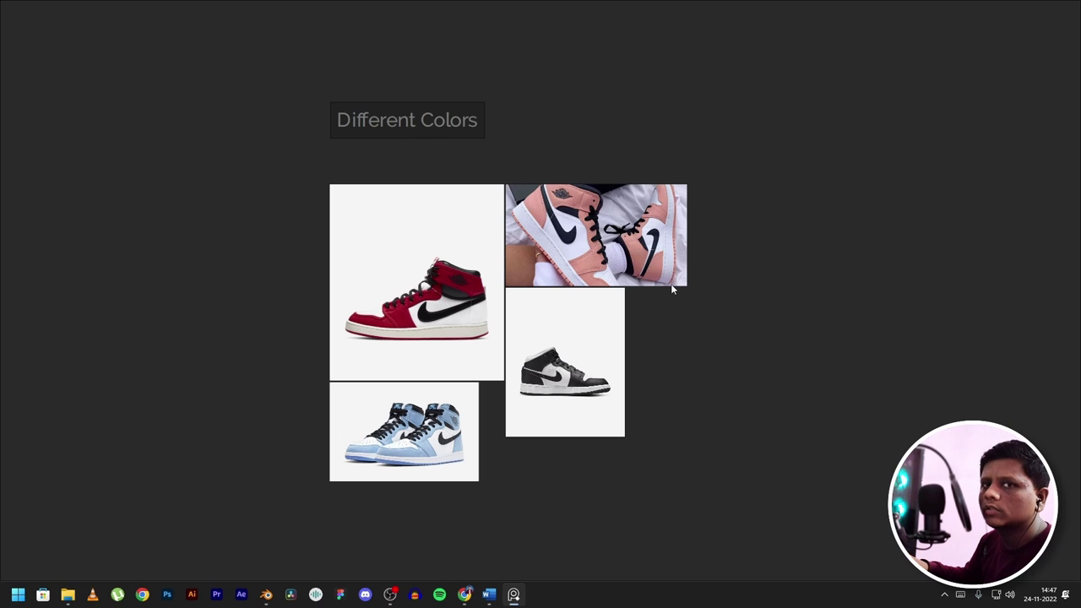
scroll(674, 290, "down", 4)
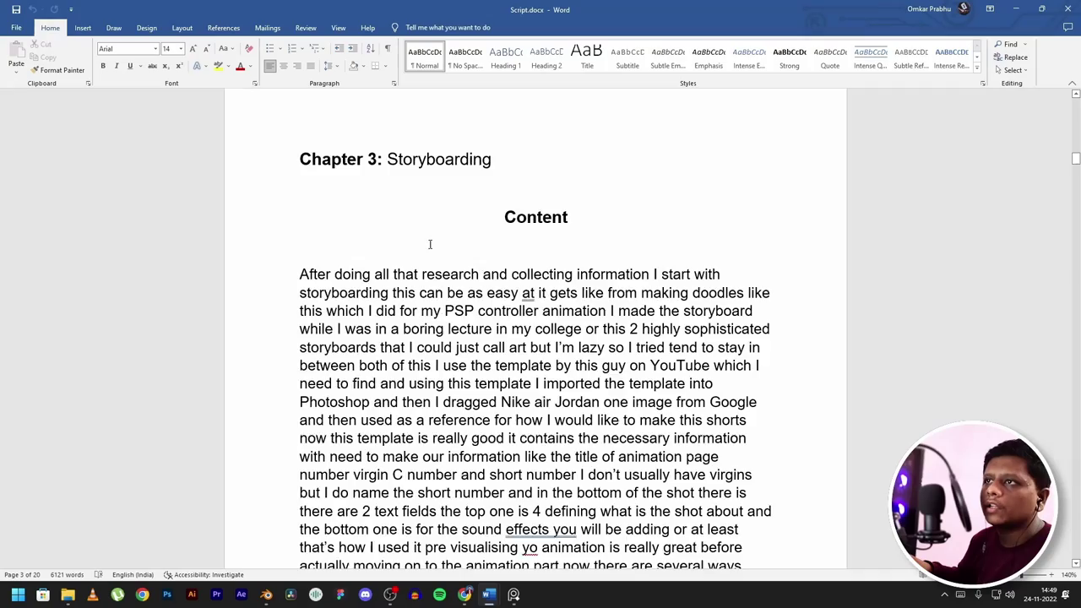
- Read around the start of "Chapter 3: Storyboarding" in the Script.docx document in Word
scroll(668, 353, "down", 5)
scroll(678, 338, "up", 9)
scroll(677, 341, "down", 1)
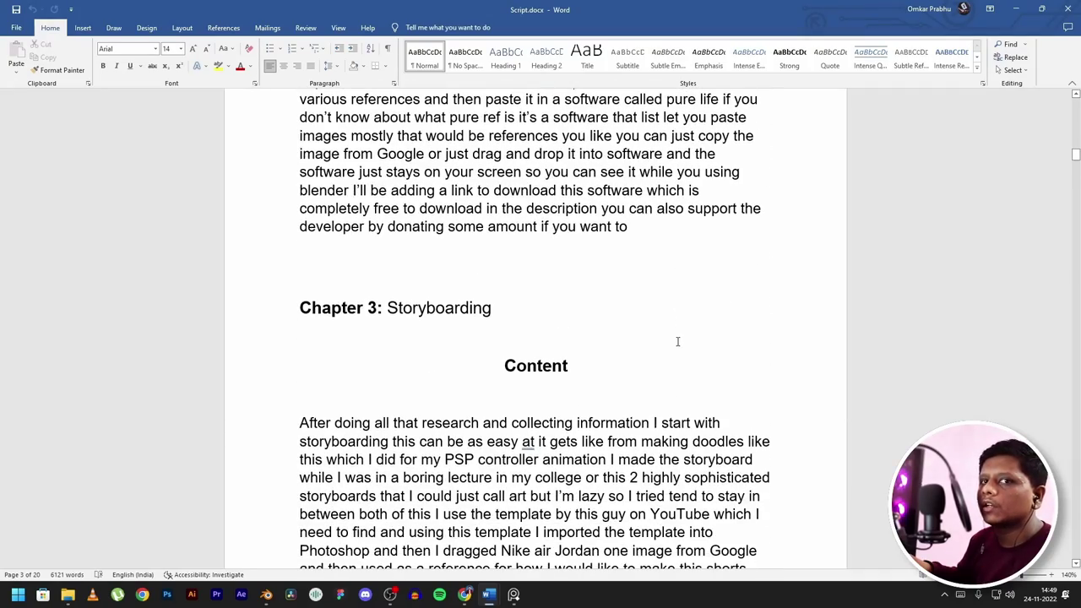
scroll(685, 345, "down", 1)
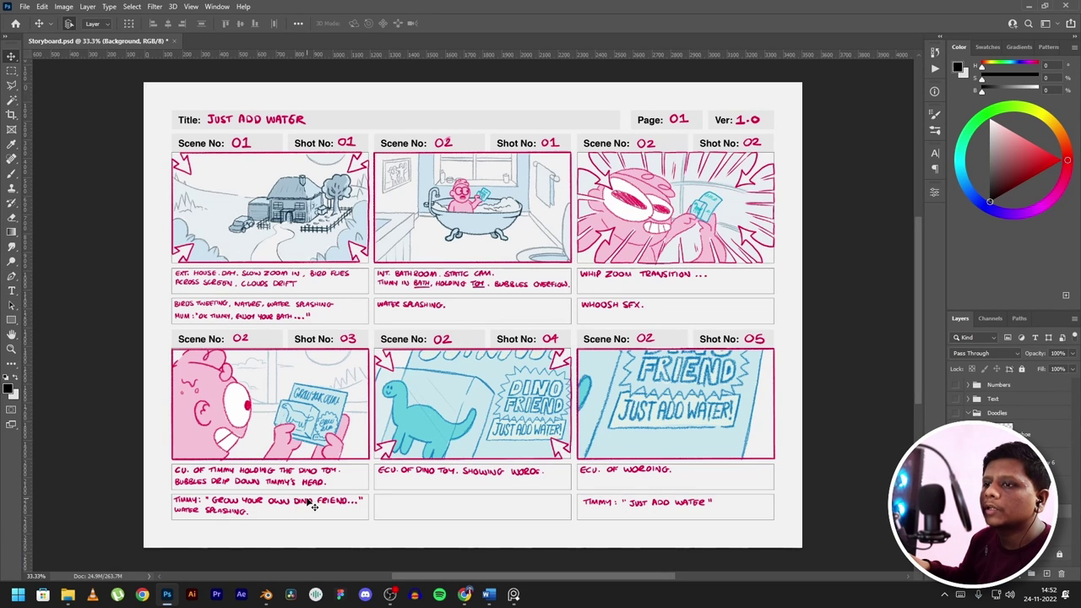
- Switch to Chrome, look over the "How to Write a Script & Storyboard for Animation" YouTube page and return the video to its start
left_click(465, 594)
scroll(365, 532, "down", 1)
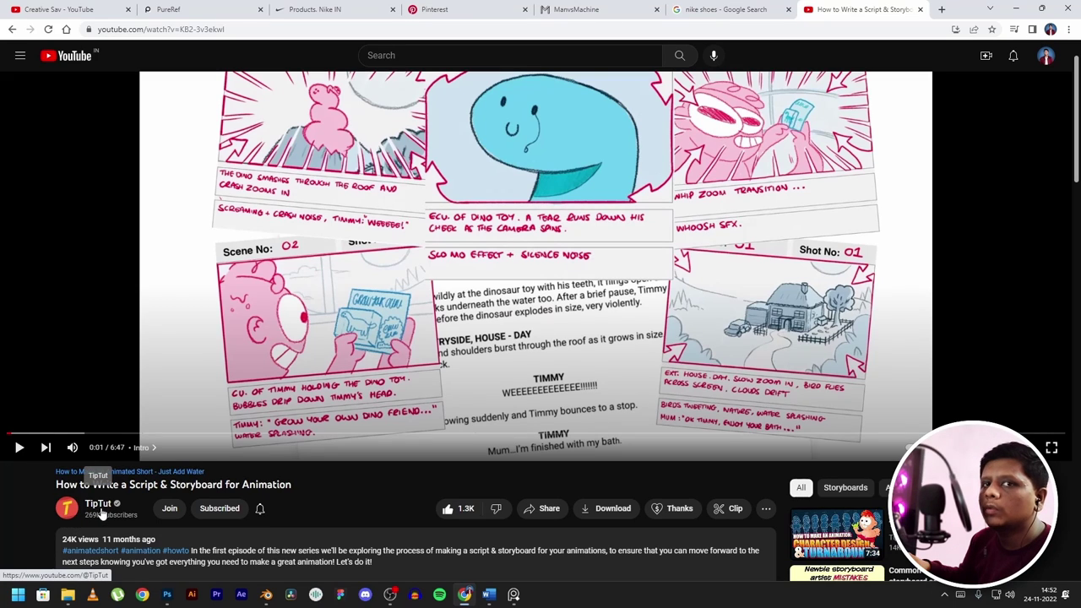
scroll(98, 514, "down", 2)
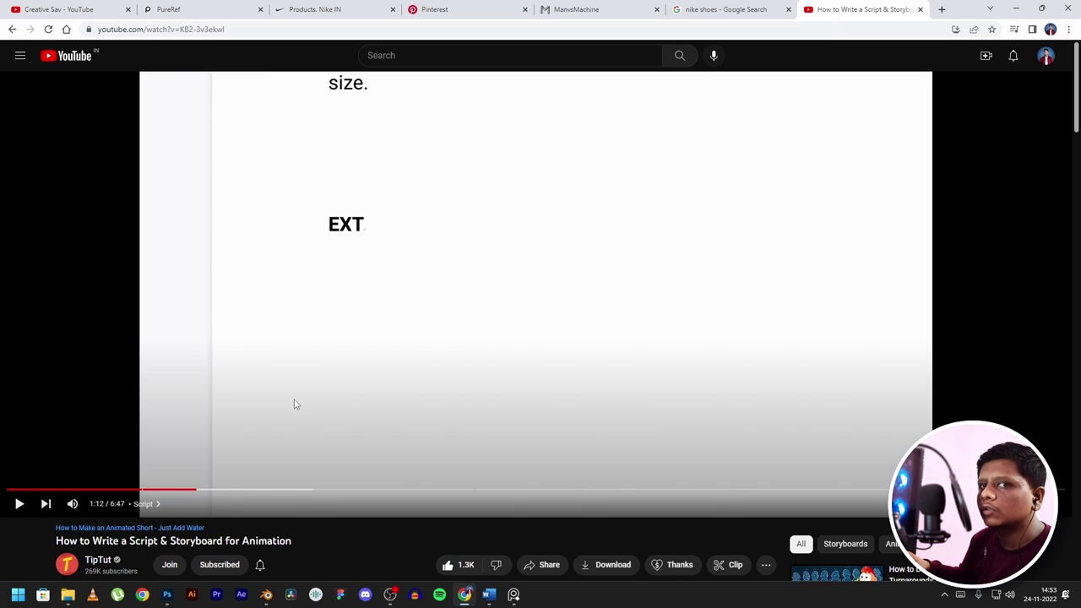
key("0")
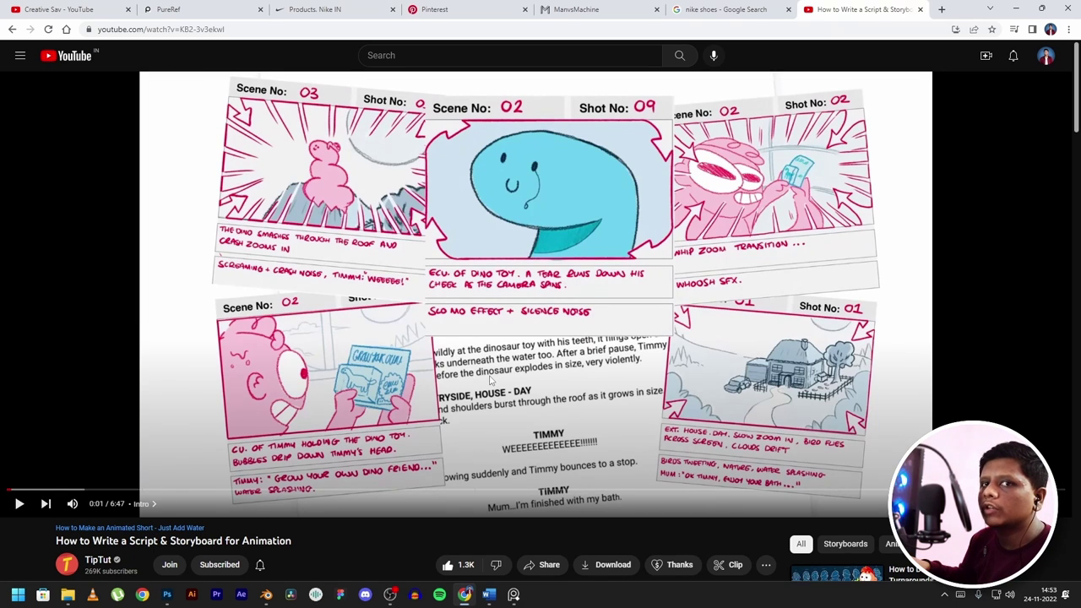
scroll(493, 381, "down", 2)
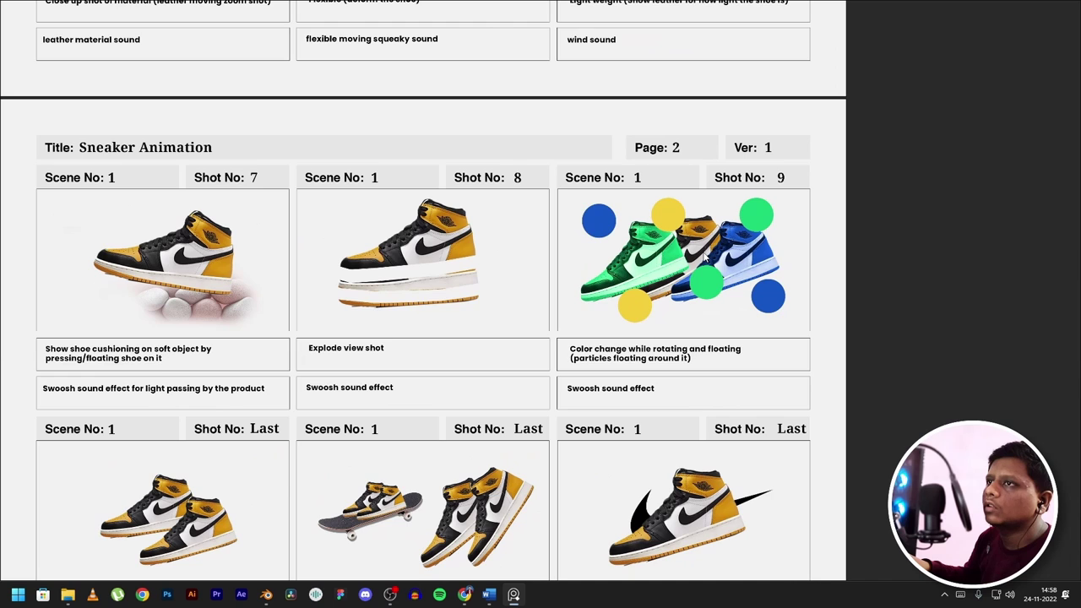
- Review page 2 of the Sneaker Animation storyboard, covering shots 7 to 9 and the three last shots
scroll(408, 279, "down", 1)
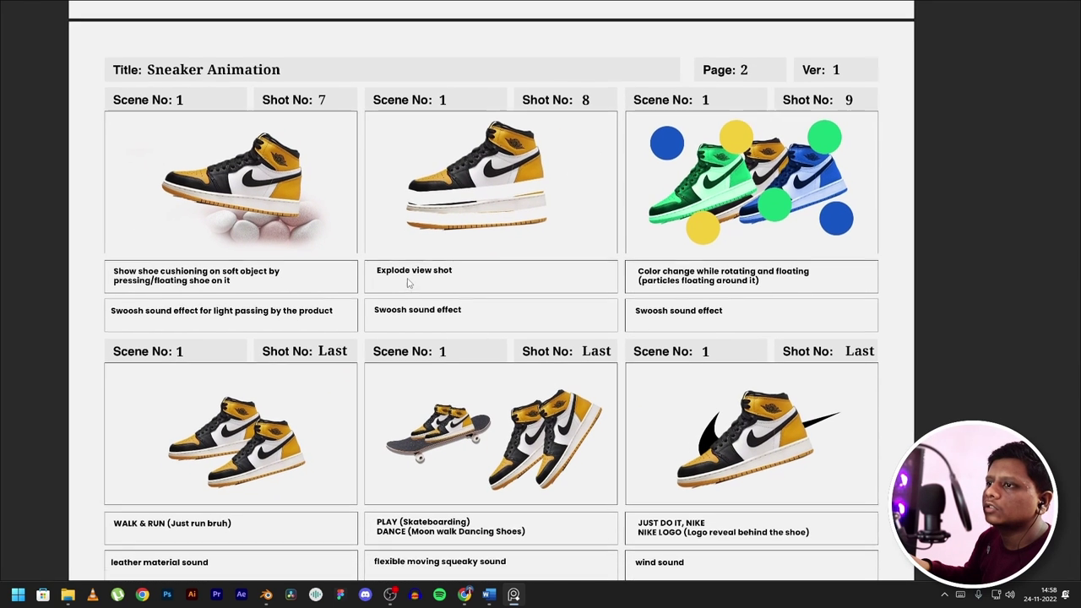
scroll(599, 403, "down", 2, "ctrl")
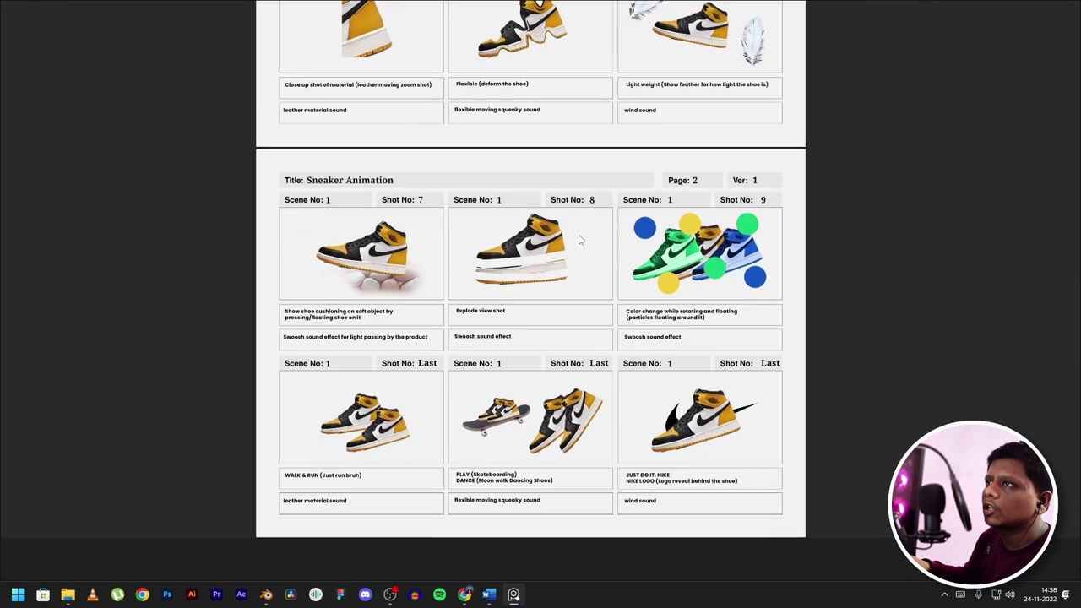
scroll(617, 389, "down", 2, "ctrl")
scroll(689, 287, "down", 2, "ctrl")
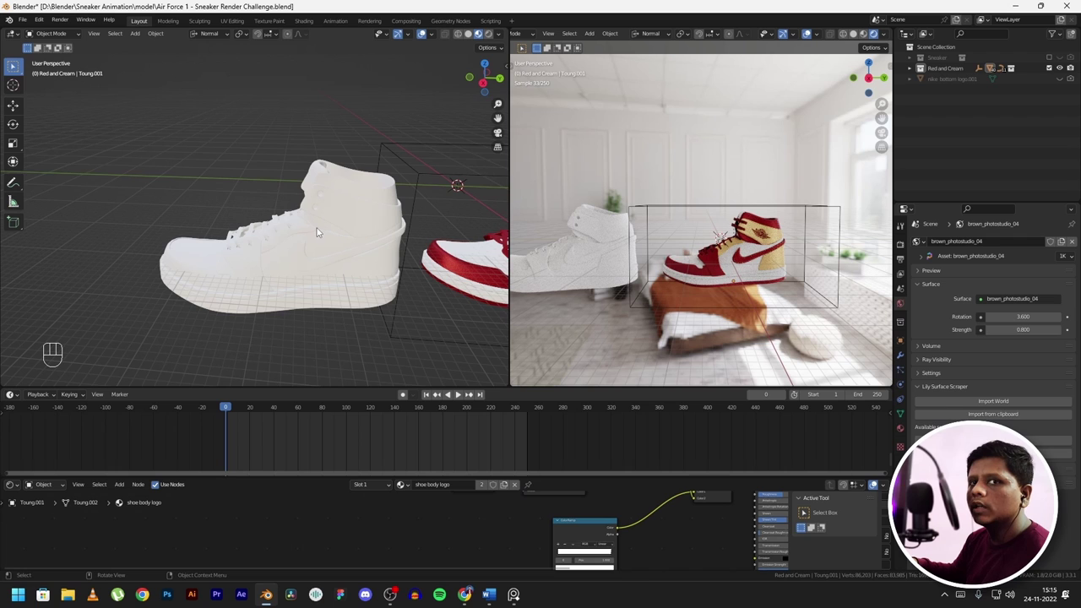
- Inspect the plain white sneaker model up close, checking its collar, laces and side swoosh from several angles
scroll(316, 232, "up", 5)
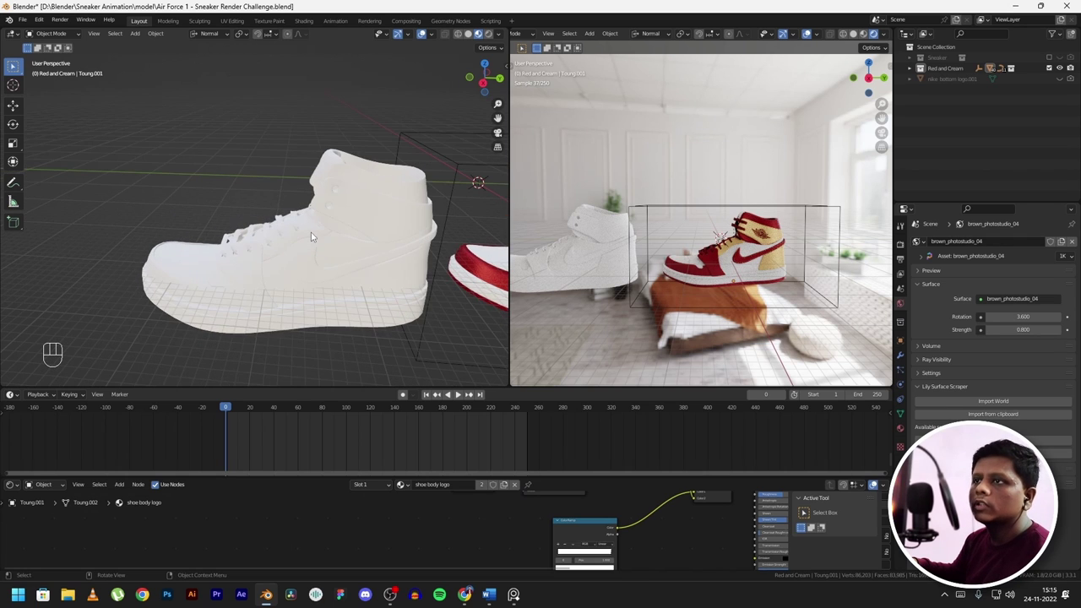
middle_click_drag(347, 156, 365, 182)
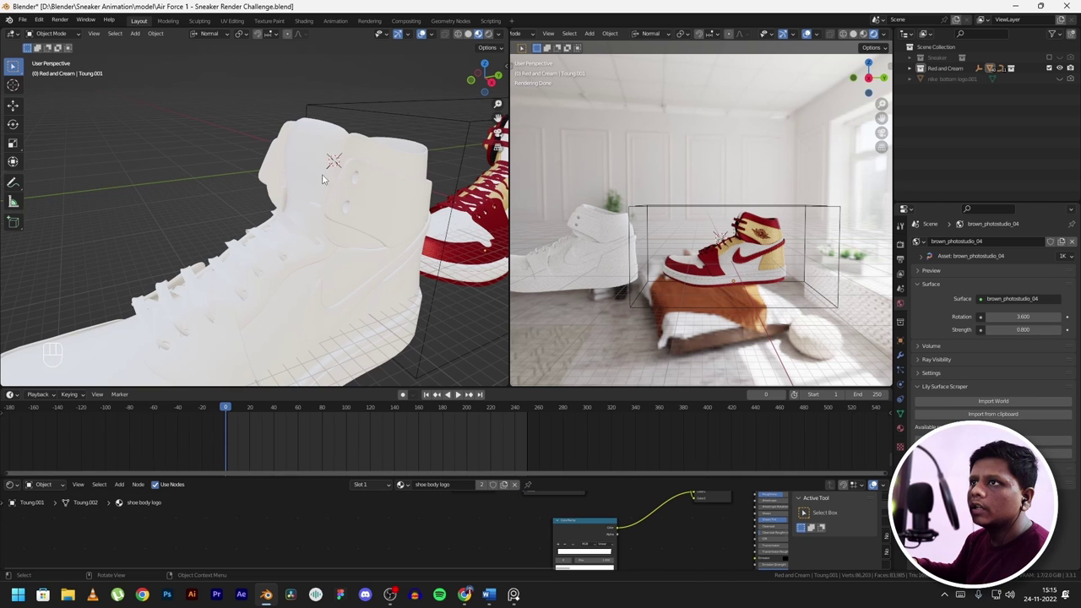
middle_click_drag(359, 197, 438, 243)
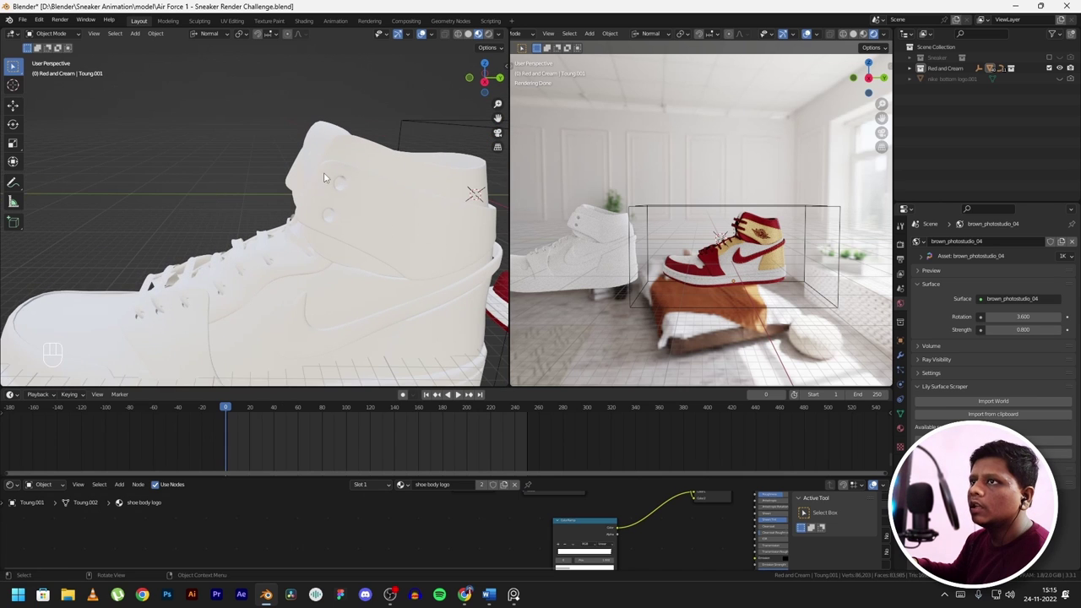
middle_click_drag(323, 177, 389, 183)
scroll(404, 210, "up", 5)
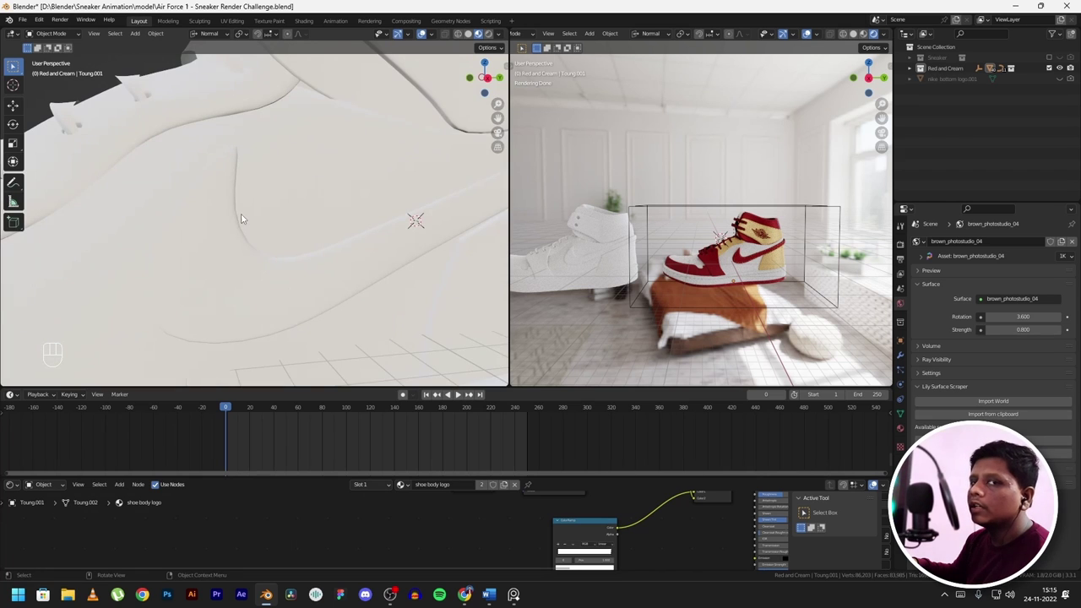
scroll(364, 220, "down", 5)
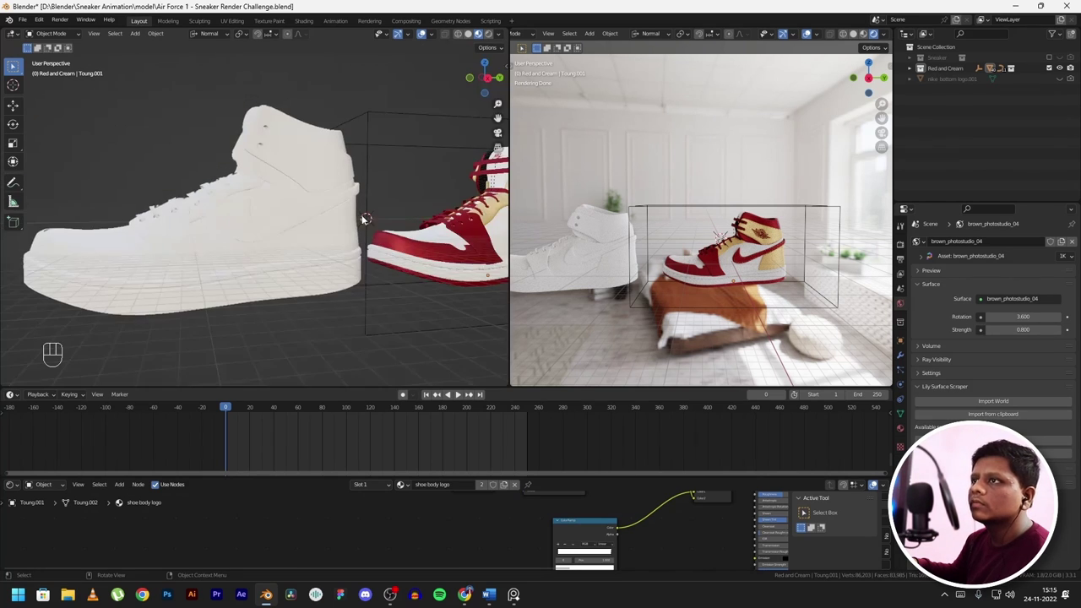
- Inspect the textured red and cream sneaker model, checking its swoosh, stitching and Air Jordan logo up close
middle_click_drag(365, 219, 289, 228, "shift")
scroll(246, 234, "up", 4)
scroll(289, 229, "up", 3)
scroll(294, 282, "down", 3)
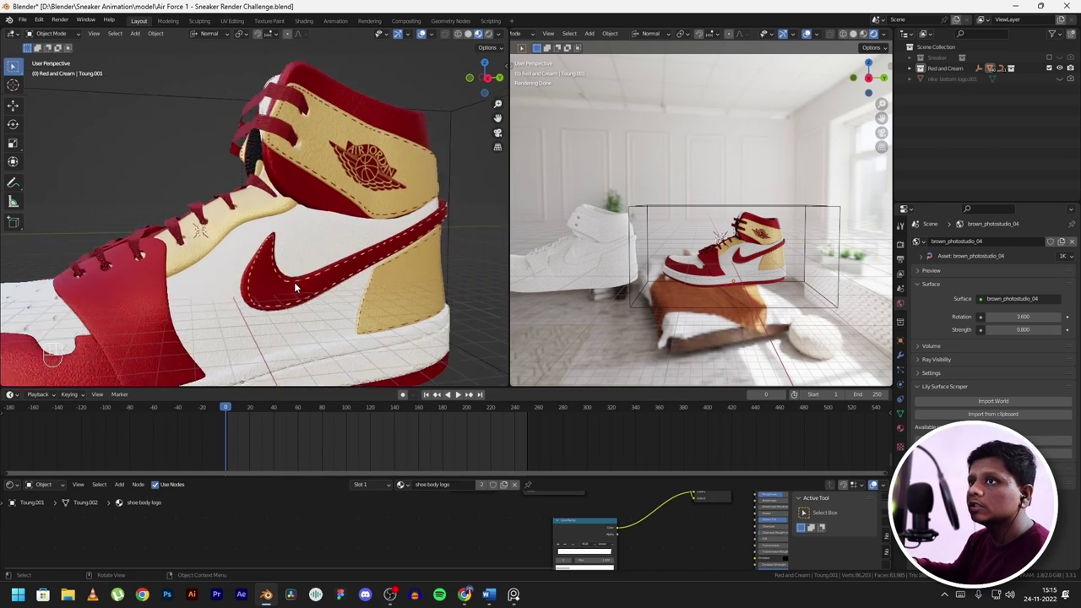
scroll(294, 282, "down", 4)
middle_click_drag(294, 283, 194, 119)
scroll(202, 96, "up", 3)
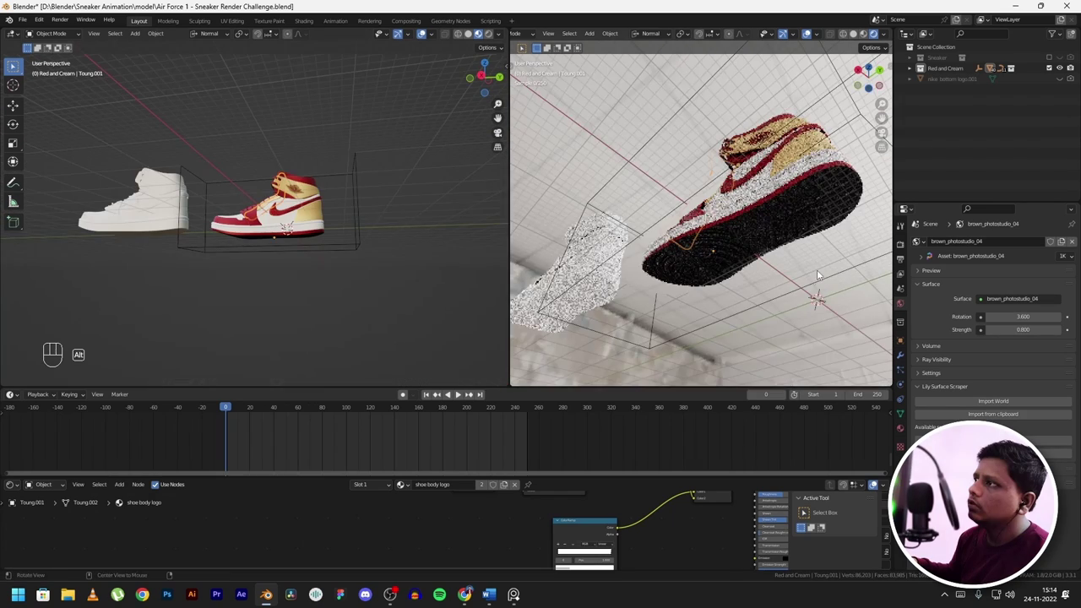
- Examine the tread on the textured sneaker's black sole from below in the rendered viewport
middle_click_drag(817, 269, 686, 250)
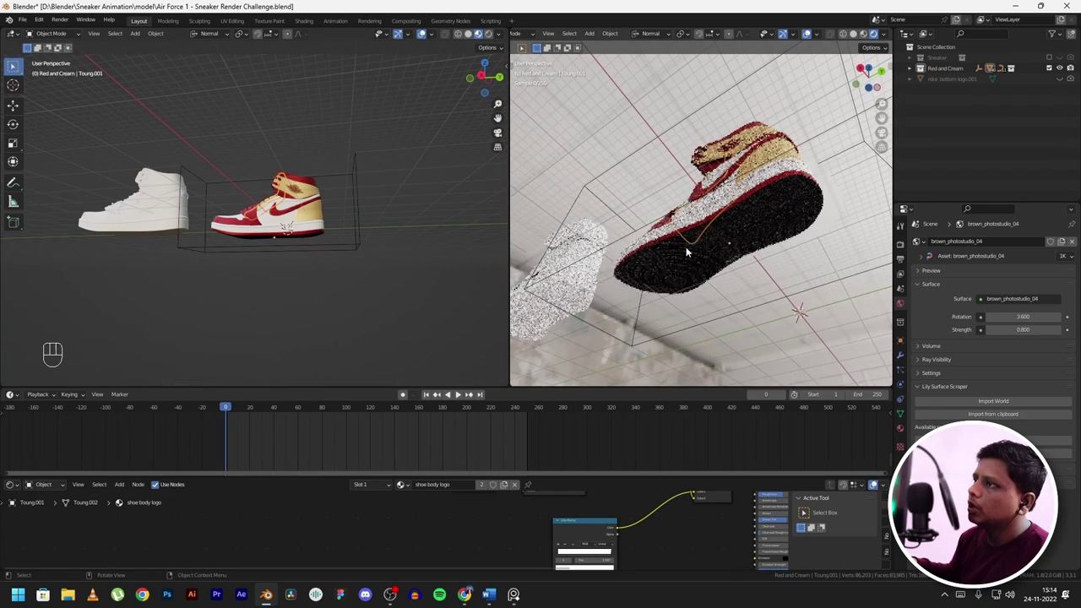
scroll(686, 247, "up", 5)
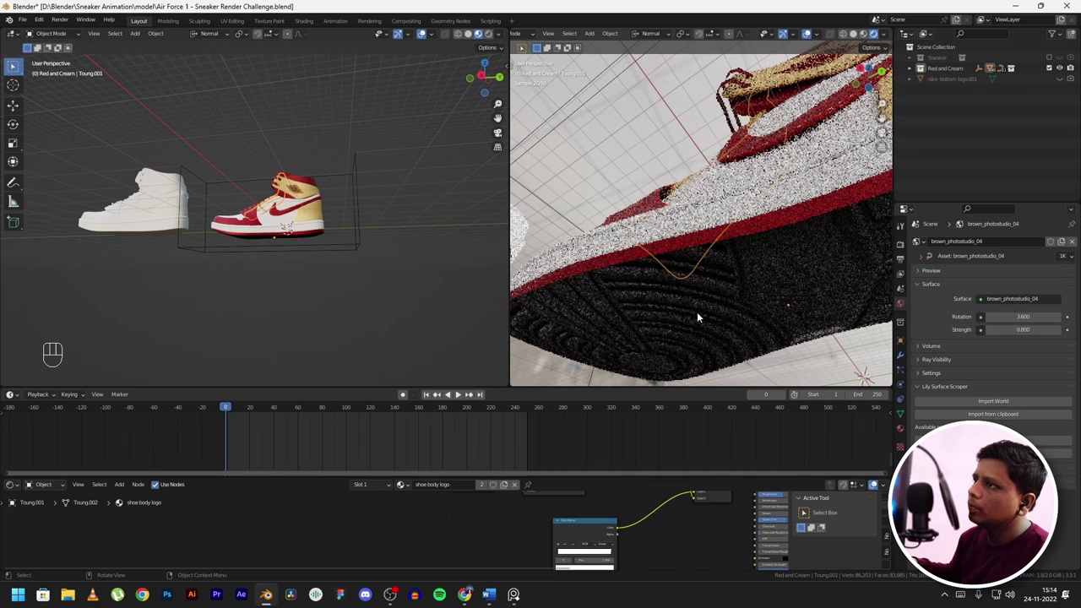
mouse_move(697, 318)
middle_mouse_down()
mouse_move(650, 313)
mouse_move(681, 308)
middle_mouse_up()
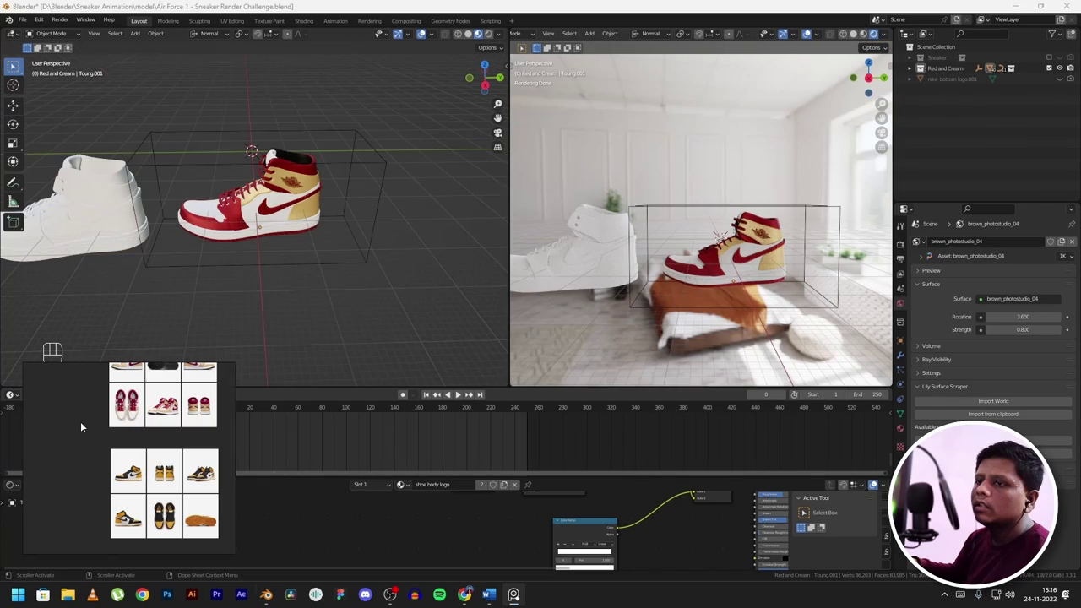
- Browse the beige and red sneaker sets in the PureRef window floating over Blender
scroll(84, 422, "down", 3)
scroll(138, 387, "down", 5)
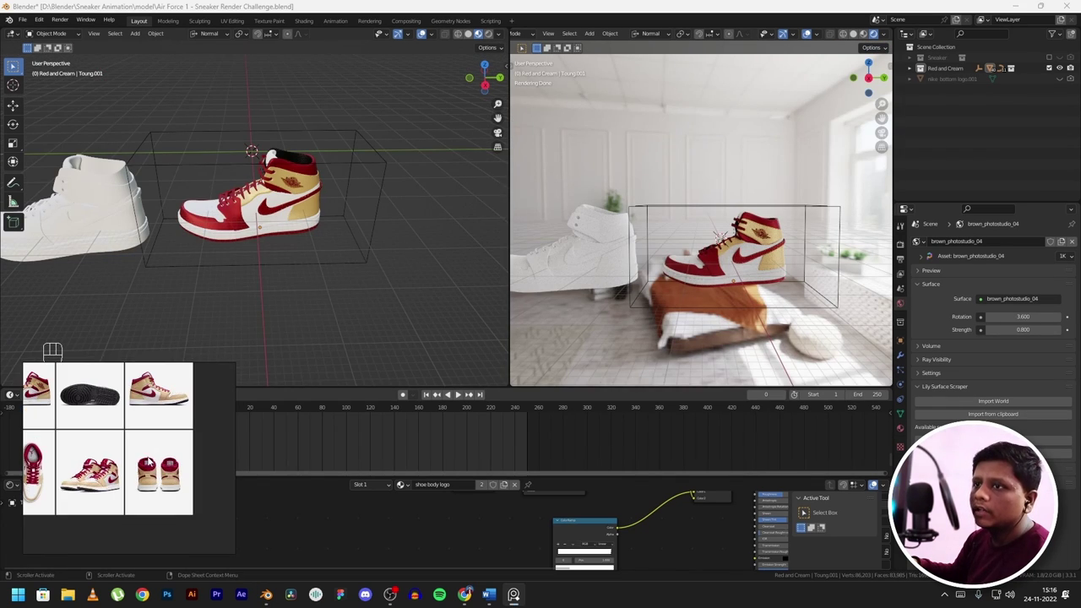
scroll(154, 435, "down", 2)
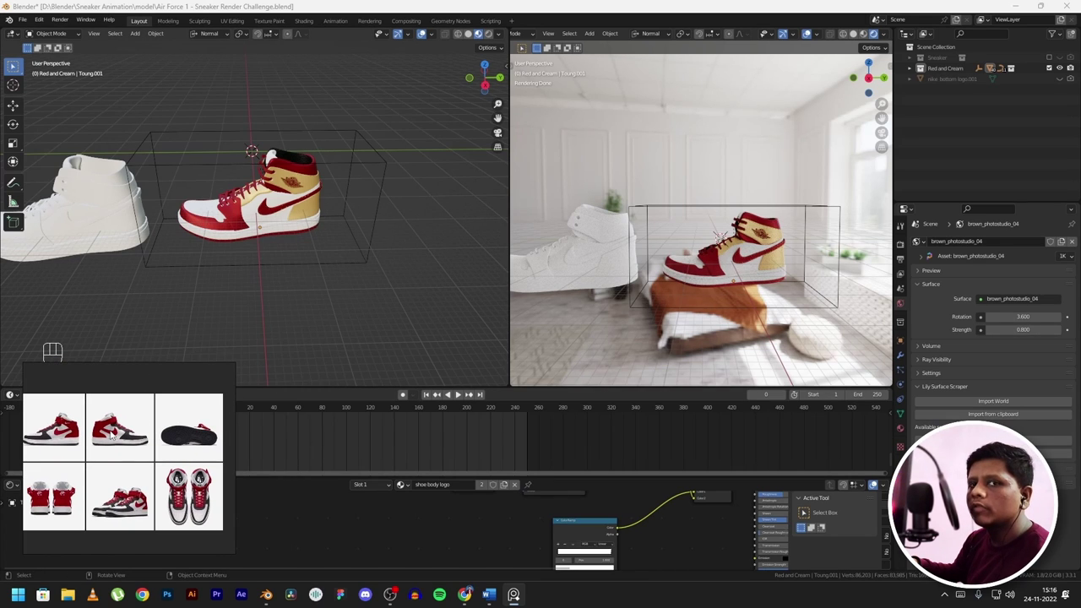
- Frame the red and cream sneaker in the solid-background viewport, compare it with the yellow reference set and clear the selection
left_click(251, 179)
key("KP_Decimal")
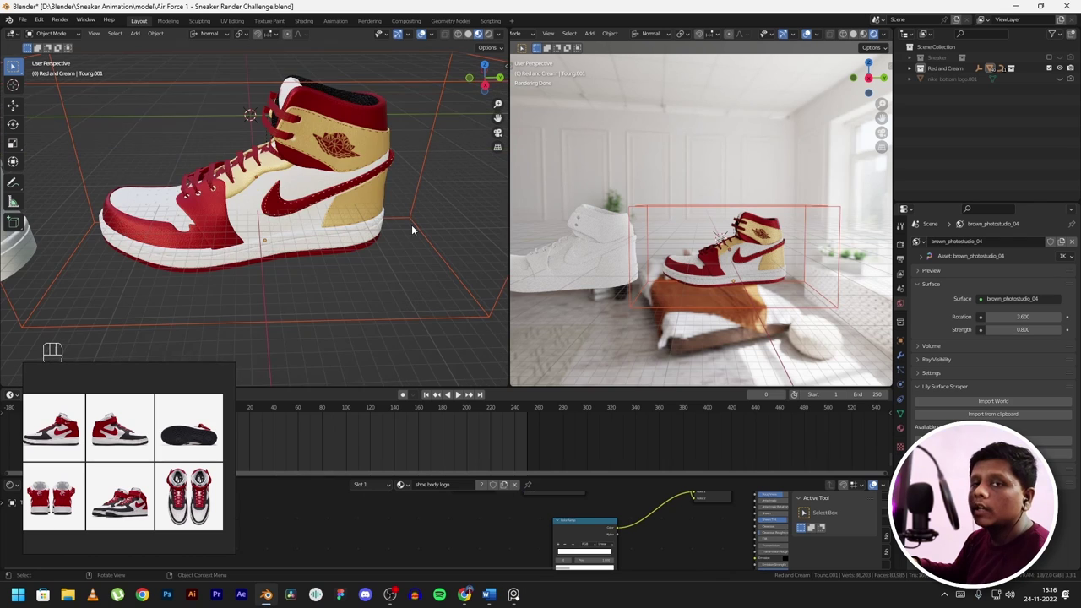
scroll(163, 450, "down", 5)
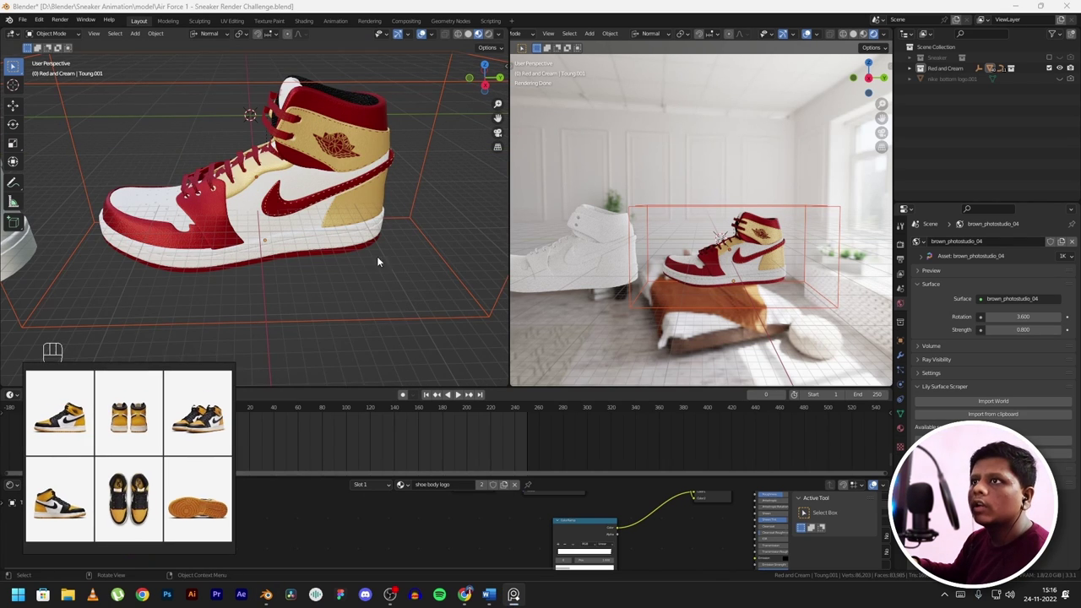
left_click(380, 342)
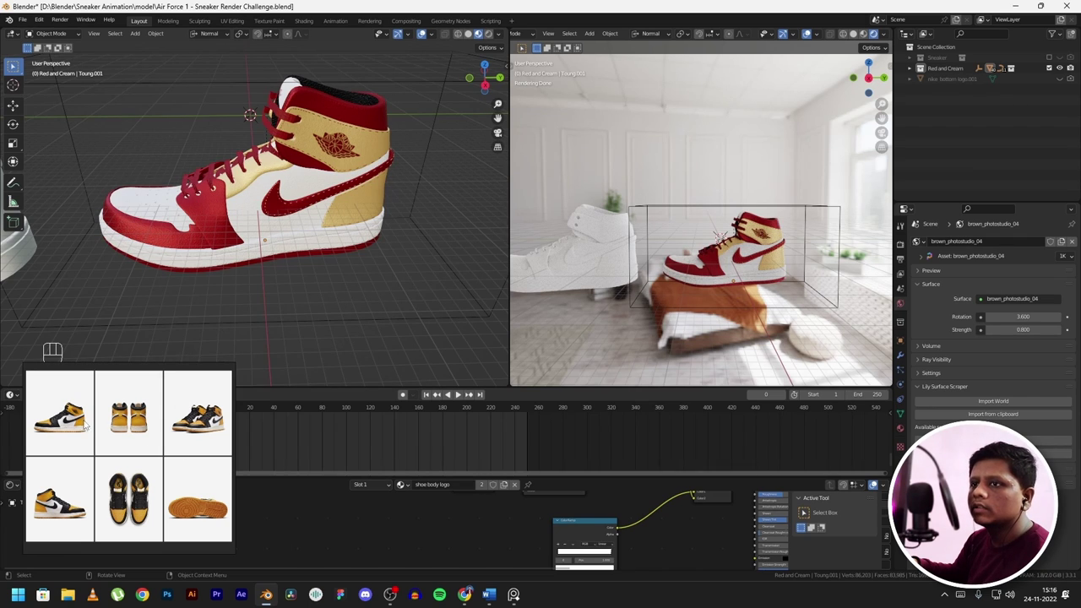
- Compare the beige and red Shoe Design references with the textured sneaker model seen from its side
scroll(127, 452, "up", 5)
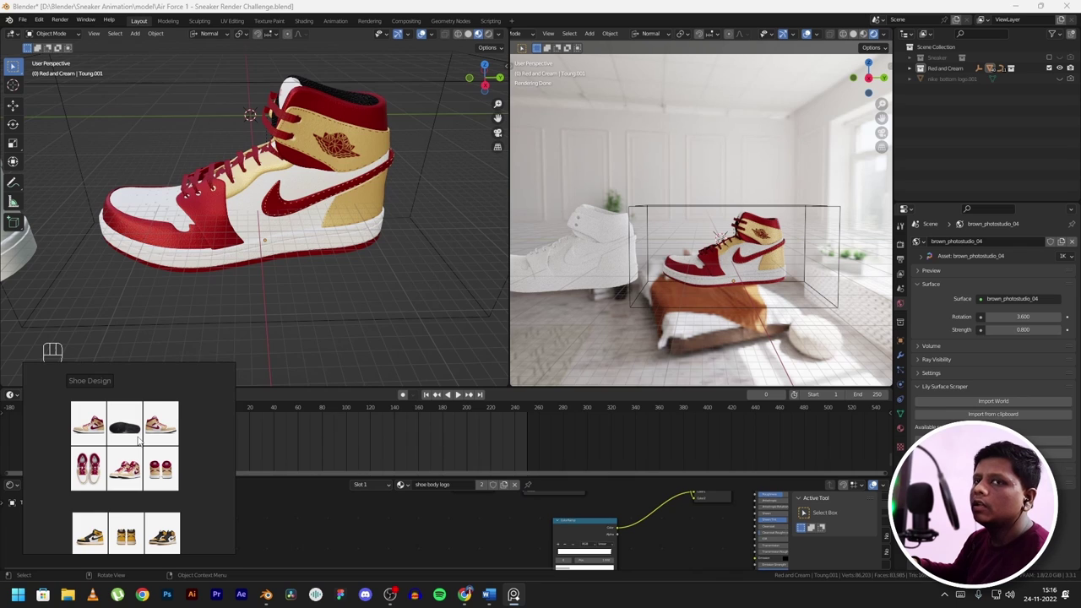
scroll(102, 418, "down", 2)
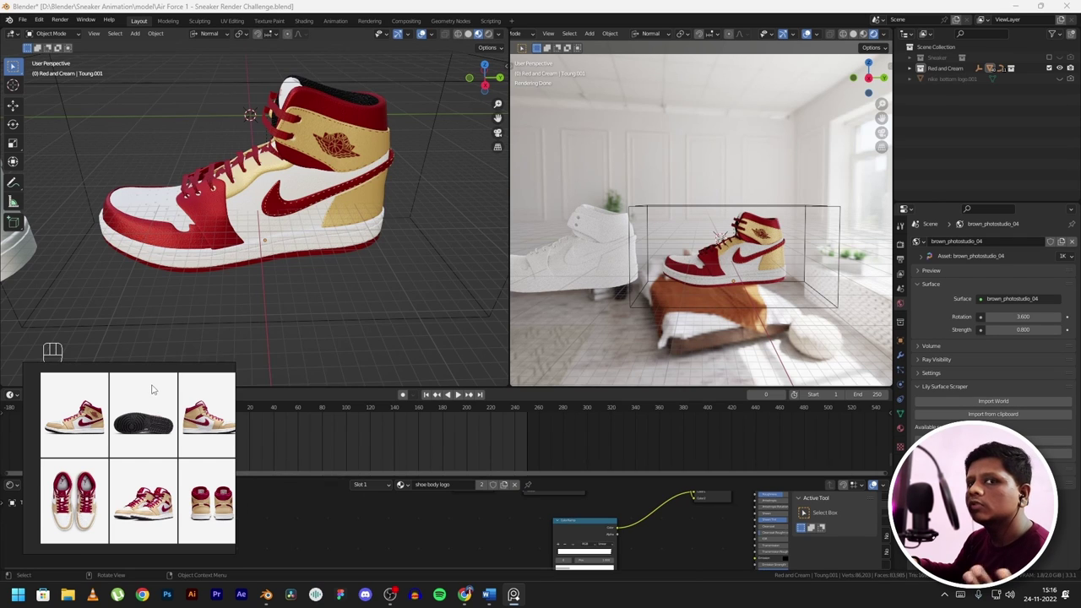
scroll(386, 281, "up", 2)
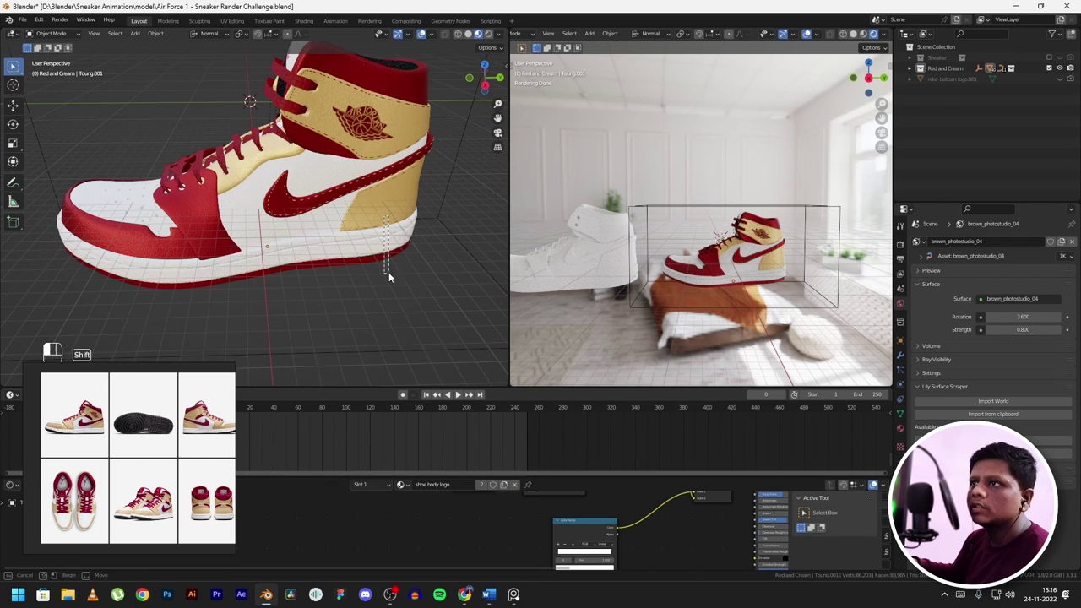
middle_click_drag(412, 285, 353, 363)
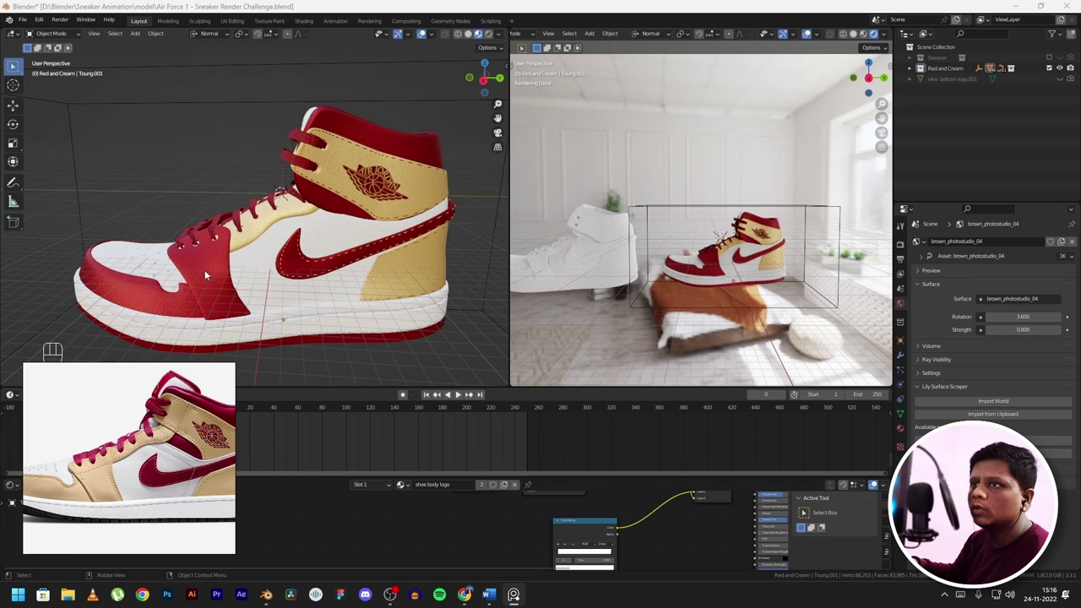
- View the white and textured sneaker models together, and return to a closer side view of the red and cream one
scroll(203, 263, "down", 6)
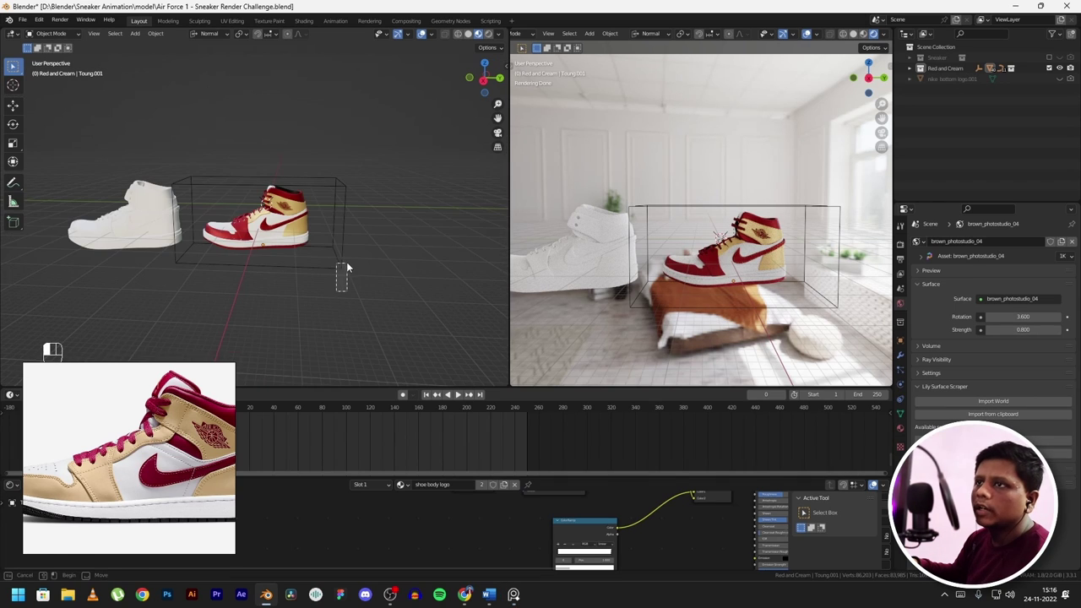
left_click(346, 261)
left_click(277, 296)
middle_click_drag(277, 295, 313, 203)
scroll(409, 191, "up", 5)
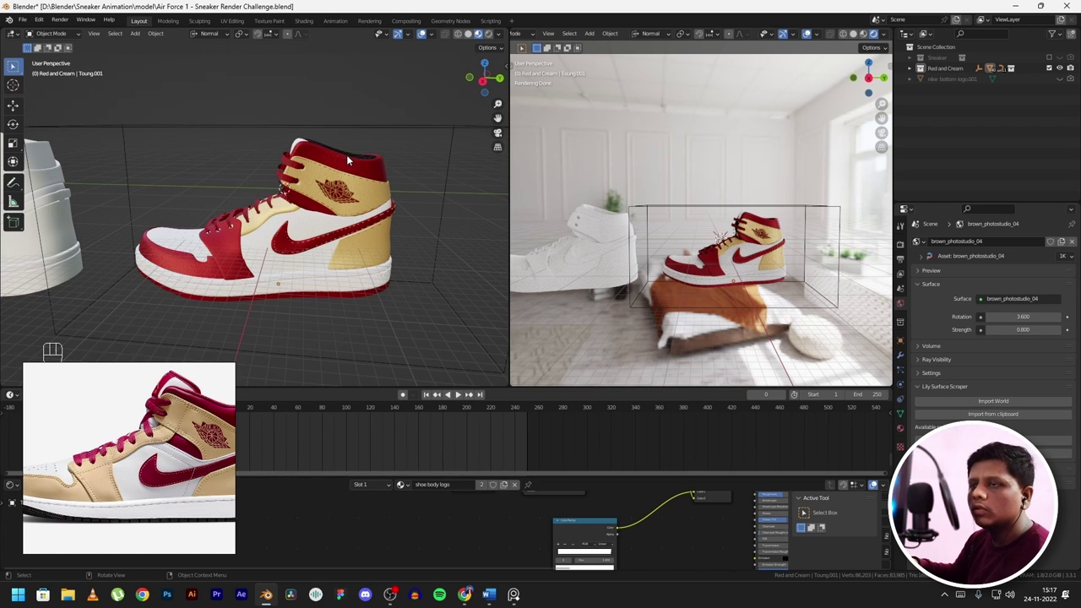
- Select the sneaker's red side cover and enlarge the shader editor to examine the bump nodes of its red body material
middle_click_drag(346, 154, 393, 266)
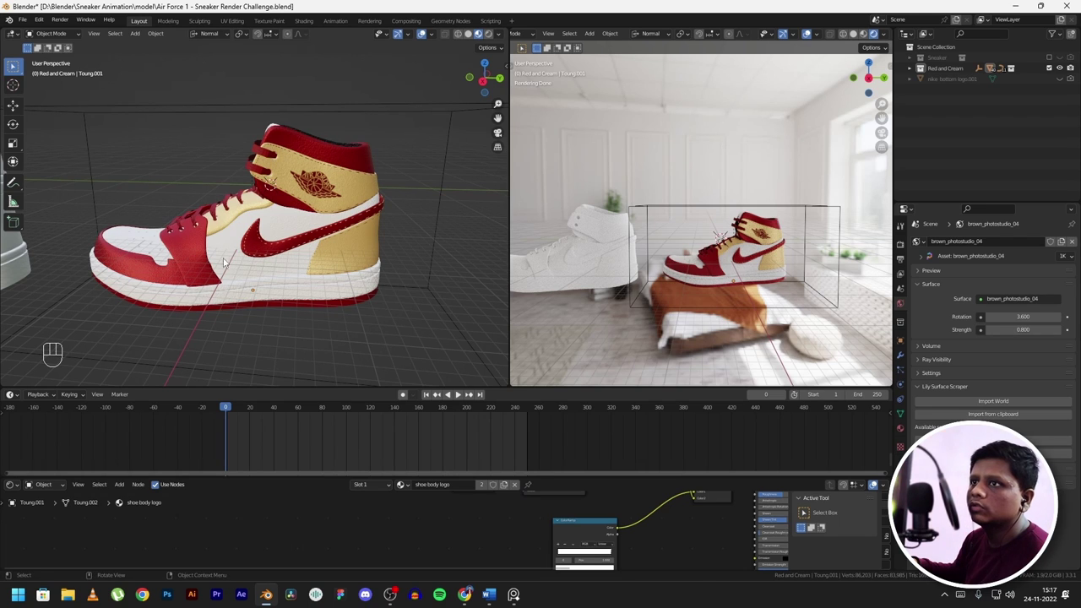
left_click(158, 237)
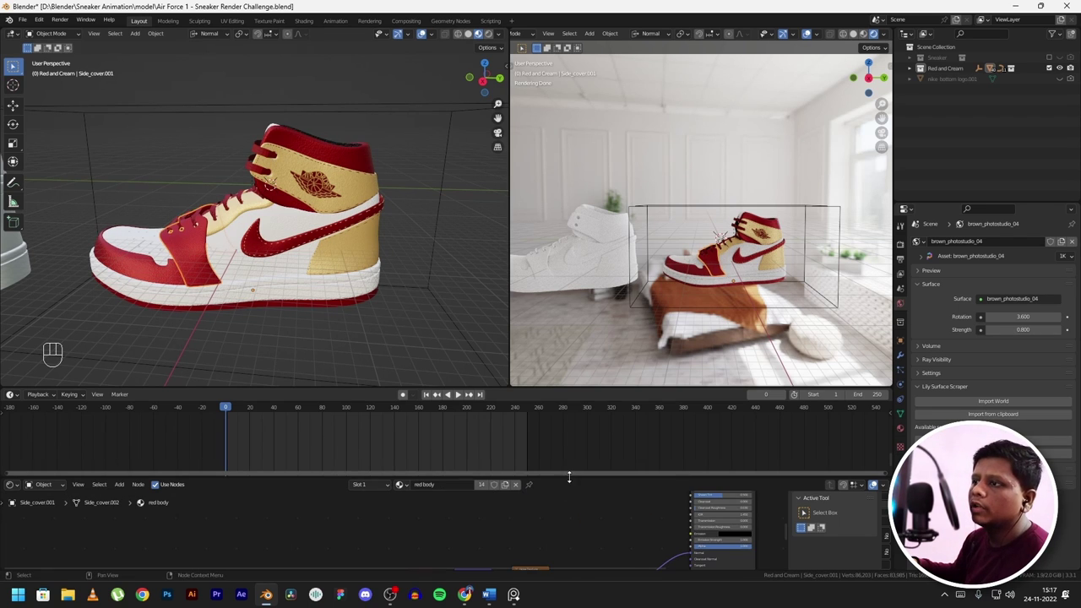
left_click_drag(569, 478, 570, 415)
scroll(472, 506, "down", 2)
middle_click_drag(471, 506, 433, 514)
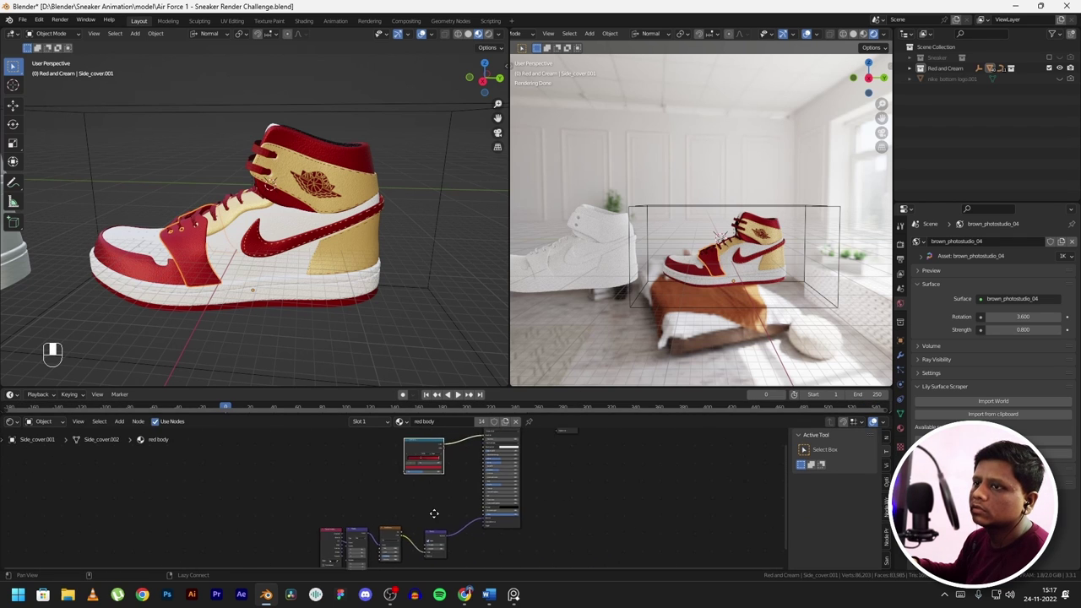
scroll(473, 507, "up", 3)
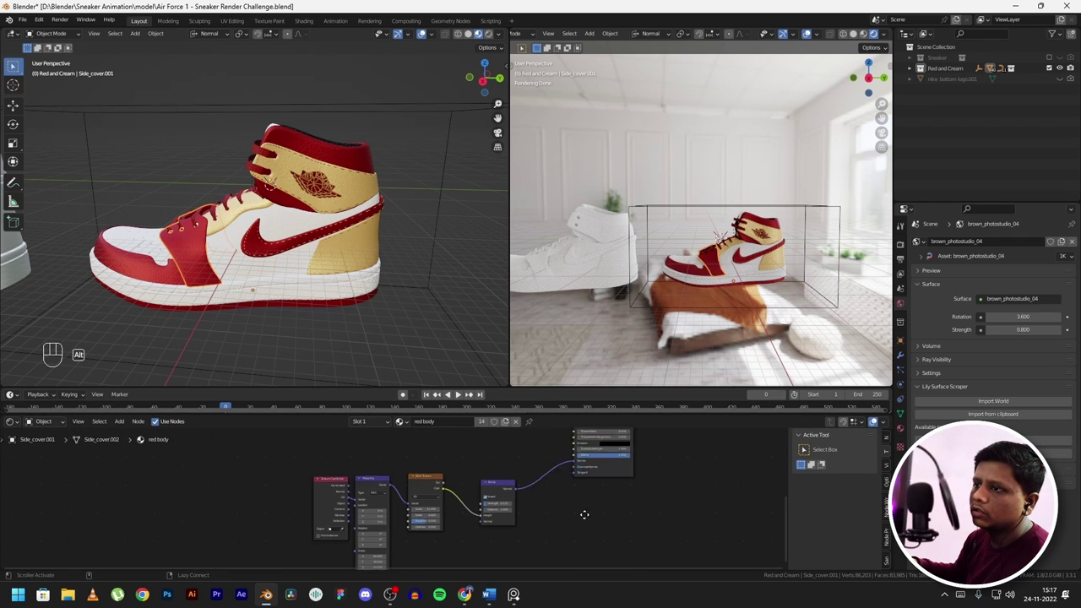
scroll(507, 498, "up", 4)
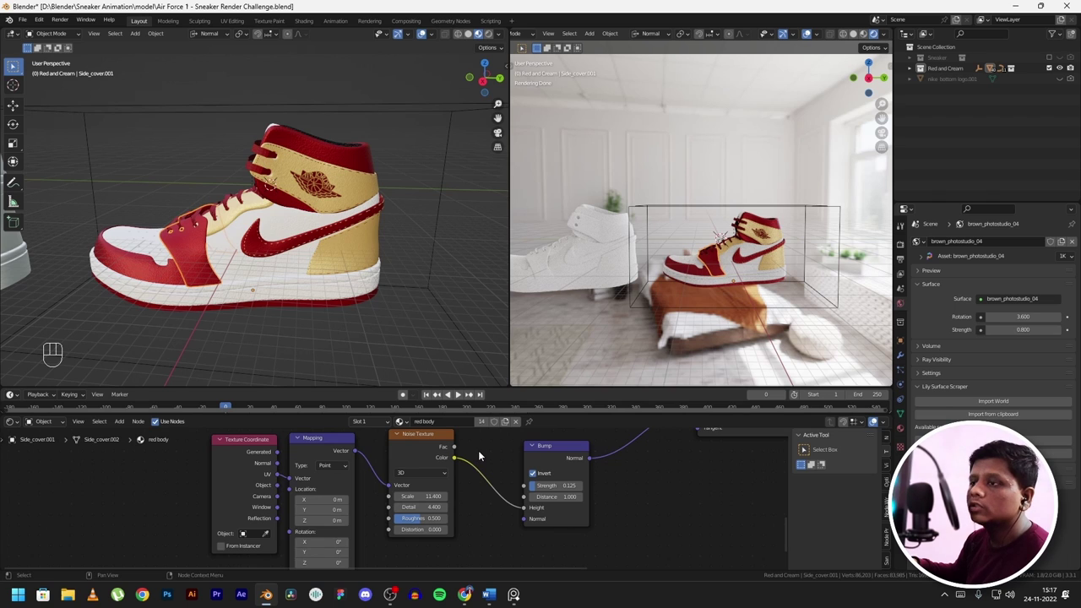
- Maximize the shader editor to view the whole red body node network, and restore the layout
key("ctrl+space")
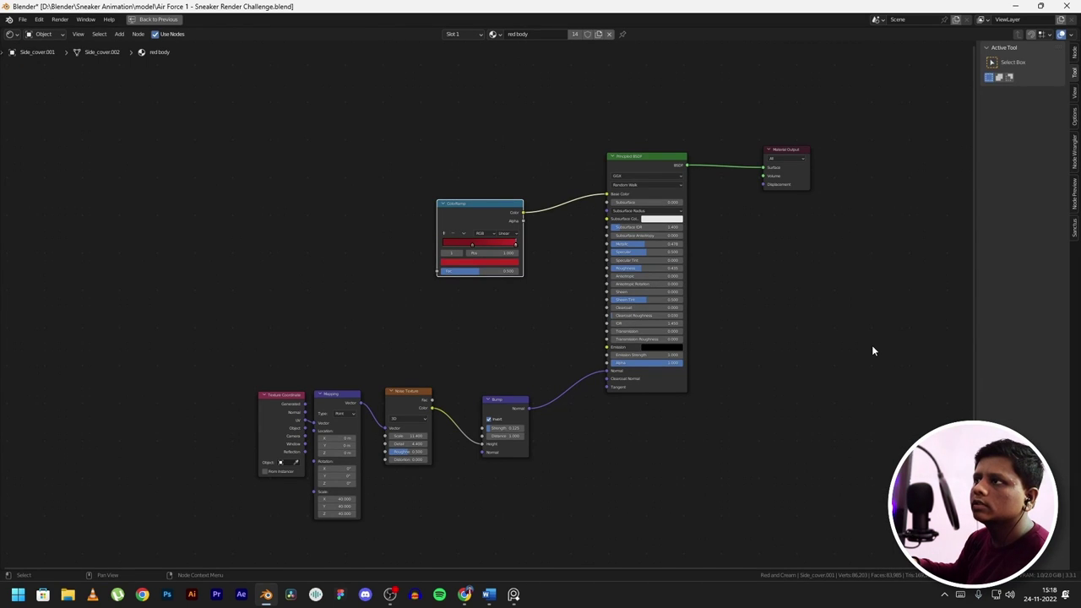
key("ctrl")
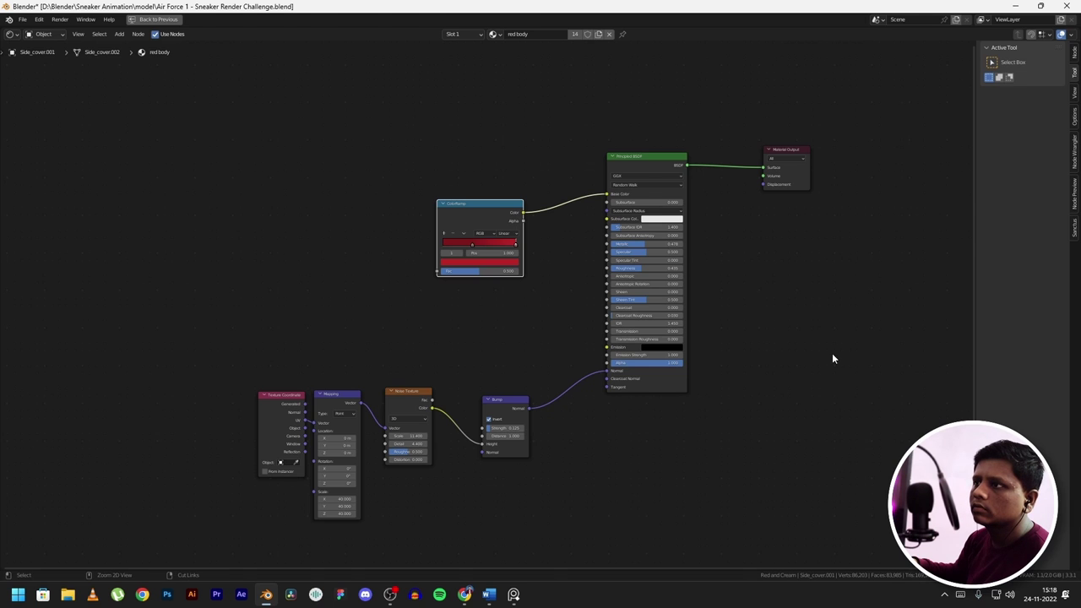
key("ctrl+space")
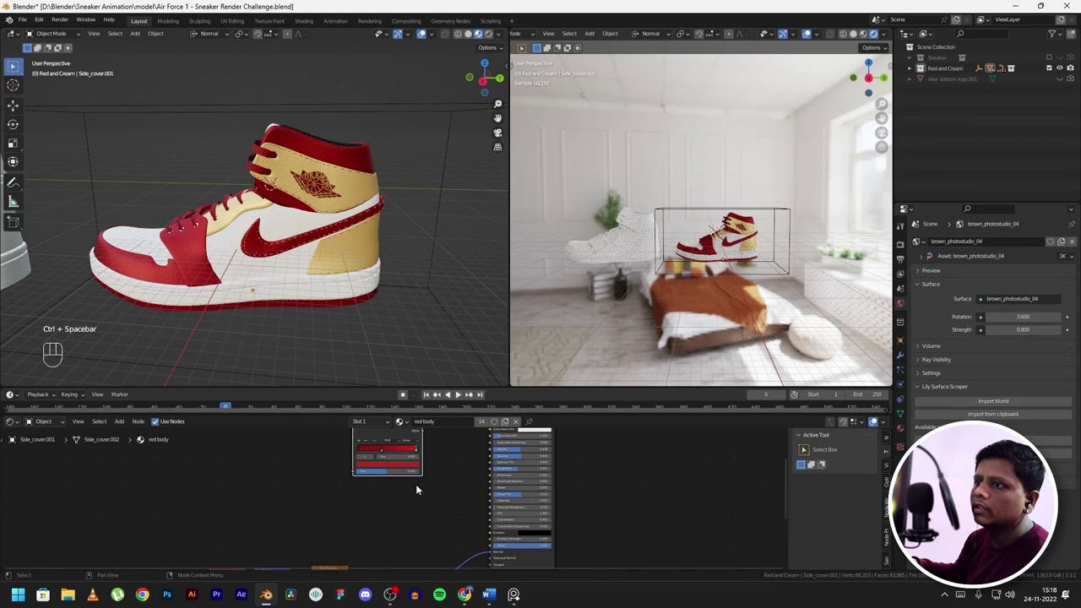
- Examine the leather bump texture on the red side cover up close and return to a side view of the sneaker
scroll(416, 484, "left", 2, "ctrl")
scroll(236, 306, "up", 2)
scroll(236, 306, "up", 6)
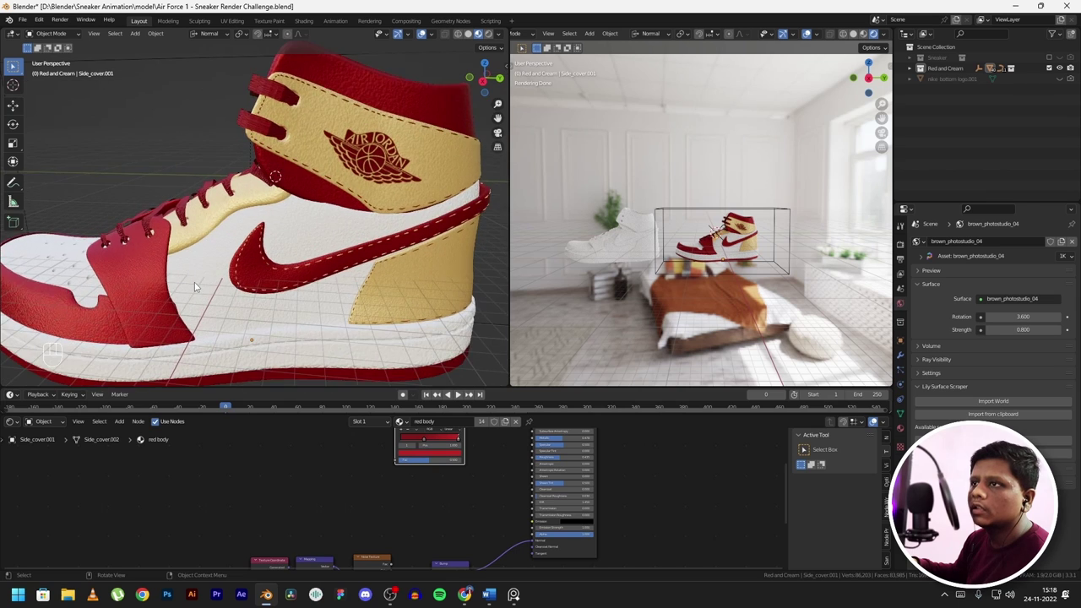
key("KP_Decimal")
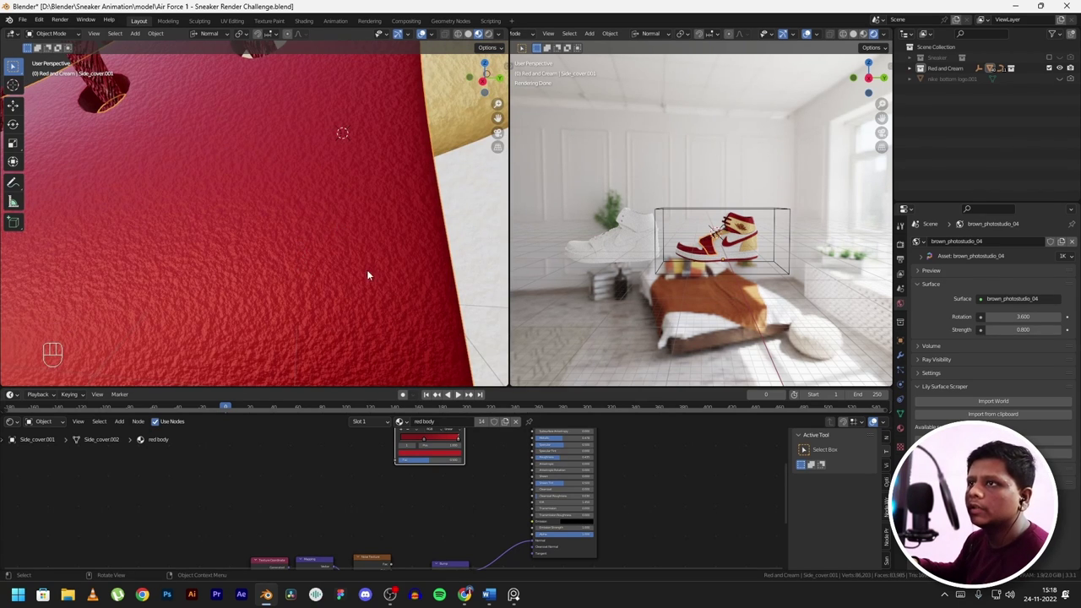
middle_click_drag(368, 275, 297, 241)
scroll(233, 210, "down", 8)
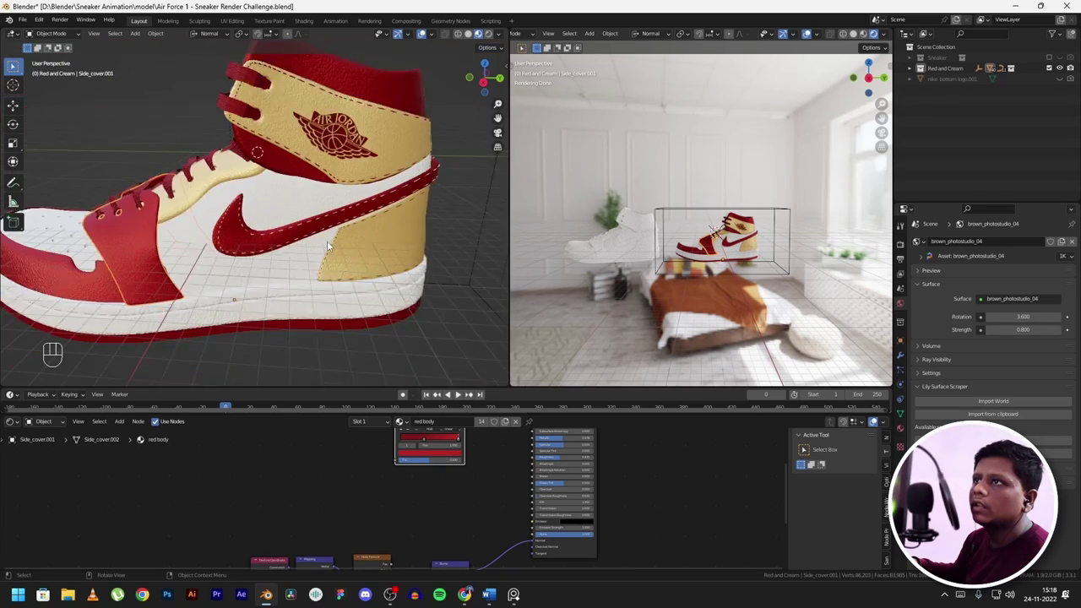
scroll(327, 241, "up", 5)
scroll(229, 143, "down", 3)
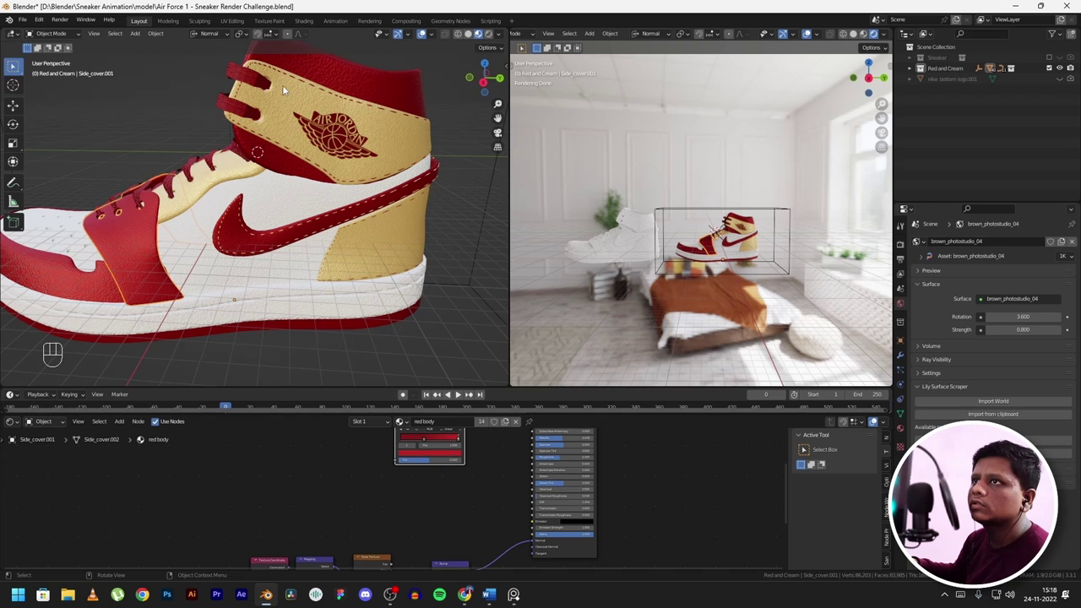
- Select the yellow back panel and a shoelace to view their yellow and shoe lace material nodes
middle_click_drag(346, 306, 399, 235, "alt")
left_click(369, 226)
left_click(399, 235)
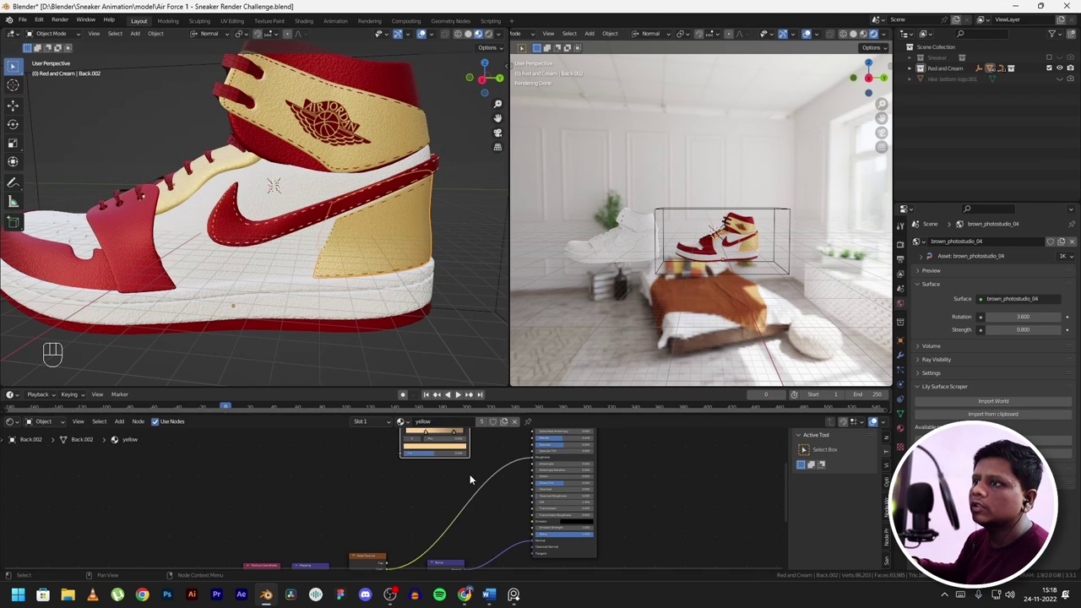
left_click(182, 174)
middle_click_drag(279, 219, 340, 197, "alt")
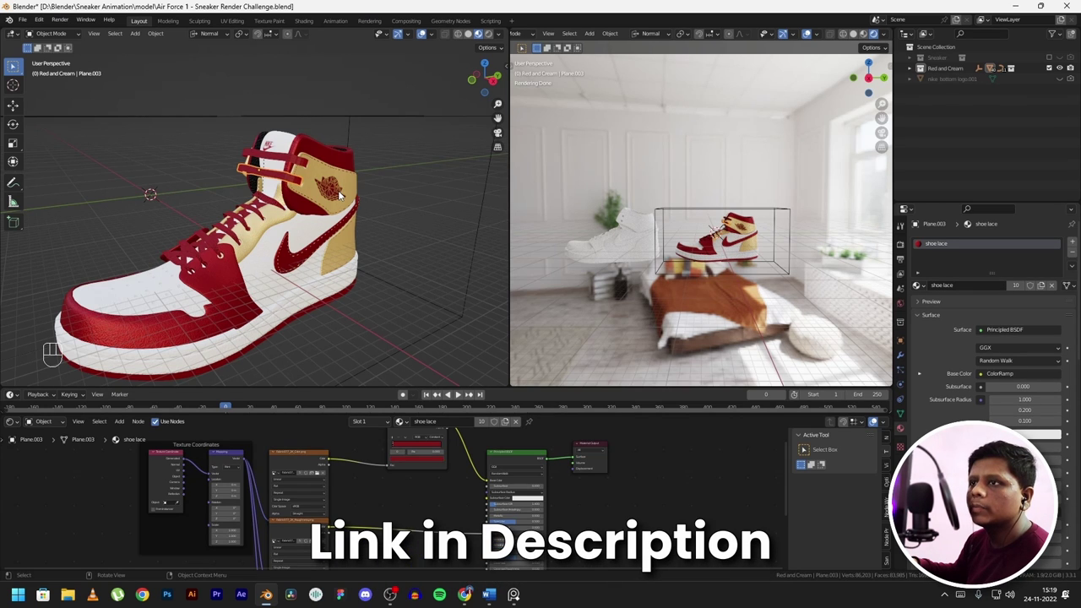
- Turn the sneaker to show its underside and select the black sole
scroll(337, 157, "up", 8)
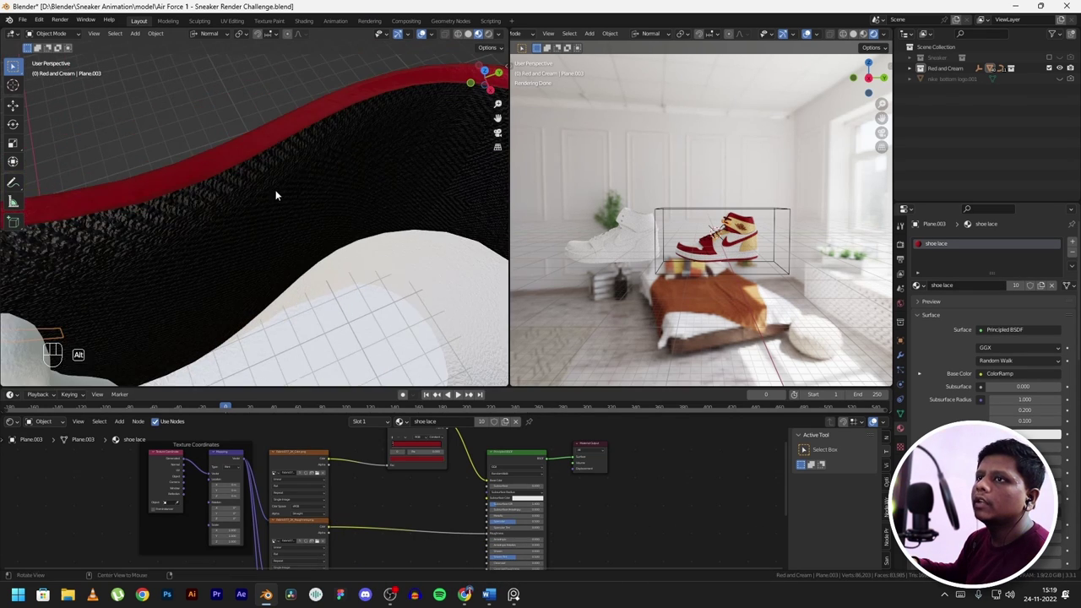
middle_click_drag(276, 196, 252, 153)
middle_click_drag(295, 226, 234, 198)
left_click(234, 197)
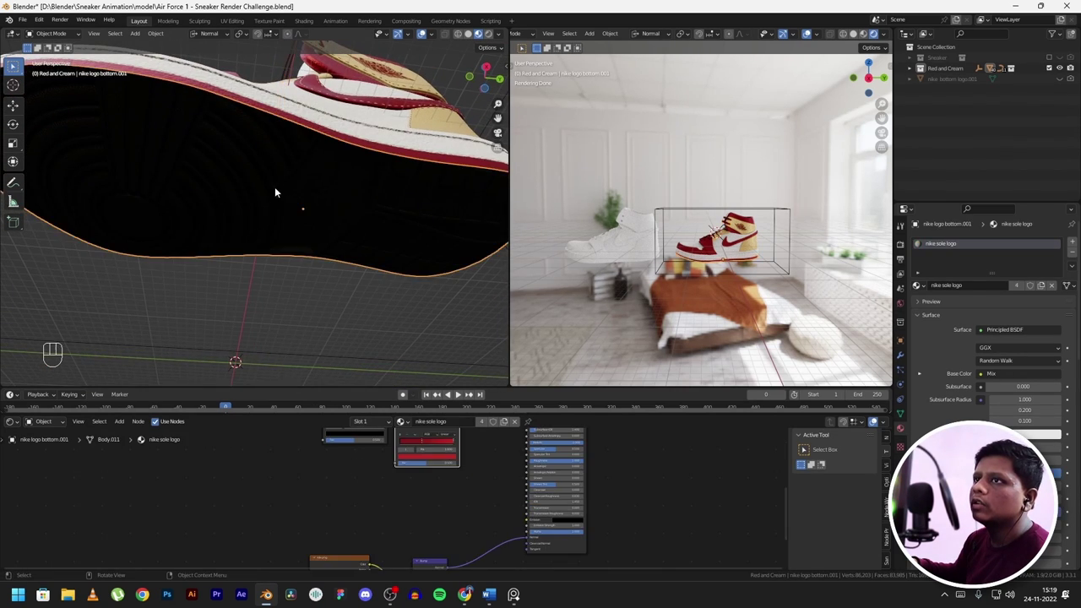
- Switch to PureRef and examine the tread pattern on the black outsole reference image
left_click(514, 594)
scroll(135, 454, "up", 3)
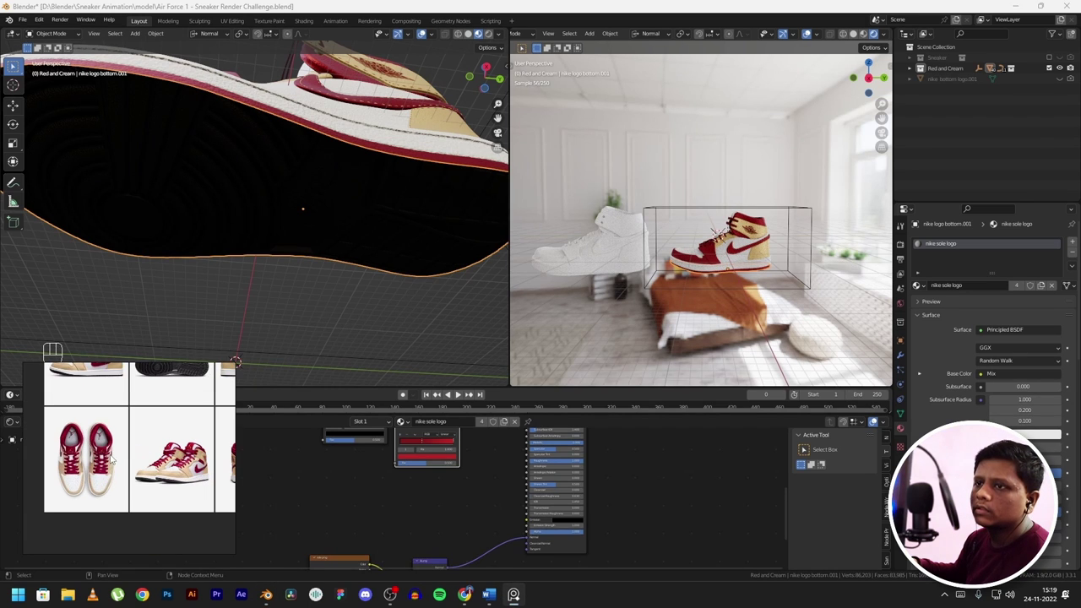
scroll(160, 427, "up", 2)
scroll(160, 426, "up", 3)
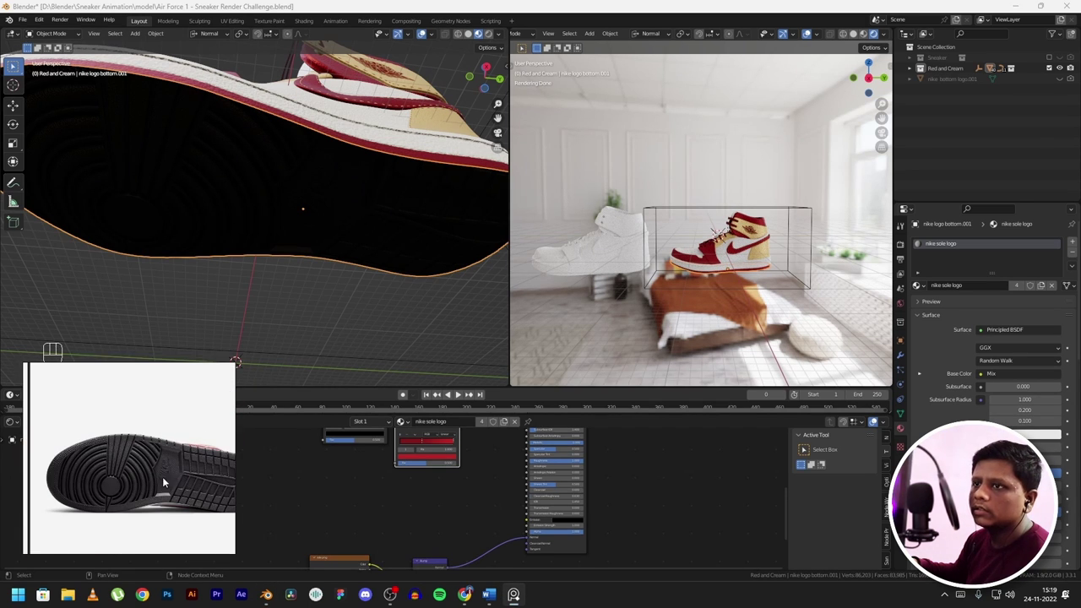
scroll(149, 469, "up", 3)
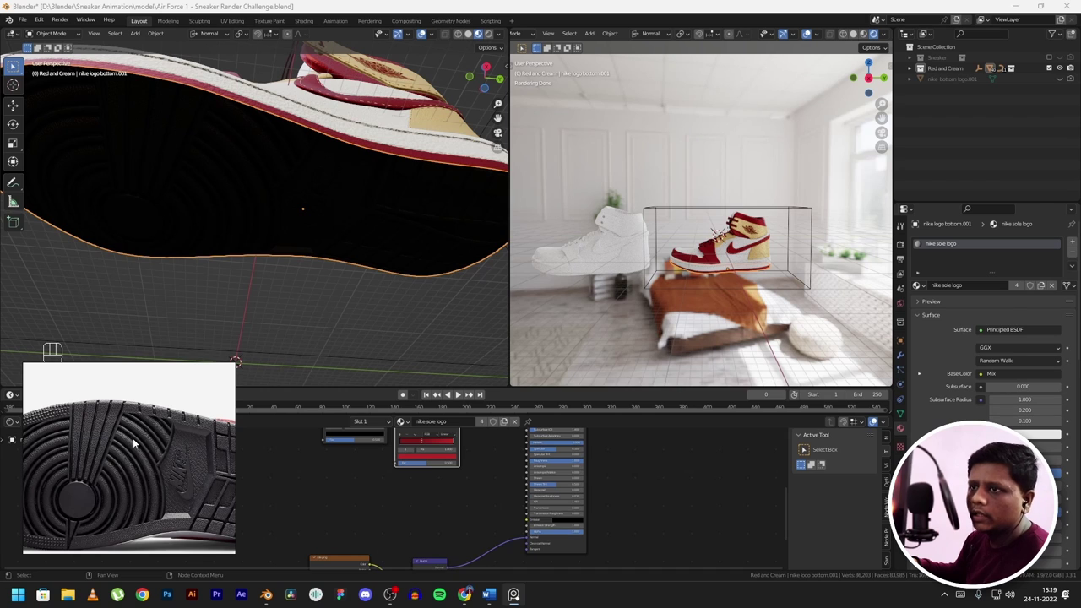
scroll(132, 439, "up", 4)
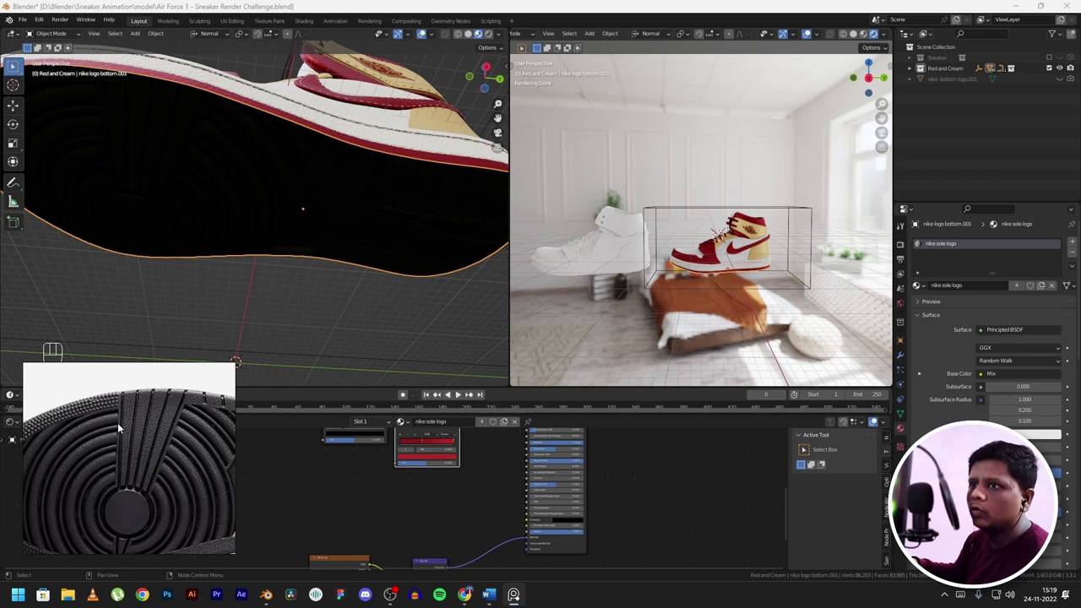
left_click_drag(118, 422, 150, 408)
scroll(126, 465, "down", 4)
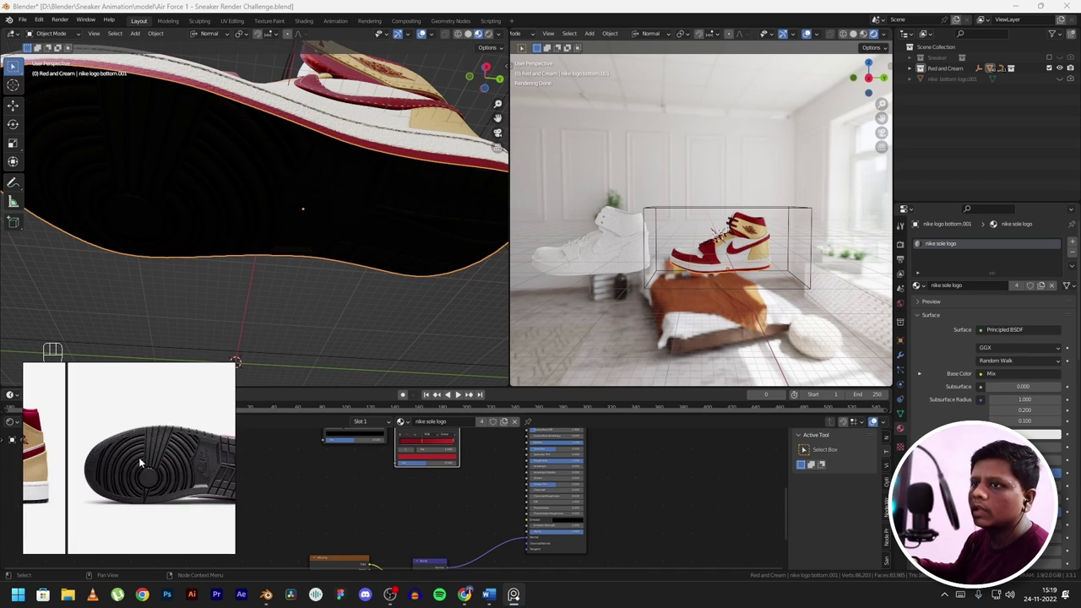
scroll(173, 448, "up", 1)
scroll(841, 349, "up", 3)
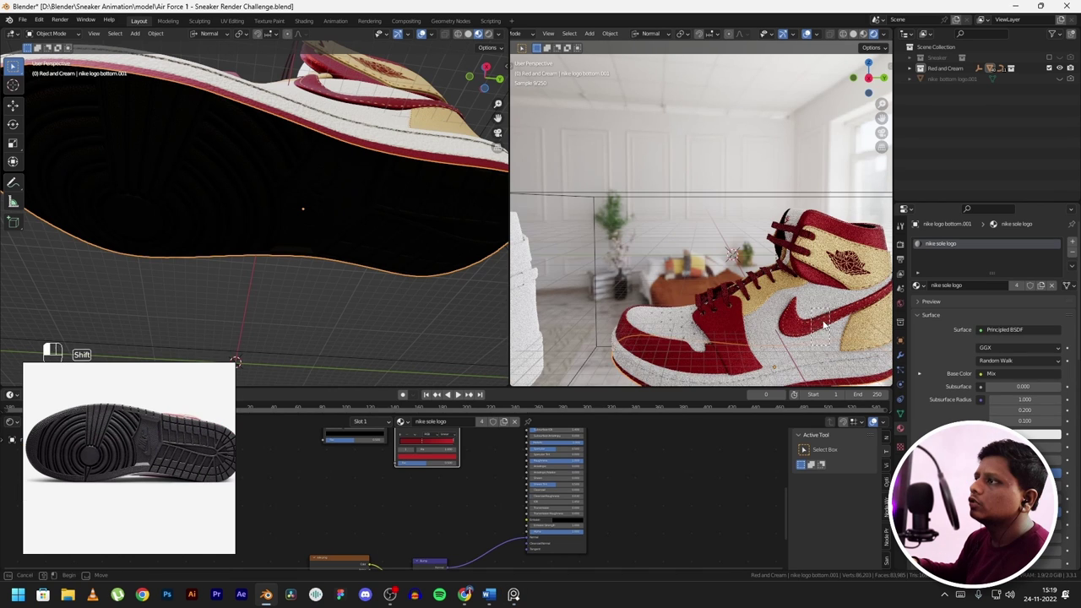
- Frame the model's sole in Blender's rendered viewport and compare its tread with the whole outsole reference
scroll(840, 349, "down", 2)
key("KP_Decimal")
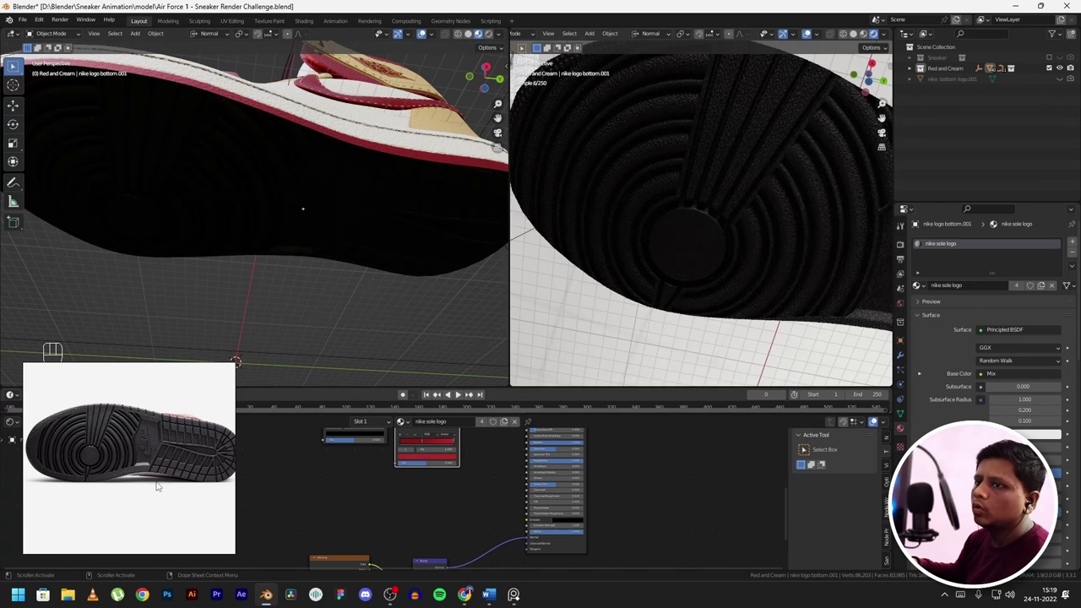
scroll(139, 454, "up", 1)
scroll(140, 453, "down", 1)
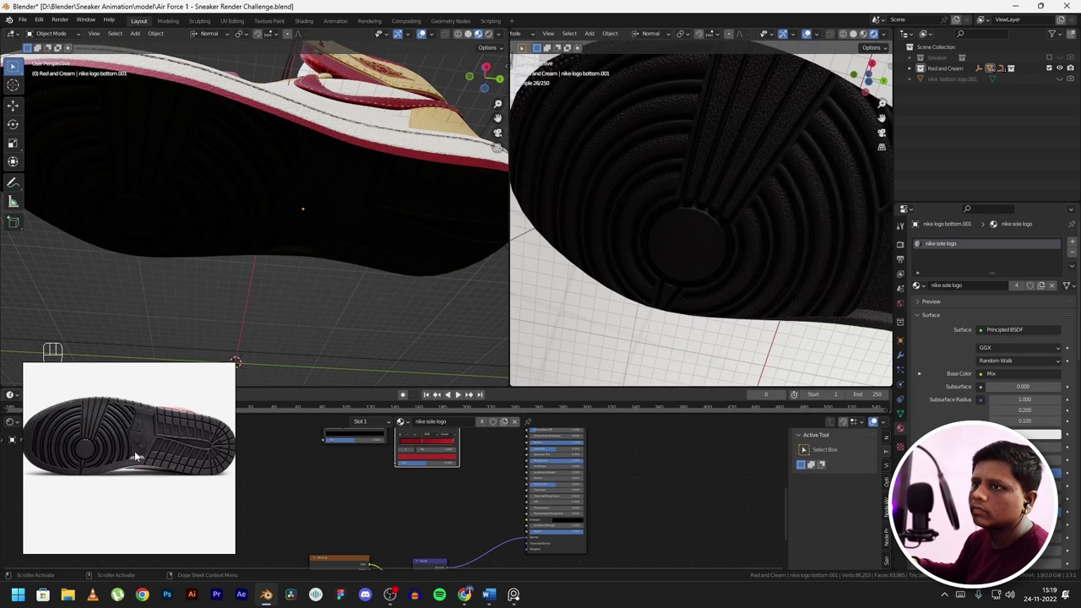
scroll(139, 449, "down", 1)
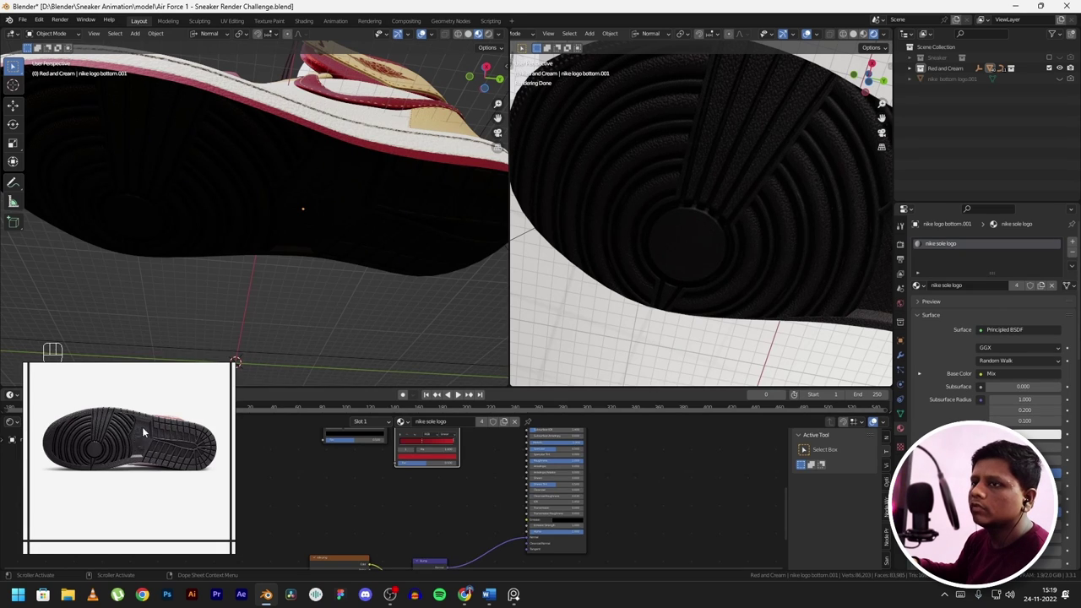
- Select the sole and trace its nike sole logo nodes from the sole.png image texture through the Bump node
left_click(295, 207)
scroll(367, 473, "down", 2)
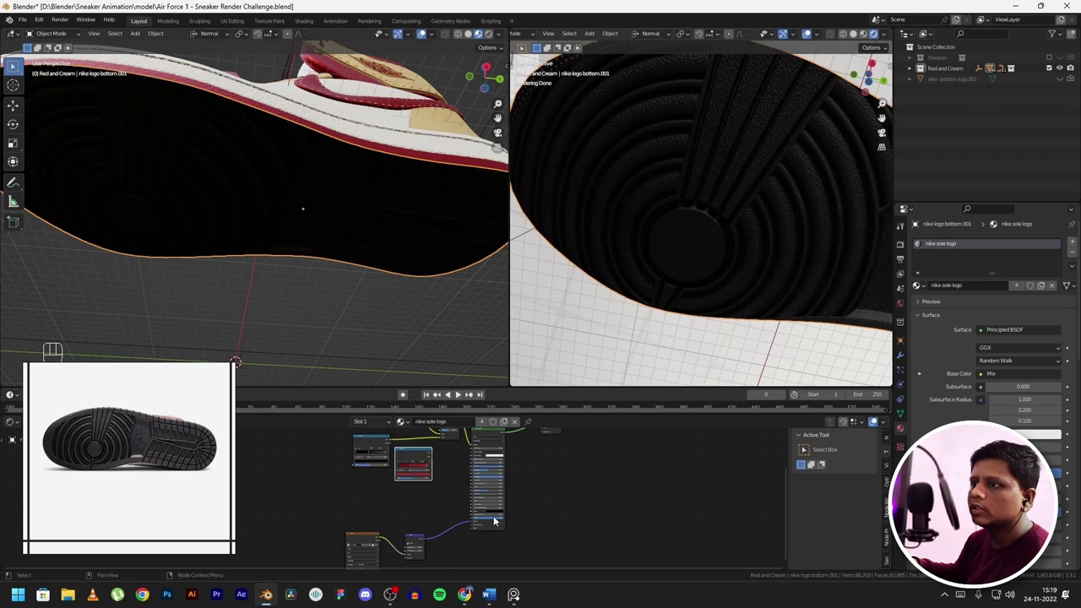
key("KP_Decimal")
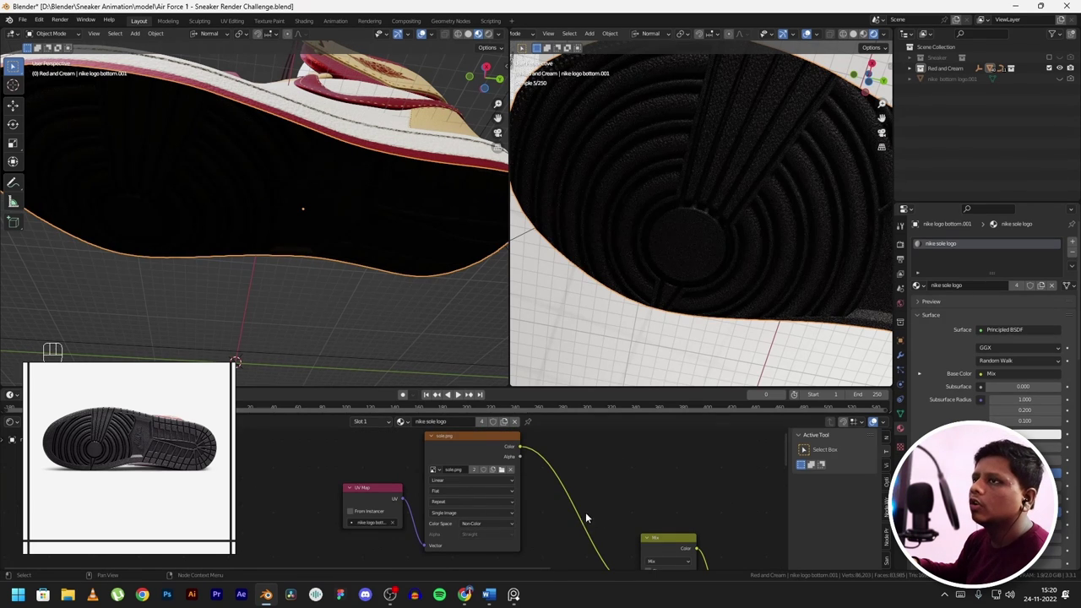
left_click_drag(586, 512, 534, 531, "alt")
key("KP_Decimal")
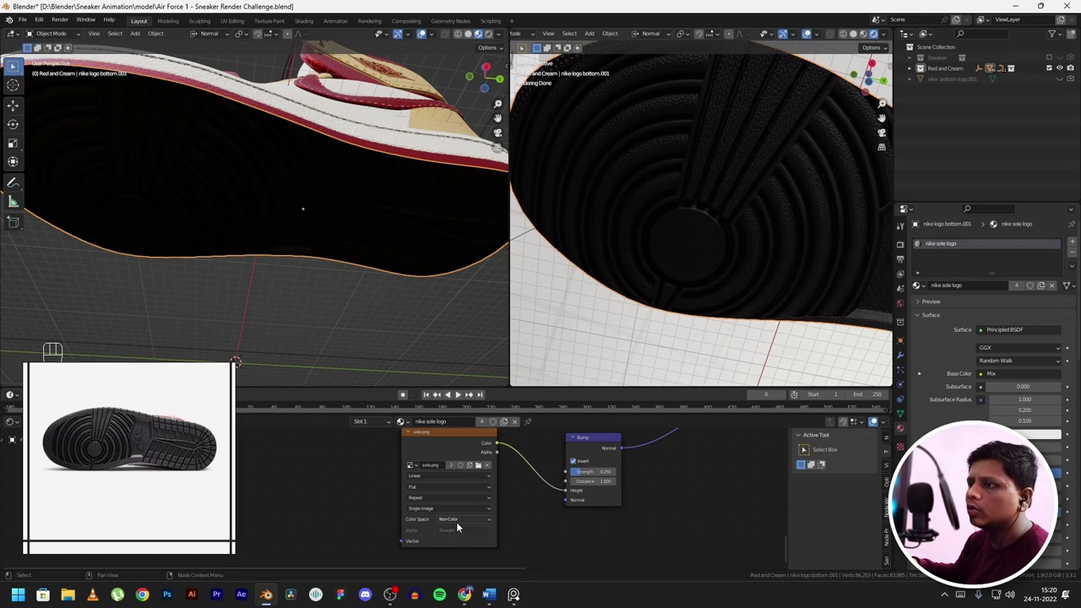
left_click_drag(661, 481, 553, 535, "alt")
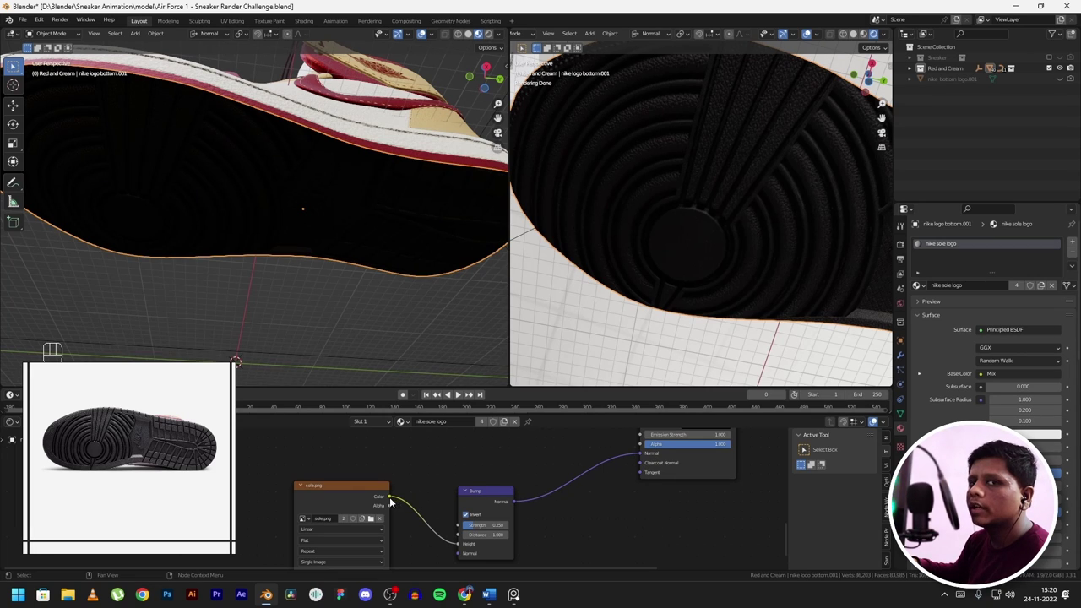
- Inspect the rendered sole's bump detail from several angles, both close up and as a whole
middle_click_drag(625, 278, 661, 242)
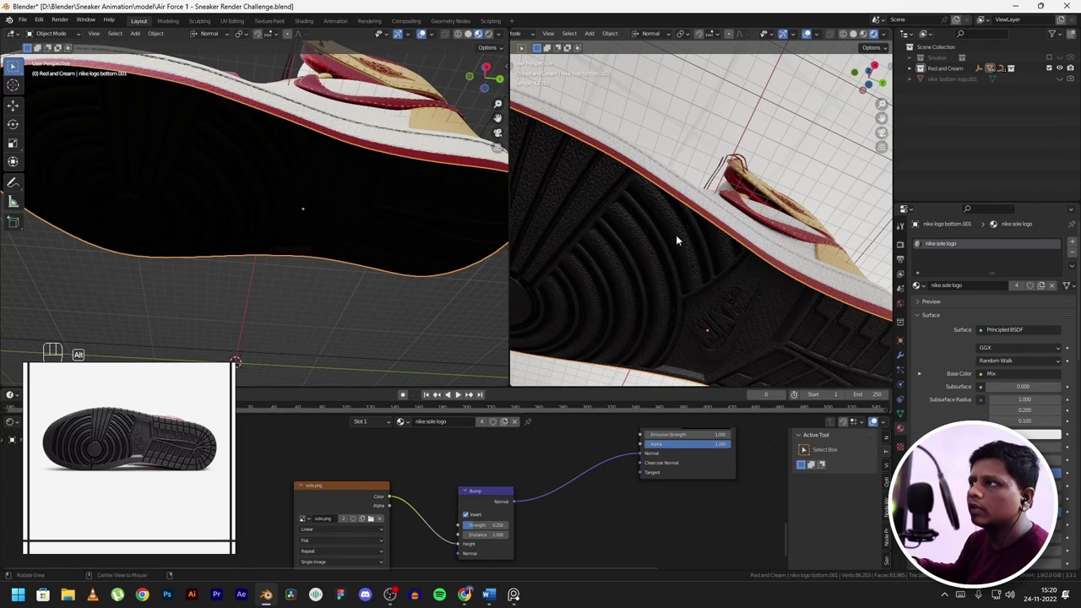
middle_click_drag(675, 234, 741, 241, "alt")
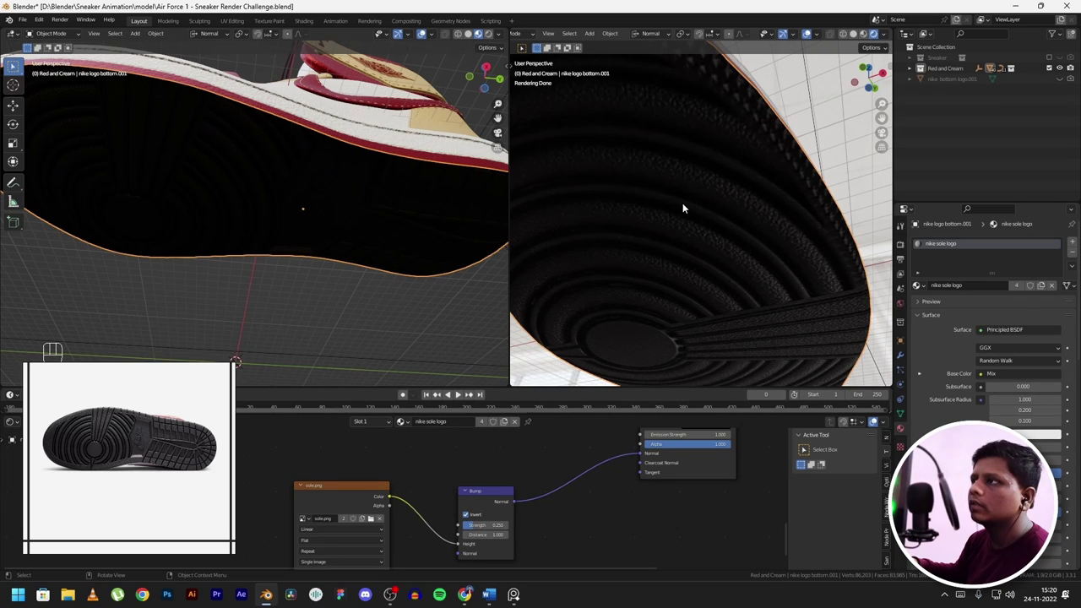
scroll(727, 212, "down", 5)
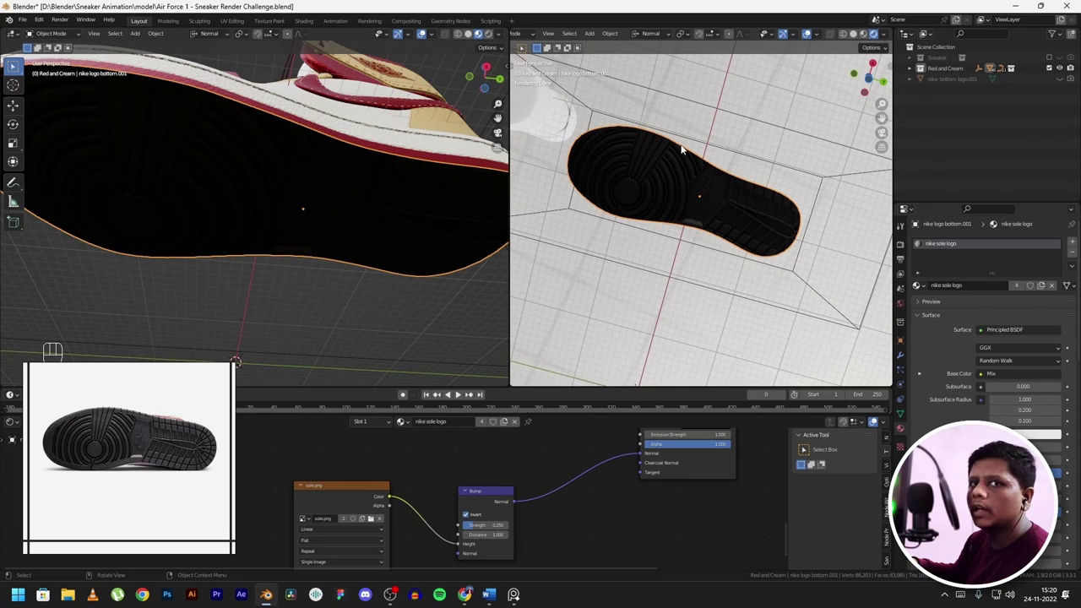
scroll(683, 150, "up", 6)
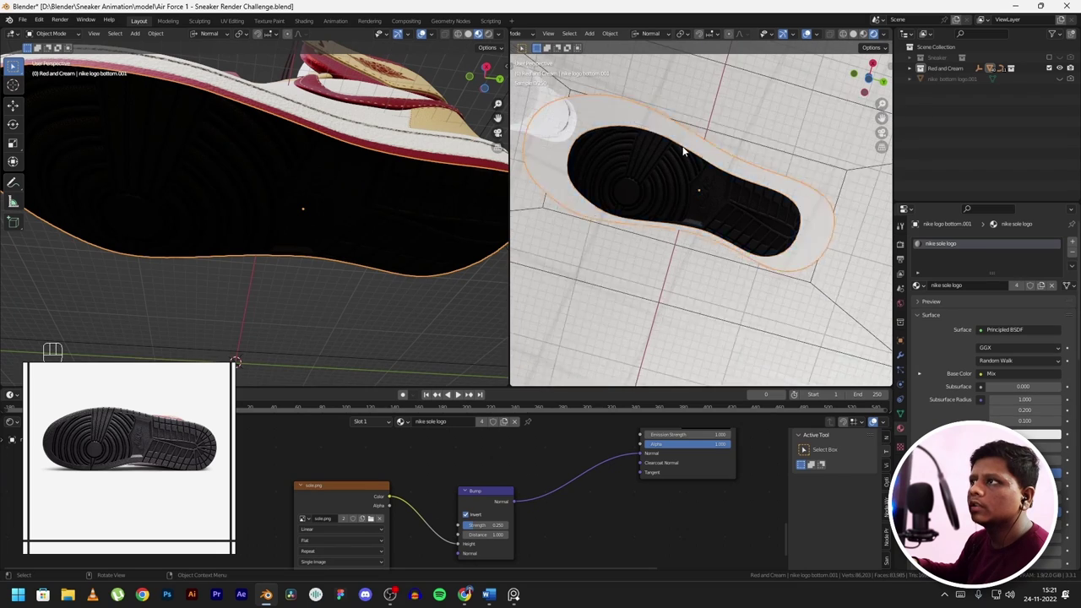
- View both sneaker models side by side in random-color solid shading with the untextured sneaker's body selected
scroll(728, 207, "down", 6)
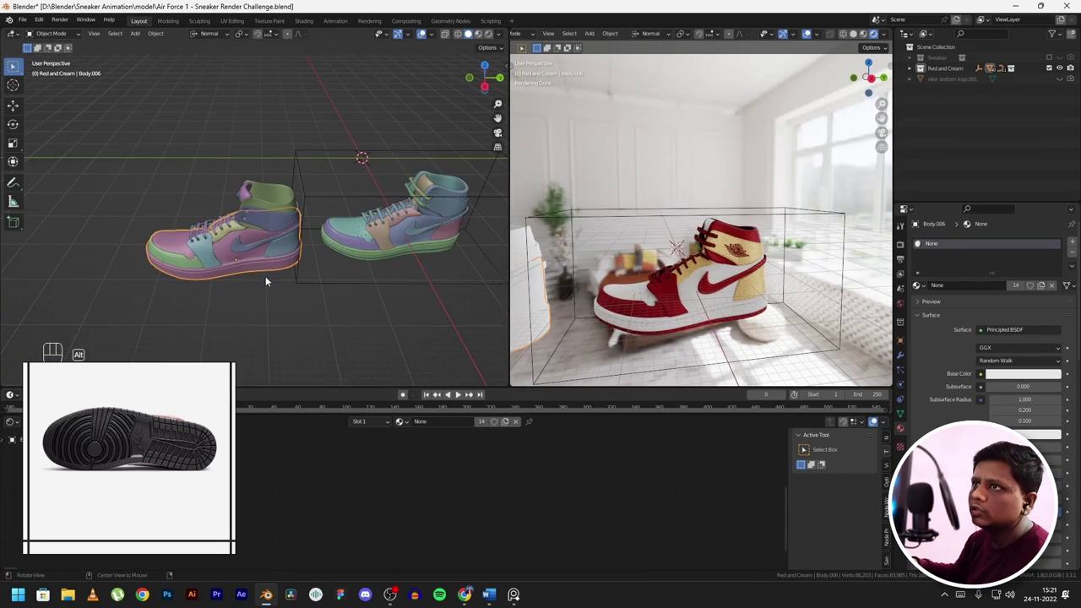
scroll(201, 277, "up", 6)
scroll(220, 272, "down", 5)
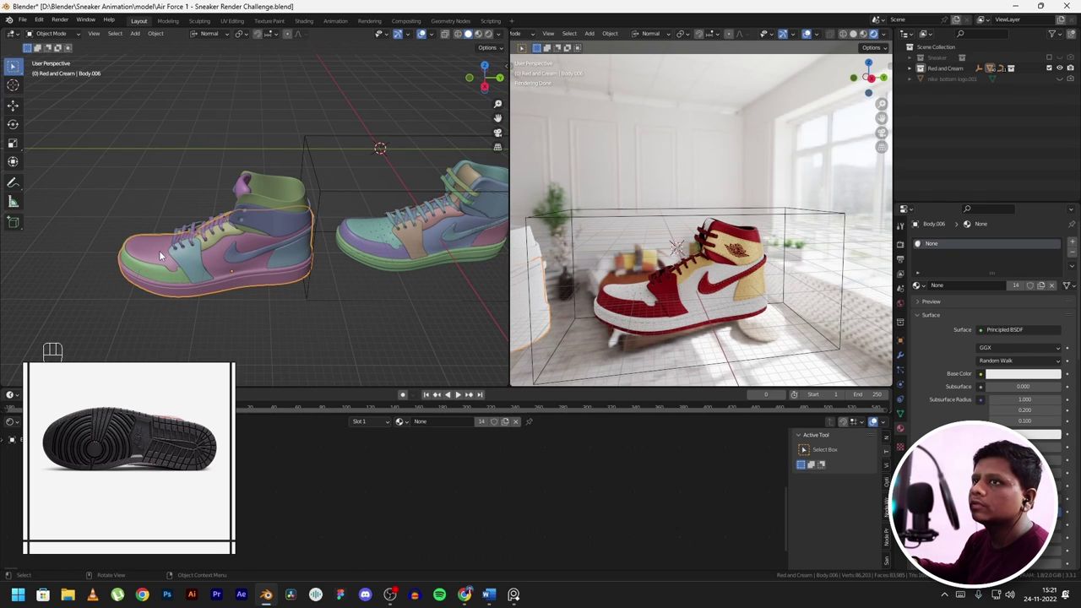
- Add a cylinder mesh beside the two sneaker models
middle_click_drag(159, 250, 373, 250, "shift")
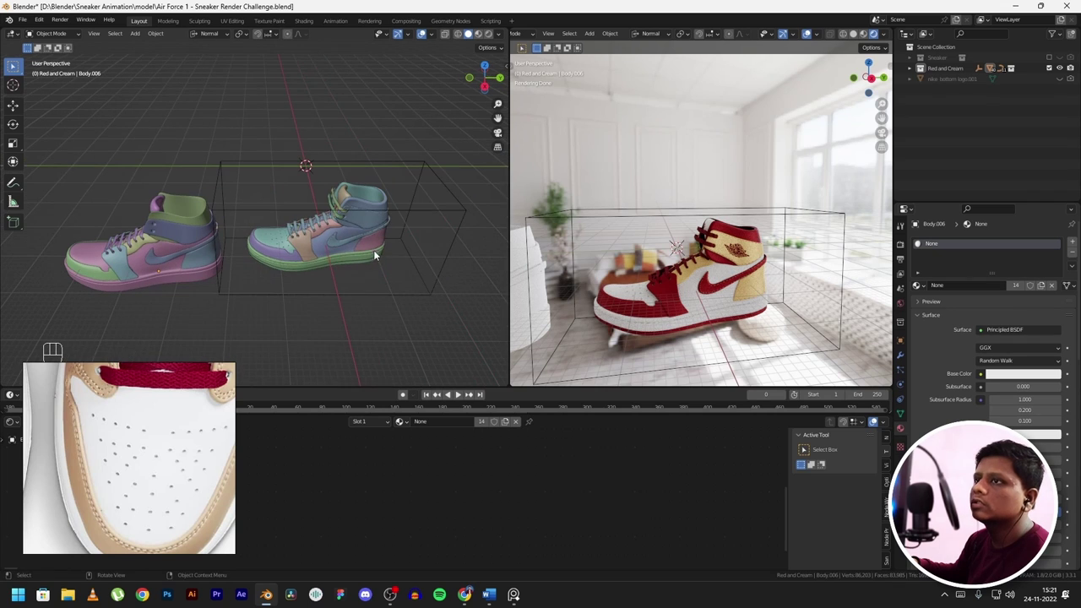
key("shift+a")
mouse_move(365, 243)
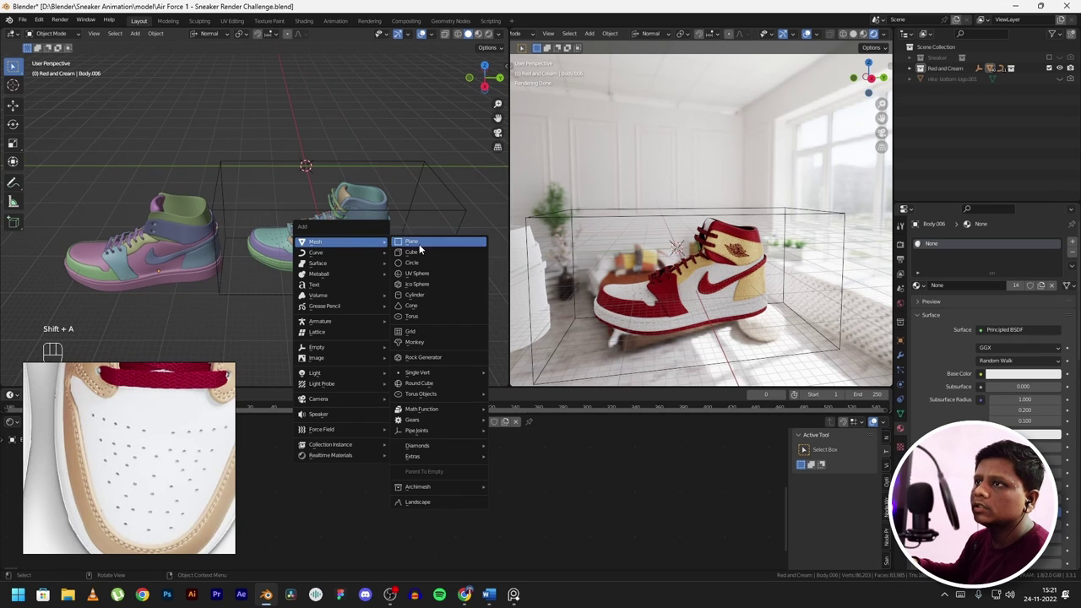
left_click(414, 295)
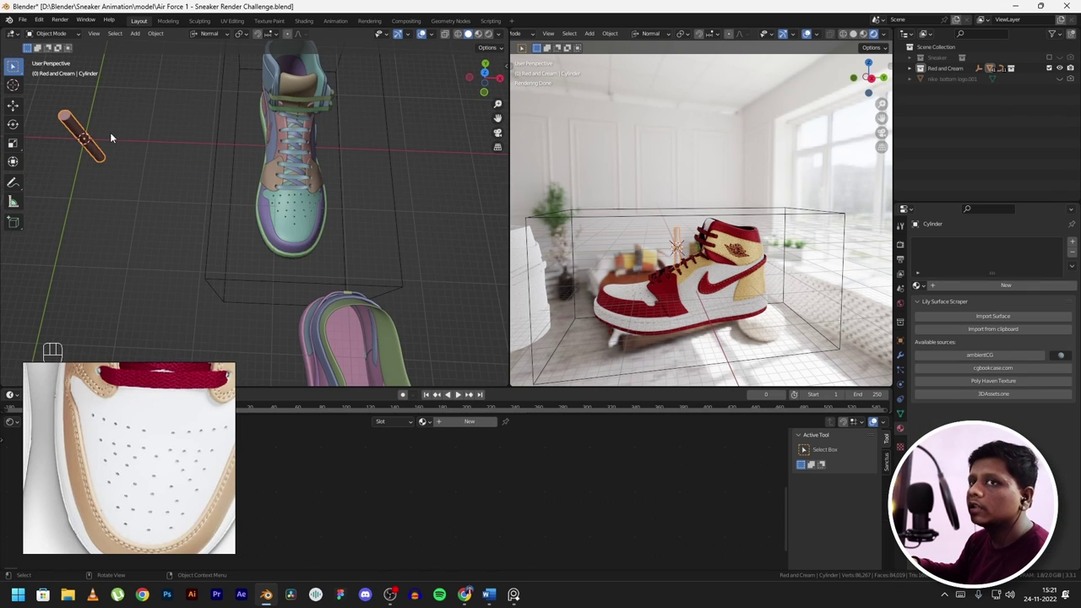
- Frame the toe box's perforations and bring up the modifiers that can be added to the cylinder
scroll(374, 230, "up", 6)
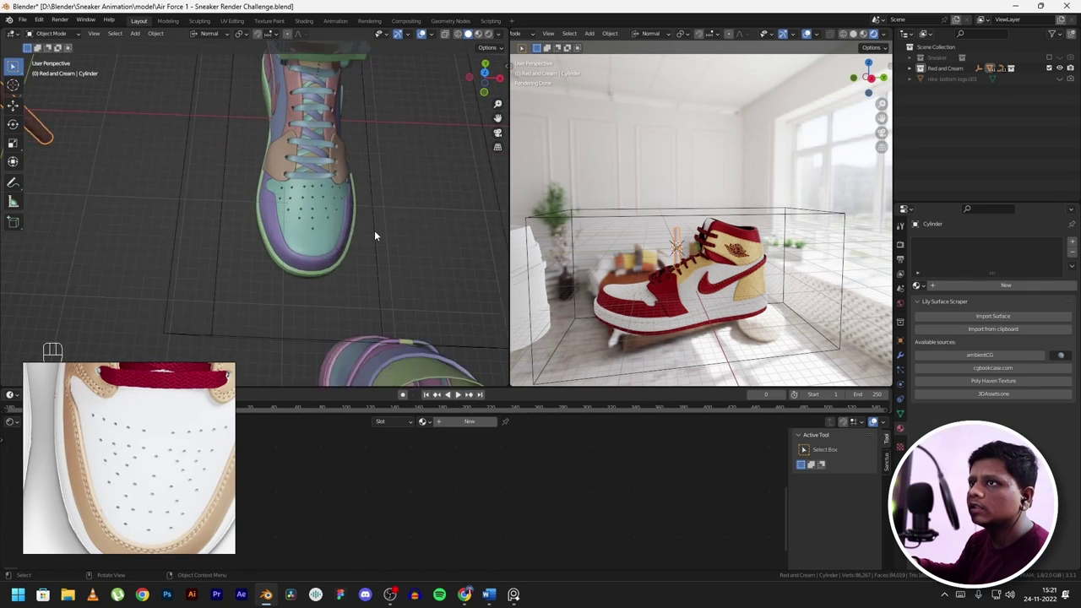
middle_click_drag(452, 210, 382, 218, "shift")
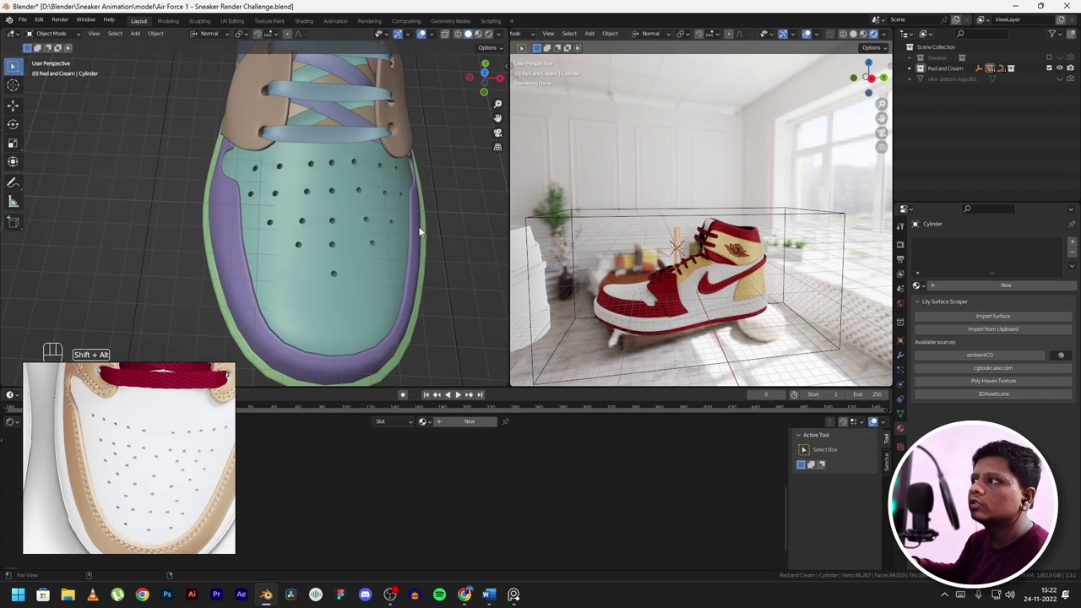
left_click(901, 357)
left_click(973, 242)
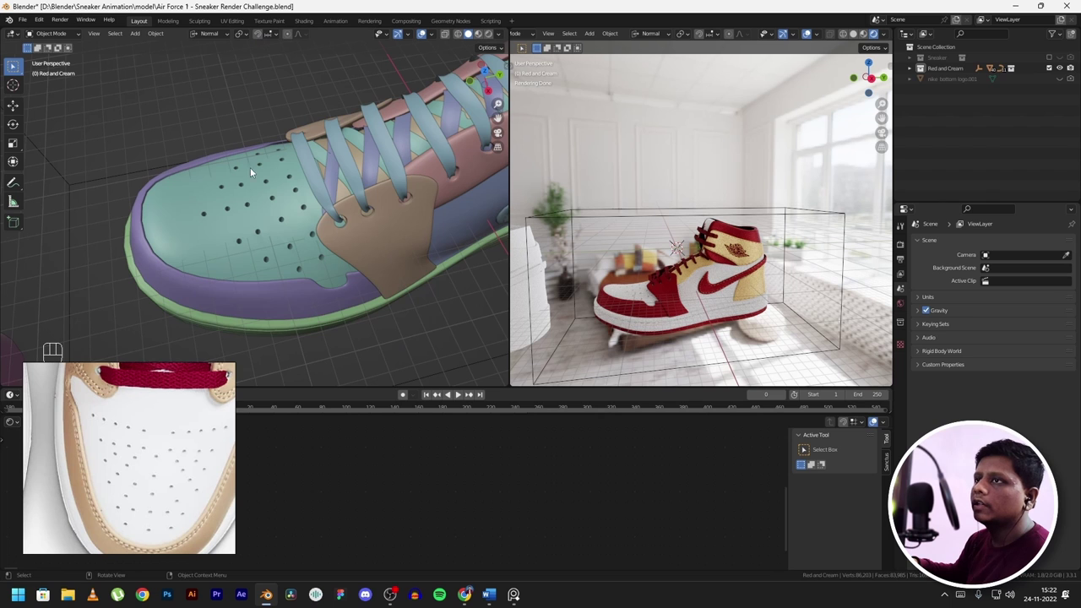
- Compare the rendered Air Jordan wings logo on the ankle with the close-up reference photo
scroll(254, 213, "up", 2)
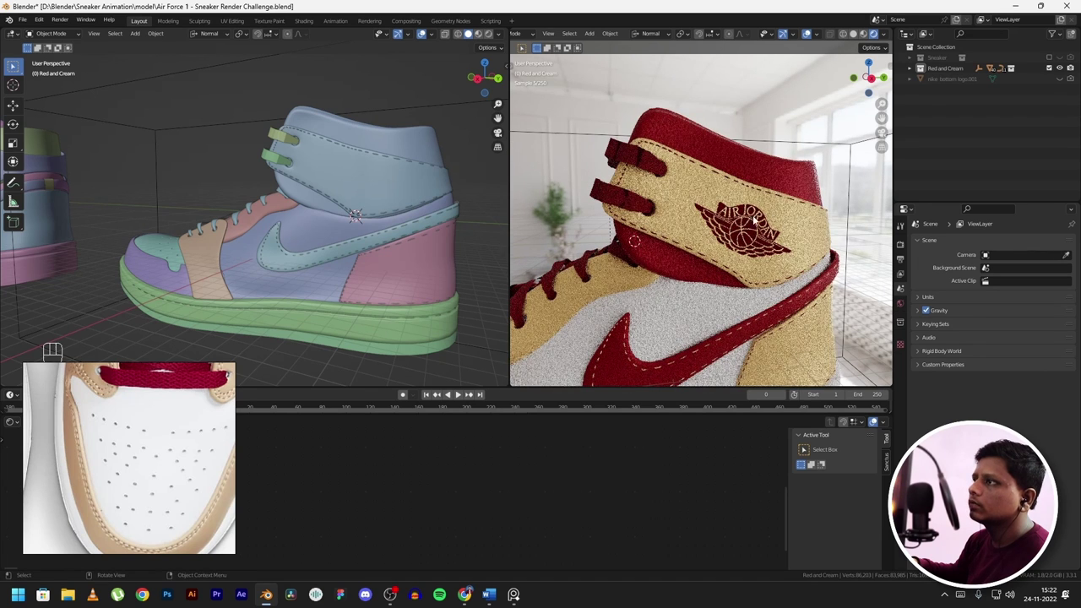
left_click(193, 404)
scroll(192, 404, "down", 3)
scroll(192, 404, "up", 2)
scroll(193, 404, "up", 3)
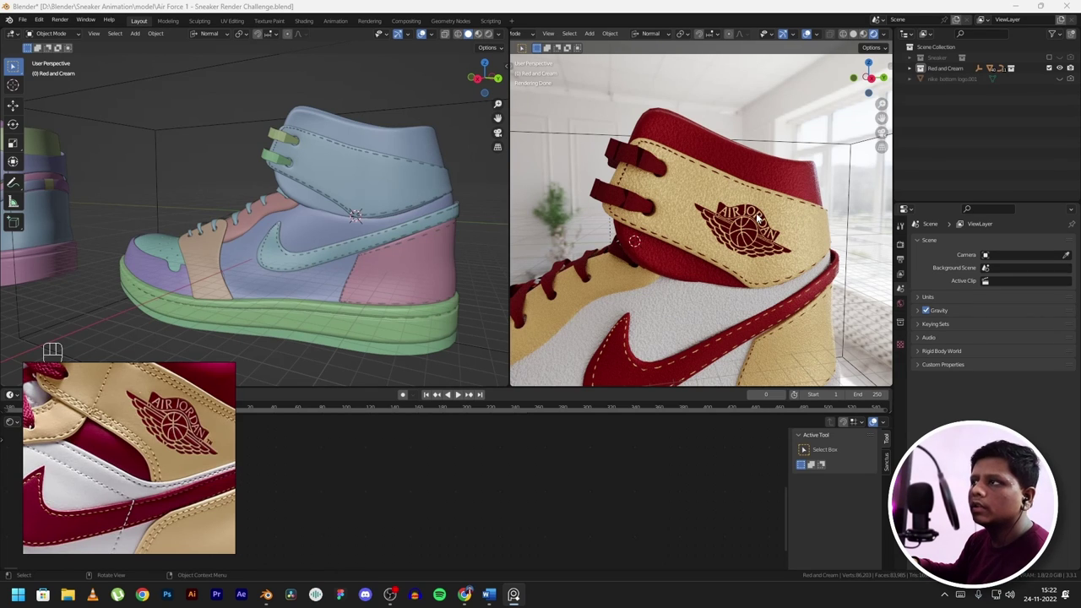
- Select the ankle wing and examine its air jordan logo shader nodes full screen, including the Noise Texture and Bump setup
left_click(373, 180)
key("ctrl+space")
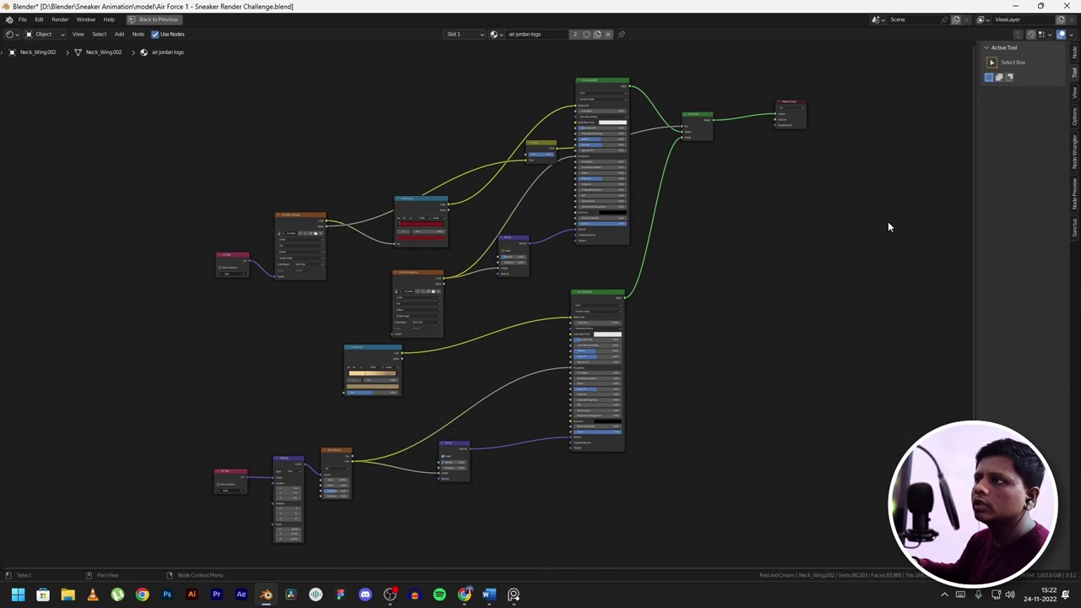
scroll(366, 304, "up", 5)
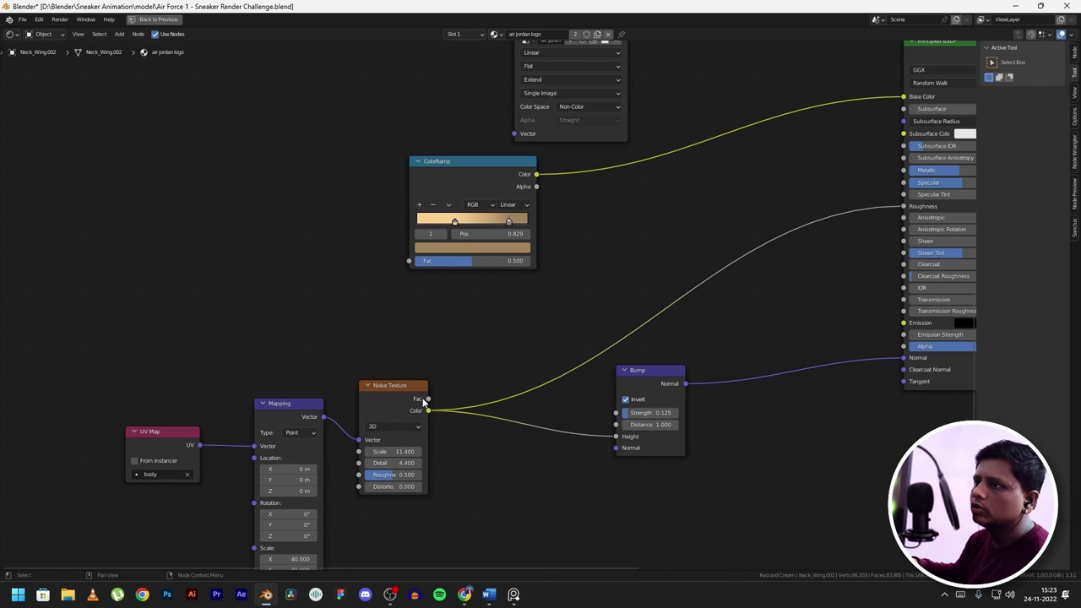
scroll(487, 384, "down", 2)
left_click(418, 365)
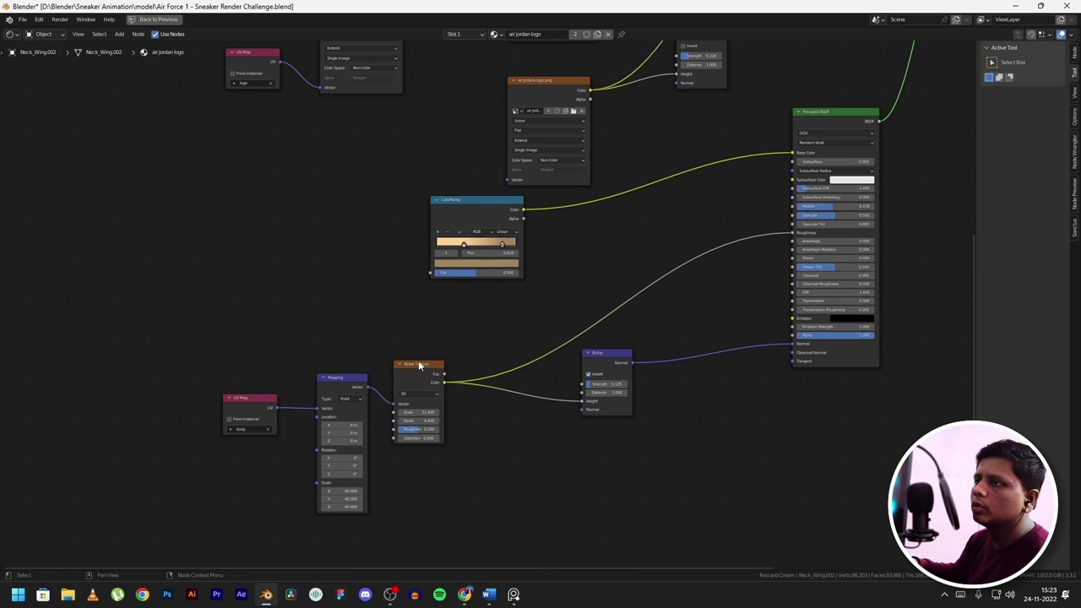
scroll(418, 363, "down", 2)
key("ctrl+space")
- Select the tongue to show its shoe body logo material and inspect the rendered sneaker from the front and side
middle_click_drag(350, 124, 815, 207)
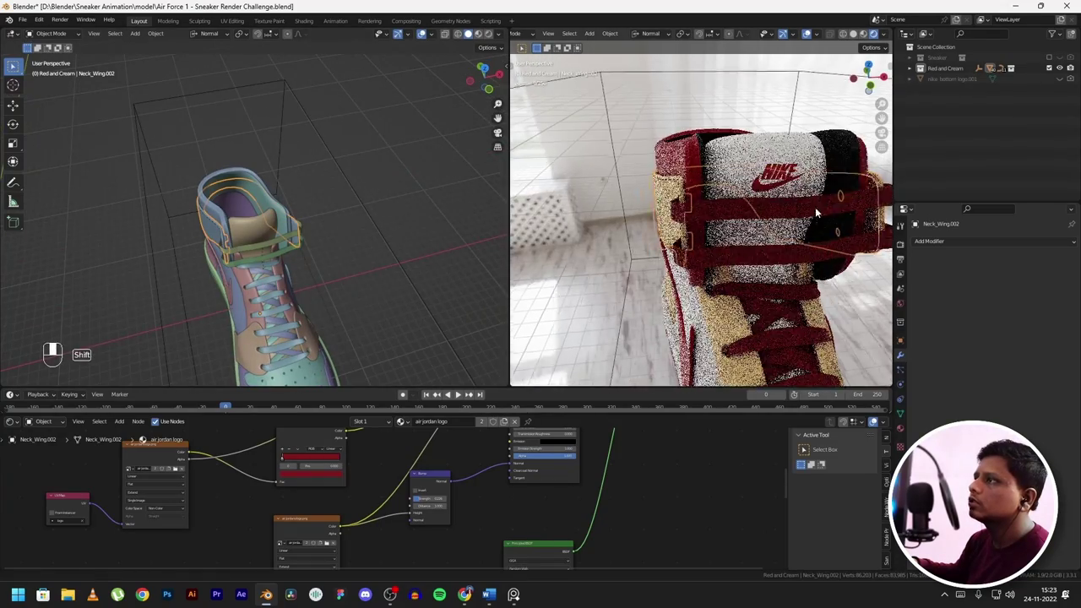
scroll(815, 207, "up", 6)
left_click(730, 223)
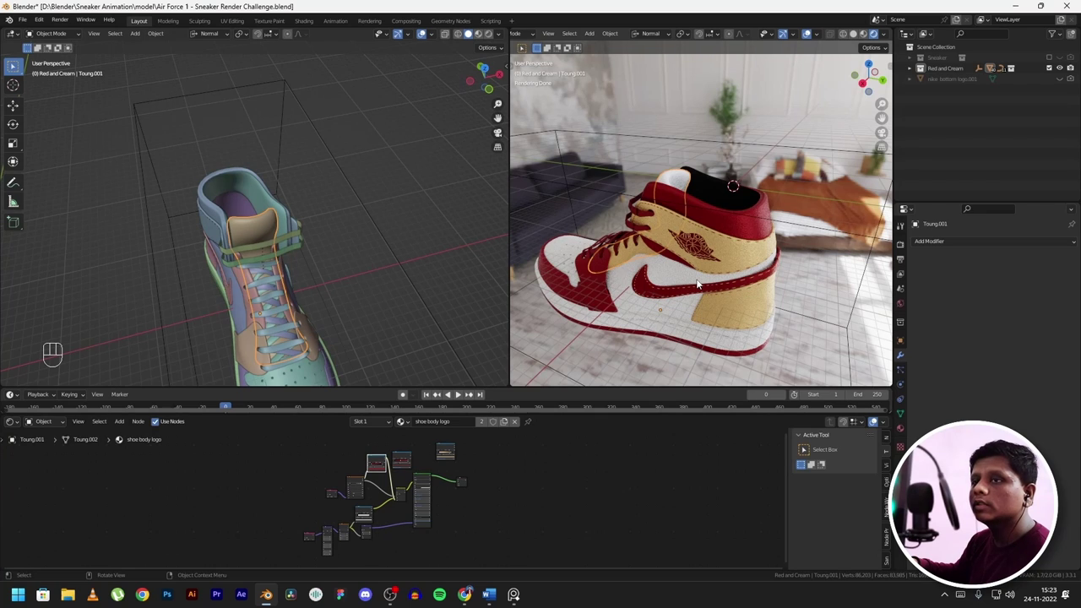
middle_click_drag(698, 285, 791, 329)
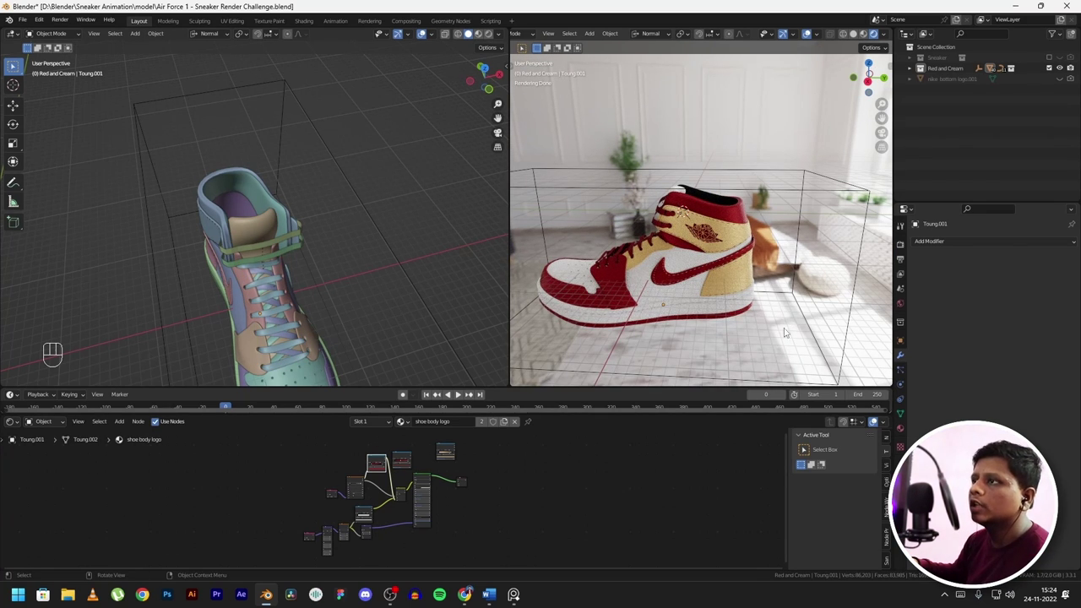
middle_click_drag(768, 337, 719, 338)
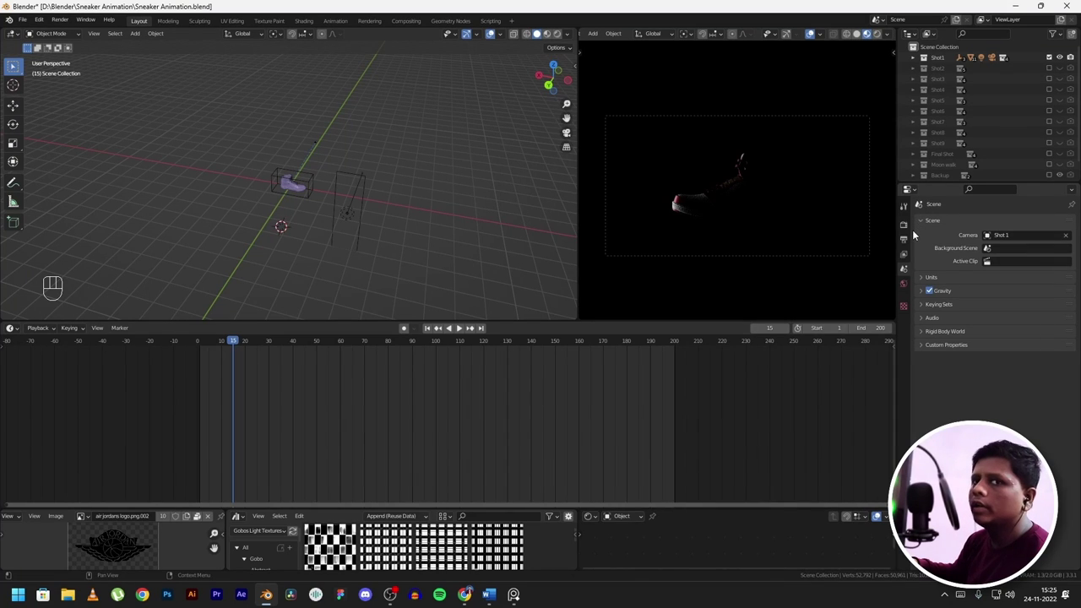
- Review the Sneaker Animation scene's Cycles sampling, motion blur and film settings, plus its output resolution and frame range
left_click(904, 205)
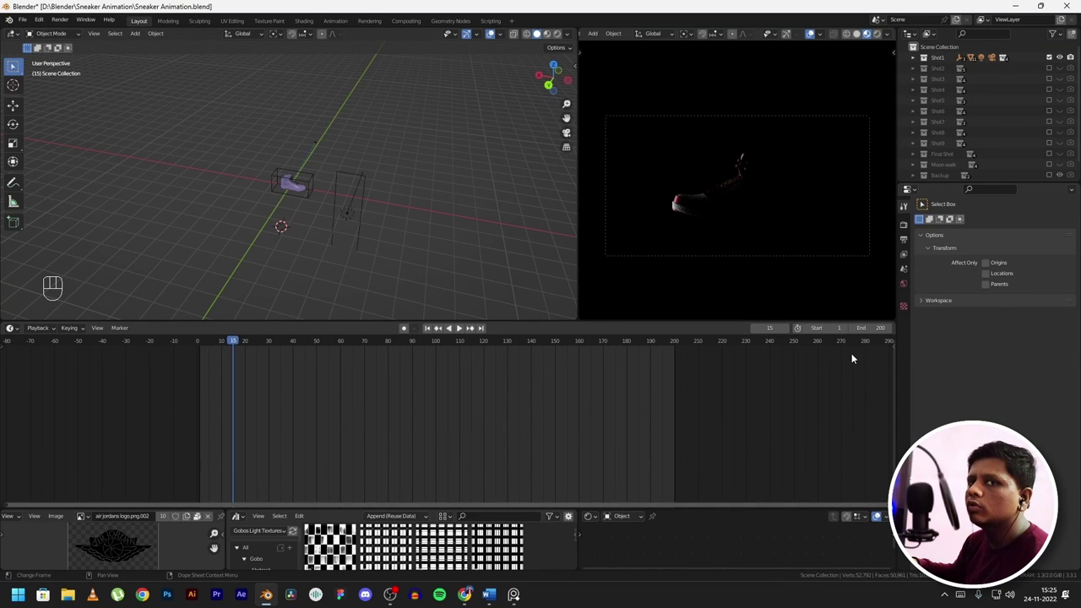
left_click(904, 224)
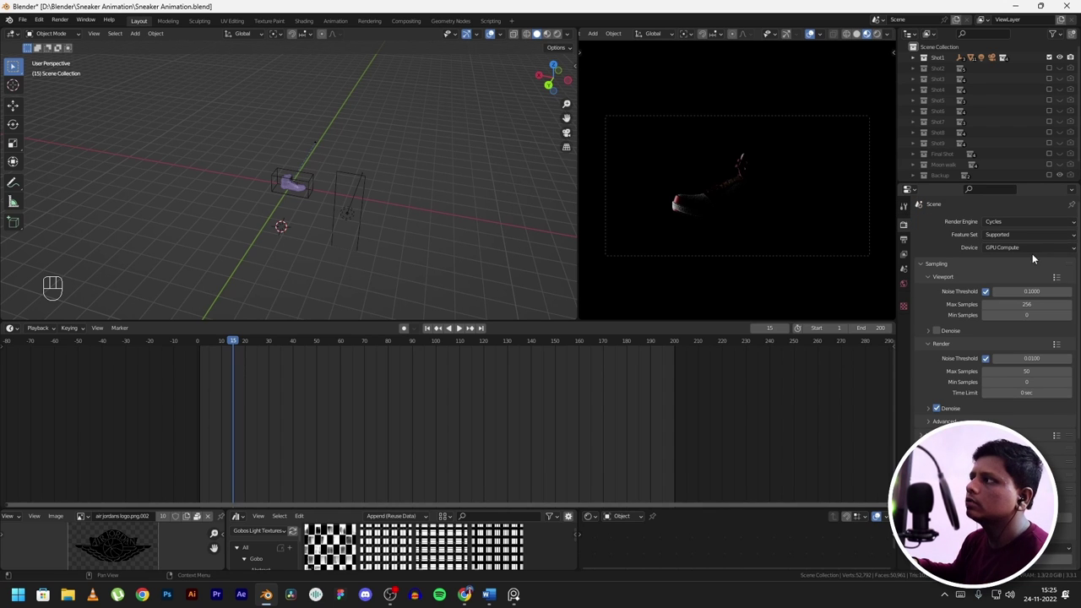
scroll(1006, 250, "down", 3)
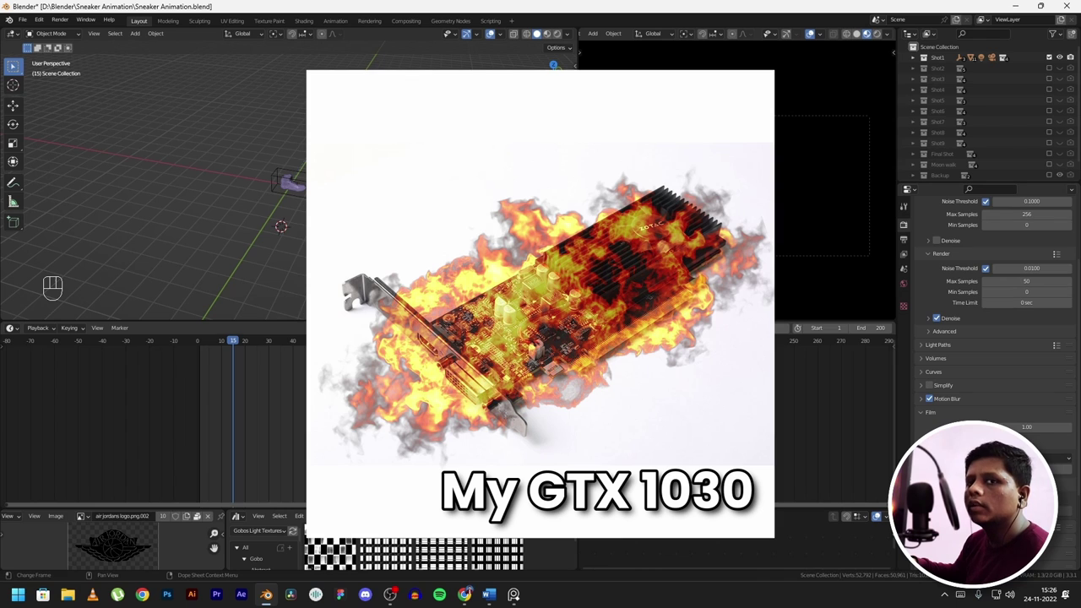
scroll(933, 329, "down", 2)
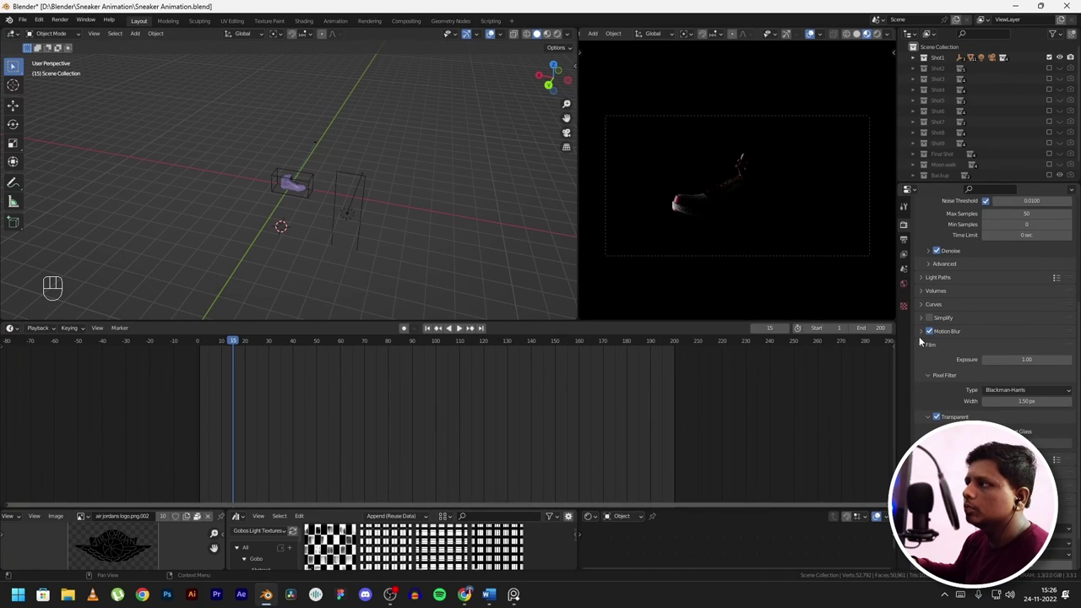
scroll(944, 376, "down", 1)
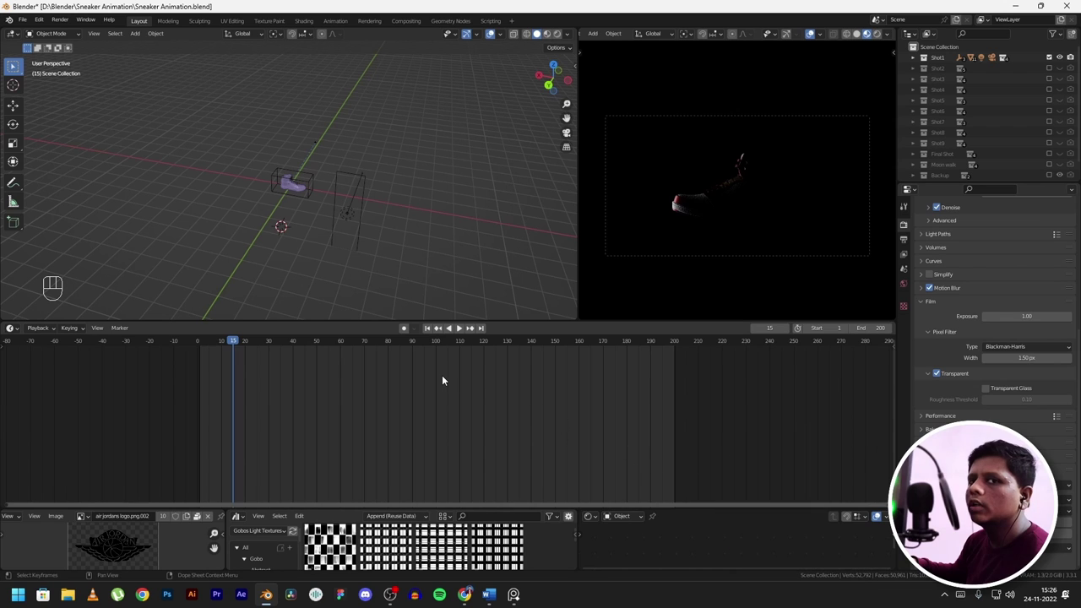
left_click(904, 239)
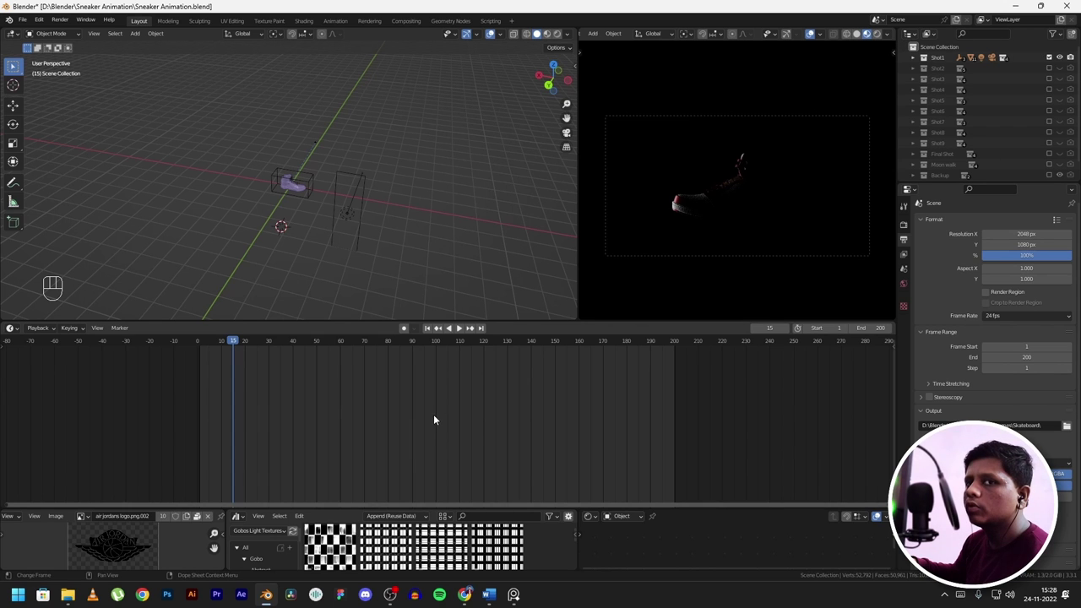
- Switch to File Explorer and open the Frames folder of the Sneaker Animation project to view the per-shot render folders
left_click(68, 594)
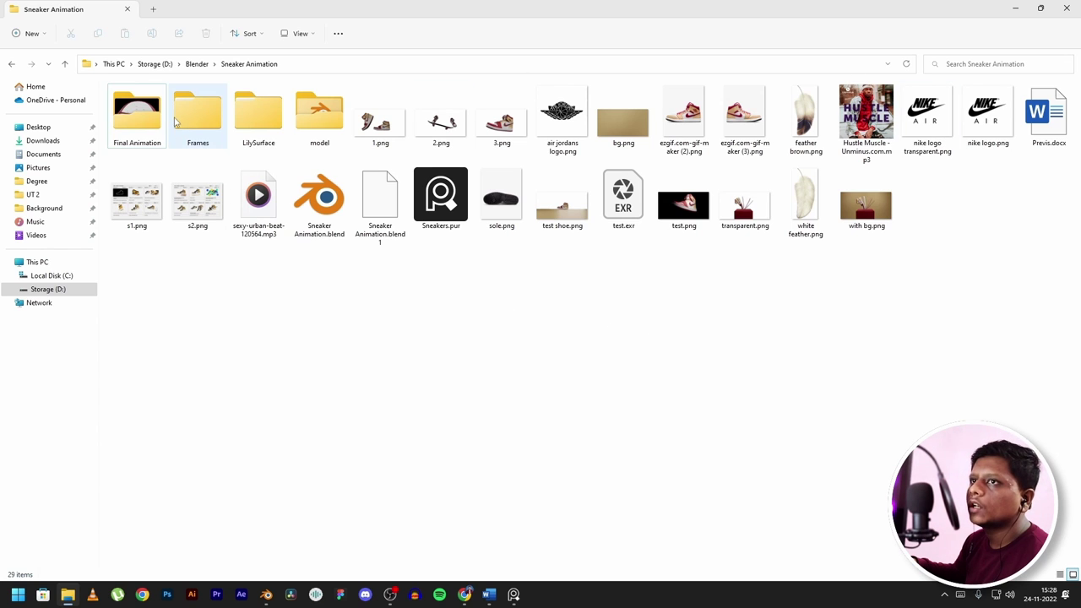
mouse_move(195, 115)
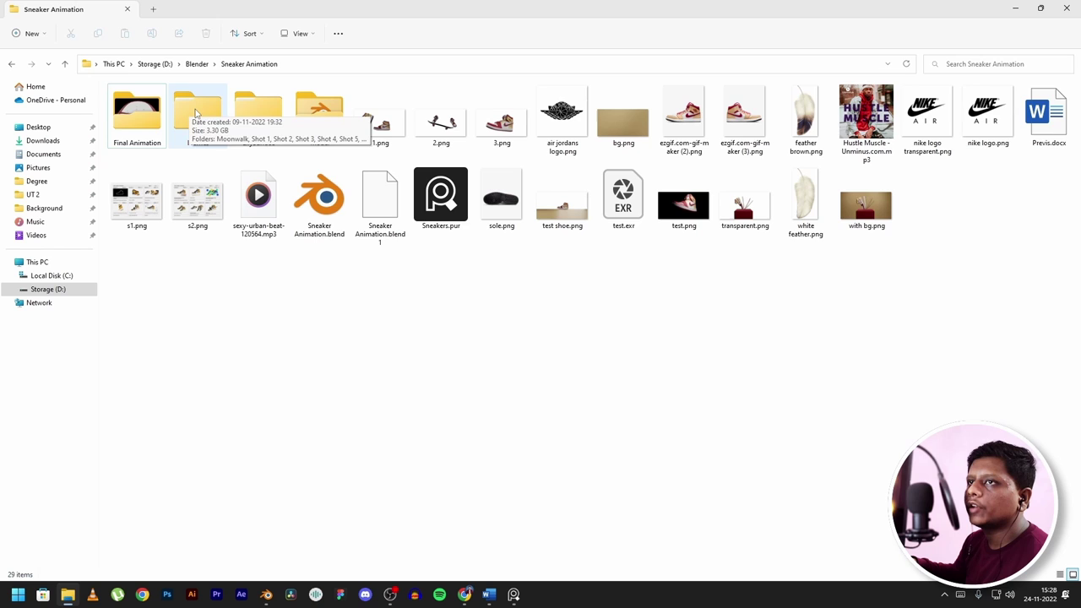
double_click(194, 115)
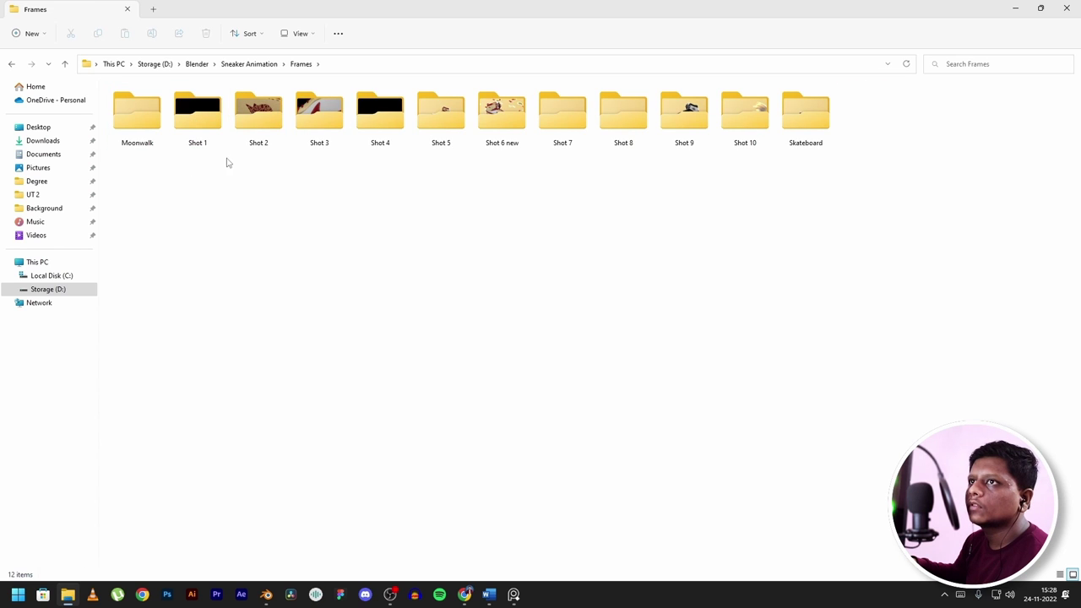
mouse_move(832, 141)
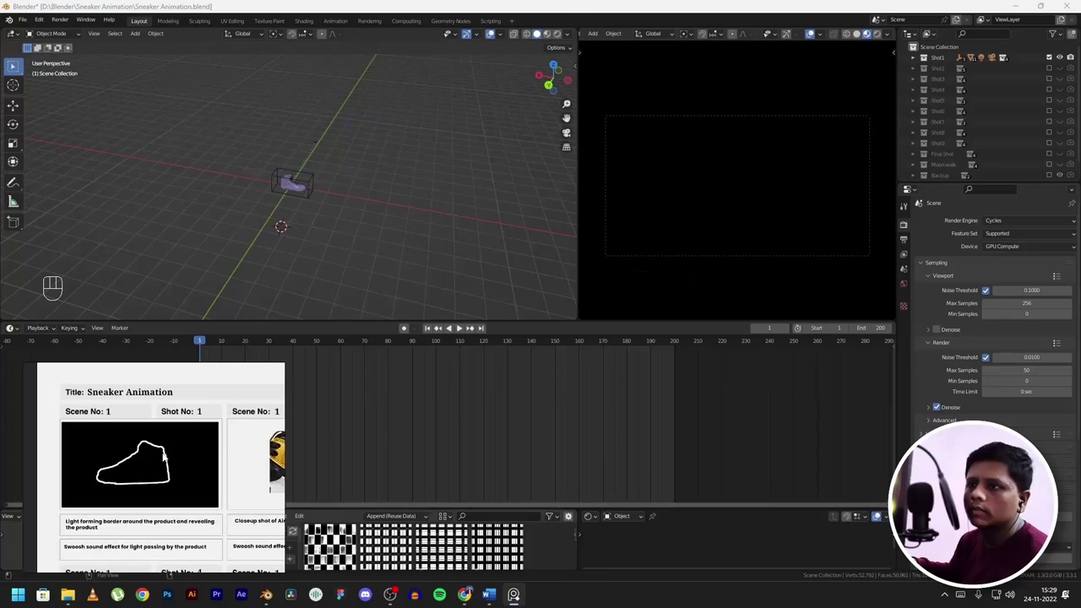
- Frame the Shot 1 storyboard panel, select the scene's area light and scrub its animation to frame 30
left_click_drag(435, 247, 256, 227)
scroll(264, 203, "up", 3)
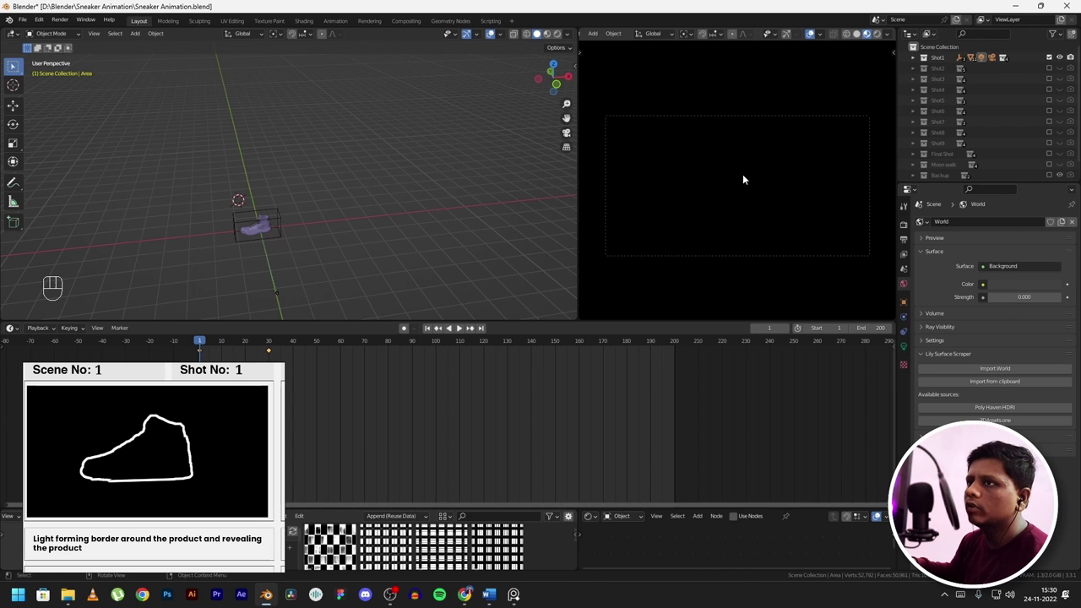
middle_click_drag(566, 196, 418, 260)
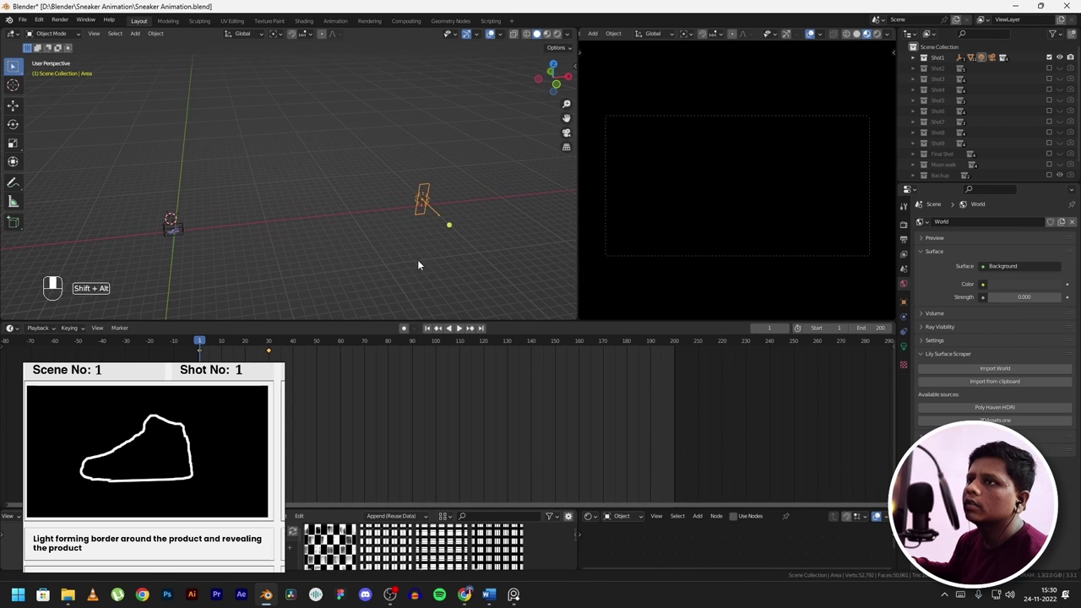
left_click(423, 201)
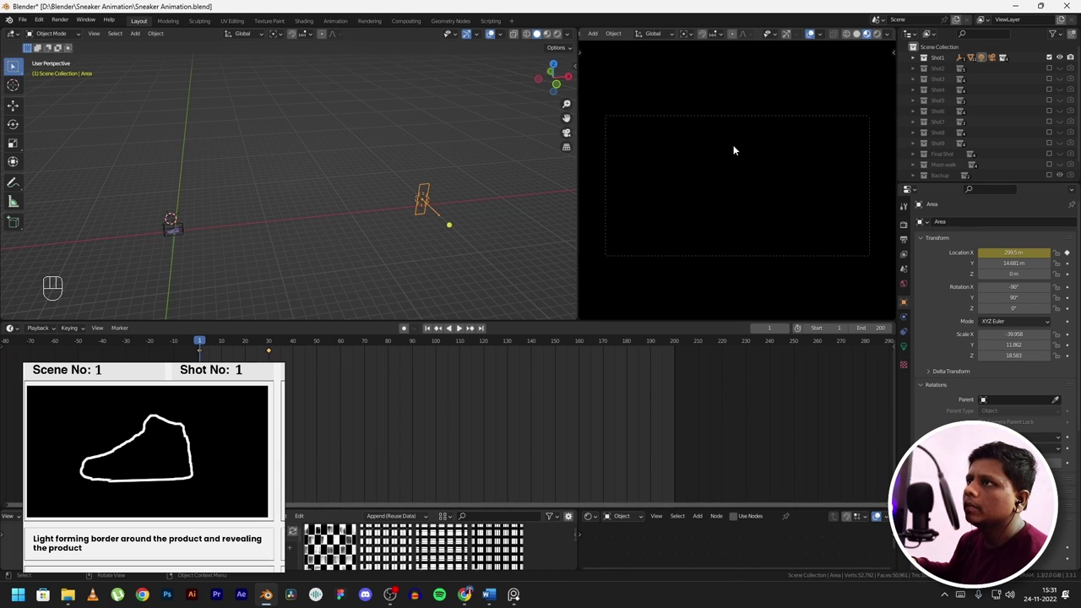
middle_click_drag(418, 245, 379, 265)
left_click_drag(200, 339, 268, 344)
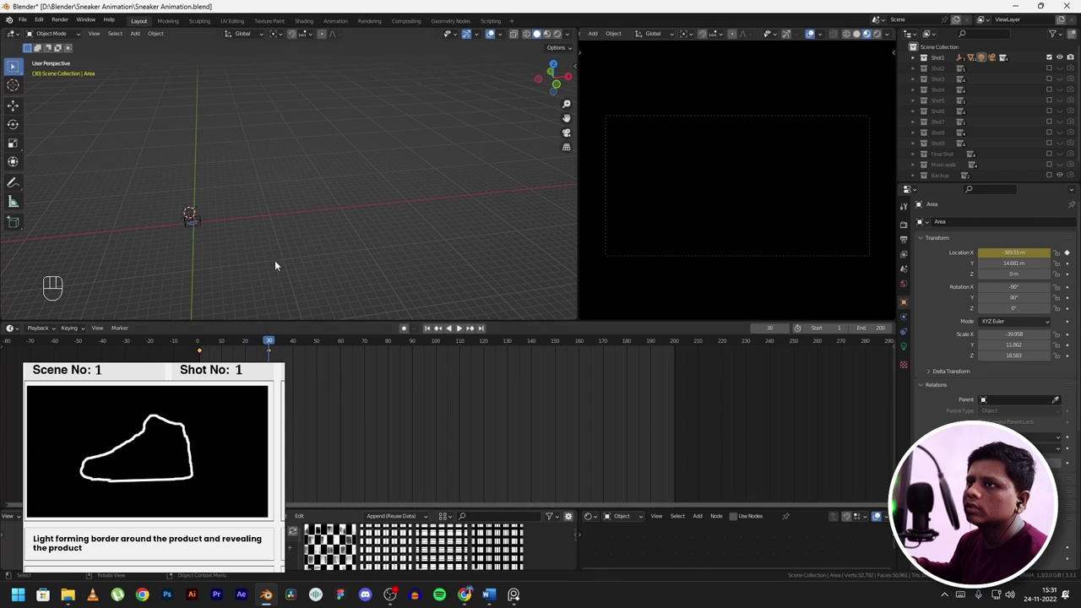
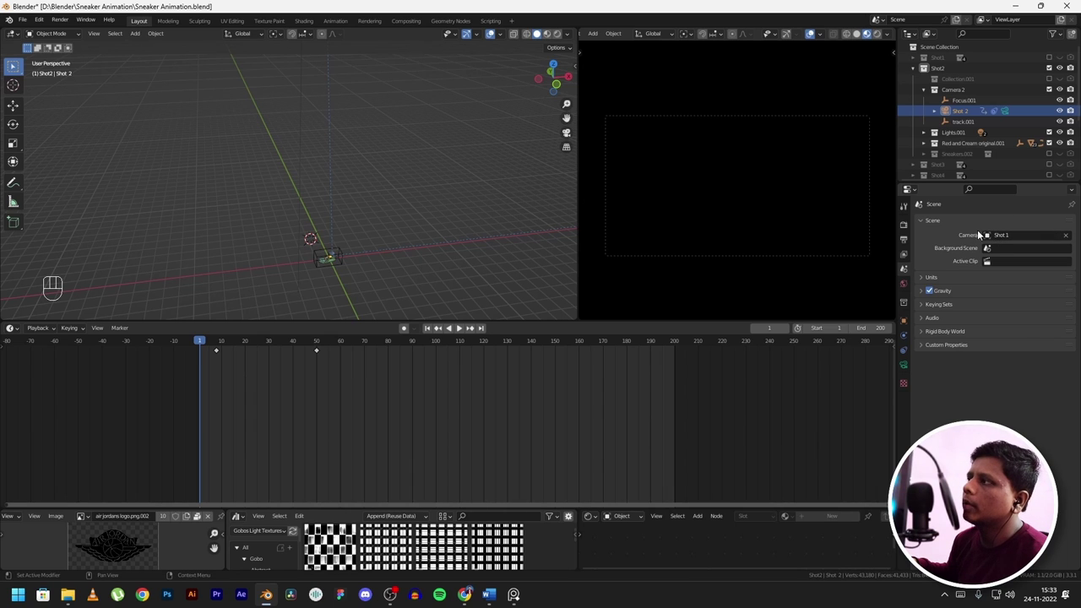
- Set the scene camera to Shot 2, play its logo close-up and scrub back to frame 11
left_click(996, 240)
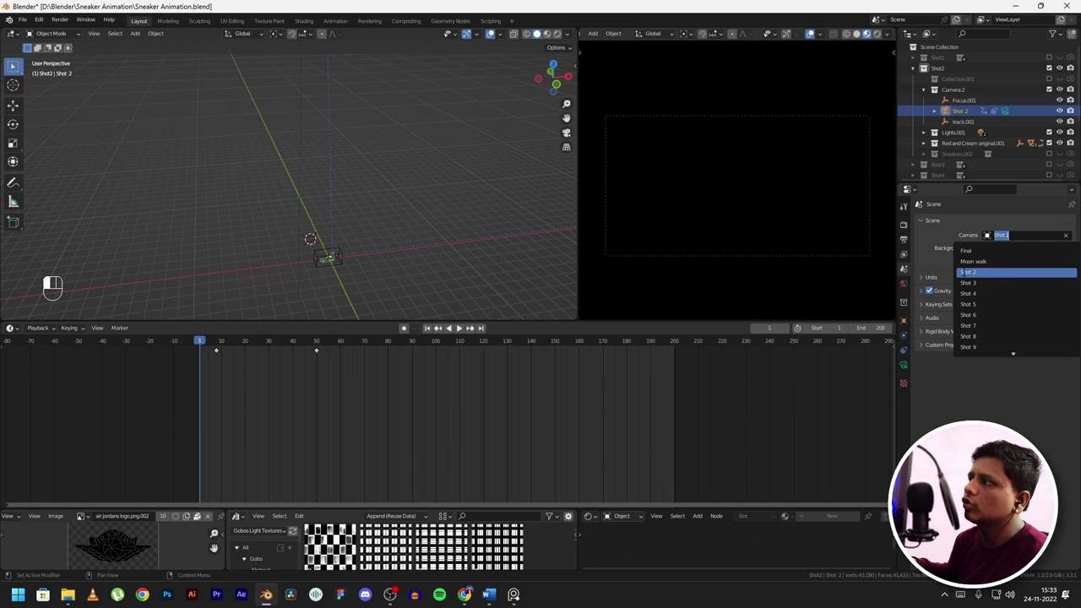
left_click(984, 272)
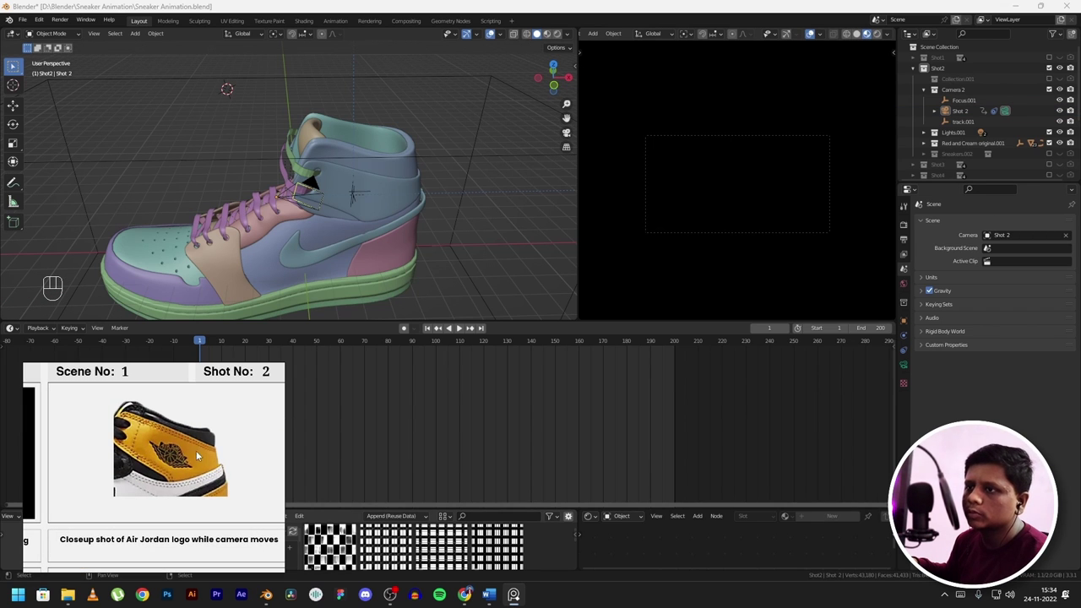
key("space")
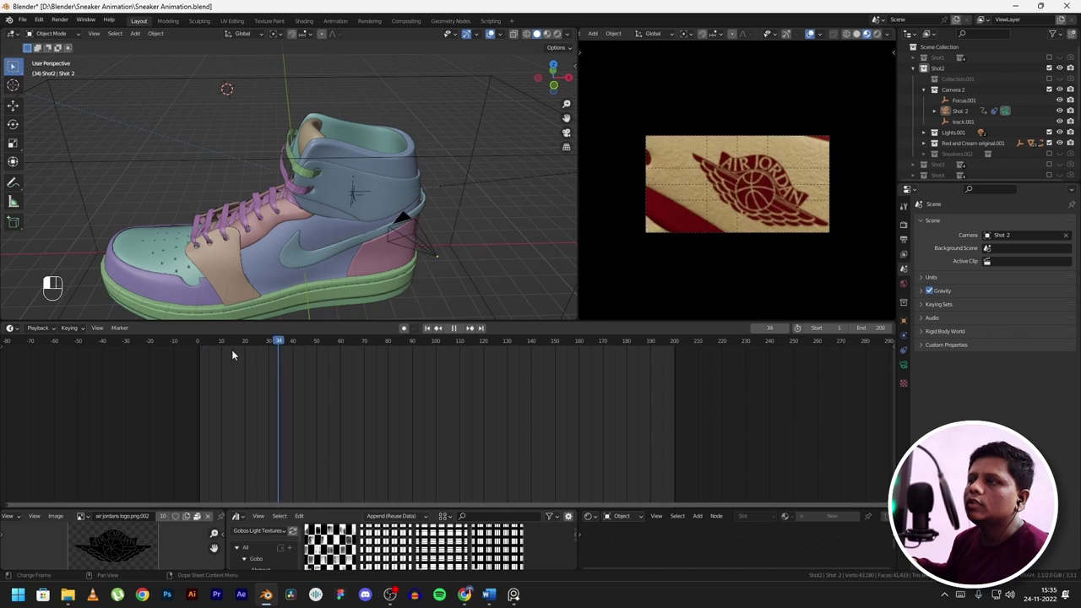
mouse_move(232, 349)
left_mouse_down()
mouse_move(194, 349)
mouse_move(237, 351)
mouse_move(208, 350)
mouse_move(225, 349)
left_mouse_up()
- Add a Plain Axes empty to the Shot2 collection and delete it again
left_click(353, 196)
scroll(304, 186, "up", 3)
key("shift+a")
key("shift+a")
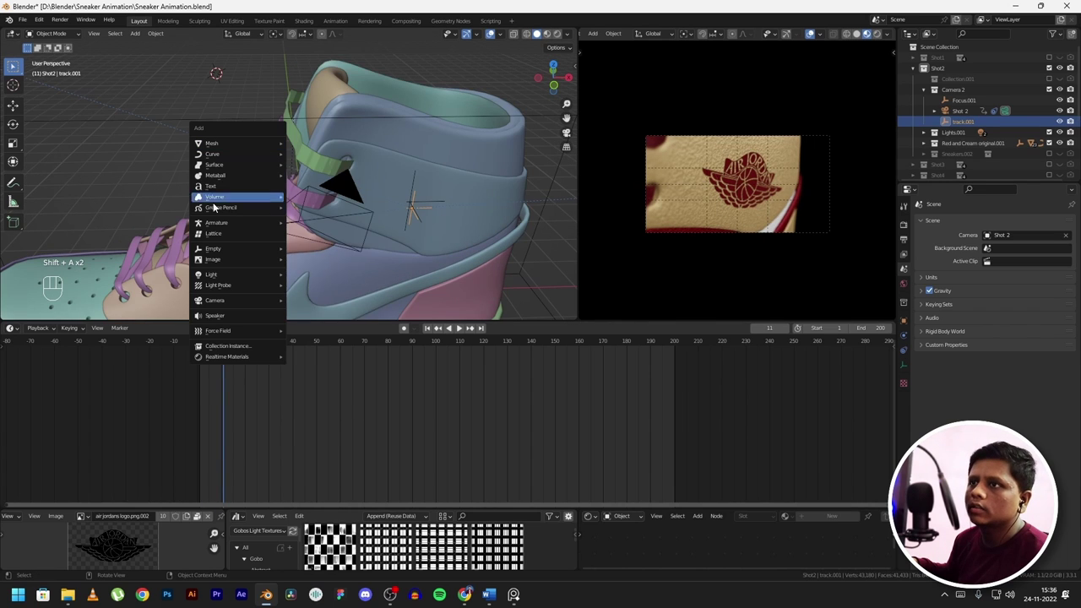
mouse_move(232, 248)
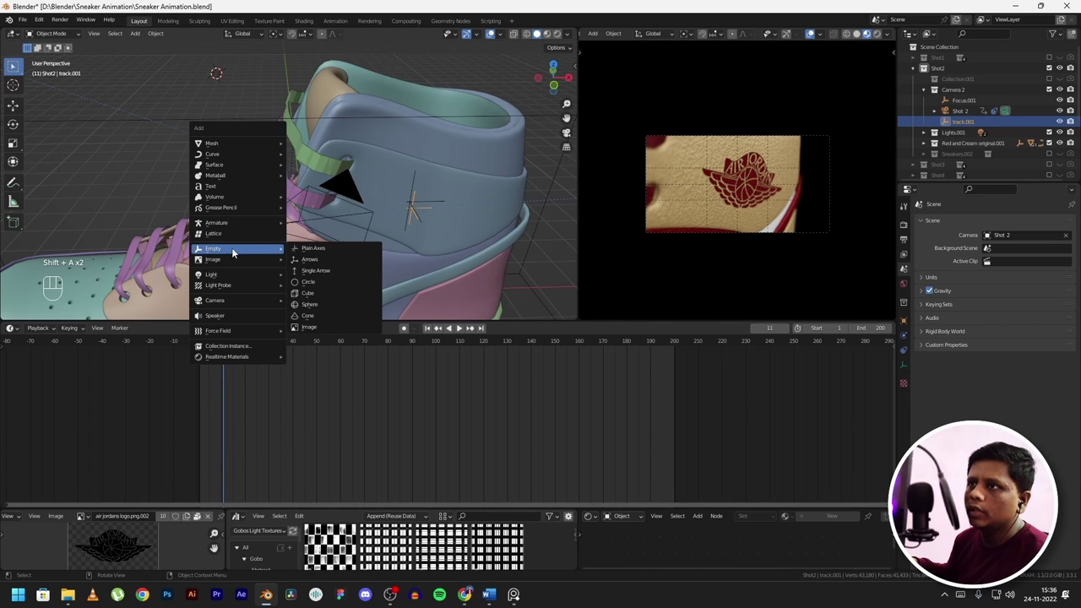
left_click(311, 251)
scroll(235, 88, "down", 3)
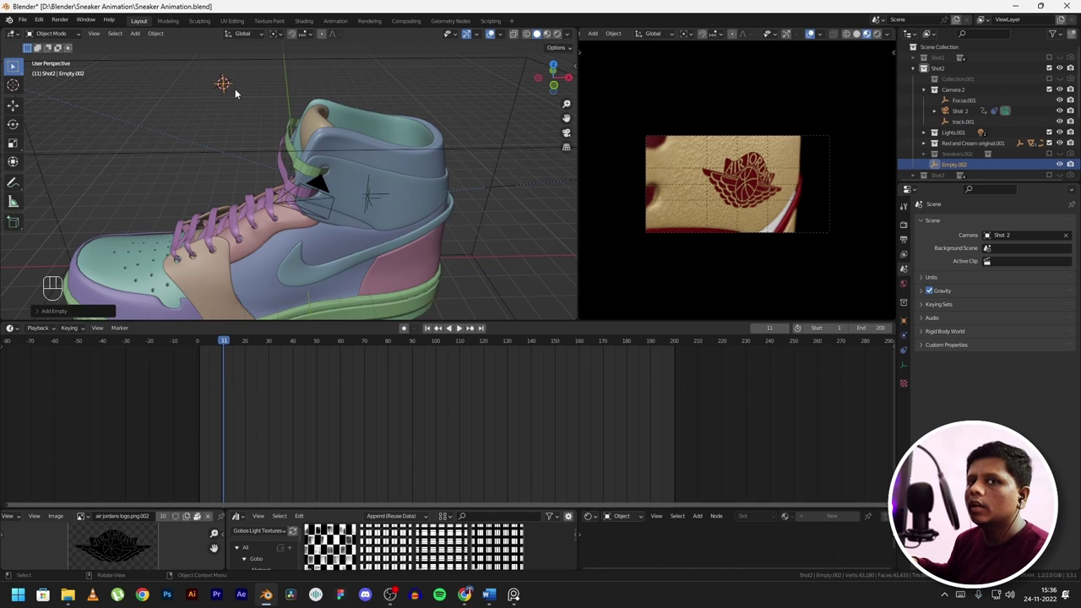
key("Delete")
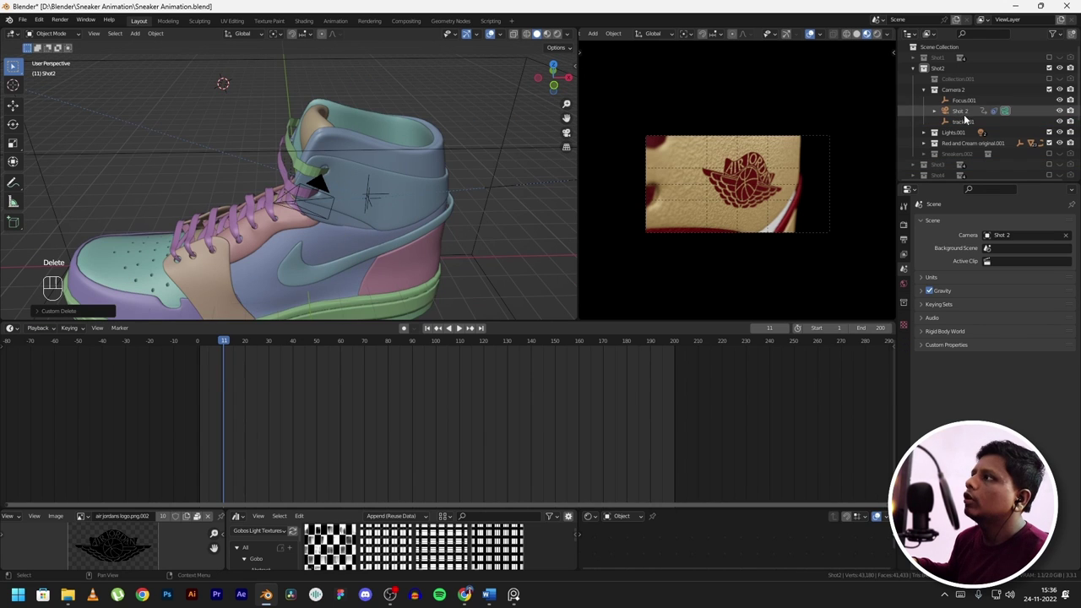
- Select the tracking empty and the Shot 2 camera, and review the camera's Track To constraint and the available object constraints
left_click(961, 124)
scroll(446, 217, "up", 4)
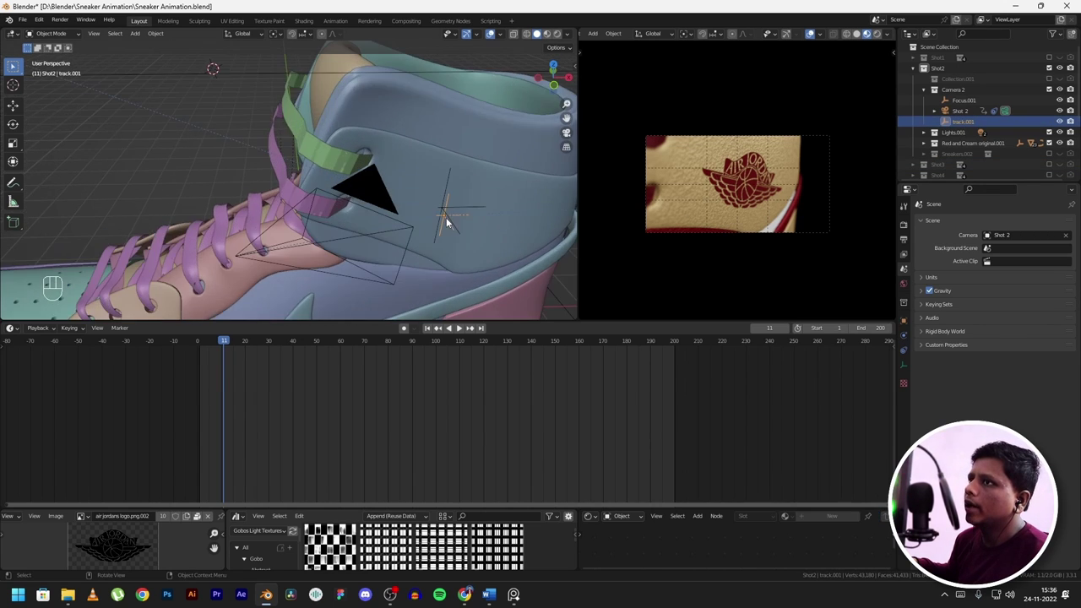
left_click(367, 193)
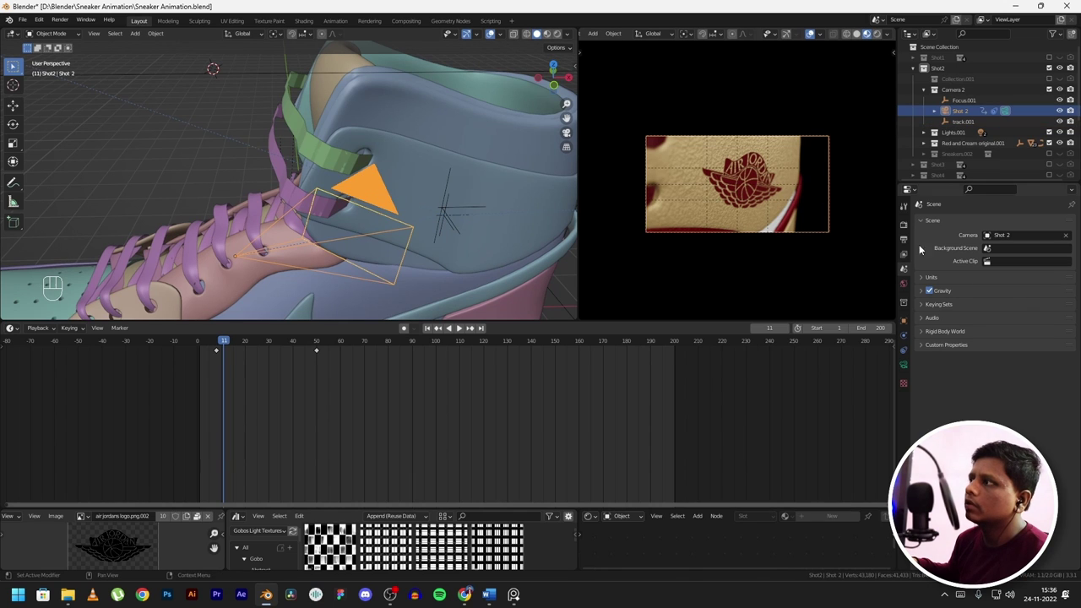
left_click(904, 349)
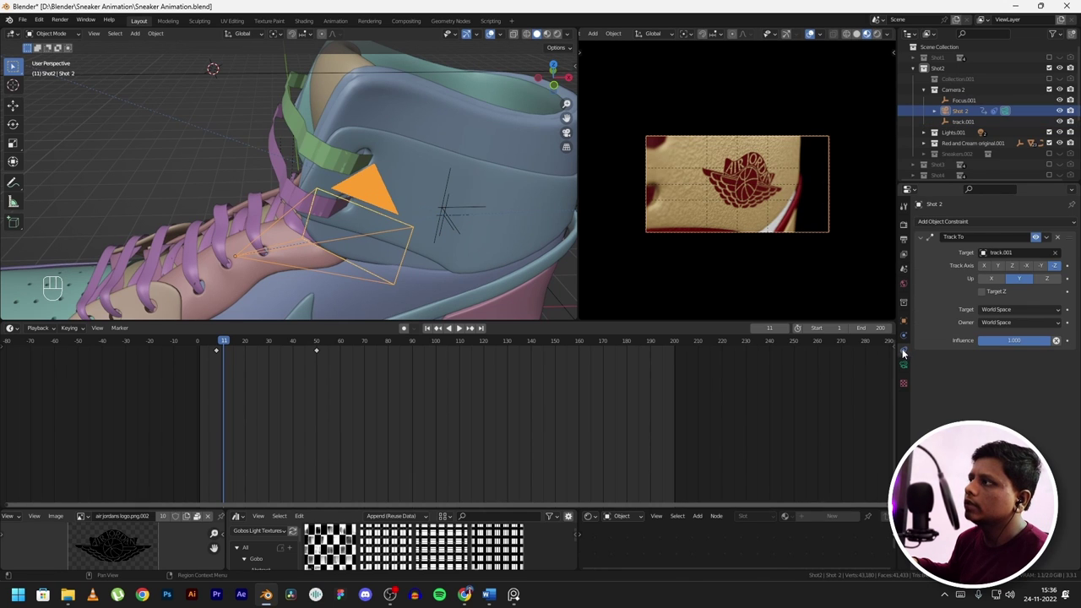
left_click(986, 220)
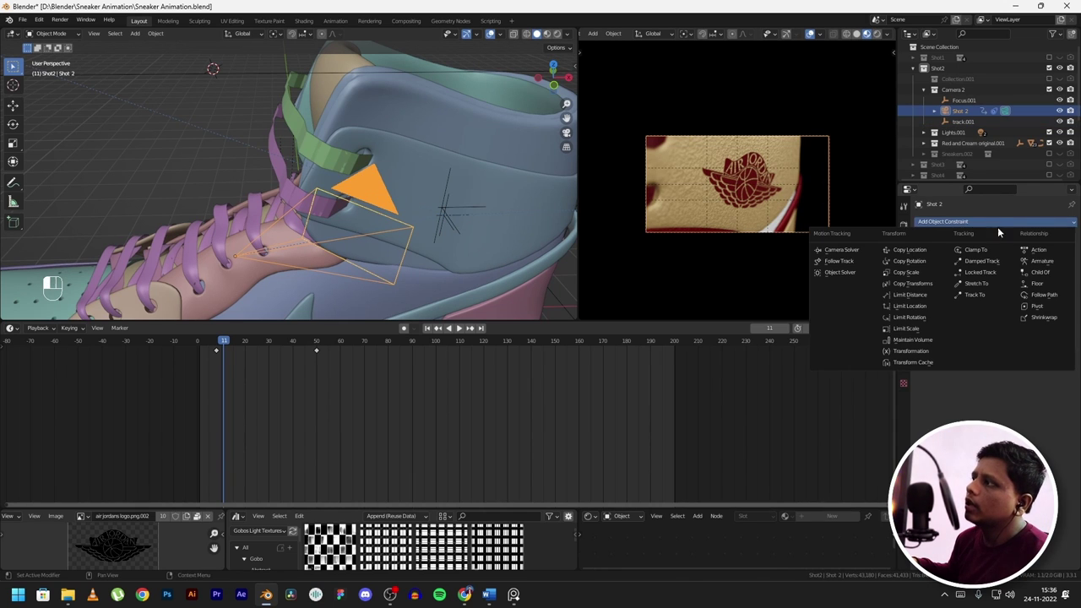
left_click(976, 297)
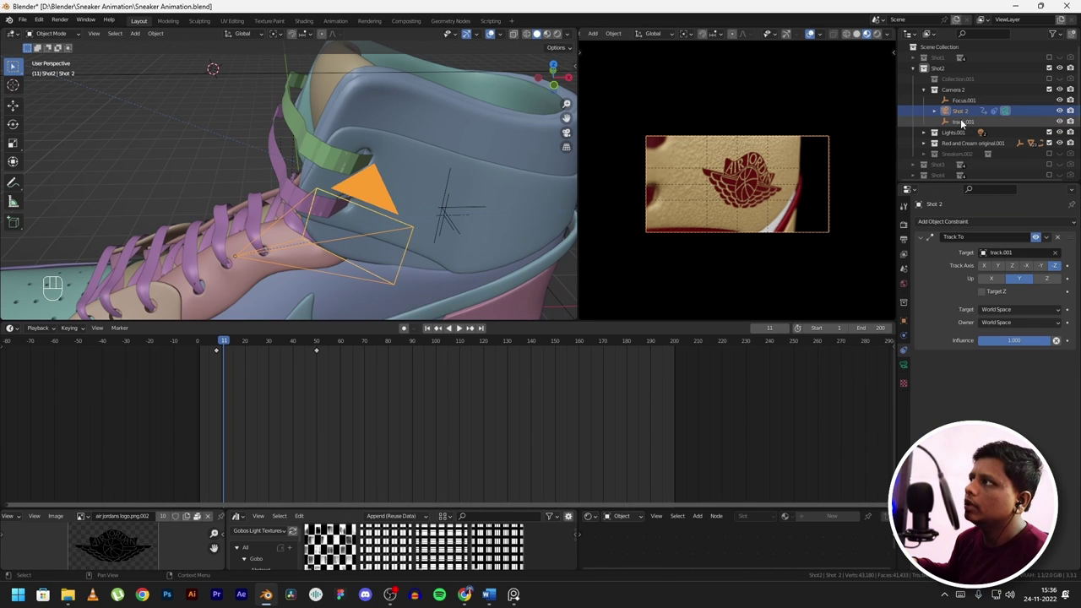
- Try moving the Shot 2 camera away from the sneaker to test its tracking, and cancel the move
key("Escape")
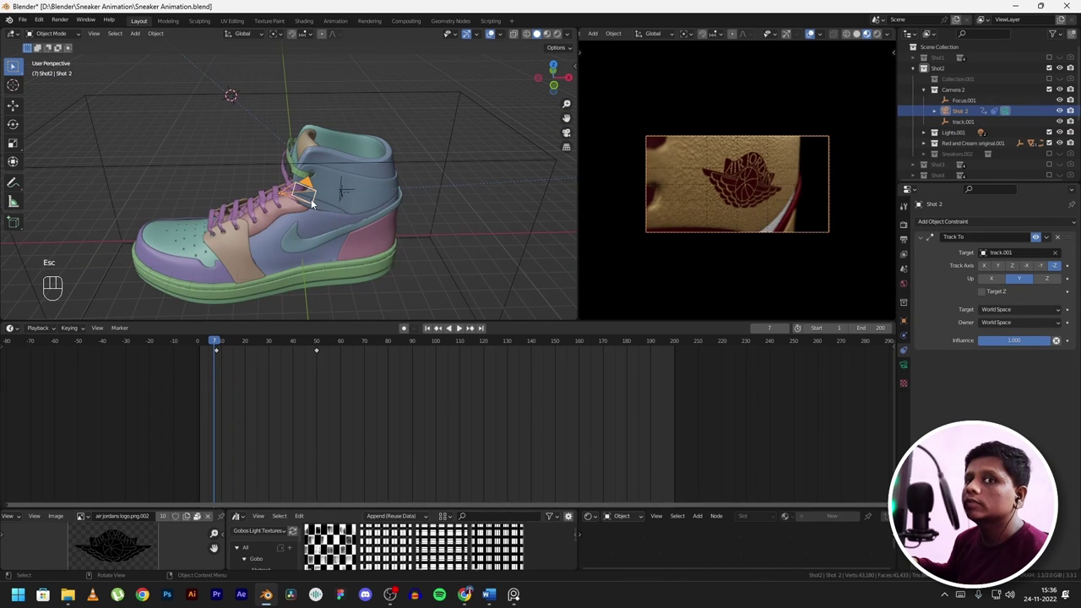
key("g")
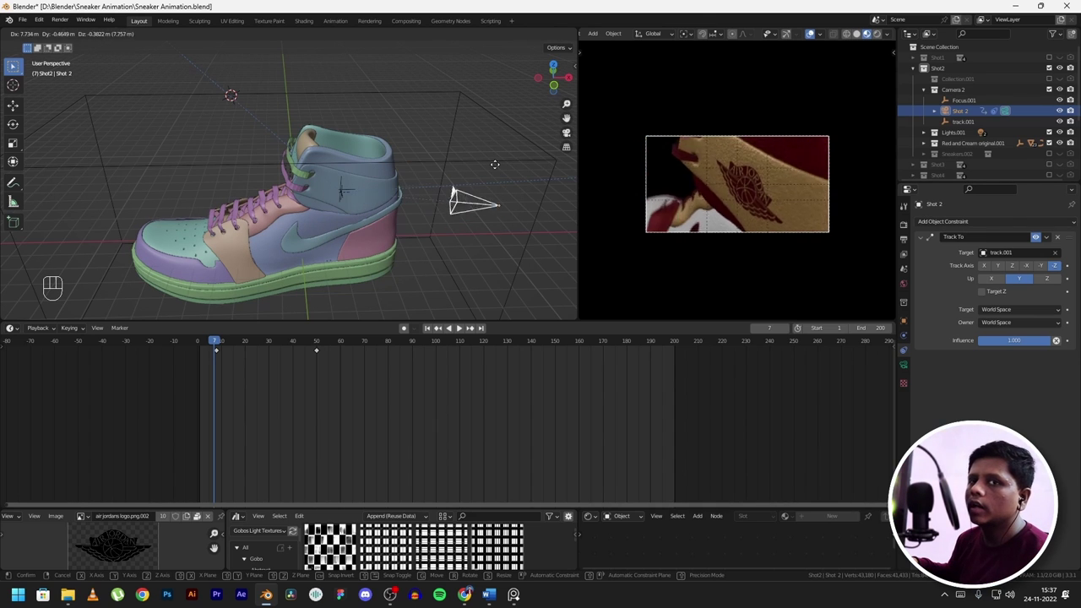
key("Escape")
- Inspect the Shot 2 camera's keyed location in its transform properties at frames 8 and 50
key("Right")
key("KP_Decimal")
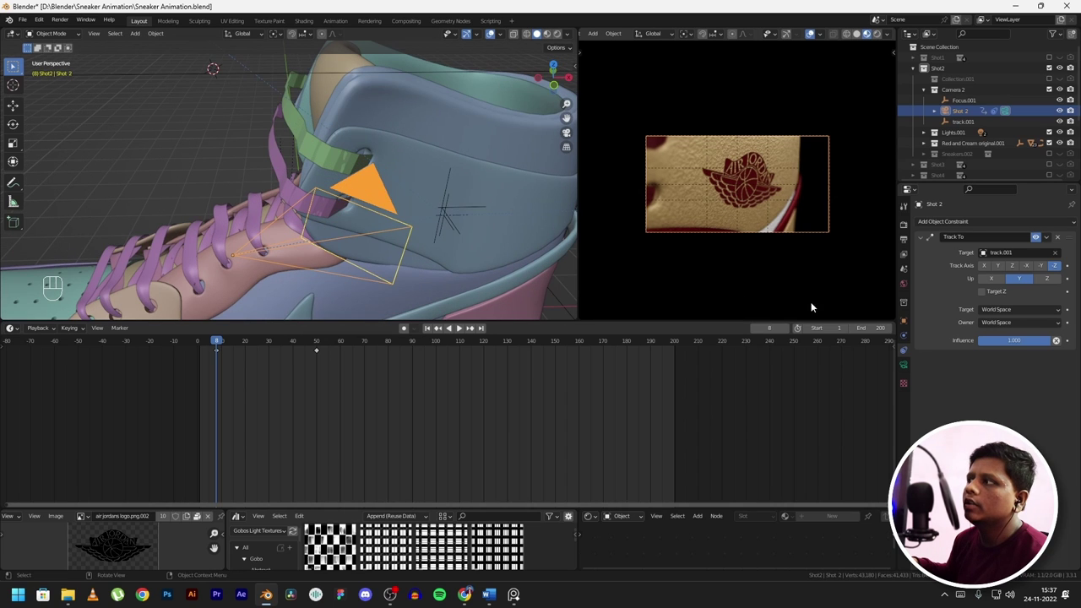
left_click(904, 321)
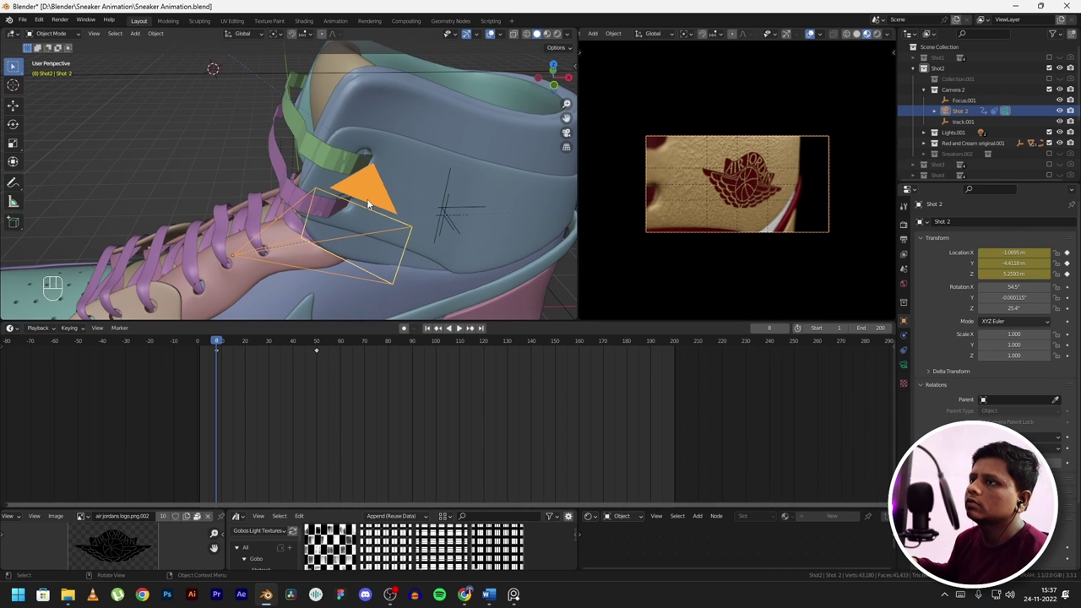
left_click_drag(259, 342, 317, 343)
scroll(402, 256, "down", 3)
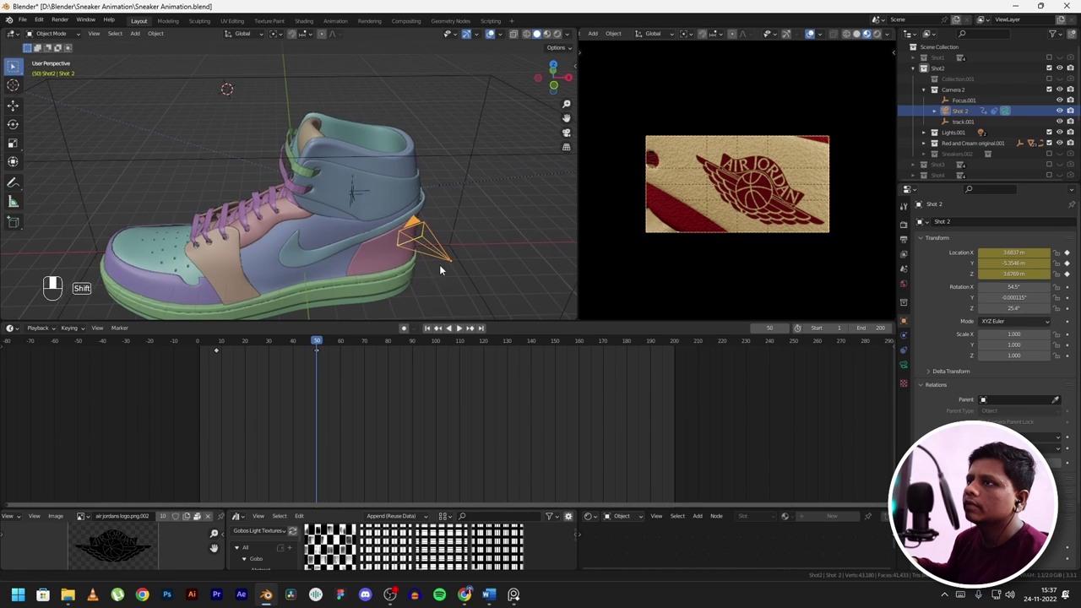
middle_click_drag(440, 268, 382, 256, "shift")
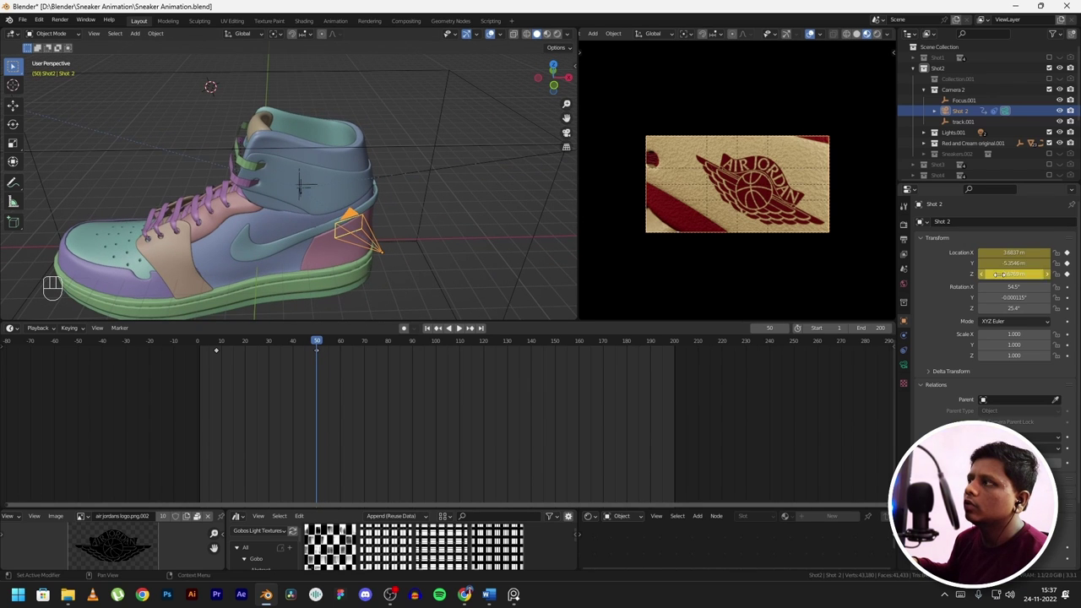
- Change the timeline area to the Graph Editor and fit the Shot 2 camera's whole Z Location curve in view
left_click(10, 328)
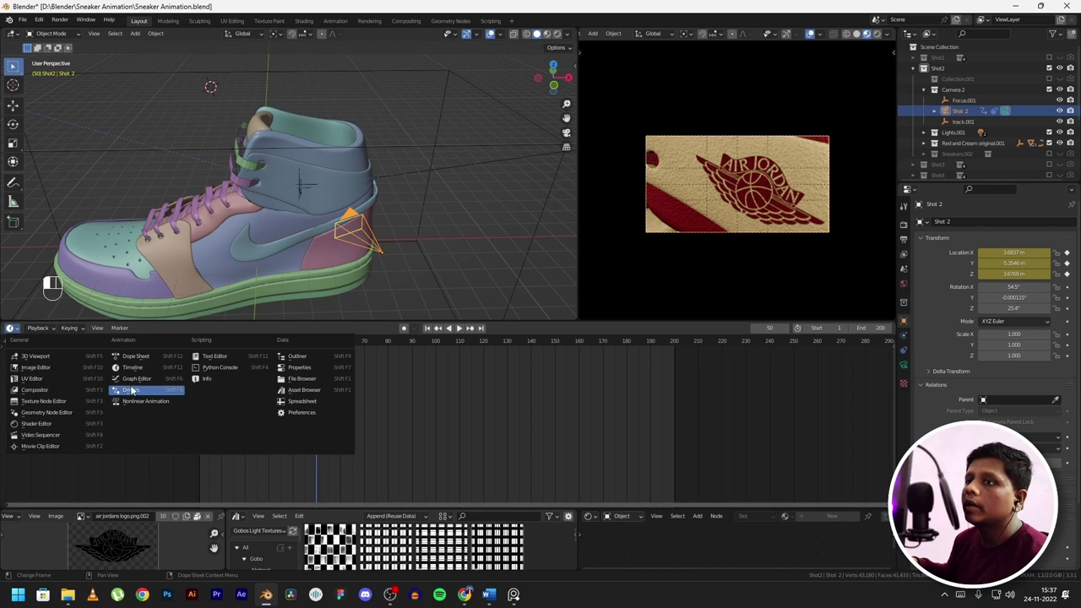
left_click(137, 378)
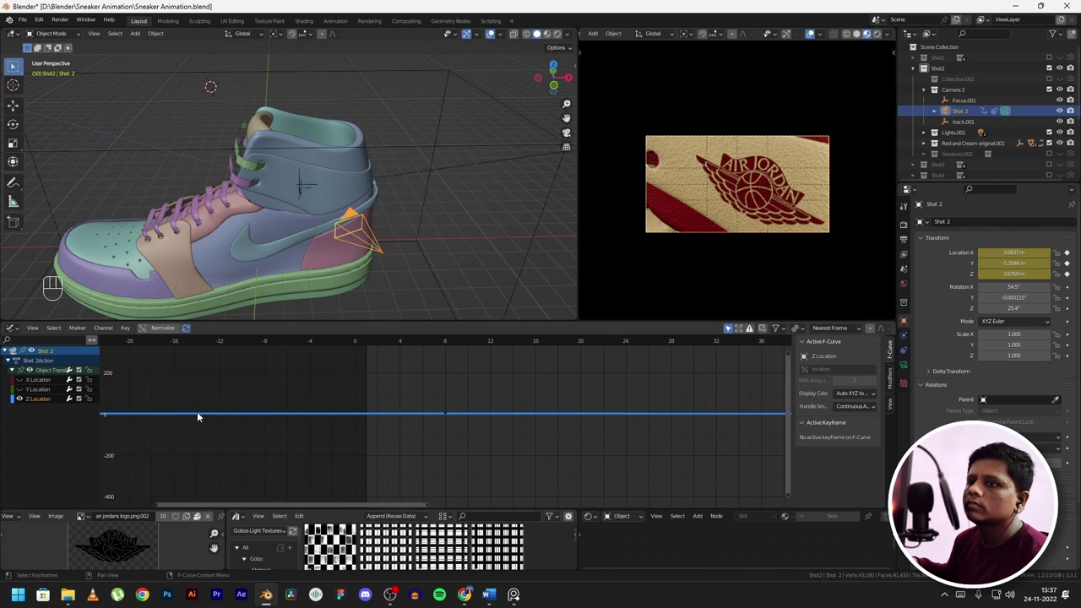
key("a")
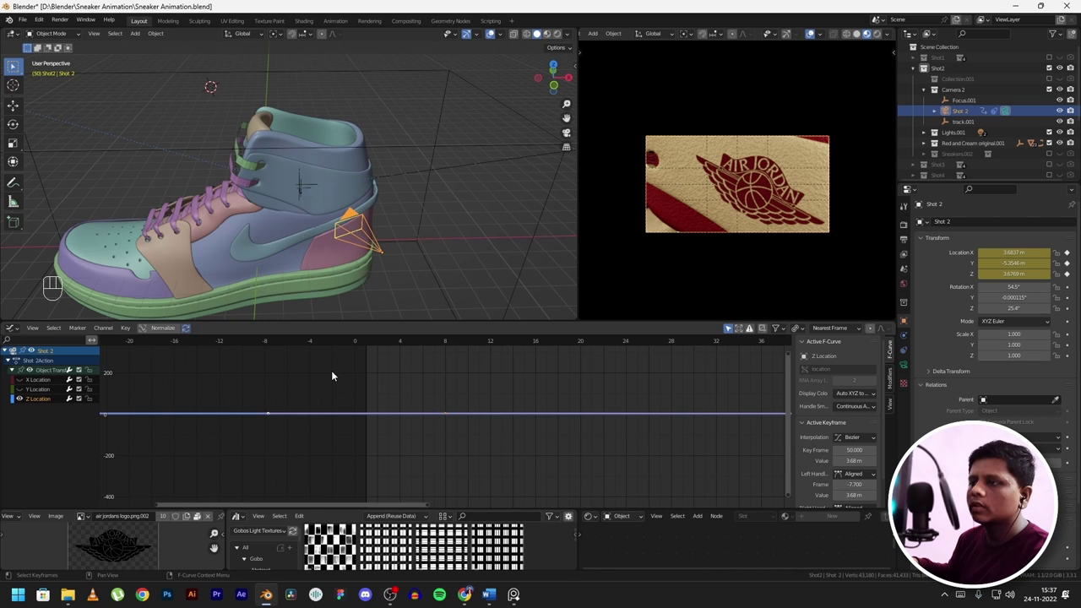
key("Home")
key("Page_Up")
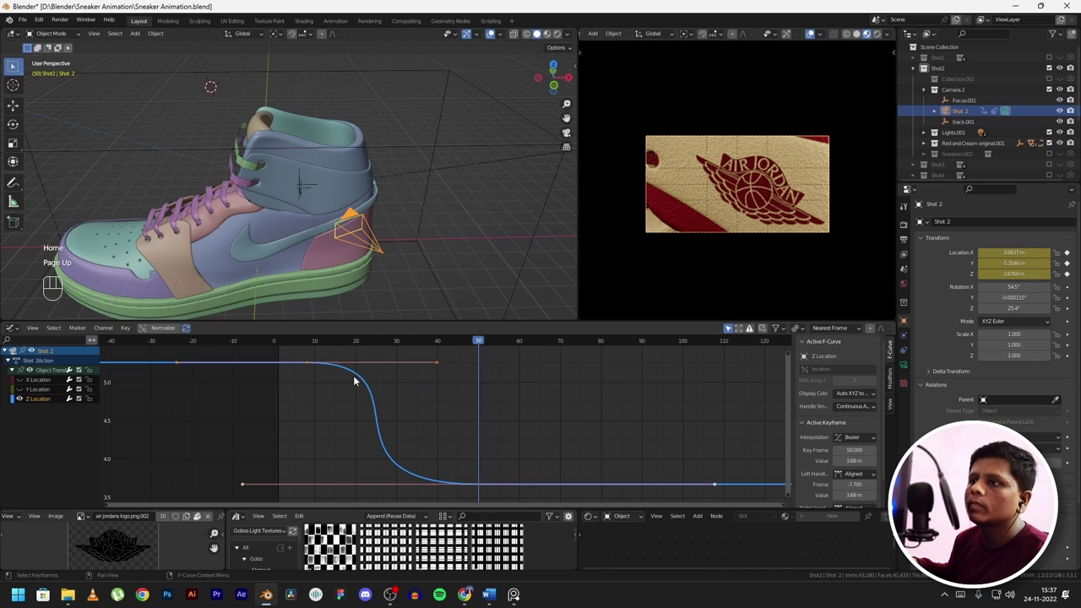
- Examine the Z Location curve's keyframes at frames 8 and 50, and scrub along its easing through frames 22 and 8
left_click(306, 361)
left_click(479, 485)
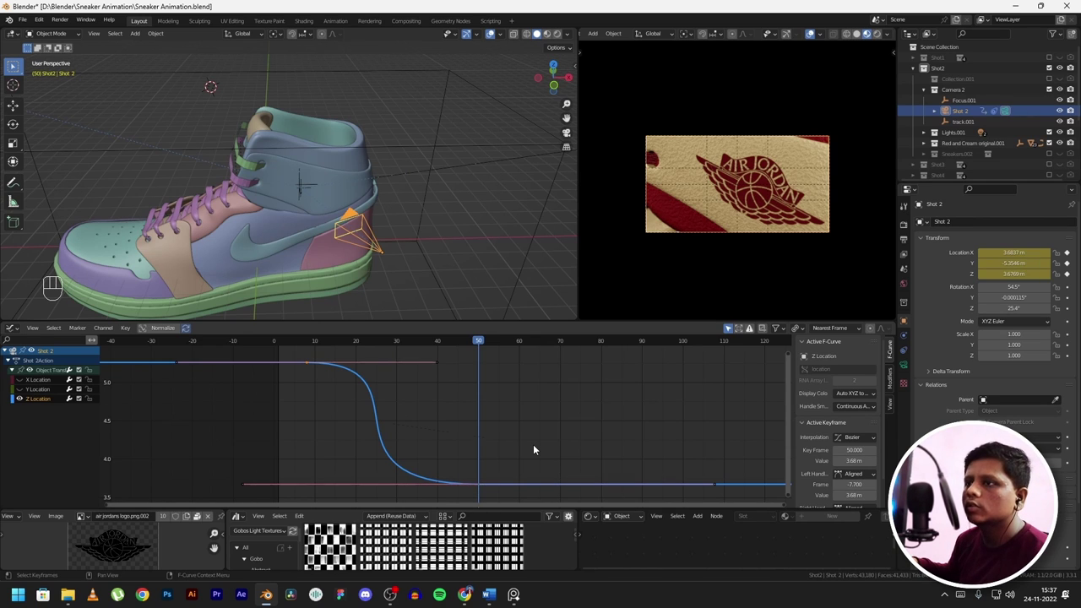
key("s")
key("Escape")
right_click(363, 378, "shift")
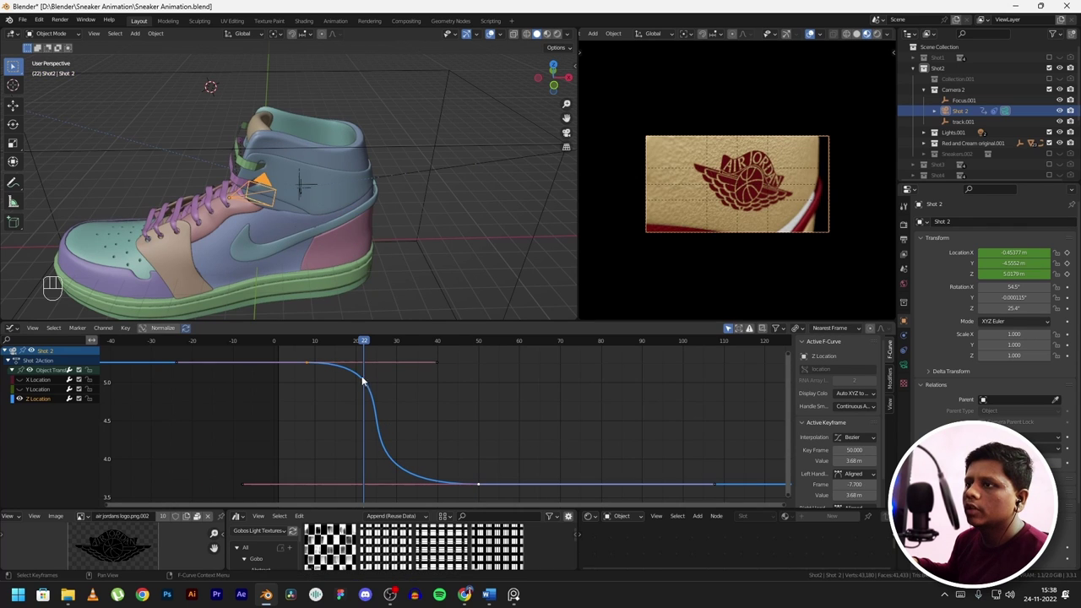
right_click(307, 363, "shift")
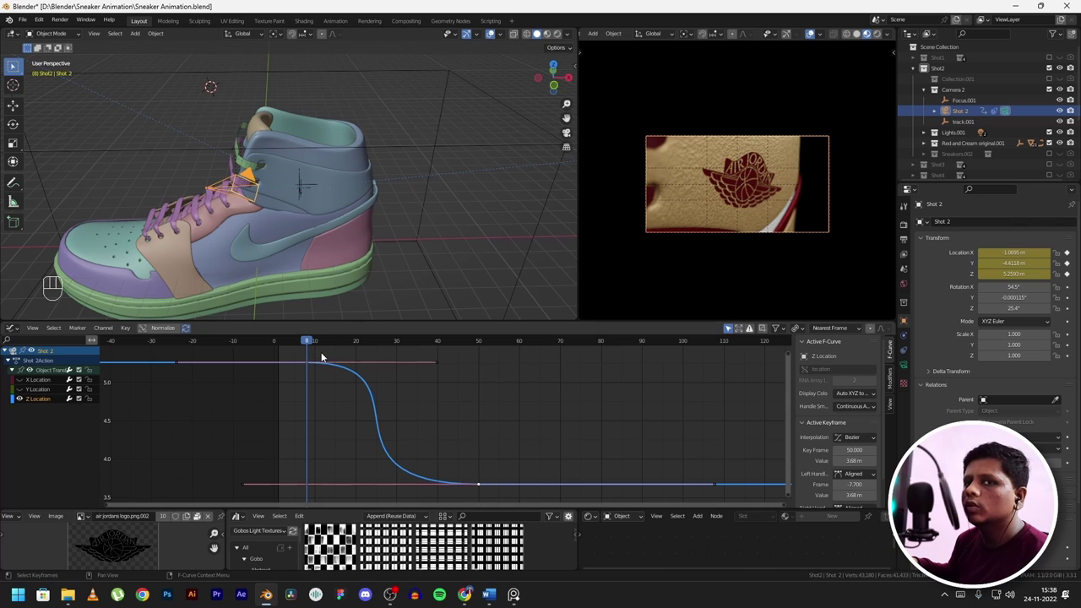
left_click_drag(315, 344, 450, 390)
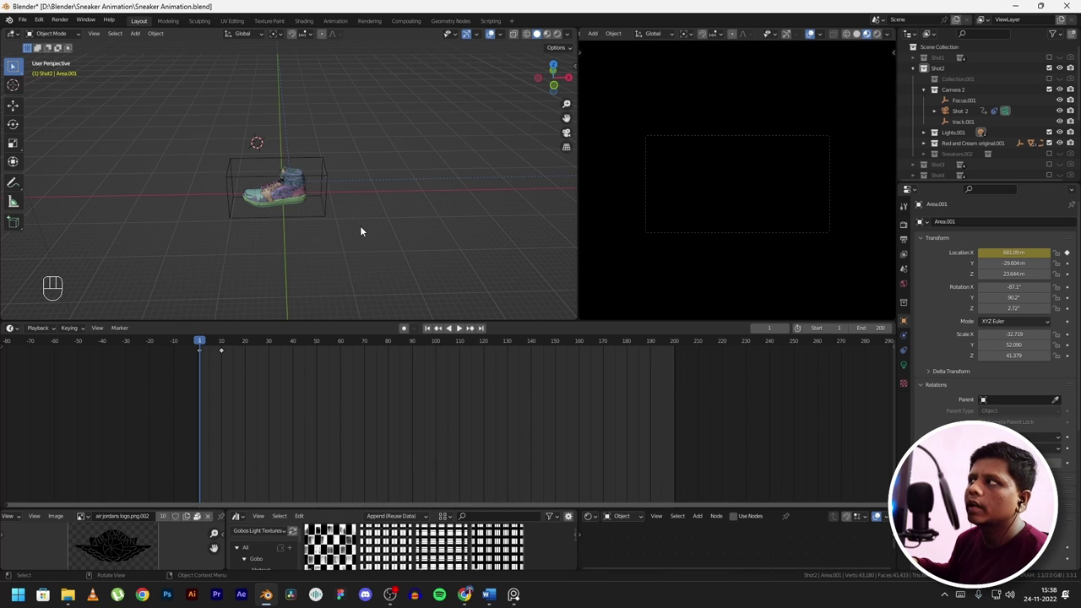
- Expand the Lights.001 collection and inspect the placement of area lights Area.001 and Area.002 around the sneaker at frame 1
scroll(968, 126, "down", 1)
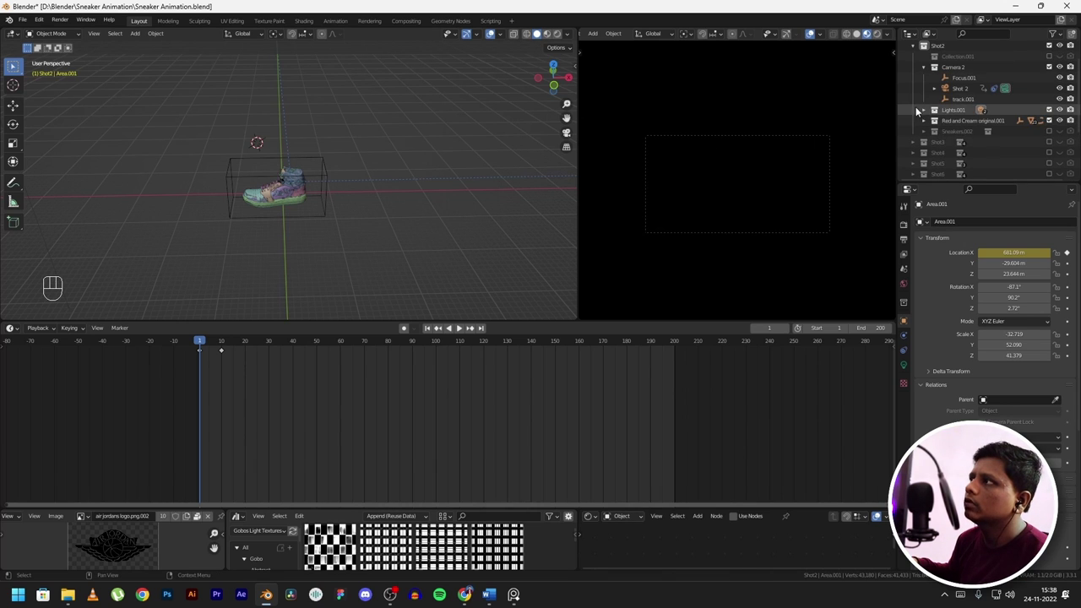
left_click(924, 110)
key("KP_Decimal")
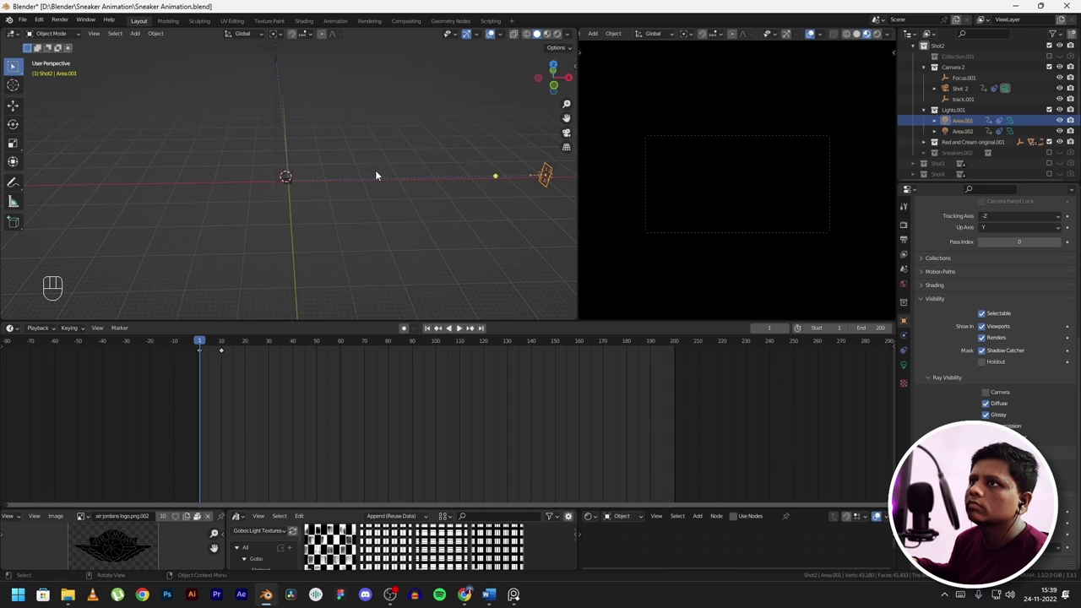
scroll(376, 170, "down", 2)
left_click(279, 88)
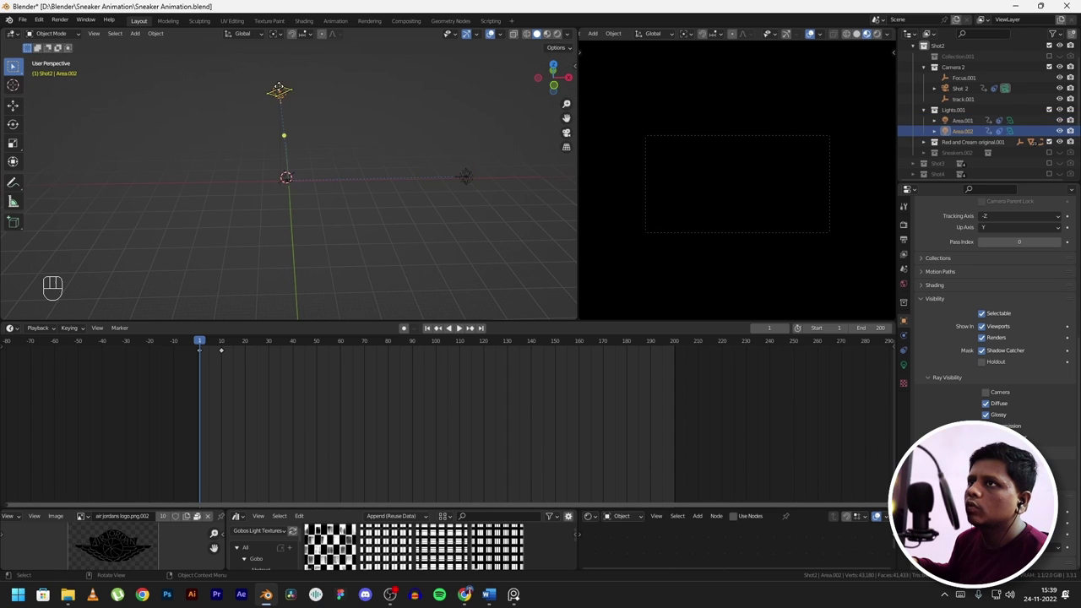
left_click(464, 178)
scroll(432, 187, "up", 2)
scroll(434, 192, "down", 5)
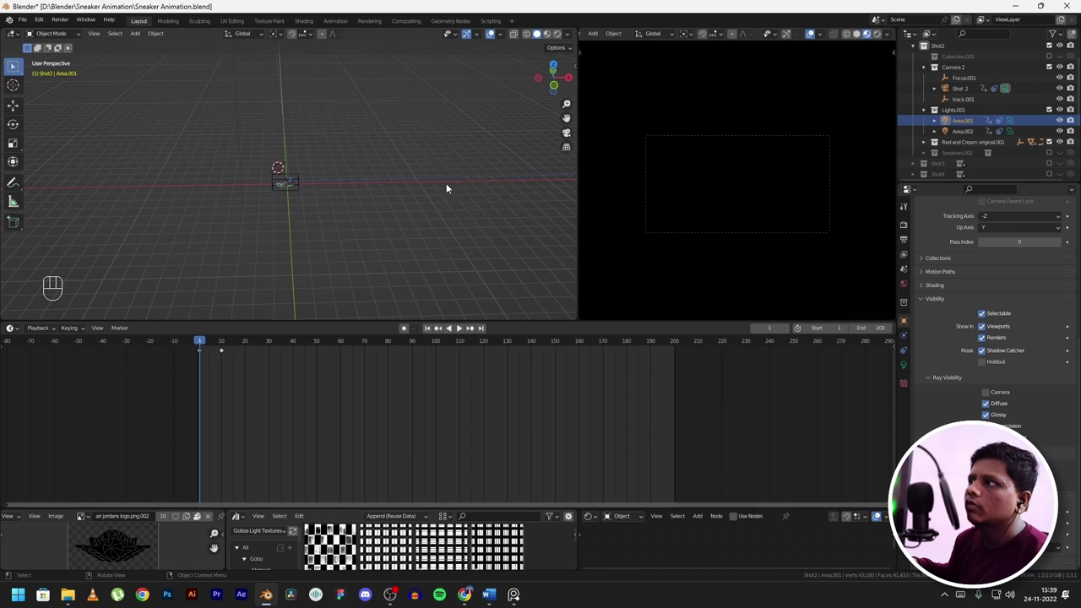
scroll(791, 160, "down", 1)
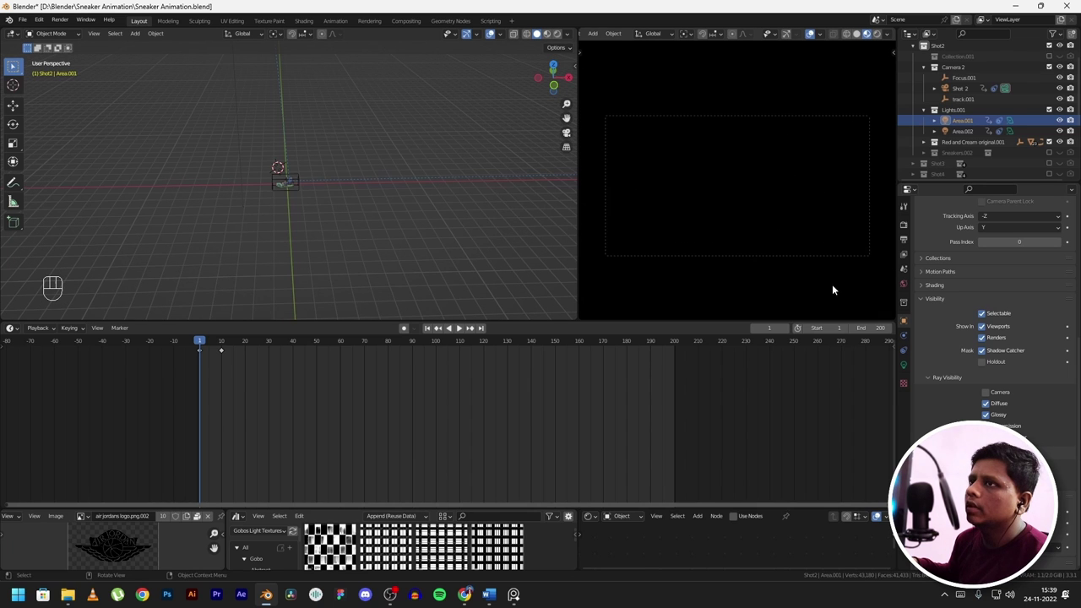
- Play the Shot 2 light animation and scrub between its opening frames, stopping at frame 10
scroll(445, 187, "up", 5)
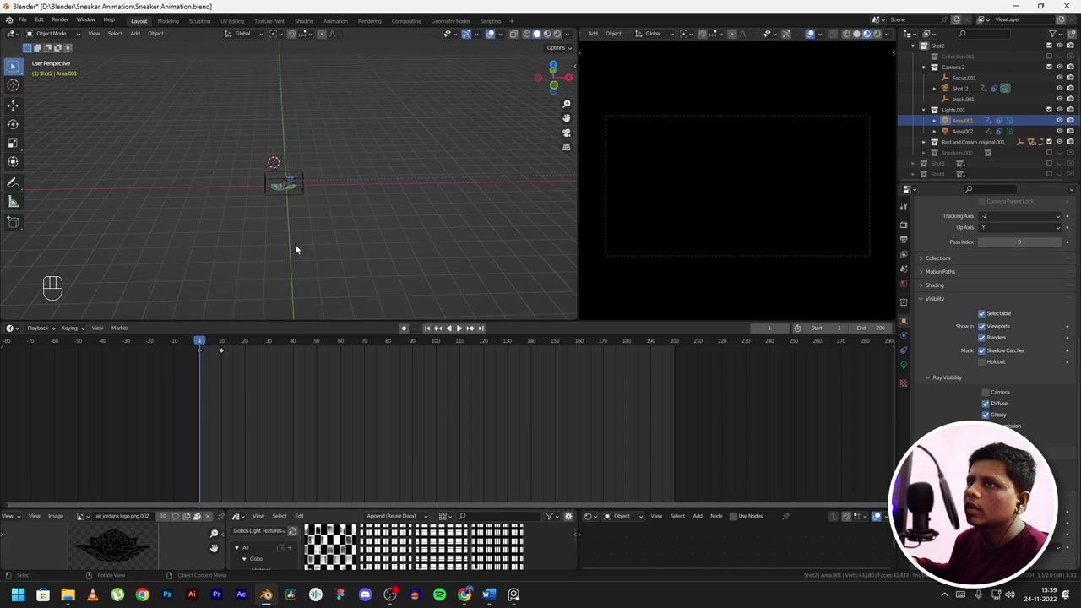
key("space")
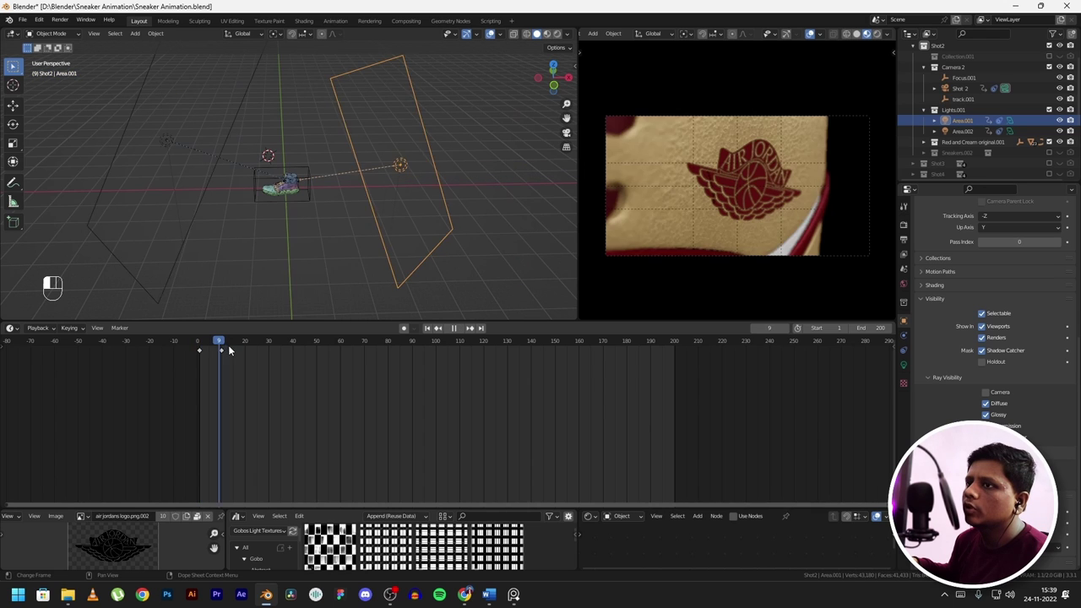
left_click_drag(227, 345, 189, 345)
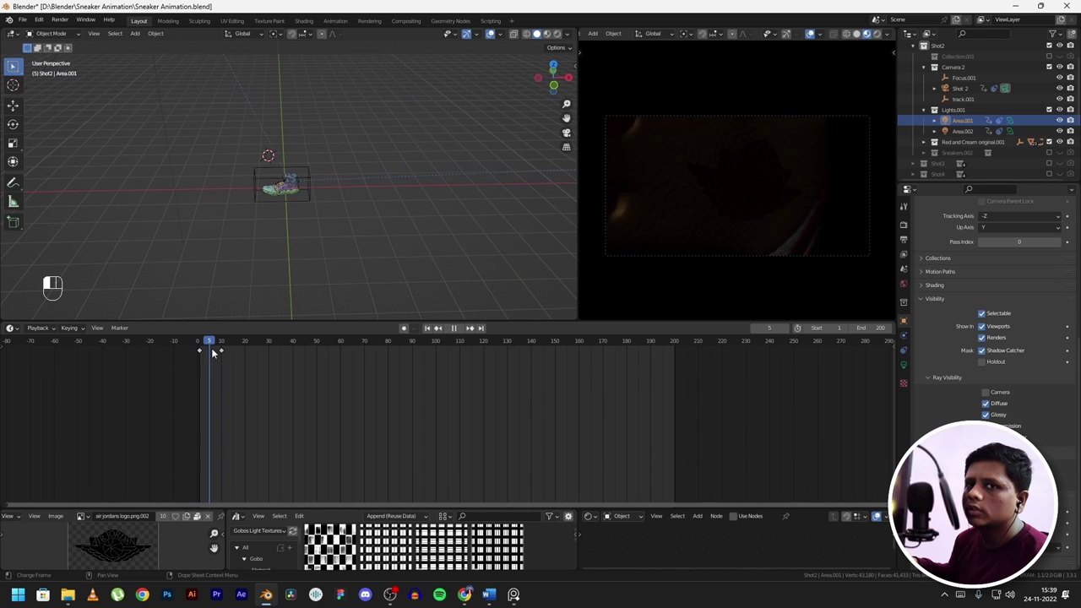
left_click(220, 346)
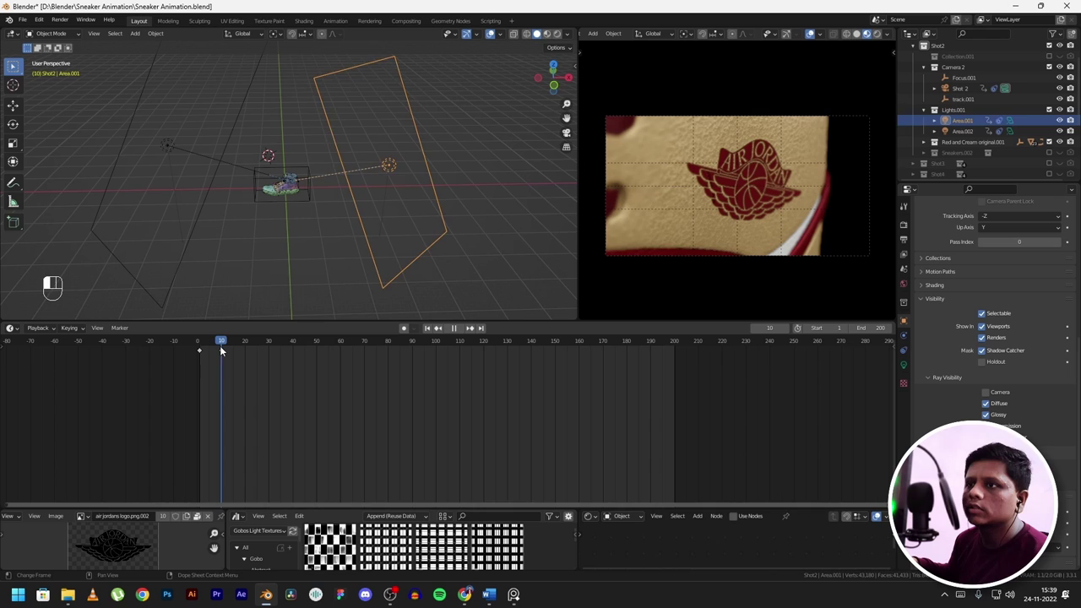
left_click(435, 440)
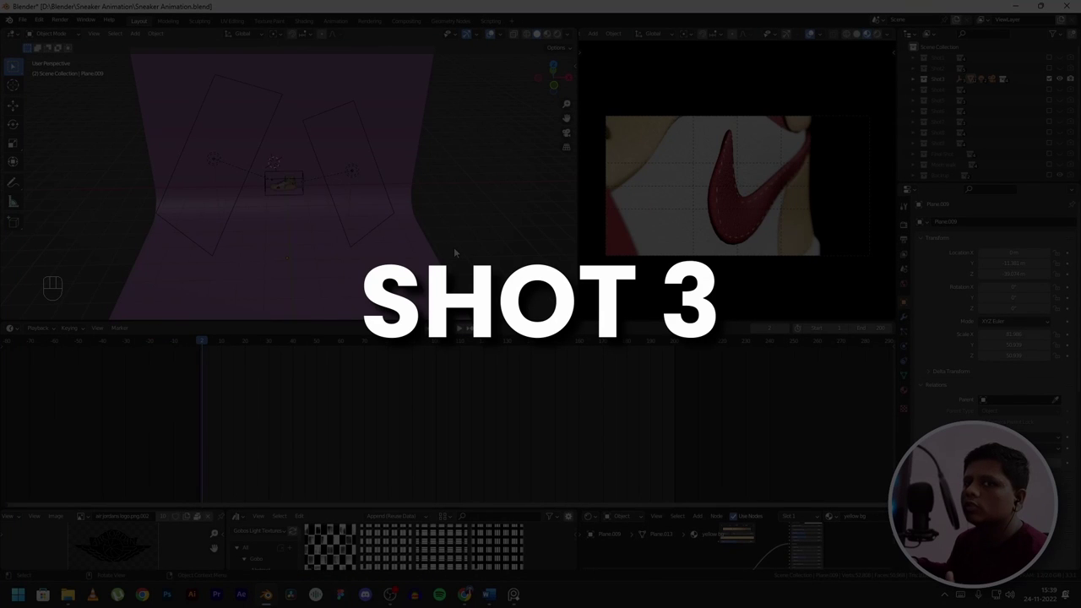
- View Shot 3's curved backdrop and area lights around the sneaker, and scrub its swoosh close-up to frame 32
scroll(364, 224, "up", 3)
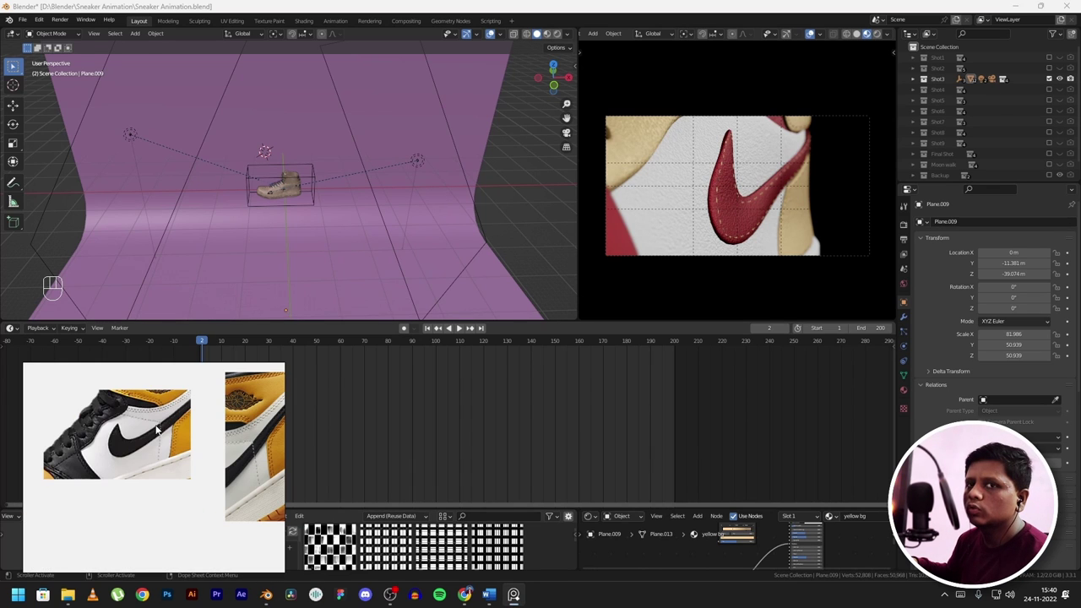
middle_click_drag(363, 169, 285, 309)
left_click_drag(213, 344, 273, 341)
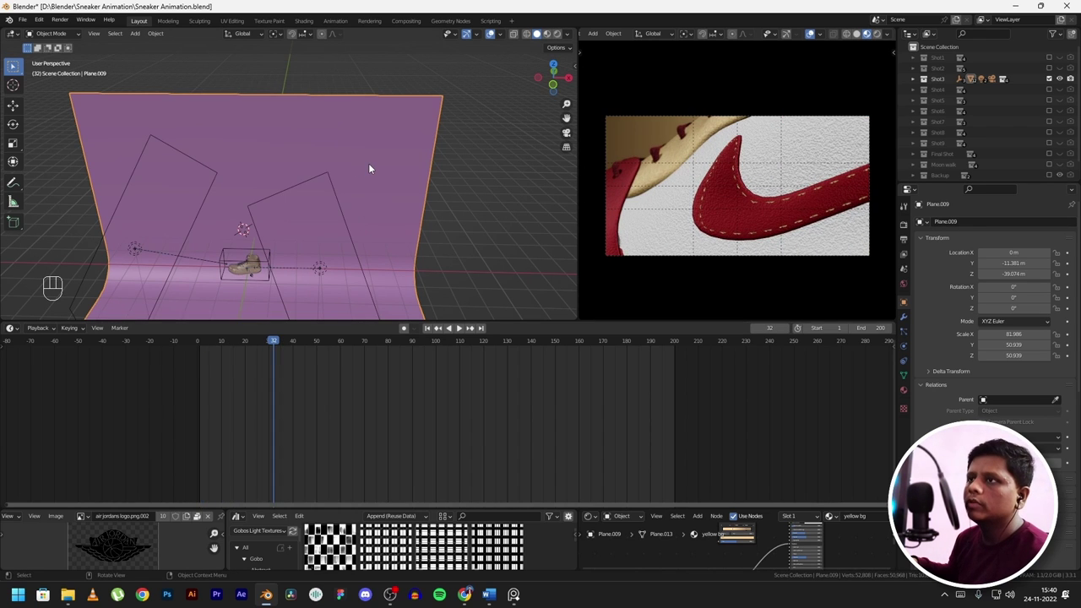
- Hide Shot 3's curved backdrop plane and preview the opening frames with the sneaker in close view
key("h")
scroll(333, 238, "up", 20, "alt")
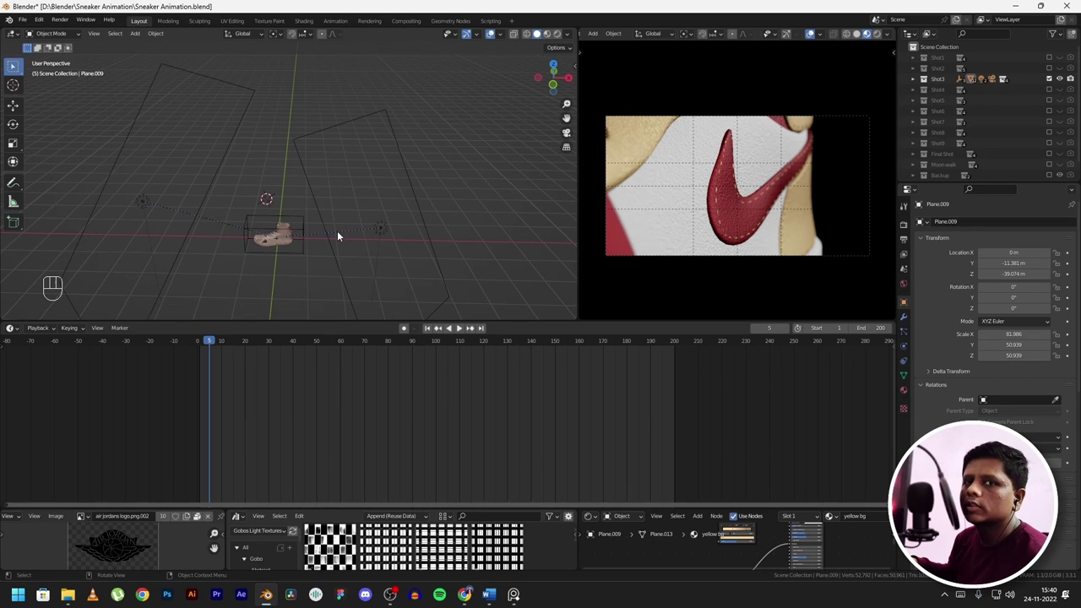
left_click(201, 341)
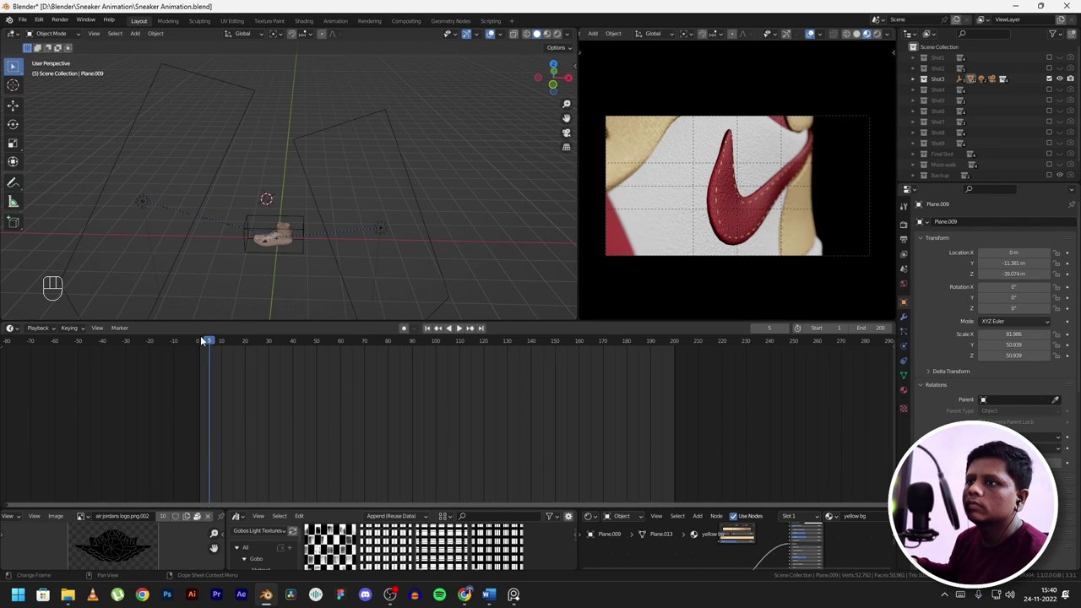
key("space")
key("space")
scroll(321, 186, "up", 8)
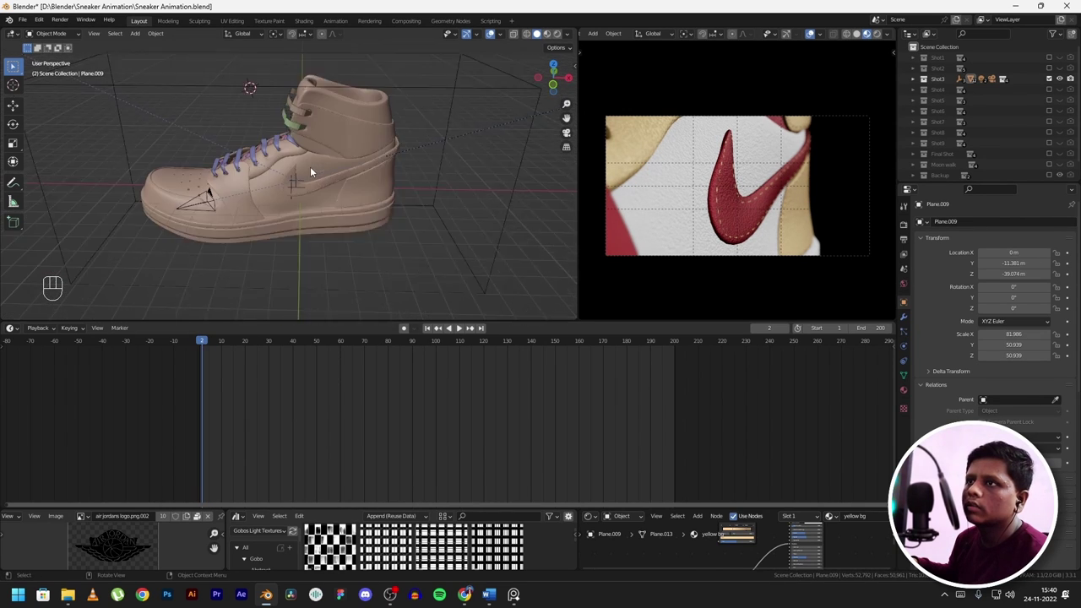
- Inspect the Focus.002 empty on the swoosh, play the shot to frame 21, and select the Shot 3 camera
left_click(295, 186)
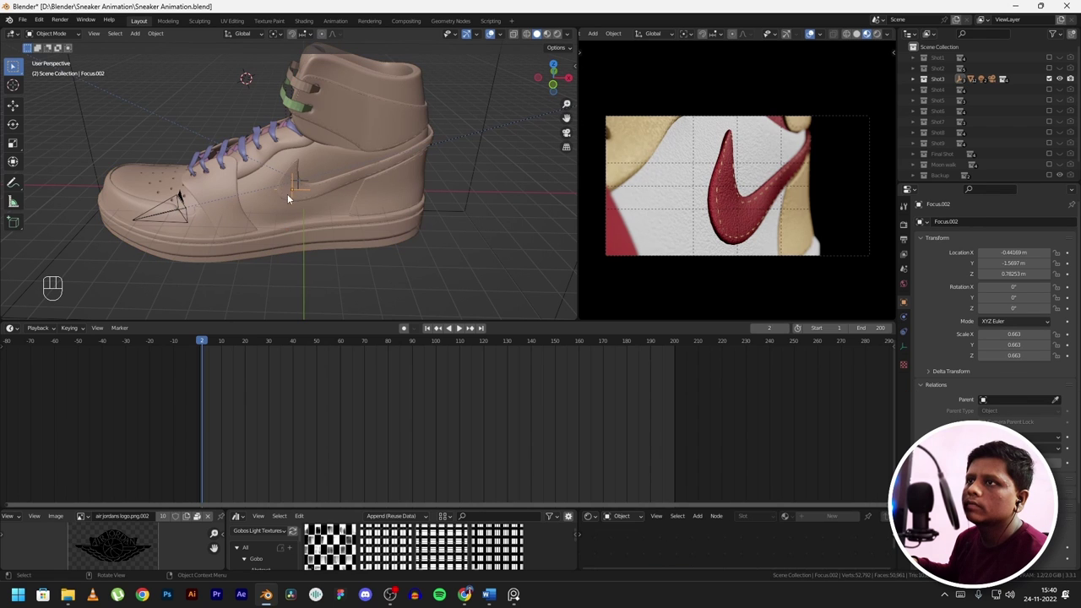
key("space")
key("space")
left_click(376, 279)
scroll(370, 201, "up", 2)
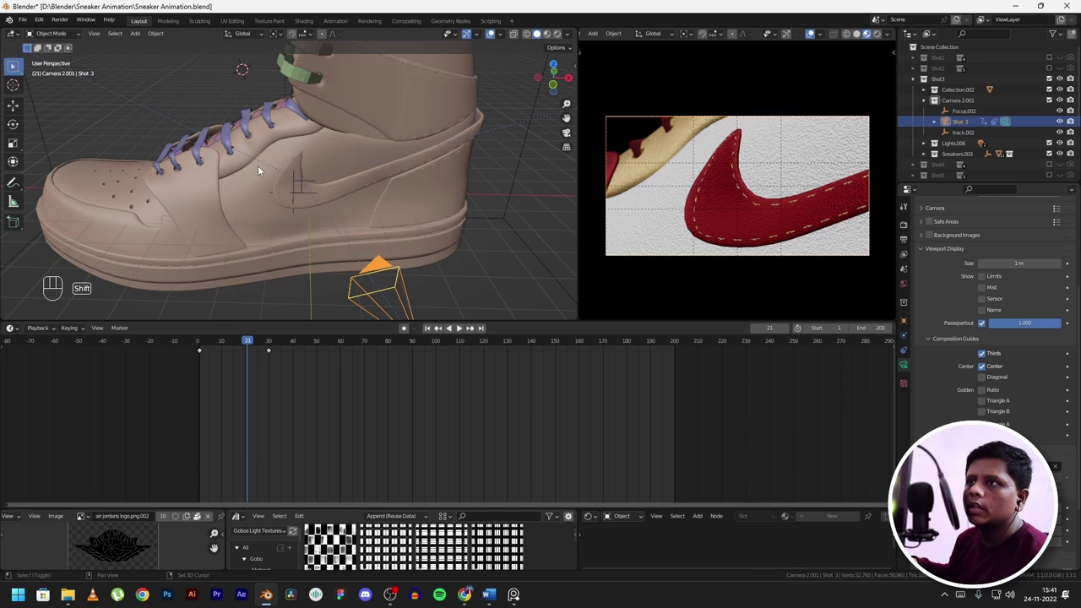
- Add a plain axes empty at the 3D cursor as a demonstration and delete it again
key("shift+a")
mouse_move(244, 168)
left_click(306, 166)
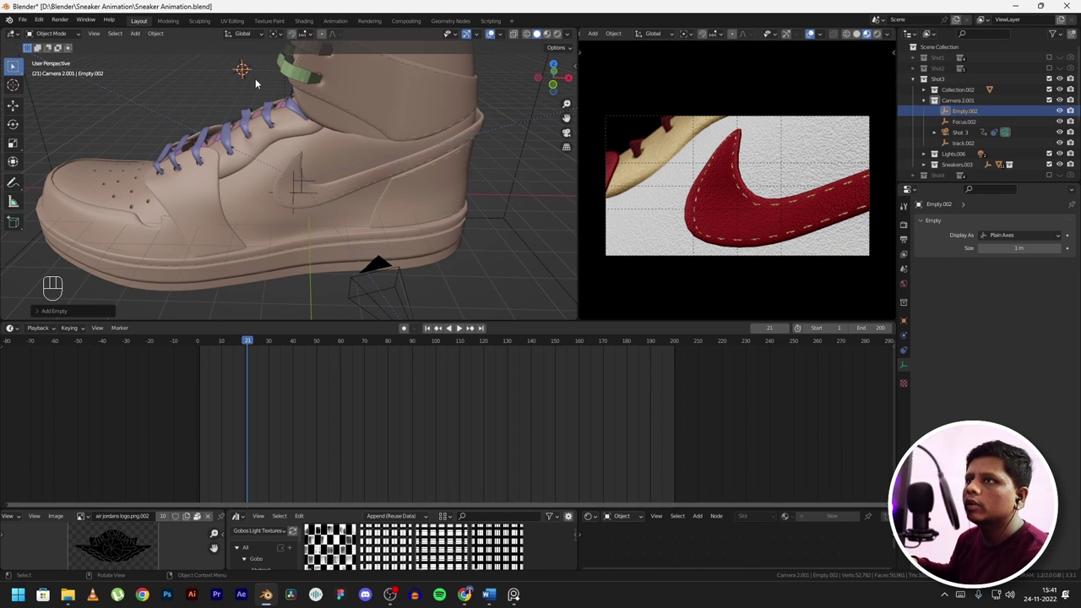
key("Delete")
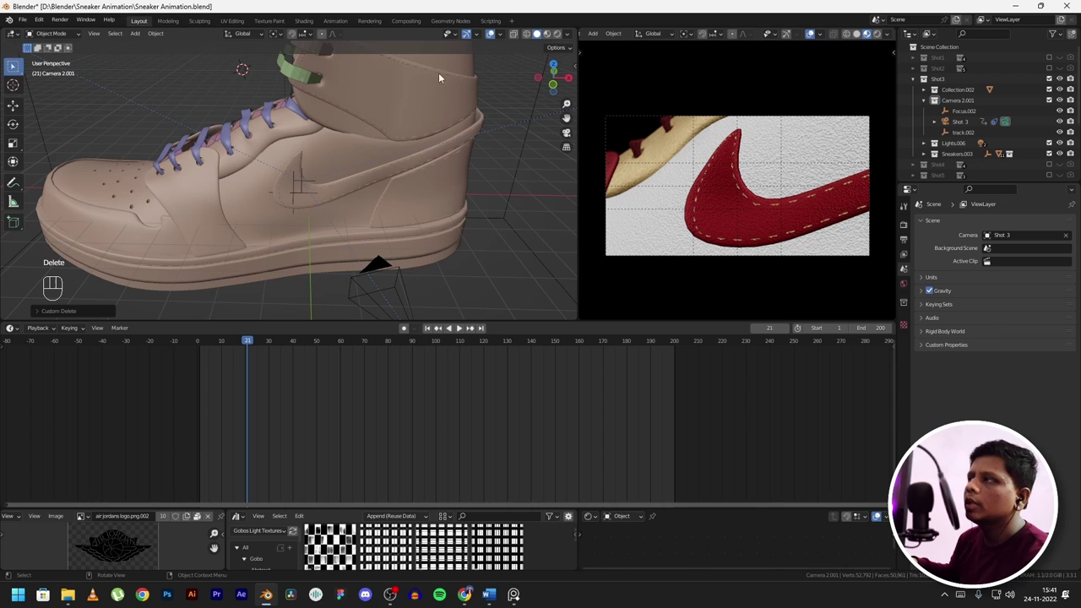
- Select the Focus.002 empty and inspect its position on the sneaker's swoosh
left_click(964, 112)
scroll(258, 215, "up", 4)
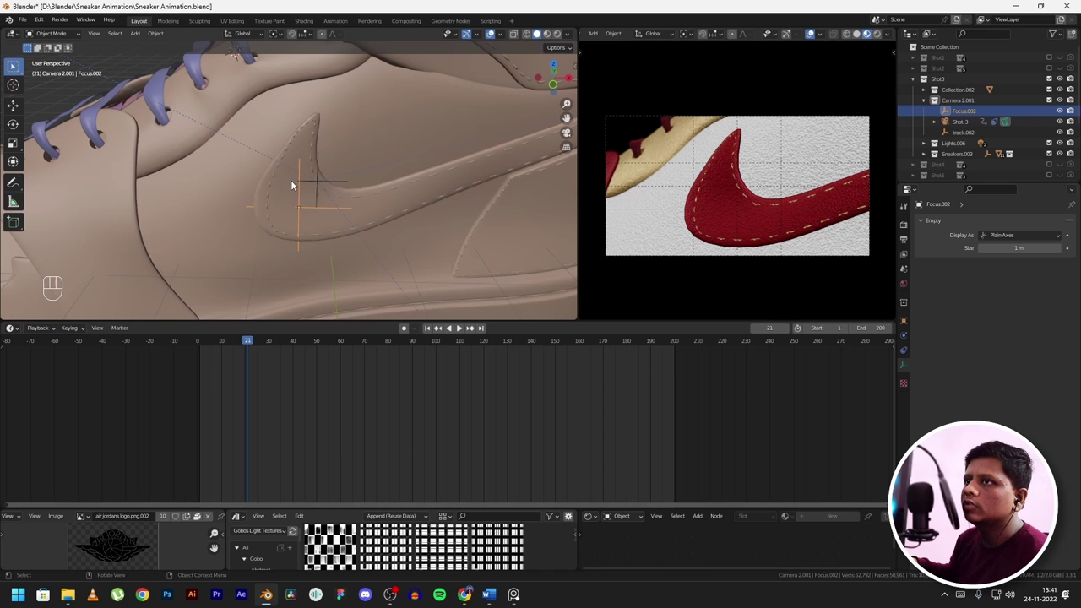
mouse_move(347, 229)
middle_mouse_down("alt+shift")
mouse_move(343, 244)
mouse_move(361, 223)
middle_mouse_up("alt+shift")
scroll(246, 242, "up", 3)
scroll(357, 280, "down", 10)
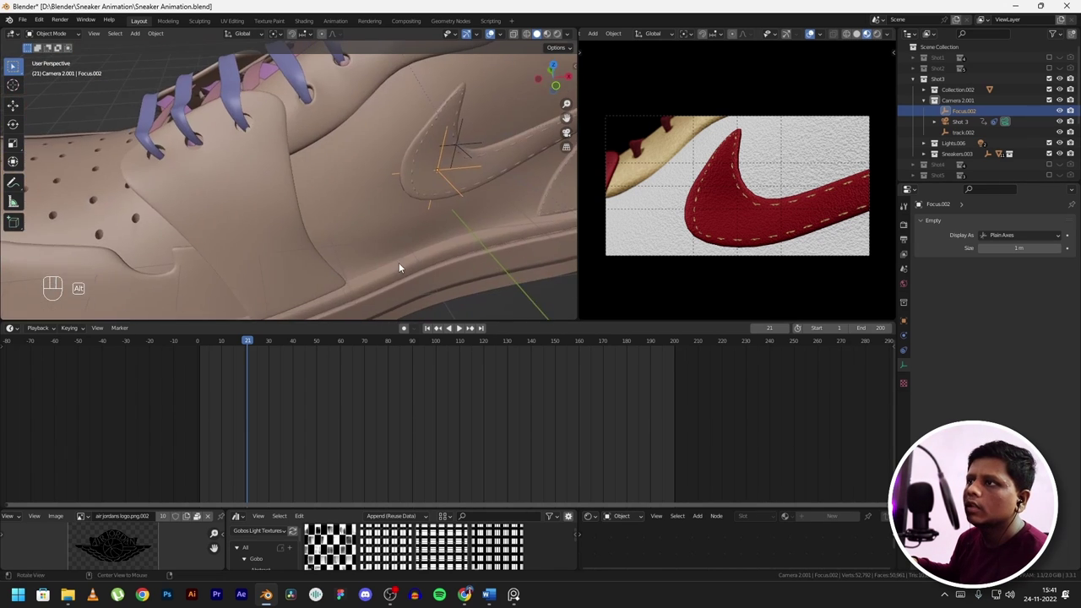
- Review the Shot 3 camera's depth of field settings with Focus.002 as focus object, and compare the empty's placement on the swoosh
left_click(428, 221)
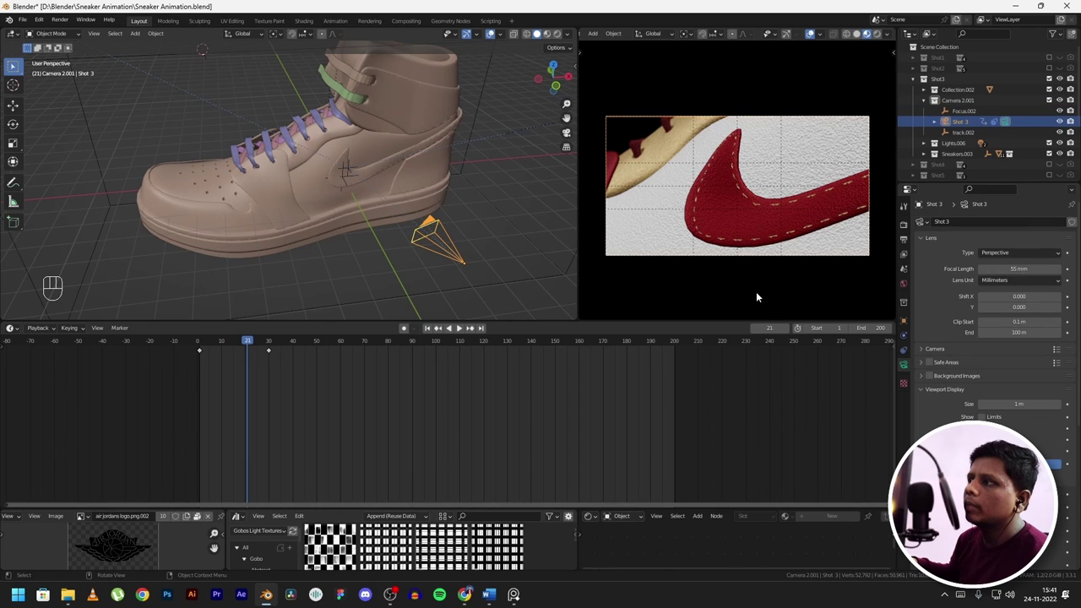
scroll(939, 348, "down", 3)
scroll(959, 317, "down", 5)
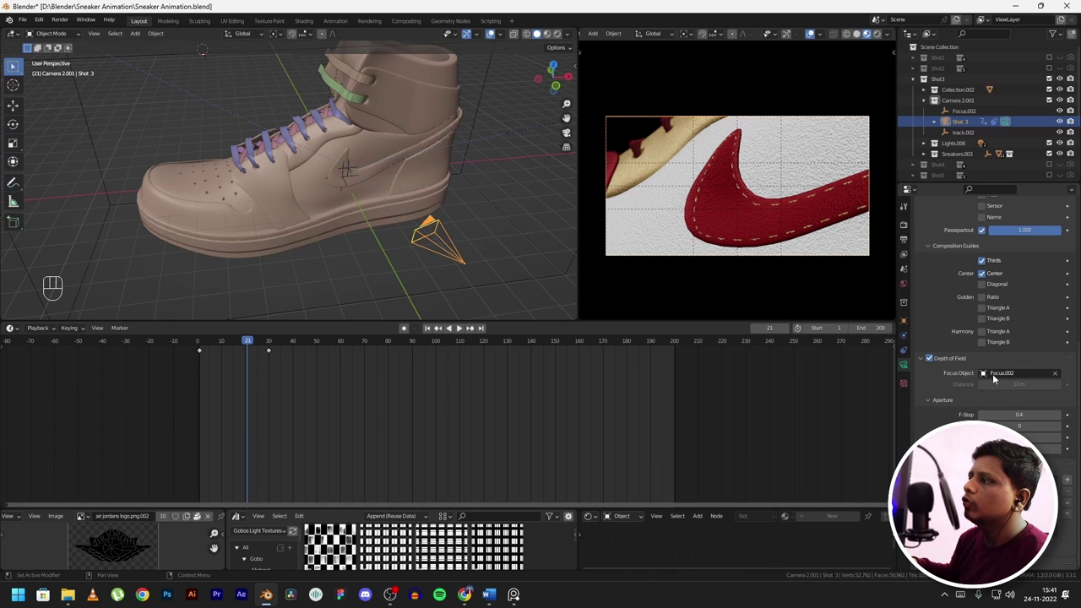
scroll(451, 213, "up", 5)
middle_click_drag(451, 220, 425, 194, "shift")
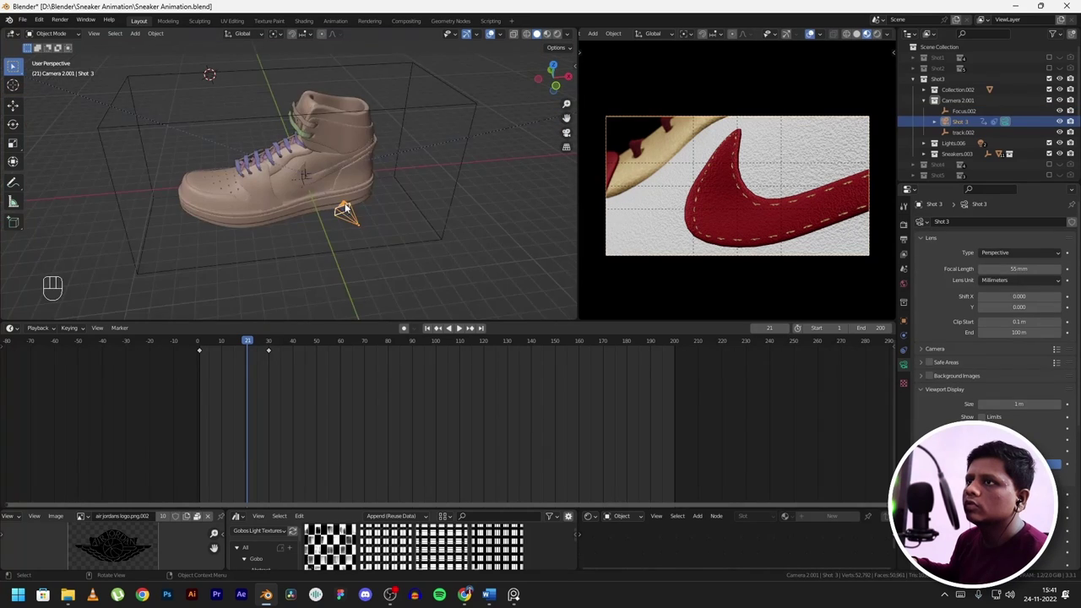
scroll(351, 168, "down", 8)
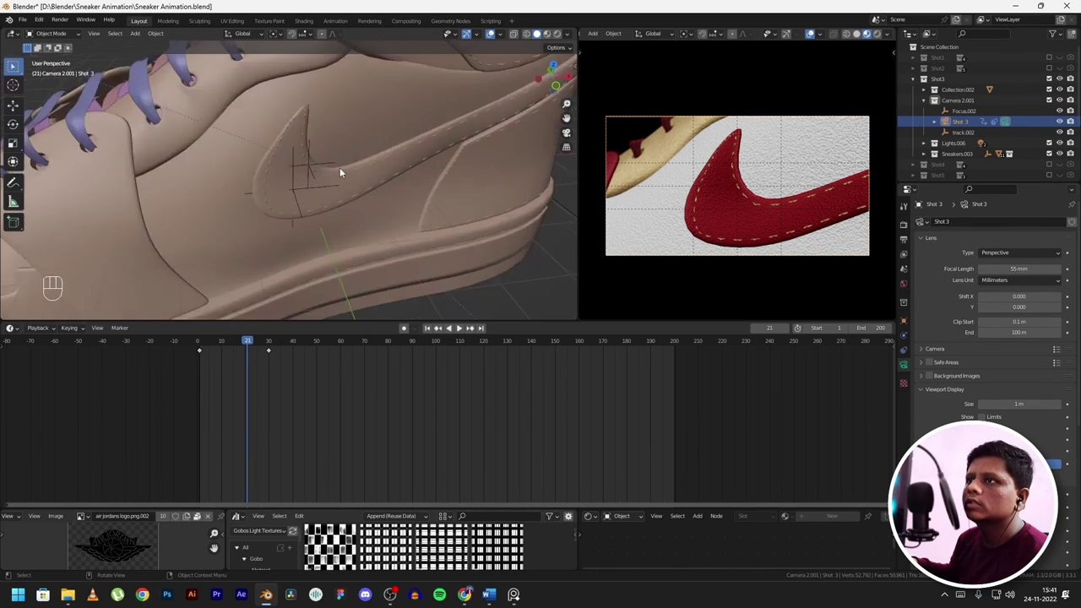
scroll(1007, 412, "down", 5)
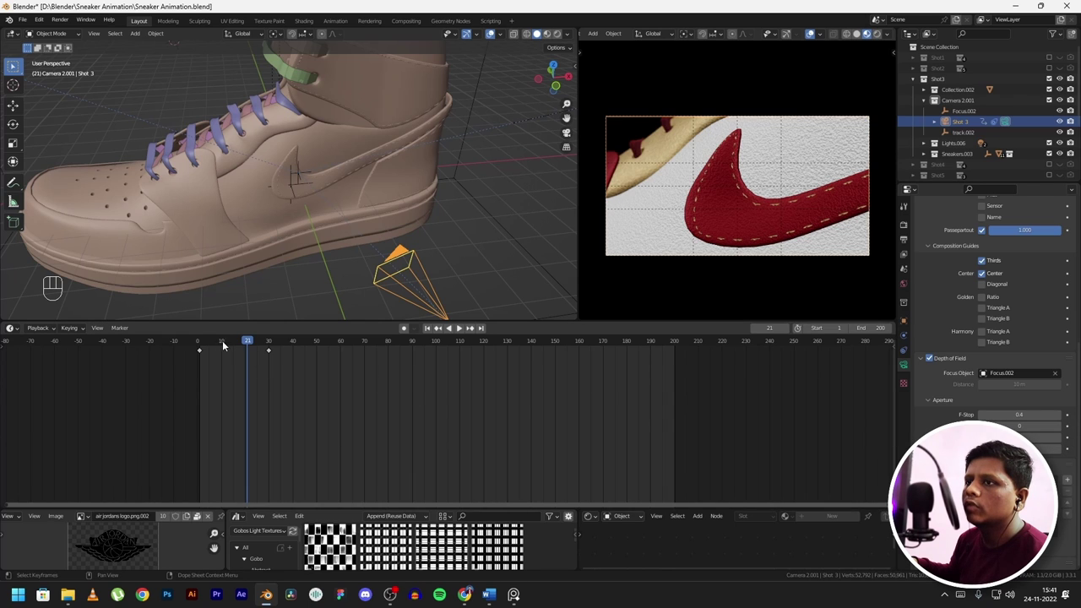
- Scrub Shot 3's opening frames from 1 to 5 to examine the focused swoosh in the camera view
left_click(200, 341)
left_click_drag(200, 341, 209, 345)
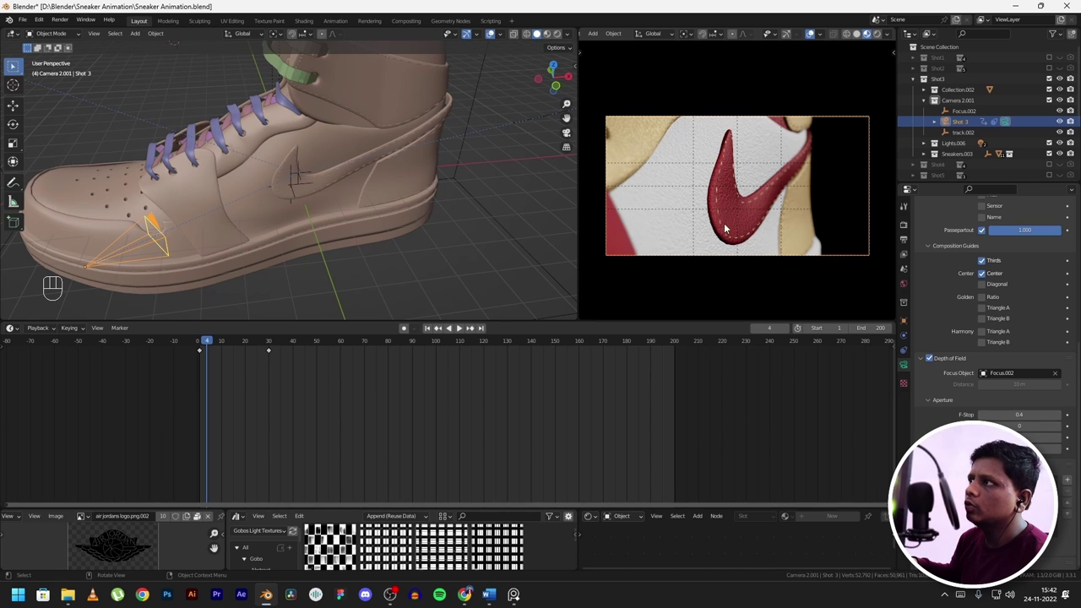
left_click(211, 343)
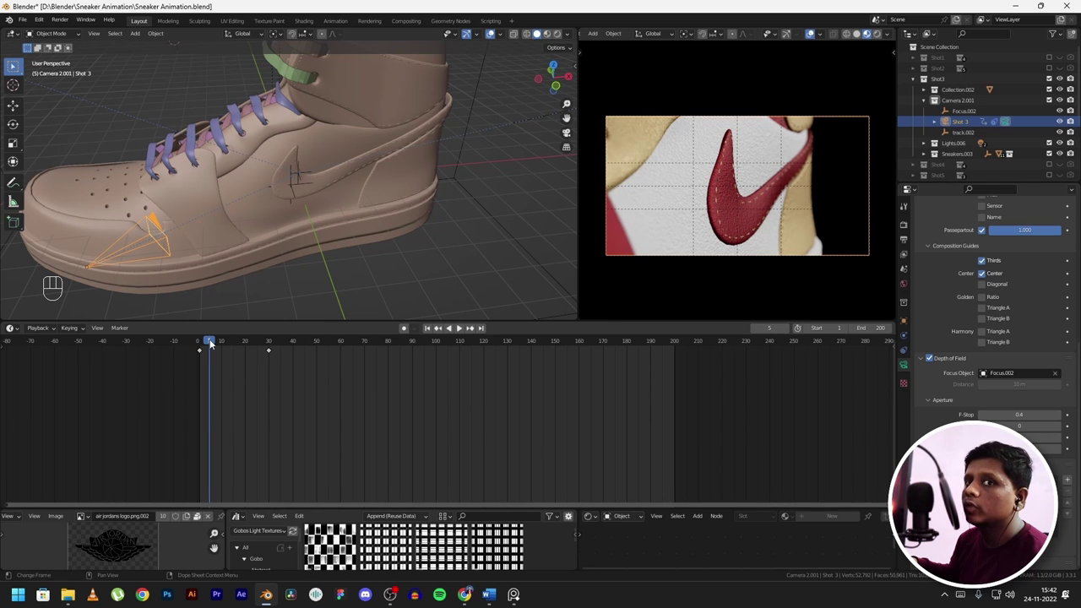
key("Escape")
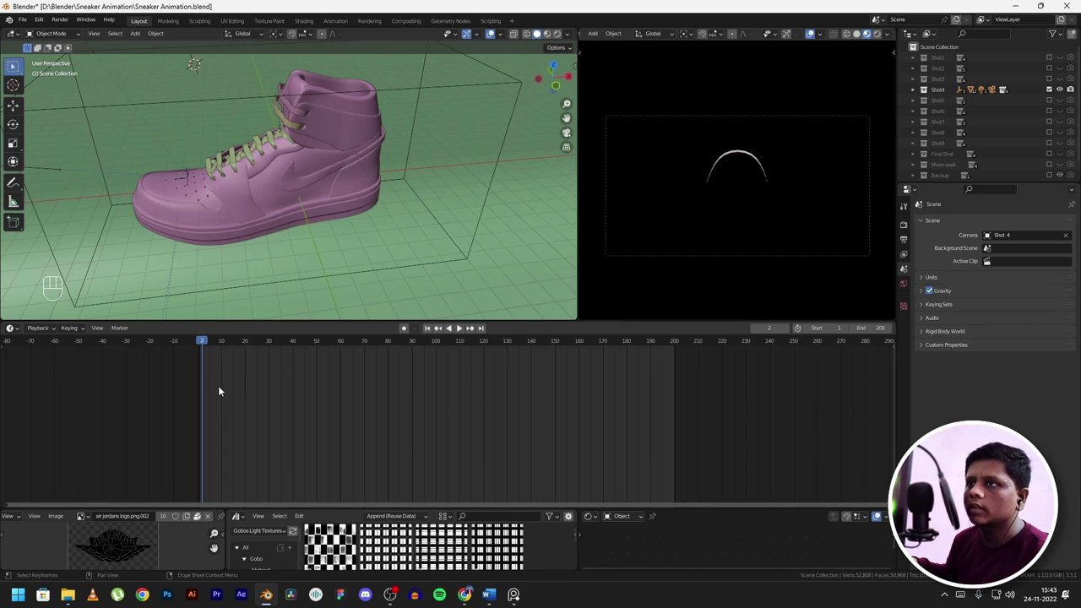
- Preview Shot 4's opening frames and select its camera in front of the sneaker's toe to inspect its placement
key("space")
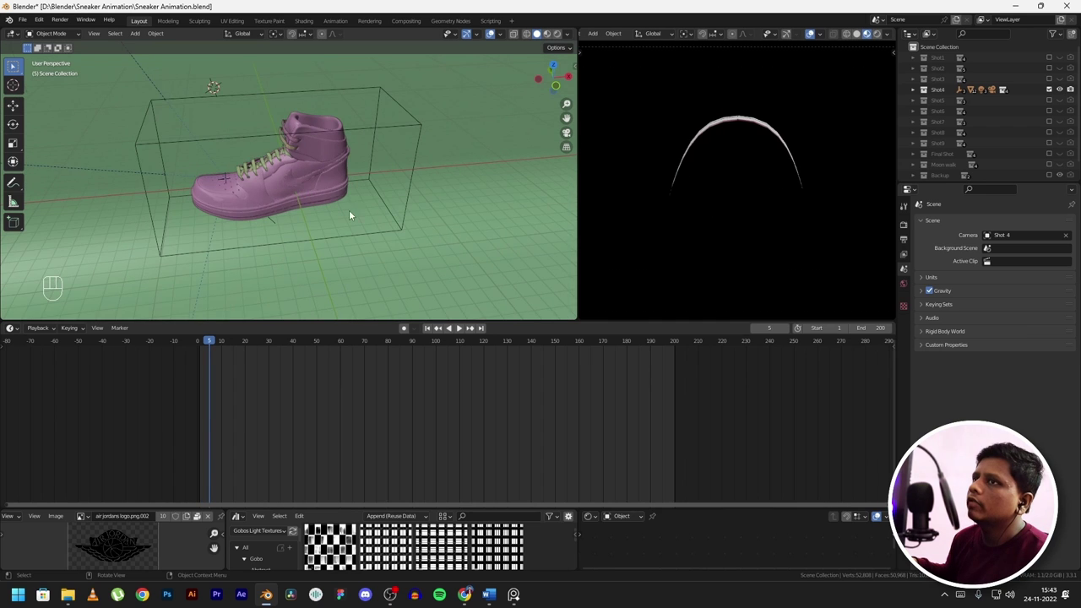
scroll(325, 230, "down", 5)
middle_click_drag(303, 251, 367, 212)
scroll(328, 187, "up", 4)
left_click(327, 186)
scroll(753, 151, "down", 3)
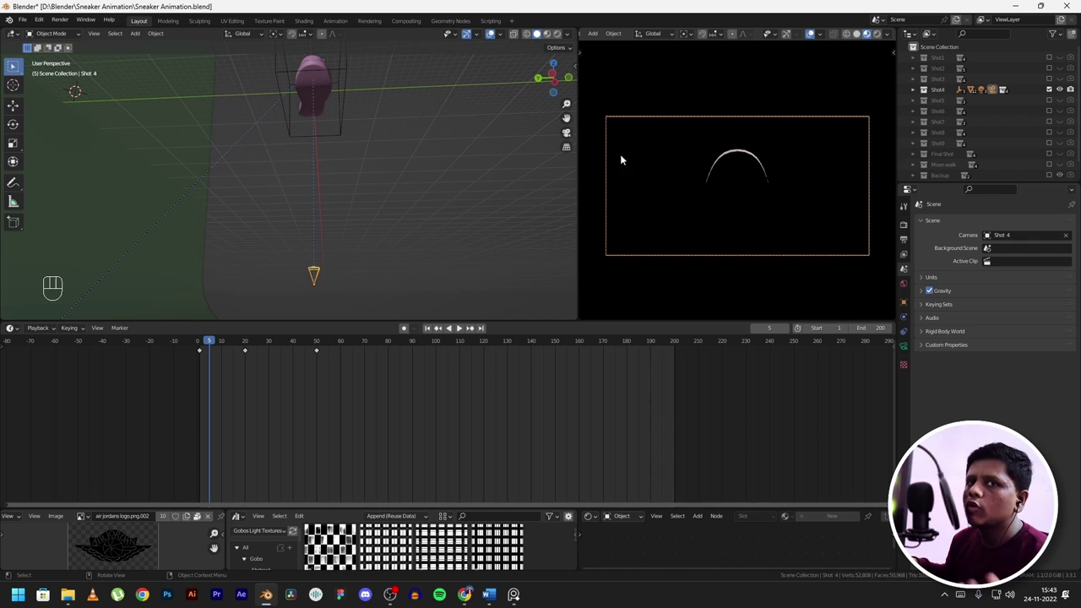
- Scrub Shot 4 through frames 12, 14 and 16 to frame 22, following the camera's rise over the toe
key("space")
left_click(226, 348)
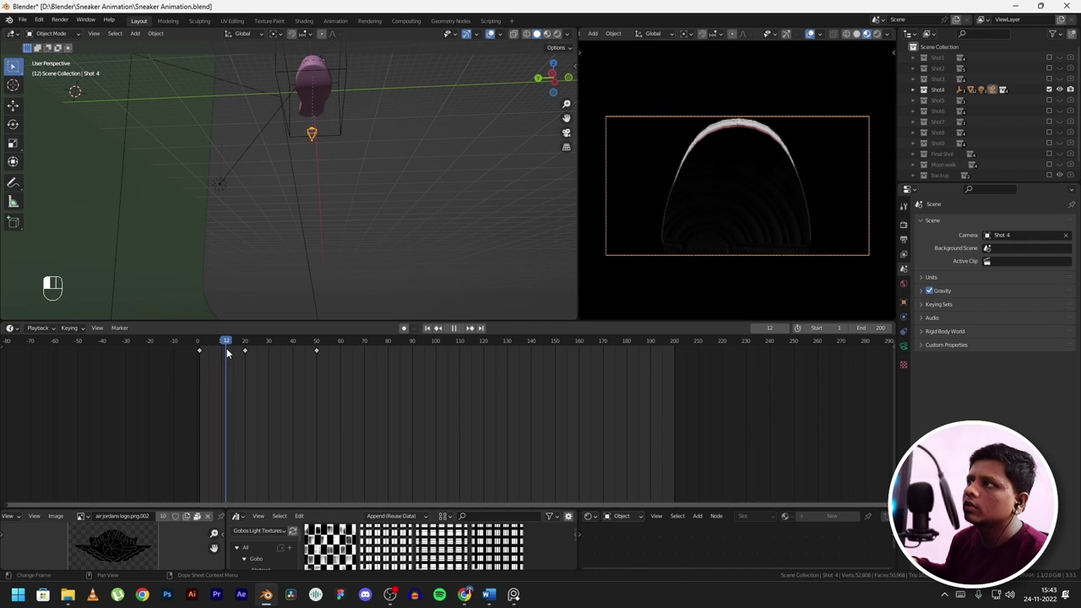
left_click_drag(227, 348, 231, 354)
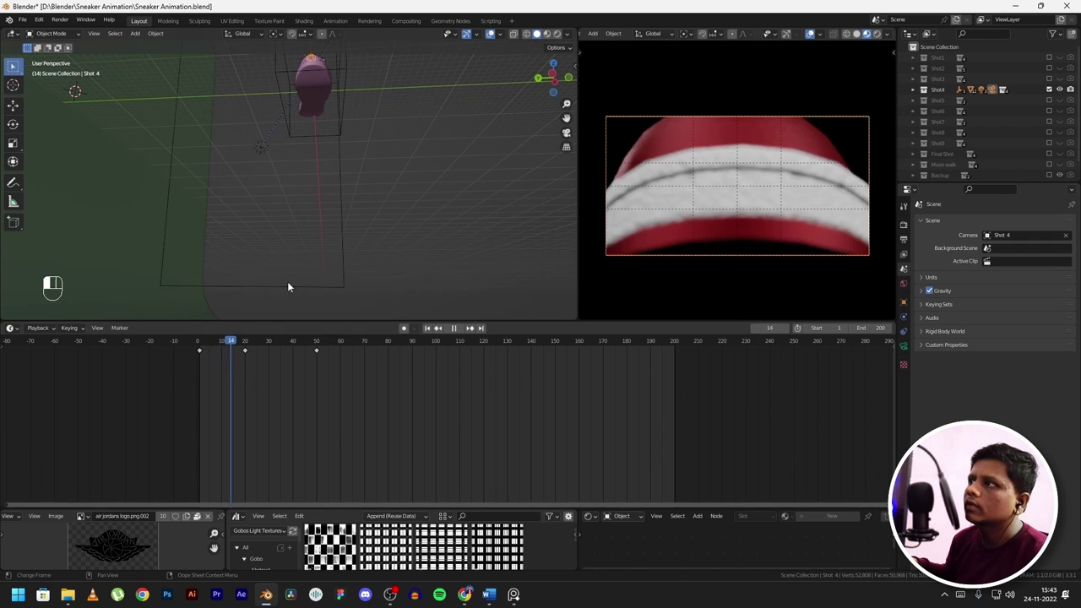
middle_click_drag(287, 287, 296, 254)
left_click(237, 346)
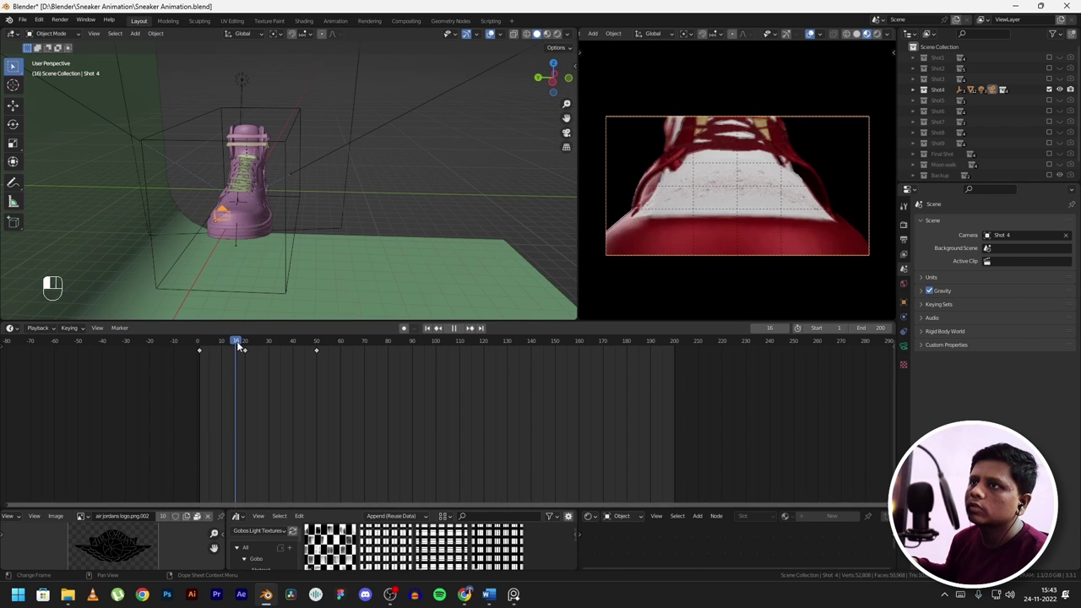
left_click_drag(238, 346, 249, 348)
- Examine the perforated white leather on the toe up close in Shot 4's camera view
scroll(780, 245, "up", 2)
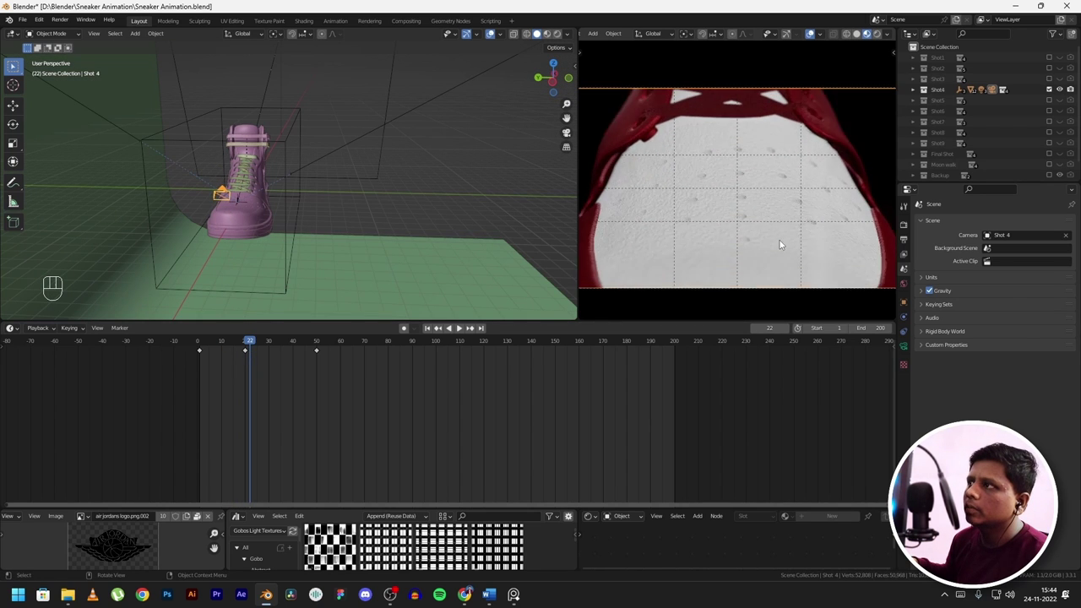
scroll(794, 204, "up", 6)
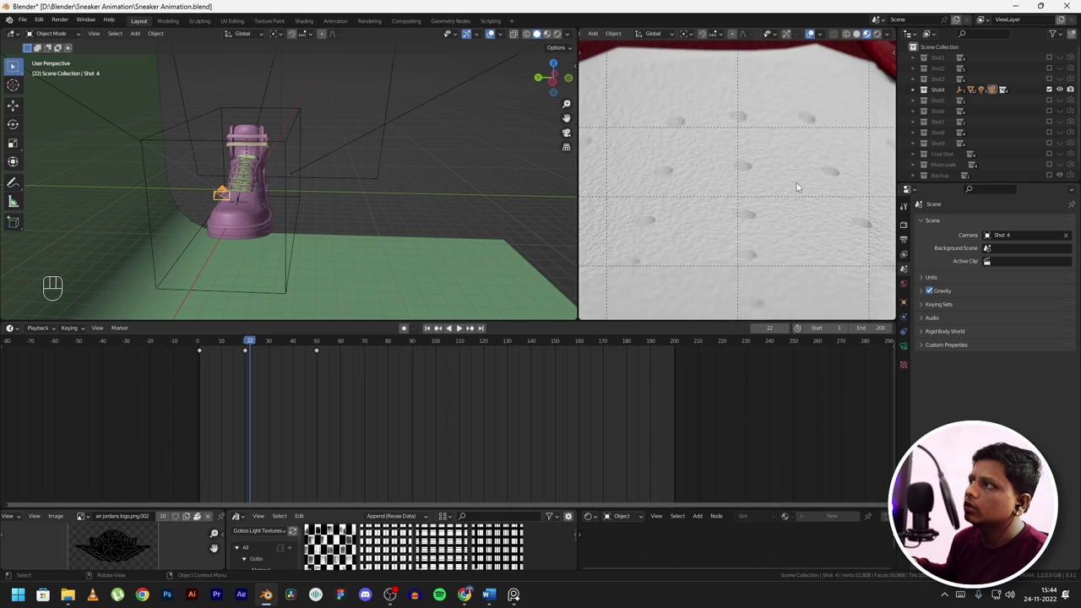
scroll(778, 208, "down", 5)
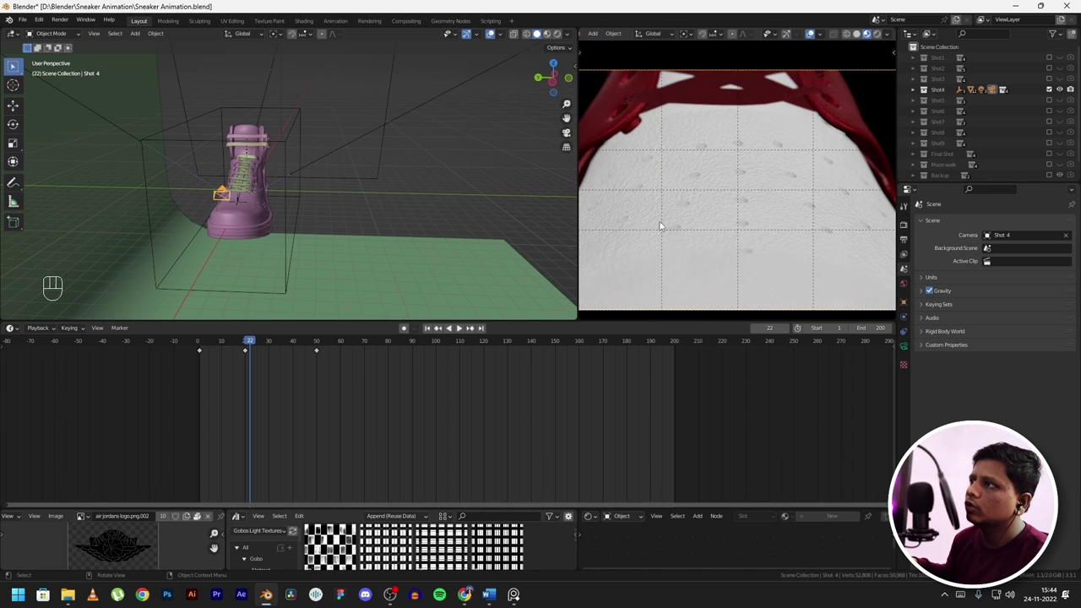
scroll(764, 173, "down", 3)
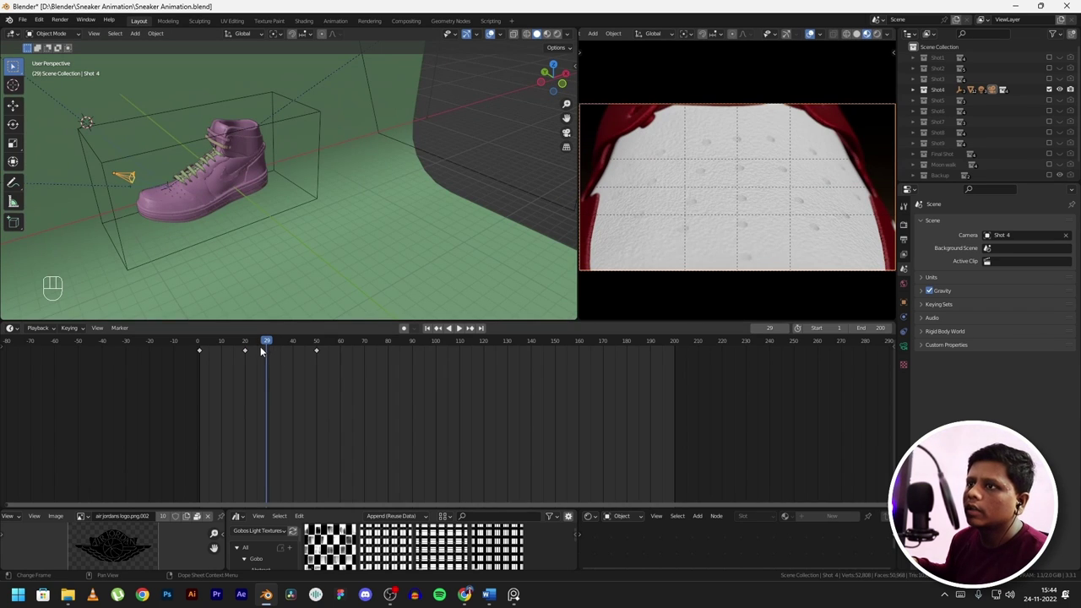
- Advance Shot 4 to frame 50 and inspect the camera's end position among the laces
key("space")
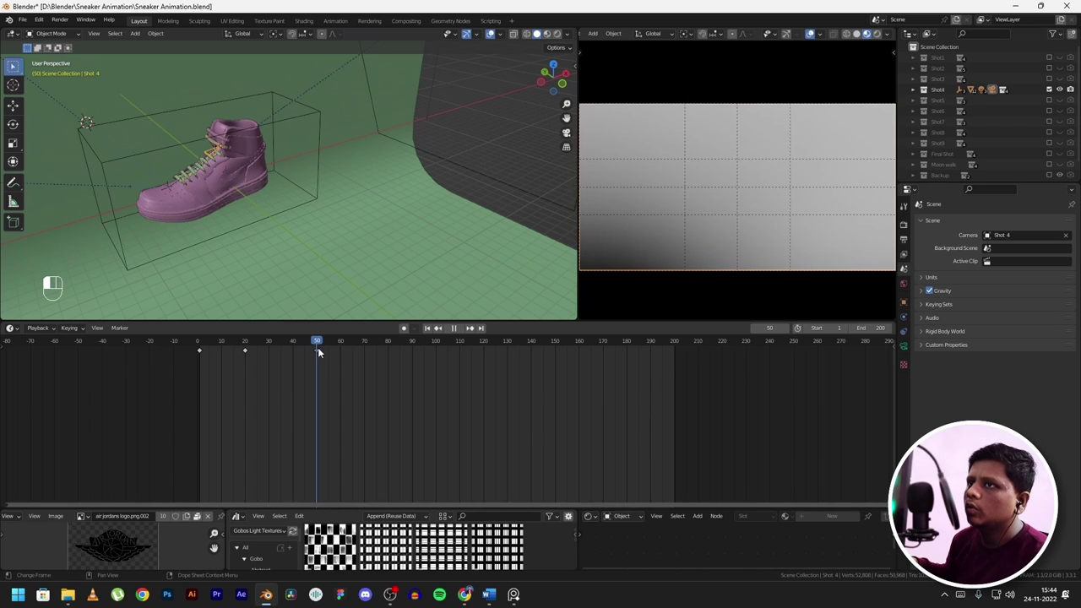
key("space")
mouse_move(253, 194)
middle_mouse_down()
mouse_move(204, 152)
mouse_move(283, 196)
mouse_move(255, 204)
middle_mouse_up()
scroll(204, 152, "up", 4)
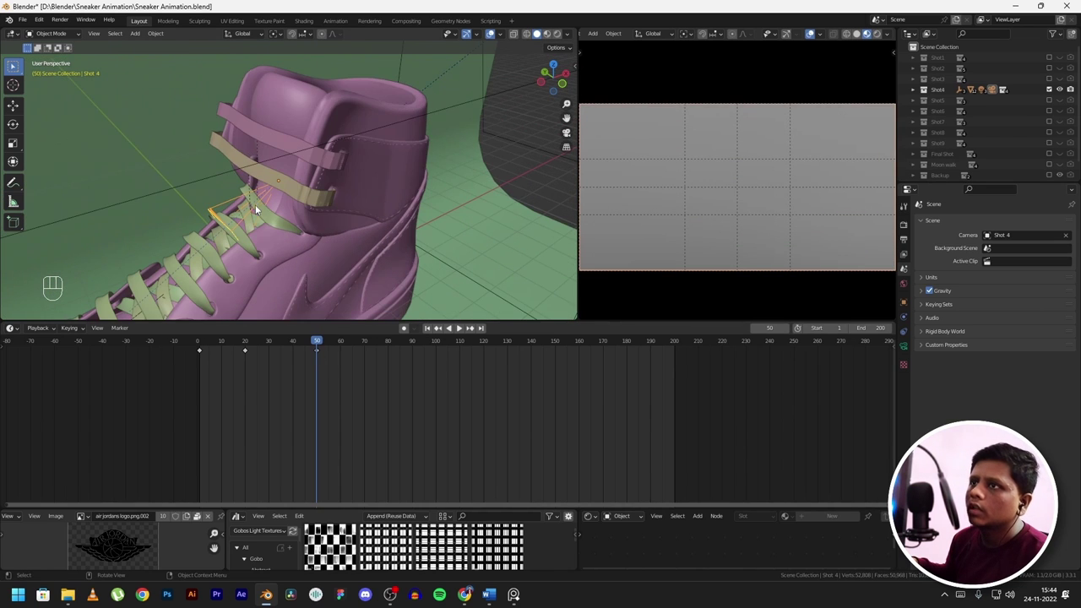
scroll(791, 181, "down", 2)
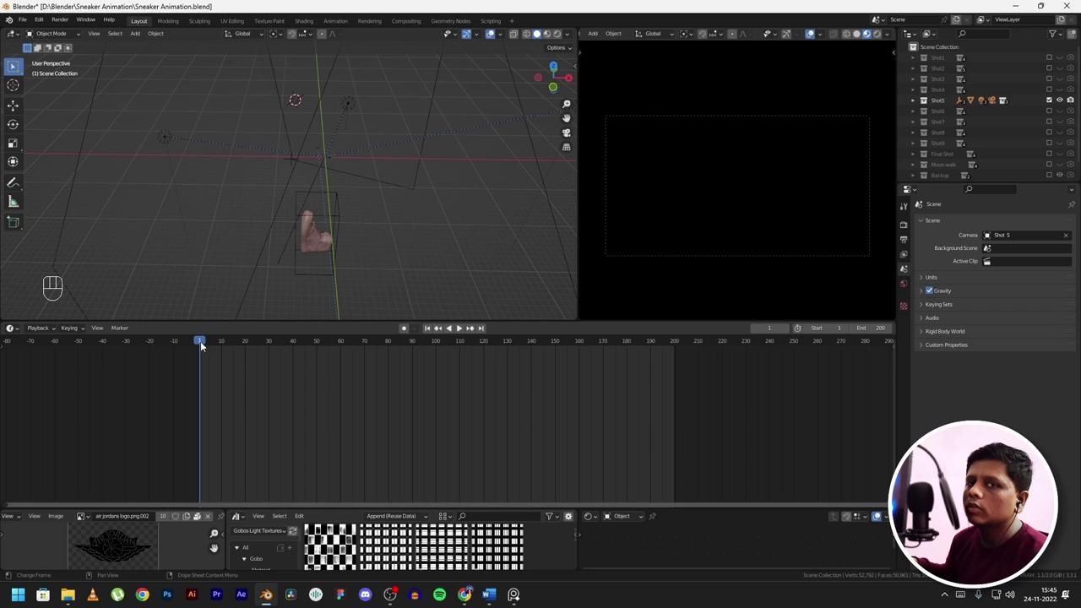
- Play Shot 5's sneaker rotation, scrub back to frame 5, and select the Controller.001 cube around the sneaker
key("space")
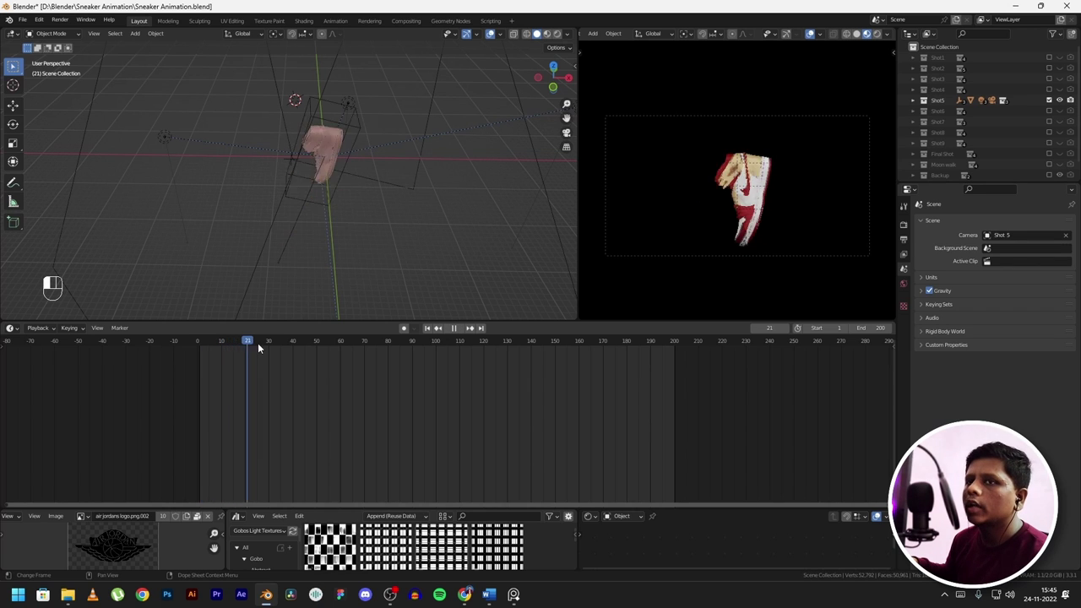
left_click_drag(258, 343, 209, 343)
key("space")
middle_click_drag(321, 151, 359, 183)
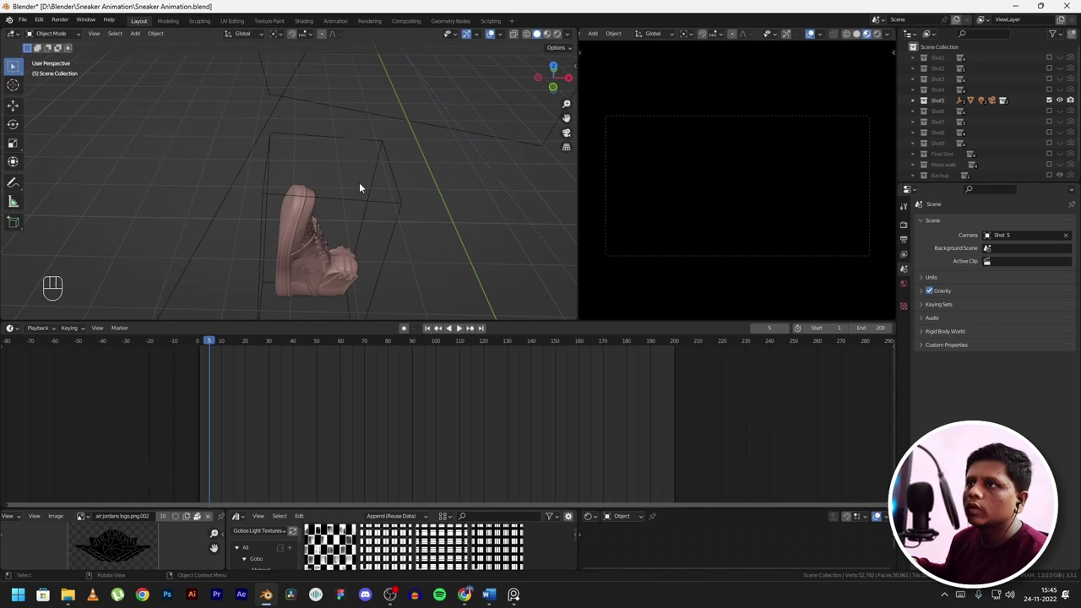
left_click(368, 204)
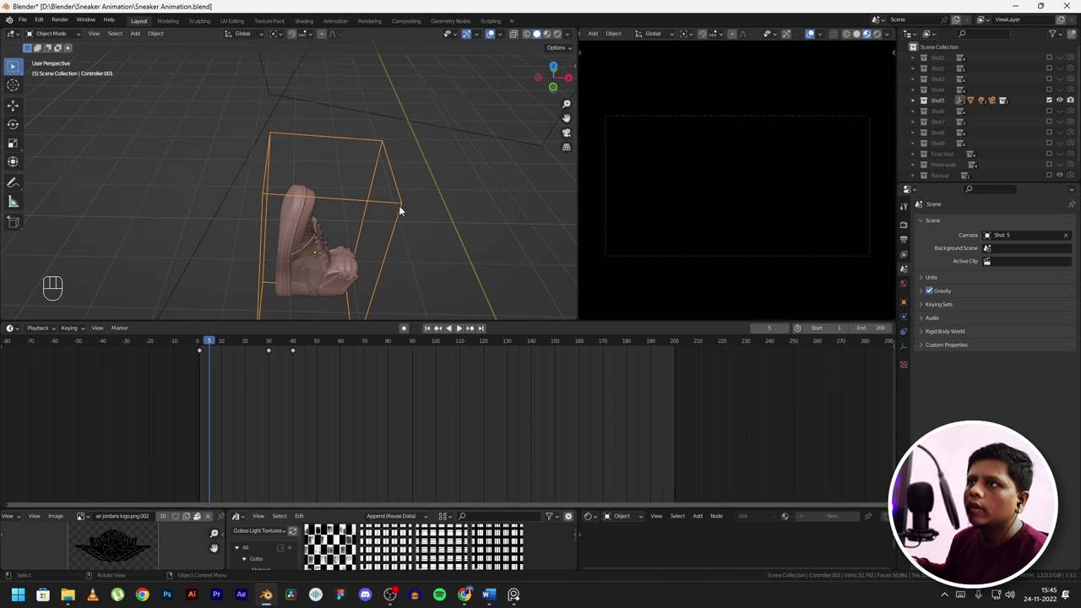
- Add a cube empty at the 3D cursor and scale it up to about 6 times its size
left_click(434, 198)
key("shift+a")
mouse_move(434, 199)
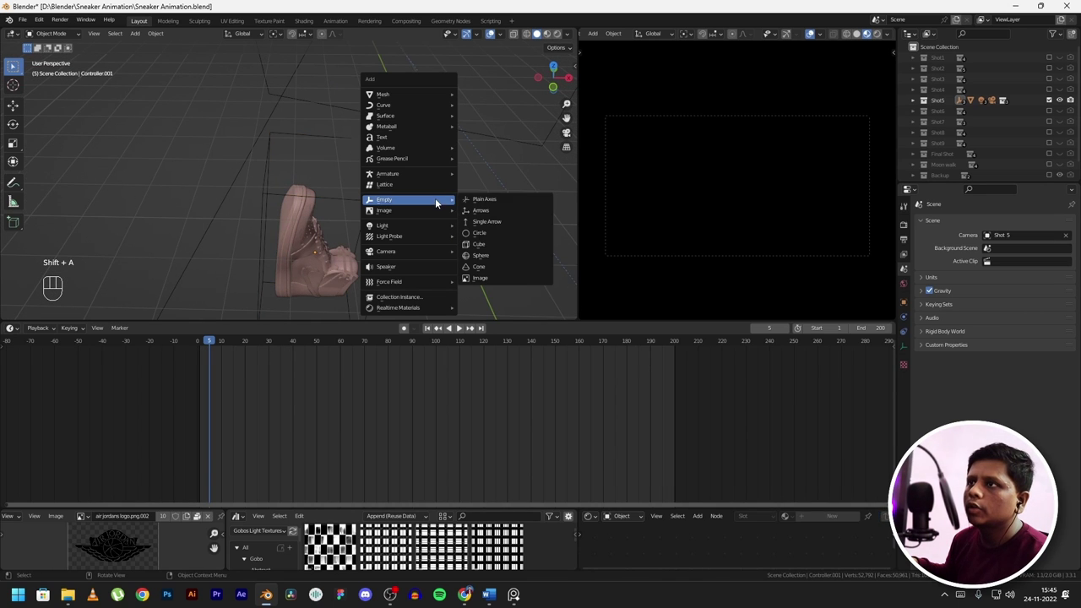
left_click(475, 245)
key("s")
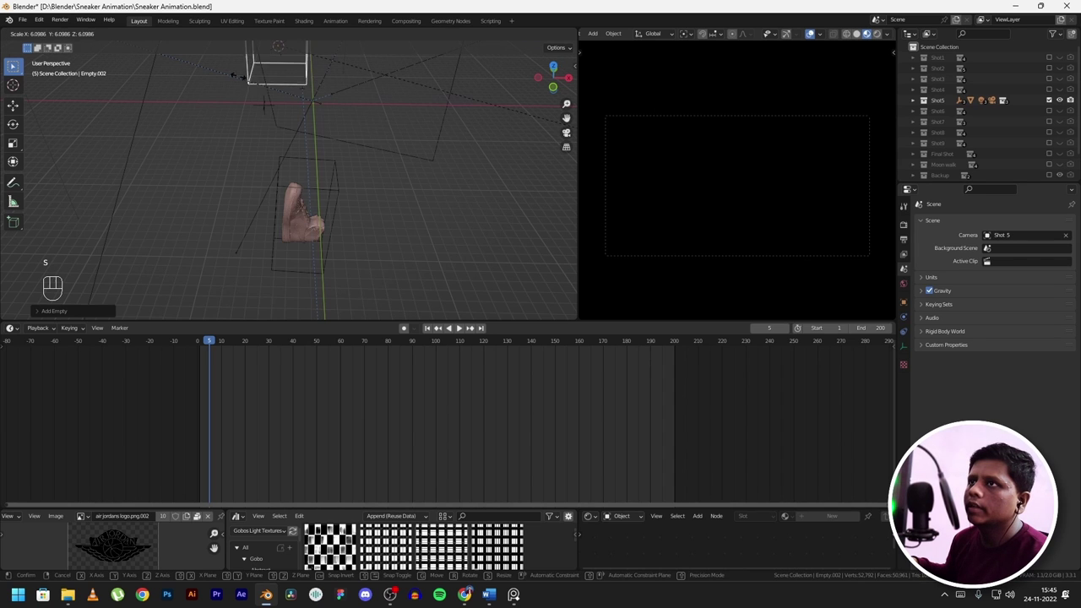
left_click(456, 158)
middle_click_drag(457, 158, 340, 115)
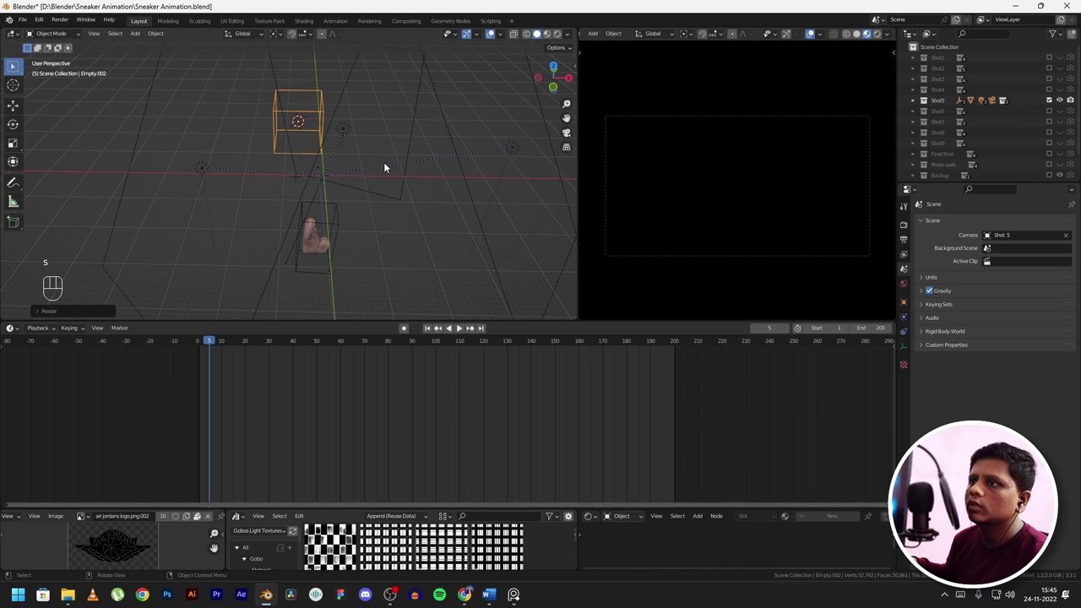
- Delete the newly added cube empty above the sneaker
key("Delete")
middle_click_drag(343, 267, 389, 263)
scroll(338, 203, "up", 5)
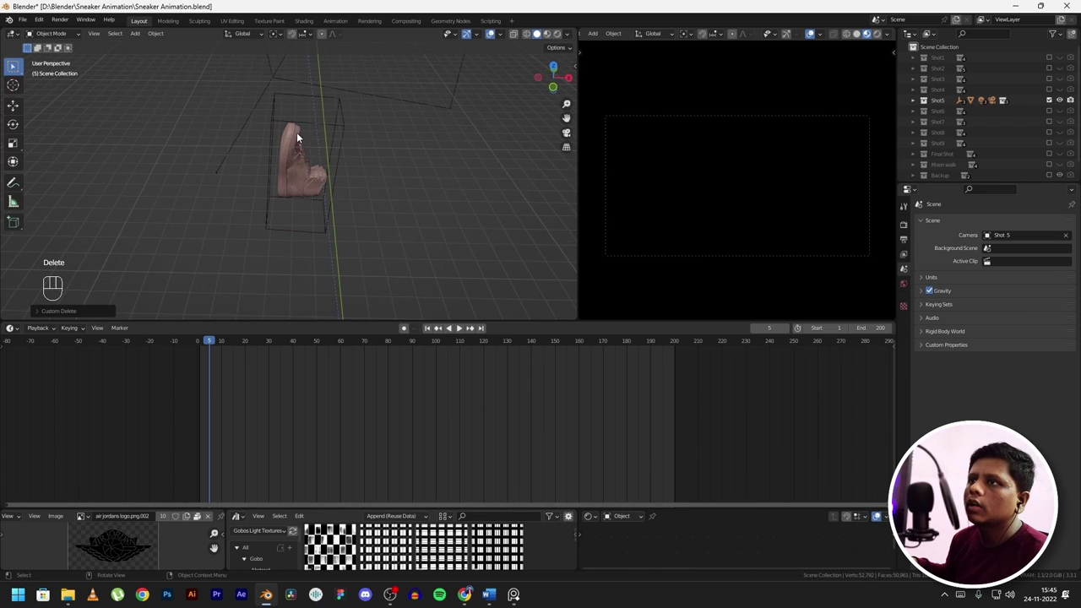
middle_click_drag(296, 138, 364, 143)
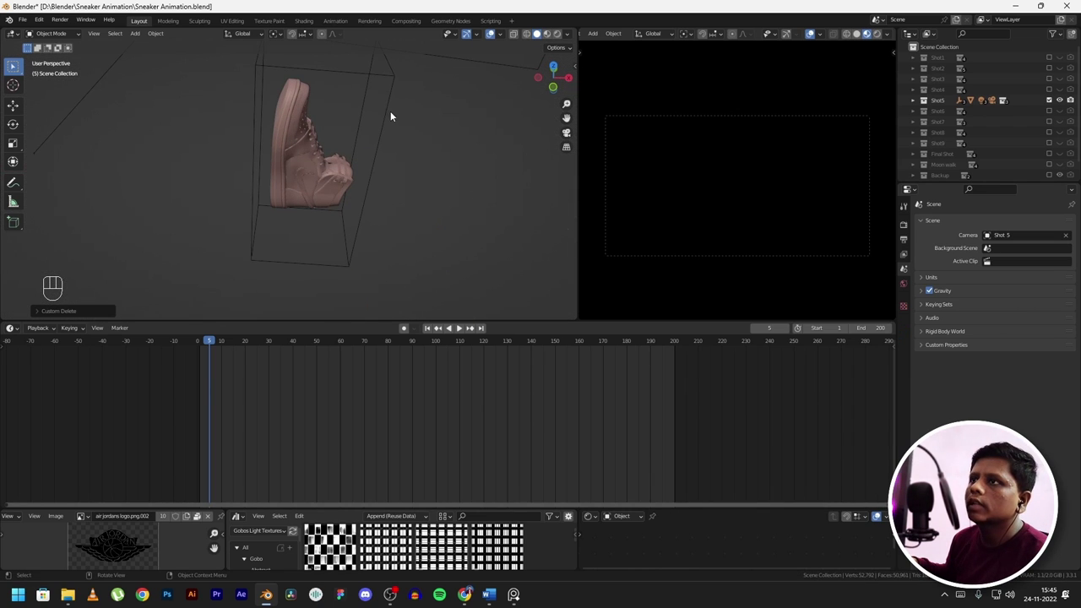
- Parent the sneaker to the Controller.001 cube that surrounds it
left_click(295, 123)
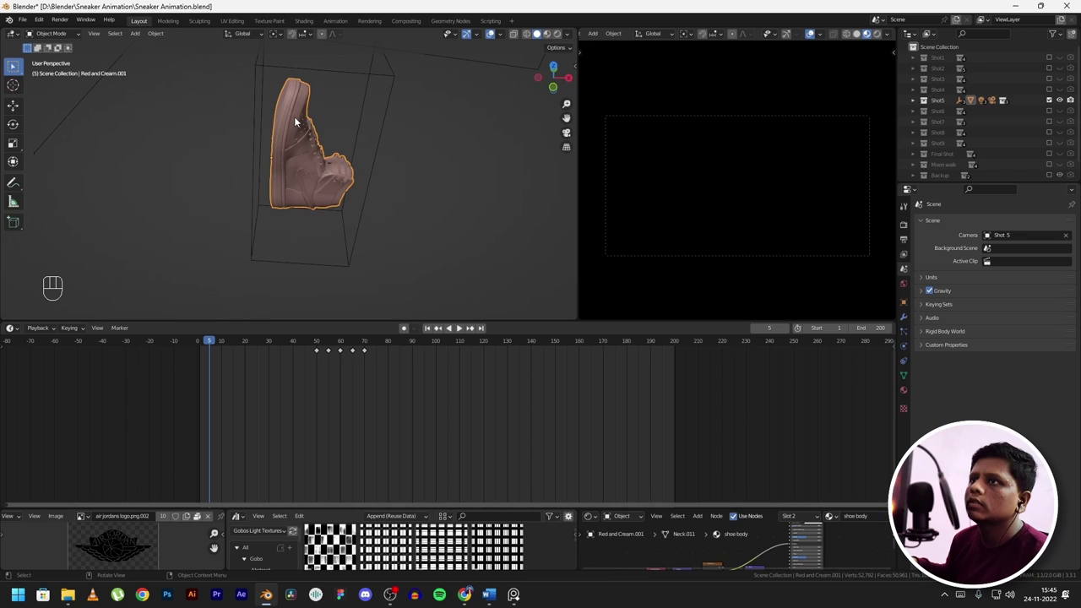
left_click(389, 106, "shift")
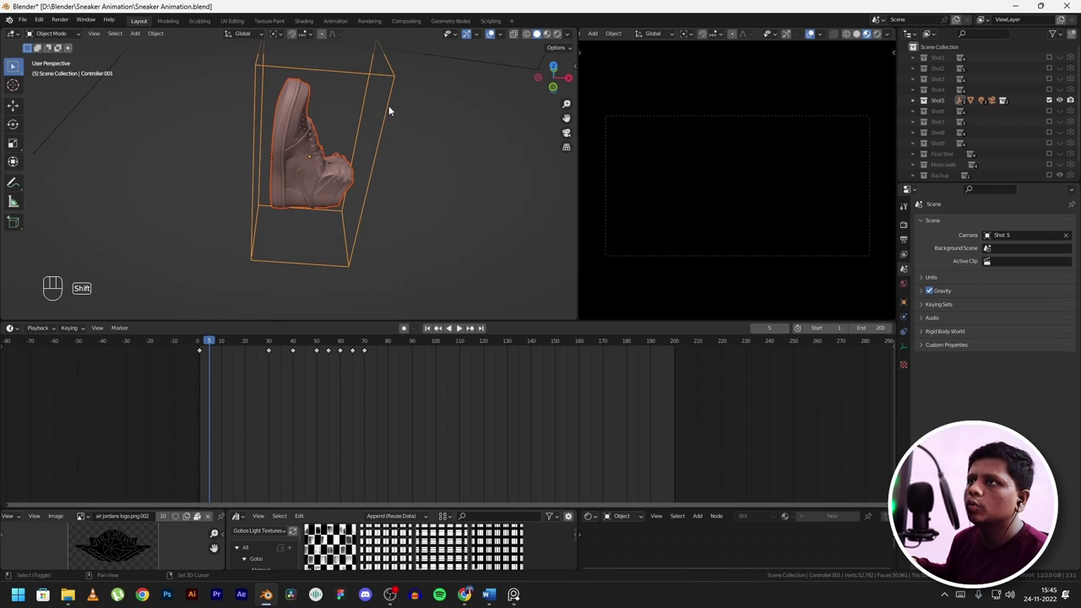
key("ctrl+p")
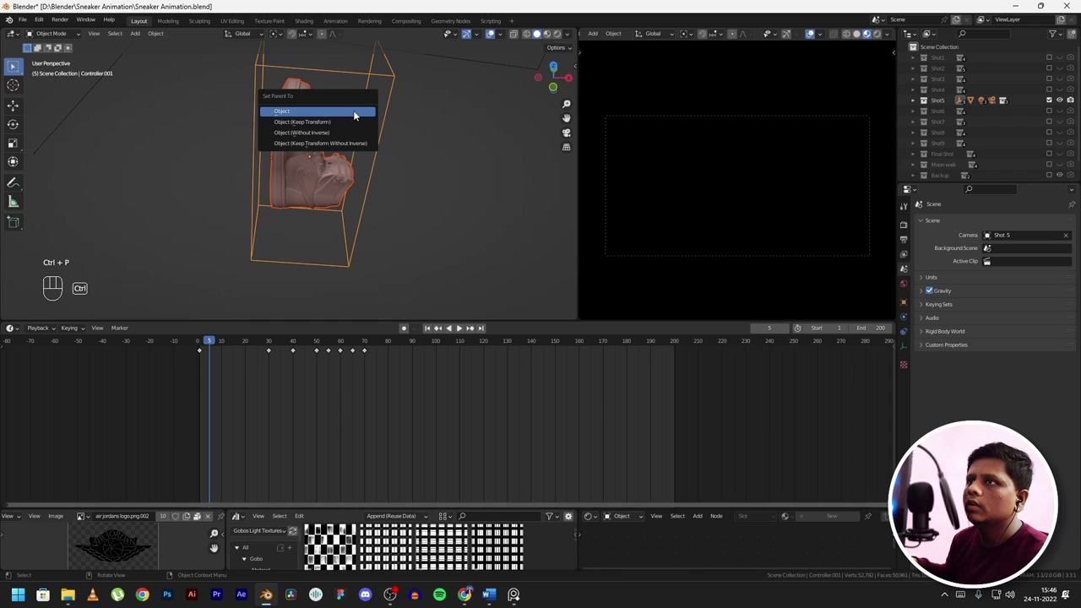
left_click(308, 125)
middle_click_drag(308, 125, 435, 145)
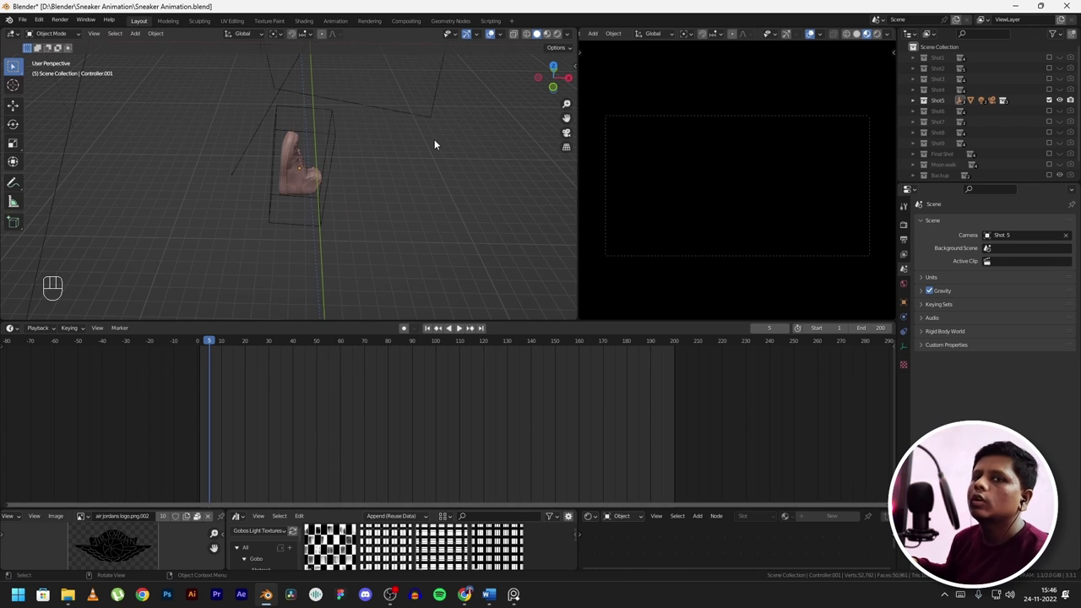
- Try moving the Controller.001 cube upward to test whether the sneaker follows it
left_click(333, 133)
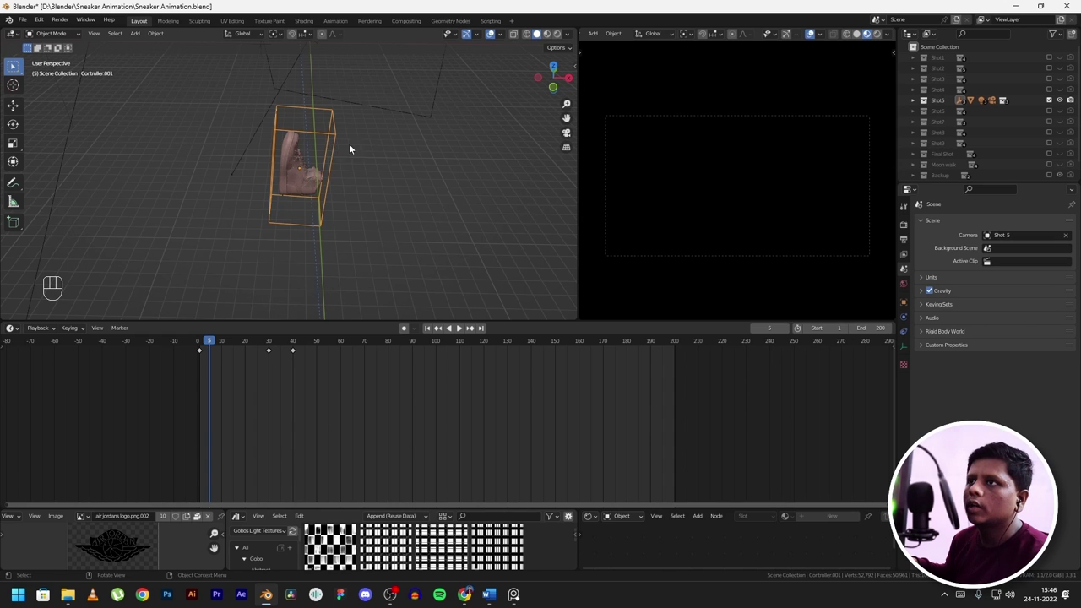
key("g")
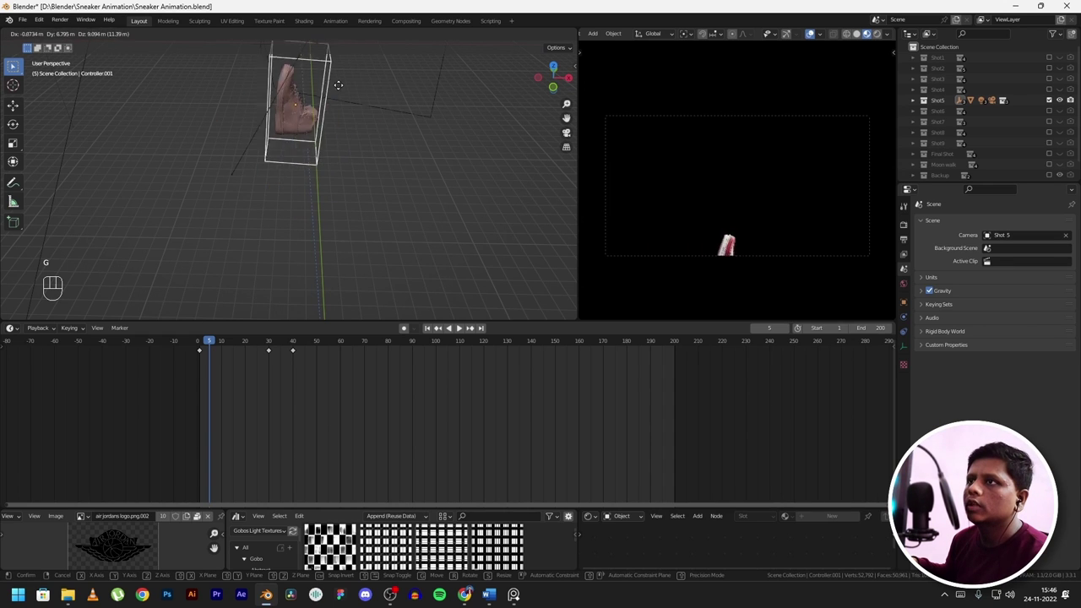
left_click(365, 167)
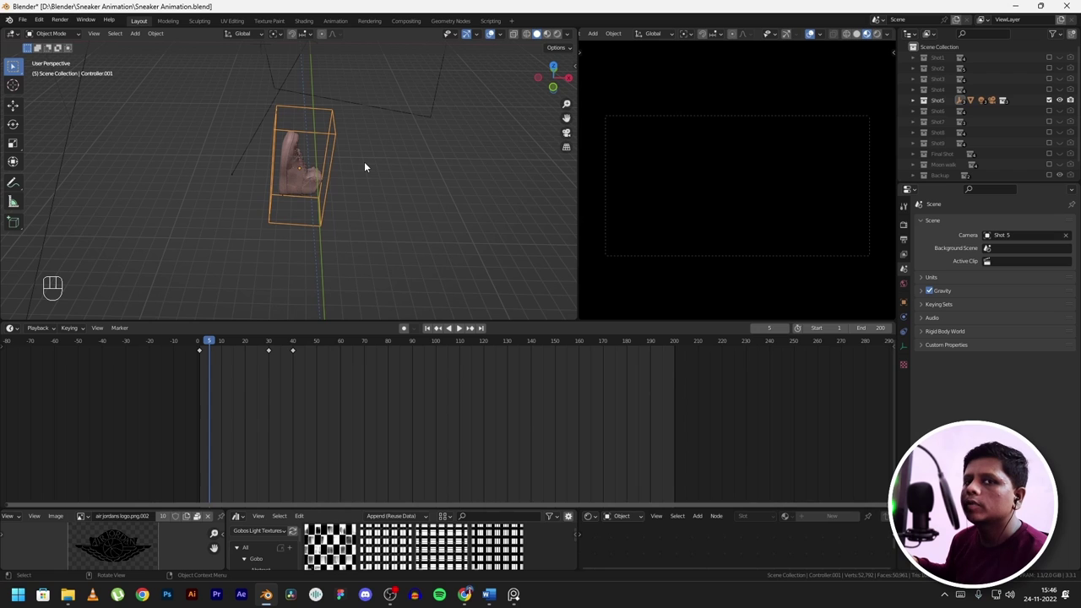
- Scrub Shot 5 from its start to frame 39 to examine the keyframed rise and rotation of Controller.001
key("Down")
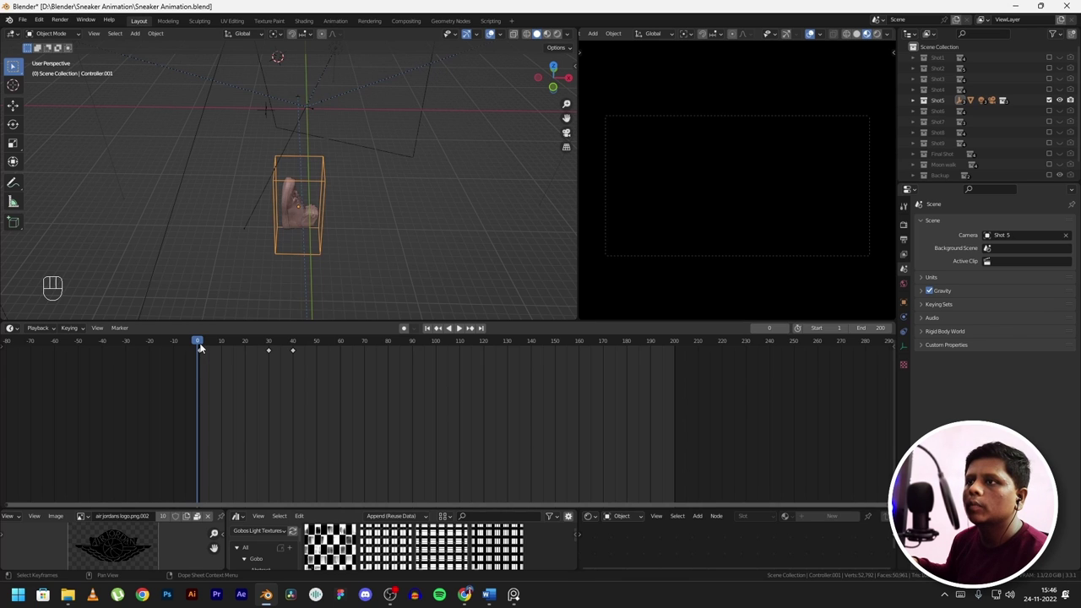
left_click(244, 352)
key("space")
key("Escape")
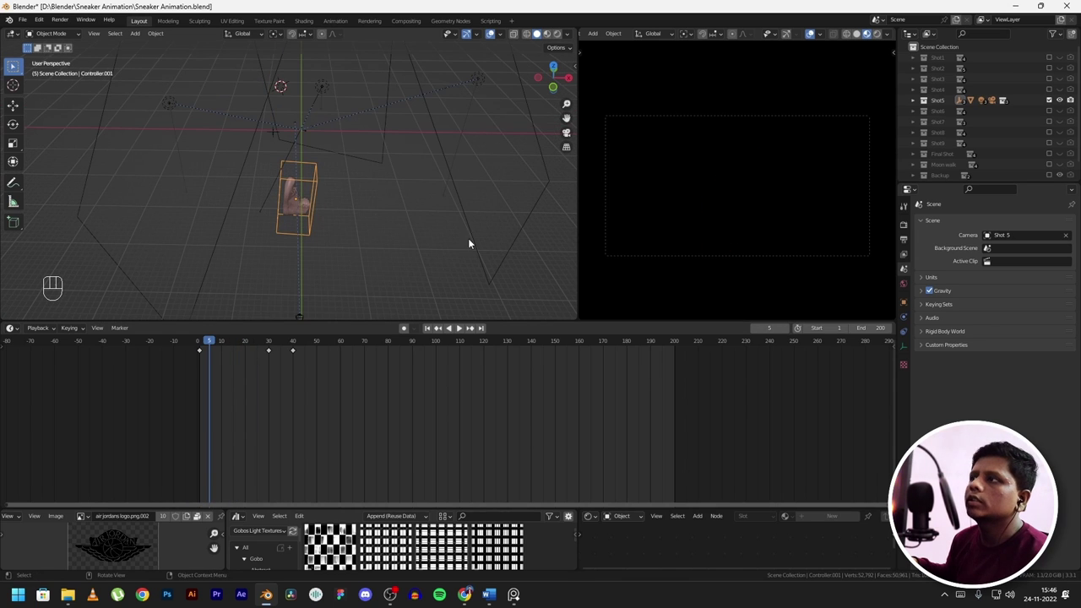
left_click(200, 340)
left_click_drag(200, 341, 291, 353)
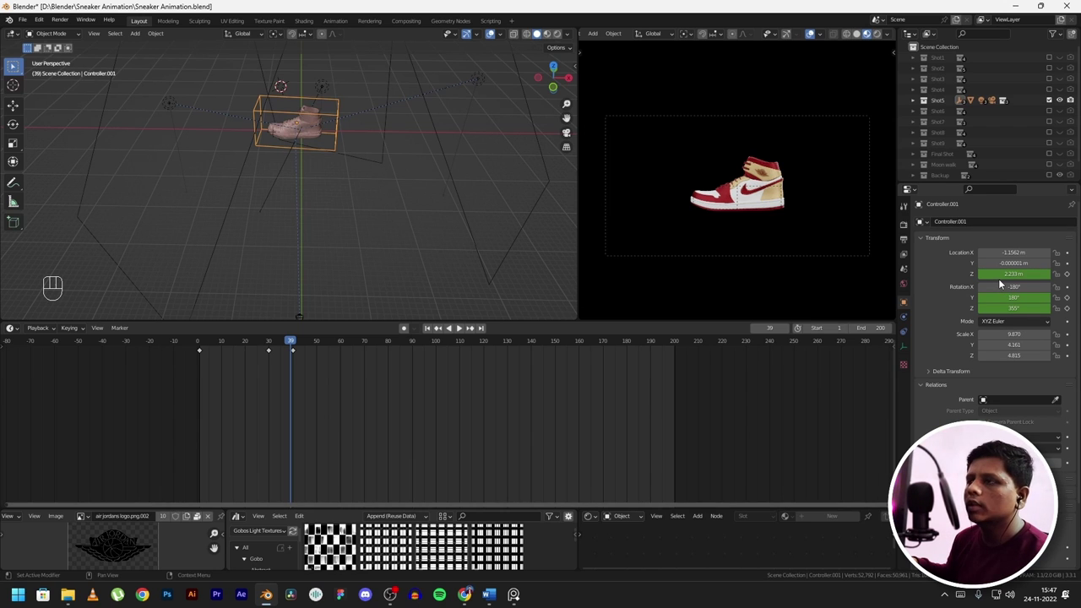
- Replay Shot 5 from the start to frame 48 while comparing Controller.001's animated location and rotation values
left_click(201, 340)
key("space")
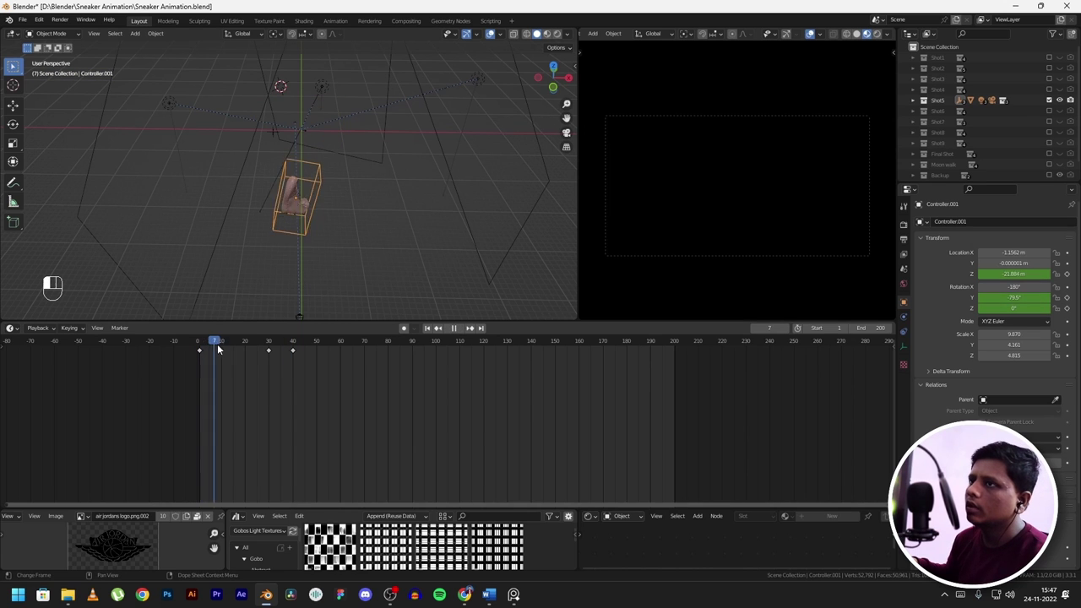
left_click_drag(217, 349, 314, 354)
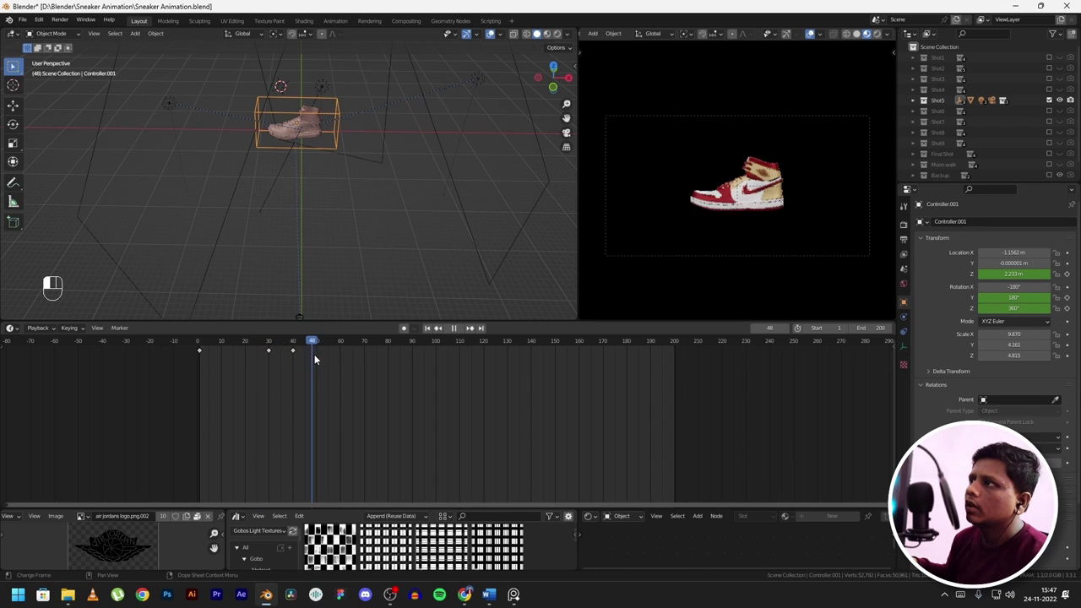
- Select the Shot 5 camera and examine the Thirds and Center composition guides in its viewport display settings
left_click(914, 100)
left_click(956, 133)
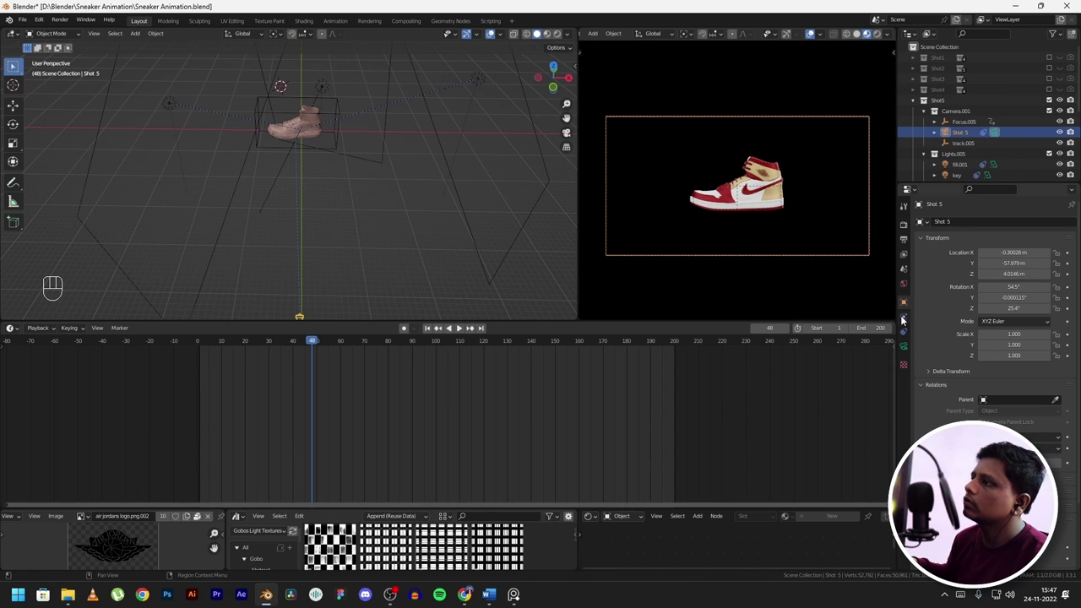
left_click(906, 347)
scroll(955, 313, "down", 6)
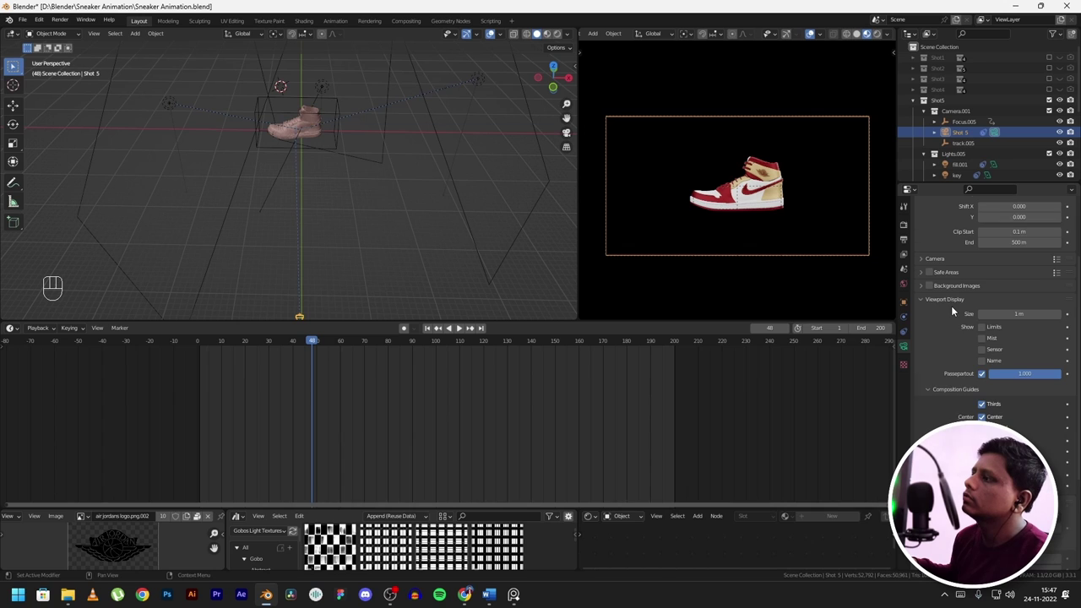
scroll(950, 308, "up", 3)
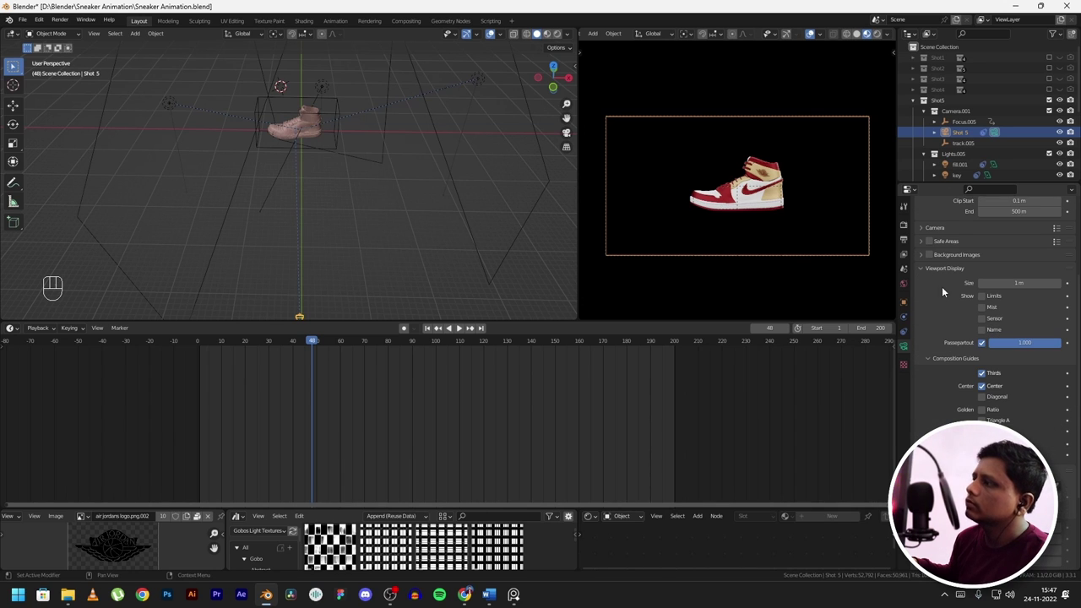
left_click(927, 358)
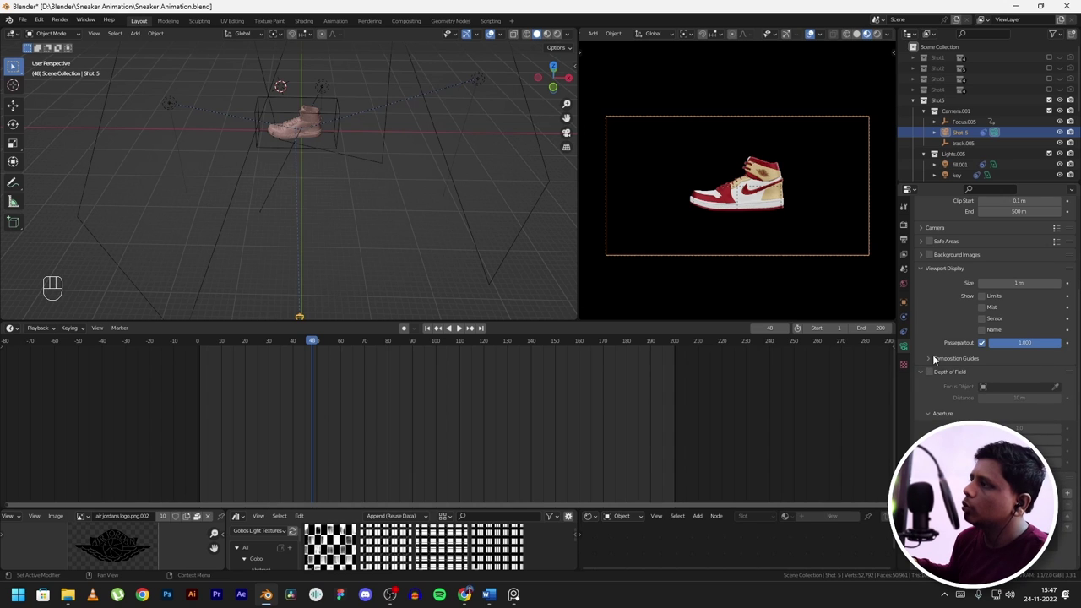
left_click(929, 358)
scroll(938, 359, "down", 2)
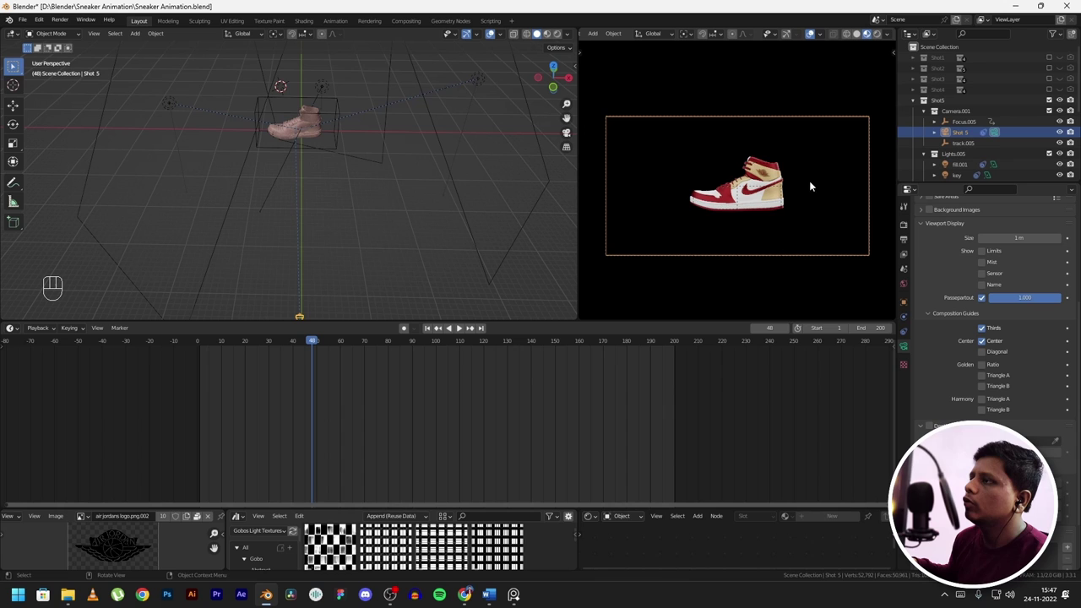
- Switch the camera view to solid shading and check the sneaker's framing against the composition guides
left_click(855, 35)
scroll(823, 157, "up", 2)
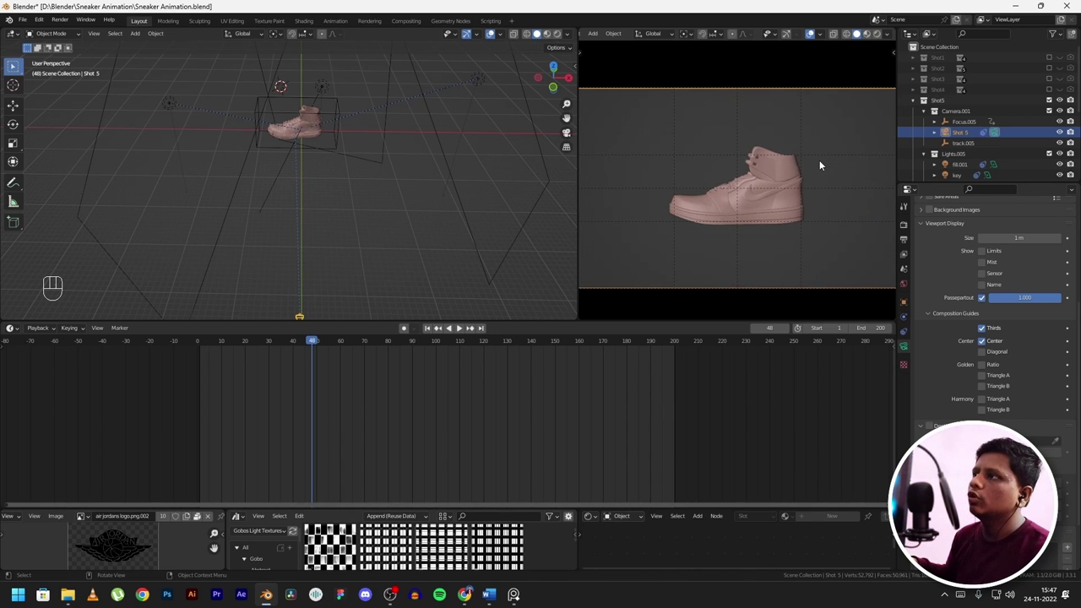
scroll(819, 159, "down", 2)
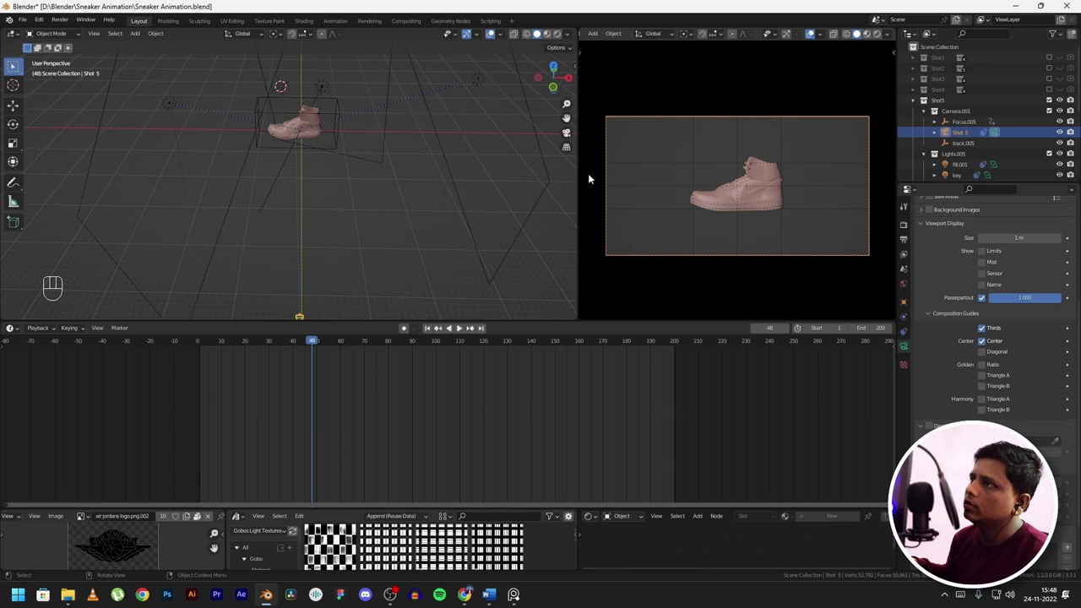
scroll(807, 220, "up", 1)
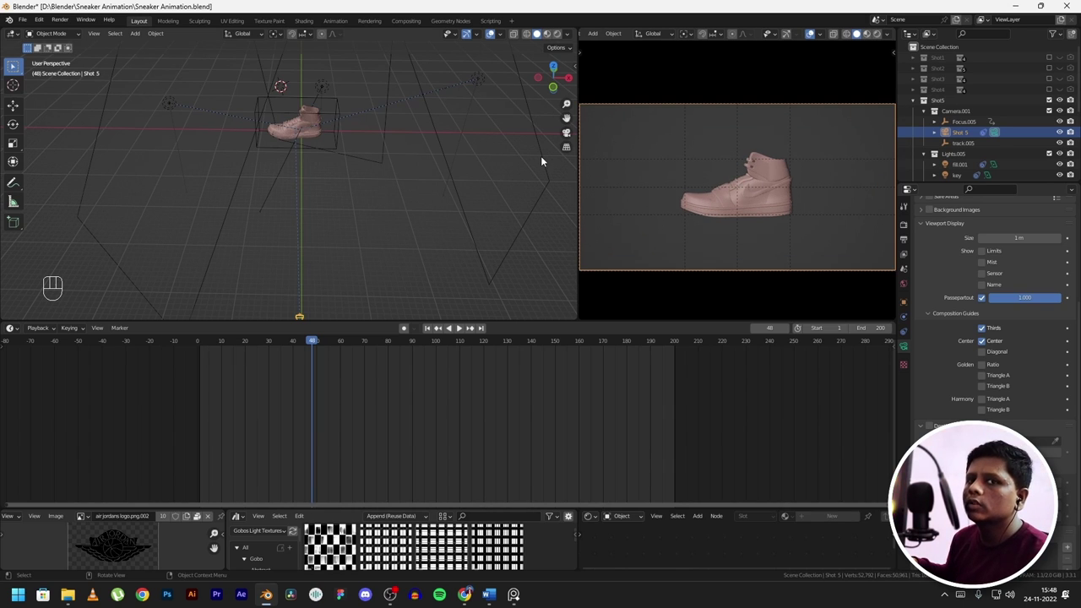
scroll(815, 139, "down", 1)
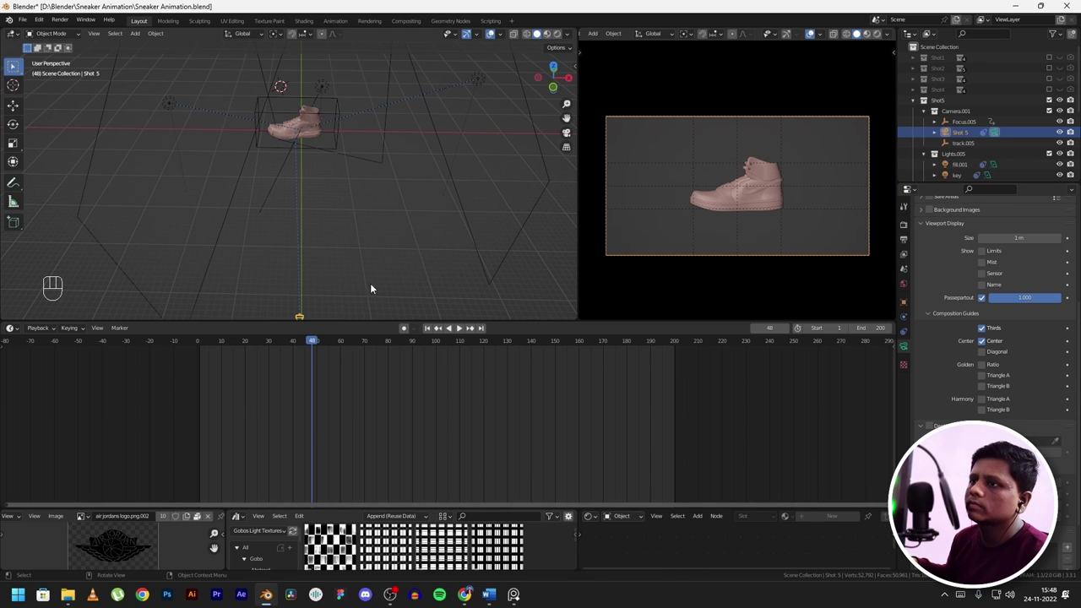
- Scrub Shot 5 from frame 48 to frame 74 to examine the sneaker's twisting motion
mouse_move(313, 344)
left_mouse_down()
mouse_move(211, 347)
mouse_move(324, 351)
left_mouse_up()
key("space")
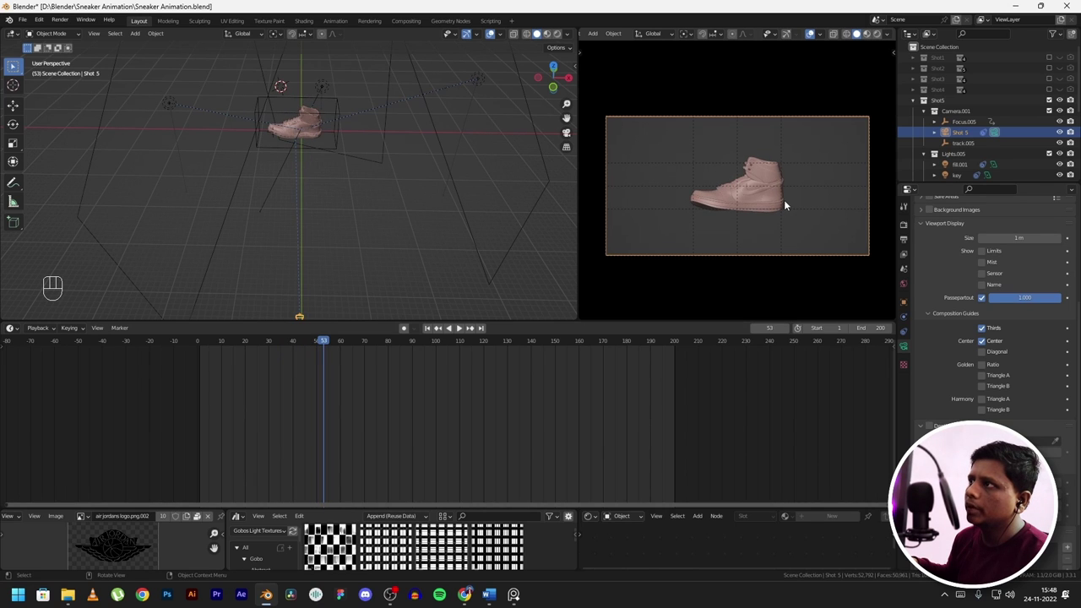
key("space")
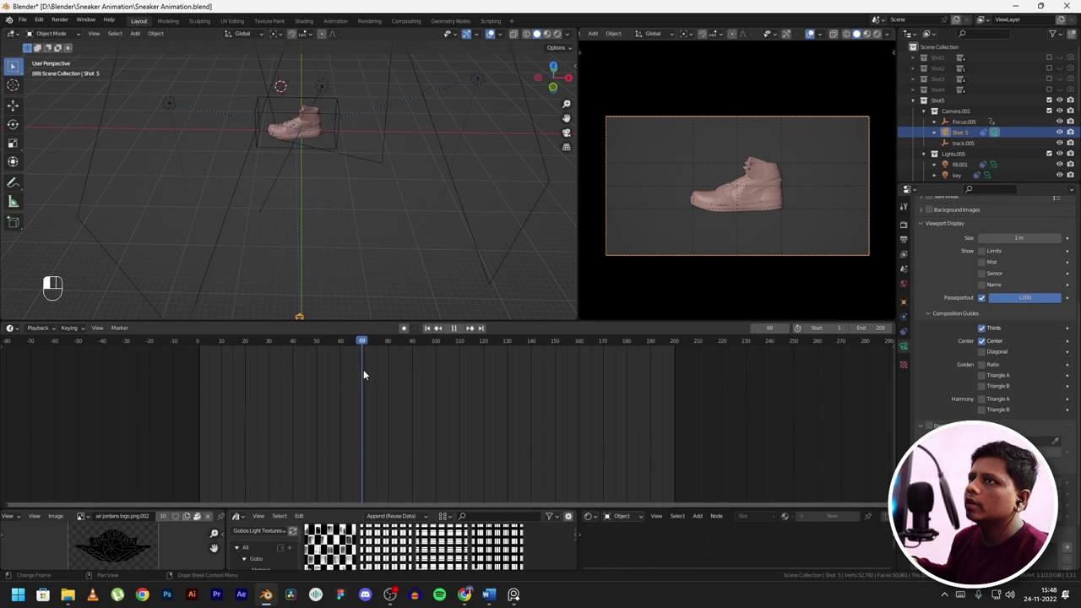
key("space")
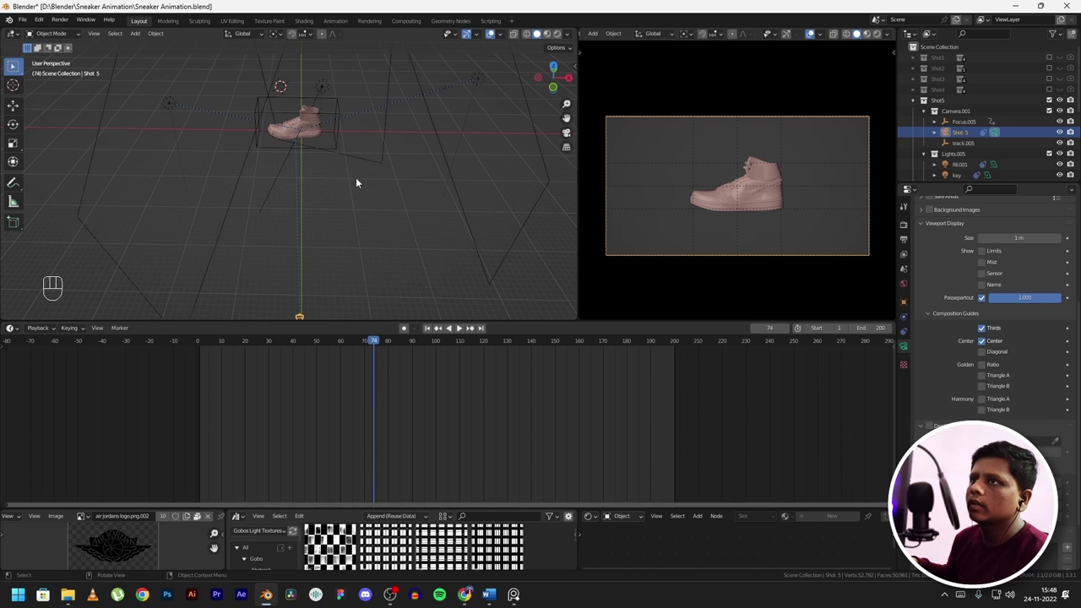
- Select the sneaker at frame 50, show its Simple Deform modifier, and point out Simple Deform among the available deform modifiers
middle_click_drag(355, 178, 361, 232, "alt+shift")
scroll(363, 229, "up", 2)
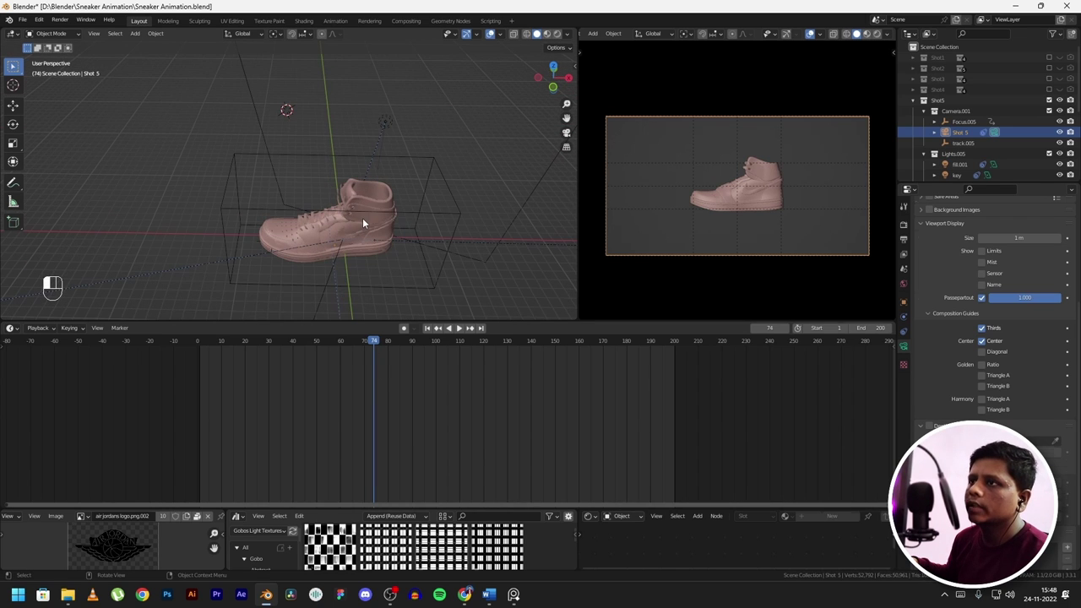
left_click(363, 218)
left_click_drag(369, 333, 317, 333)
left_click(904, 317)
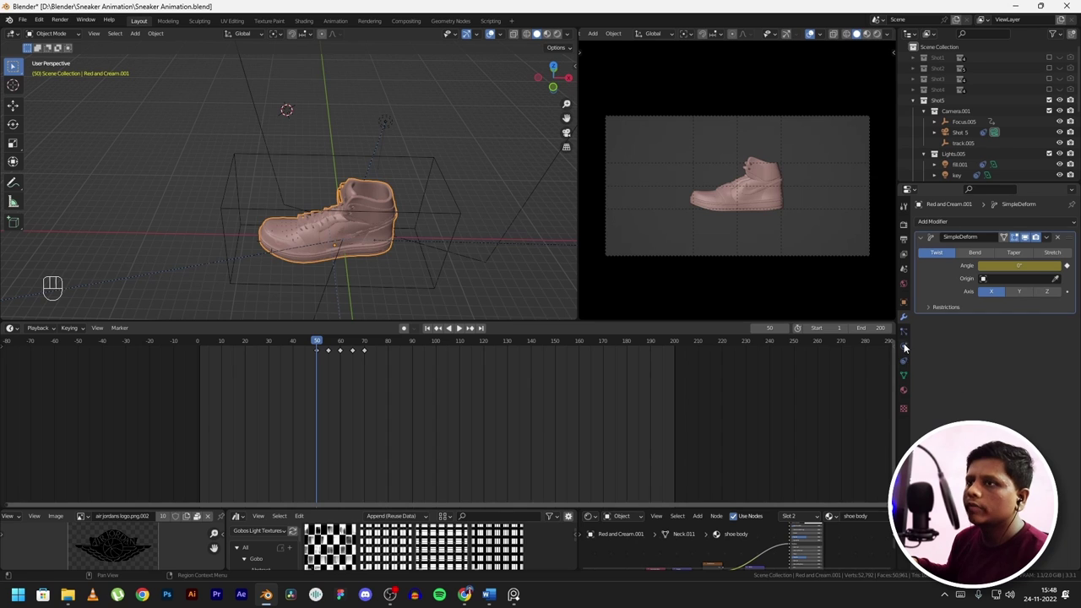
left_click(941, 223)
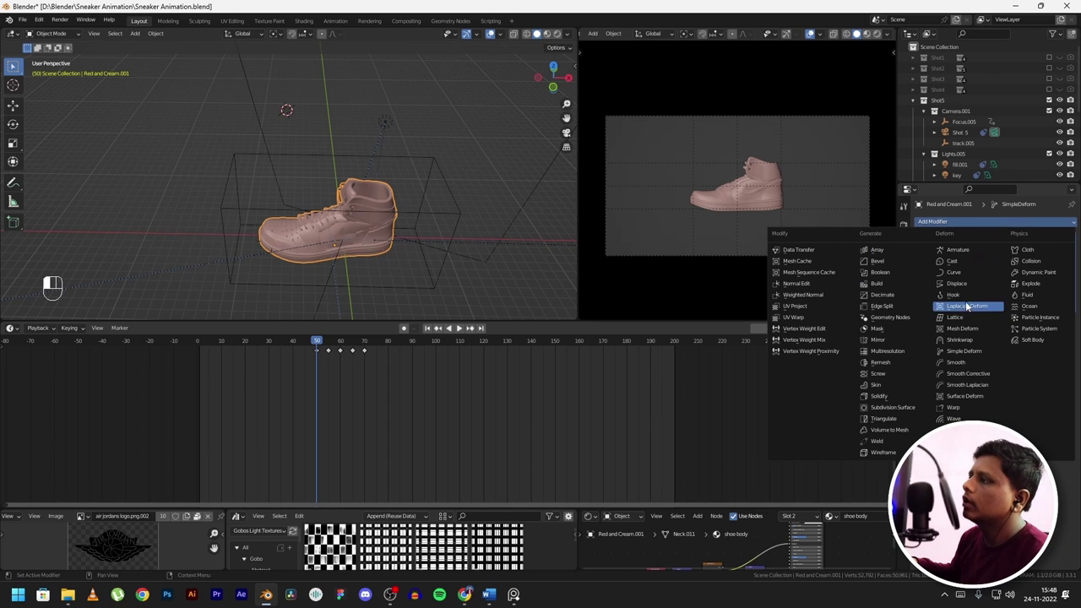
left_click(961, 351)
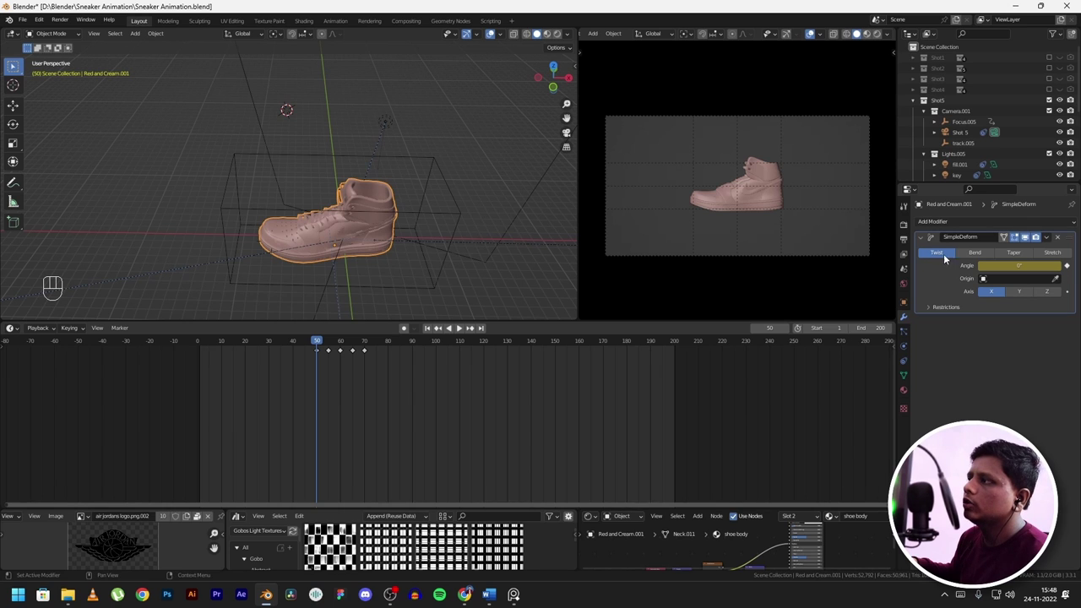
- Advance from frame 50 to 55 to inspect the Simple Deform twist angle, and return to frame 50
key("space")
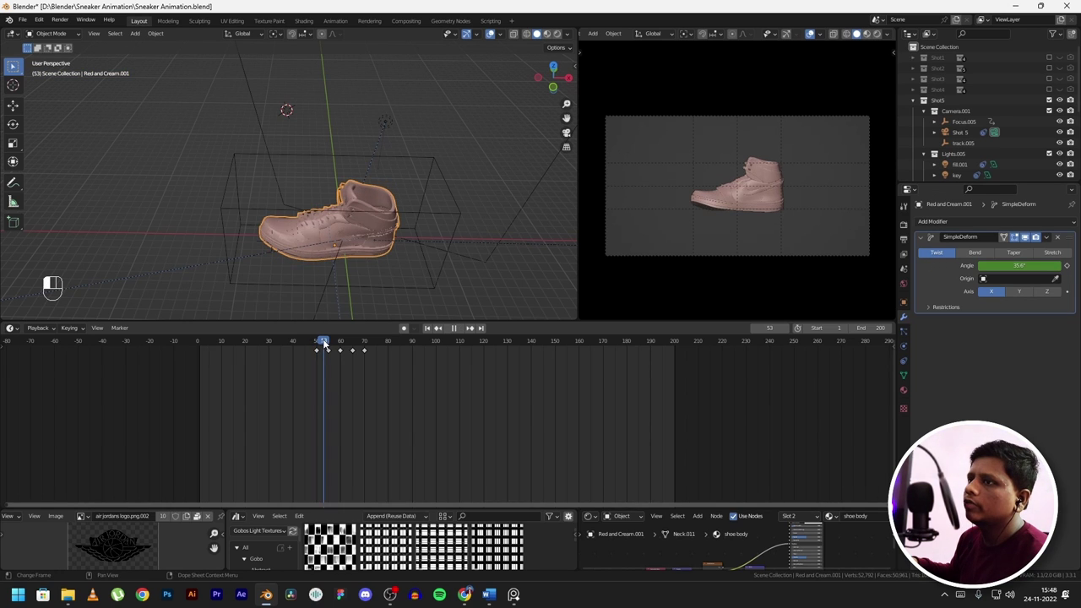
key("space")
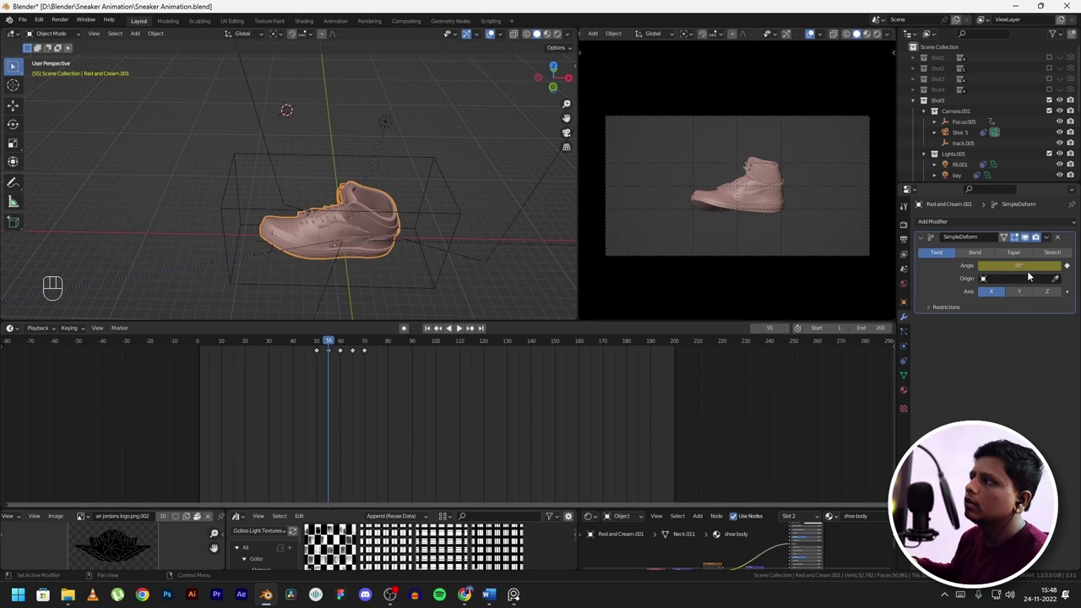
left_click(318, 341)
key("space")
- Switch the camera view to material preview and scrub to frame 60 to watch the sneaker twist and straighten
scroll(802, 170, "up", 2)
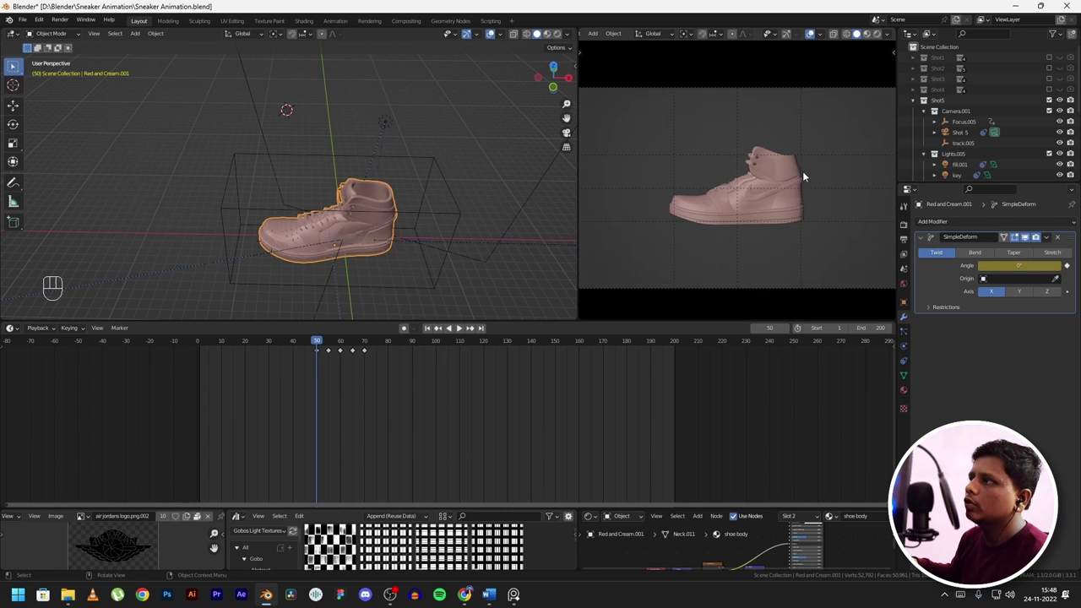
left_click(866, 34)
key("space")
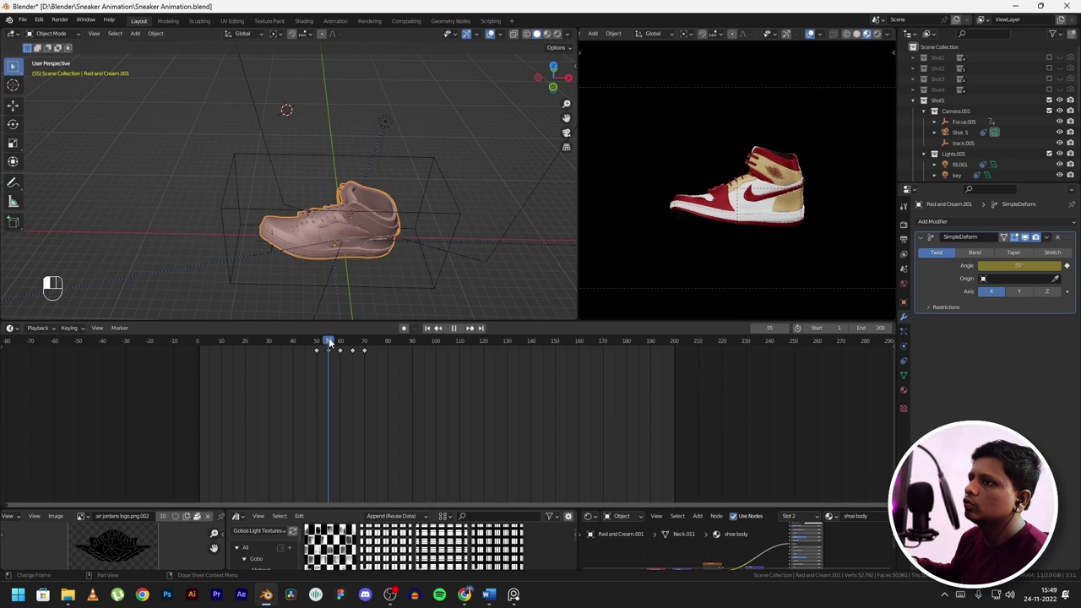
left_click_drag(328, 342, 340, 342)
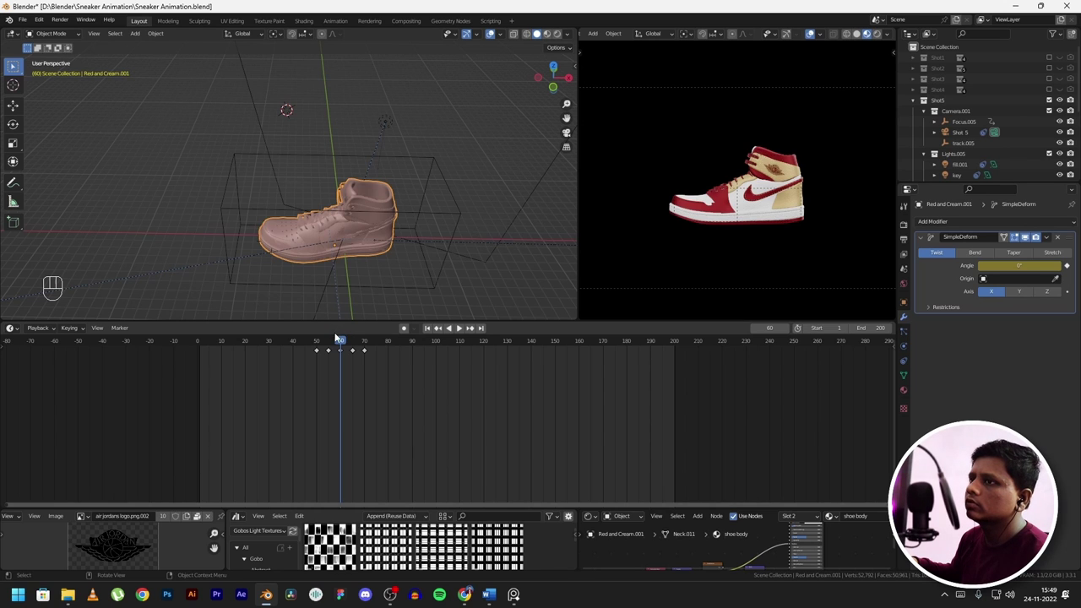
- Play Shot 5 from around frame 46 to watch the sneaker's twist in the wider view, and return to frame 0
left_click_drag(343, 342, 308, 349)
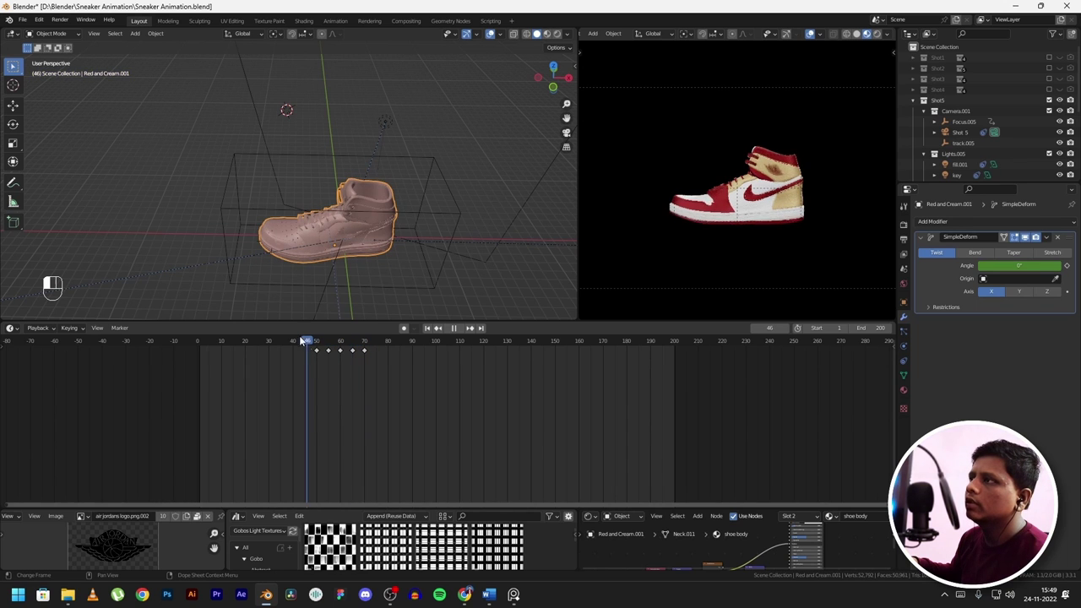
scroll(769, 199, "down", 2)
scroll(325, 180, "down", 3)
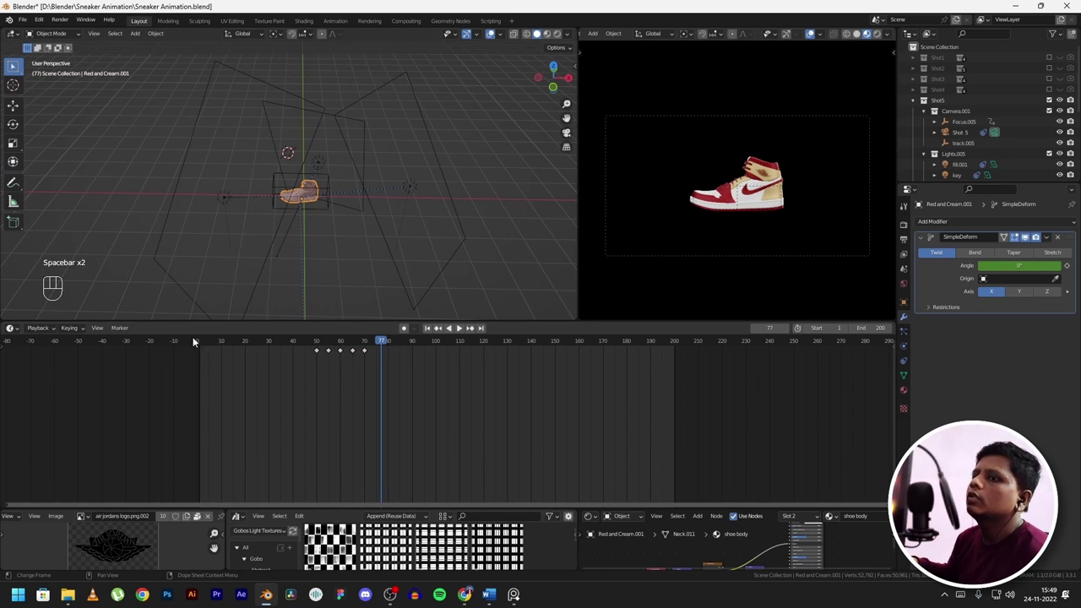
left_click_drag(201, 345, 195, 346)
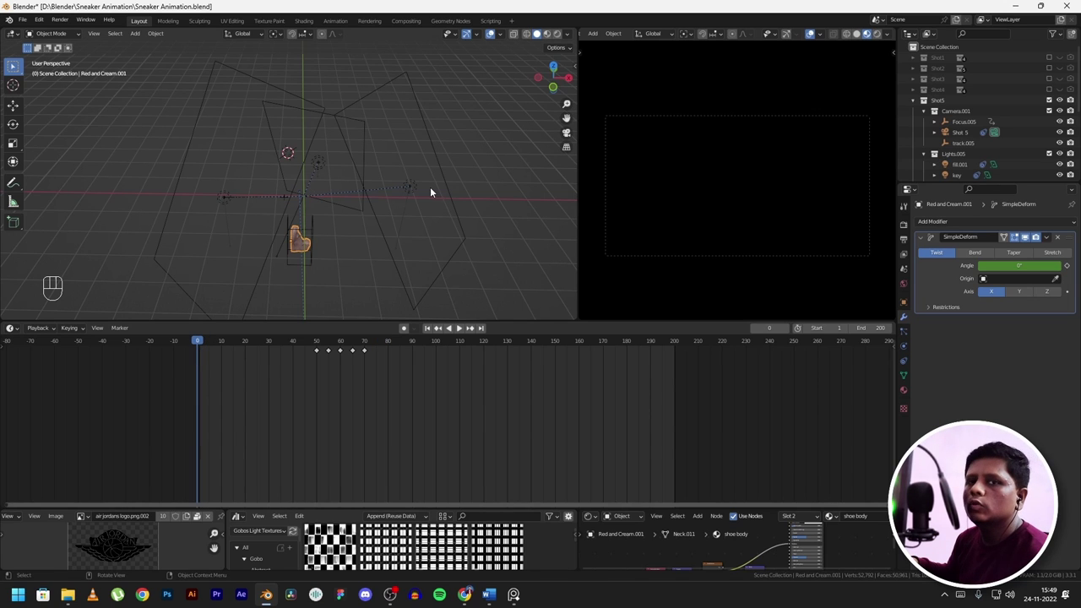
- Select the sneaker's controller empty and show all of its animation curves fitted in the Graph Editor
left_click(313, 269)
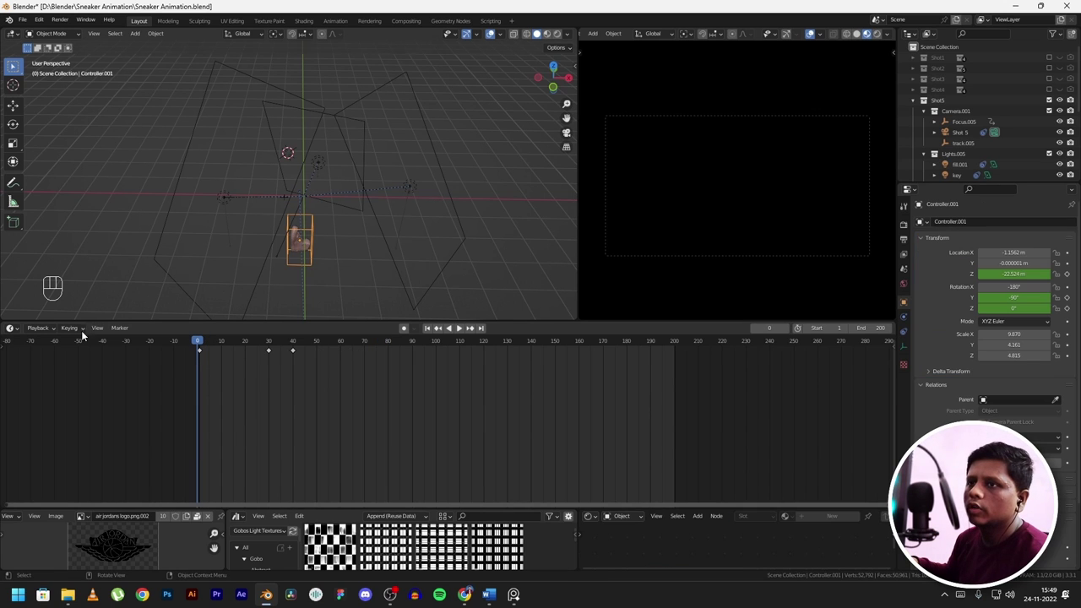
left_click(10, 328)
left_click(184, 379)
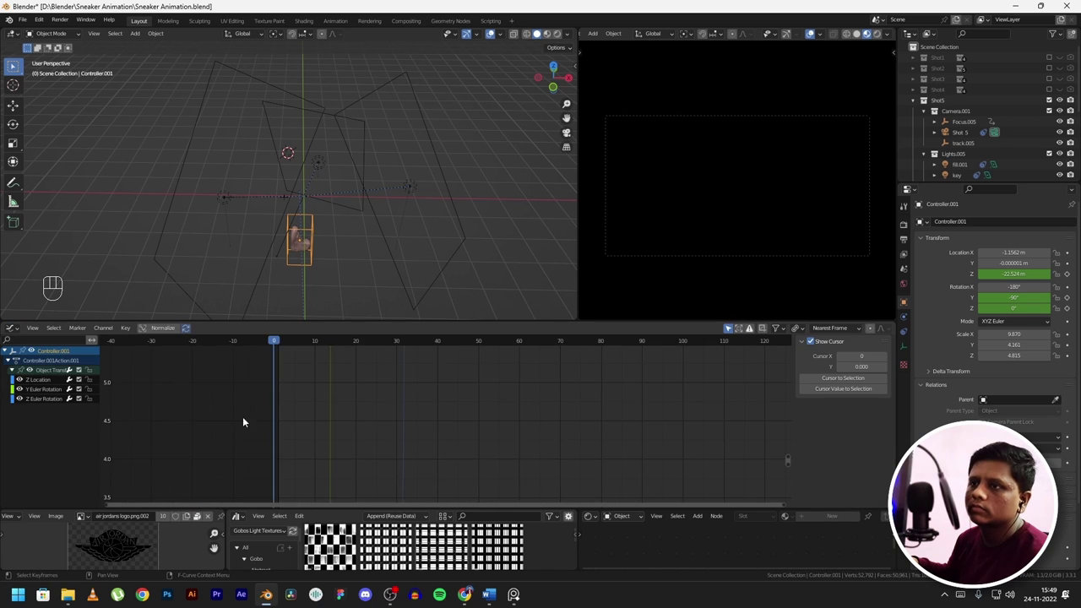
middle_click_drag(301, 277, 299, 205)
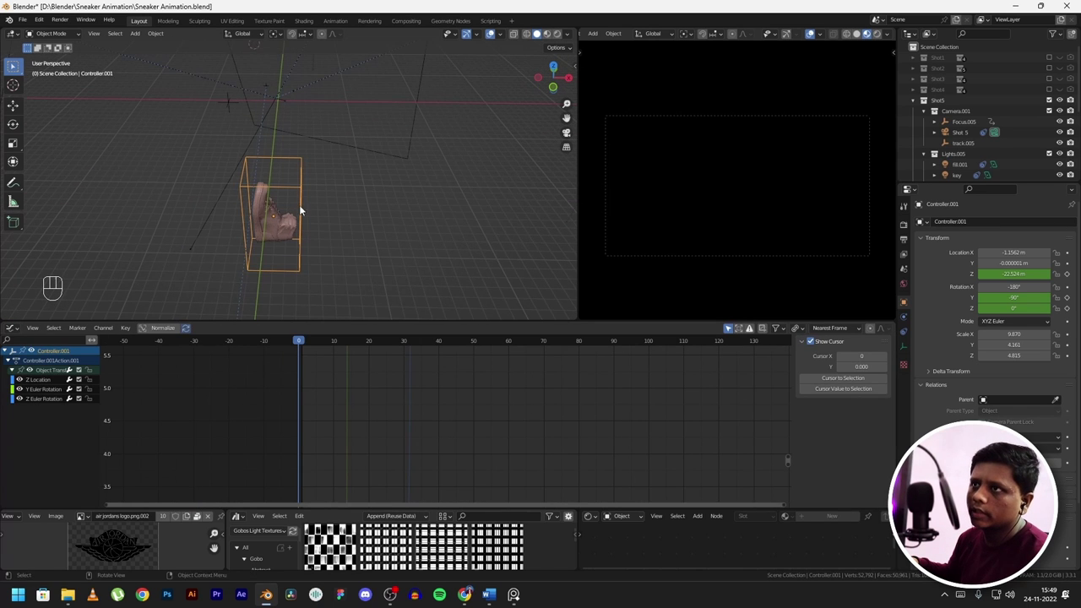
left_click(43, 380)
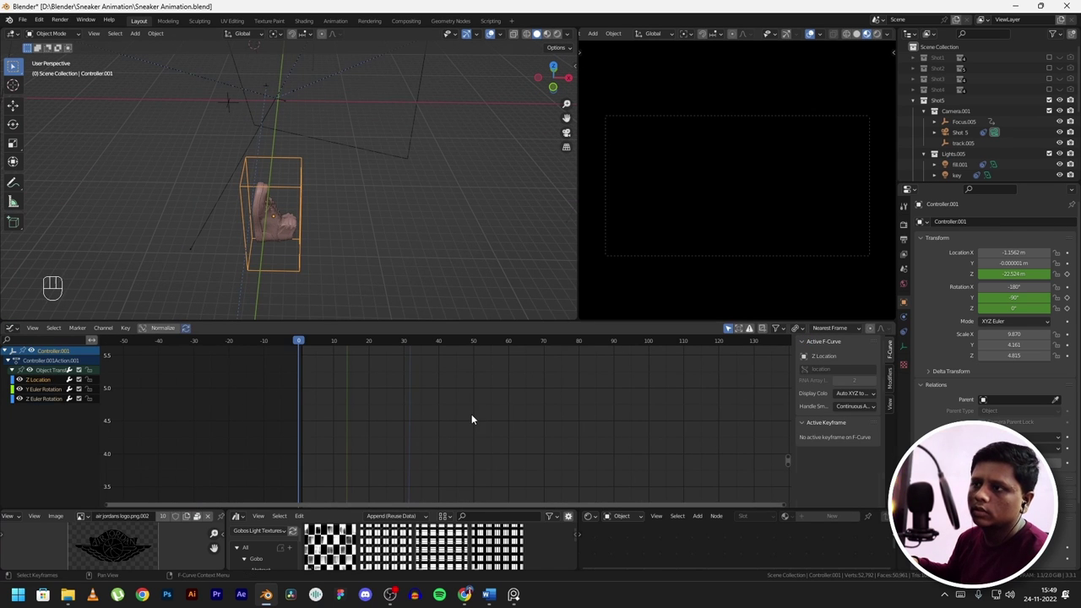
key("a")
key("Home")
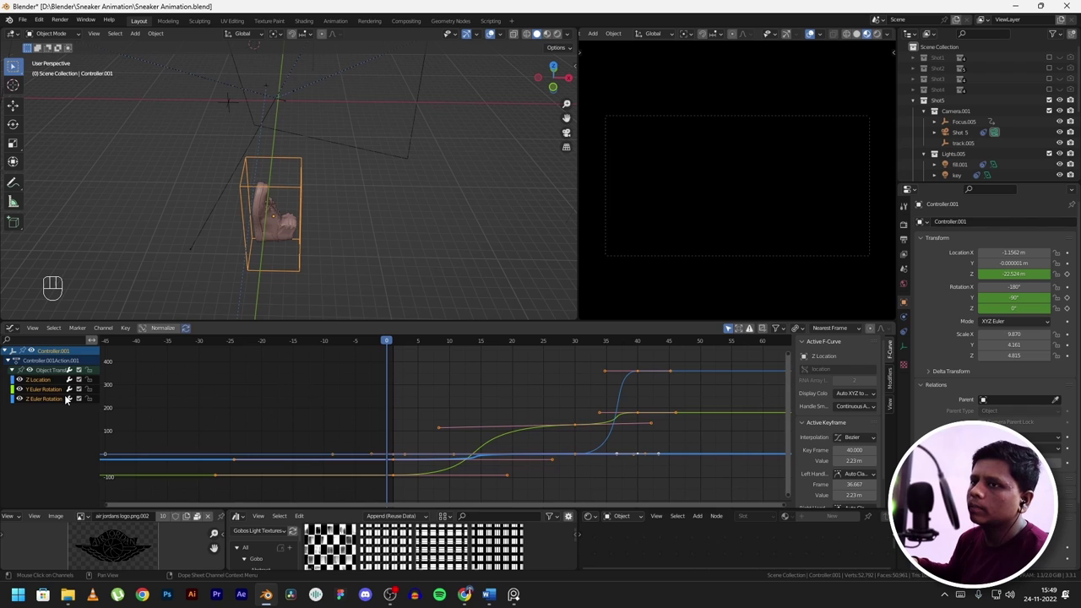
- Hide the Y and Z Euler Rotation curves and fit the remaining Z Location curve in the graph
left_click_drag(20, 389, 20, 399)
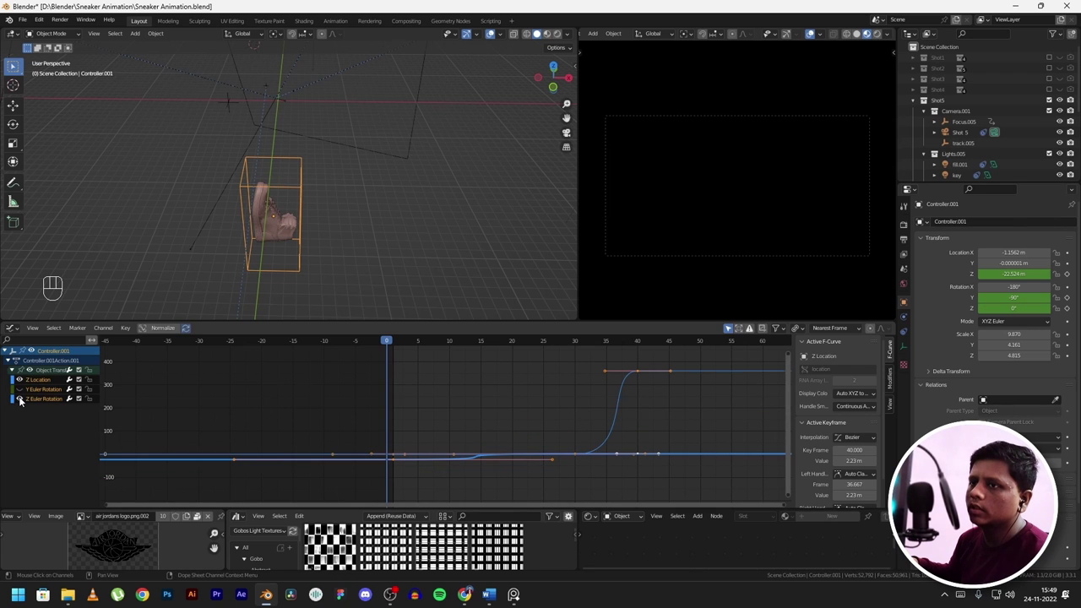
left_click(21, 400)
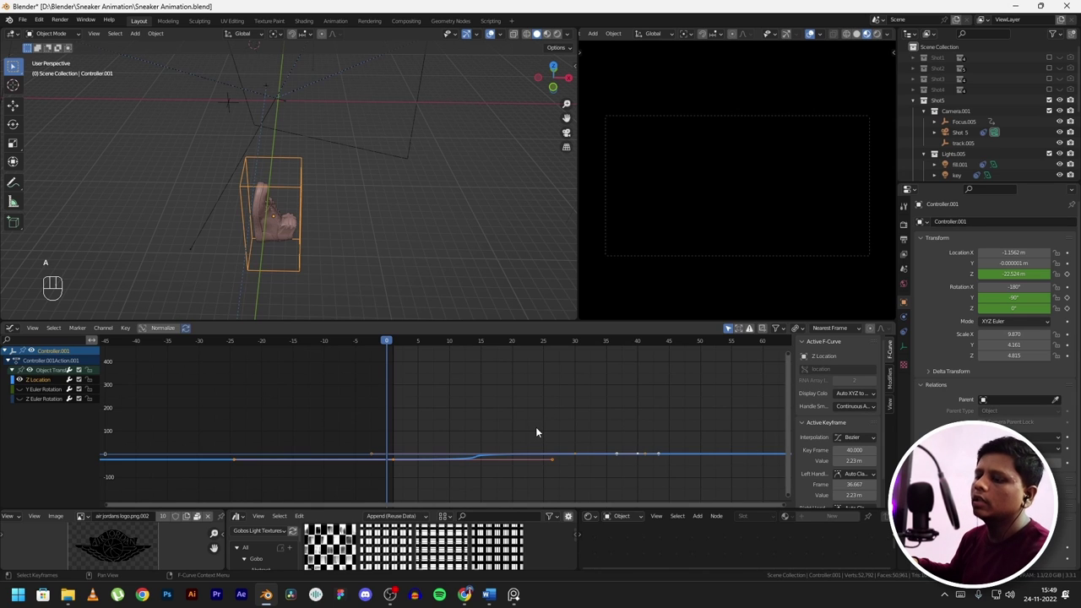
key("Home")
key("Page_Up")
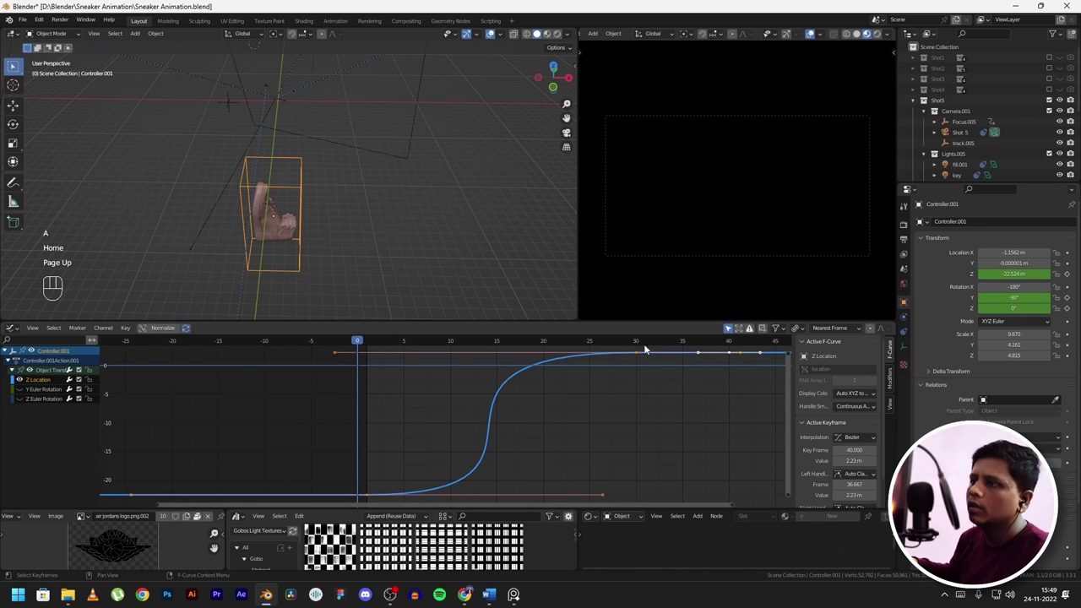
- Select the first Z Location keyframe and scrub from frame 1 to 28 to examine how the curve's slope drives the sneaker's vertical motion
left_click_drag(367, 340, 361, 495)
left_click(367, 496)
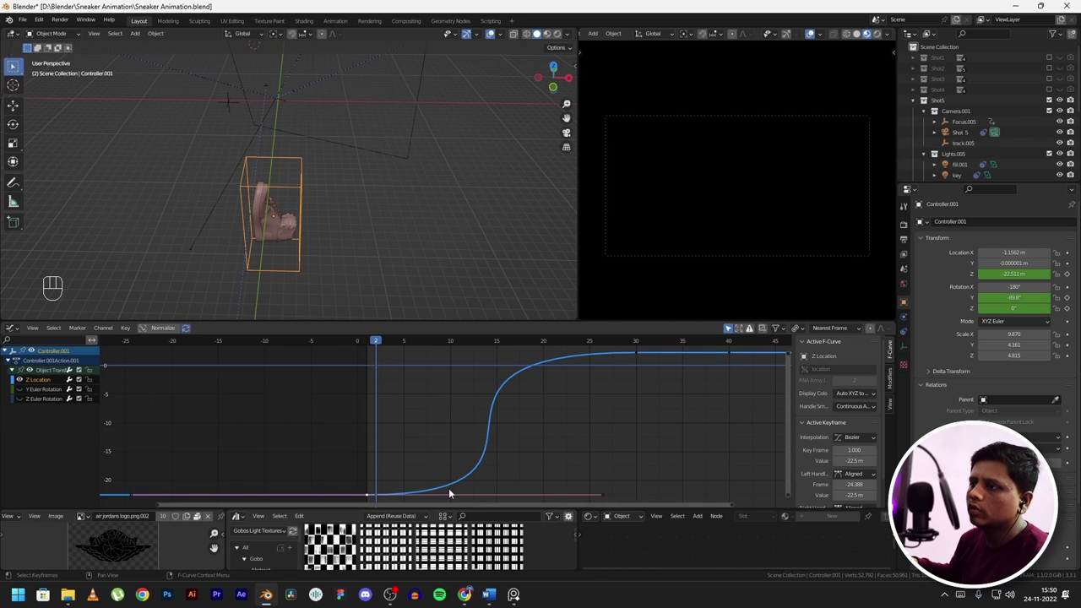
key("s")
key("Escape")
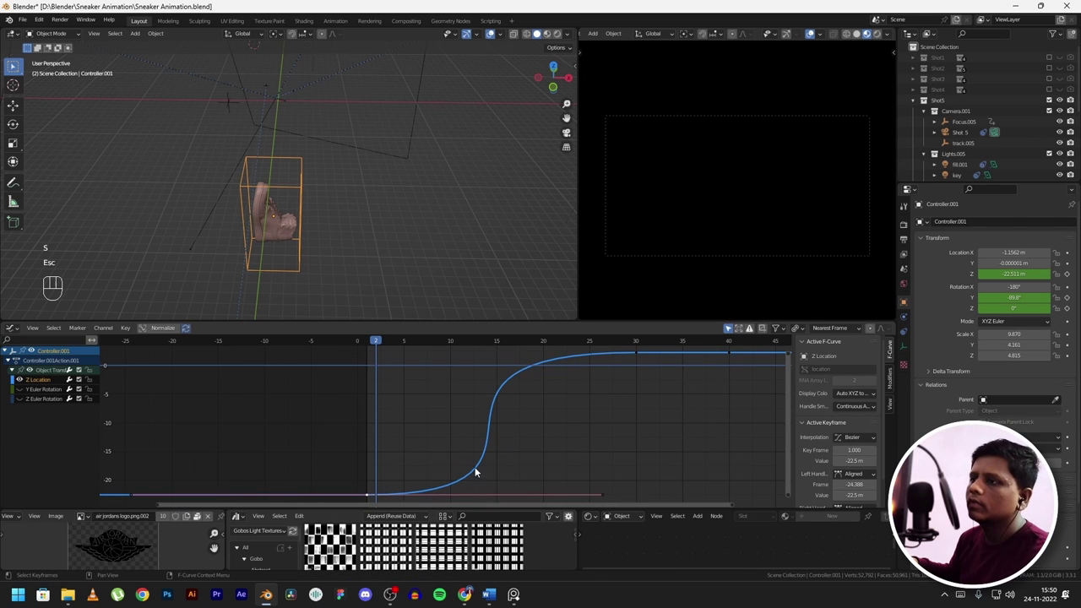
left_click(499, 340)
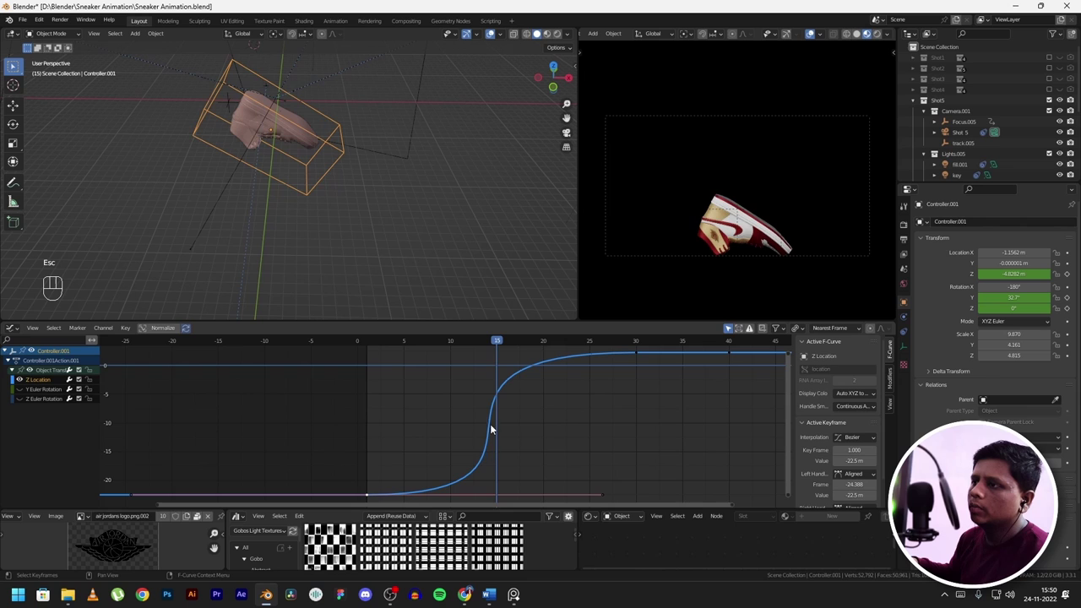
left_click_drag(497, 345, 488, 345)
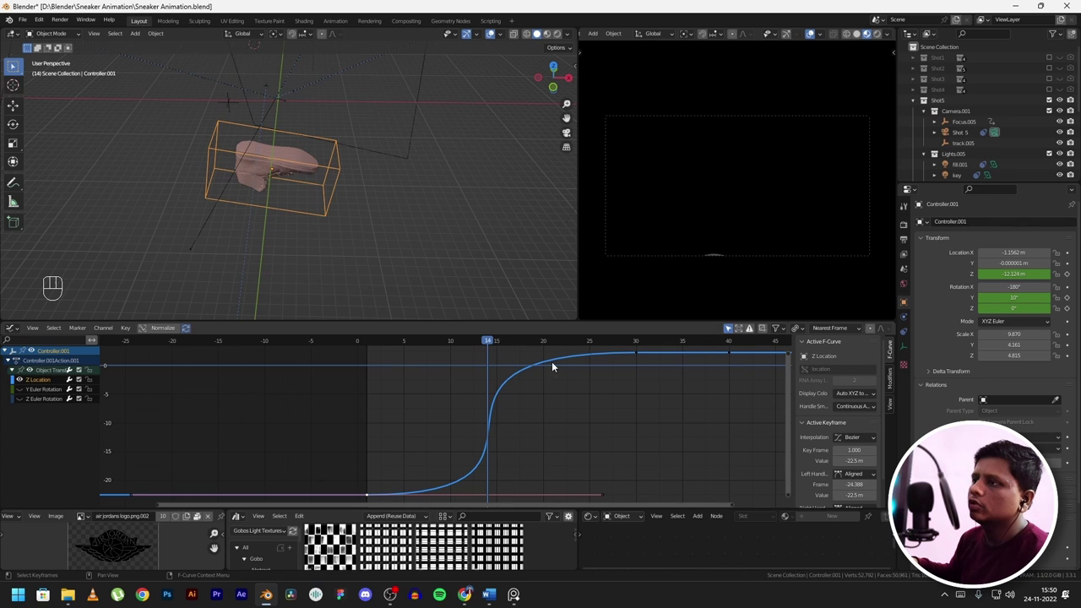
left_click_drag(367, 340, 372, 339)
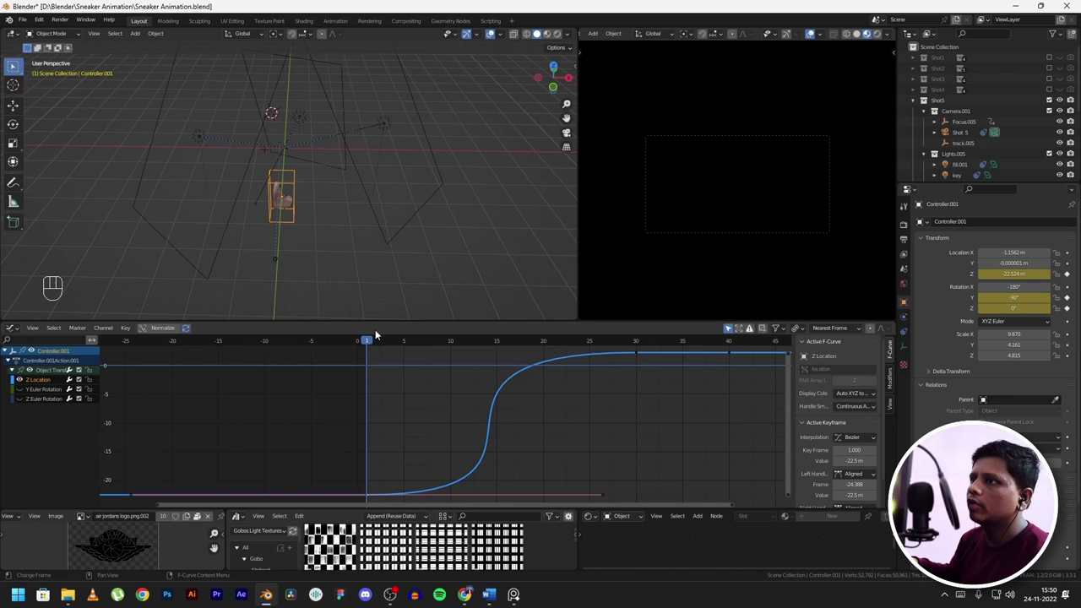
left_click_drag(364, 342, 617, 365)
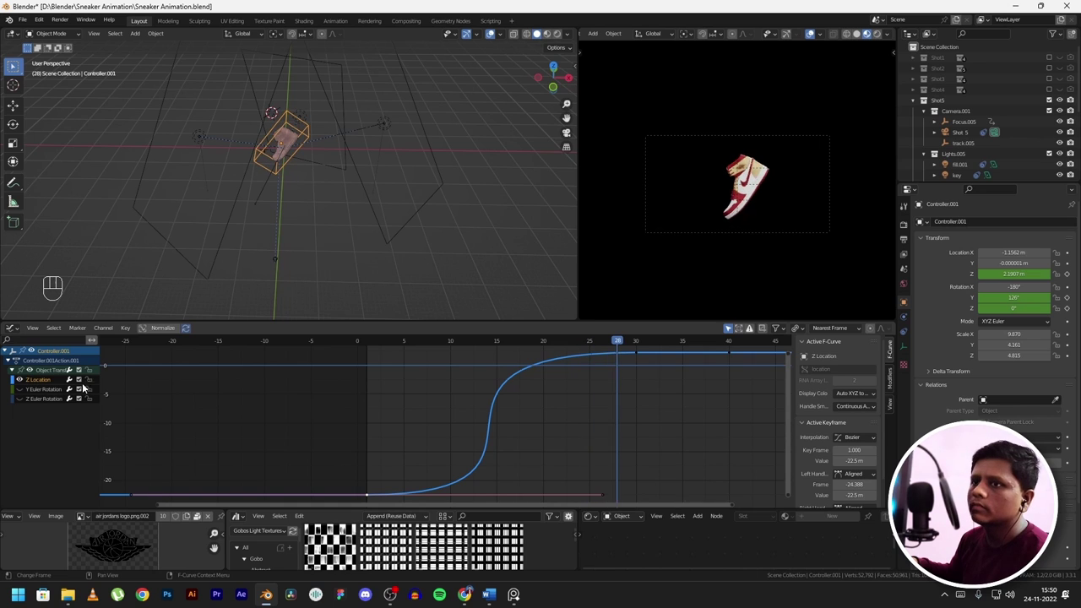
- Isolate the Y Euler Rotation curve, fit it in the graph, and scrub onward from frame 28 to examine the sneaker's rotation
left_click_drag(19, 379, 19, 397)
left_click(20, 389)
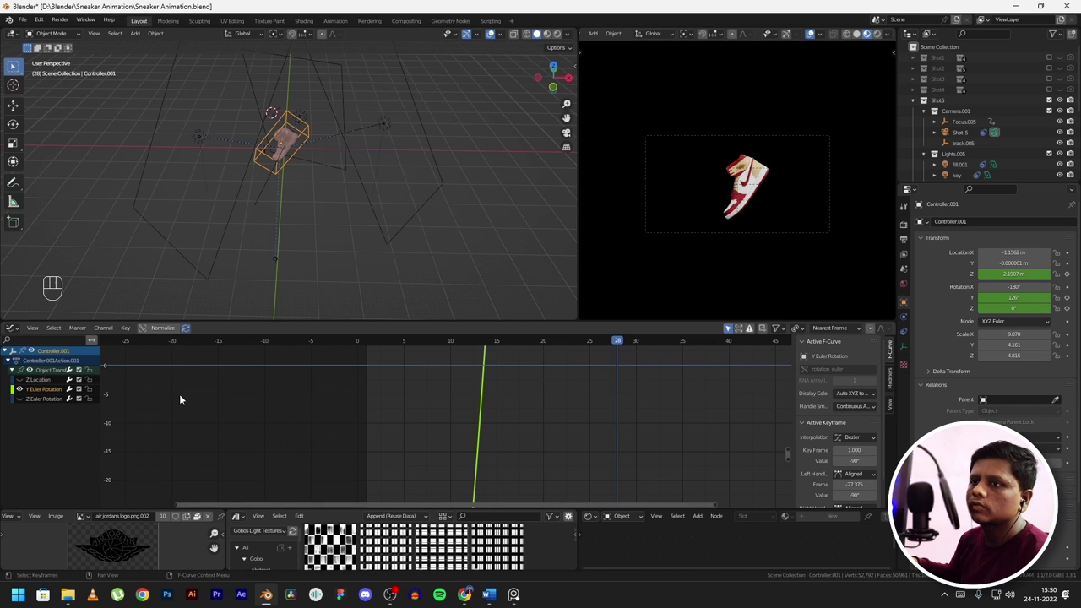
key("Home")
key("Page_Up")
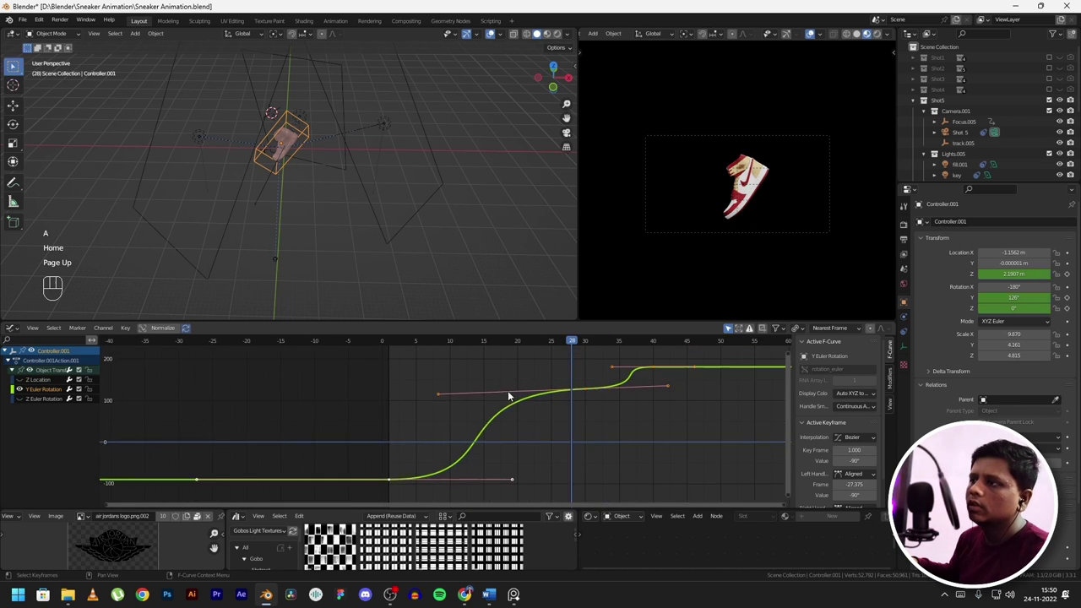
left_click_drag(574, 345, 647, 375)
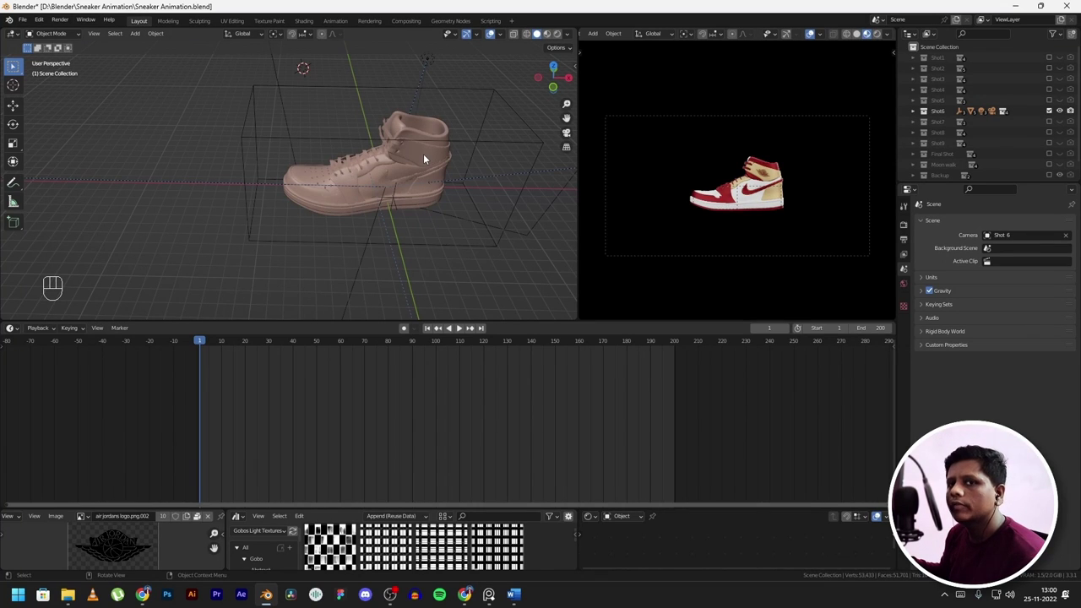
- Examine the Shot 6 setup from several angles, including the sneaker, its controller, the lights and the feathers beside it
scroll(378, 156, "up", 5)
middle_click_drag(377, 156, 430, 160)
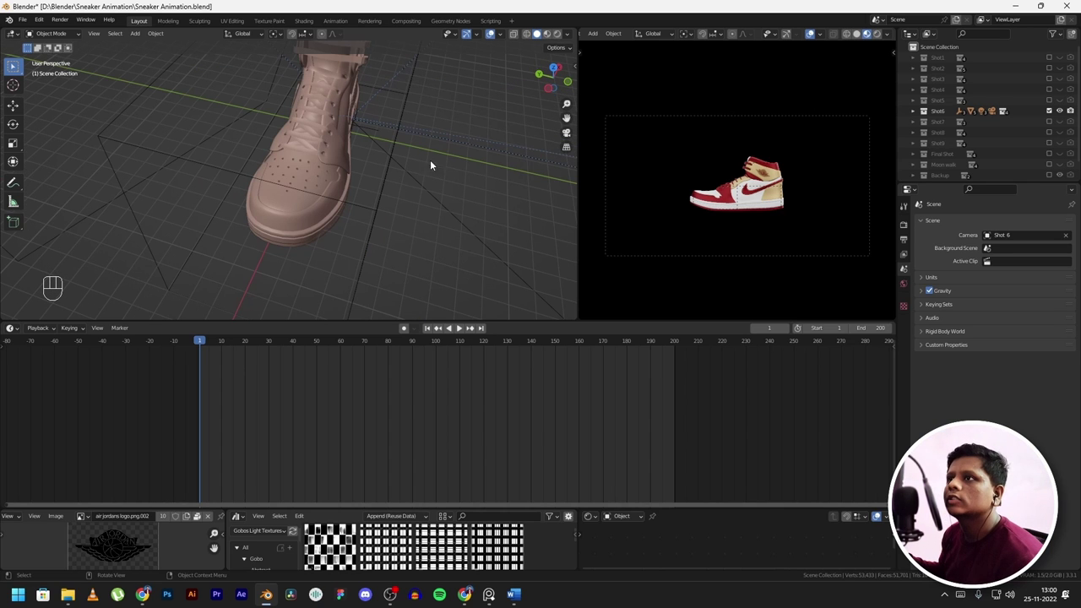
scroll(430, 164, "up", 5)
middle_click_drag(364, 150, 342, 82, "alt")
middle_click_drag(372, 153, 355, 133)
scroll(425, 194, "down", 4)
scroll(424, 195, "down", 4)
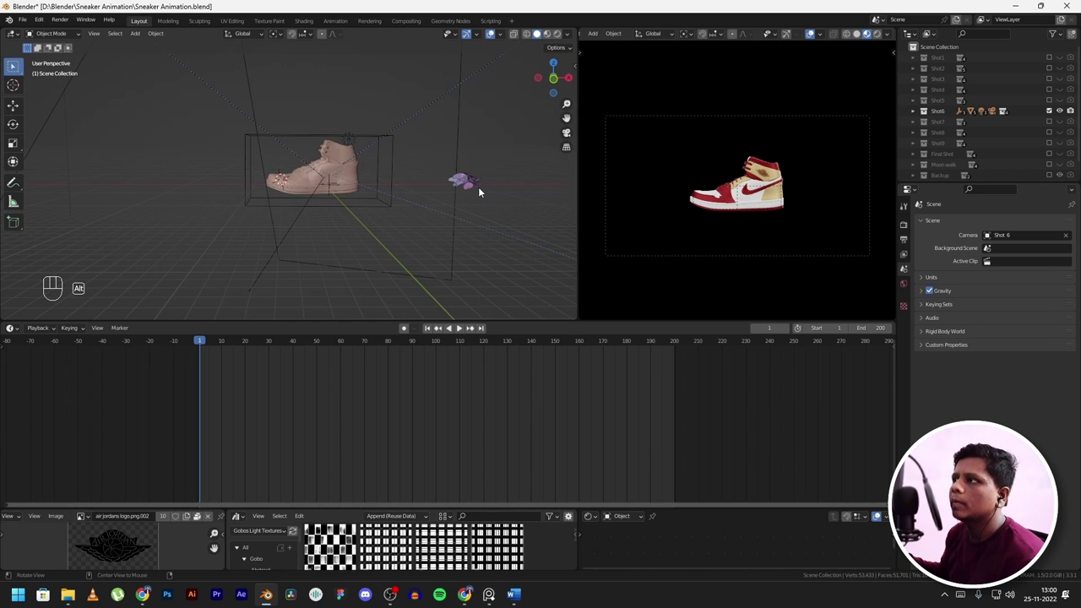
middle_click_drag(479, 187, 281, 207, "alt")
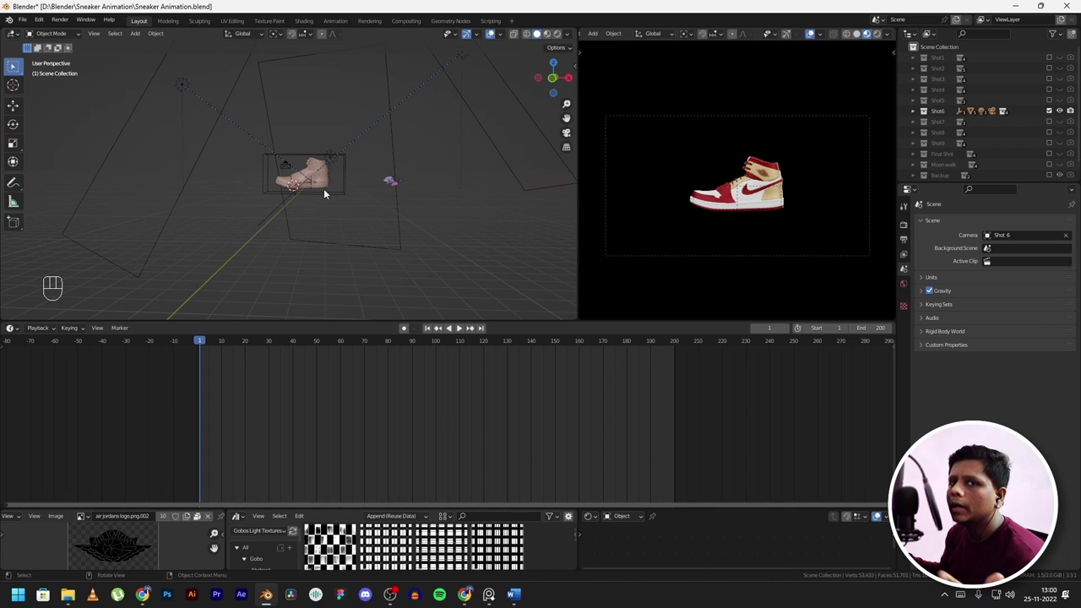
scroll(478, 184, "up", 3)
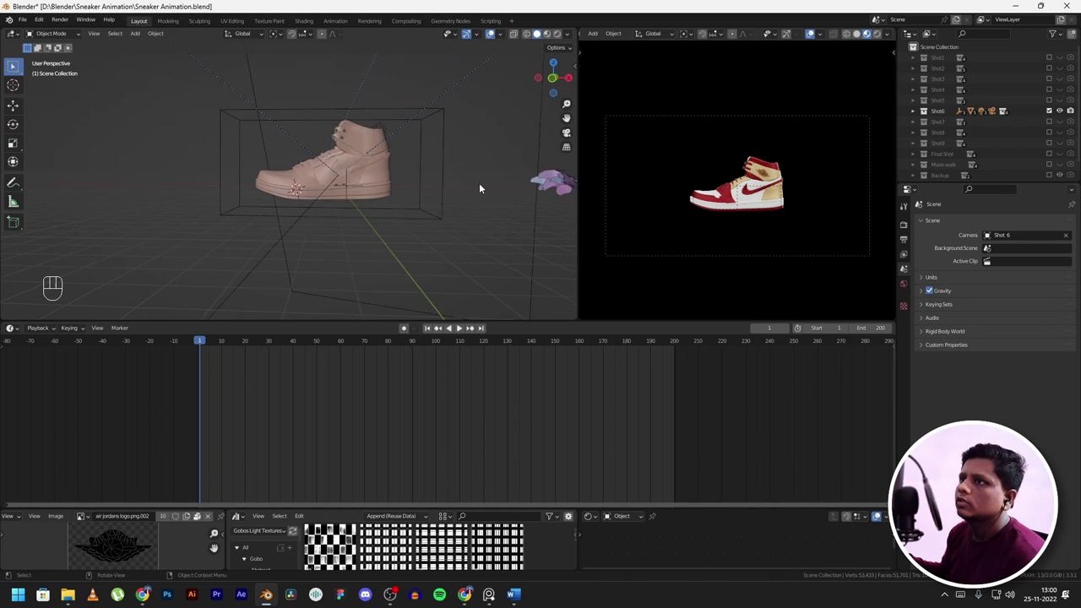
scroll(478, 184, "down", 3)
middle_click_drag(478, 184, 374, 221)
- Select the Shot 6 camera and play the shot from frame 0 to examine the feather burst and camera motion
left_click(325, 234)
scroll(326, 234, "up", 2)
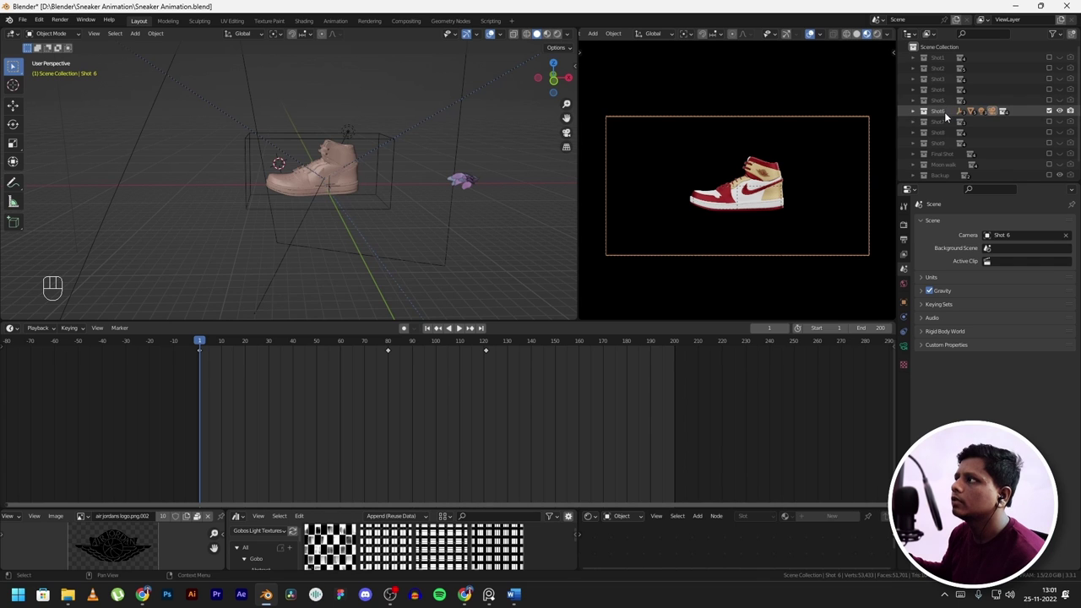
scroll(457, 142, "down", 3)
middle_click_drag(457, 143, 406, 194)
mouse_move(197, 339)
left_mouse_down()
mouse_move(406, 384)
mouse_move(200, 343)
left_mouse_up()
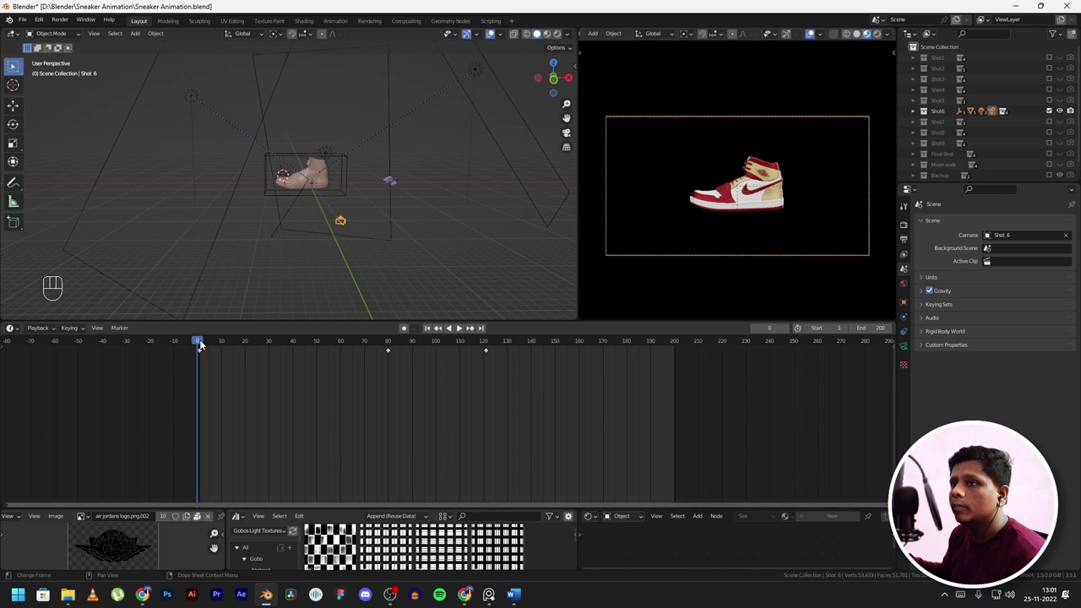
key("space")
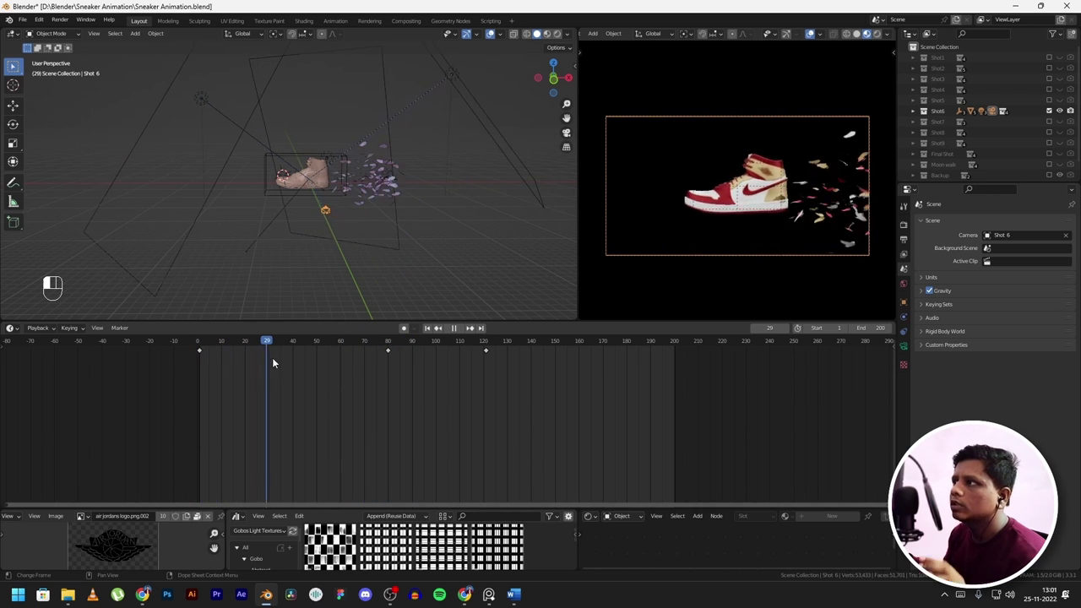
left_click_drag(325, 374, 389, 386)
- View Shot 6 from a raised angle, scrub to frame 120 and play the remaining frames to examine the sneaker's exit
middle_click_drag(329, 289, 330, 198, "alt")
scroll(350, 170, "down", 6)
left_click_drag(379, 356, 483, 353)
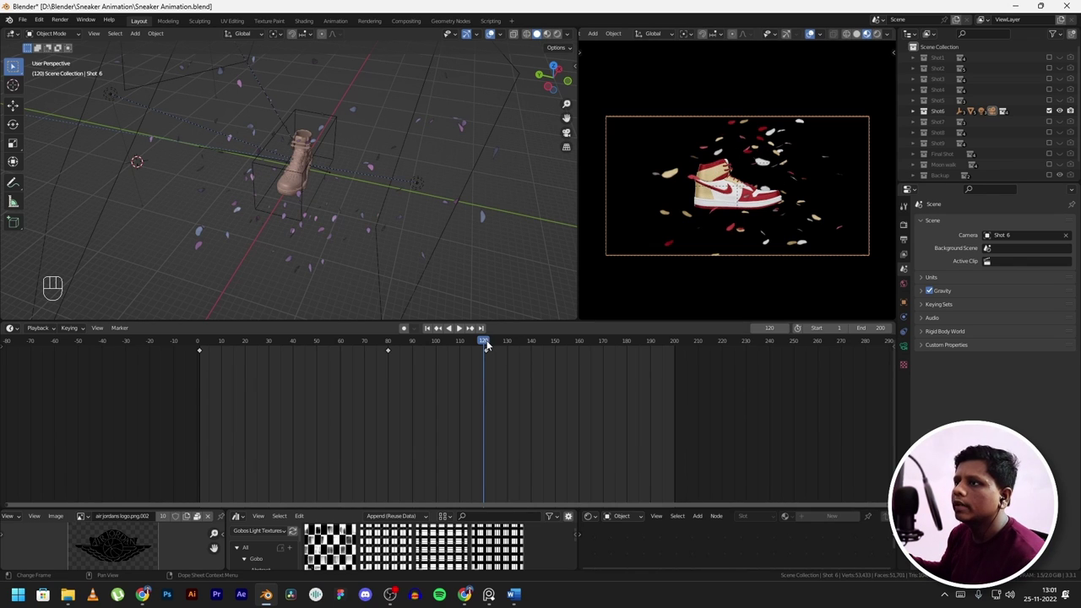
key("space")
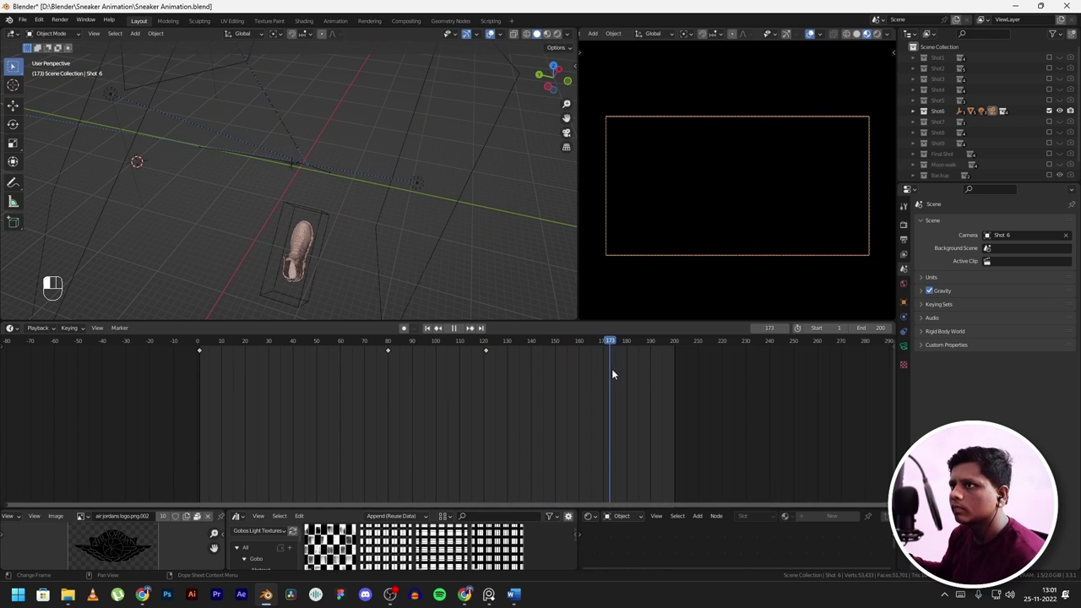
key("space")
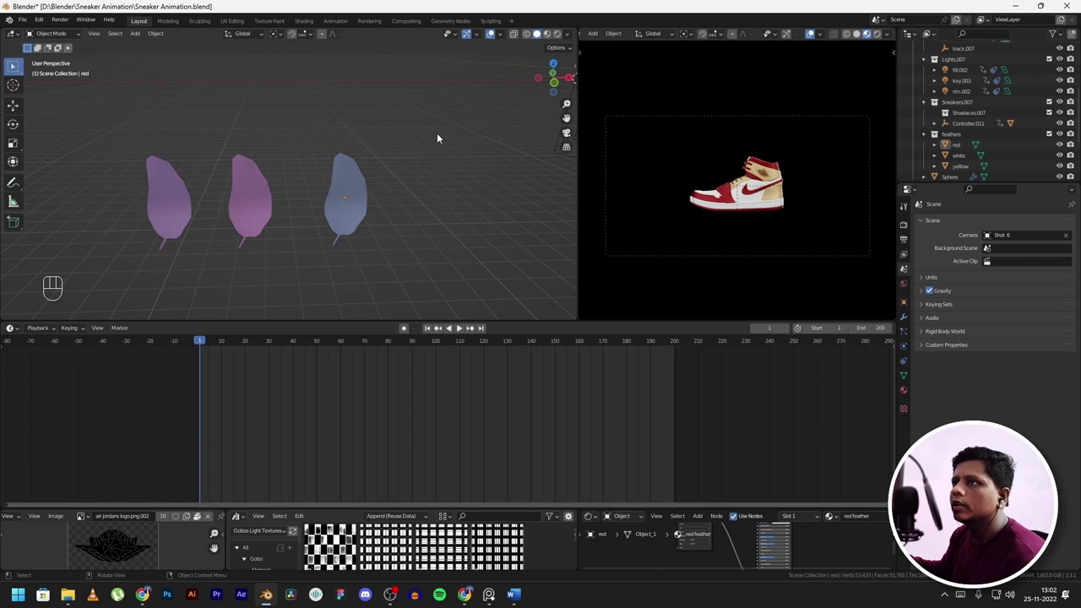
- Select the white feather among the three feather models and view it up close
middle_click_drag(438, 134, 498, 220)
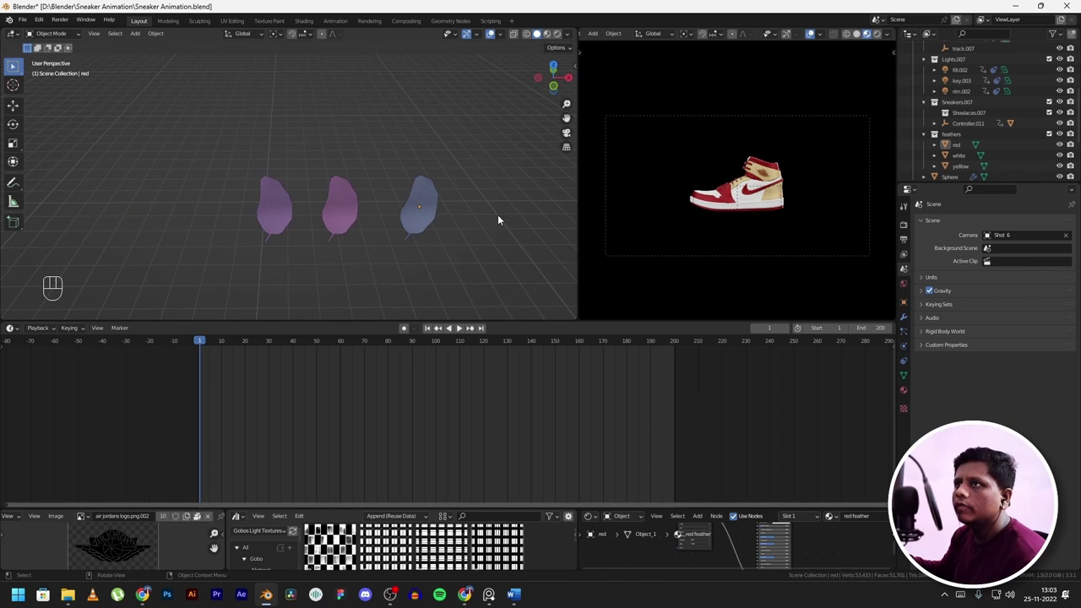
left_click(270, 194)
scroll(298, 196, "up", 3)
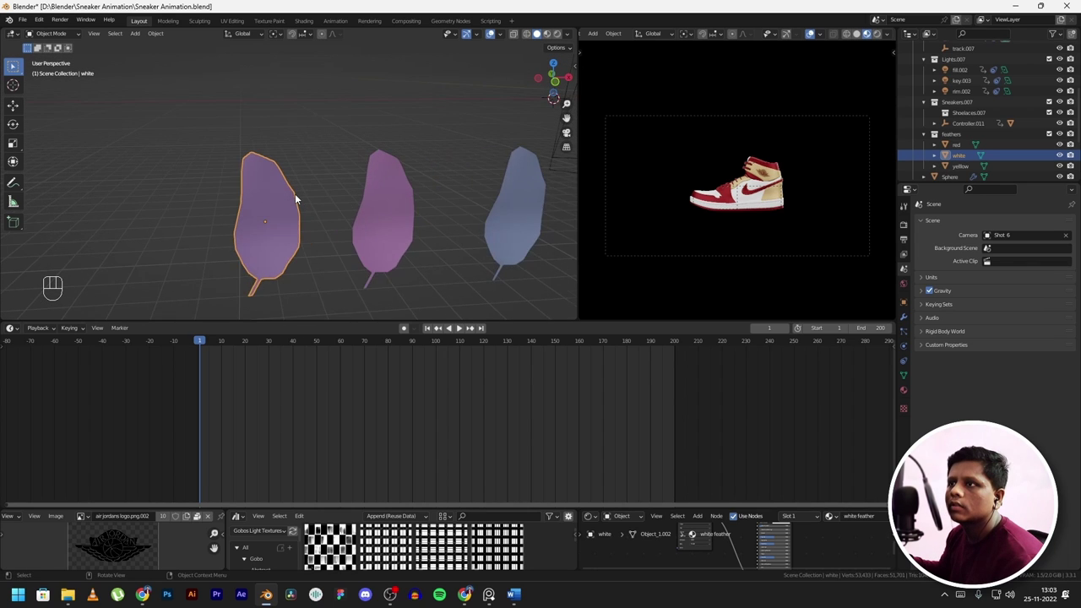
scroll(295, 194, "up", 2)
mouse_move(316, 223)
middle_mouse_down()
mouse_move(306, 187)
mouse_move(328, 182)
mouse_move(306, 211)
middle_mouse_up()
- Enlarge the shader editor and maximize it to show the white feather material's full node setup
left_click_drag(623, 510, 623, 397)
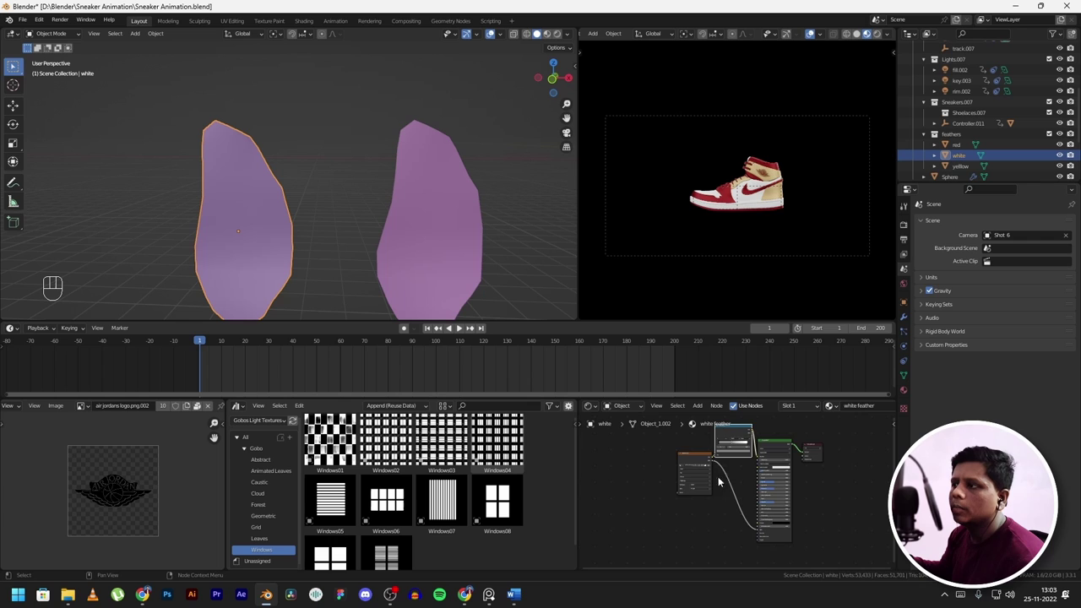
scroll(718, 477, "down", 2)
middle_click_drag(691, 467, 640, 462)
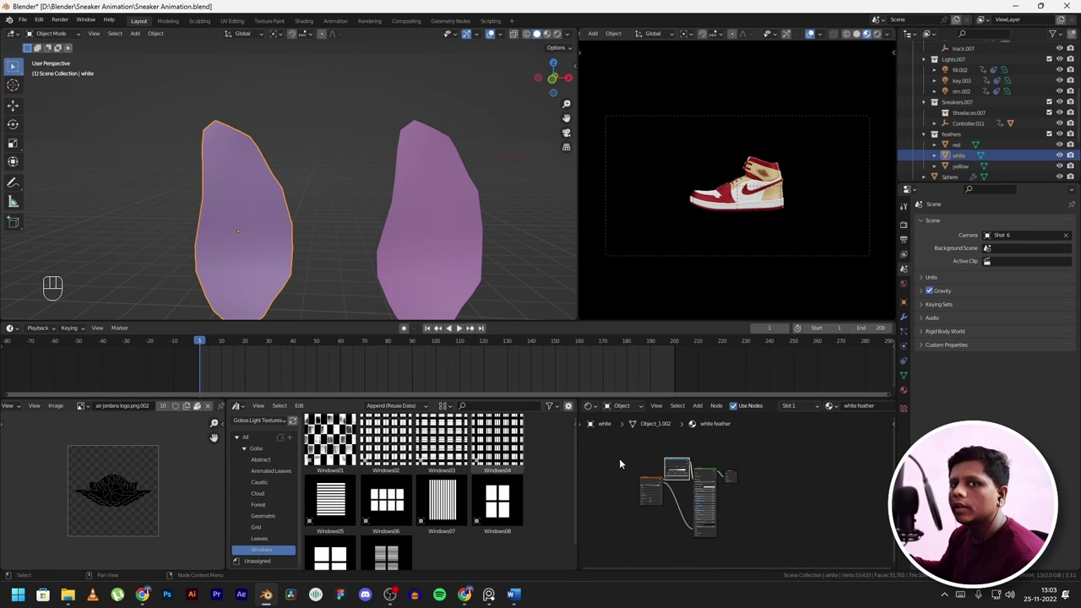
key("ctrl+space")
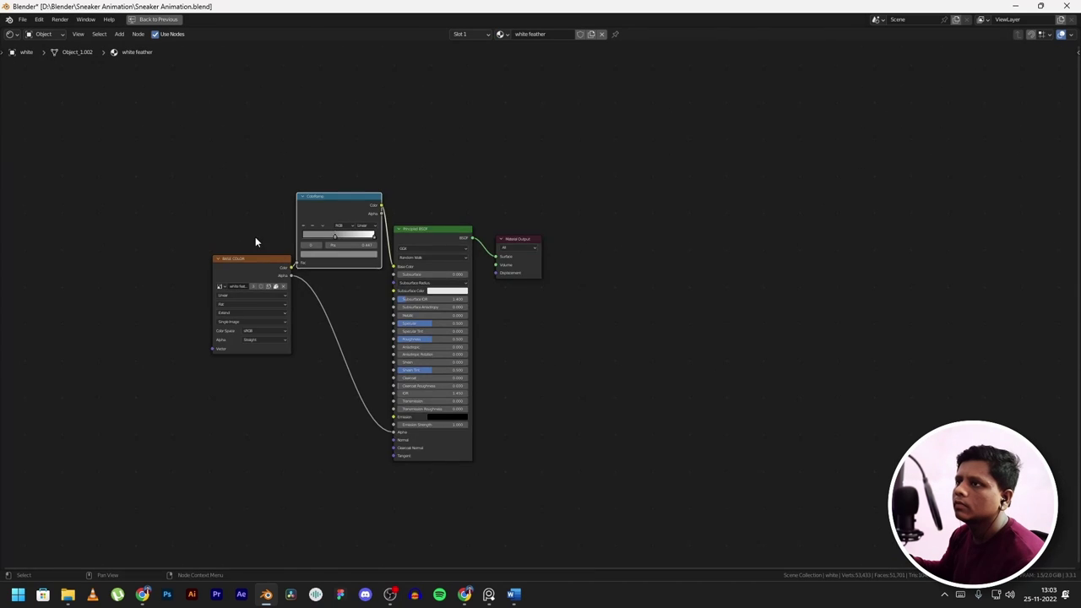
- Examine the white feather material's base color image, ColorRamp and Principled BSDF nodes, and restore the full layout
scroll(508, 347, "up", 2)
middle_click_drag(508, 348, 764, 341)
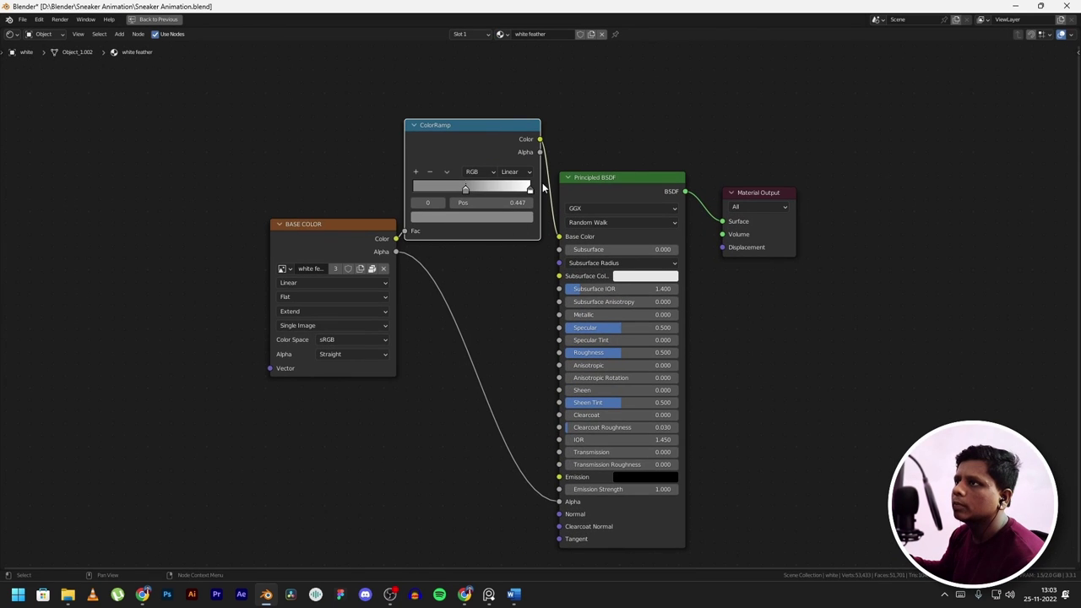
scroll(545, 187, "down", 3)
key("ctrl+space")
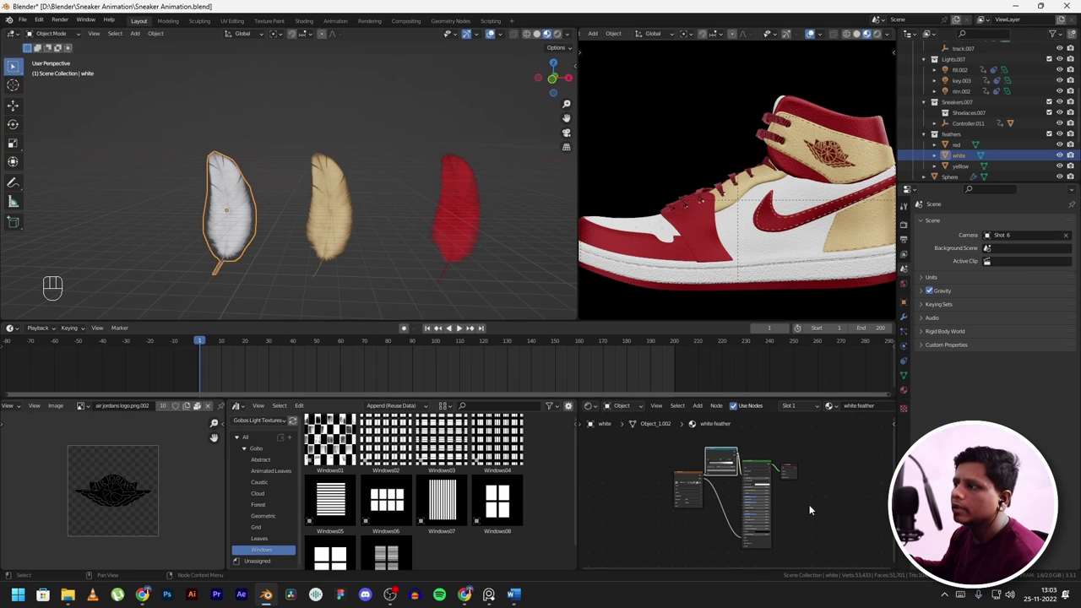
key("ctrl+space")
scroll(522, 278, "up", 3)
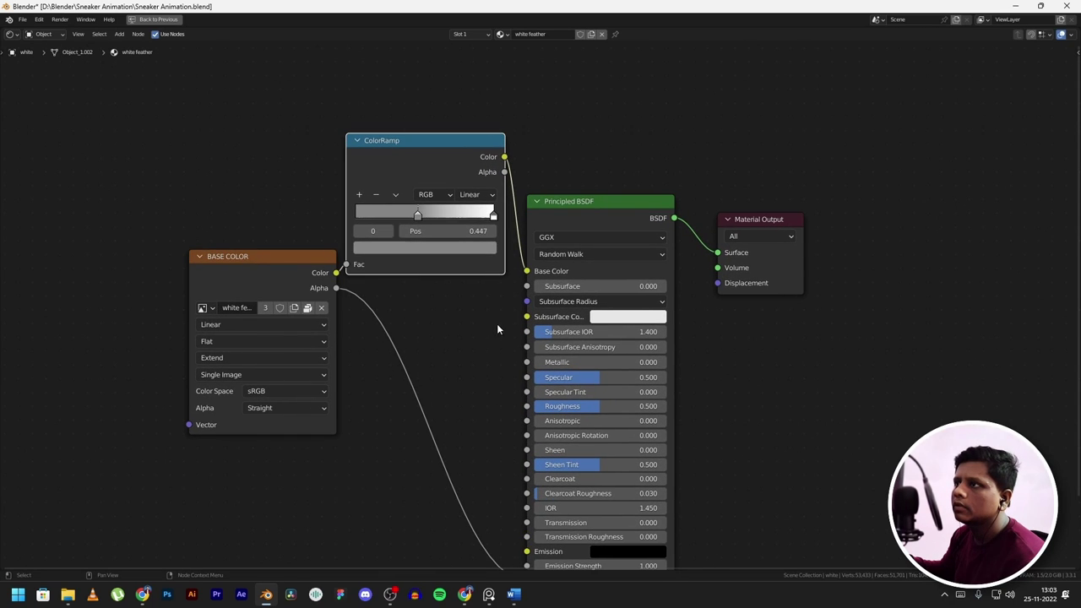
key("ctrl+space")
- Select the yellow and the red feather in turn and examine each one's material nodes in the maximized shader editor
left_click(326, 186)
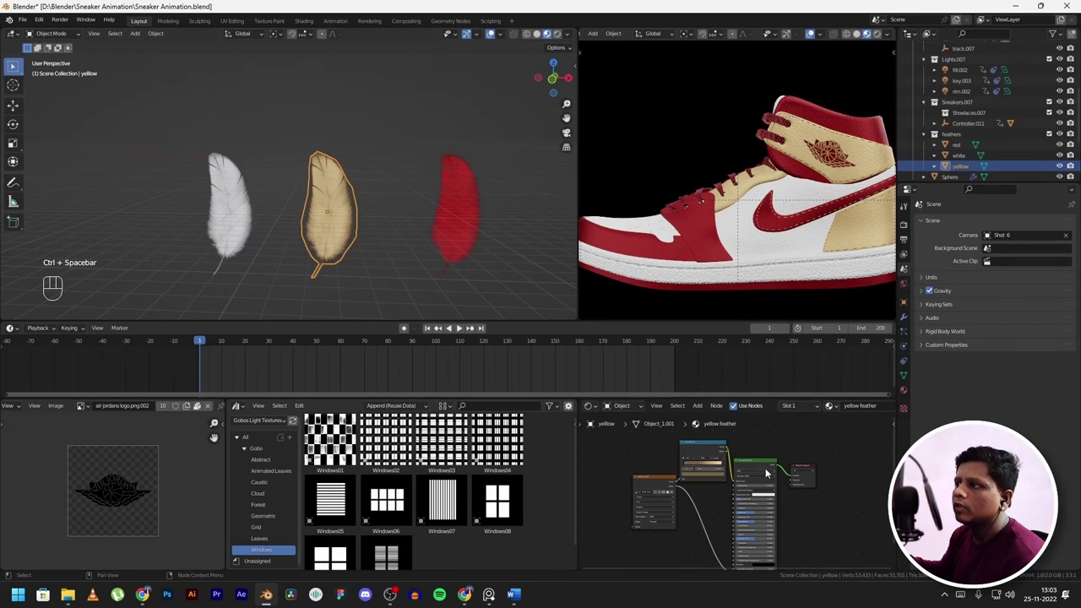
key("ctrl+space")
key("ctrl+space")
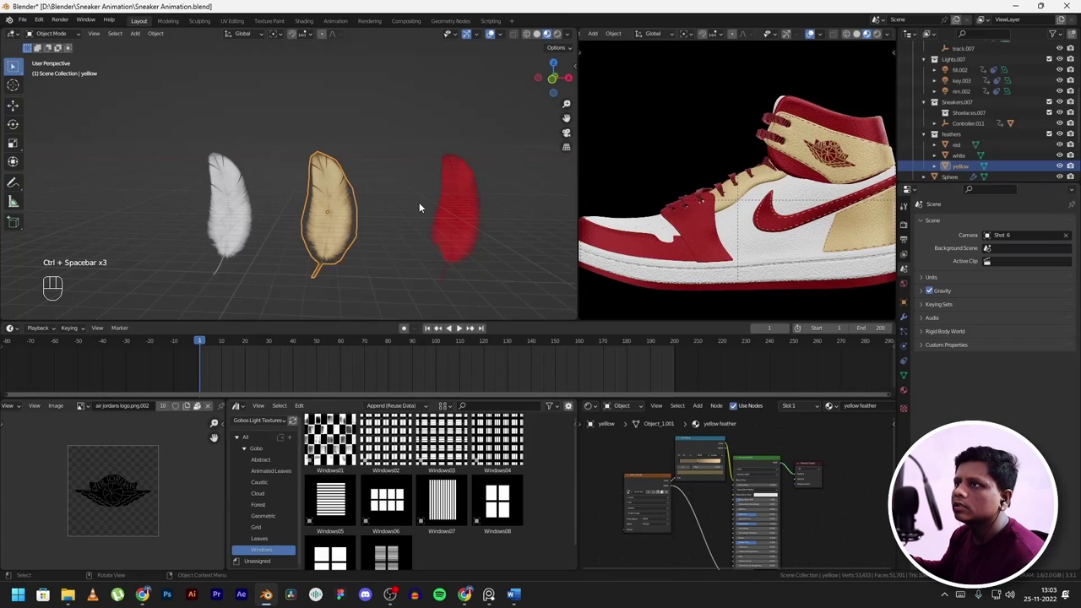
left_click(476, 194)
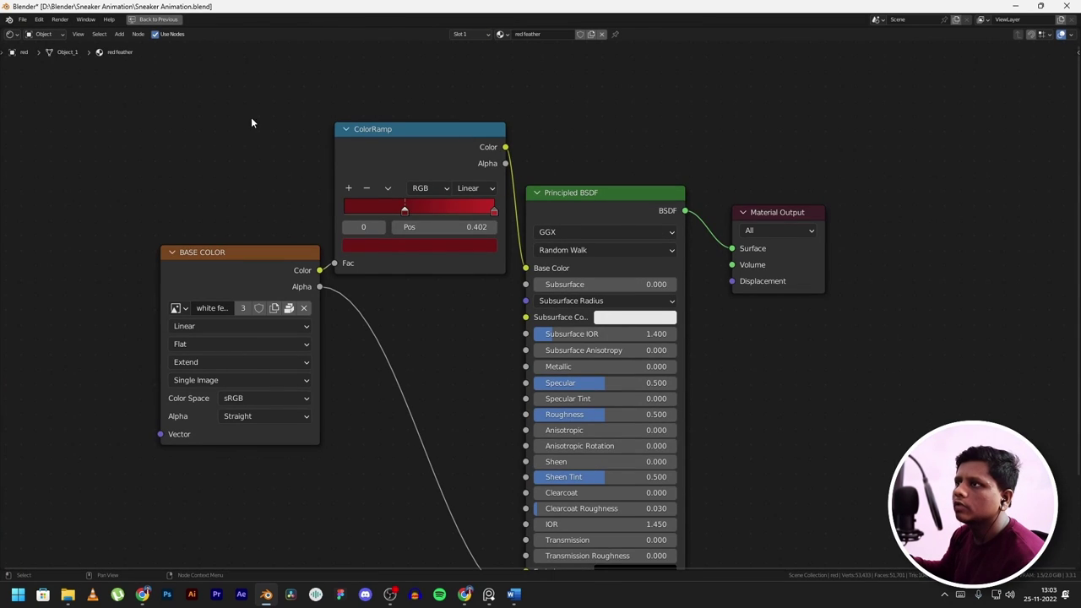
scroll(709, 339, "down", 3)
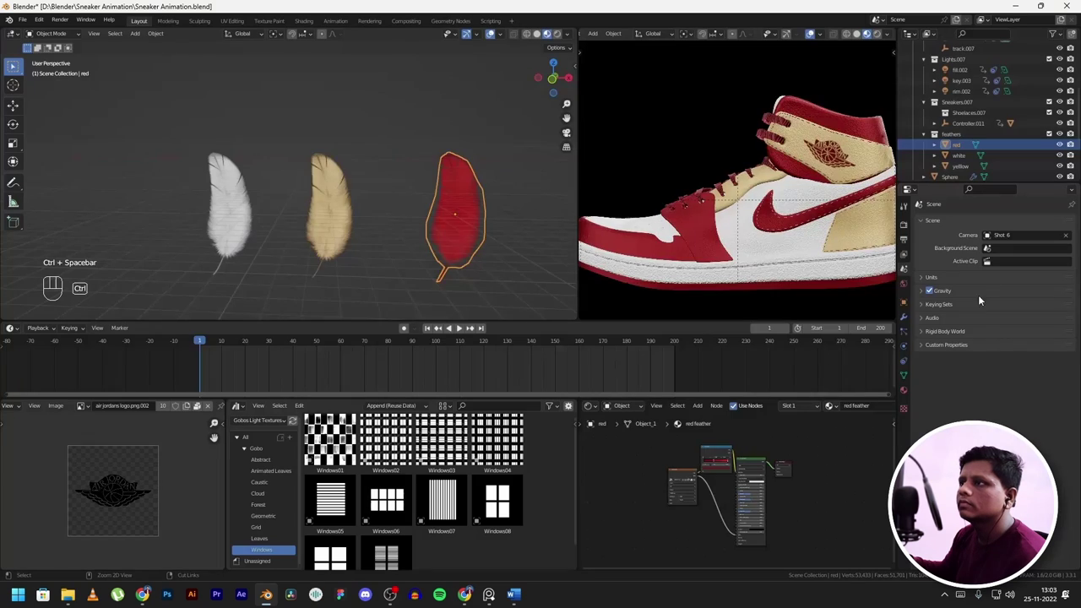
- Scrub the timeline forward from frame 19 to examine the feather burst beside the sneaker
left_click(242, 354)
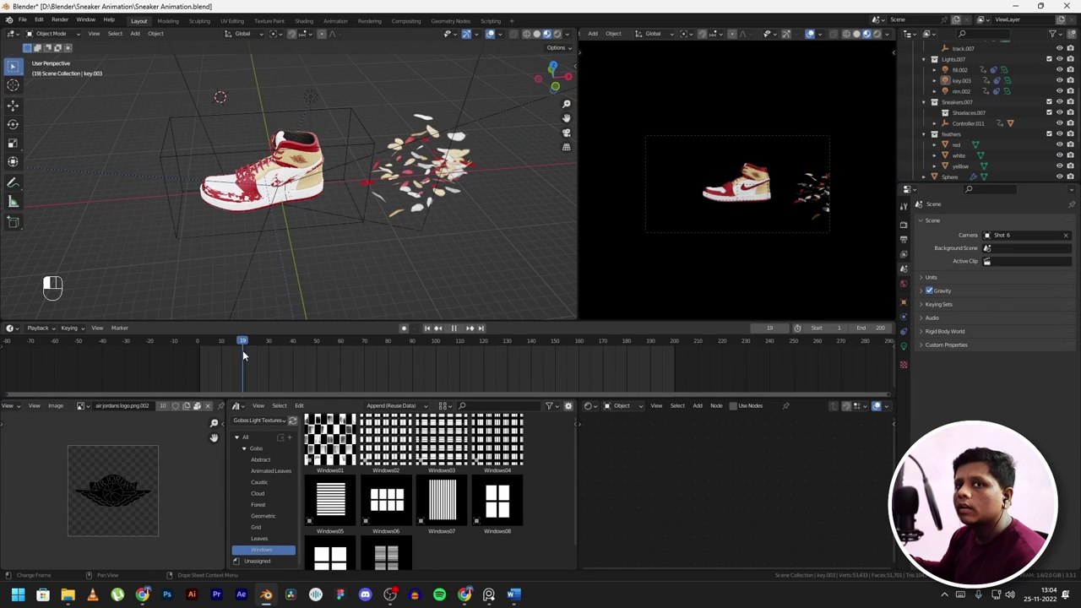
left_click_drag(243, 350, 330, 353)
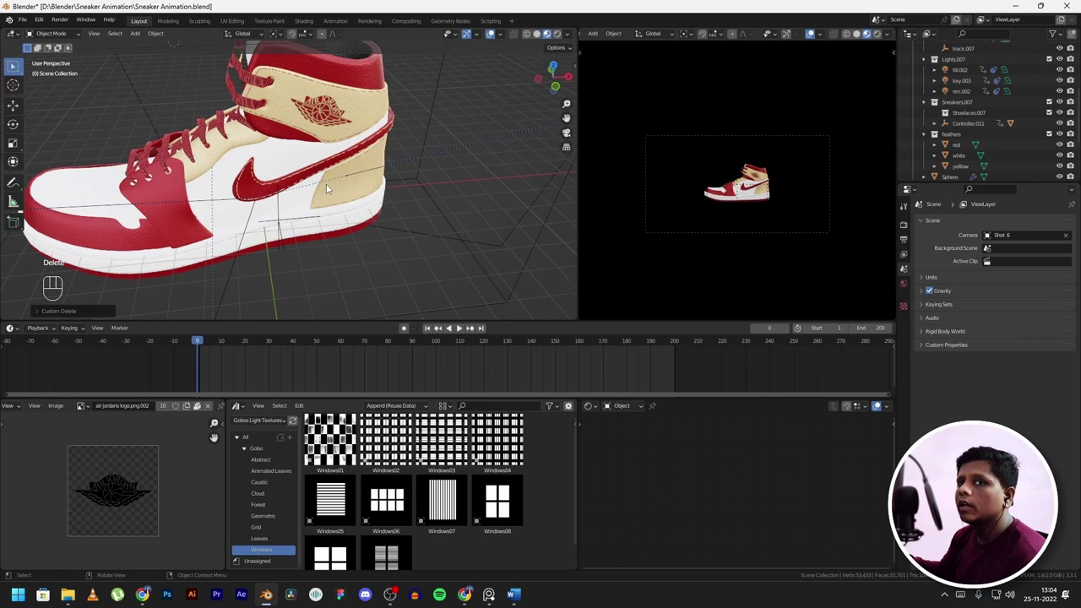
- Add a UV sphere as a sample particle emitter, show its particle properties and delete it
key("Delete")
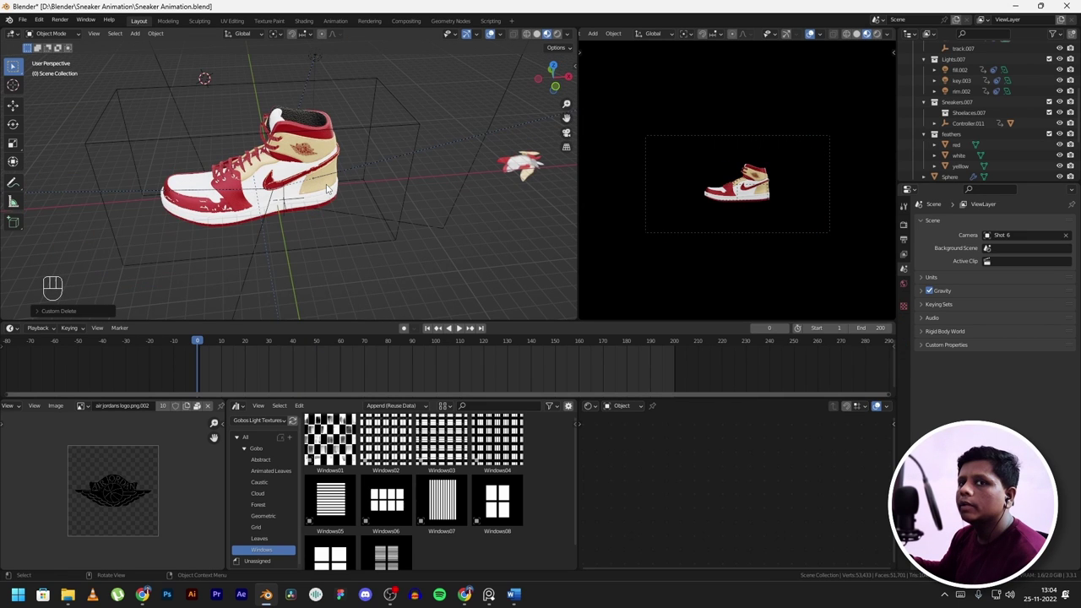
key("shift")
key("shift+a")
mouse_move(328, 185)
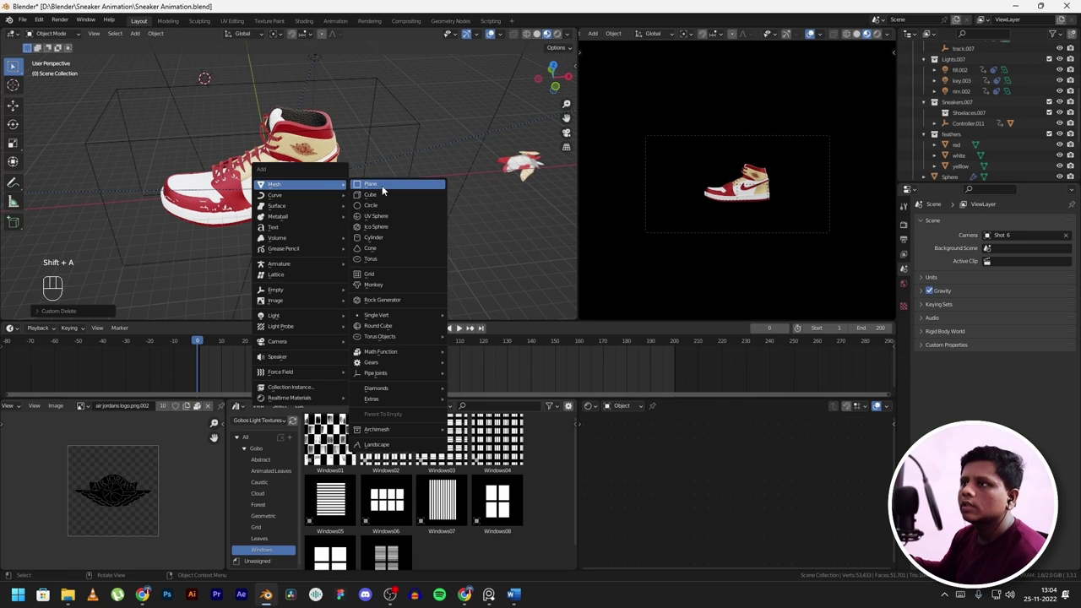
left_click(386, 217)
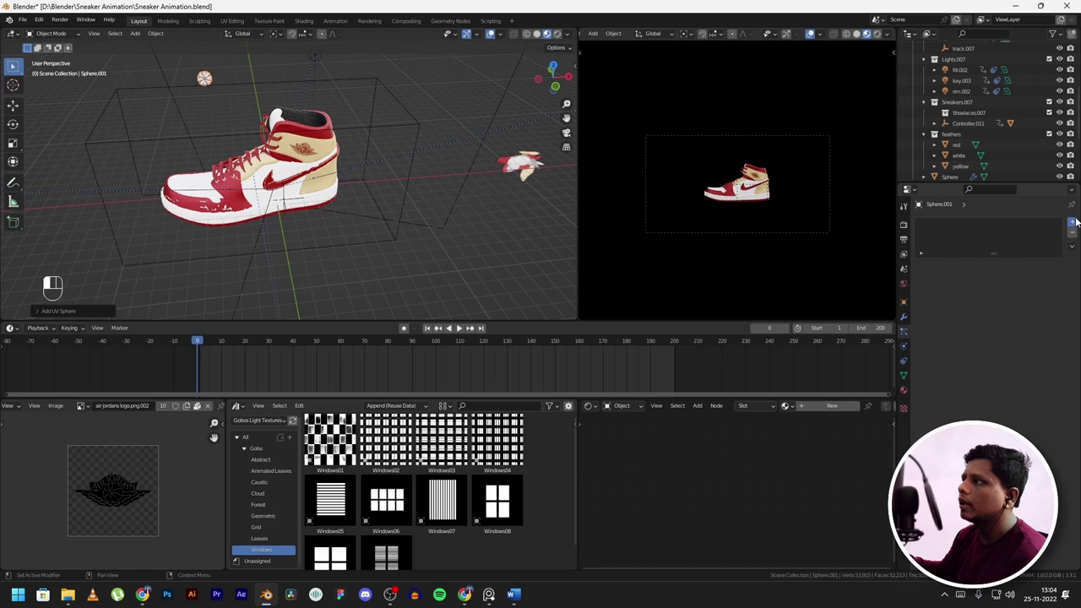
key("Delete")
- Select the feather emitter sphere, view it up close at frame 2 and examine its particle source and cache settings
middle_click_drag(381, 203, 420, 222)
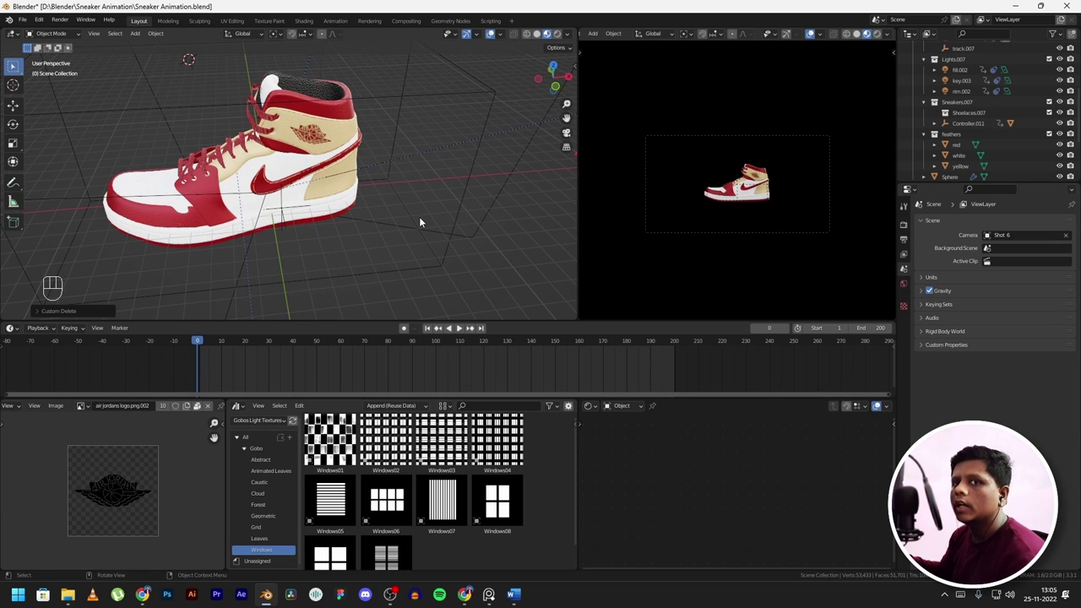
scroll(505, 249, "down", 3)
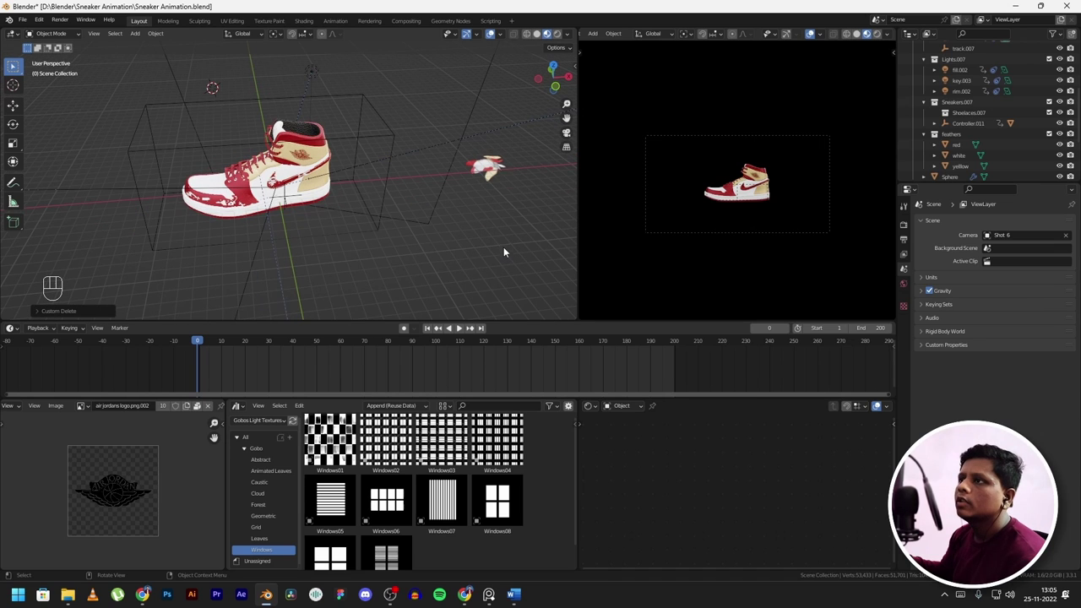
left_click(495, 168)
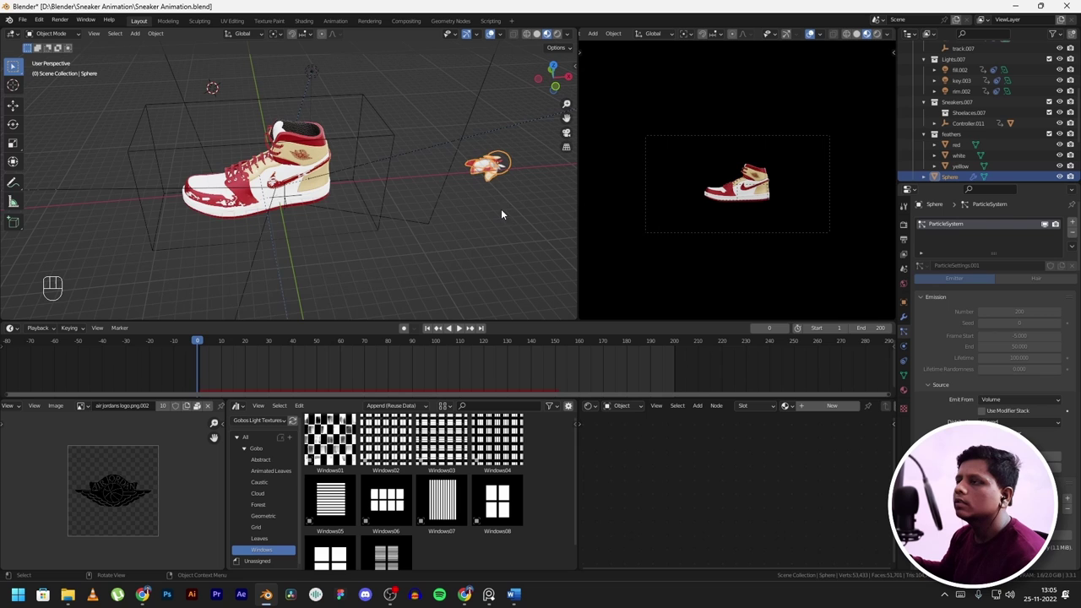
middle_click_drag(501, 208, 336, 253, "shift")
scroll(449, 219, "up", 4)
middle_click_drag(448, 219, 416, 181, "shift")
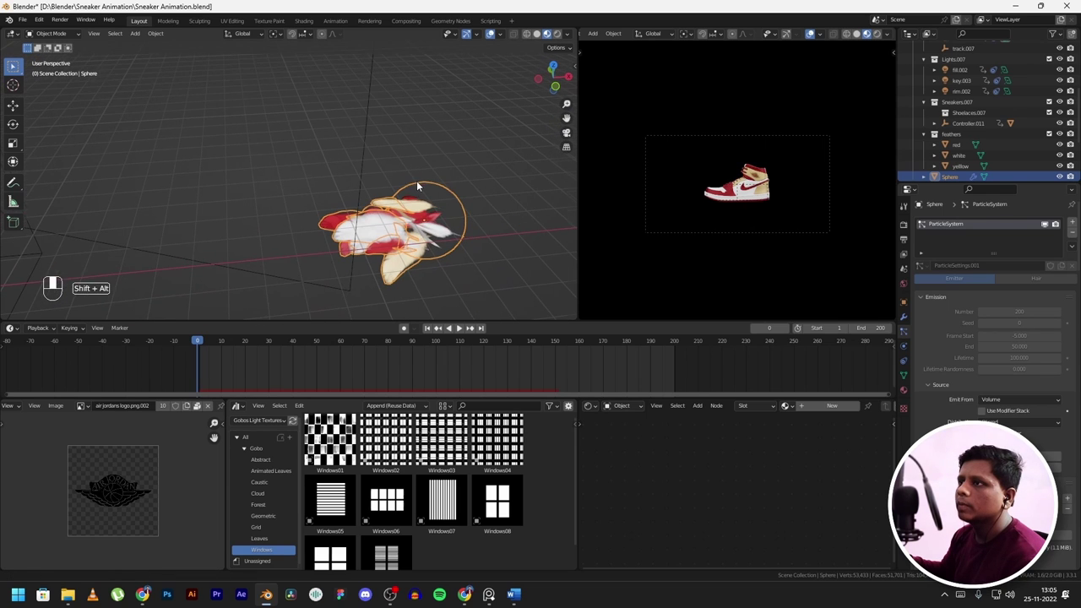
scroll(916, 330, "down", 5)
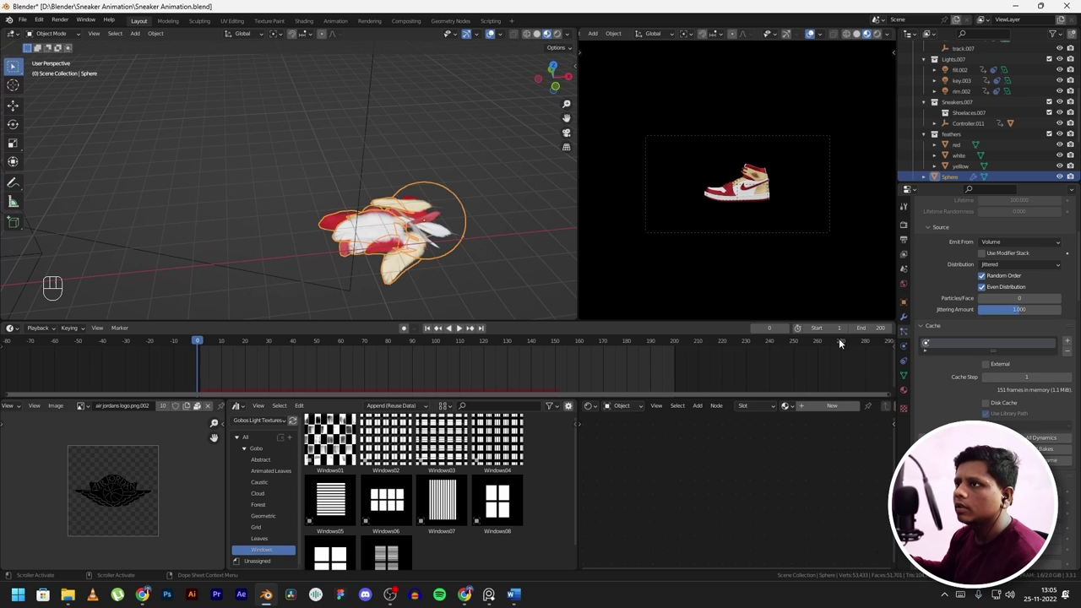
left_click(201, 342)
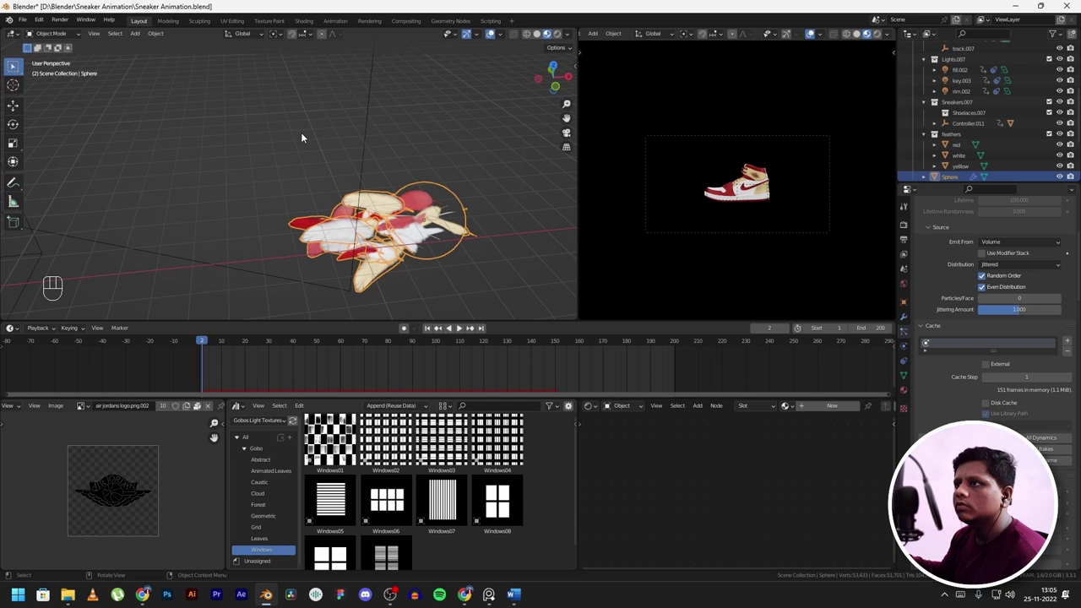
- Examine the feather emitter's velocity, rotation, fluid physics, integration and render settings in its particle system
scroll(947, 291, "down", 5)
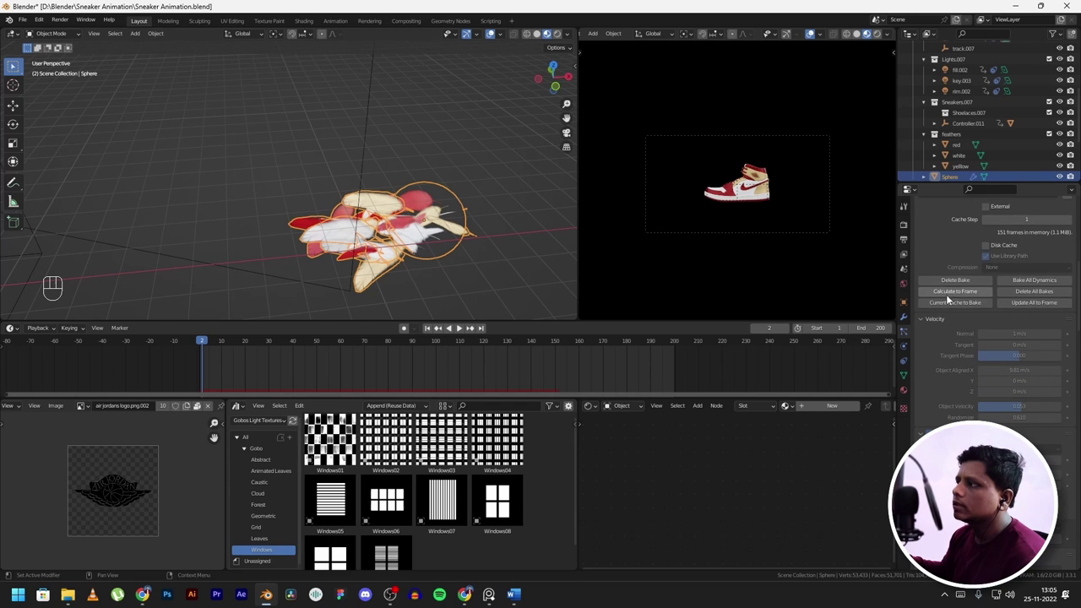
scroll(945, 306, "down", 4)
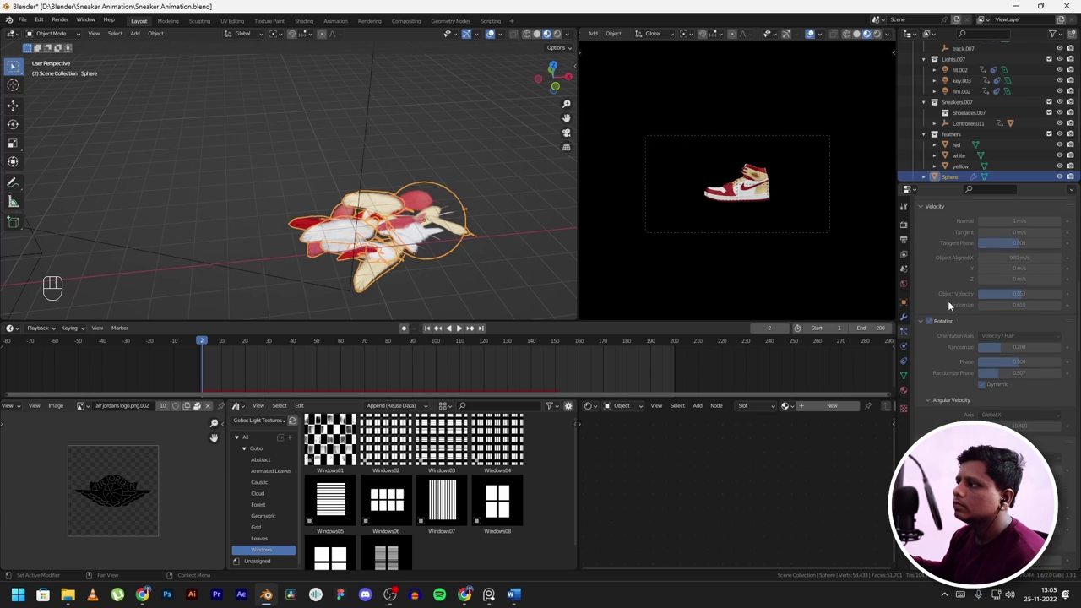
scroll(945, 313, "down", 3)
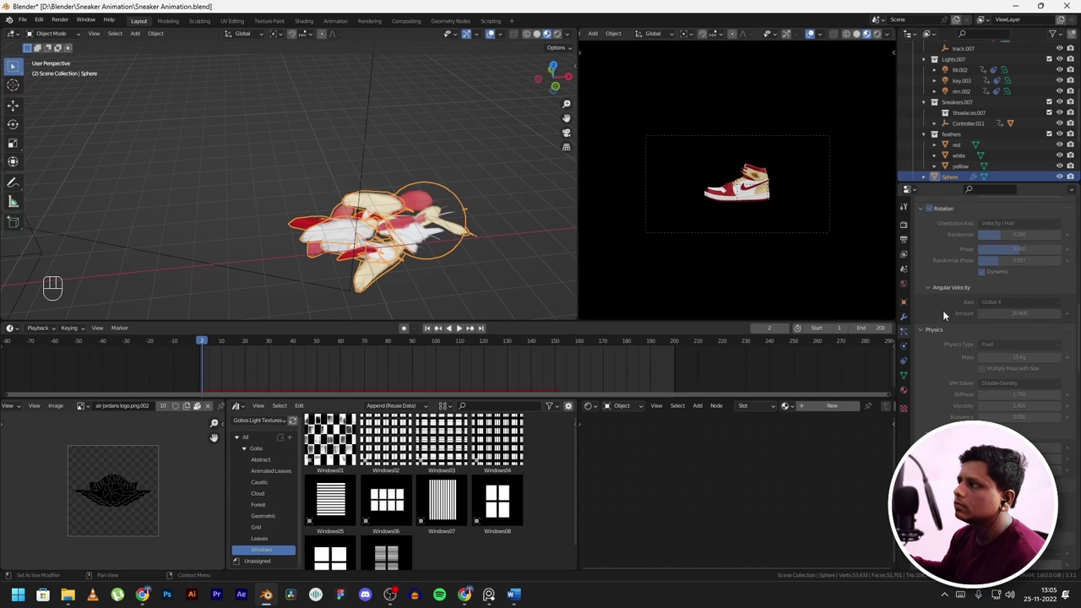
scroll(945, 314, "down", 5)
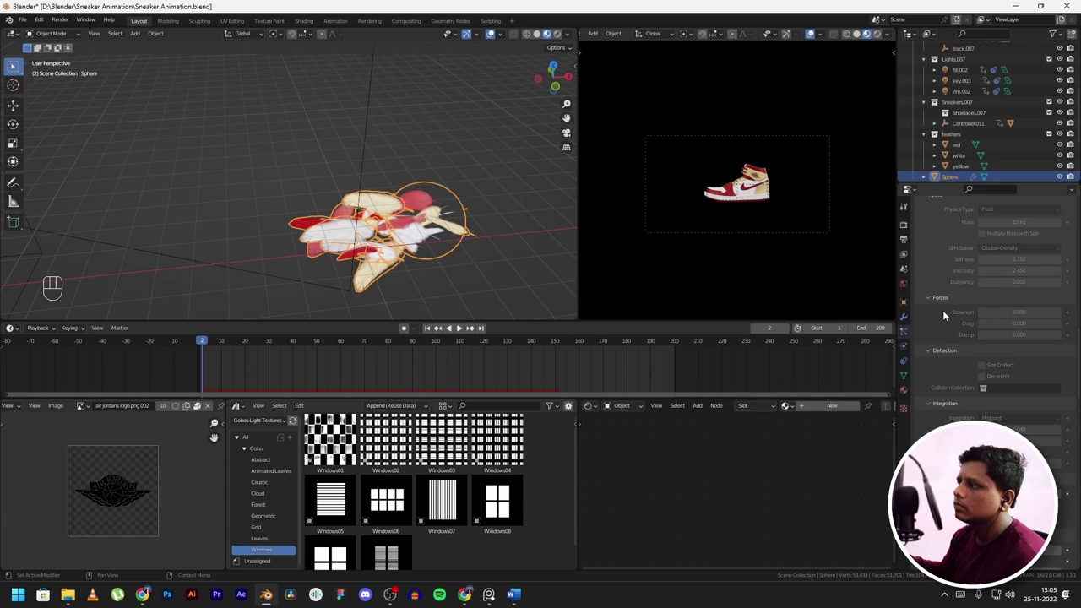
scroll(944, 314, "down", 3)
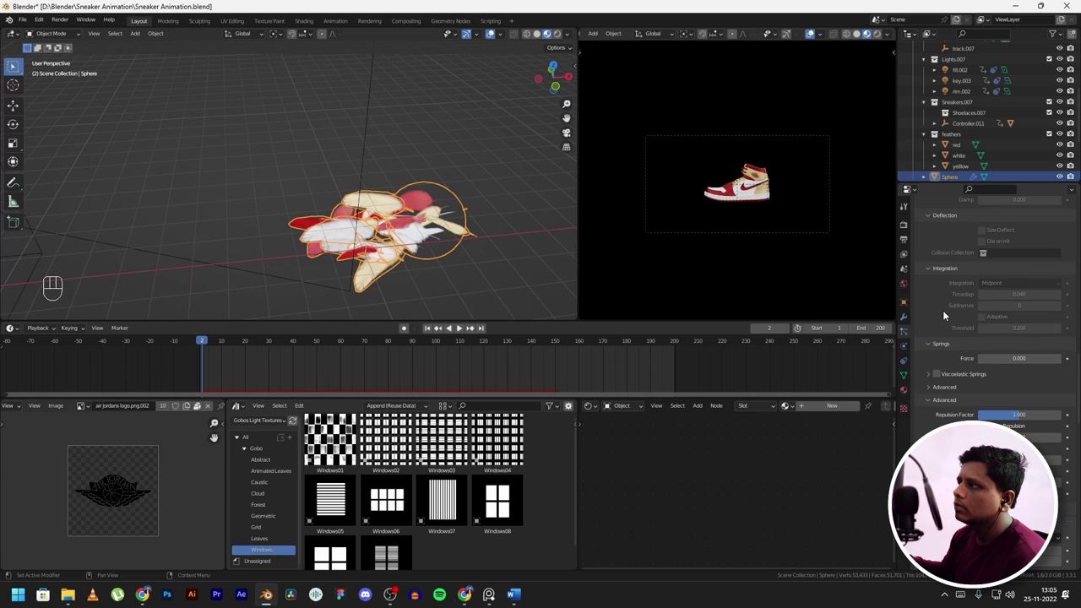
scroll(946, 310, "down", 4)
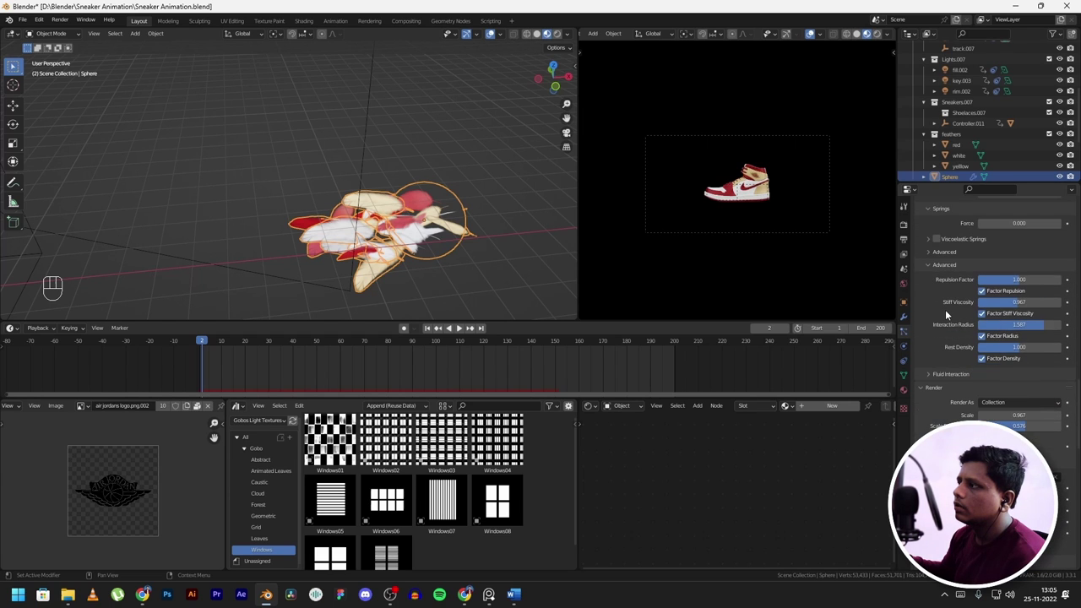
scroll(945, 309, "down", 2)
scroll(945, 309, "down", 2)
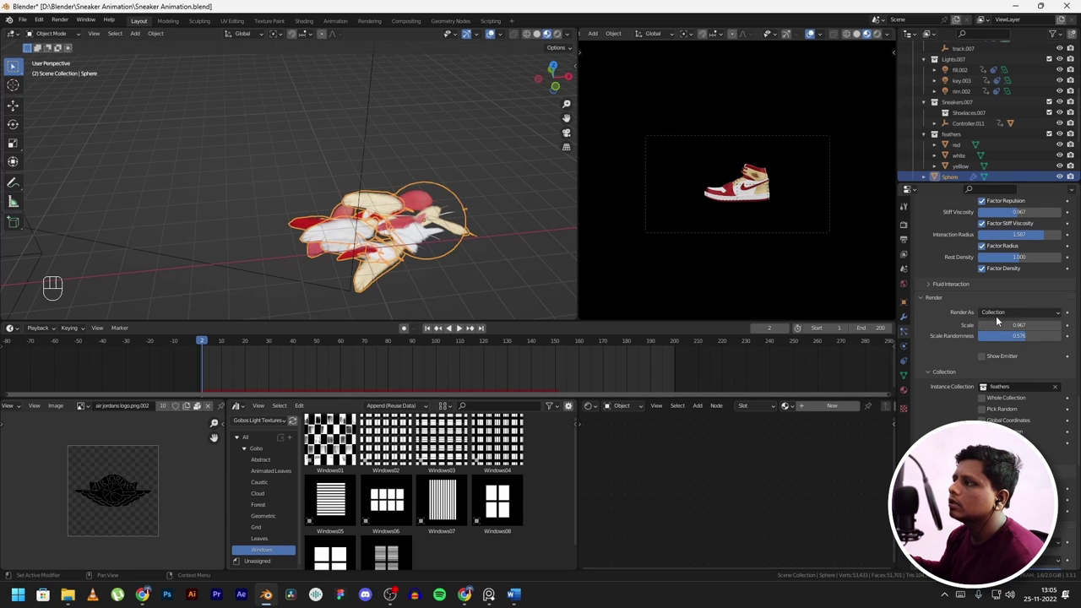
- Check the models in the feathers collection, and review the emitter sphere's advanced physics settings and field weights
scroll(970, 134, "down", 2)
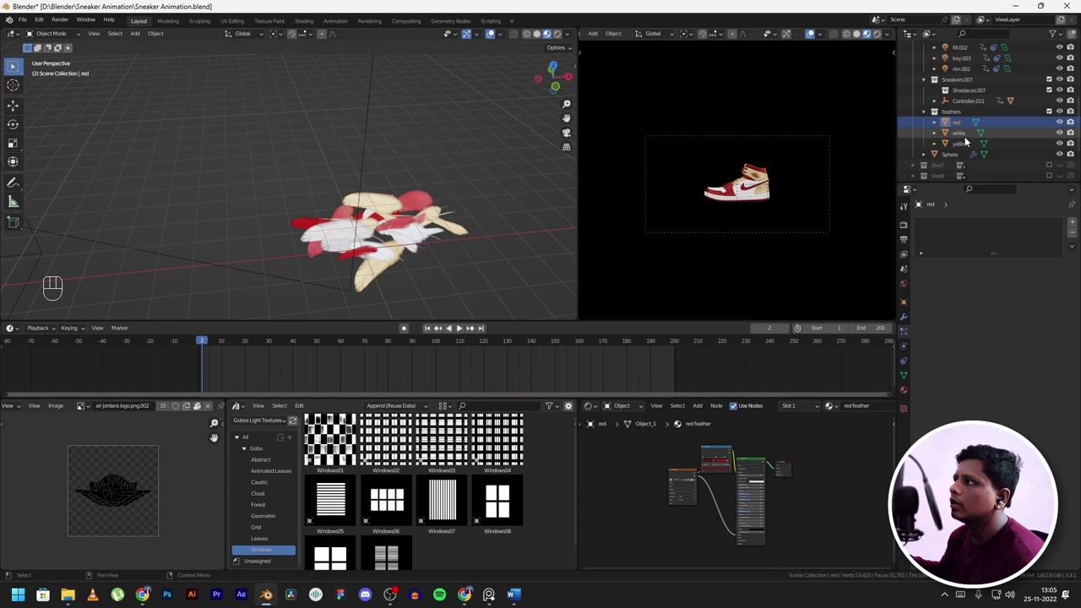
scroll(1078, 407, "up", 3)
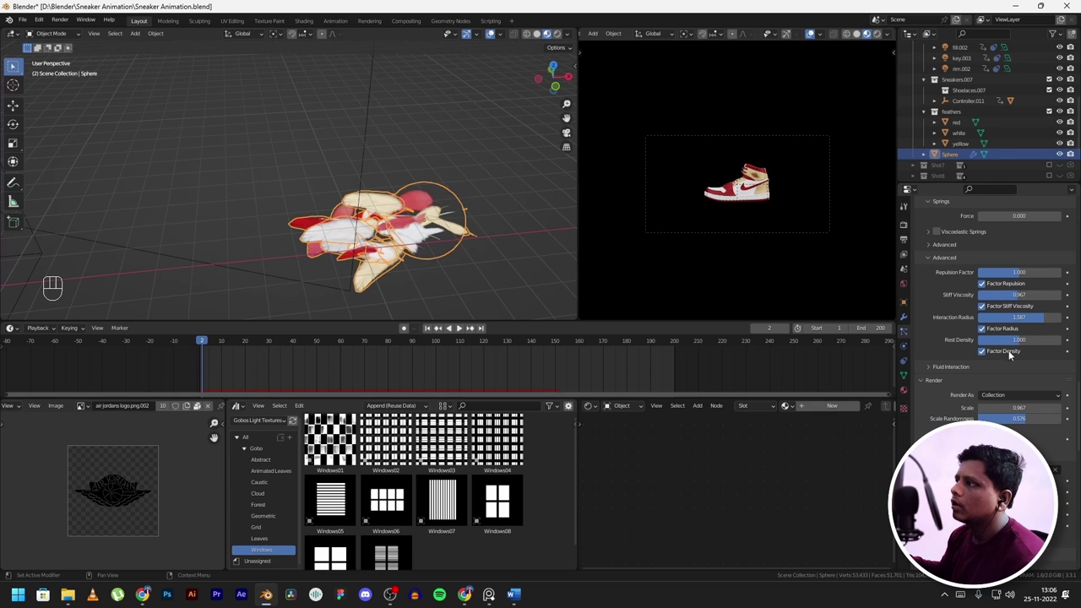
scroll(955, 301, "up", 1)
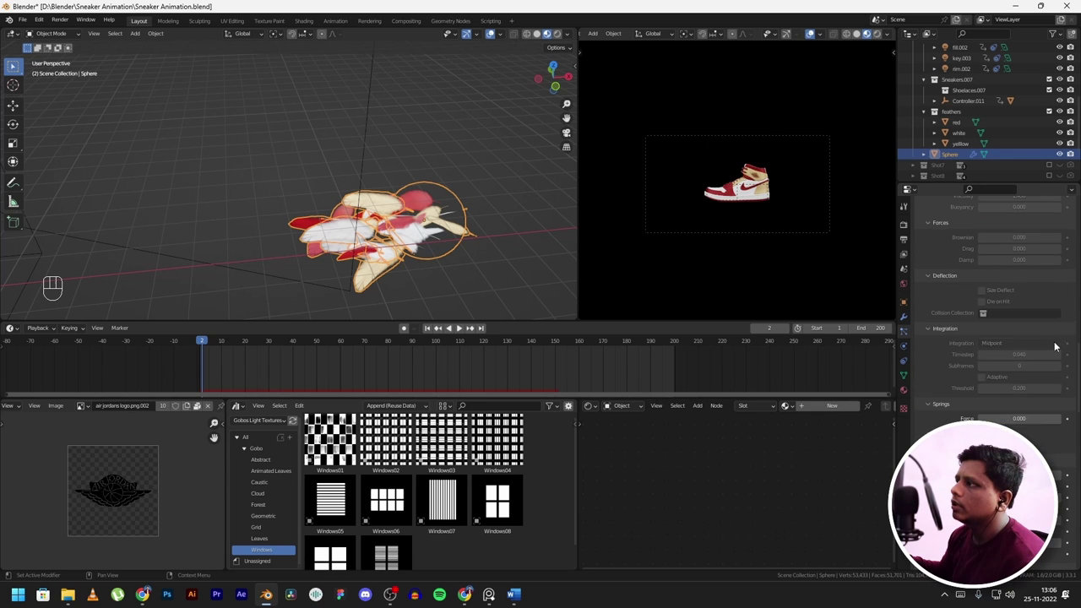
scroll(1031, 350, "down", 8)
scroll(987, 234, "down", 10)
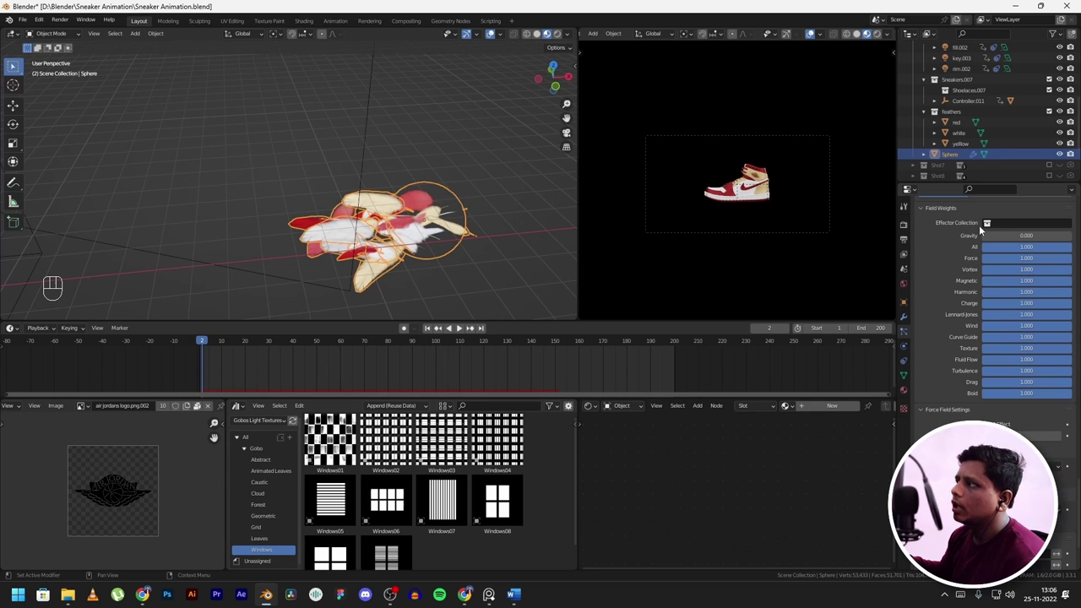
scroll(971, 278, "down", 4)
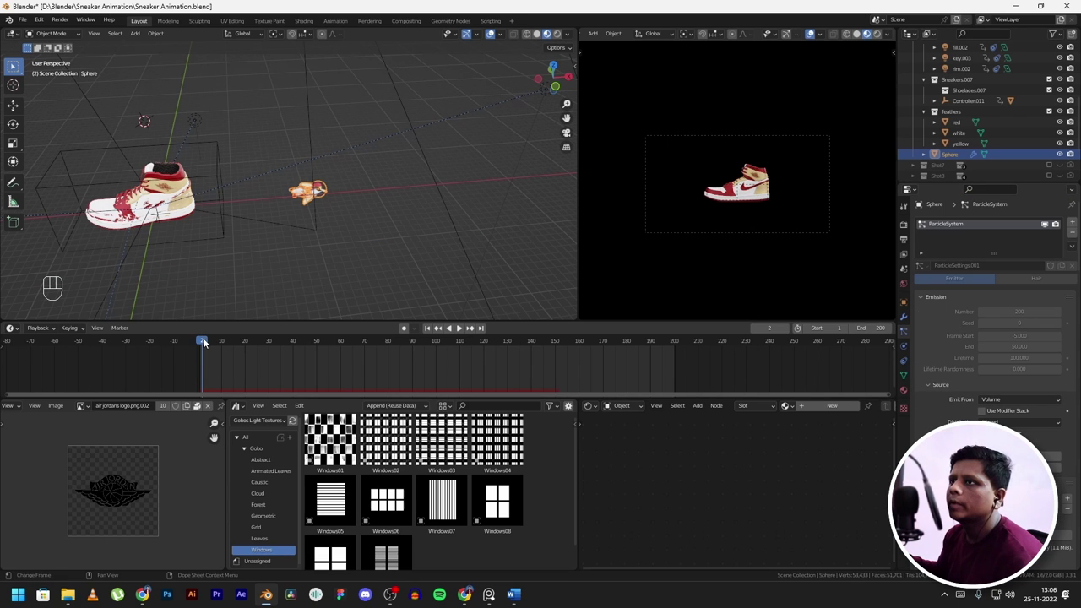
- Scrub the feather particle shot from frame 2 to frame 164 and examine the feathers and sneaker motion in the scene and camera views
left_click_drag(204, 342, 545, 341)
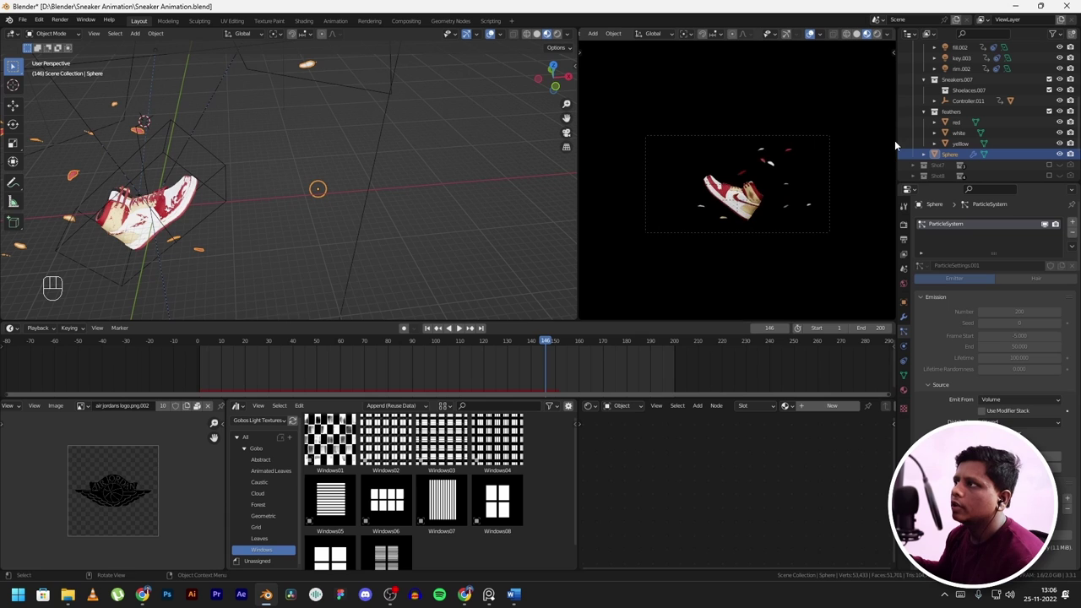
scroll(855, 160, "down", 3)
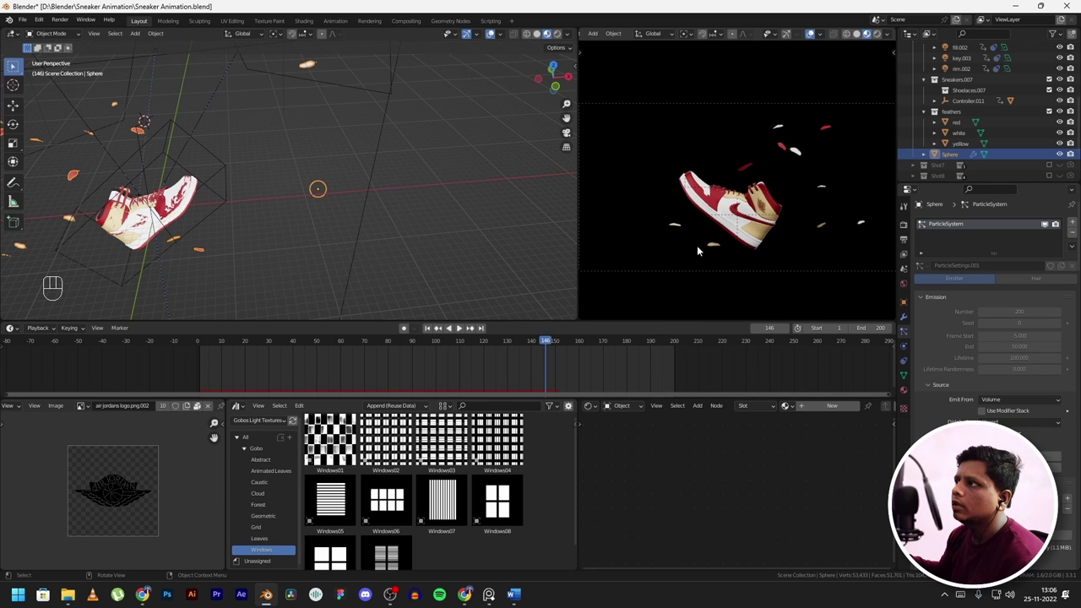
middle_click_drag(397, 199, 448, 253)
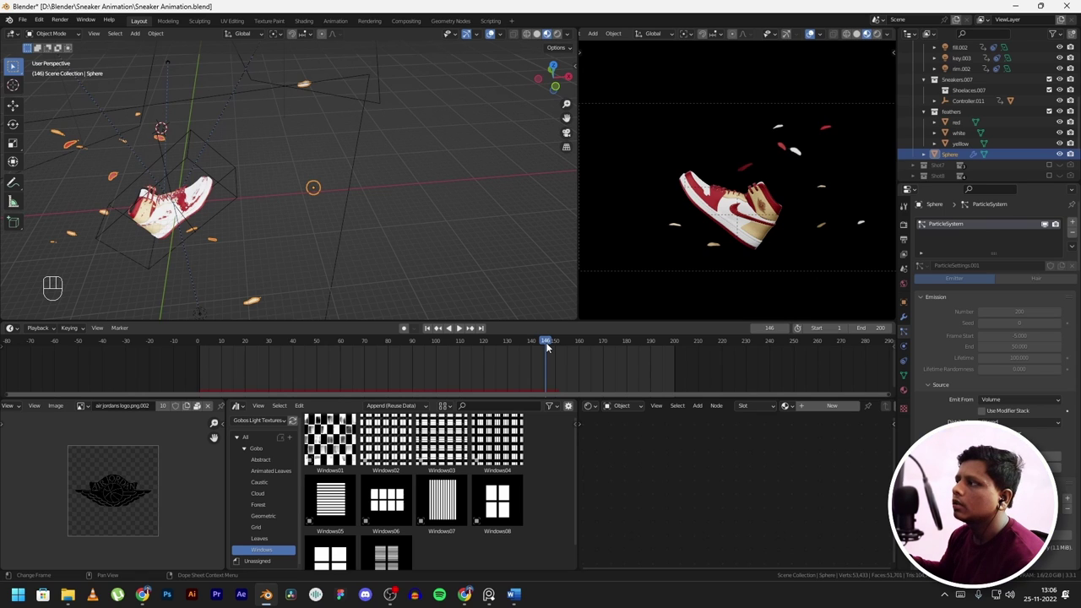
mouse_move(546, 346)
left_mouse_down()
mouse_move(560, 345)
mouse_move(547, 345)
left_mouse_up()
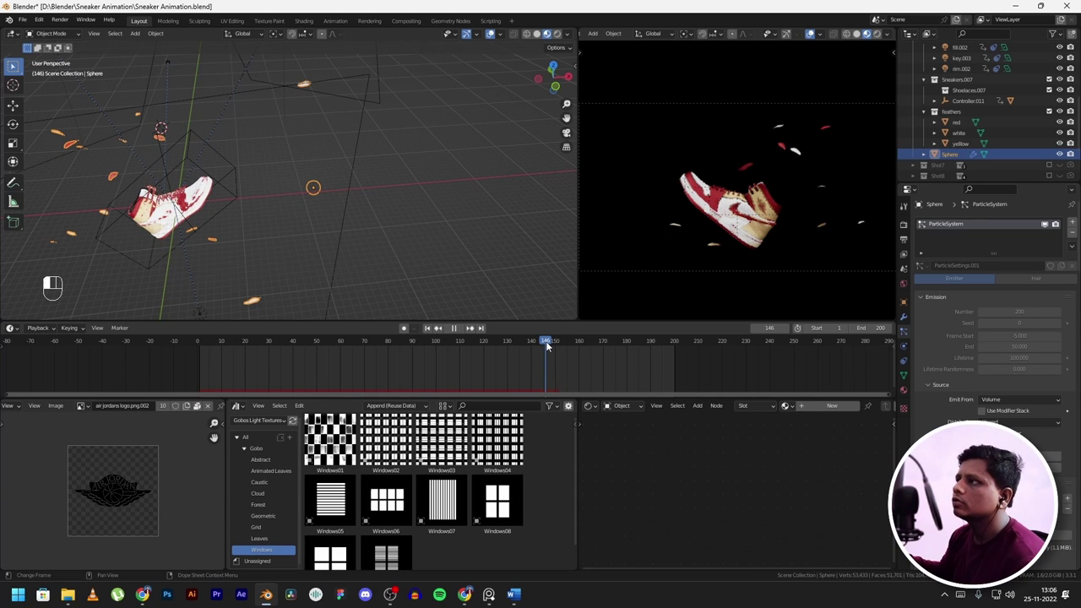
scroll(742, 251, "down", 3)
left_click_drag(537, 342, 588, 343)
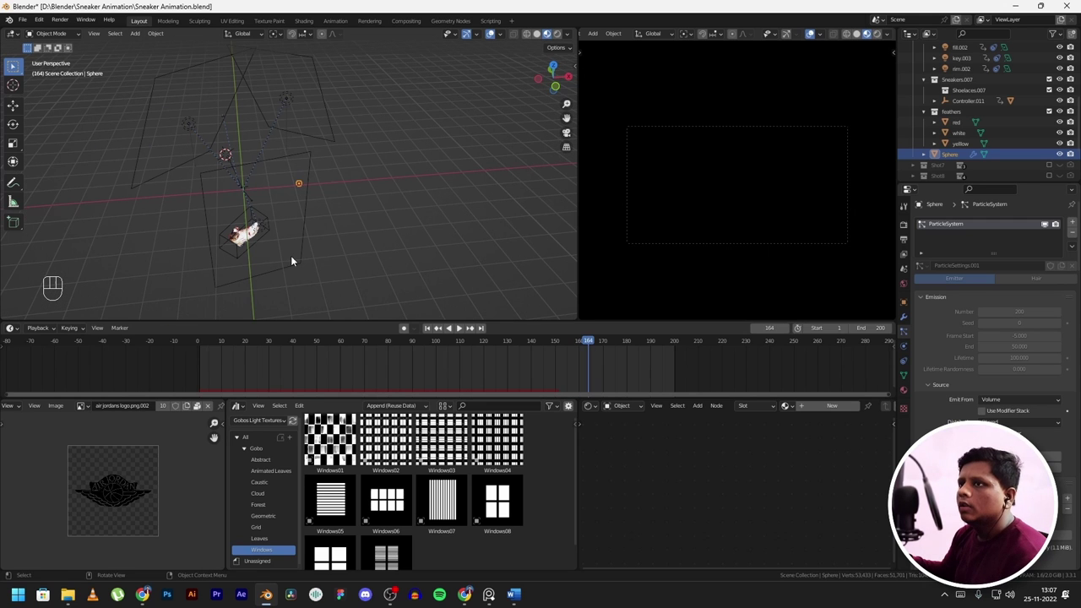
scroll(291, 255, "up", 4)
middle_click_drag(290, 260, 448, 171, "shift")
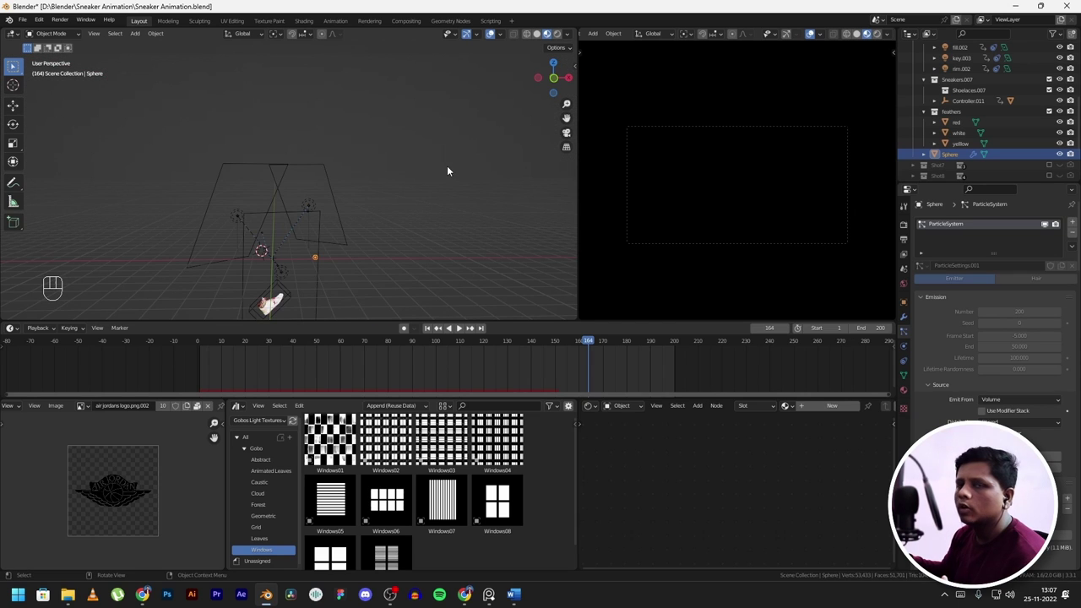
scroll(447, 165, "down", 3)
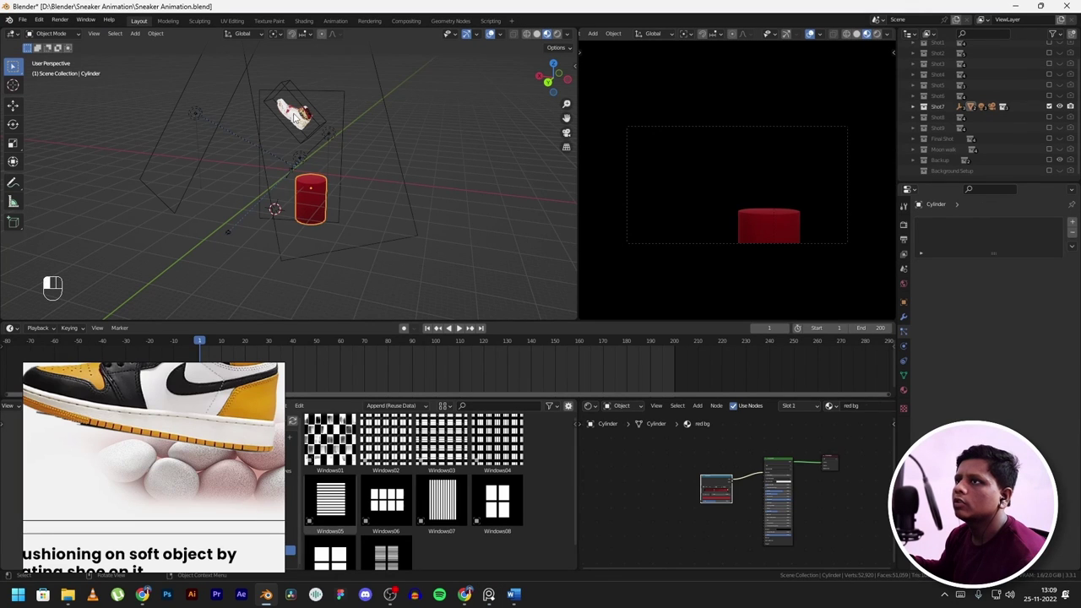
- Show the Shot7 sneaker's modifier settings, play its drop onto the red cylinder, and scrub back to frame 12 to inspect the fall
left_click(904, 316)
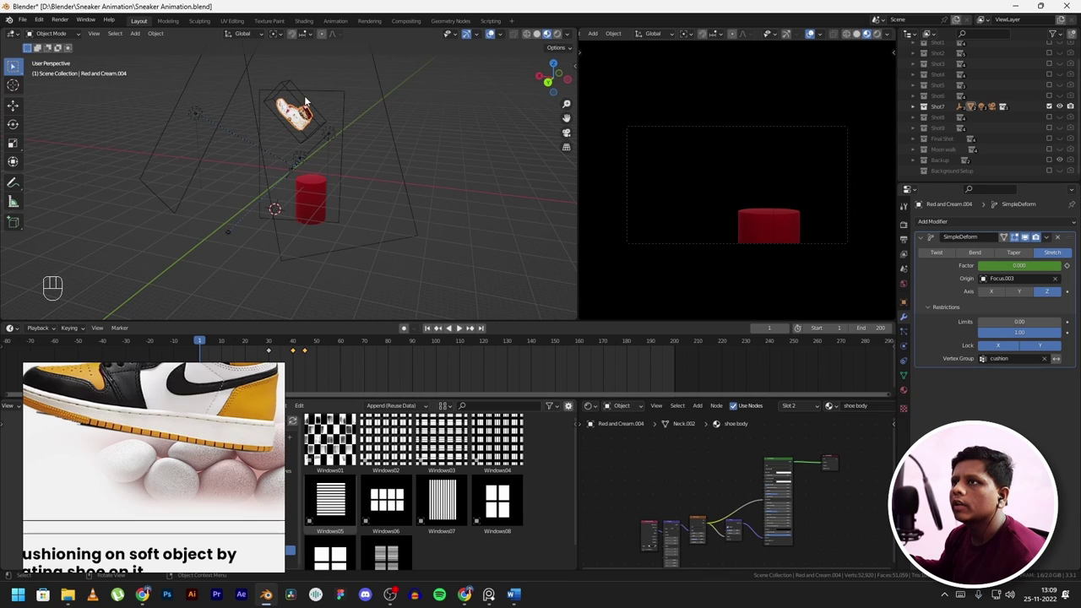
middle_click_drag(391, 108, 477, 188)
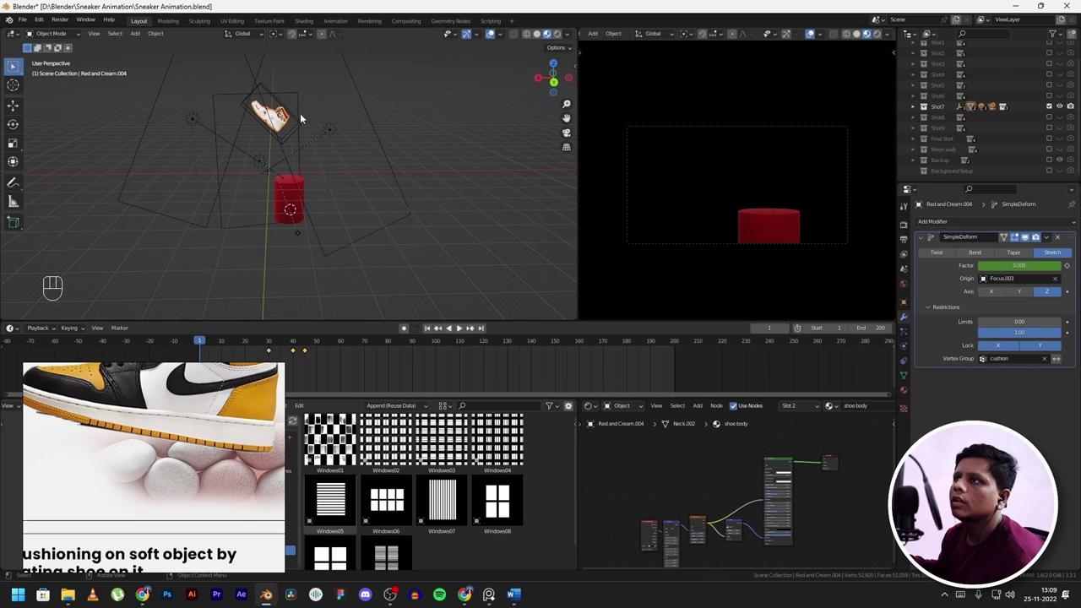
scroll(767, 142, "up", 1)
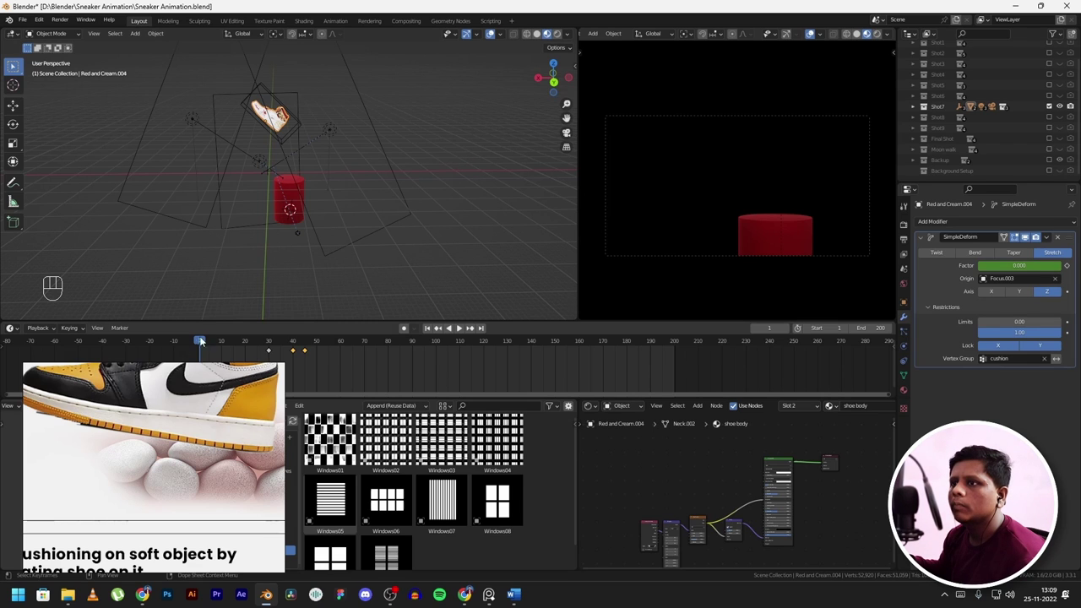
key("space")
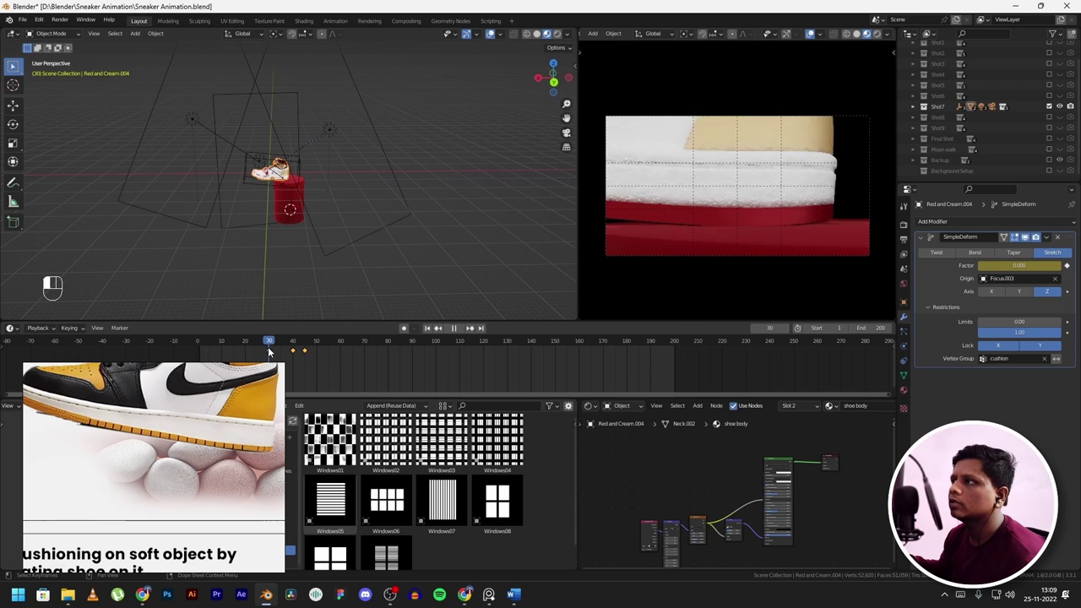
left_click_drag(265, 347, 227, 347)
scroll(321, 159, "up", 8)
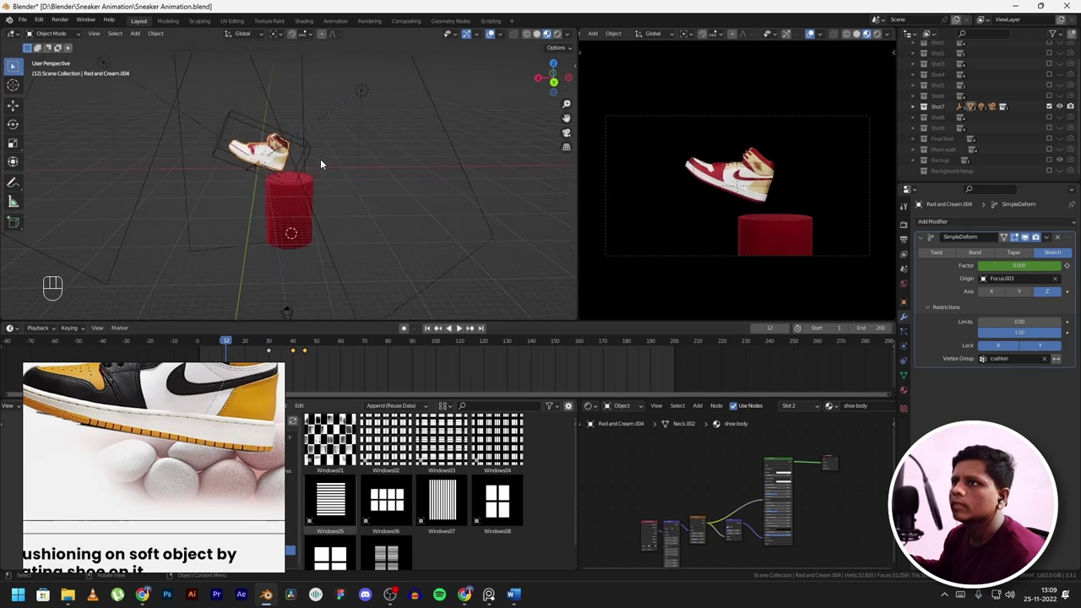
scroll(341, 167, "down", 10)
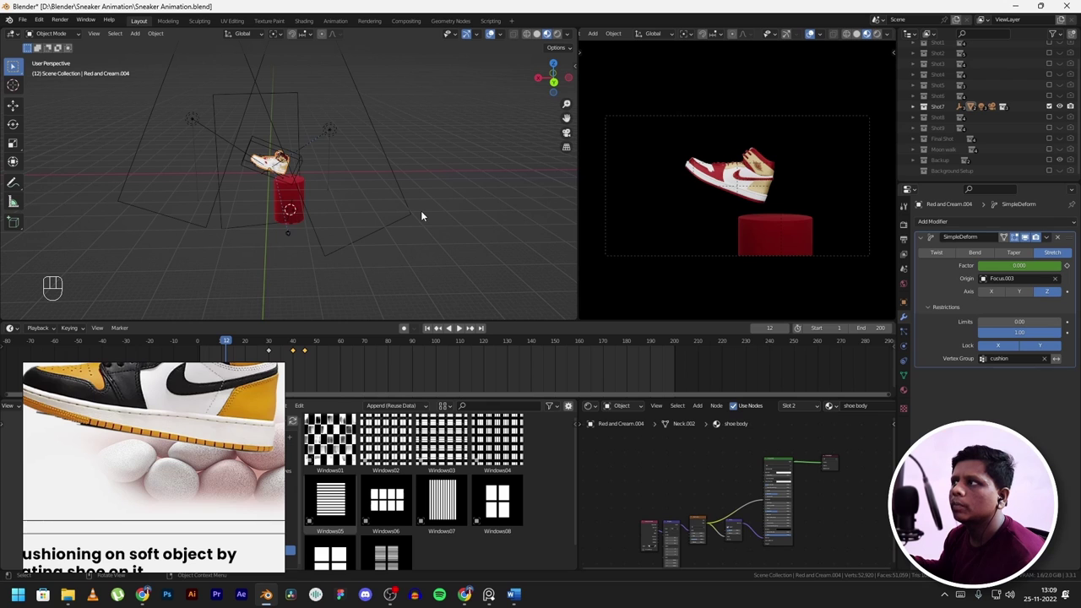
scroll(421, 210, "up", 4)
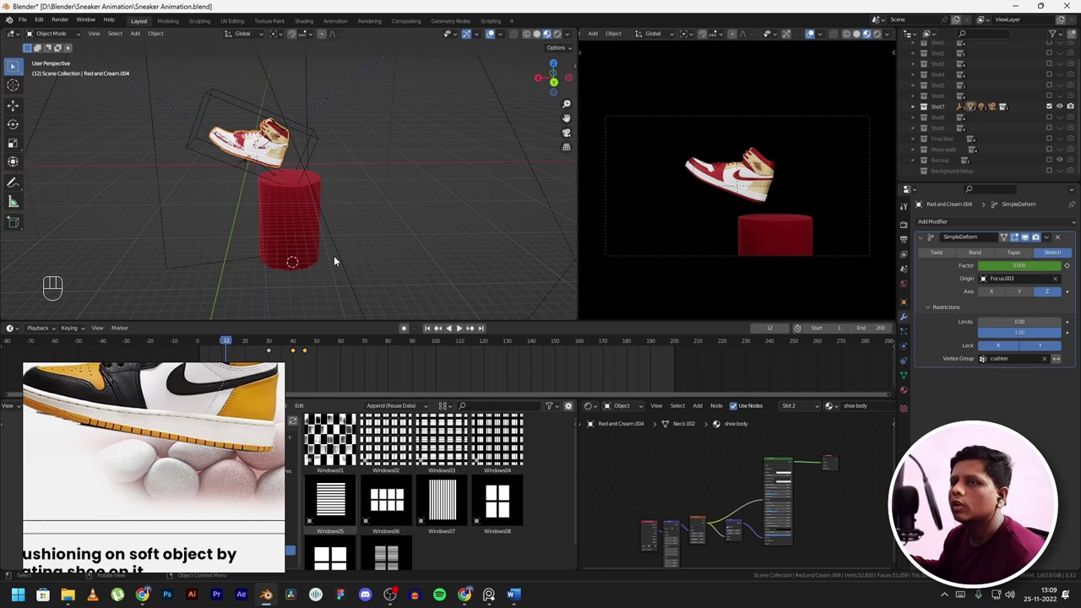
- Replay the sneaker's landing on the red cylinder from the first frames and inspect the contact around frames 19 to 26
key("space")
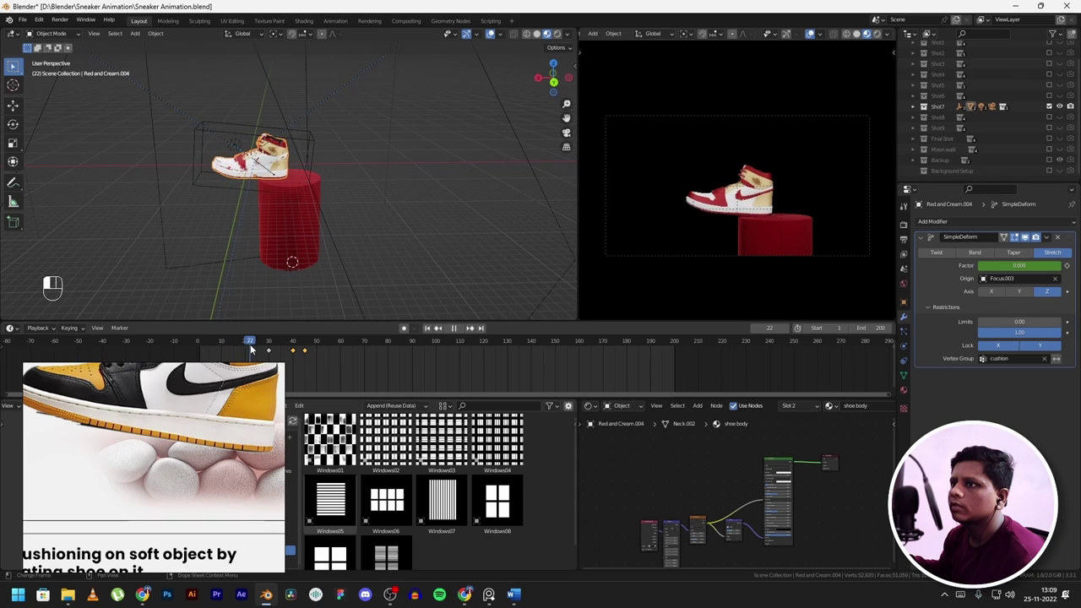
left_click_drag(243, 346, 196, 346)
left_click(195, 341)
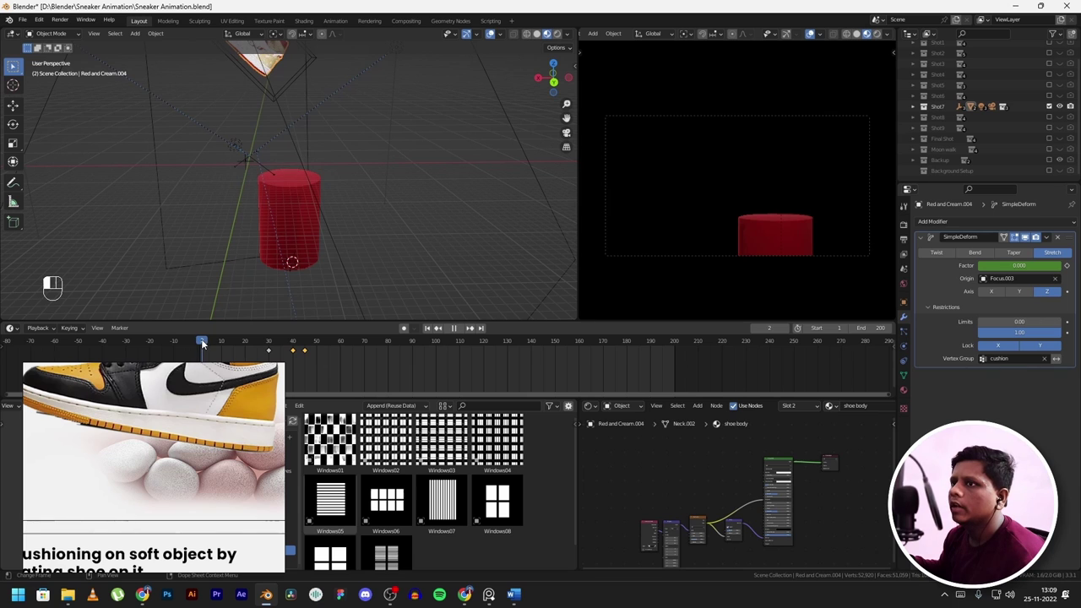
key("space")
key("space")
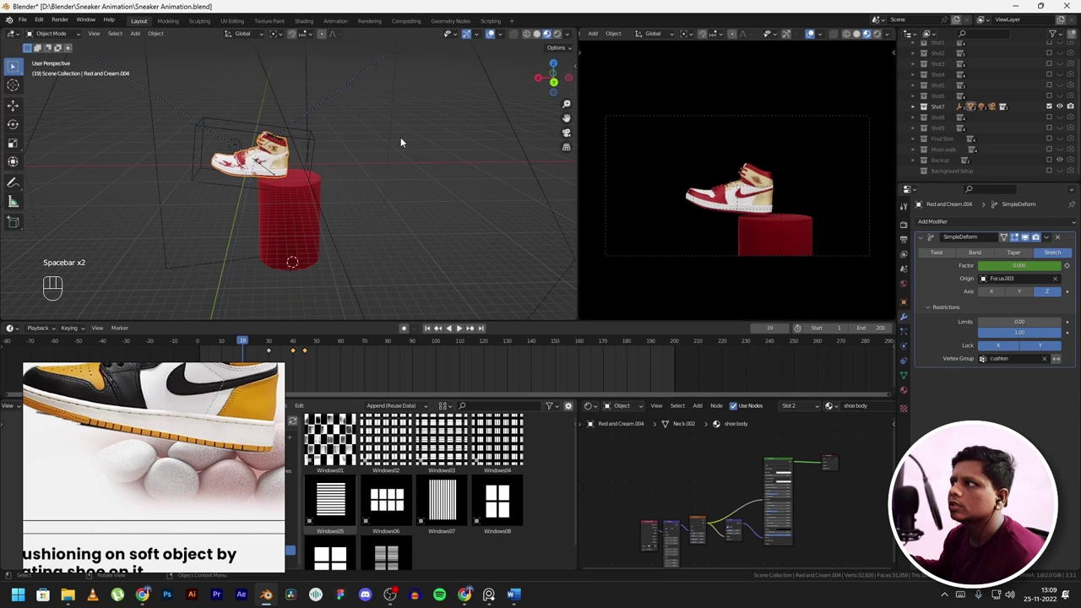
middle_click_drag(234, 119, 297, 209)
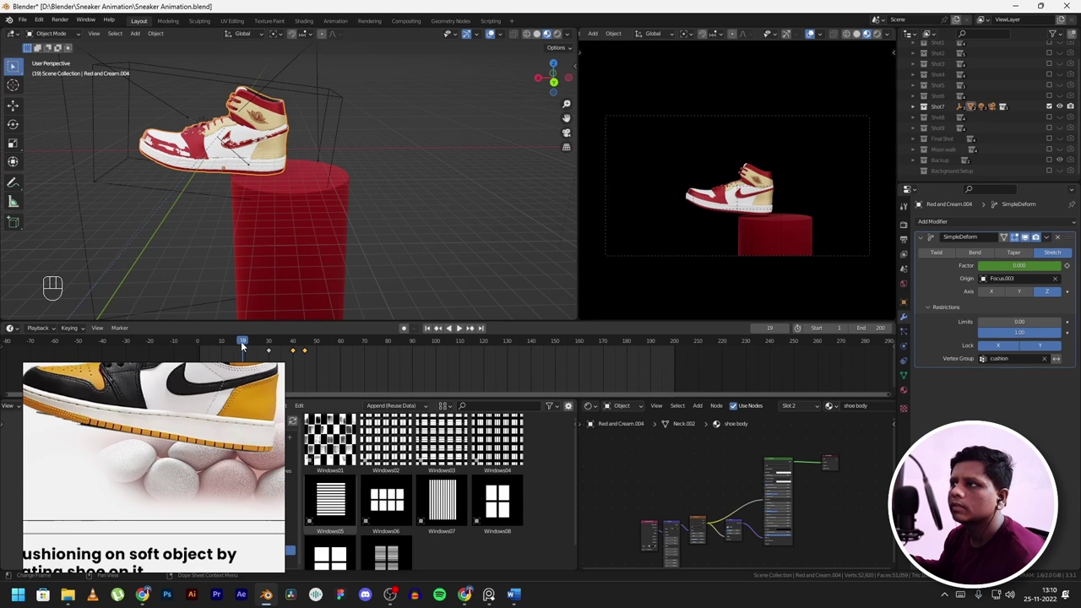
left_click_drag(241, 341, 258, 348)
middle_click_drag(295, 220, 255, 227)
scroll(254, 237, "down", 4)
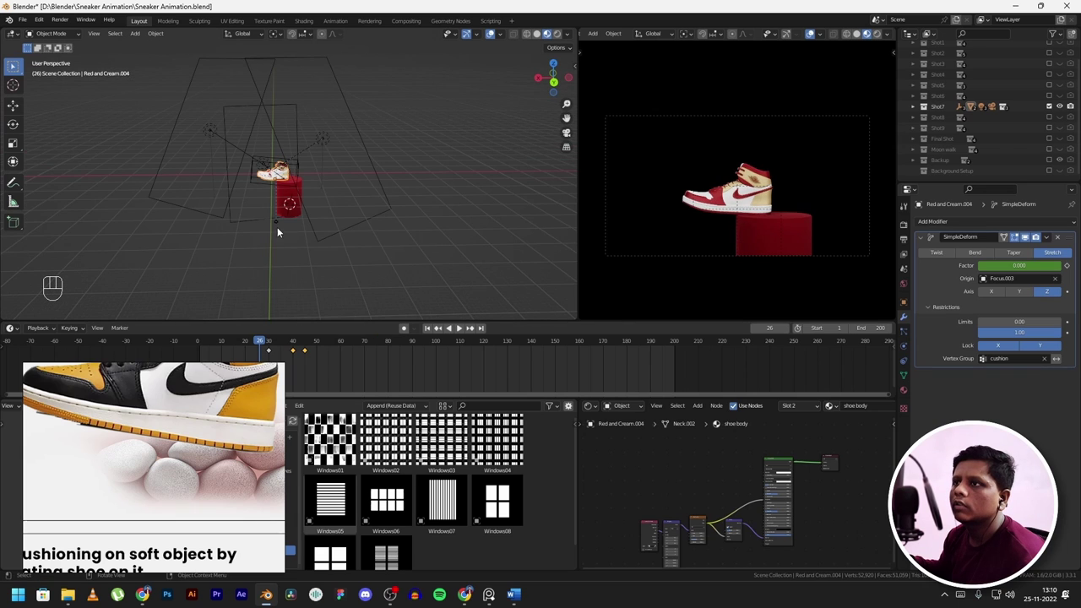
- Select the Shot 7 camera, scrub from frame 25 to 32, and examine its move to the sneaker's heel close-up
left_click(277, 226)
scroll(283, 227, "up", 3)
left_click(258, 342)
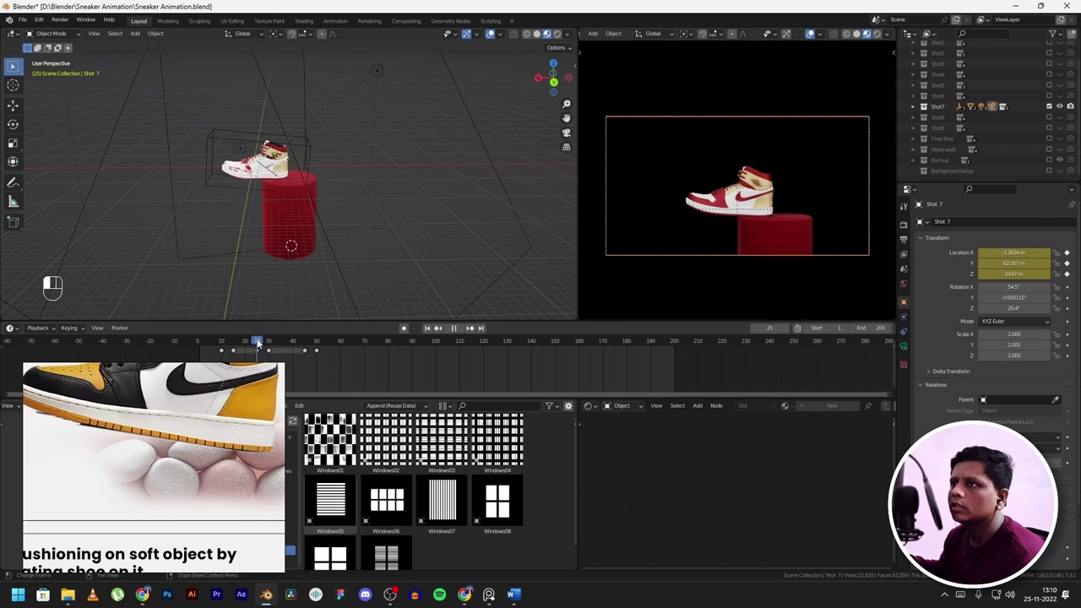
left_click_drag(258, 342, 274, 342)
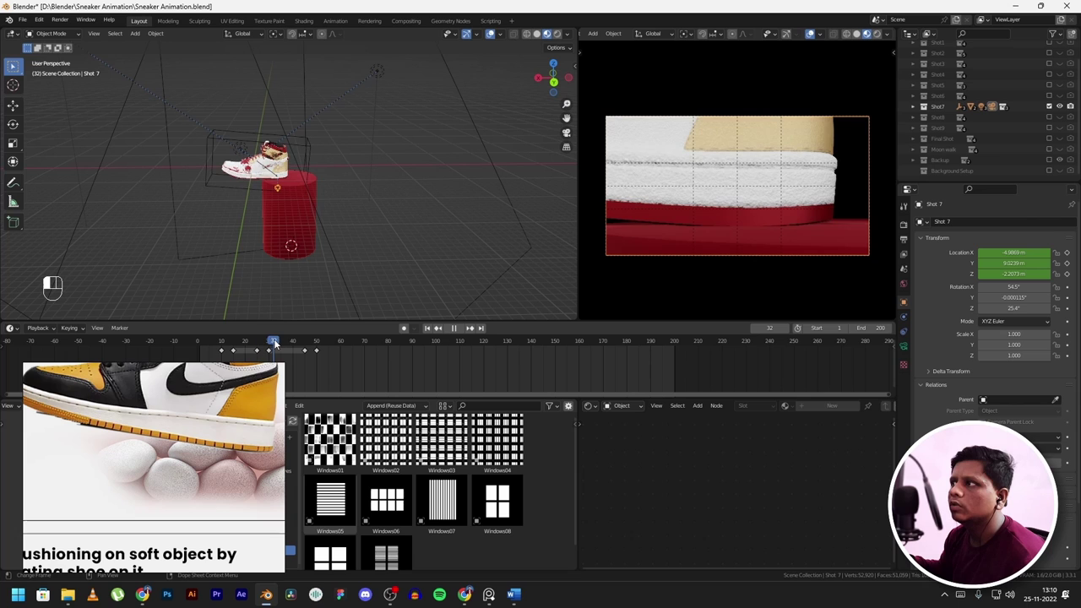
scroll(829, 217, "up", 2)
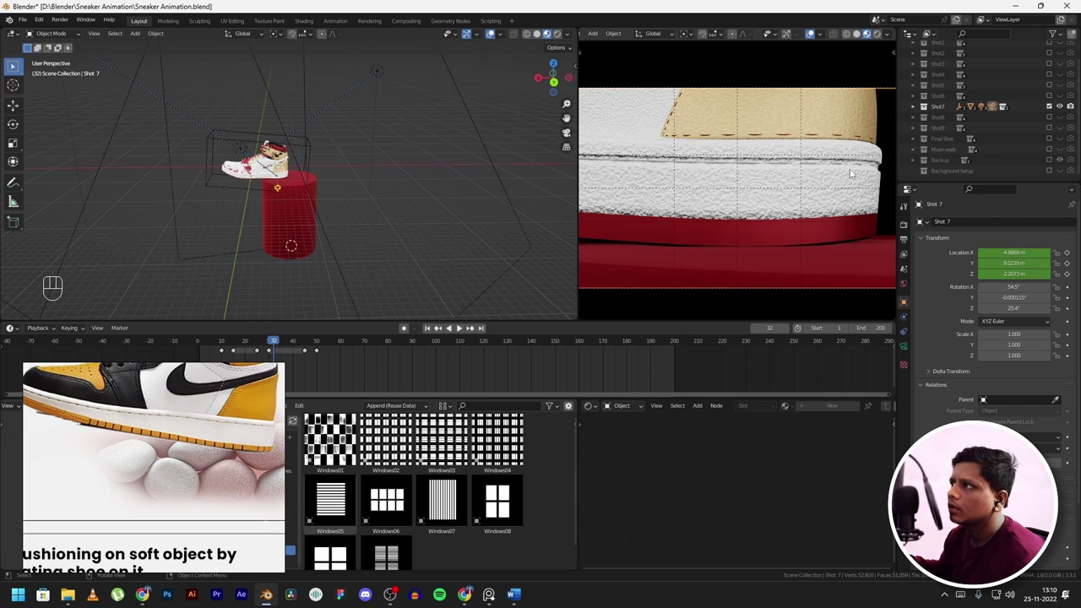
scroll(767, 188, "down", 3)
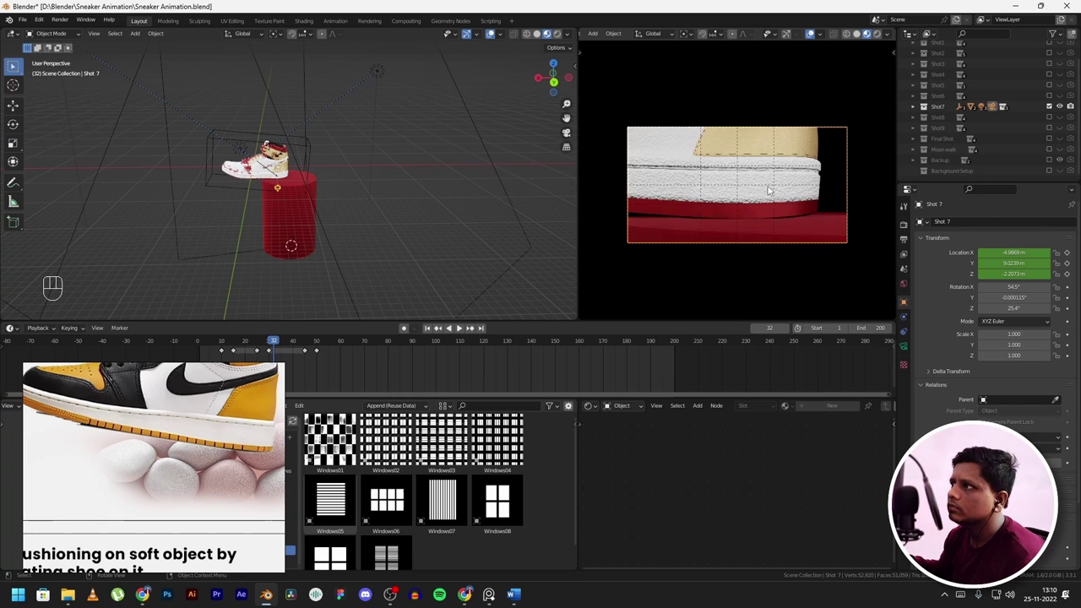
scroll(768, 190, "up", 3)
scroll(346, 190, "up", 3)
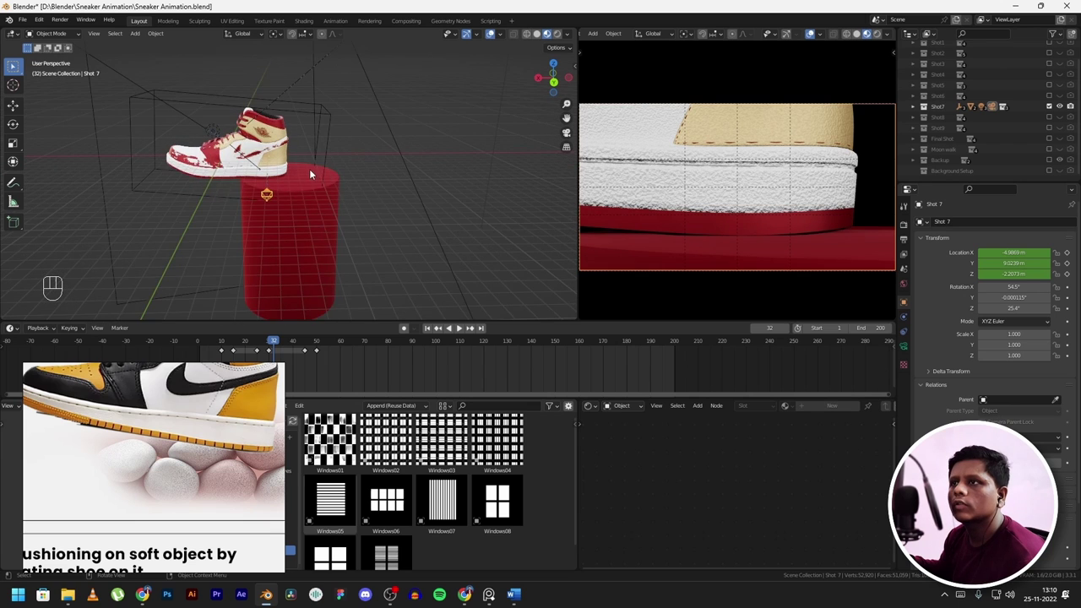
- Select the sneaker, frame it in the view, and return to frame 30 to examine its SimpleDeform Stretch keyframe
scroll(309, 173, "up", 4)
left_click(257, 158)
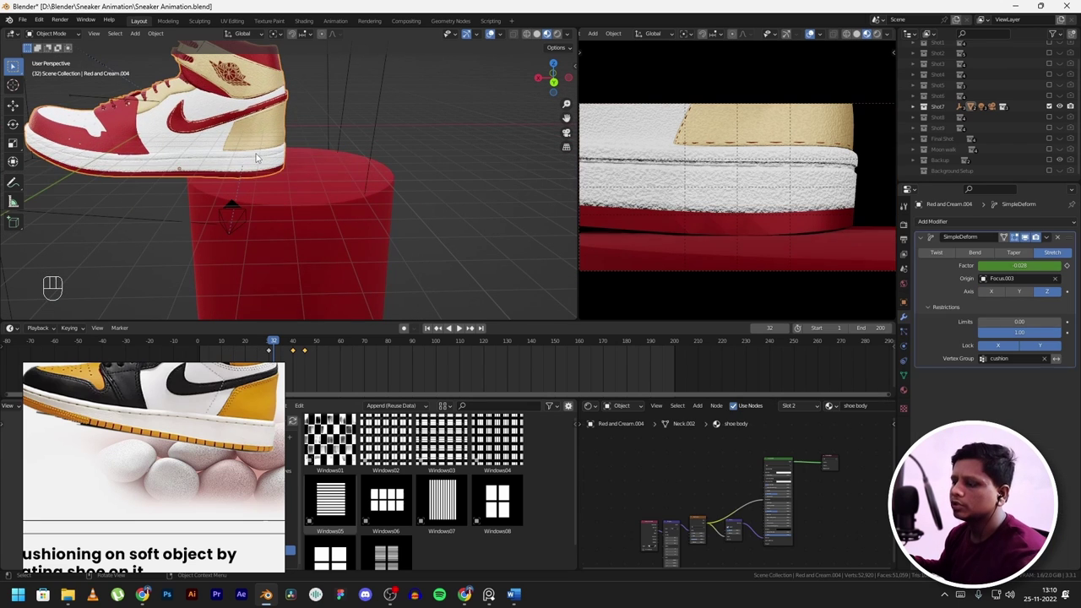
scroll(338, 186, "down", 4)
scroll(429, 216, "up", 7)
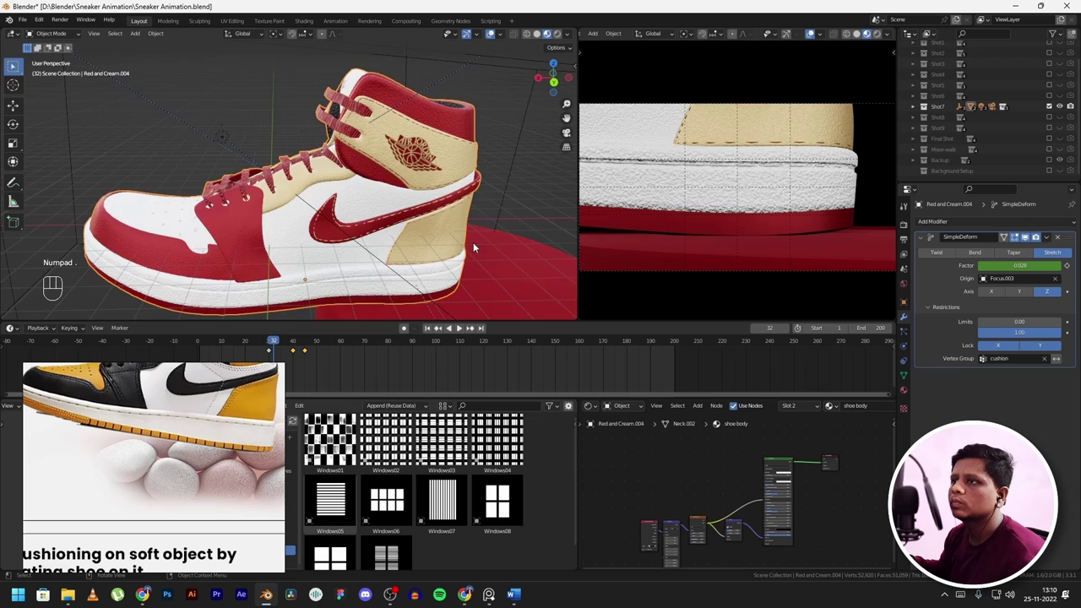
key("Left")
key("Left")
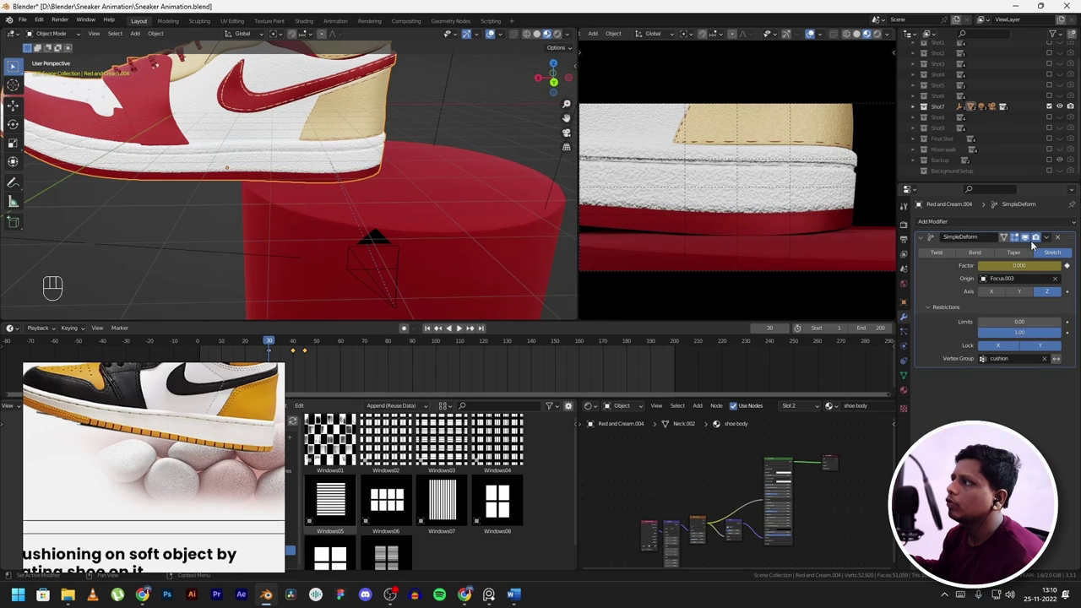
middle_click_drag(485, 192, 466, 196)
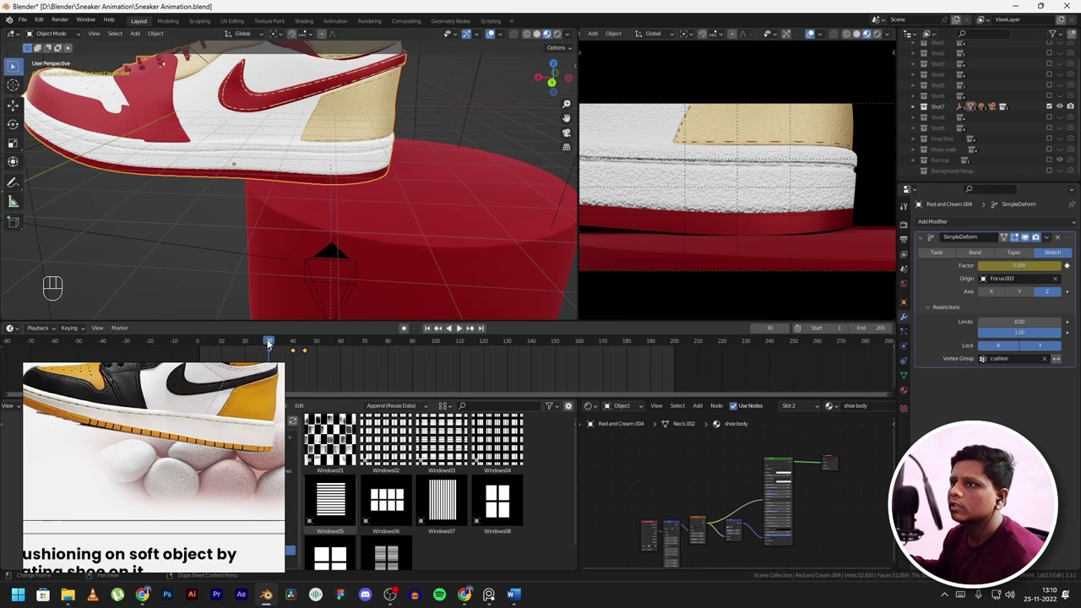
left_click_drag(268, 342, 256, 345)
left_click_drag(265, 343, 270, 343)
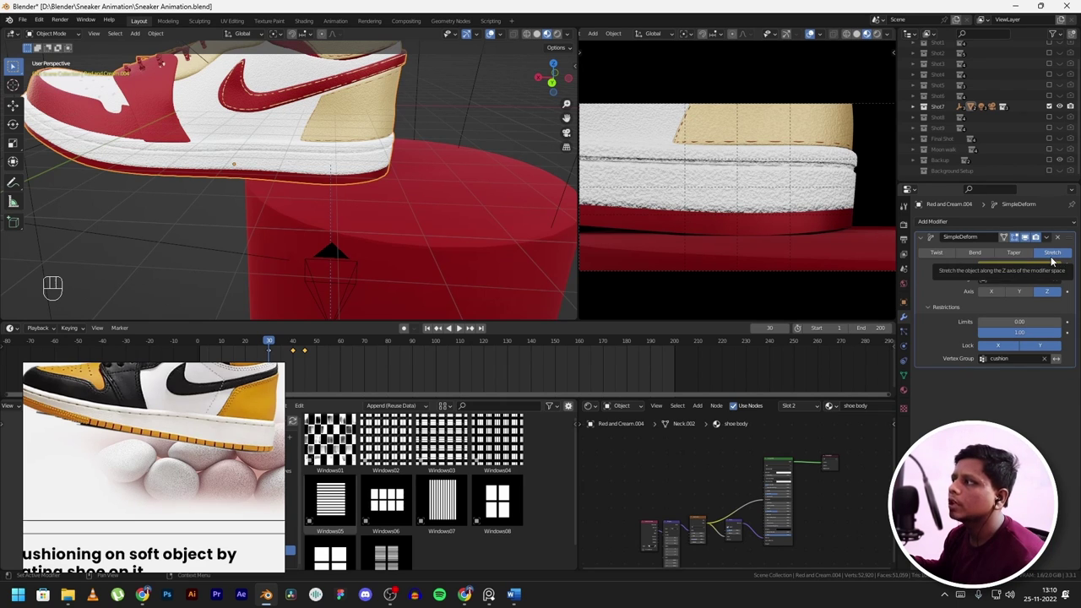
- Scrub the sneaker's stretch animation from frame 30 to frame 45 and inspect the sole up close against the red cylinder
left_click_drag(269, 343, 306, 348)
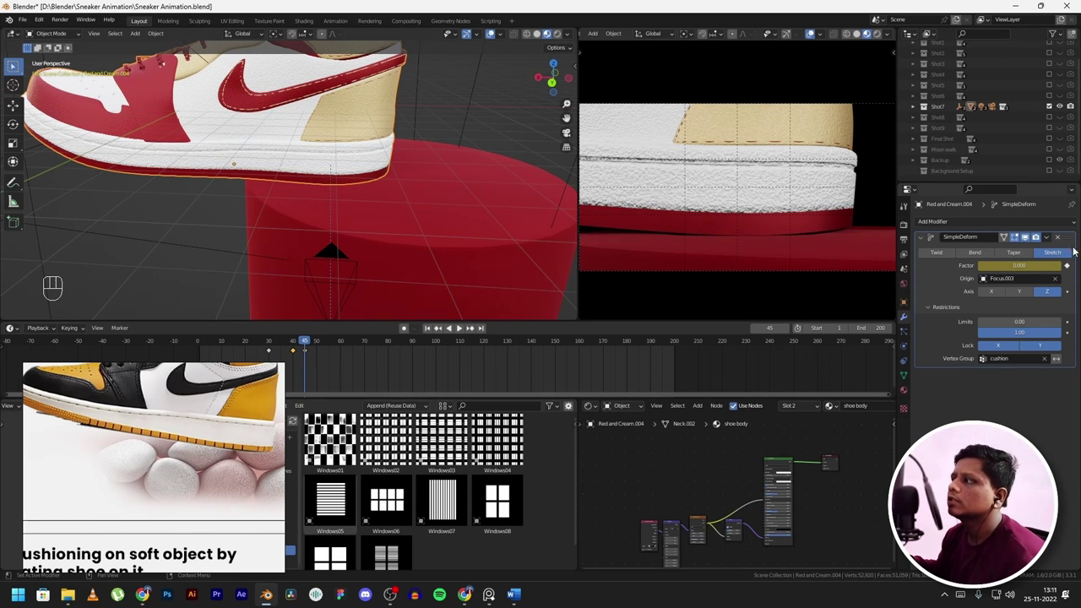
middle_click_drag(261, 119, 271, 115)
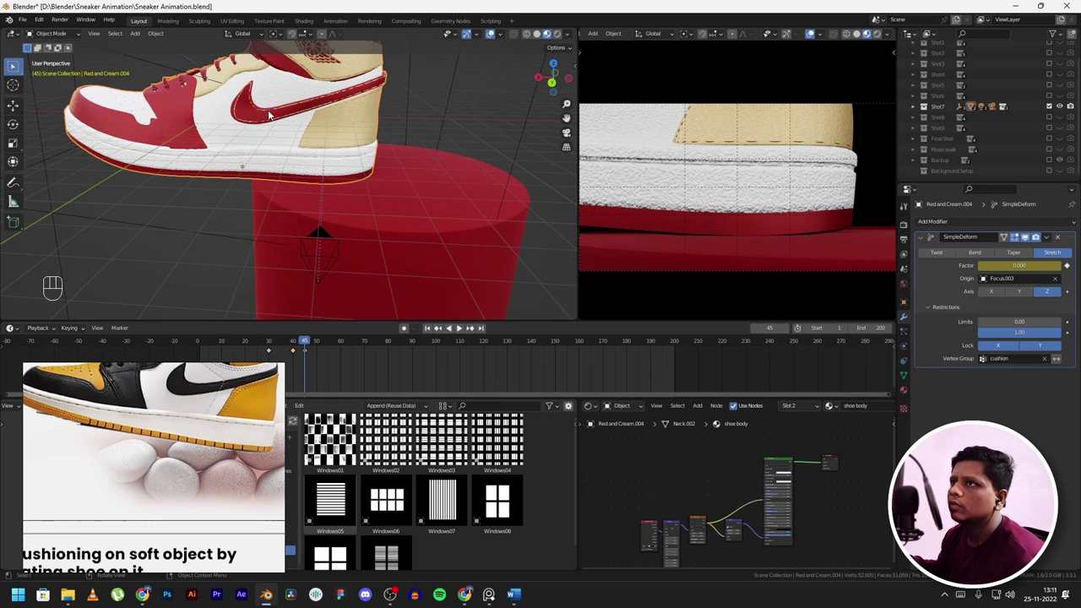
scroll(165, 186, "up", 6)
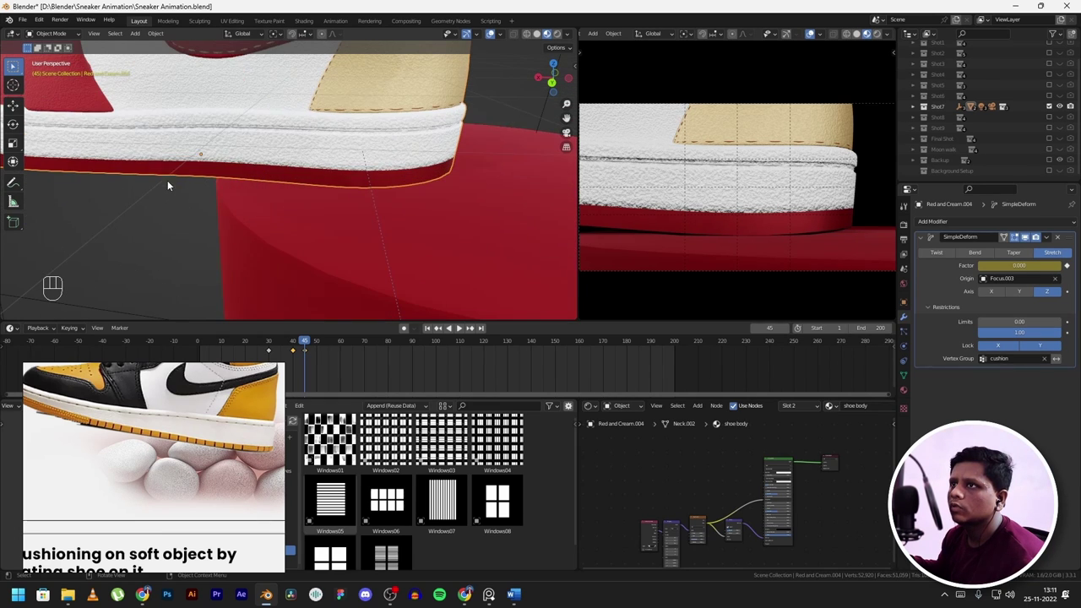
middle_click_drag(366, 211, 374, 194)
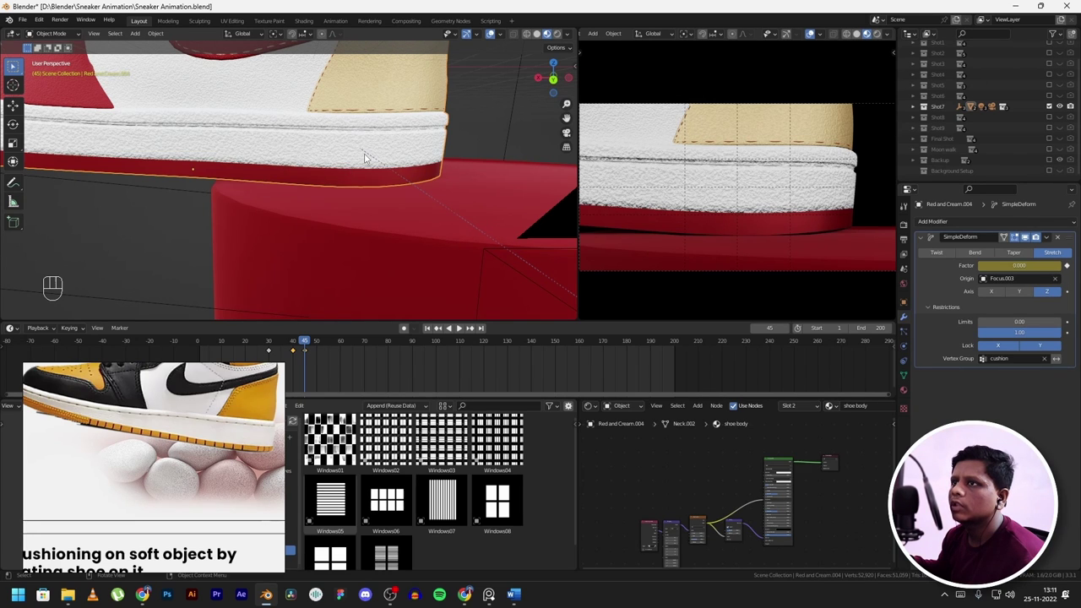
scroll(313, 158, "down", 4)
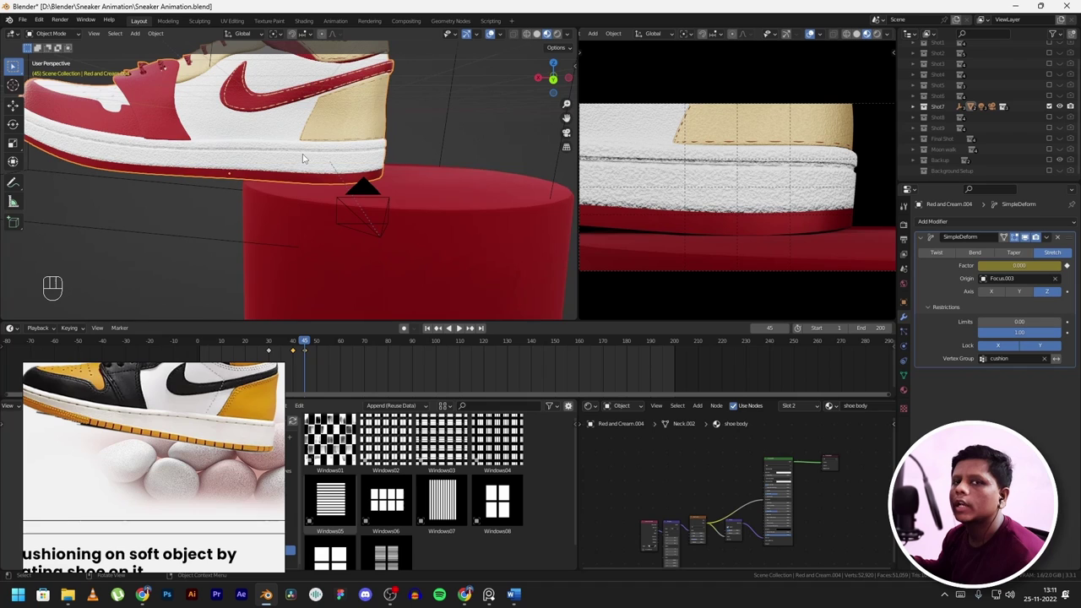
scroll(283, 161, "up", 3)
middle_click_drag(258, 168, 220, 187)
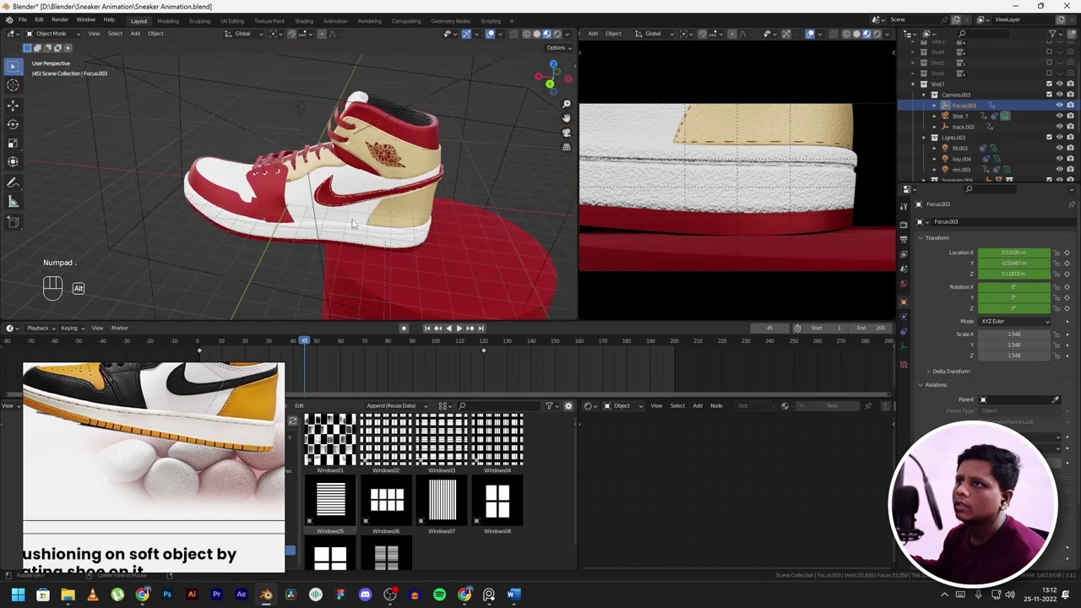
- Select the sneaker and scrub its SimpleDeform Stretch animation from frame 45 back to frame 37
middle_click_drag(321, 198, 245, 179)
scroll(242, 179, "up", 5)
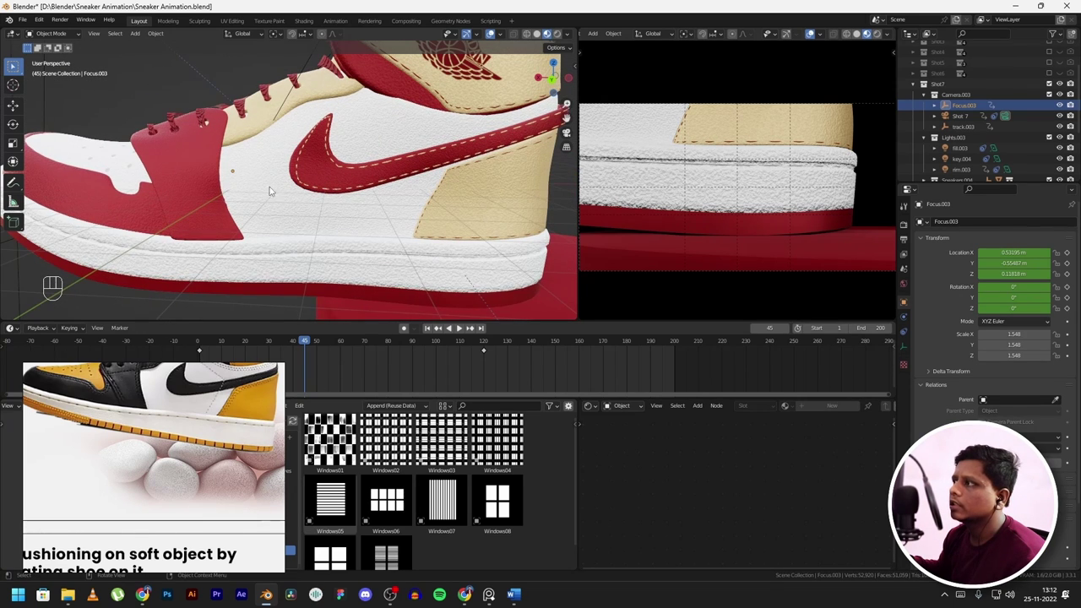
left_click(777, 133)
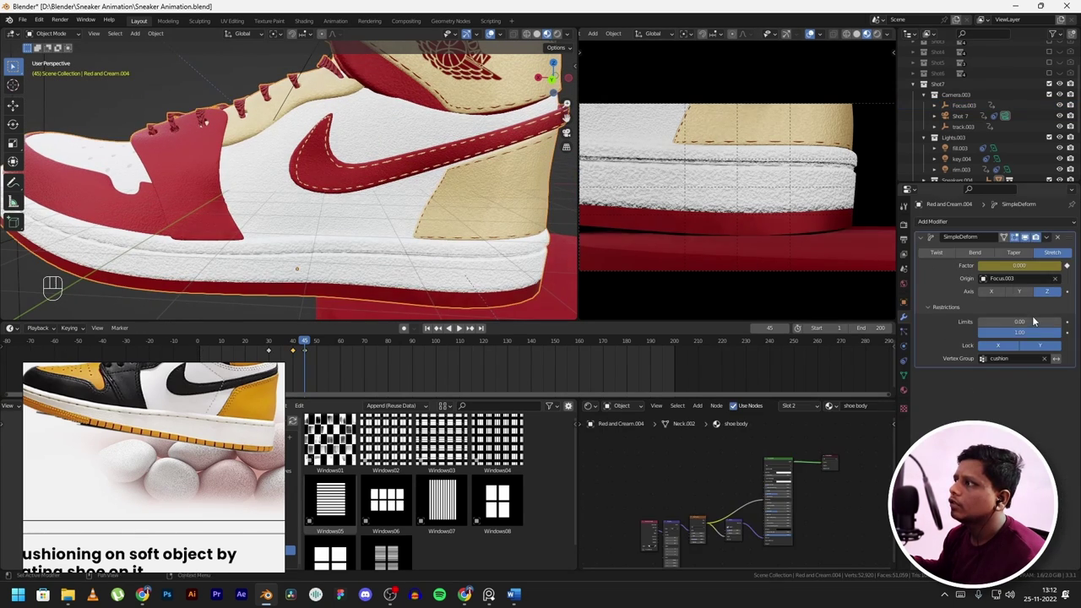
left_click_drag(301, 342, 281, 344)
key("space")
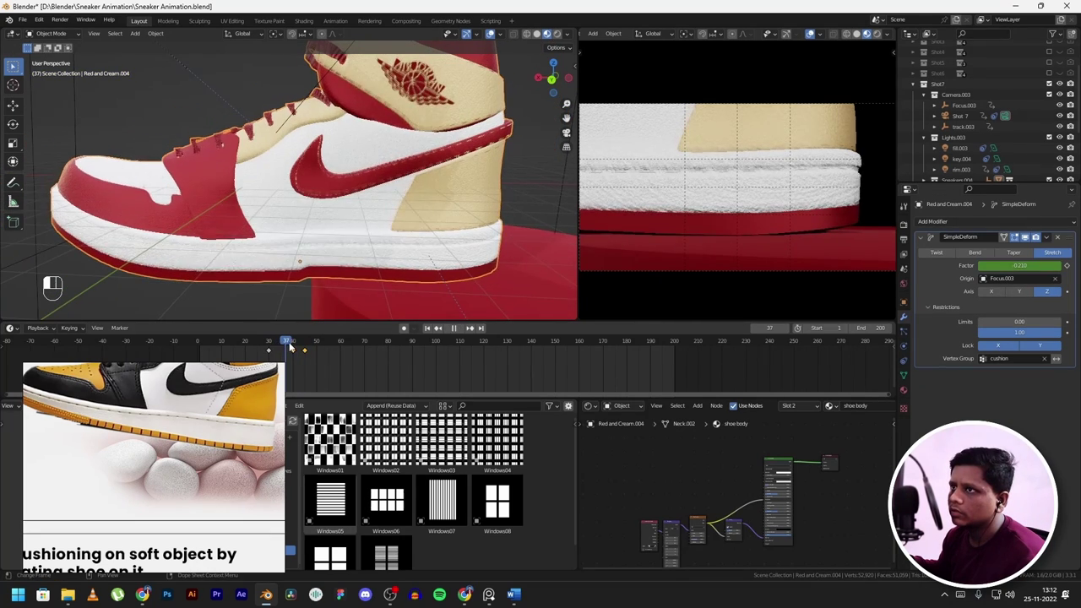
key("Escape")
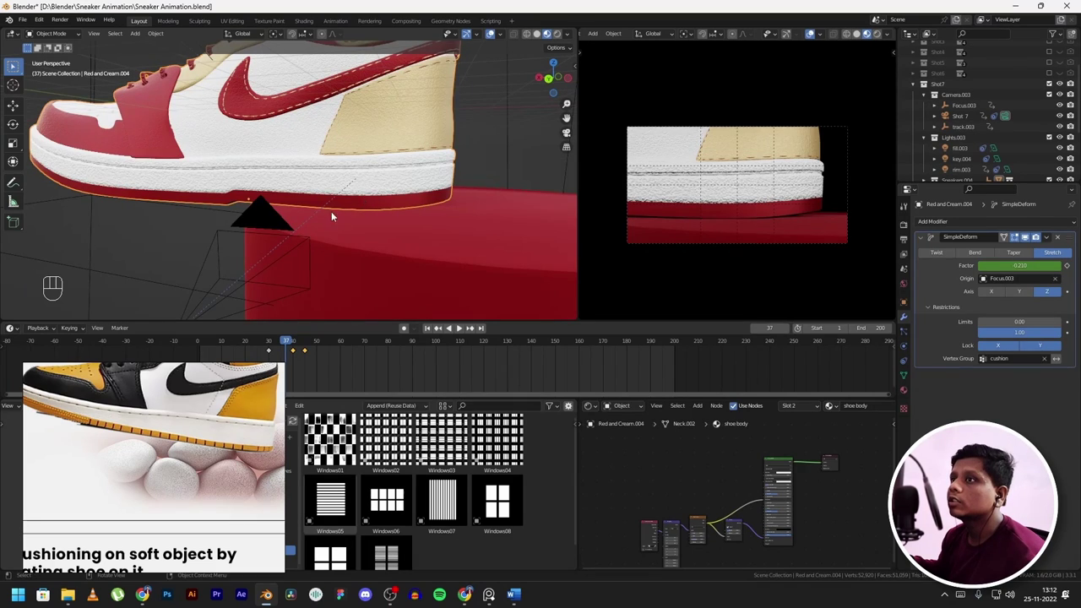
- Inspect the sole's deformation against the red cylinder at frame 37, up close and from several angles
scroll(332, 212, "up", 5)
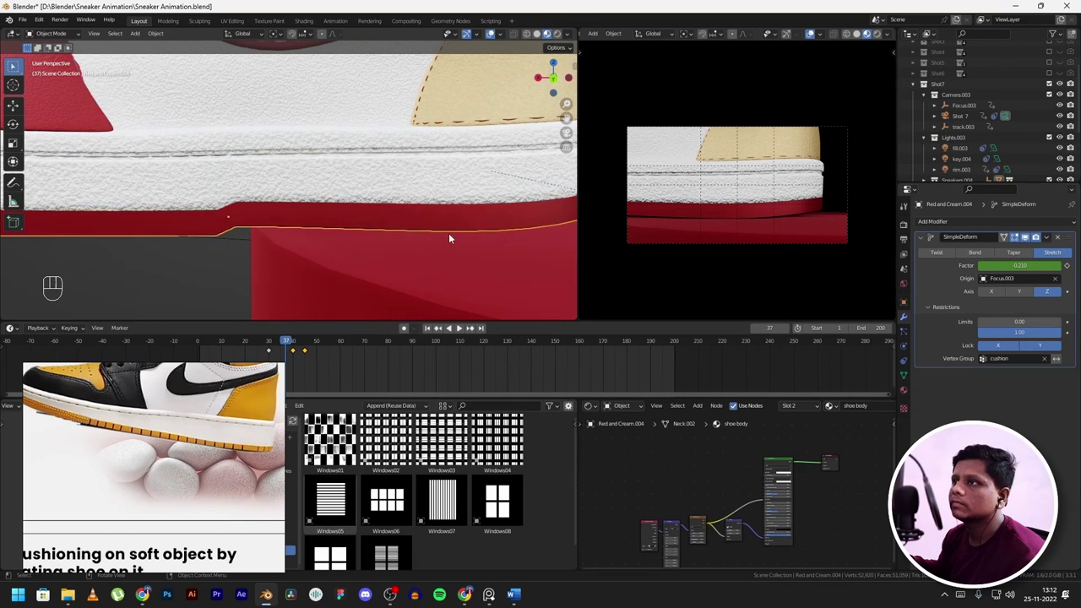
scroll(448, 239, "down", 6)
scroll(293, 177, "down", 3)
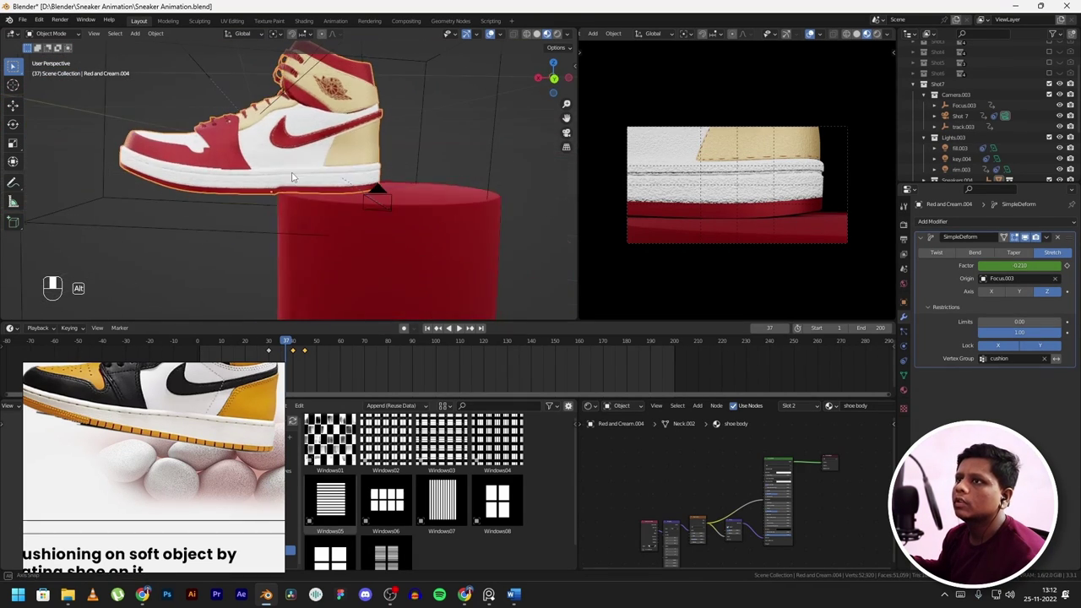
scroll(750, 150, "up", 1)
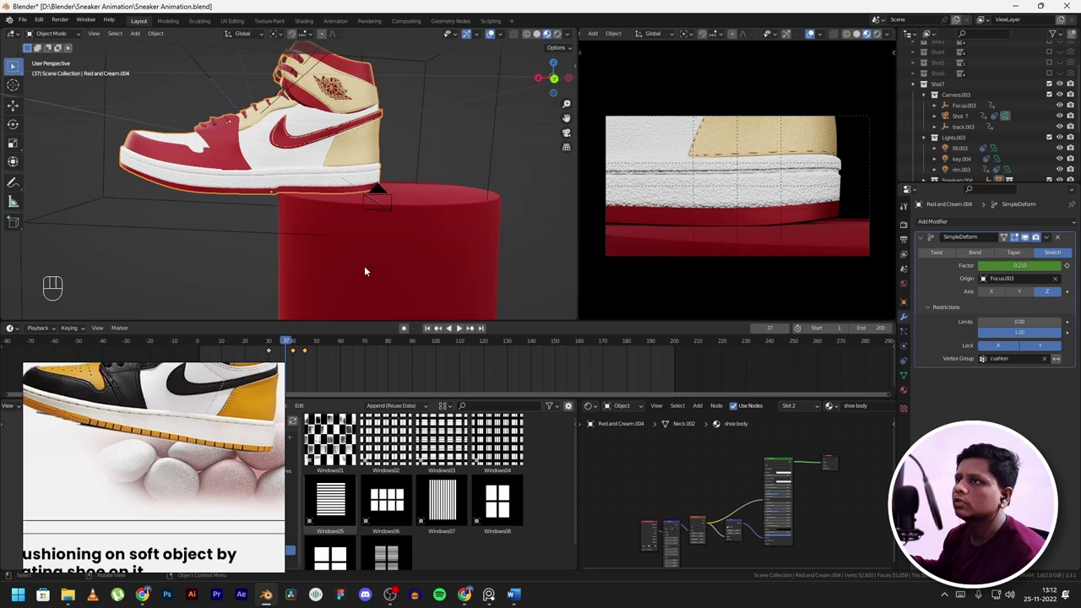
middle_click_drag(218, 87, 234, 108)
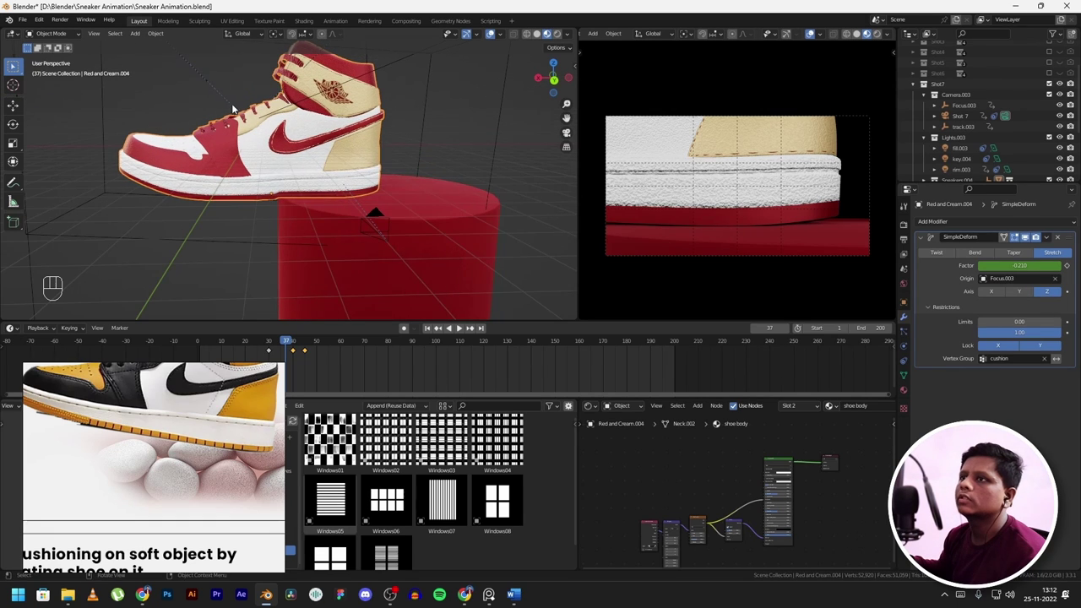
middle_click_drag(268, 215, 397, 168)
scroll(397, 168, "up", 4)
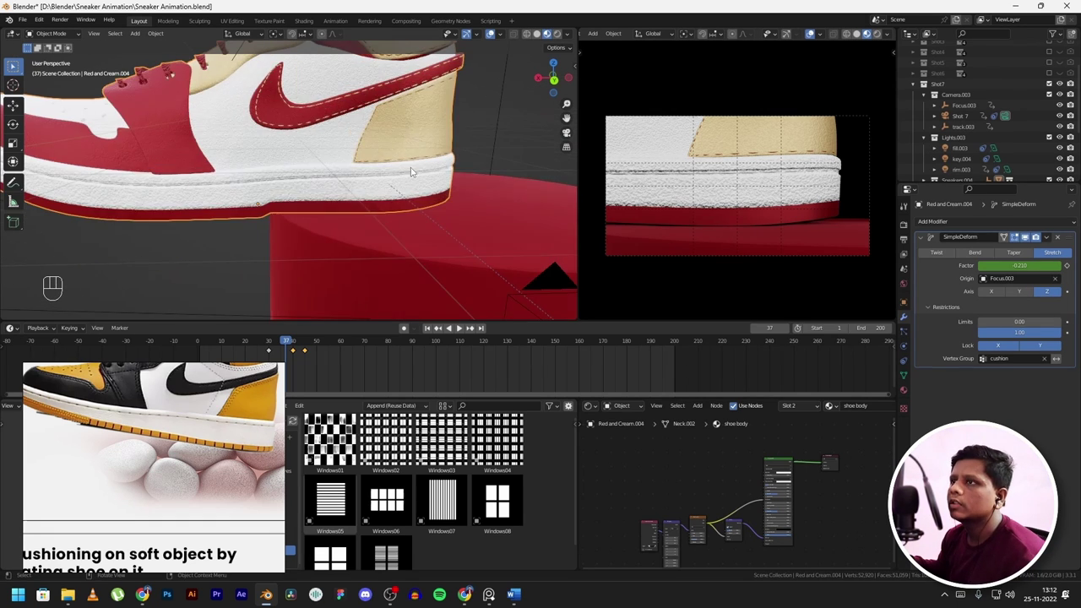
middle_click_drag(407, 205, 399, 206, "alt")
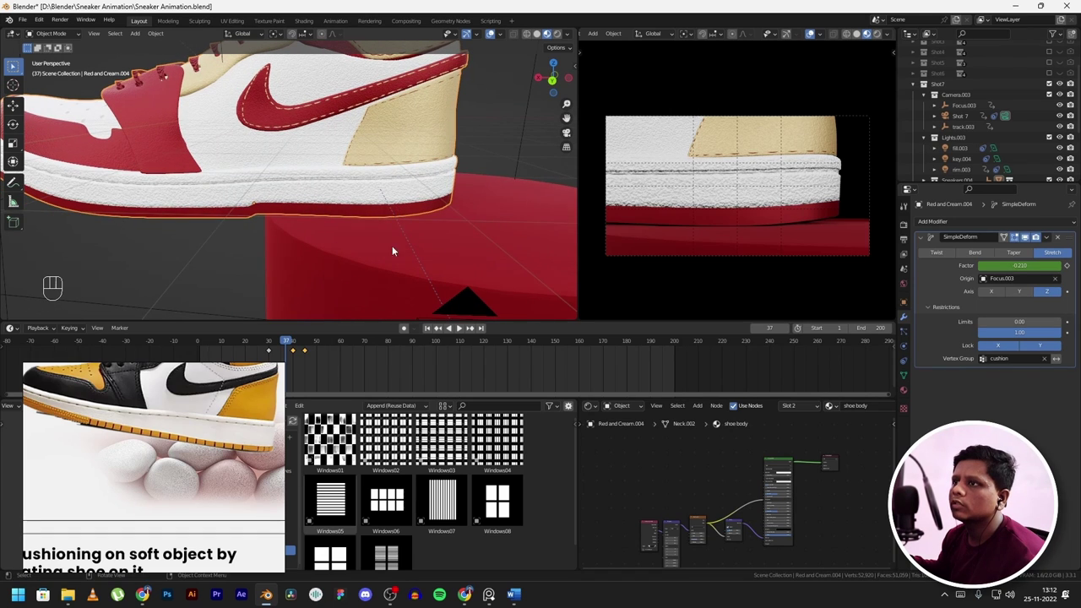
scroll(135, 457, "down", 3)
scroll(133, 456, "up", 2)
scroll(133, 456, "up", 3)
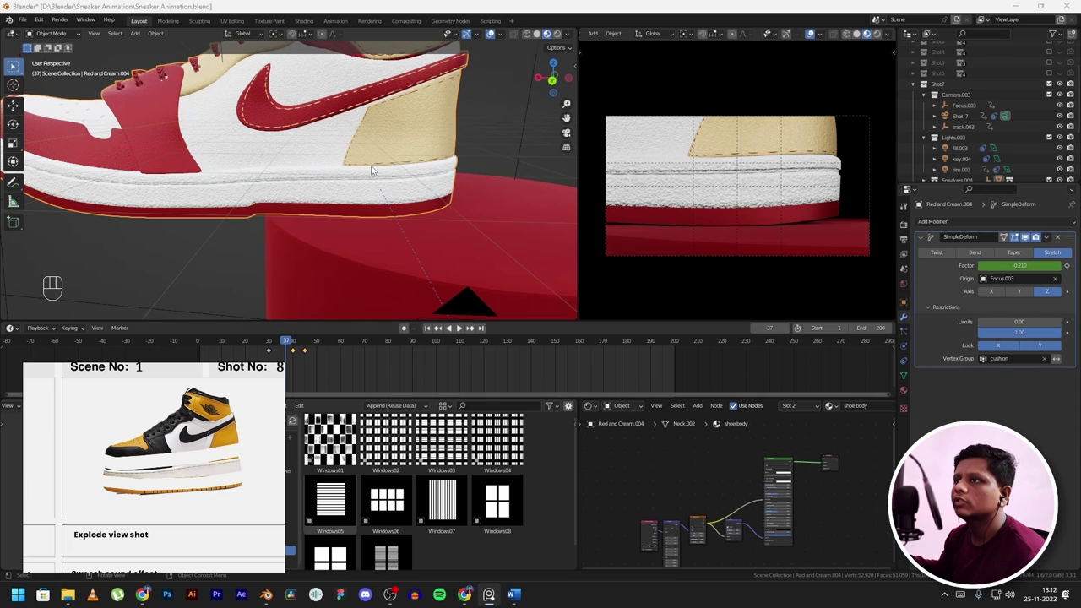
scroll(381, 166, "down", 2)
scroll(789, 220, "down", 1)
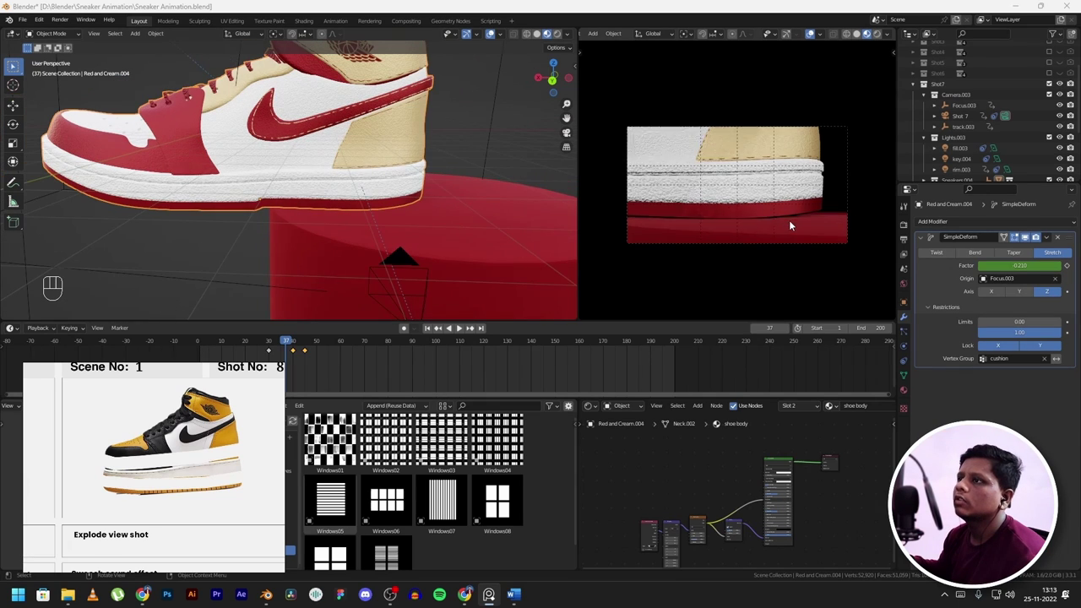
- Scrub the sneaker's cushioning from frame 37 to frame 45 and examine the whole sneaker on the cylinder
key("space")
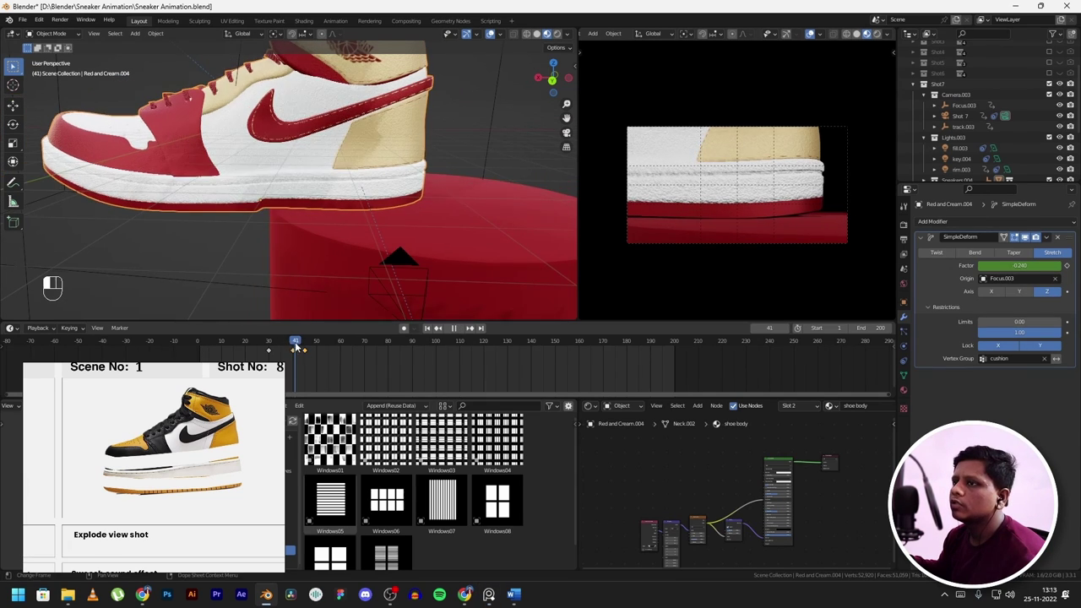
key("space")
scroll(377, 206, "down", 4)
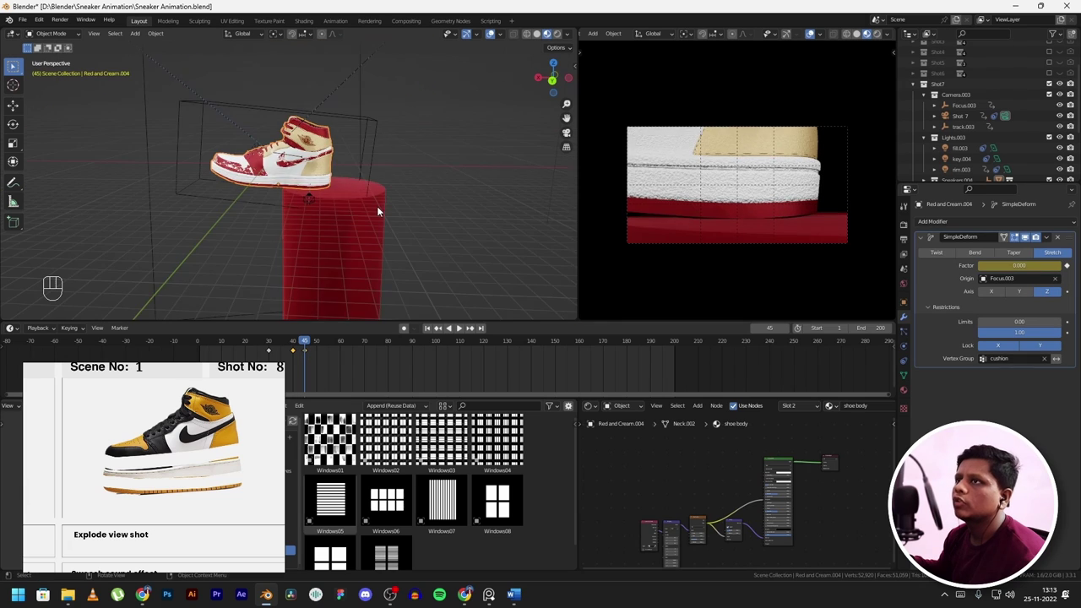
- Select the sneaker's box controller, scrub from frame 45 to 55, and examine how the sneaker leaves the red cylinder
left_click(395, 103)
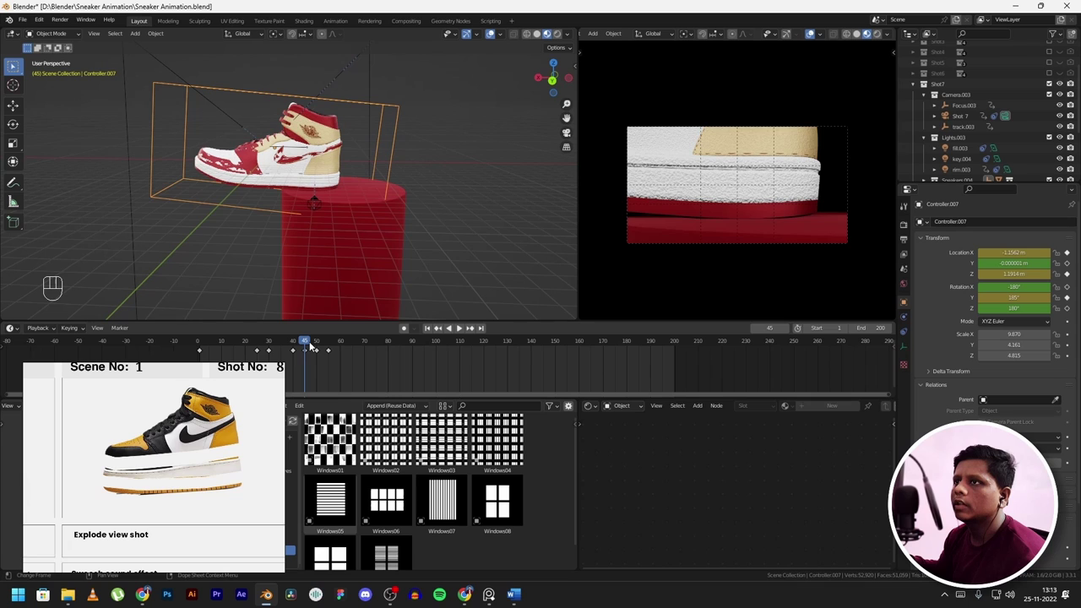
key("space")
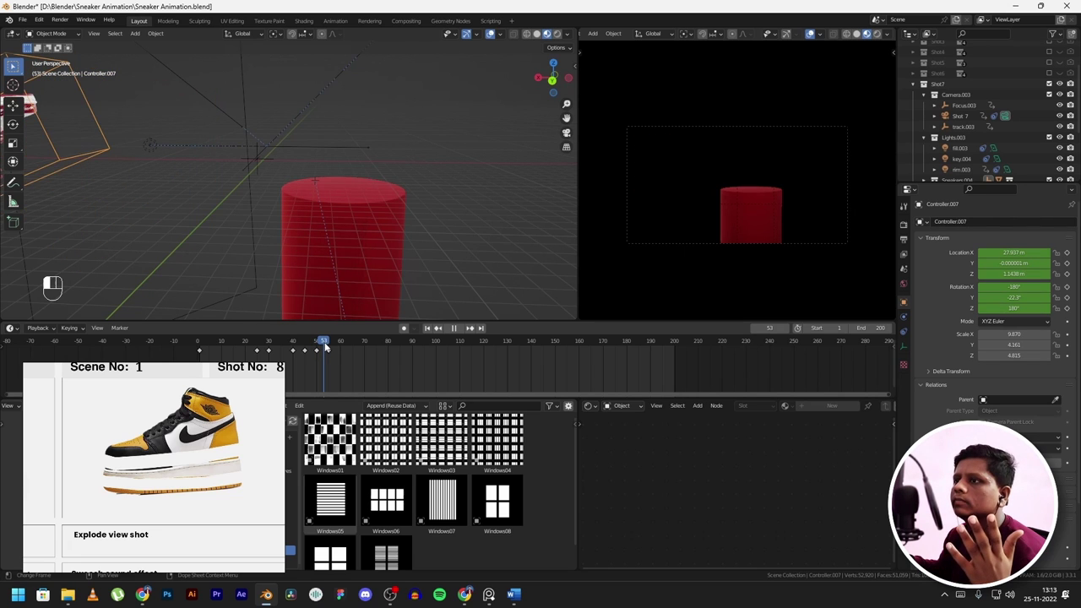
left_click_drag(330, 346, 333, 342)
key("space")
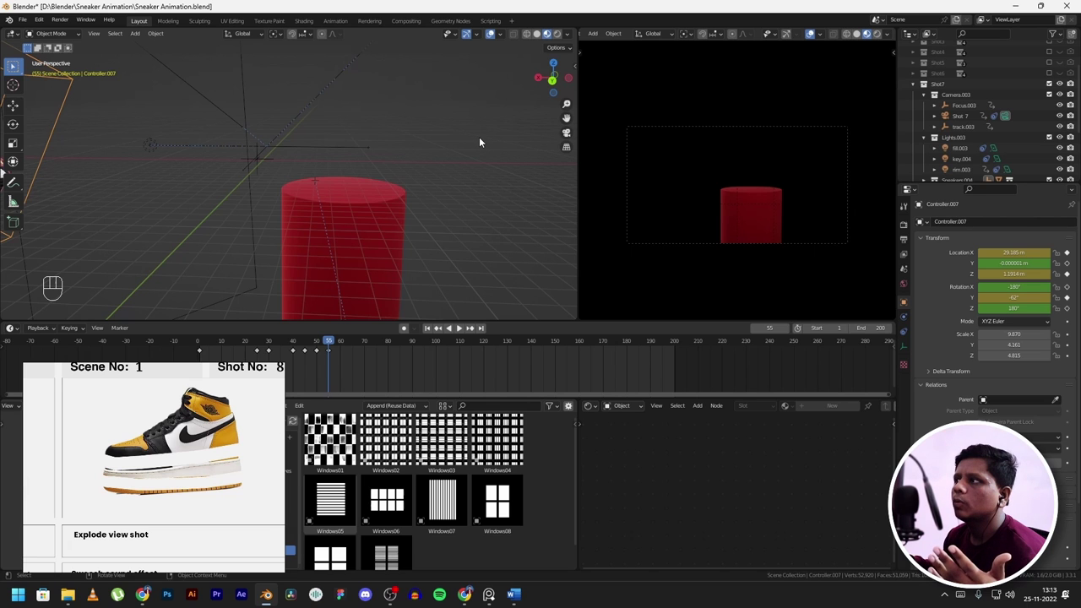
scroll(479, 139, "down", 2)
middle_click_drag(479, 139, 438, 172)
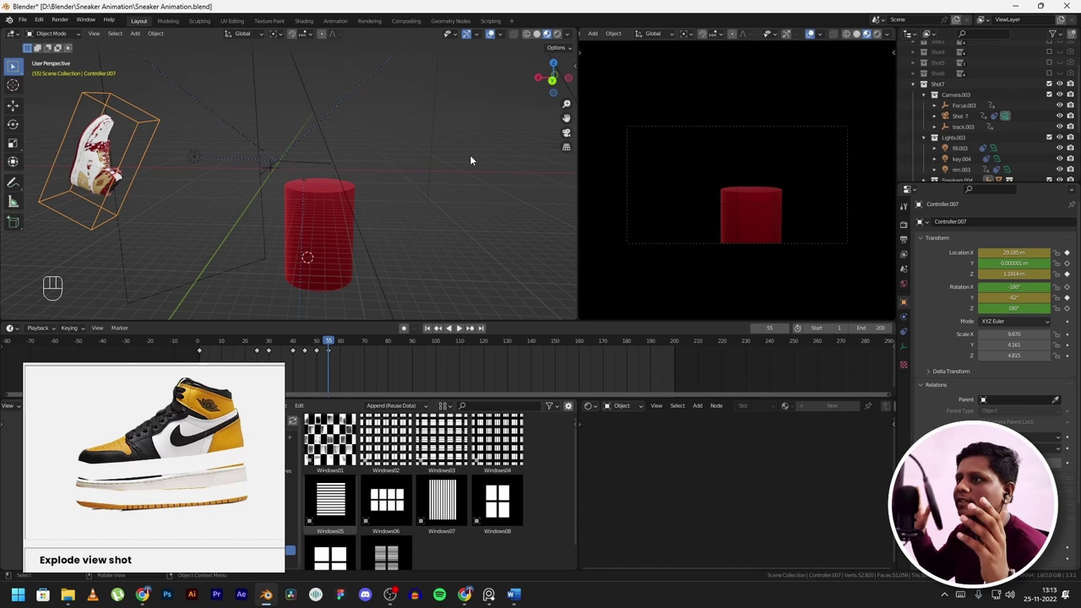
key("space")
left_click(317, 342)
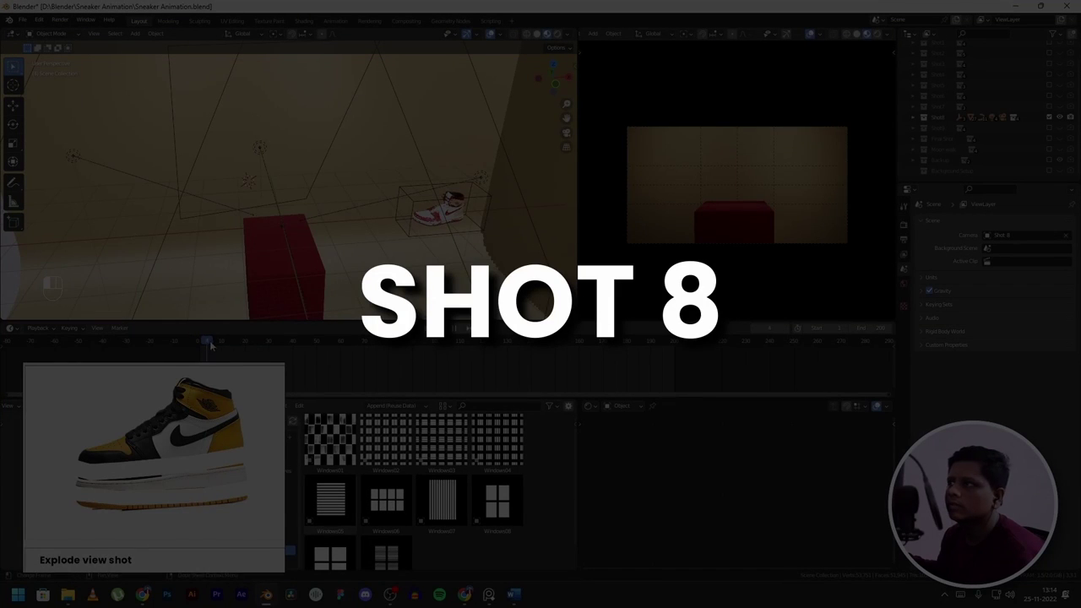
- Scrub Shot 8 through frame 19 to frame 25 and examine the sneaker's flight onto the red block
left_click_drag(211, 345, 243, 343)
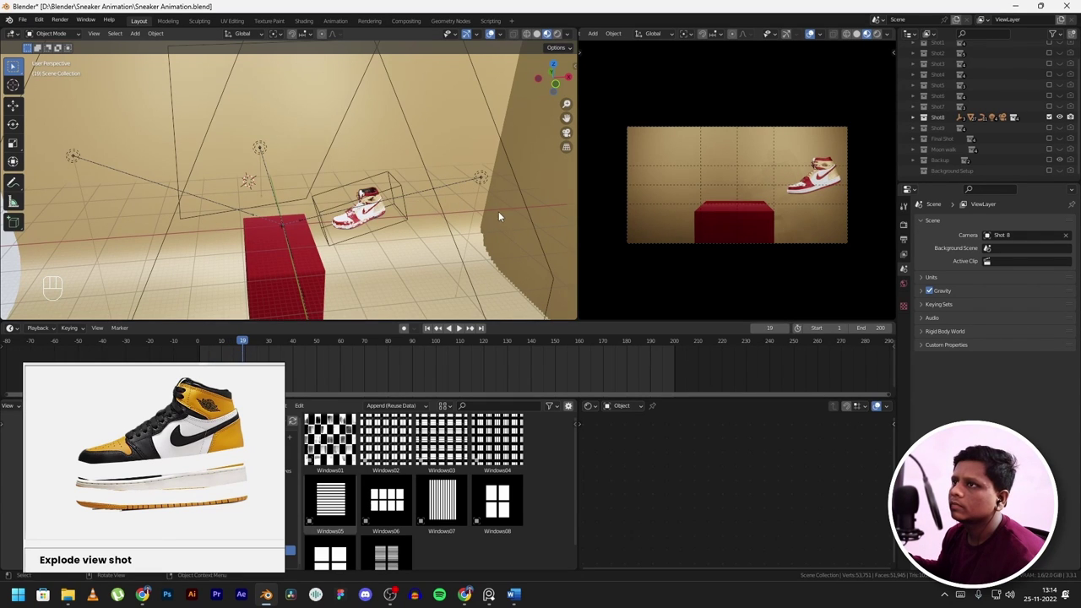
mouse_move(498, 217)
middle_mouse_down()
mouse_move(502, 244)
mouse_move(485, 225)
mouse_move(503, 203)
middle_mouse_up()
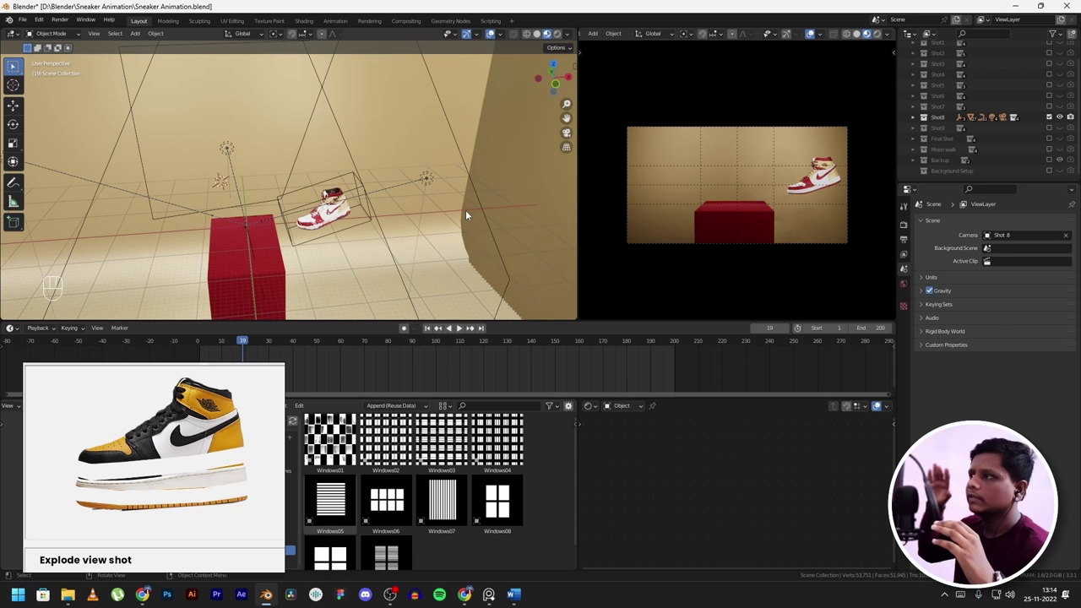
left_click_drag(246, 340, 256, 341)
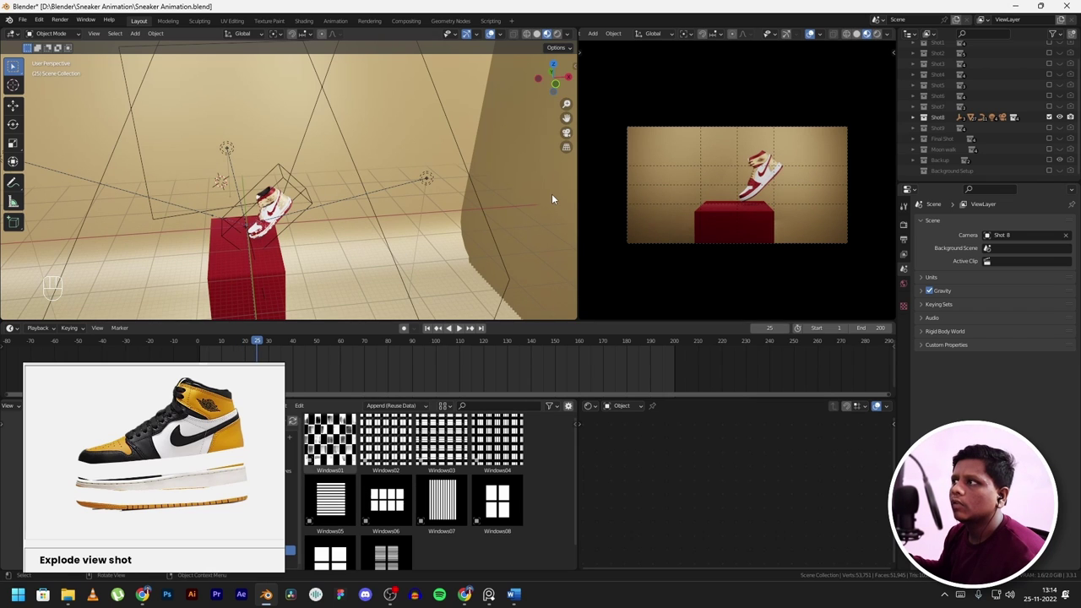
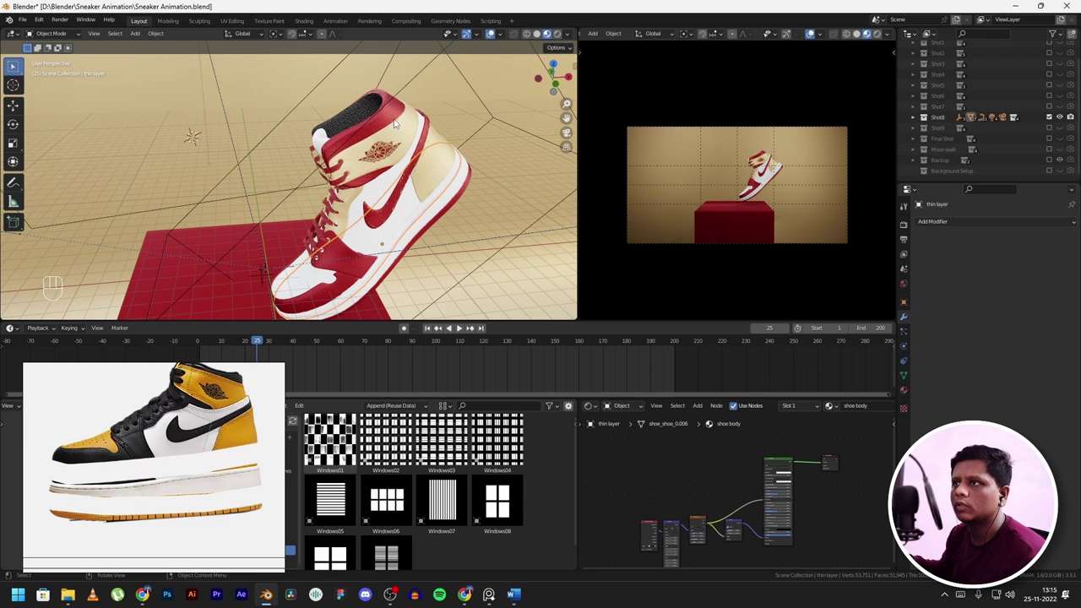
- Scrub Shot 8 from frame 25 to frame 48 and examine how the sole layers fan out from the sneaker
middle_click_drag(421, 118, 406, 220)
key("space")
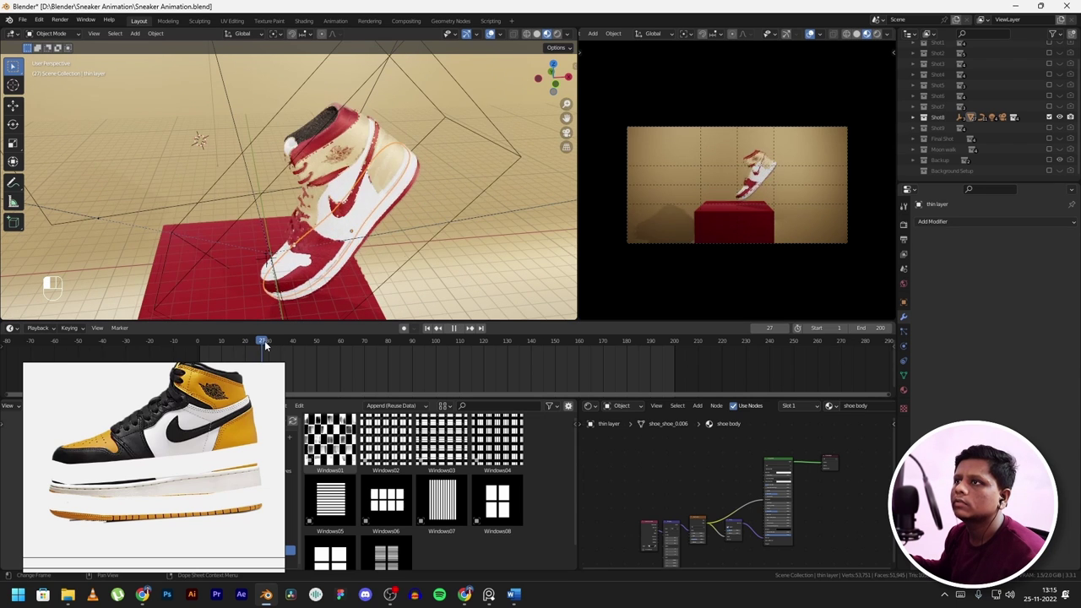
key("space")
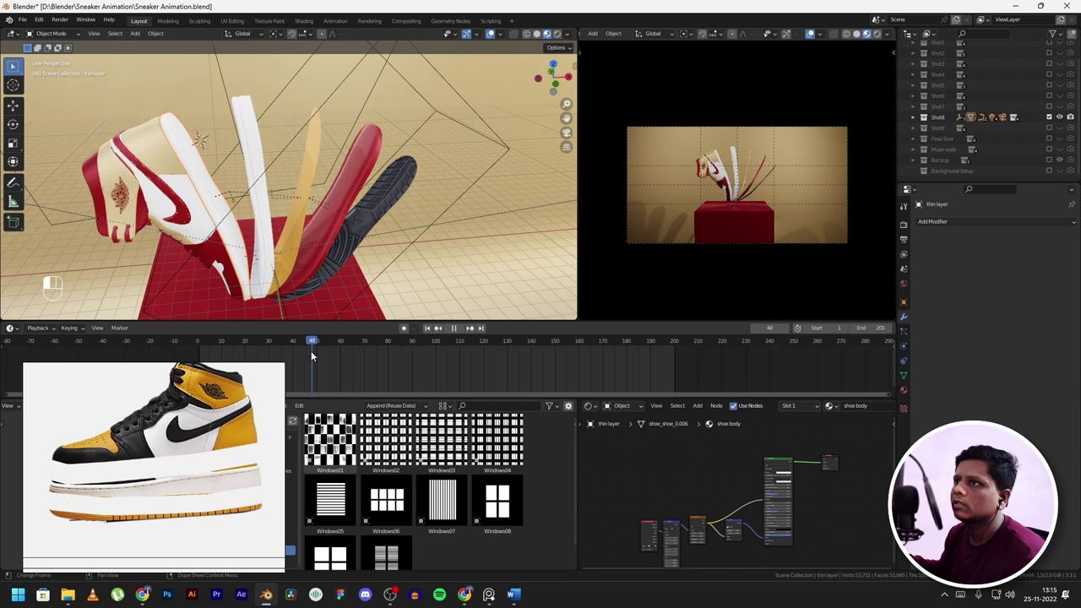
- Select the black outsole, the white sole part, the thin layer, and the backdrop in turn to examine them as separate objects
left_click(401, 176)
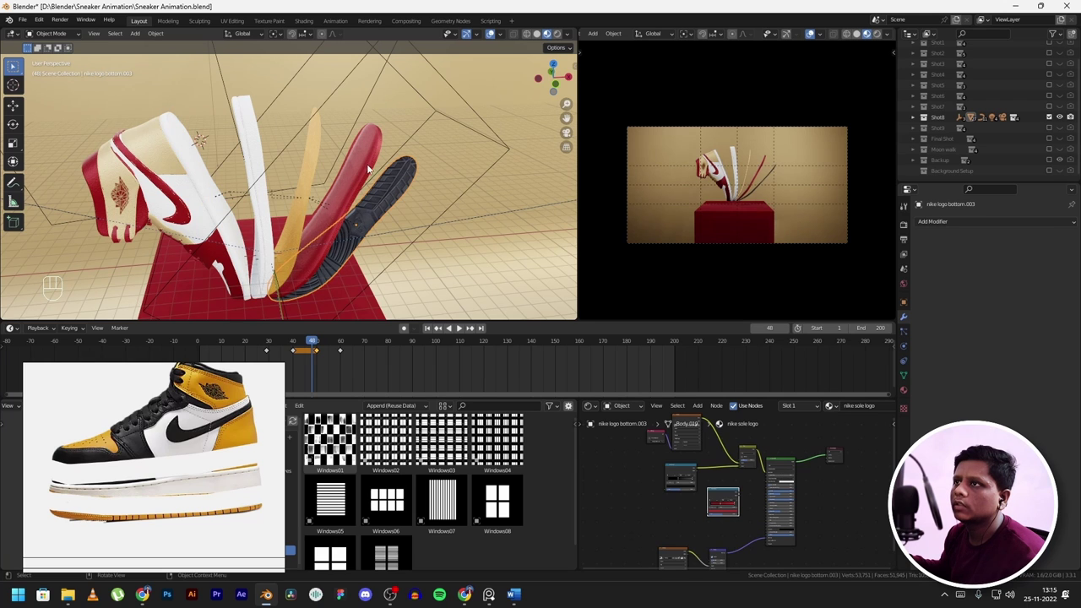
left_click(313, 156)
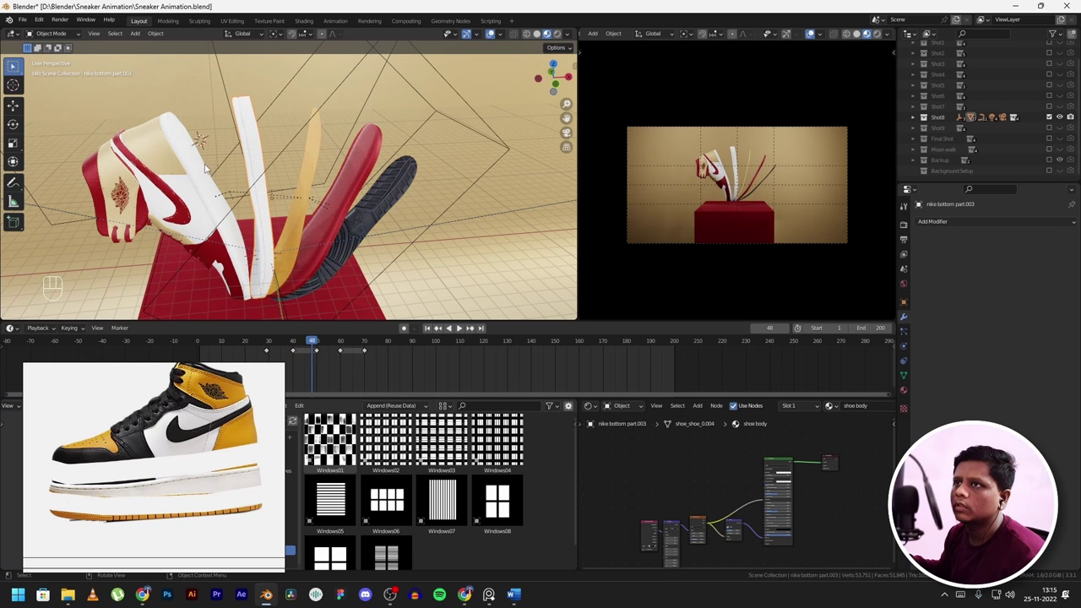
left_click(177, 151)
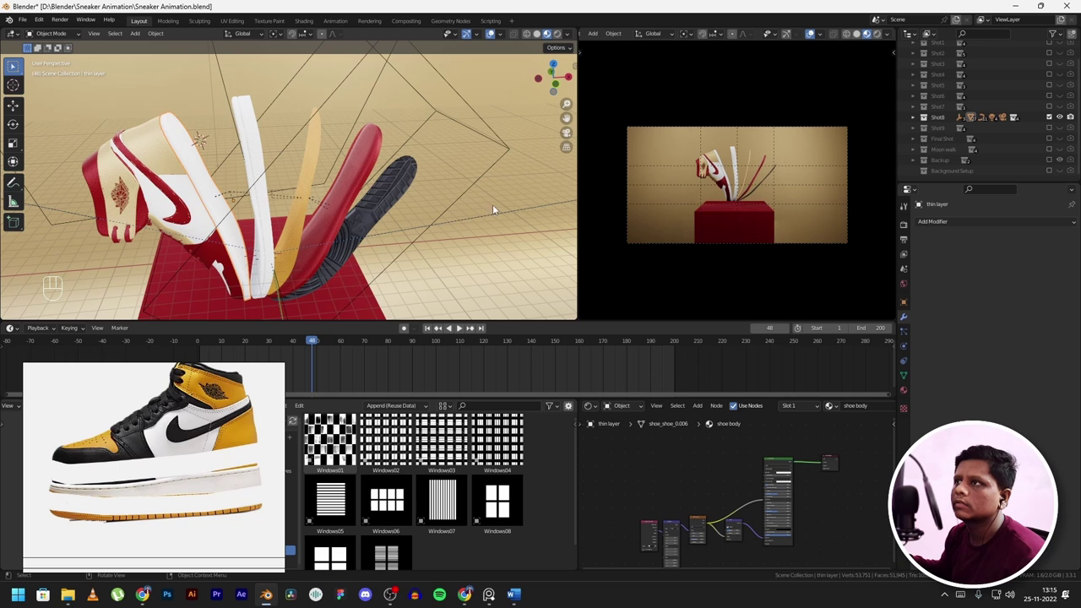
left_click(453, 176)
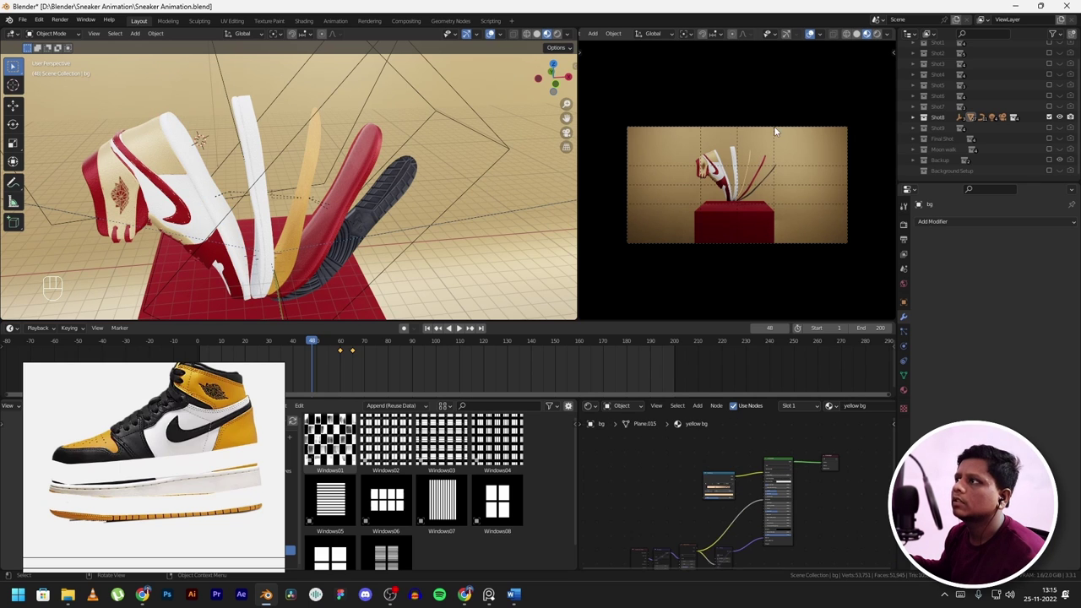
- Examine the fanned-out sneaker layers at frame 48 through the Shot 8 camera, both close up and in full frame
key("Home")
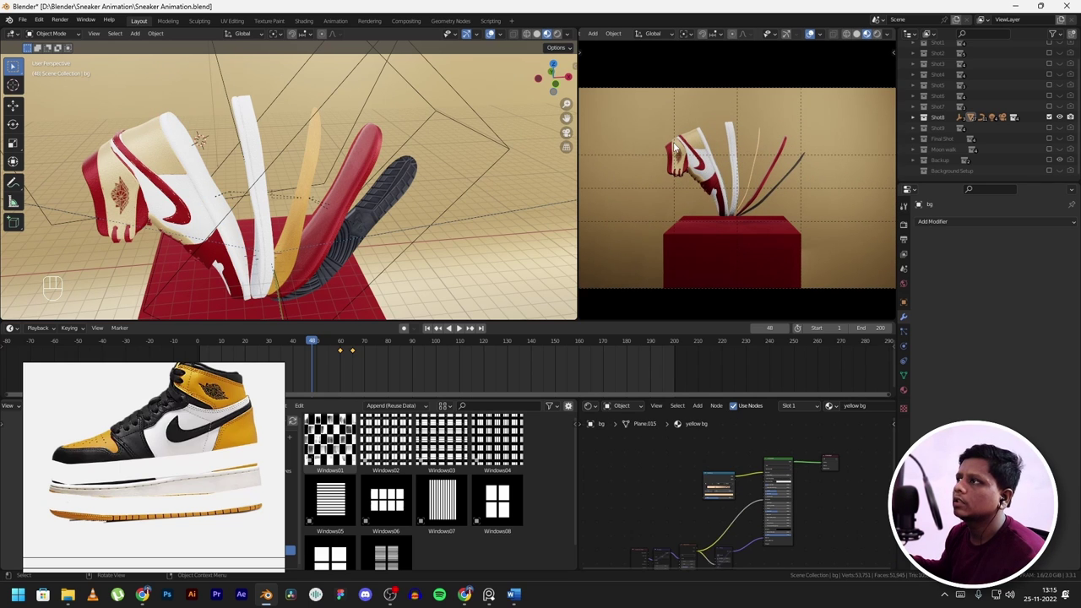
scroll(672, 148, "up", 1)
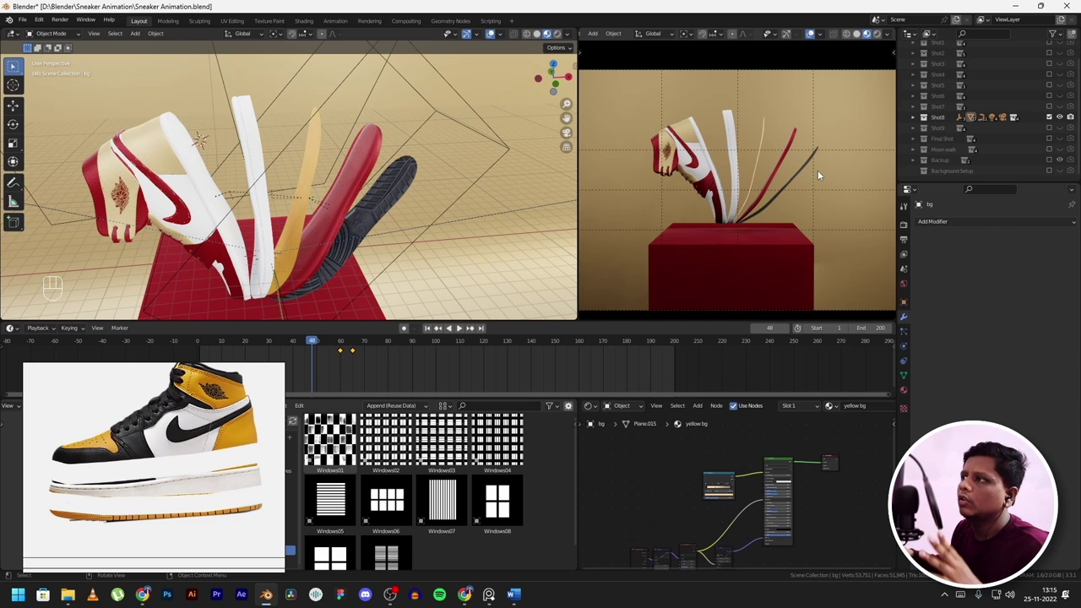
scroll(816, 173, "down", 2)
scroll(814, 172, "down", 2)
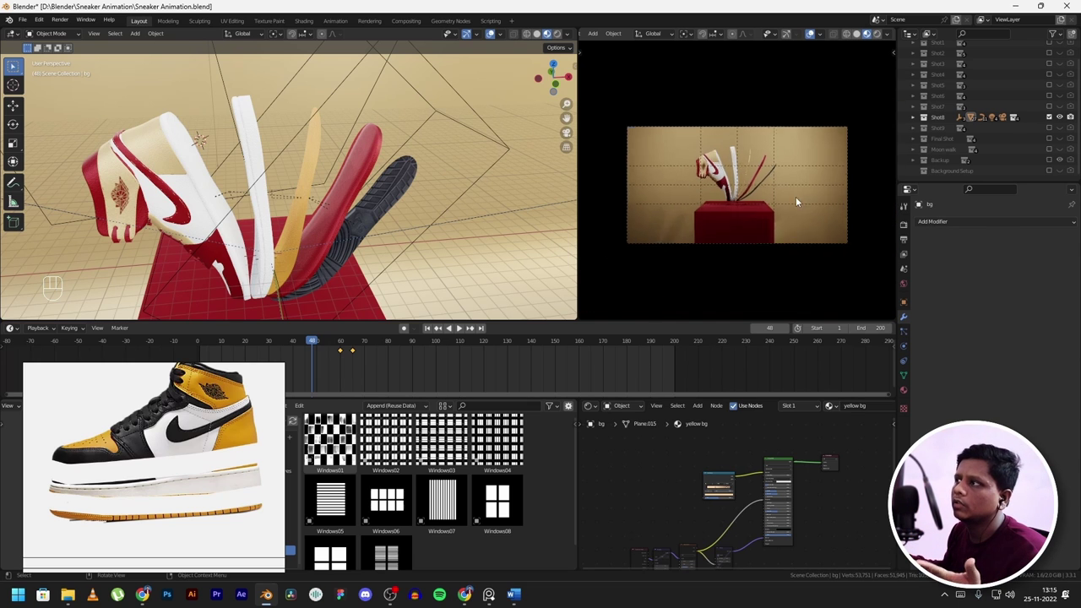
scroll(205, 418, "up", 1)
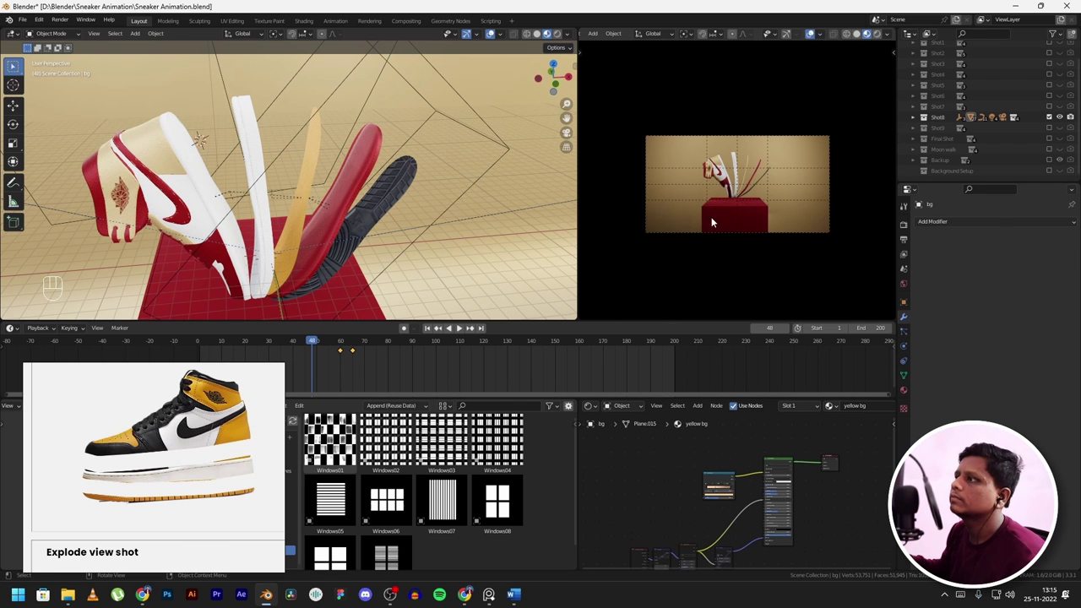
scroll(360, 174, "up", 3)
- Return to Shot 7 at frame 28 and examine the sneaker and its SimpleDeform modifier from the side
middle_click_drag(360, 175, 398, 198, "alt")
scroll(403, 192, "down", 5)
left_click_drag(311, 344, 294, 345)
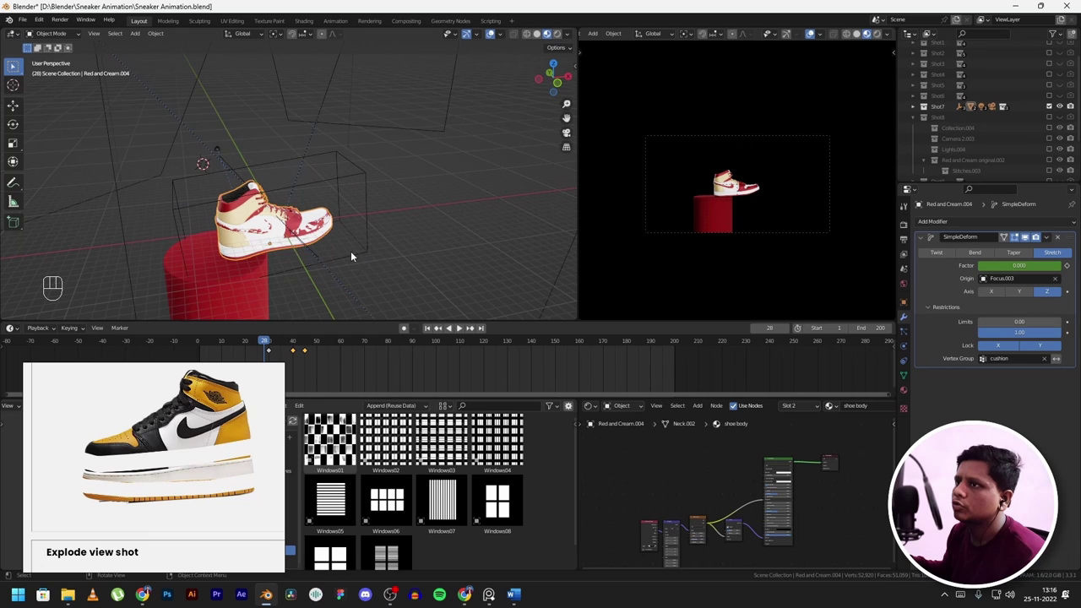
middle_click_drag(350, 251, 231, 248)
scroll(232, 248, "up", 4)
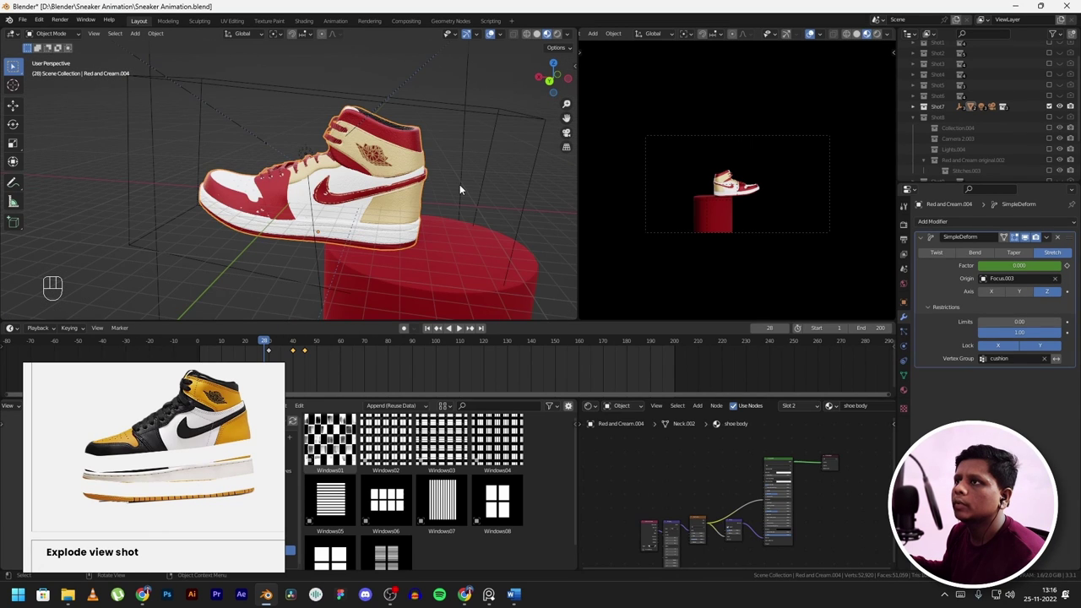
- Enter Edit Mode on the Shot 7 sneaker mesh and display it in Solid shading
key("Tab")
scroll(454, 183, "up", 3)
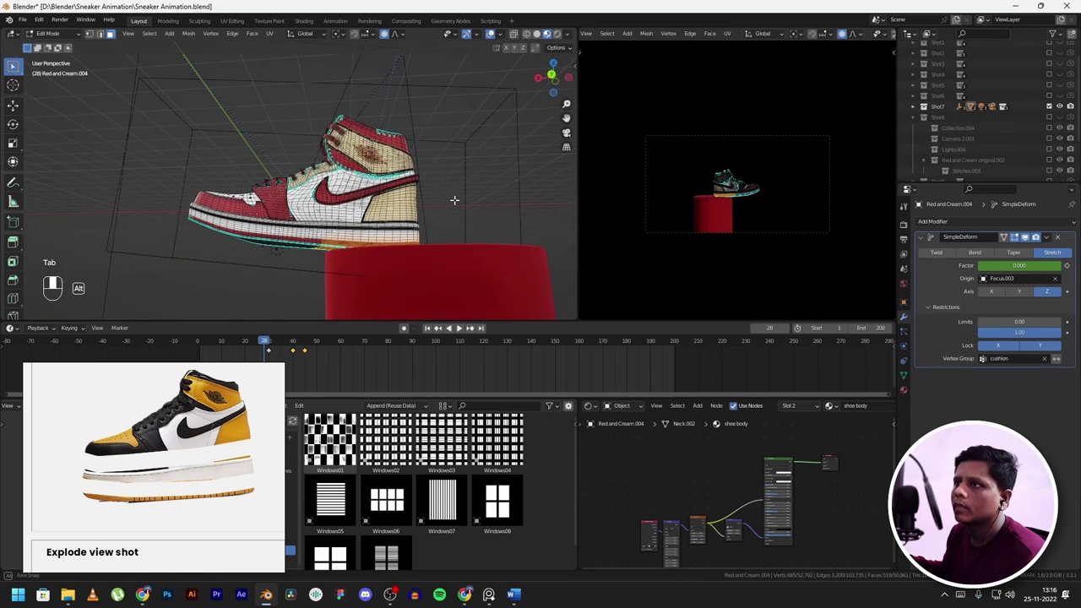
scroll(354, 269, "up", 5)
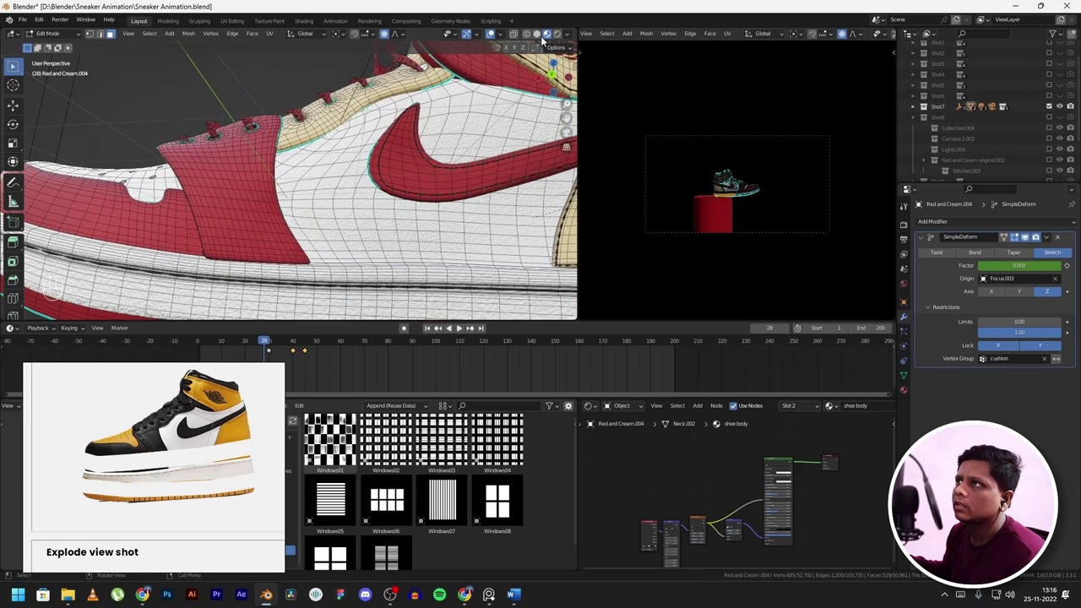
left_click(537, 33)
scroll(253, 211, "down", 5)
middle_click_drag(253, 211, 313, 239)
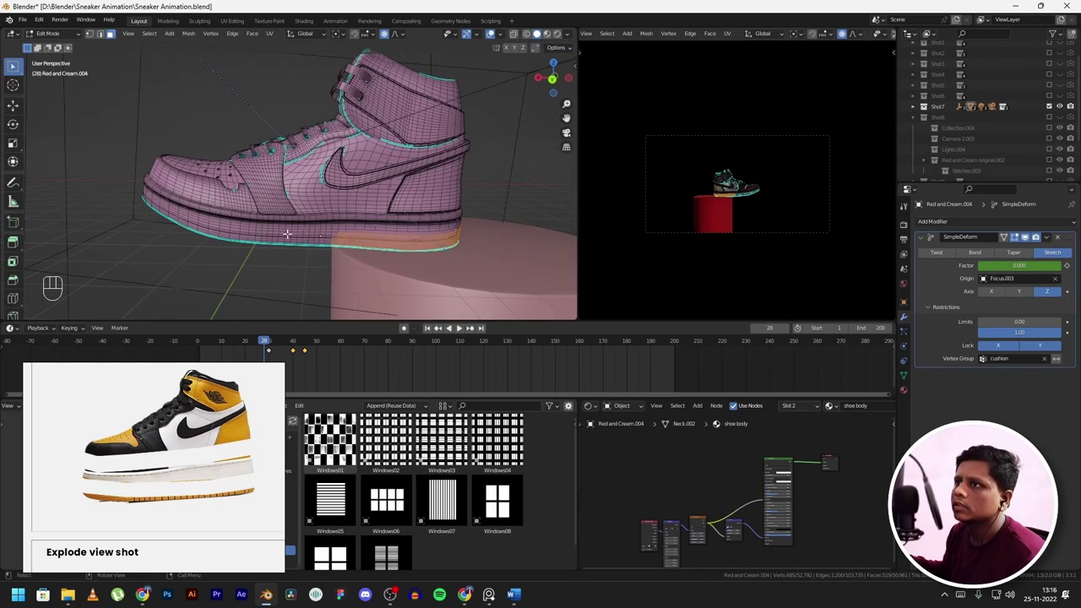
- Select the face loops and extra faces of the outsole strip along the bottom edge of the sneaker
left_click(312, 241, "alt")
left_click(313, 244, "shift")
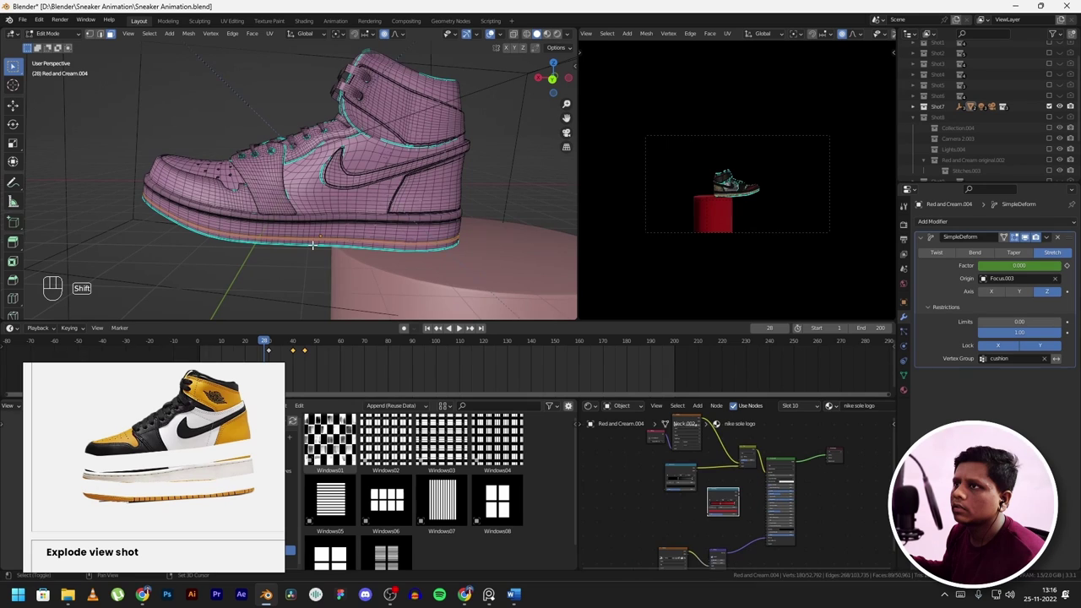
left_click(316, 243, "shift")
left_click(321, 244, "shift")
left_click(325, 244, "shift")
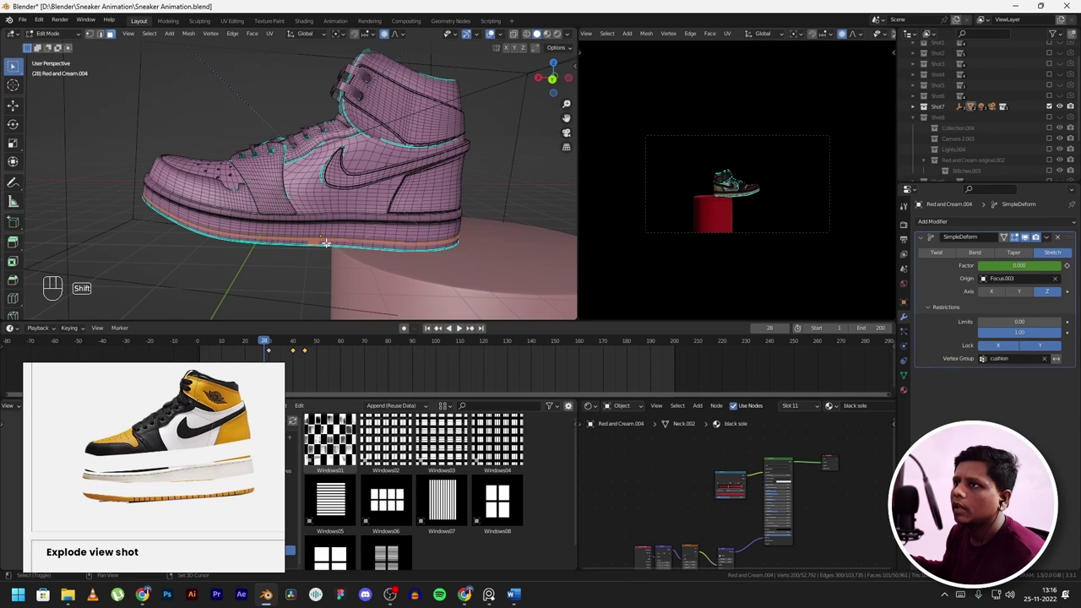
left_click(324, 243, "alt+shift")
middle_click_drag(324, 243, 372, 238)
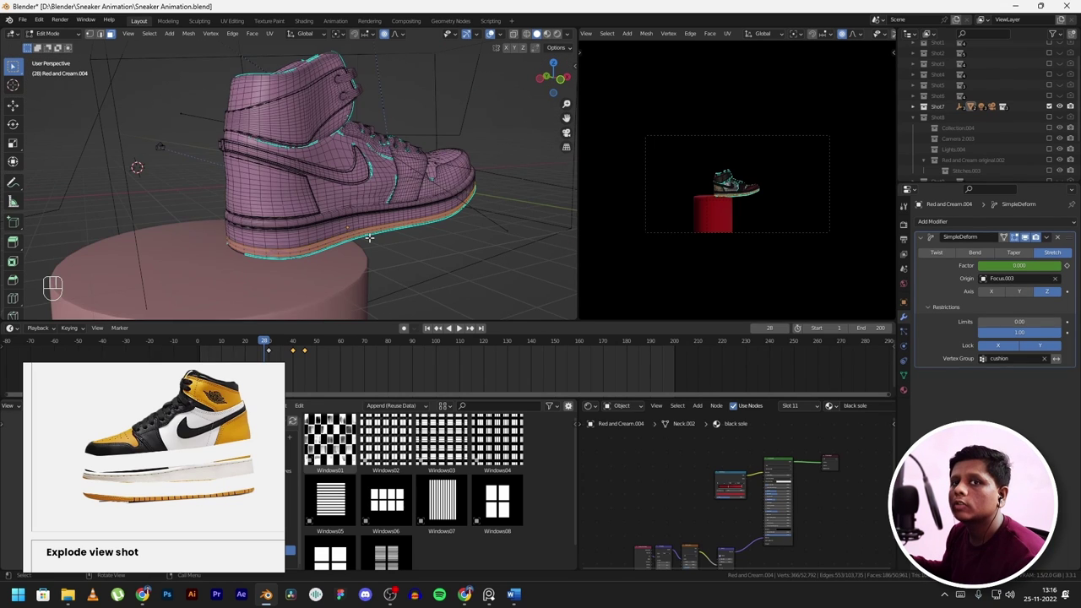
- Separate the selected outsole faces into their own object and return to Object Mode
key("p")
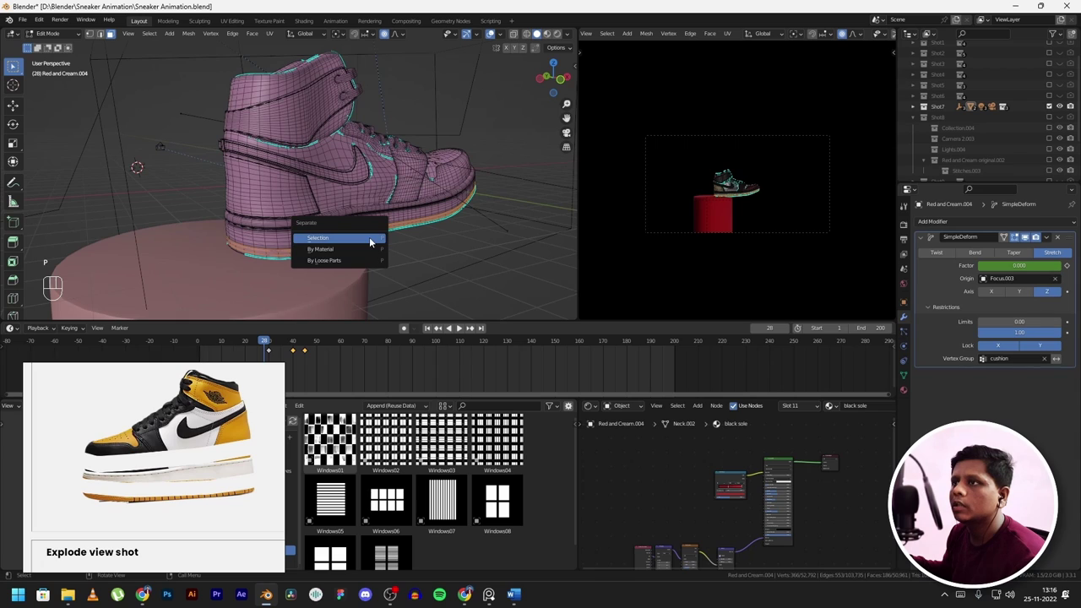
left_click(325, 242)
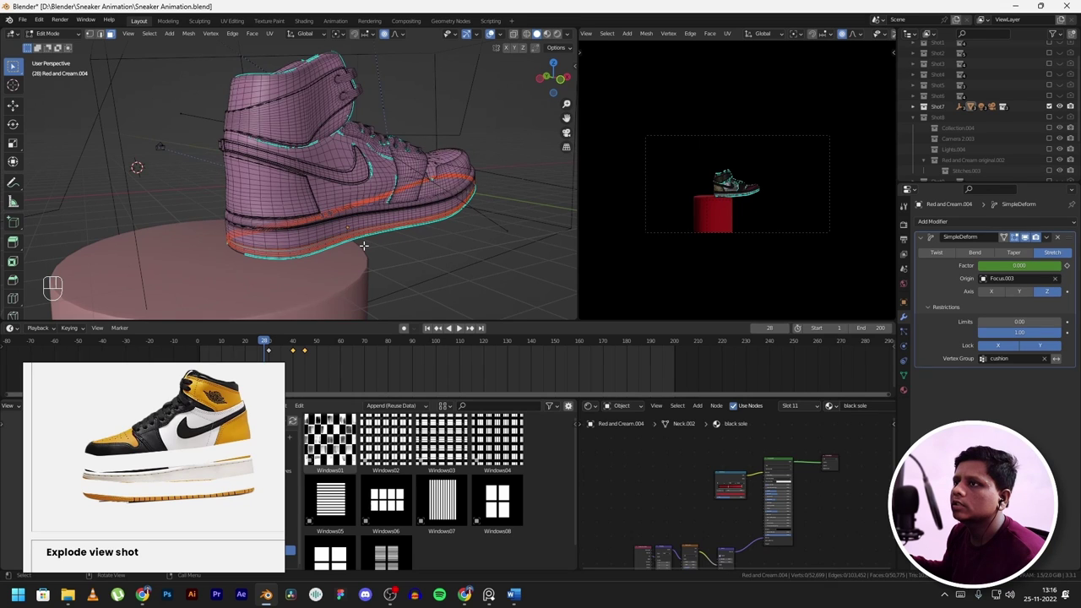
key("Tab")
- Move the separated outsole piece away from the sneaker past its heel and start rotating it
middle_click_drag(340, 250, 300, 221)
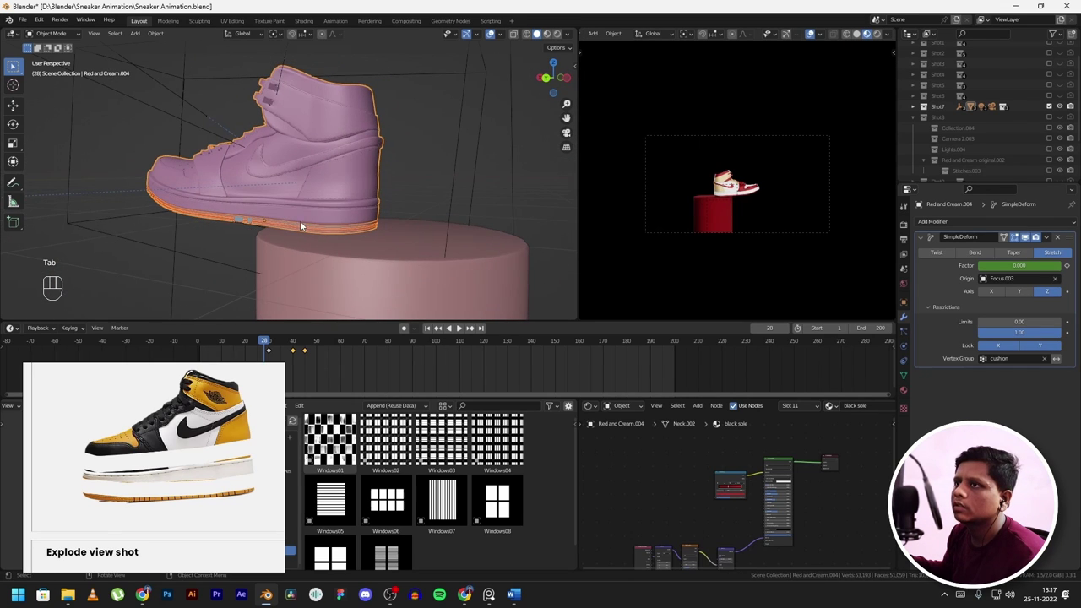
left_click(293, 227)
key("g")
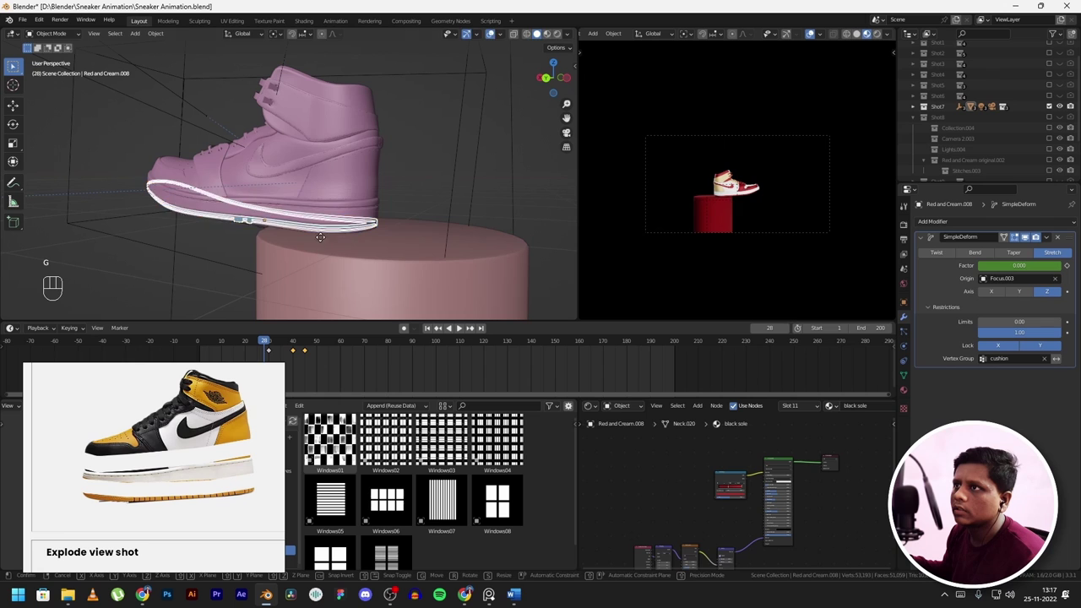
left_click(461, 205)
scroll(548, 244, "up", 5)
mouse_move(547, 244)
middle_mouse_down()
mouse_move(568, 218)
mouse_move(565, 242)
middle_mouse_up()
scroll(565, 243, "down", 6)
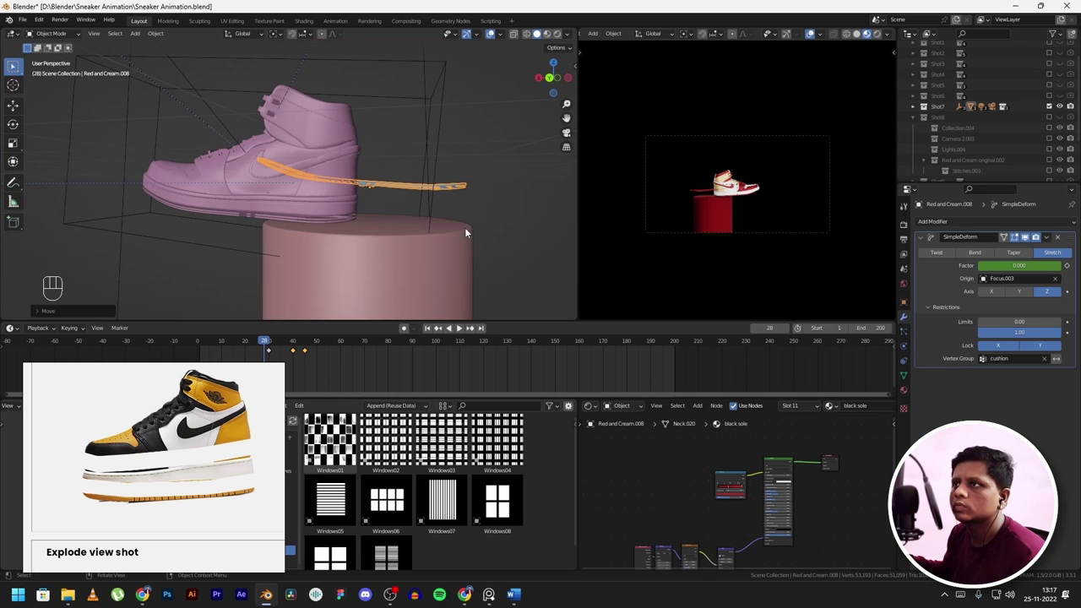
key("r")
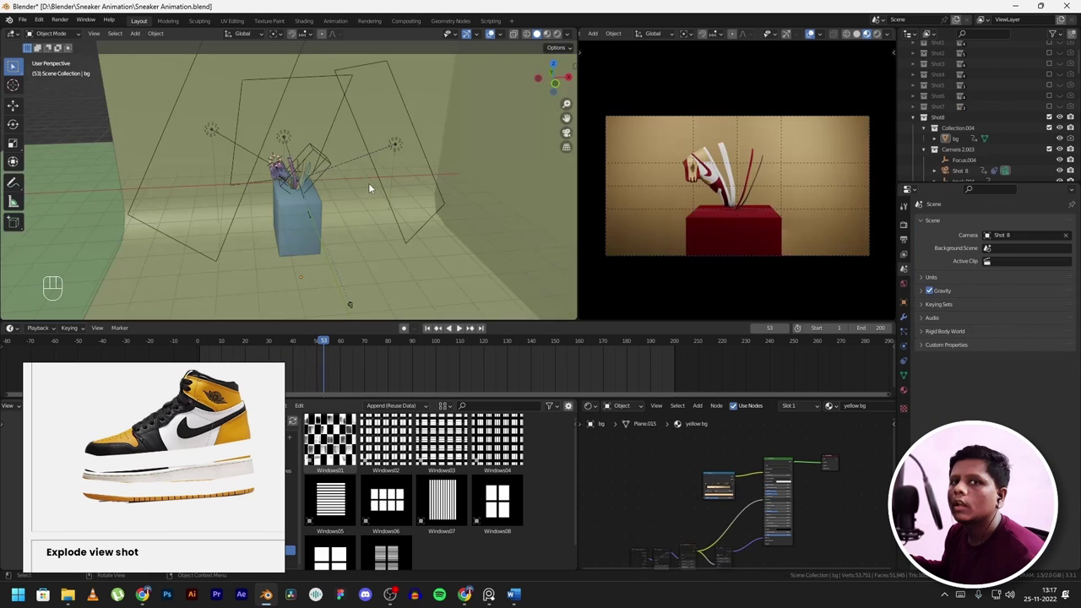
- Select the yellow bg backdrop in Shot 8, examine it around the pedestal, and hide it
scroll(368, 182, "down", 3)
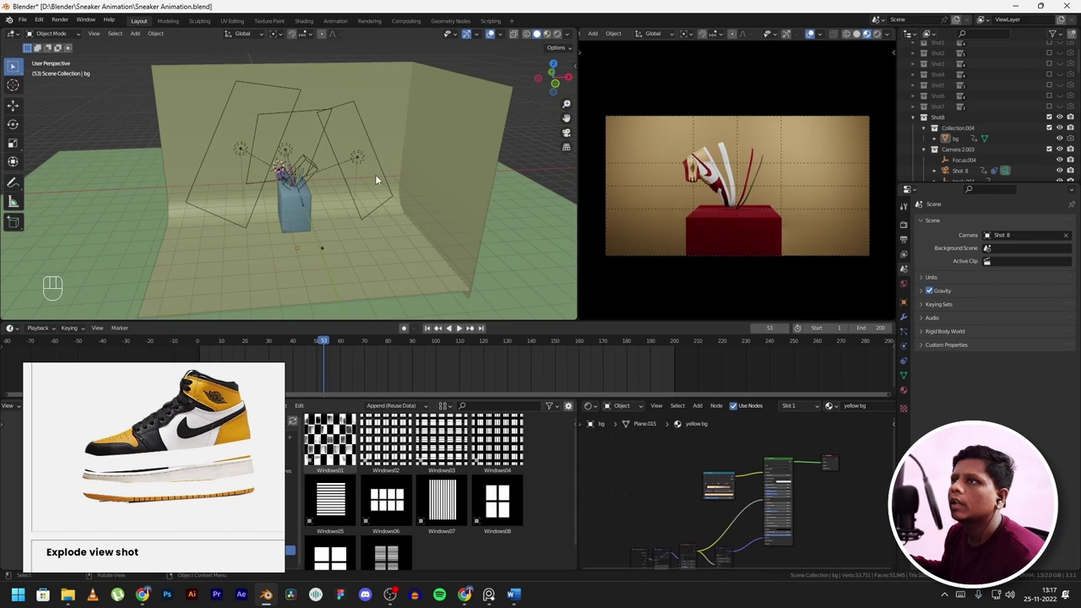
left_click(418, 129)
middle_click_drag(437, 162, 443, 121)
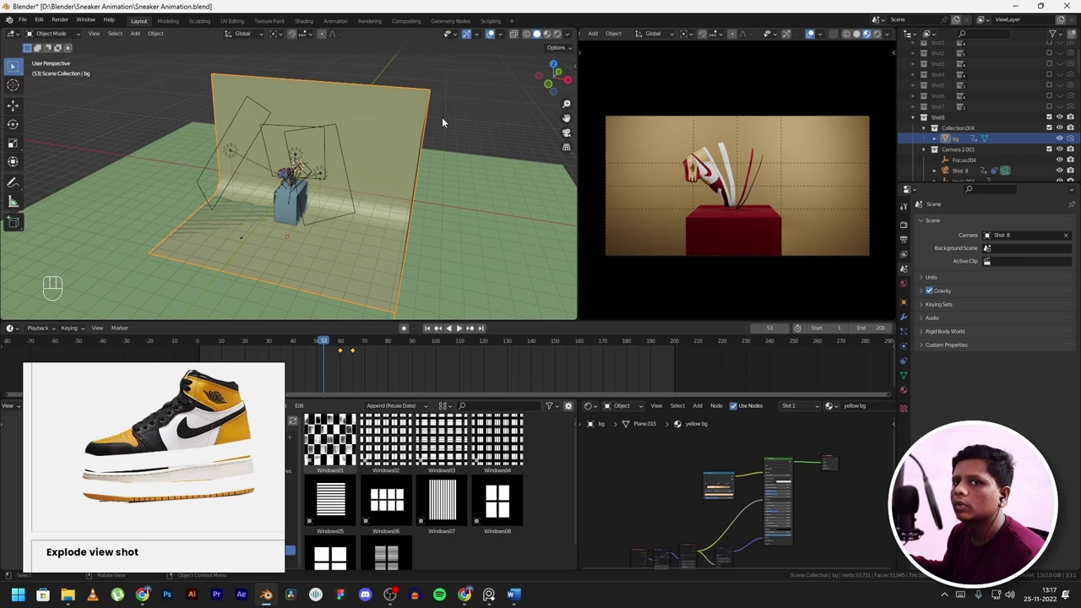
middle_click_drag(441, 116, 343, 112)
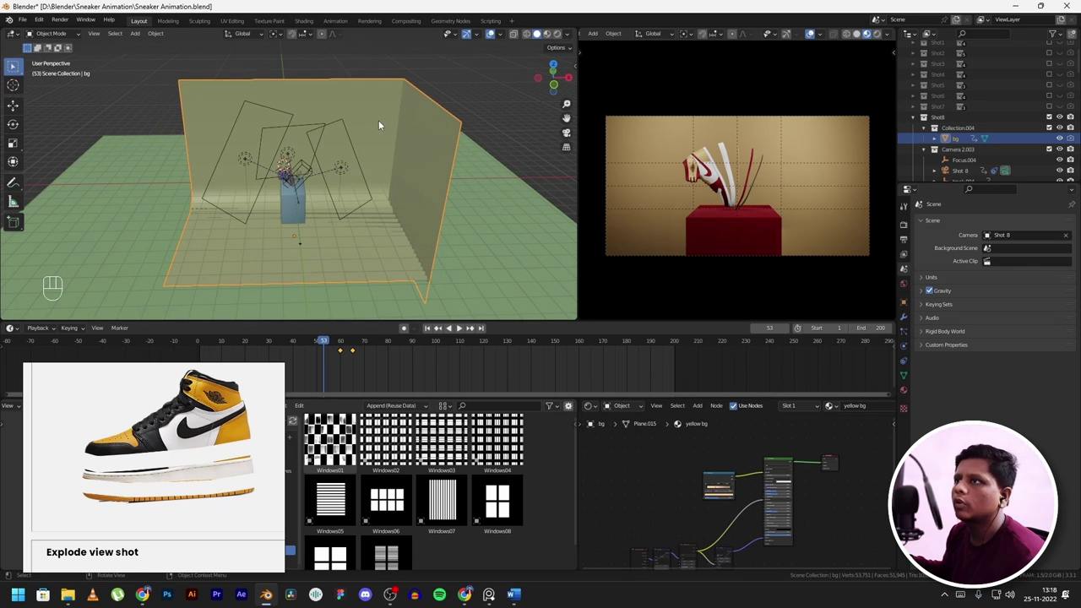
key("h")
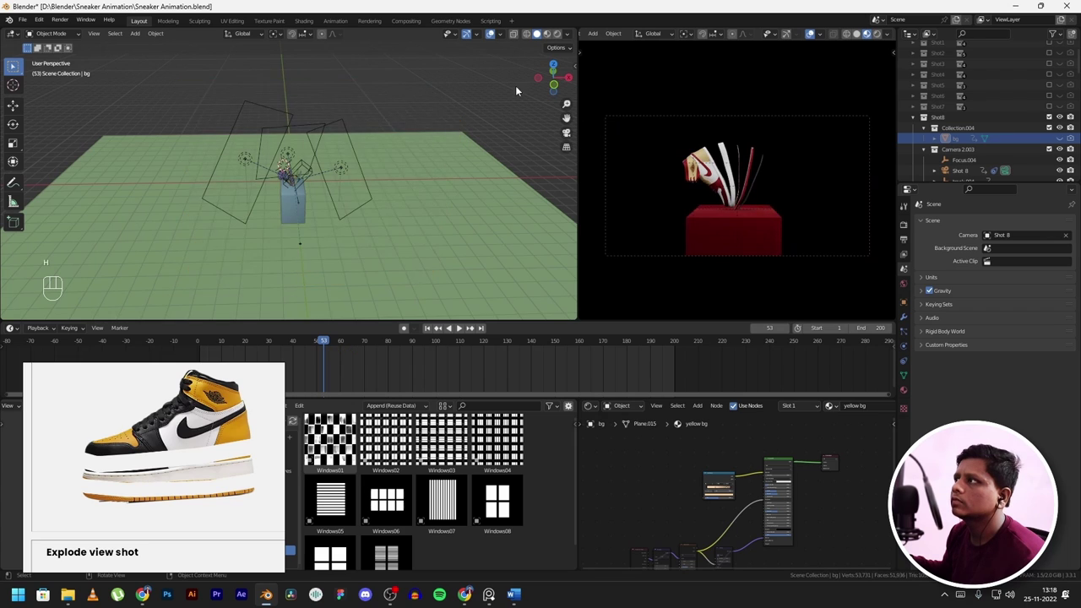
- Preview Shot 8 without its backdrop in Rendered shading, and play and scrub the animation to frame 60
left_click(877, 38)
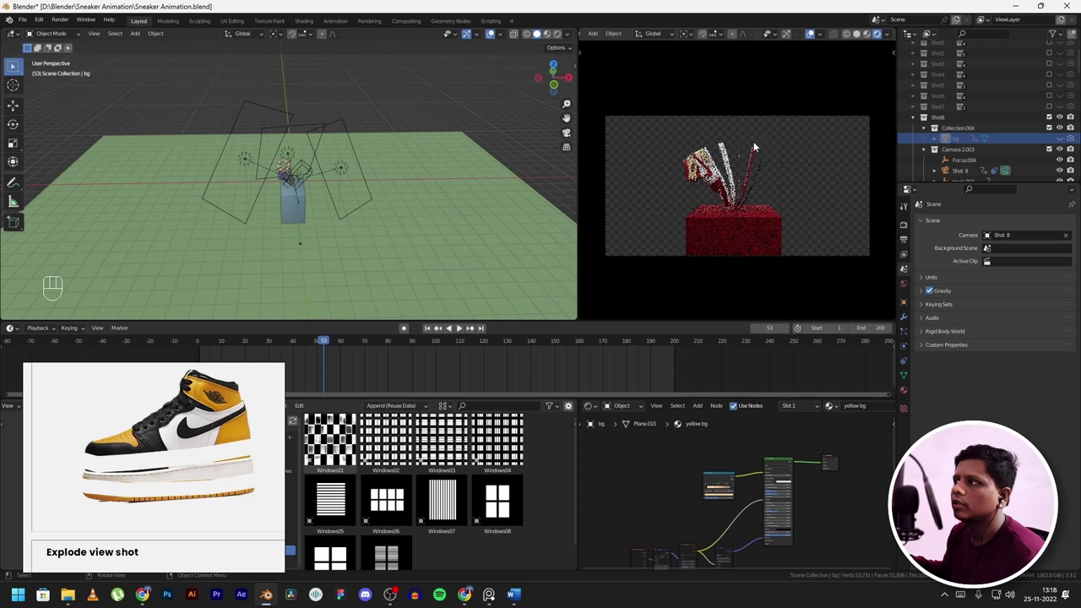
key("space")
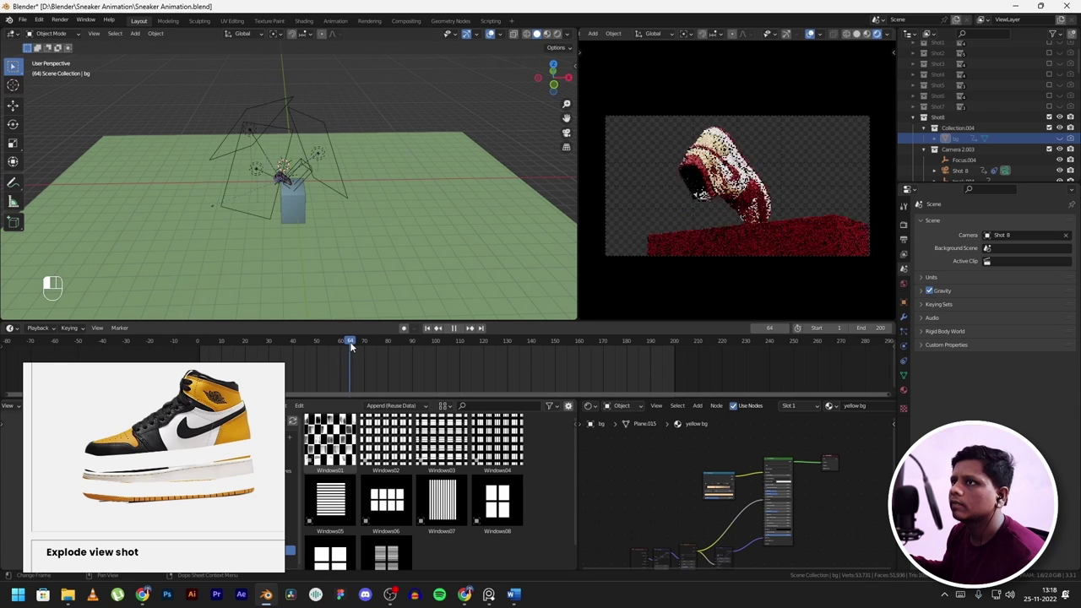
key("space")
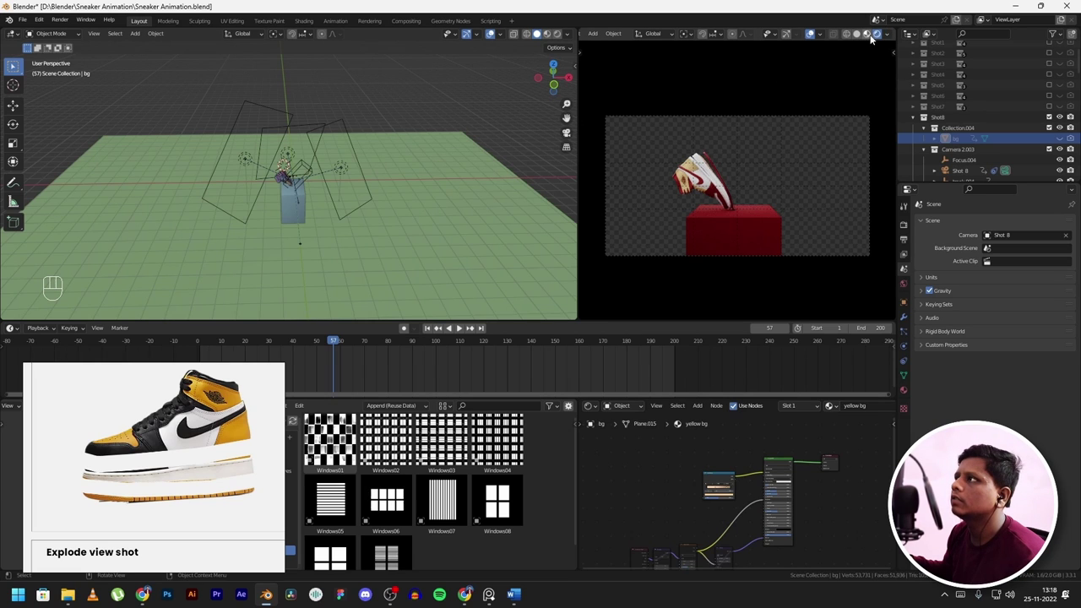
left_click(281, 346)
key("space")
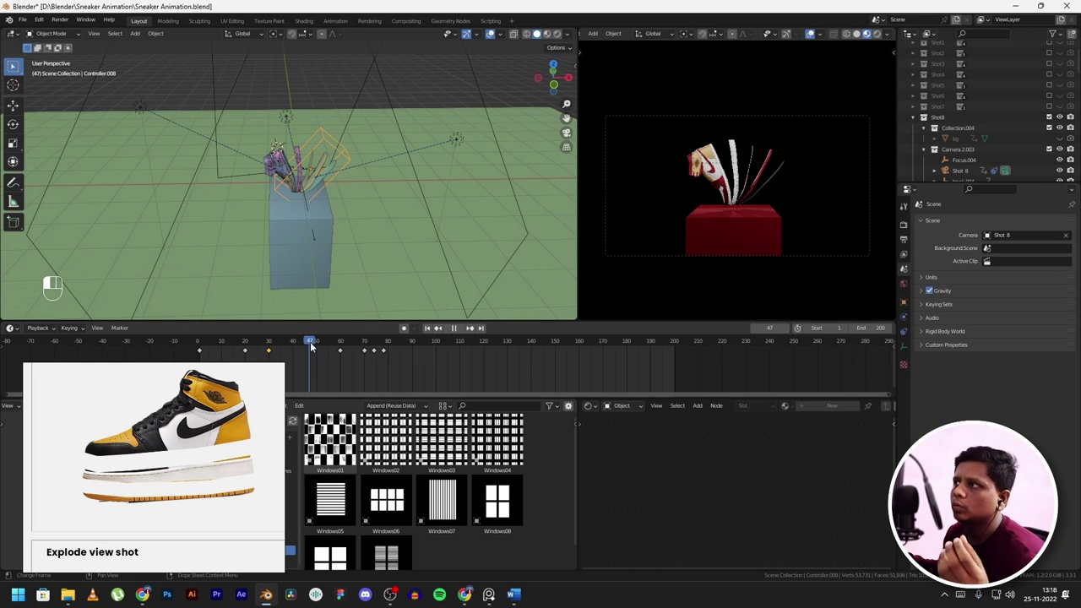
mouse_move(335, 351)
left_mouse_down()
mouse_move(317, 351)
mouse_move(353, 357)
mouse_move(342, 353)
left_mouse_up()
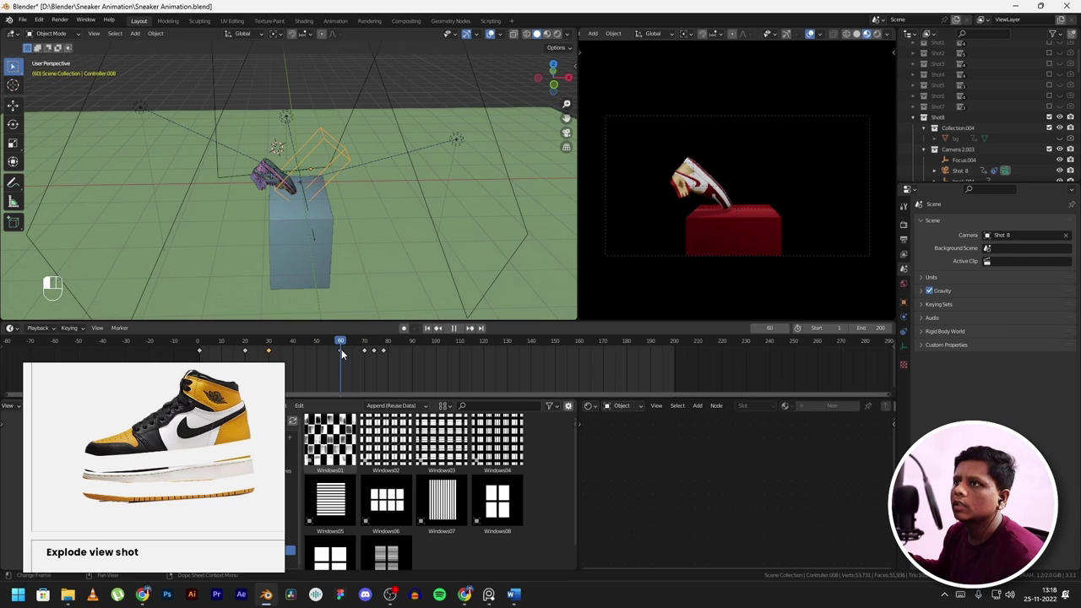
- Select the Shot 8 camera and scrub from frame 60 to frame 76 to examine its movement
middle_click_drag(341, 292, 342, 273)
left_click(300, 243)
scroll(300, 244, "up", 2)
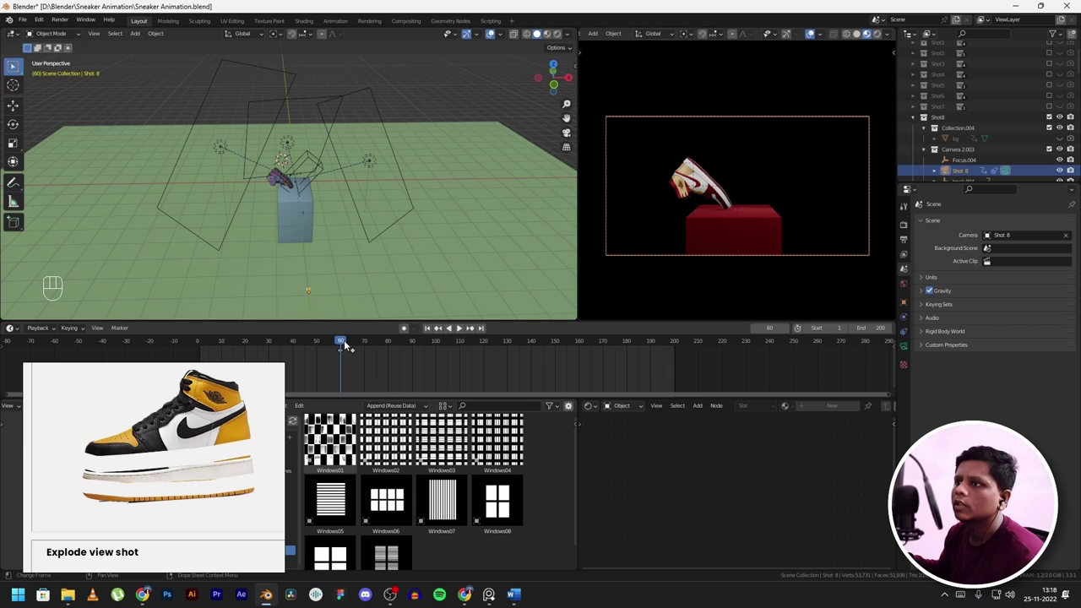
left_click_drag(340, 340, 379, 355)
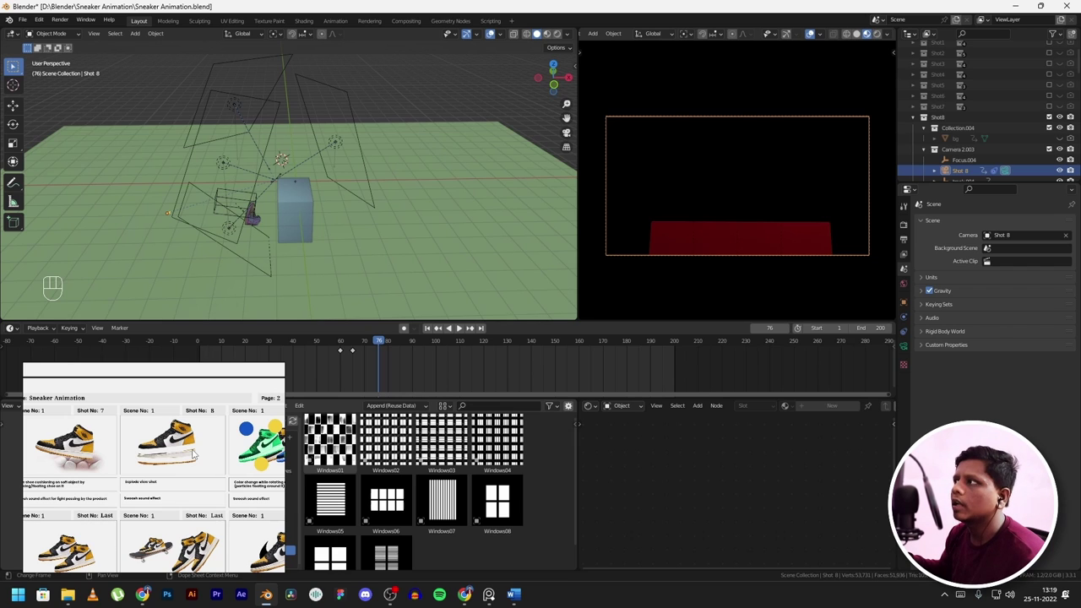
- Select the pedestal cube at frame 46 and examine the fanned-out layers above it through the Shot 8 camera
scroll(195, 454, "down", 2)
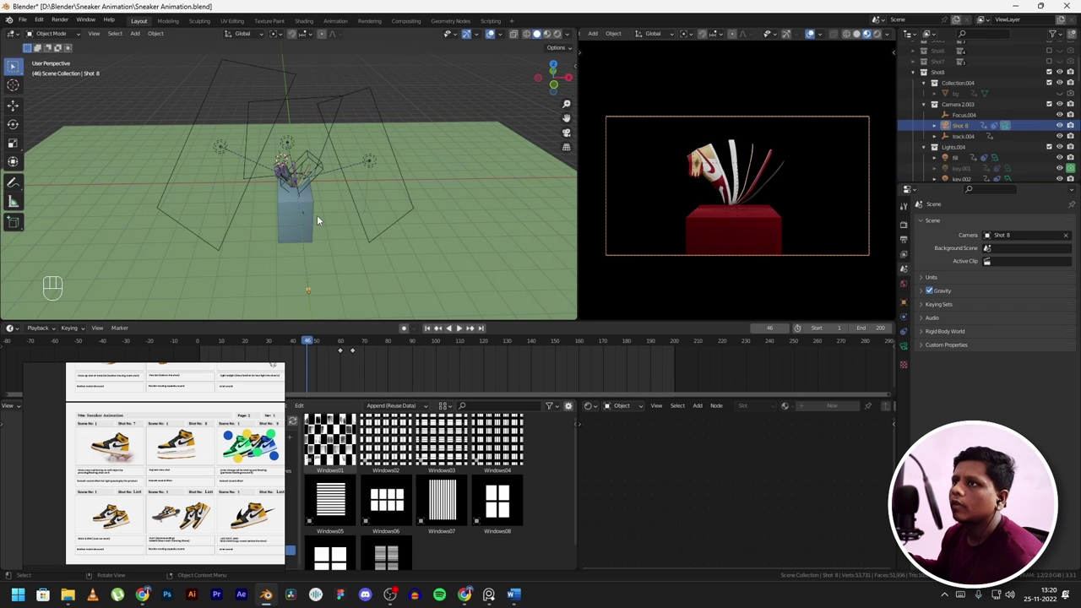
scroll(317, 215, "up", 2)
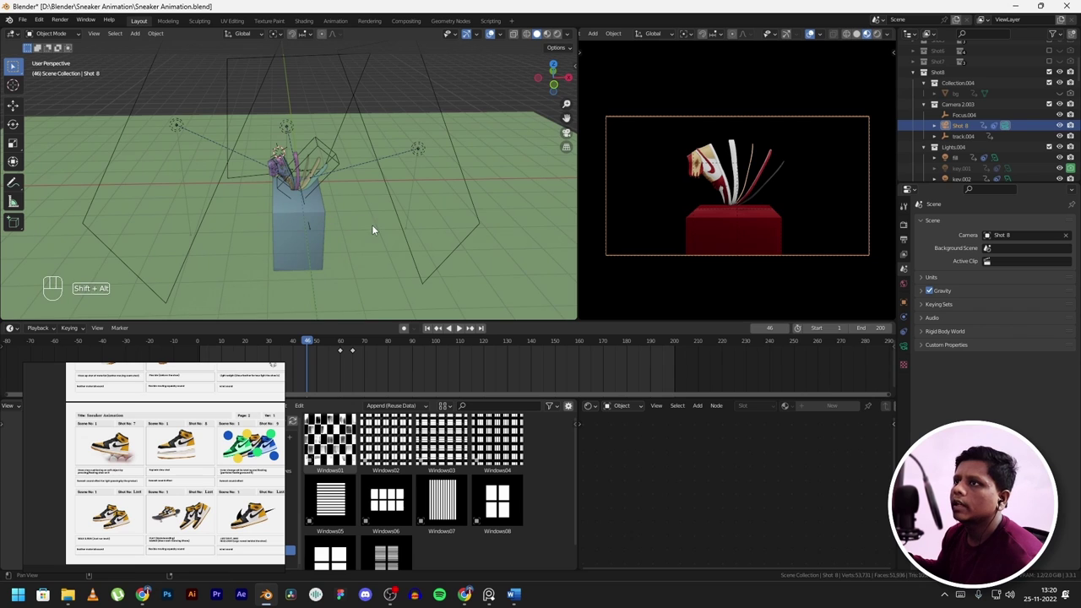
middle_click_drag(371, 225, 346, 221, "shift")
left_click(271, 224)
scroll(725, 232, "up", 2)
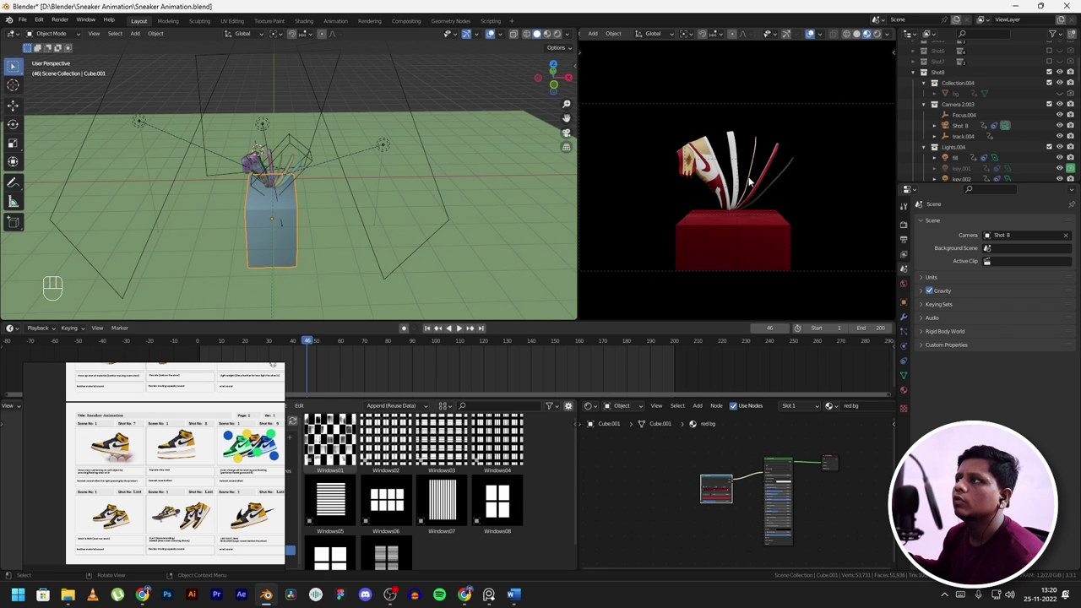
scroll(786, 181, "up", 2)
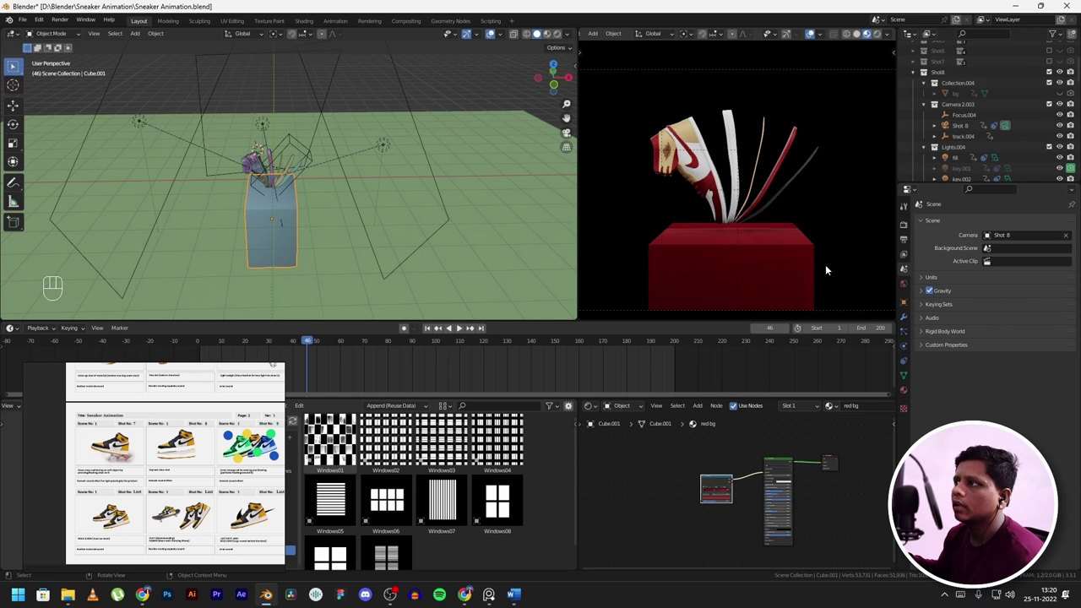
scroll(654, 261, "down", 3)
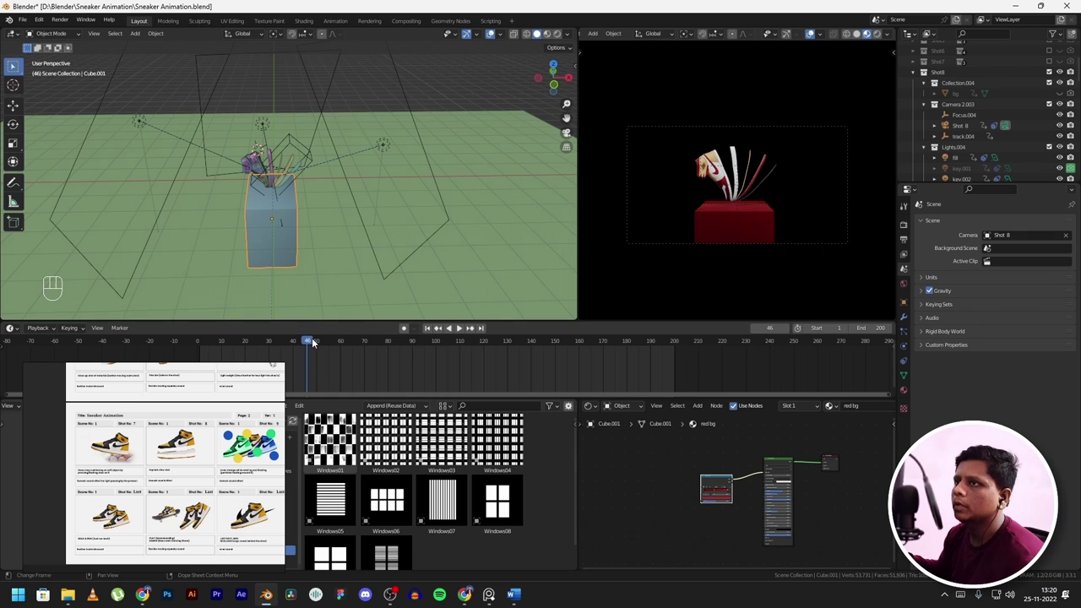
- Scrub Shot 8 from frame 46 to frame 55 to examine how the sole layers close back together
mouse_move(308, 343)
left_mouse_down()
mouse_move(358, 343)
mouse_move(245, 342)
mouse_move(329, 344)
left_mouse_up()
key("space")
key("space")
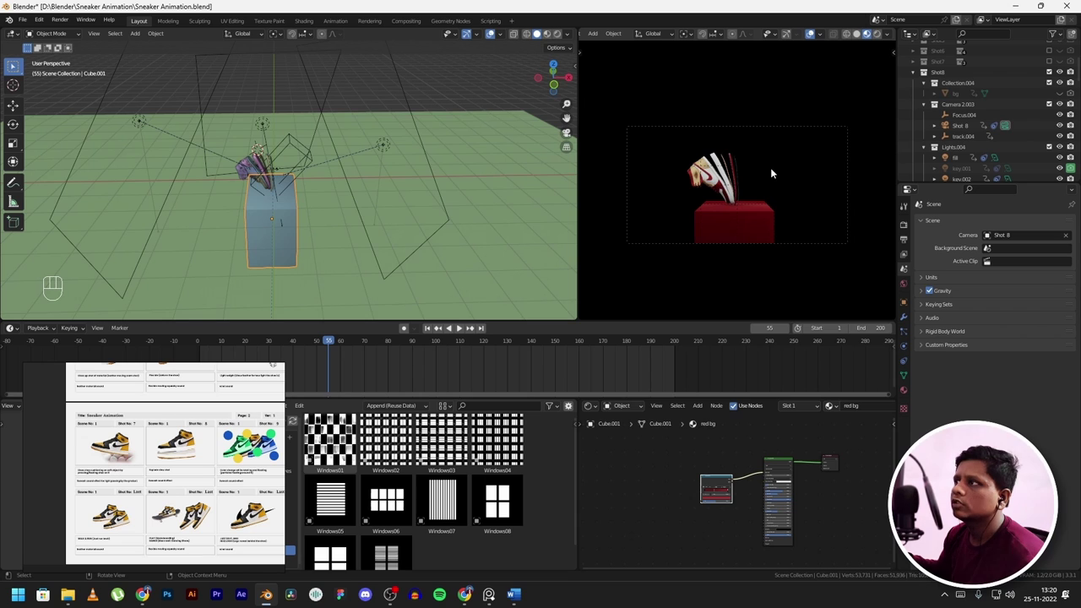
- Review the storyboard page for Shots 7 and 8 and look through the scene's shot collections and Shot8's objects
scroll(195, 407, "up", 2)
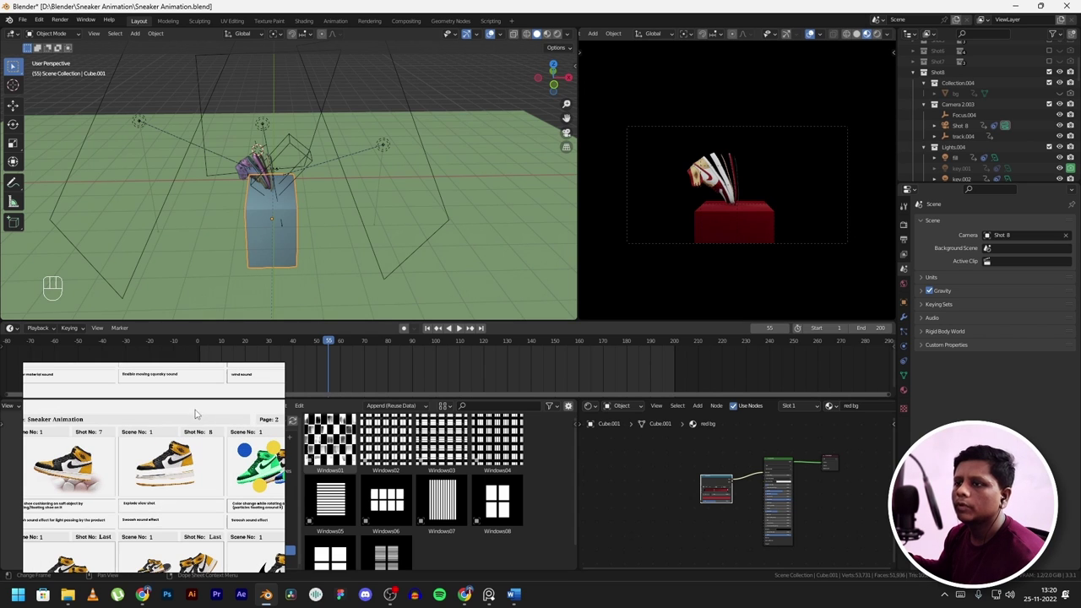
scroll(997, 66, "up", 3)
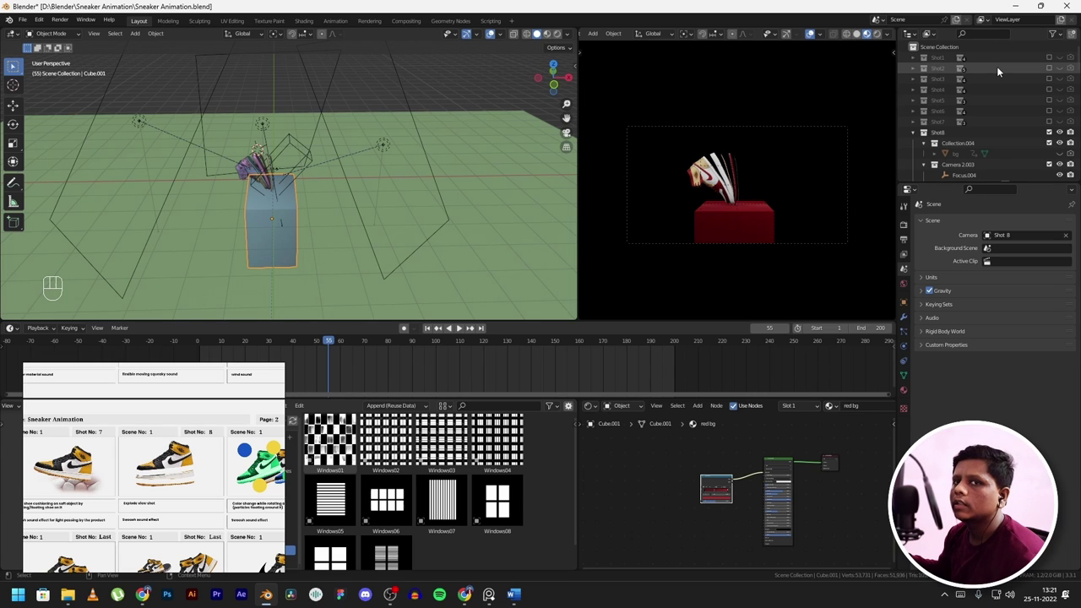
scroll(997, 66, "down", 2)
scroll(968, 102, "up", 2)
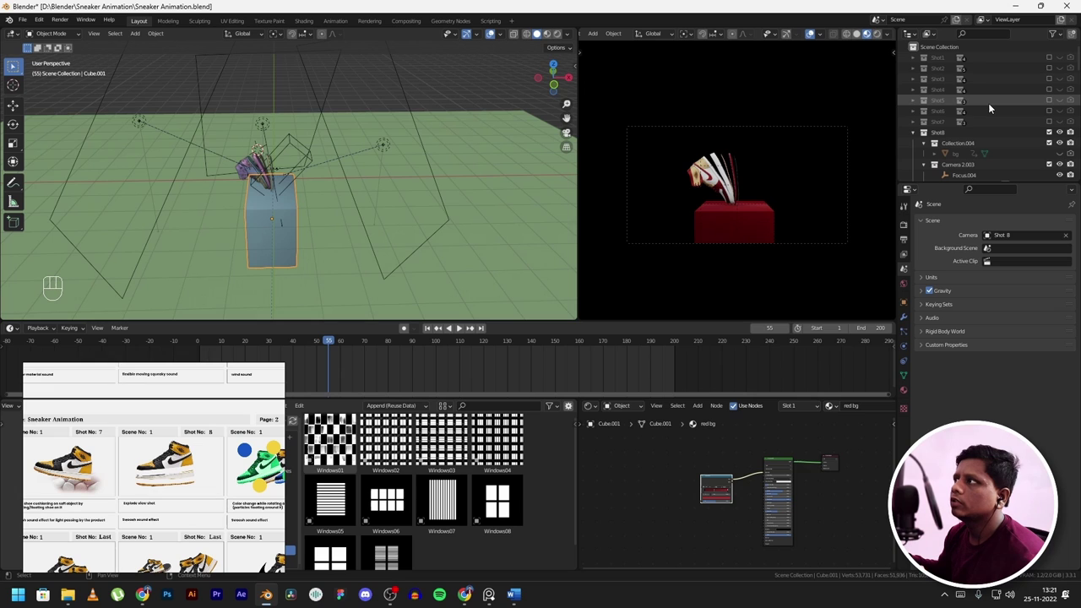
scroll(990, 108, "down", 3)
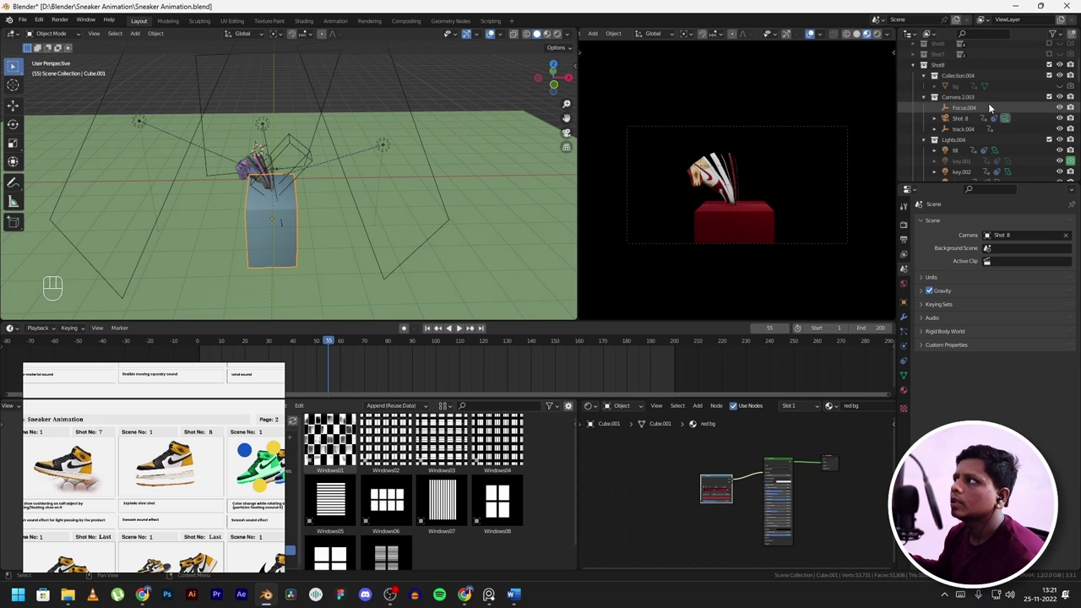
scroll(990, 107, "down", 8)
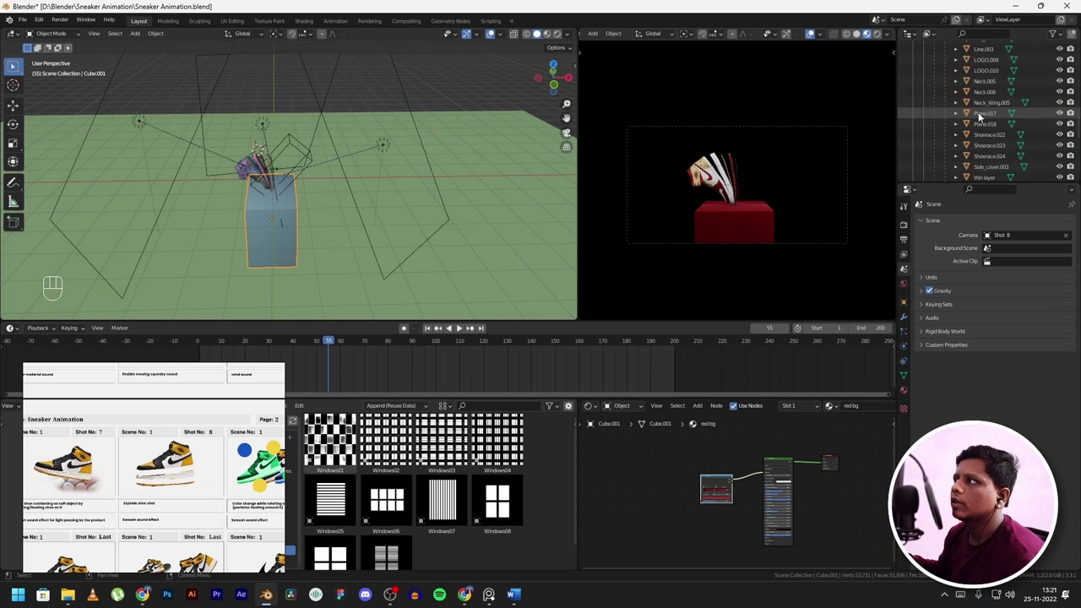
scroll(978, 116, "up", 10)
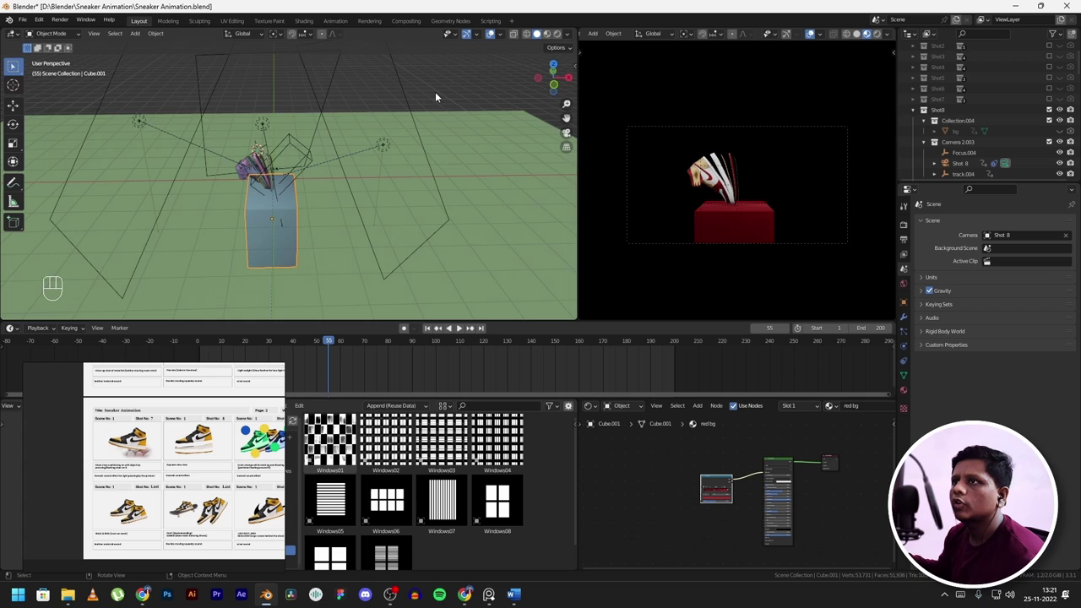
- Scrub Shot 9 between frames 55 and 39 to examine the floating shoe's movement and colour changes
scroll(435, 97, "down", 3)
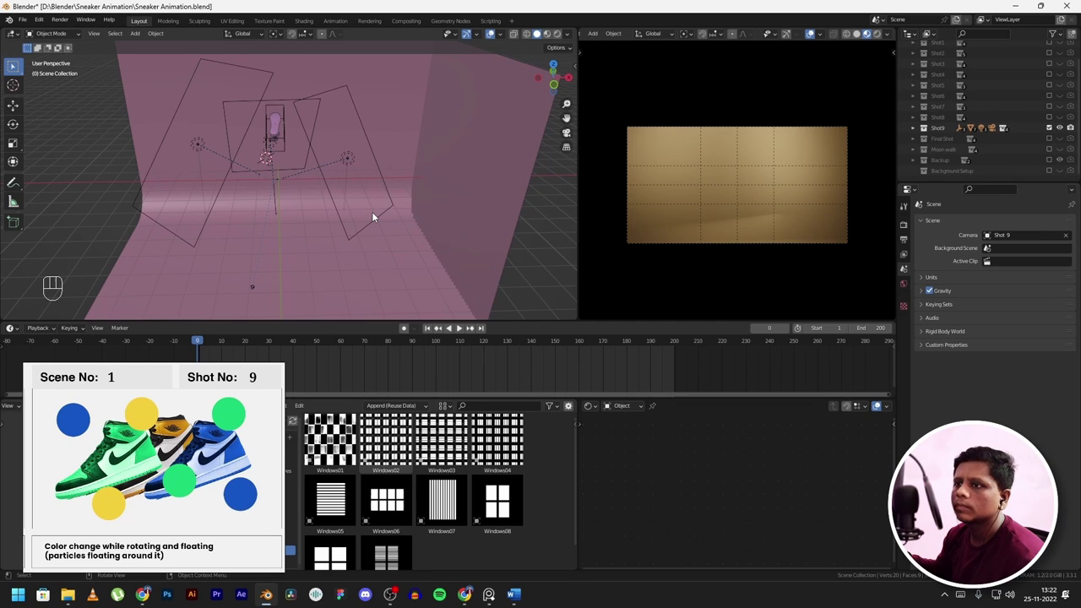
middle_click_drag(318, 211, 271, 259)
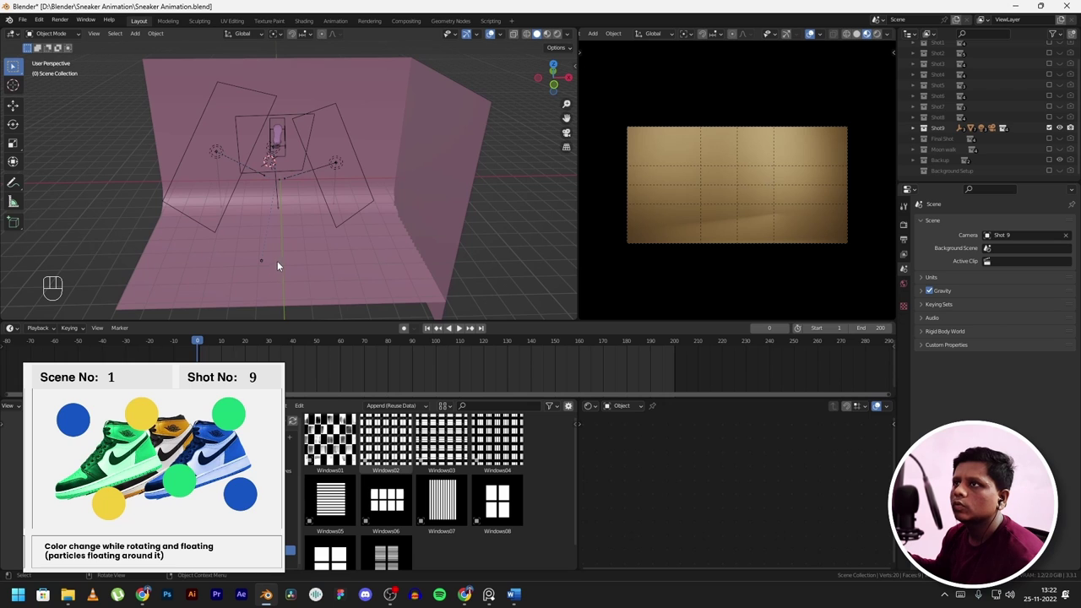
left_click(259, 349)
key("space")
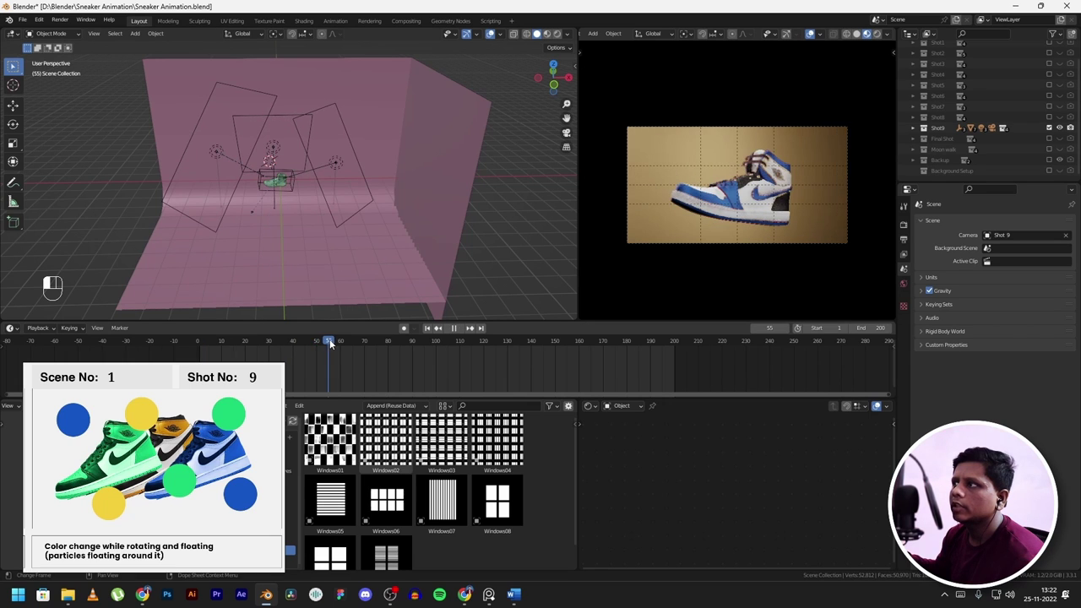
left_click_drag(329, 343, 246, 342)
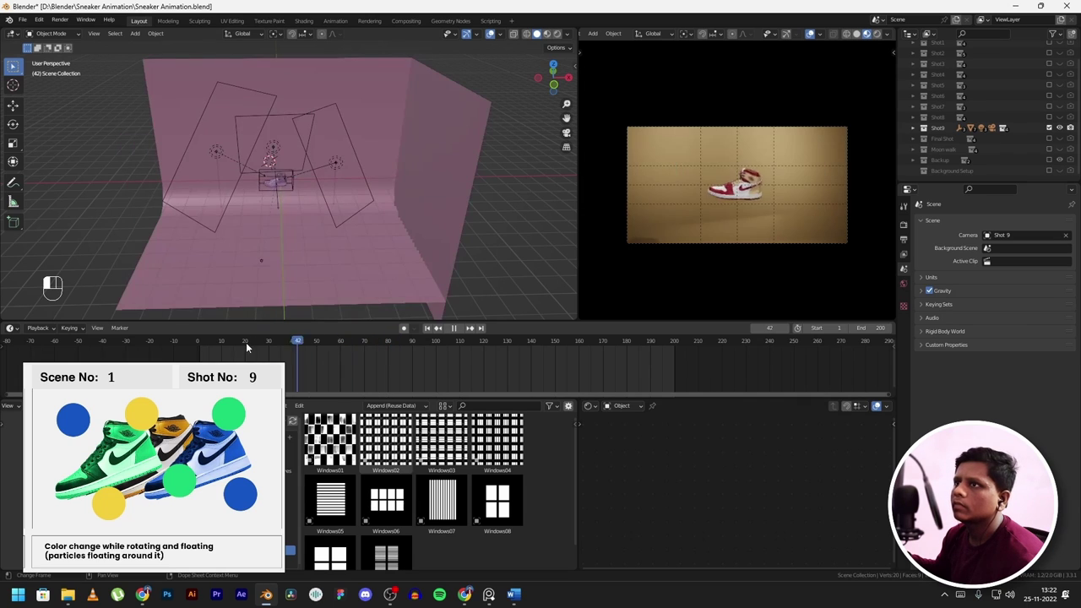
key("space")
- Hide the yellow backdrop bg.001 in Shot 9 and go back to frame 2
left_click(418, 128)
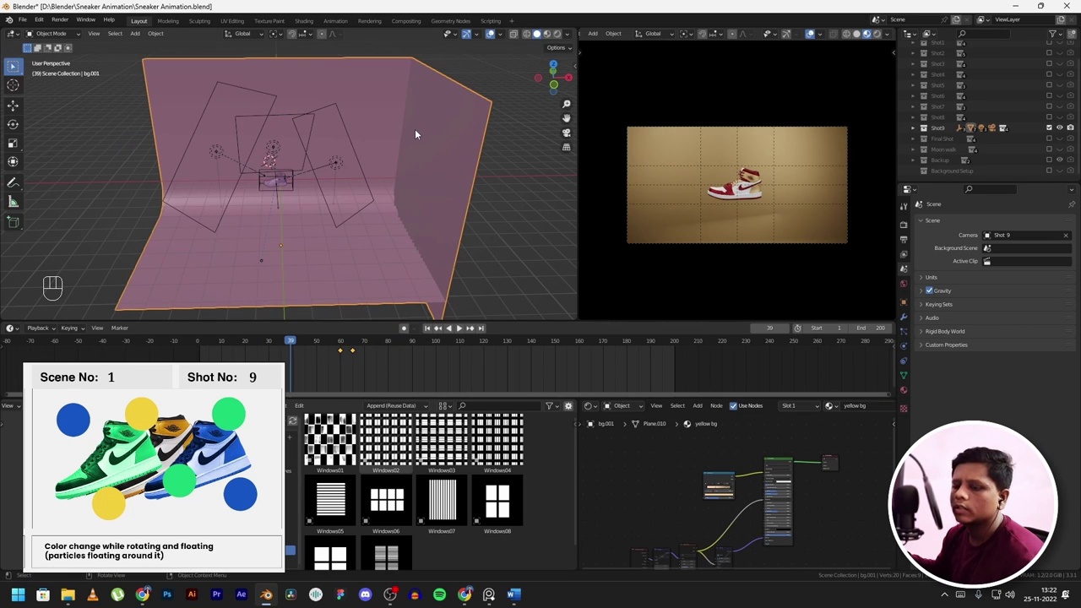
key("h")
scroll(415, 128, "up", 20, "alt+shift")
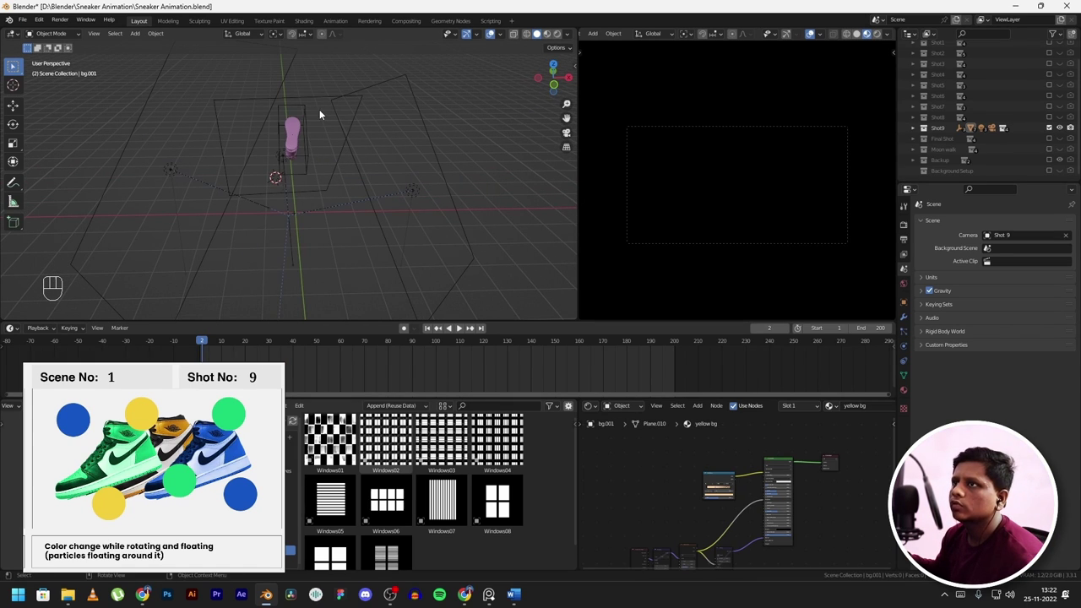
- Scrub Shot 9 from frame 2 to frame 40 to examine how the shoe drops in and rotates
middle_click_drag(275, 203, 315, 180)
scroll(295, 104, "up", 4)
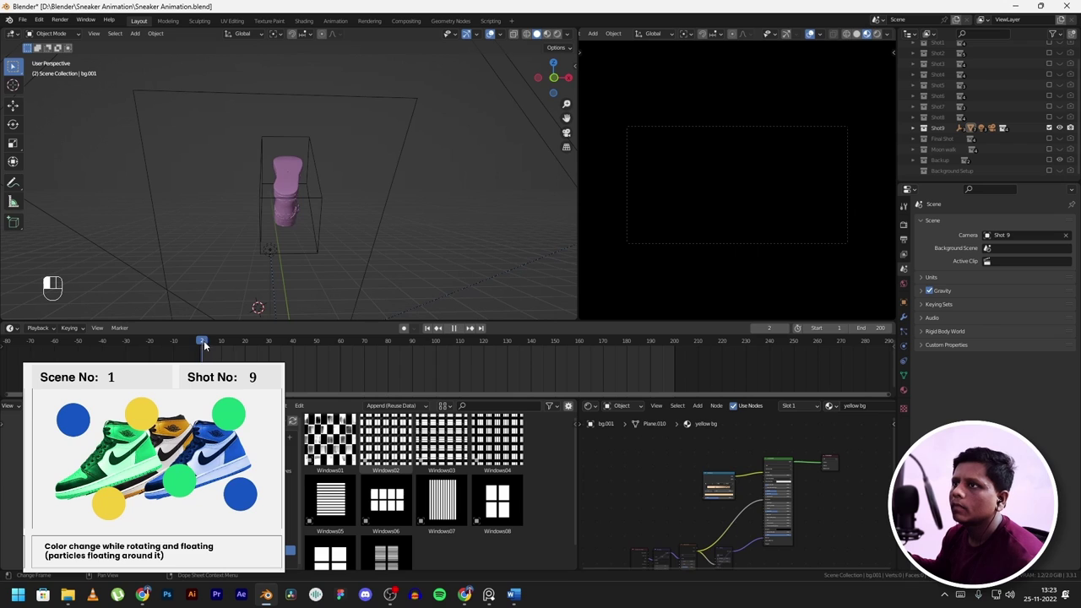
key("space")
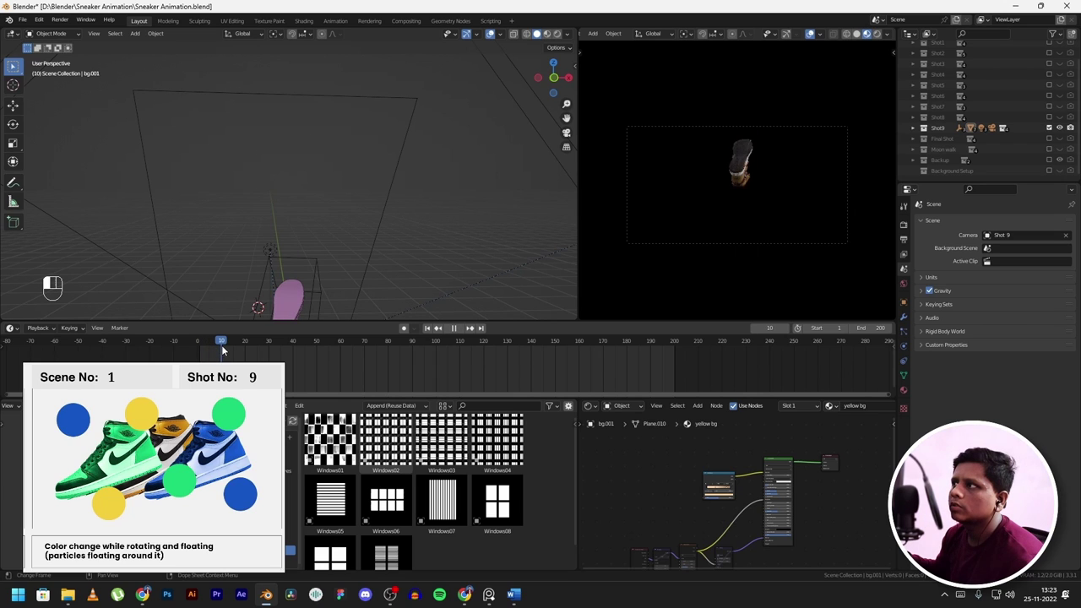
left_click_drag(228, 350, 292, 344)
scroll(304, 253, "down", 4)
scroll(737, 203, "up", 3)
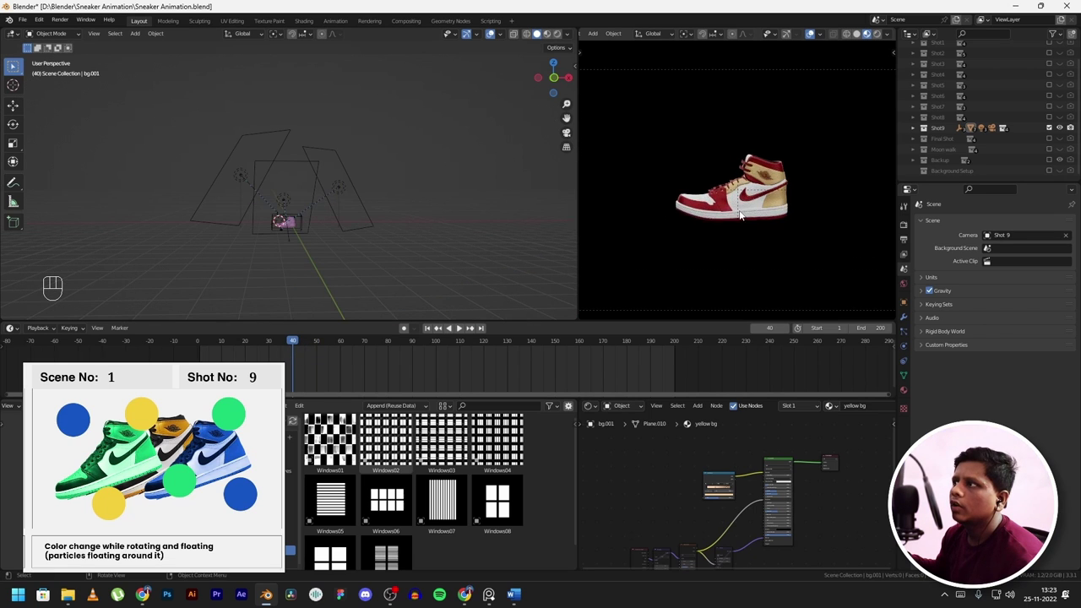
- Select the Shot 9 camera and scrub past frame 45 to examine its movement
scroll(740, 216, "down", 4)
left_click(301, 234)
scroll(313, 249, "up", 3)
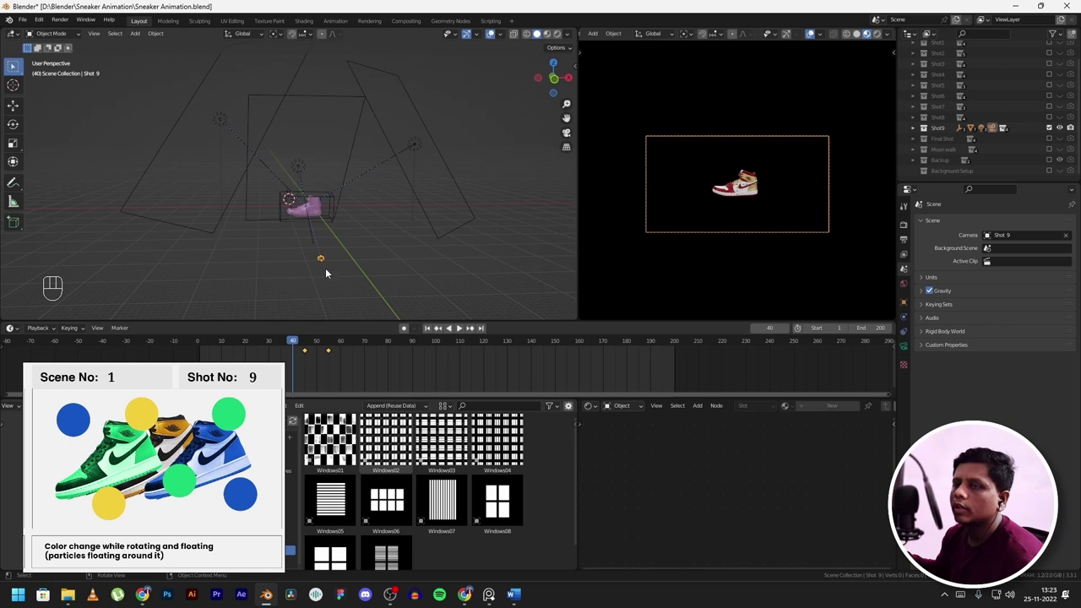
left_click(305, 339)
key("space")
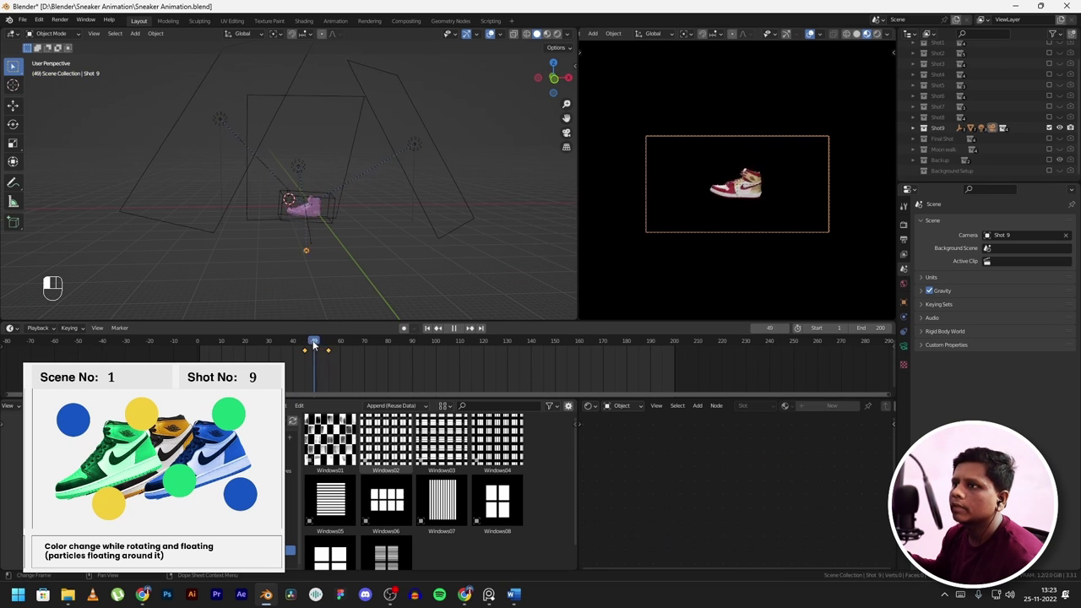
- Select the box controller around the shoe and scrub through frames 78 to 129 to examine its keyed rotation
left_click(306, 207)
scroll(405, 228, "up", 3)
key("space")
key("space")
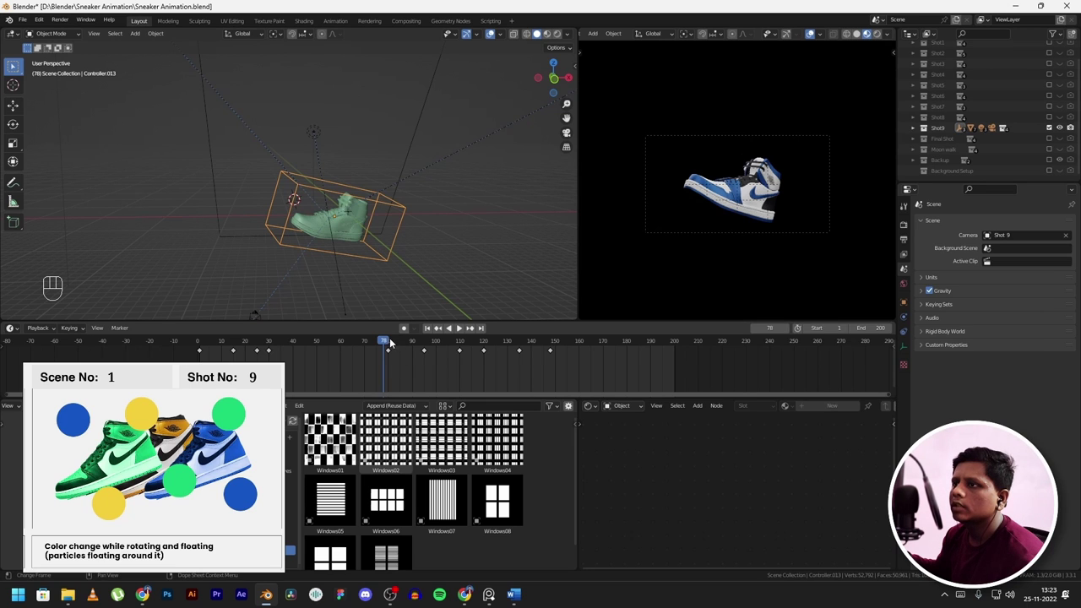
left_click_drag(409, 343, 504, 353)
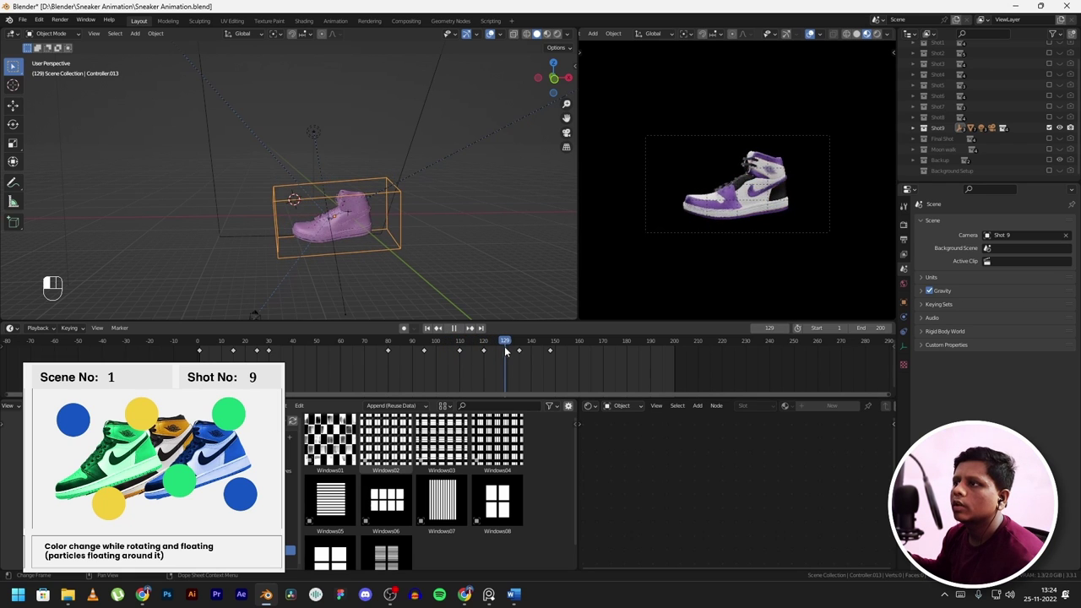
key("Escape")
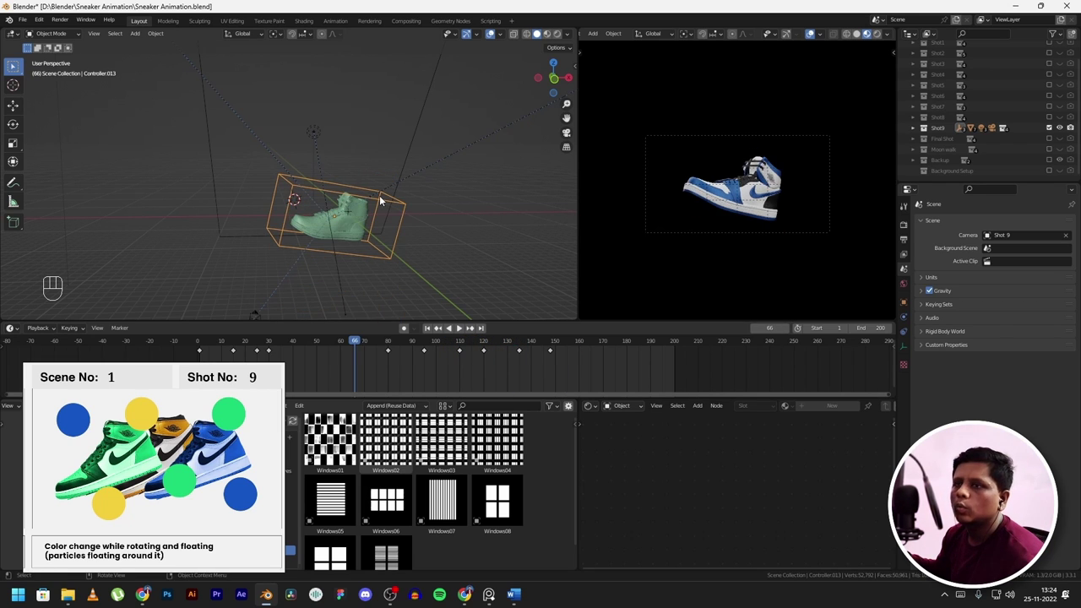
- Enable auto keying and set the scene's end frame to 500
left_click(404, 329)
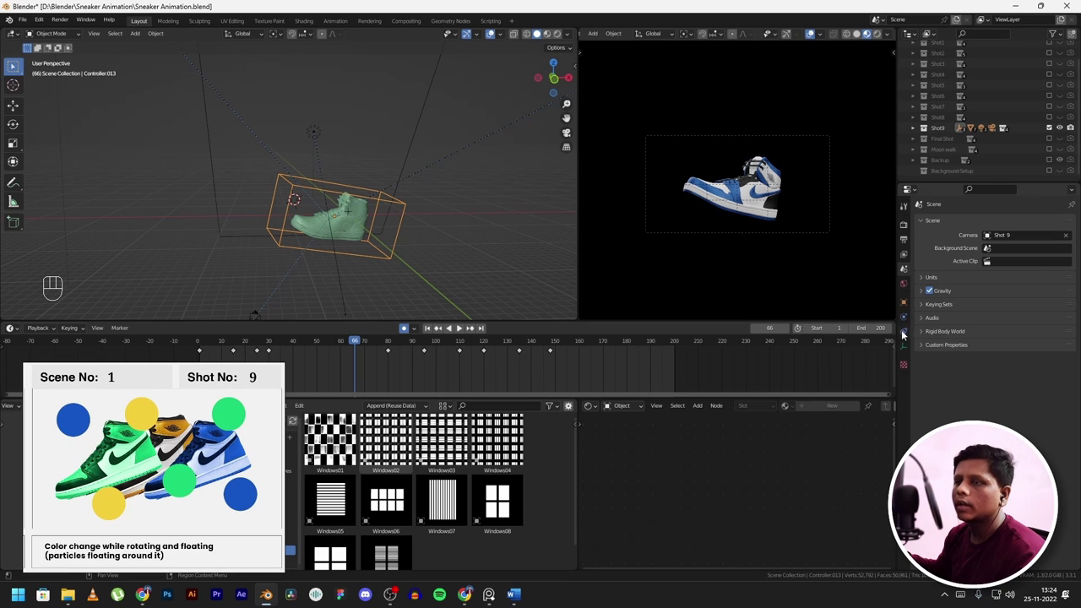
left_click(870, 327)
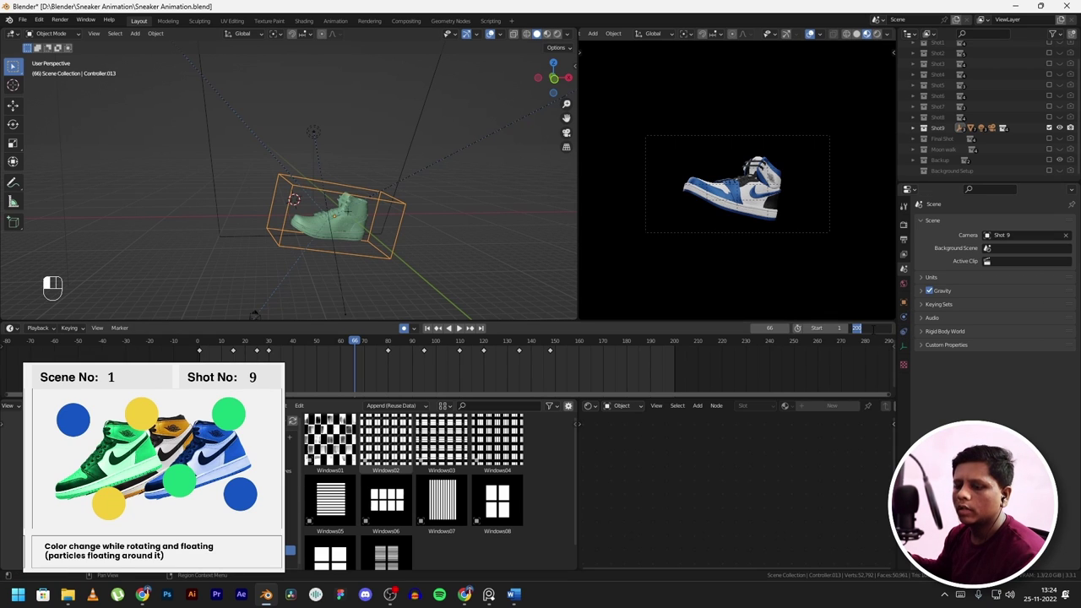
type("500")
key("Return")
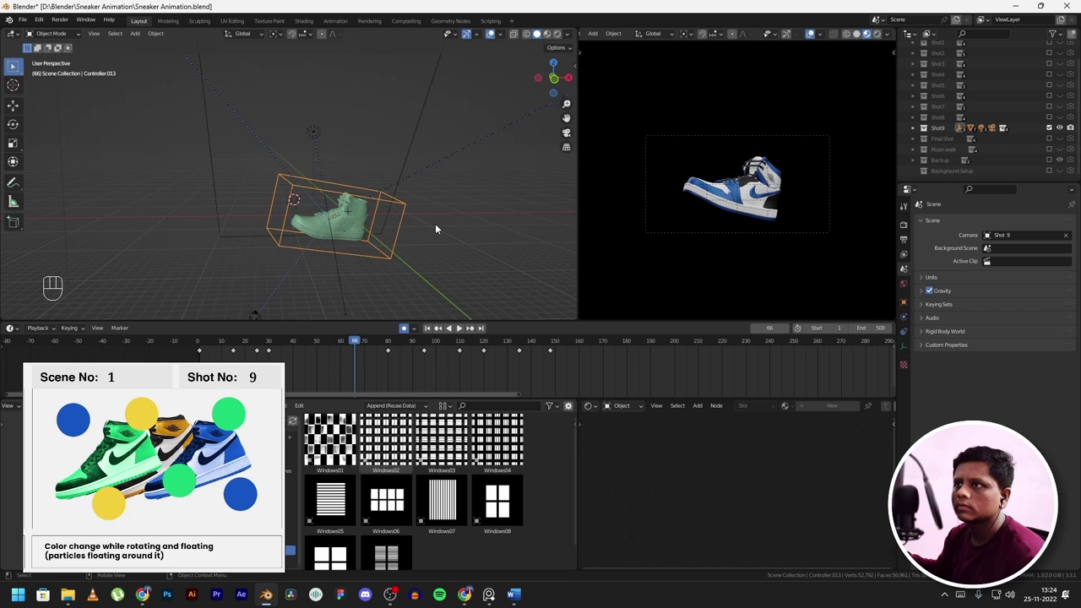
- Record a freehand trackball rotation of the shoe's controller with auto keying while the animation plays
key("space")
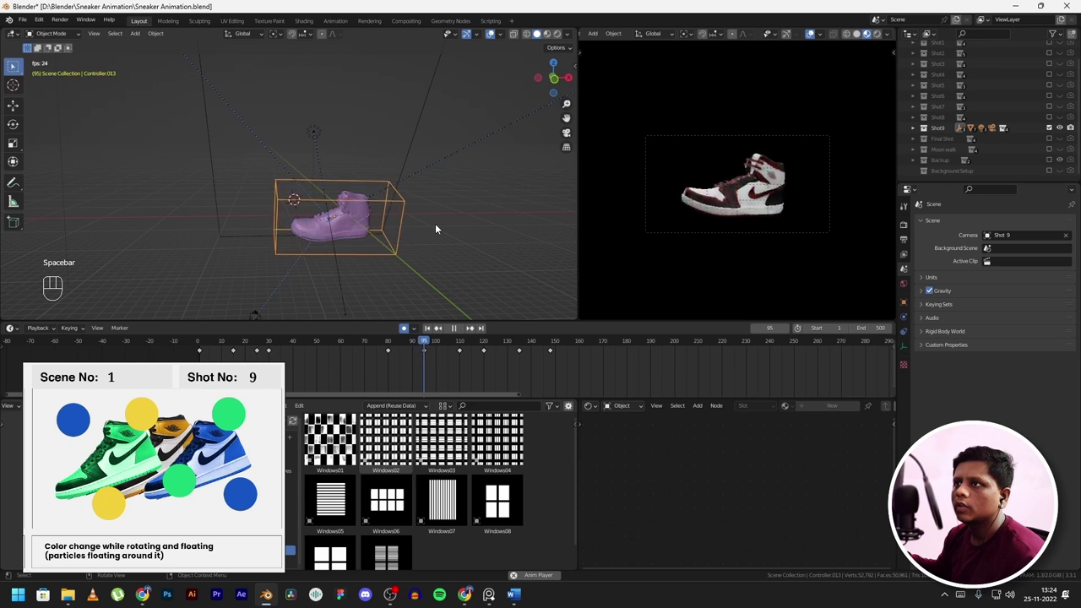
key("r")
key("r")
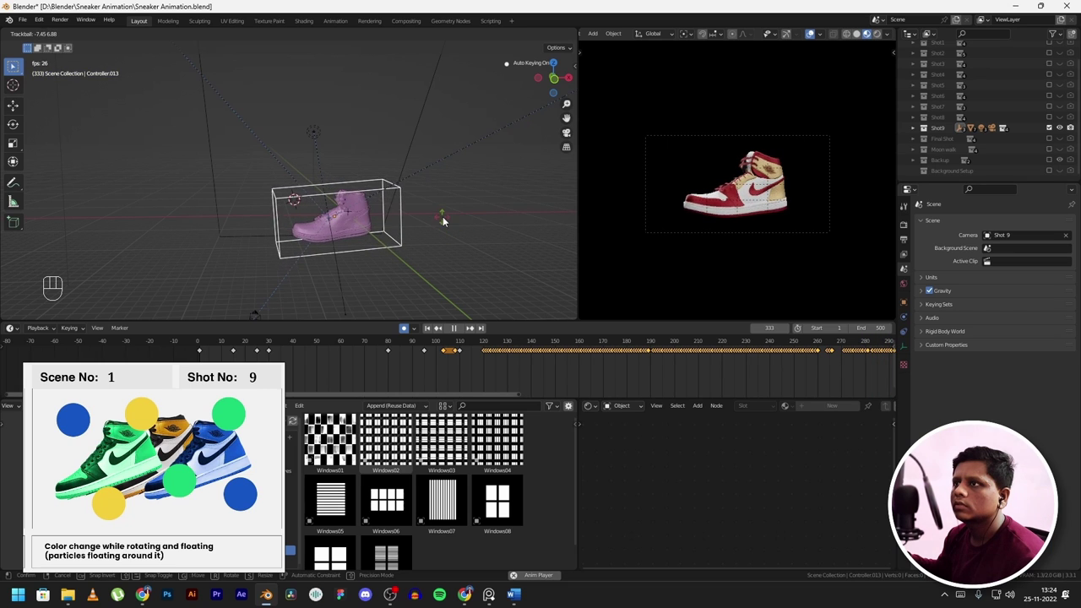
left_click(522, 312)
- Scrub the recorded keyframes from frame 126 to frame 299 to examine the controller's new rotation
mouse_move(516, 341)
left_mouse_down()
mouse_move(500, 342)
mouse_move(621, 342)
mouse_move(487, 342)
mouse_move(513, 346)
mouse_move(498, 350)
left_mouse_up()
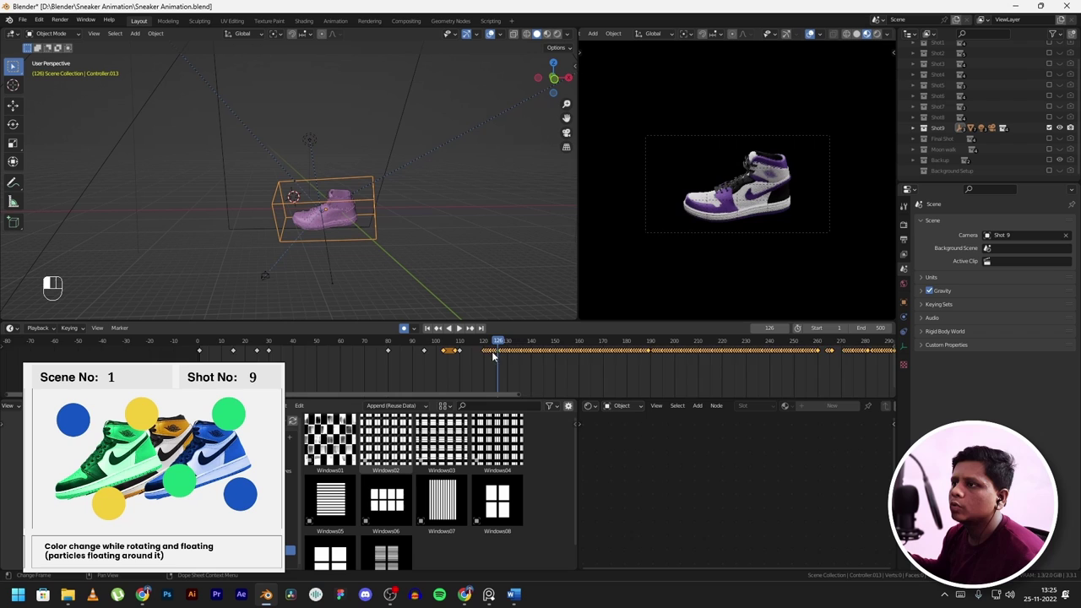
scroll(492, 352, "up", 2)
scroll(498, 364, "down", 3)
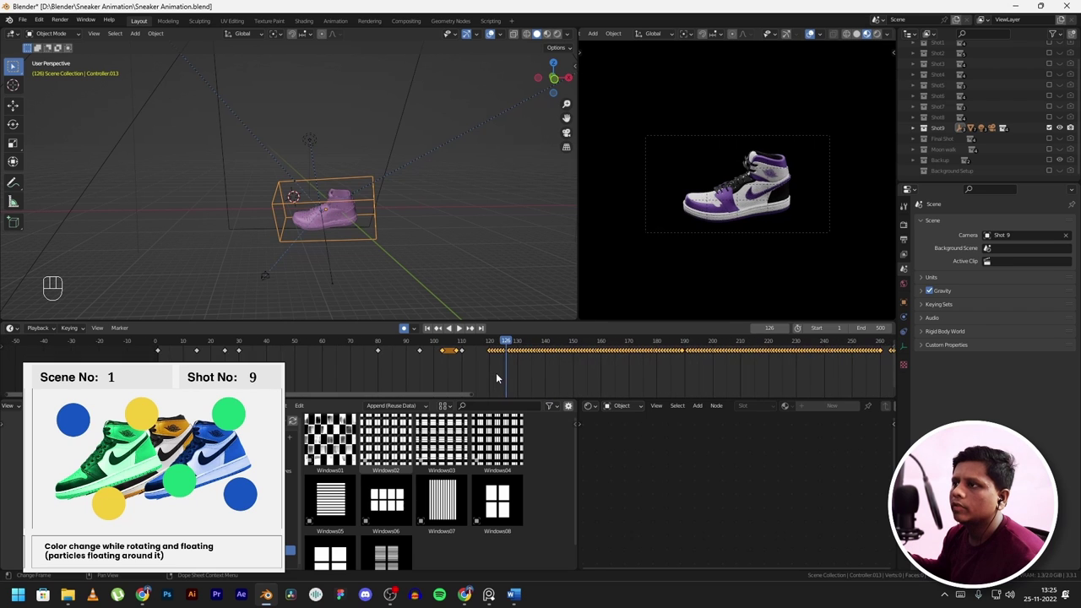
scroll(521, 356, "down", 2)
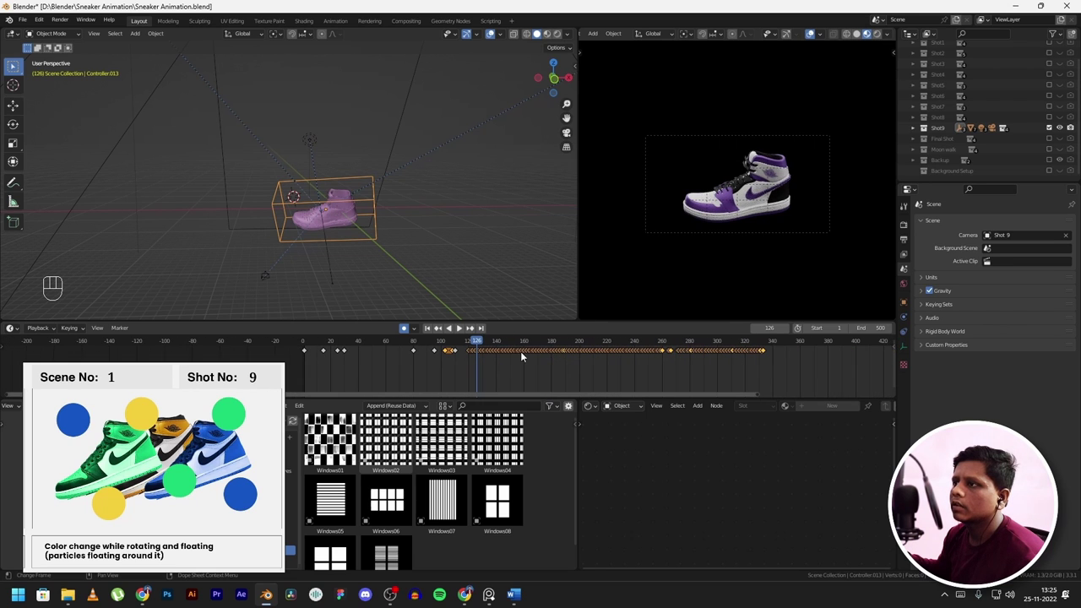
left_click(605, 345)
key("space")
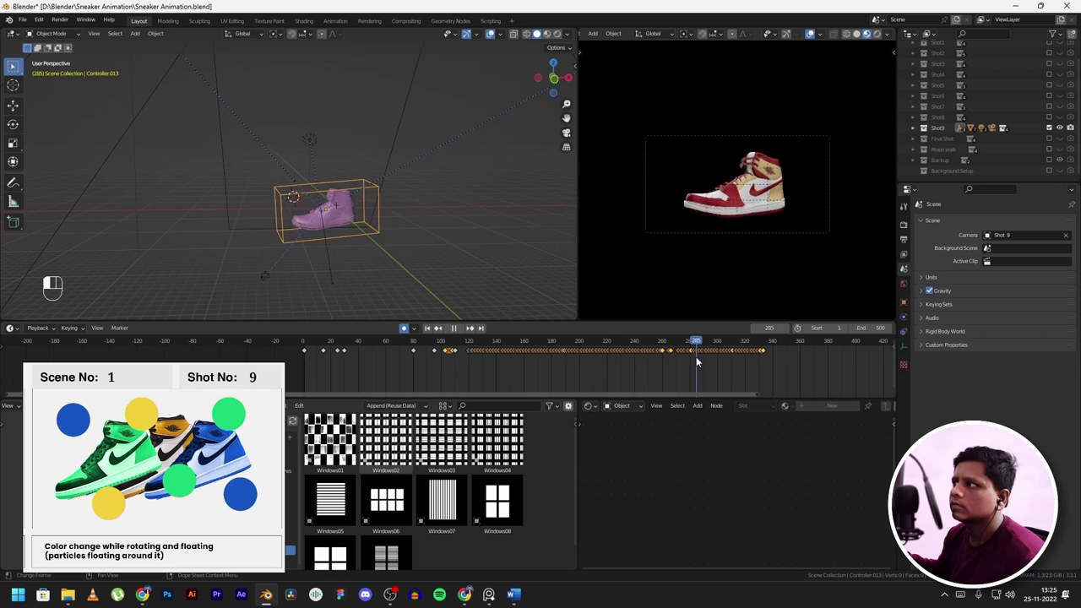
key("space")
scroll(411, 340, "up", 2)
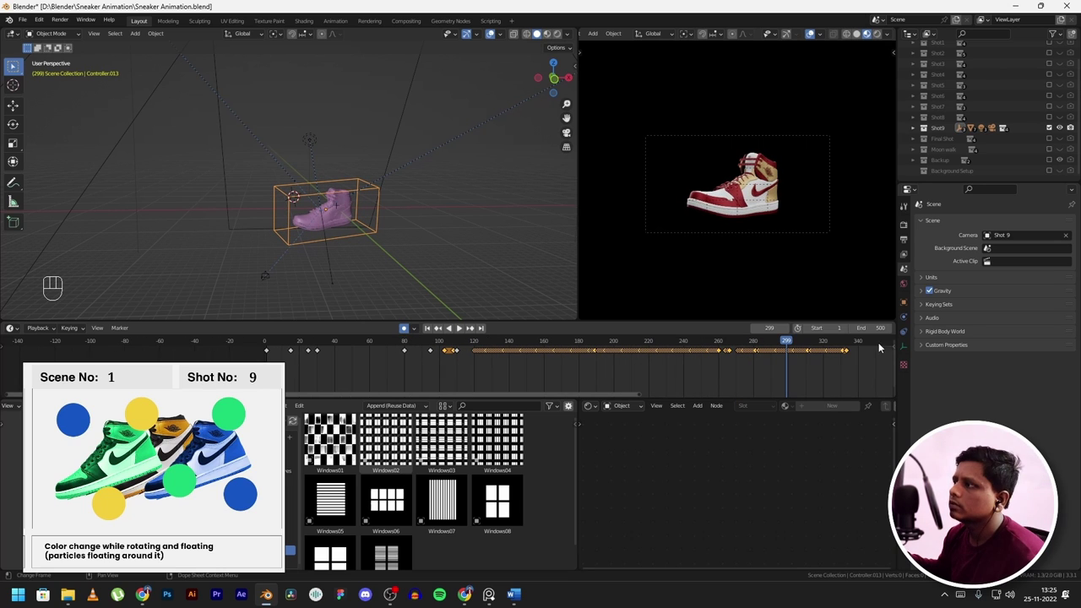
- Show the controller's object transform properties and scrub between frames 299 and 311 to examine its keyed channels
left_click(904, 302)
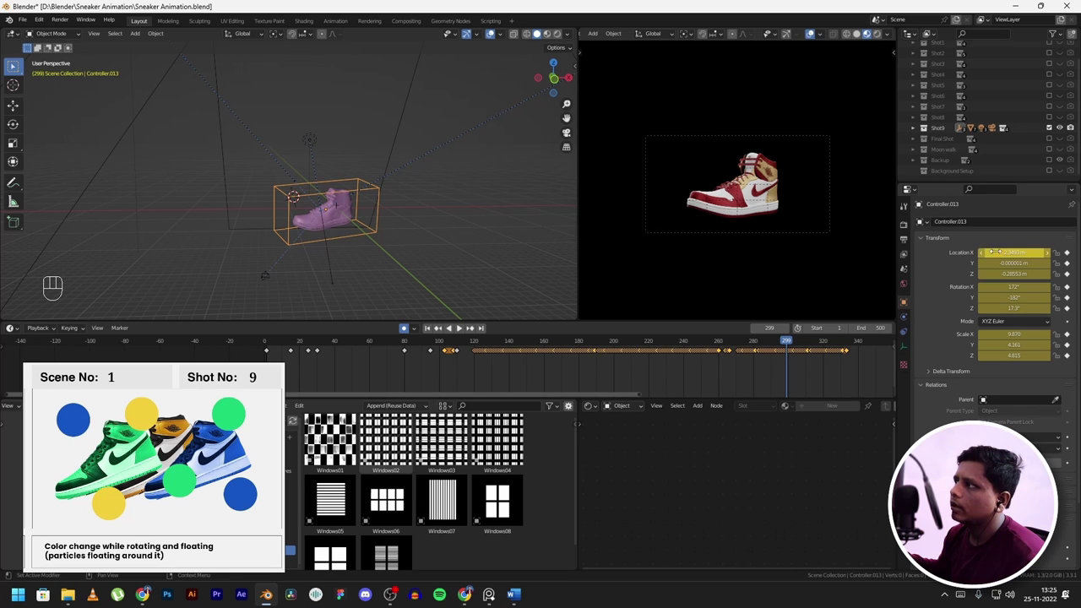
left_click_drag(984, 335, 988, 372)
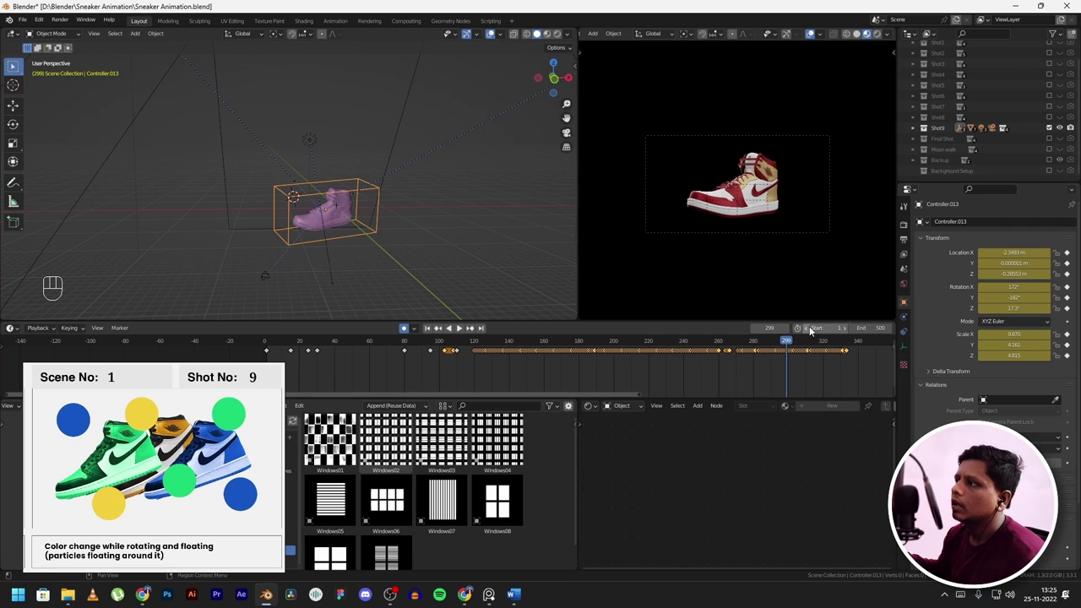
left_click_drag(785, 343, 808, 340)
key("space")
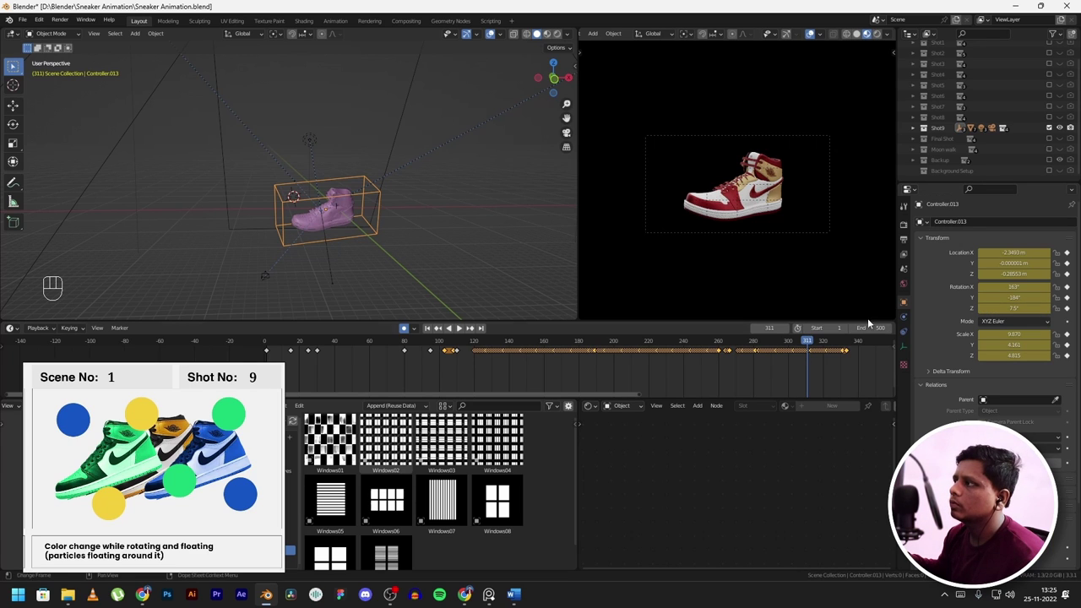
mouse_move(807, 342)
left_mouse_down()
mouse_move(659, 330)
mouse_move(798, 340)
left_mouse_up()
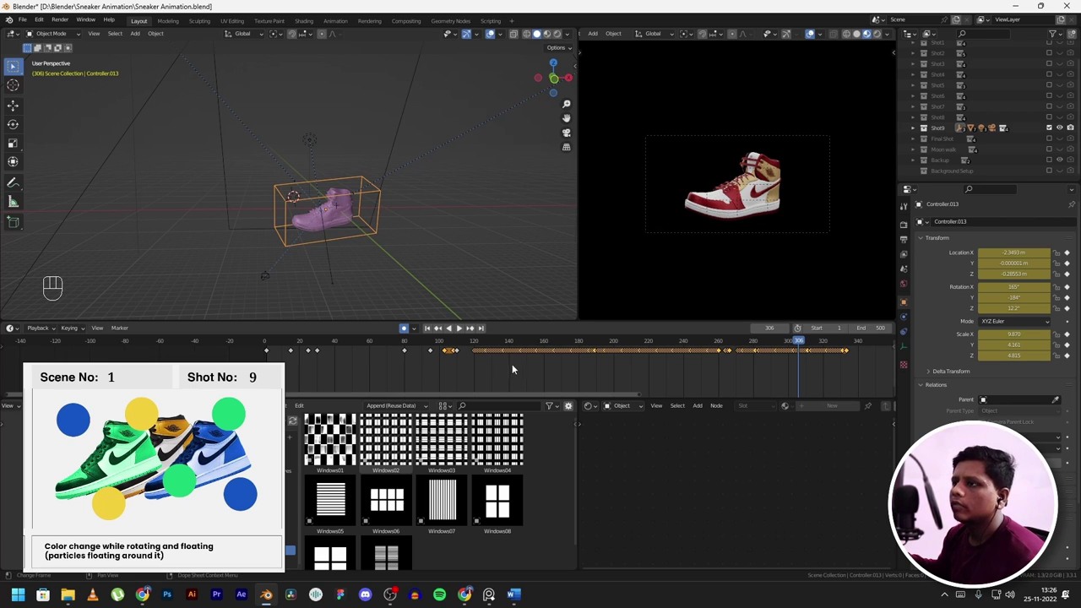
- Scrub around frames 177 to 208 and examine the spacing of the recorded keyframes from frame 120 onward
left_click(549, 344)
key("space")
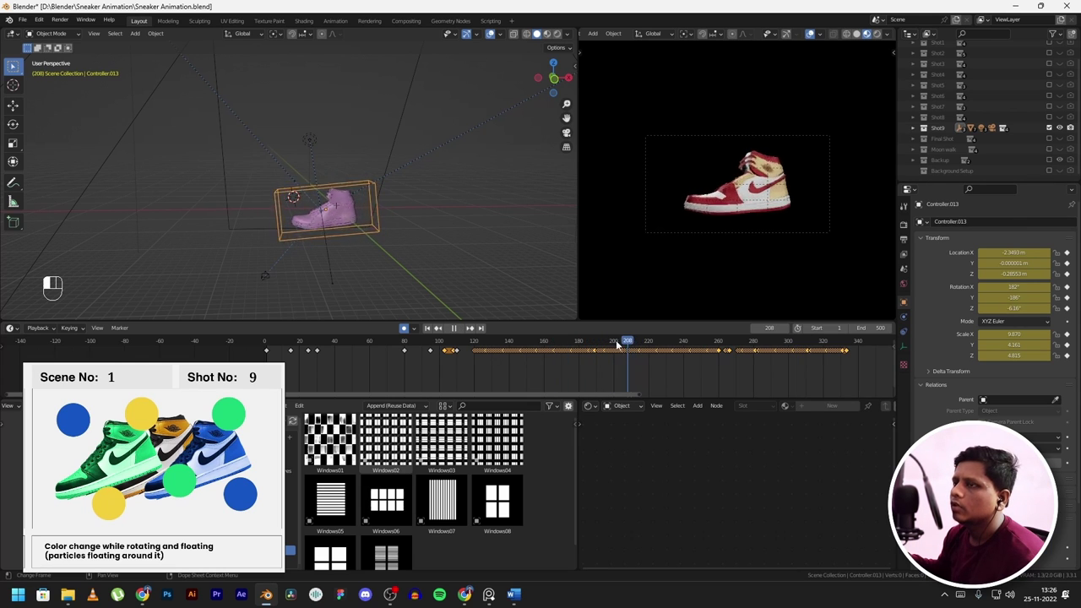
left_click(575, 341)
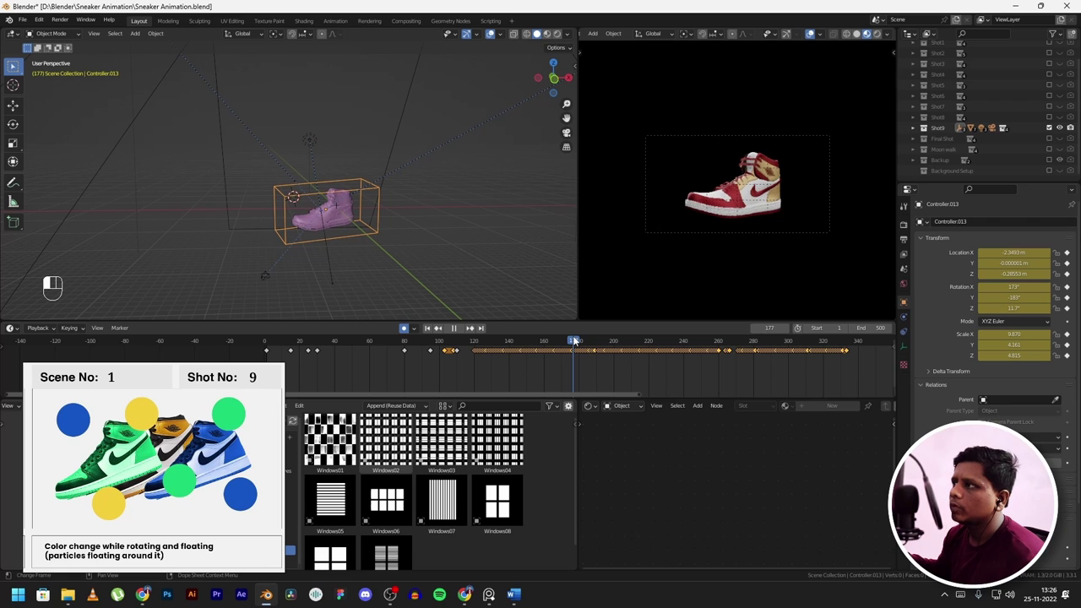
mouse_move(575, 340)
left_mouse_down()
mouse_move(603, 343)
mouse_move(579, 343)
left_mouse_up()
scroll(634, 375, "up", 5)
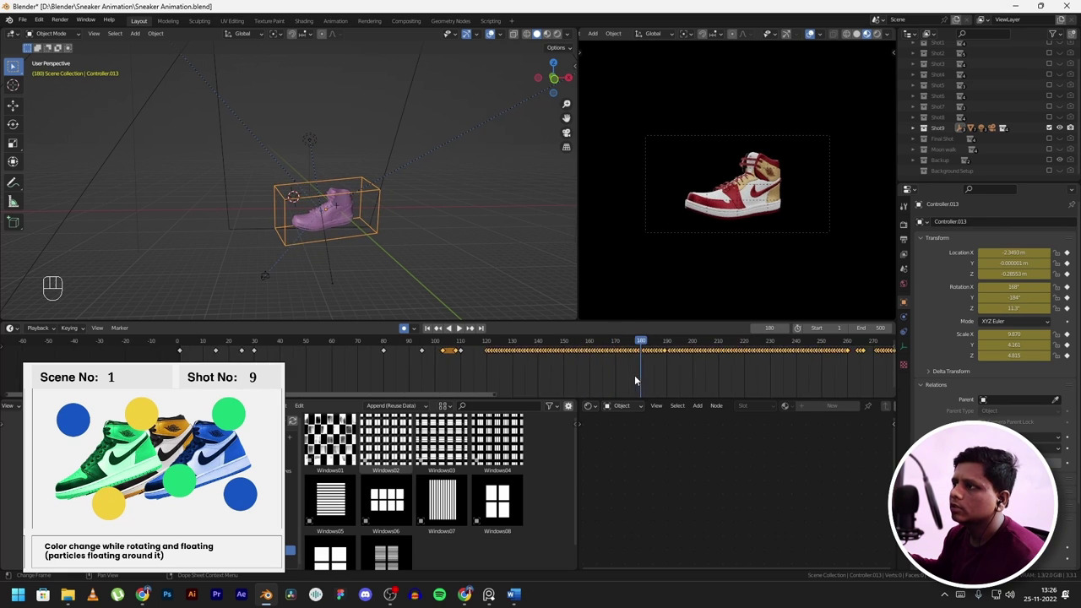
scroll(642, 359, "up", 2)
scroll(592, 372, "up", 1)
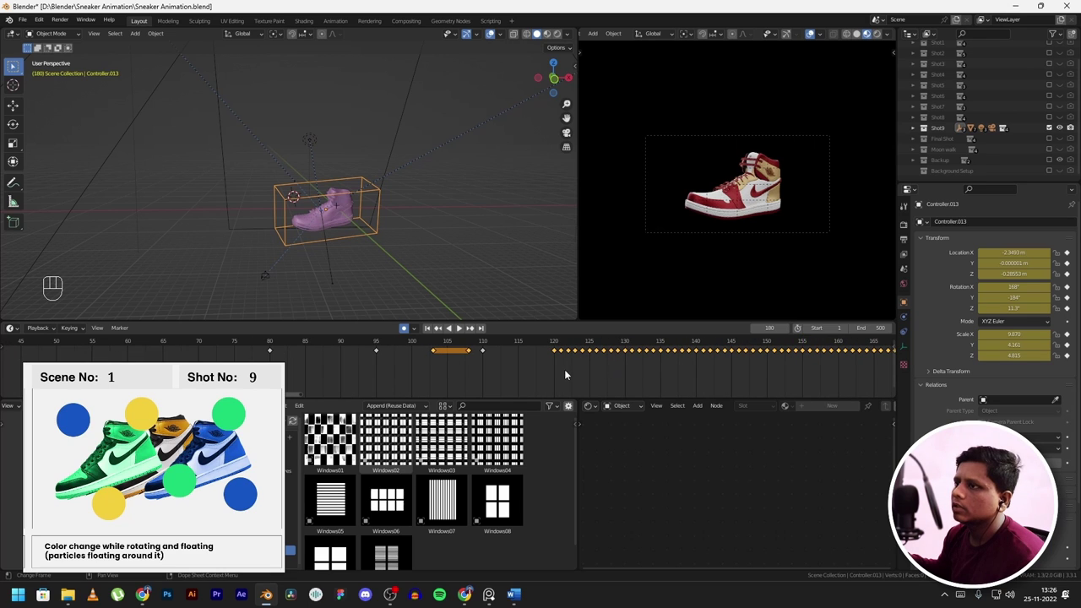
scroll(557, 375, "up", 1)
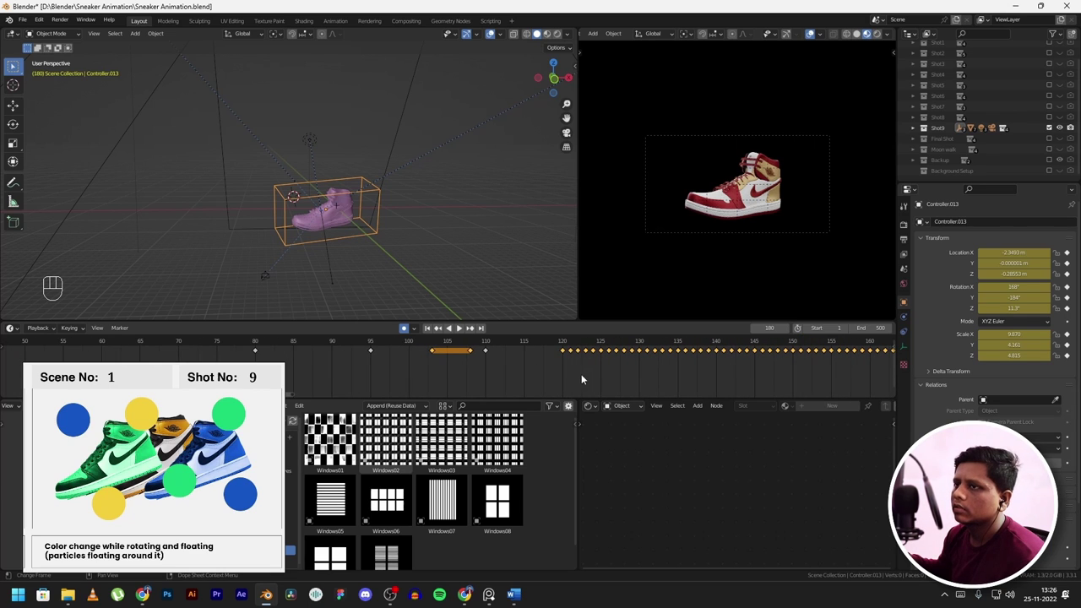
scroll(642, 370, "up", 1)
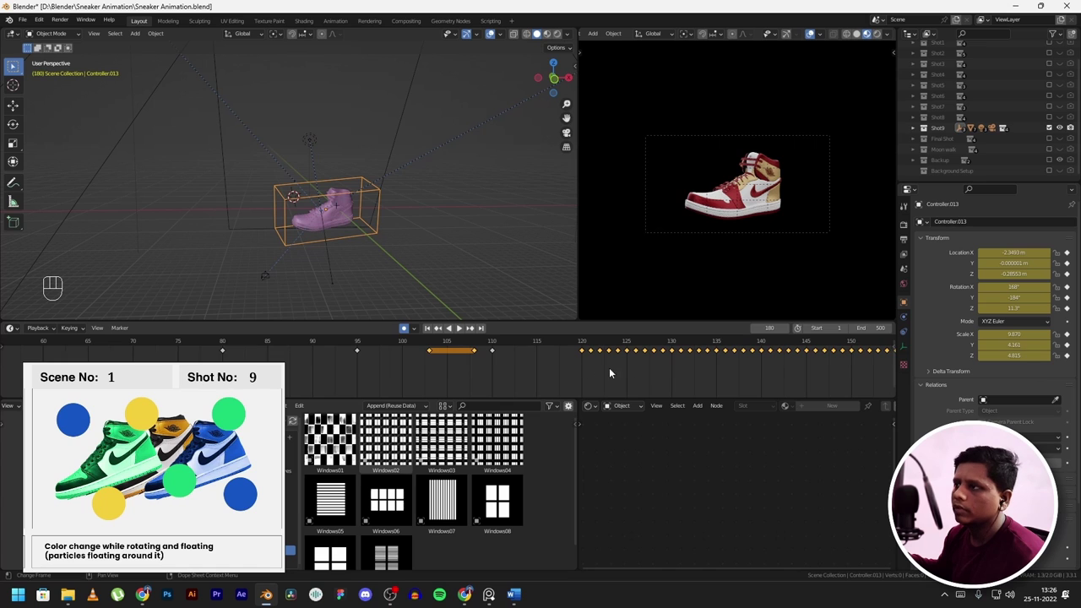
middle_click_drag(639, 378, 575, 371, "alt")
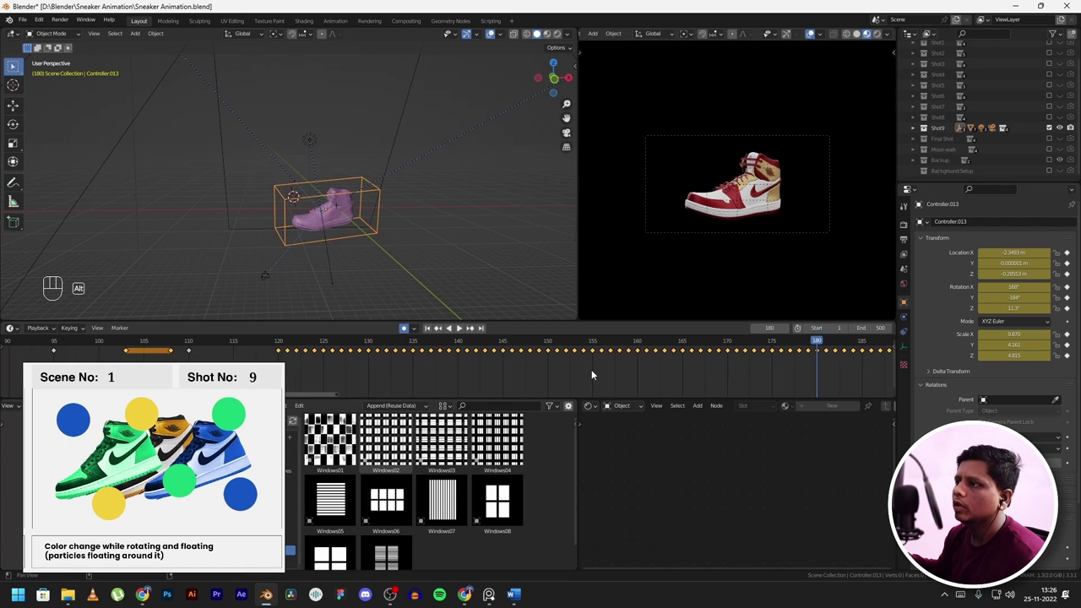
- Scrub between frames 159 and 144, and delete the controller's recorded keyframes lying between frames 145 and 159
left_click(553, 342)
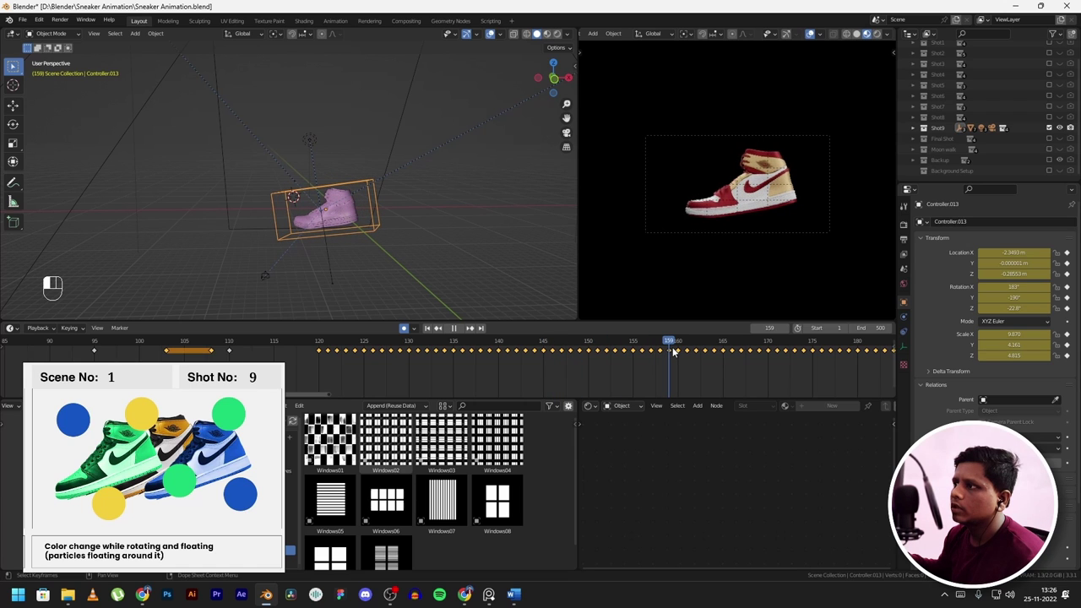
left_click(535, 343)
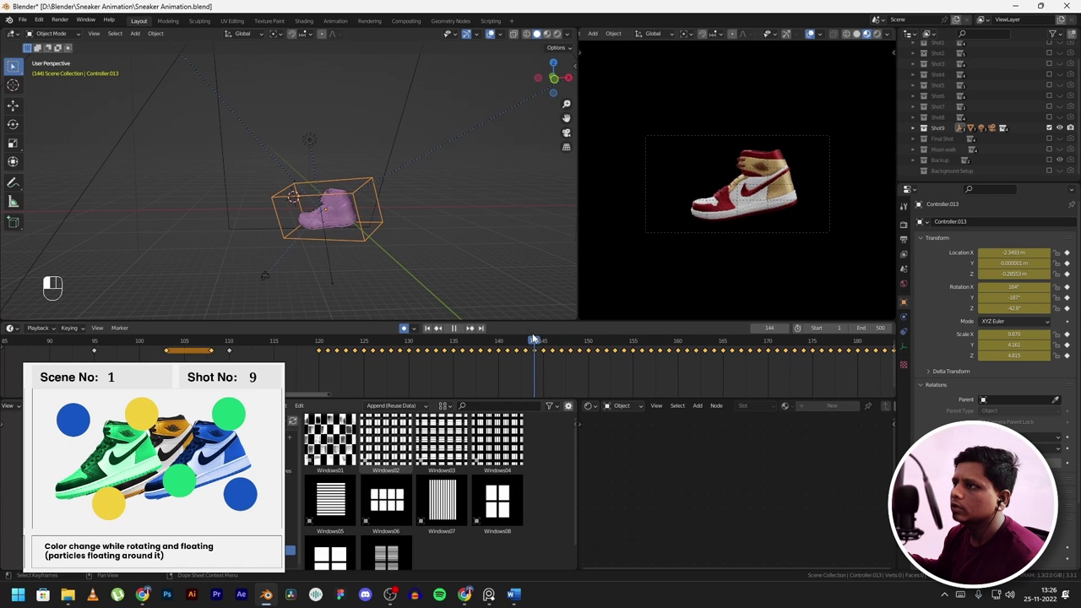
key("space")
left_click(544, 353)
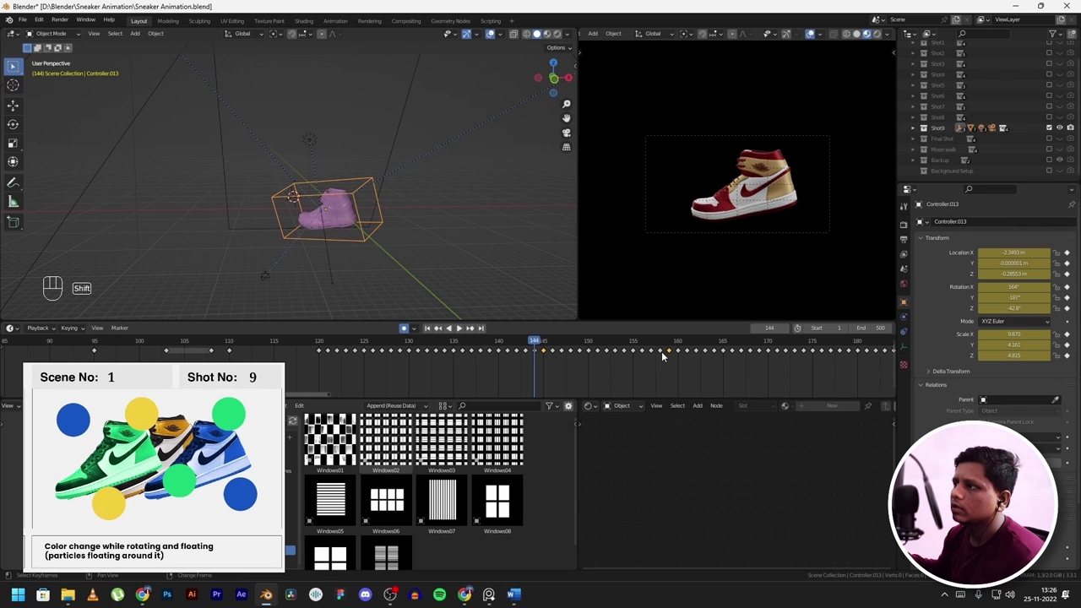
left_click_drag(666, 370, 549, 350)
key("Delete")
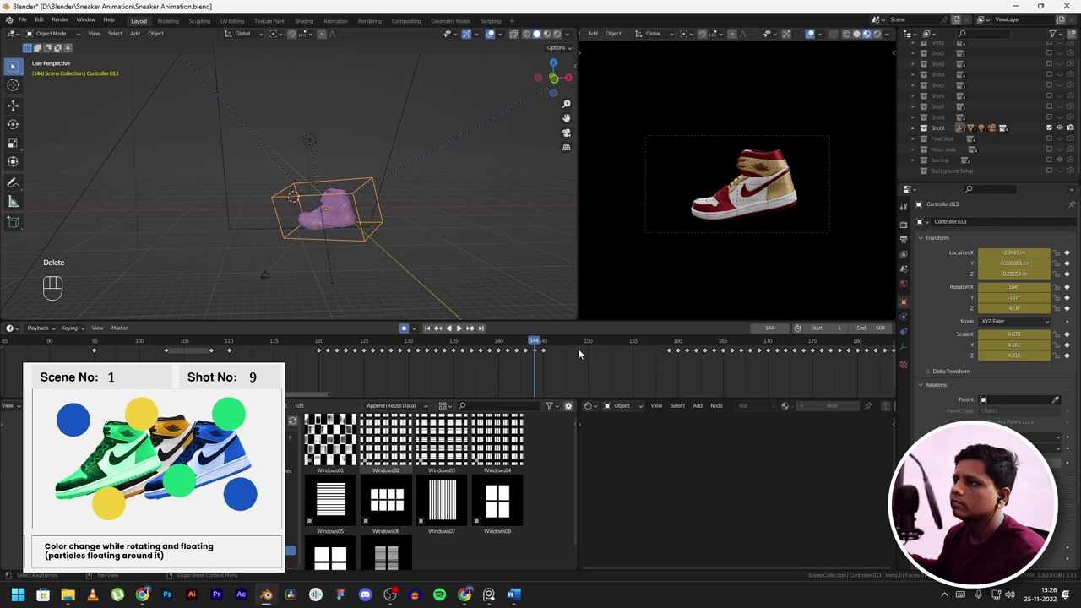
- Play and scrub from frame 144 to 158 to examine the controller's motion across the gap between keyframes
key("space")
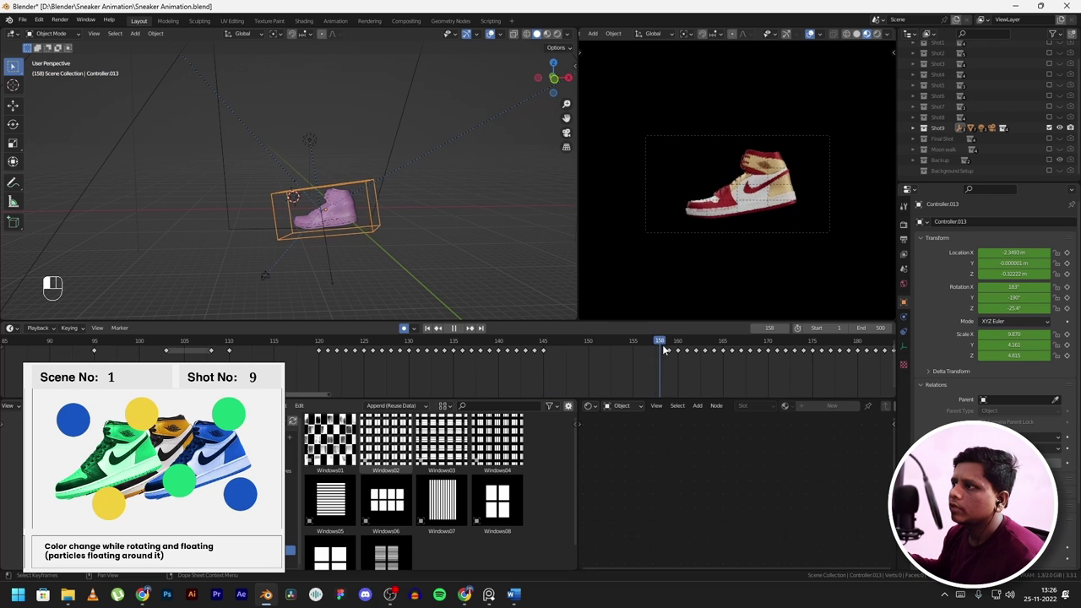
left_click_drag(653, 347, 648, 344)
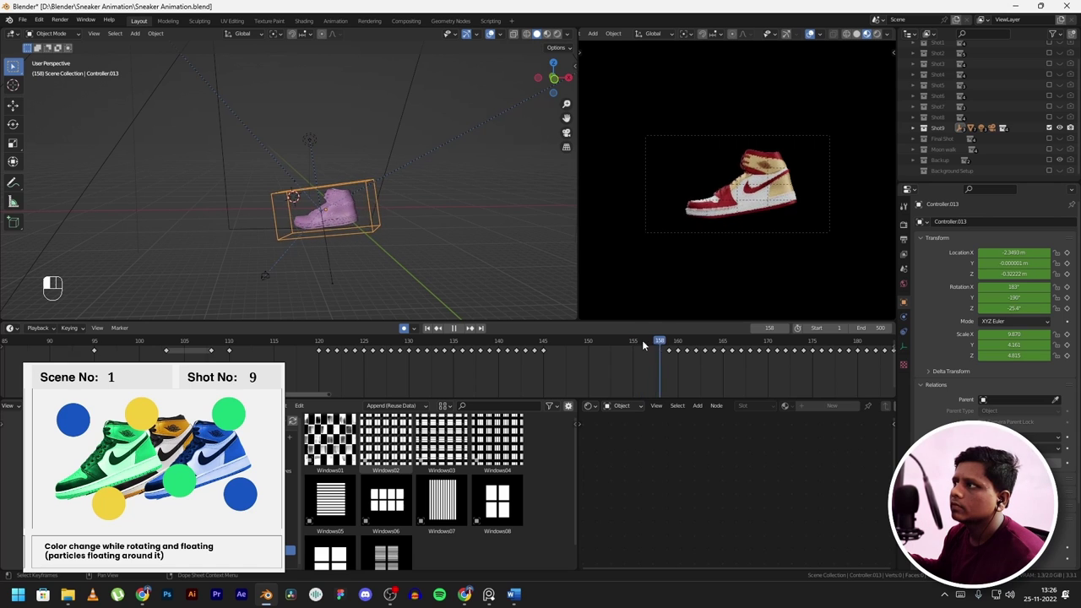
key("space")
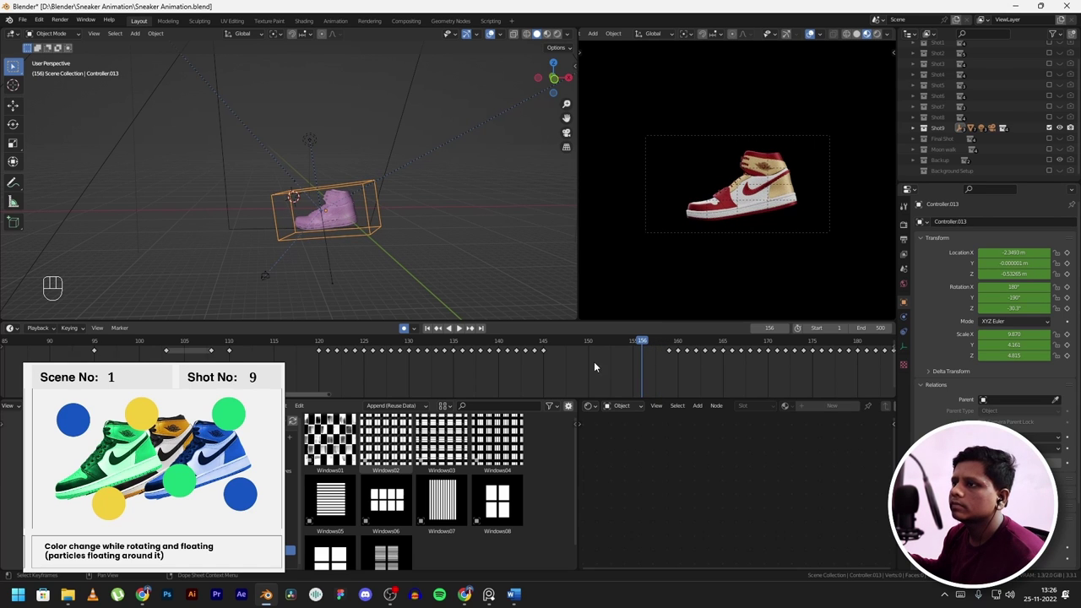
- Play and scrub Shot 9 between frames 83 and 114 to examine the shoe's rotation between its sparse keyframes
scroll(599, 374, "down", 3)
left_click(337, 356)
key("space")
key("space")
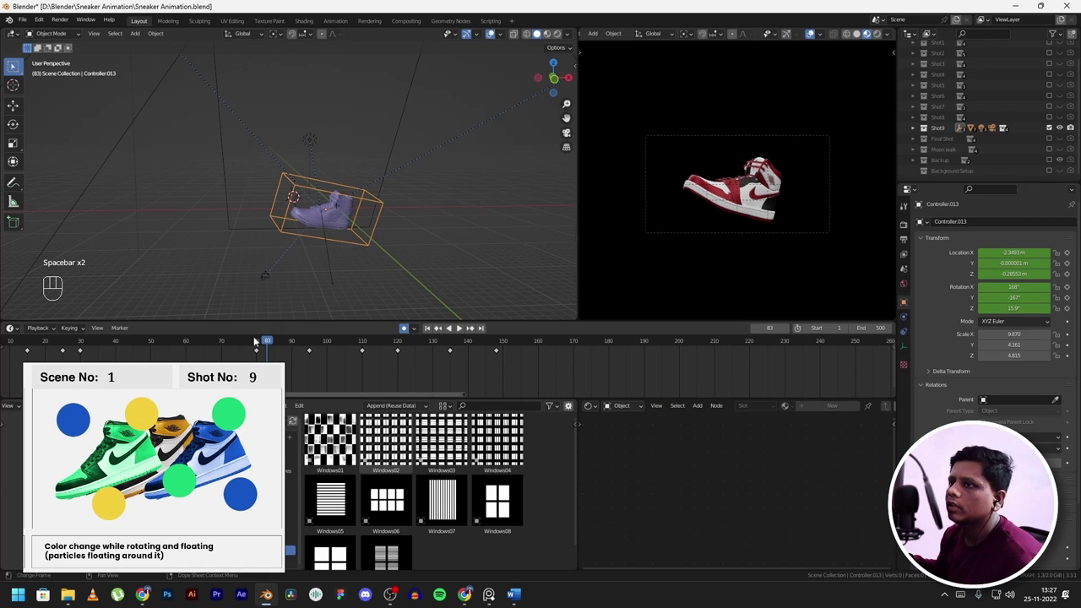
key("space")
left_click_drag(256, 342, 376, 344)
left_click(384, 357)
- Select the key, rim and fill area lights around the shoe to examine their placement in the scene
middle_click_drag(388, 245, 412, 226)
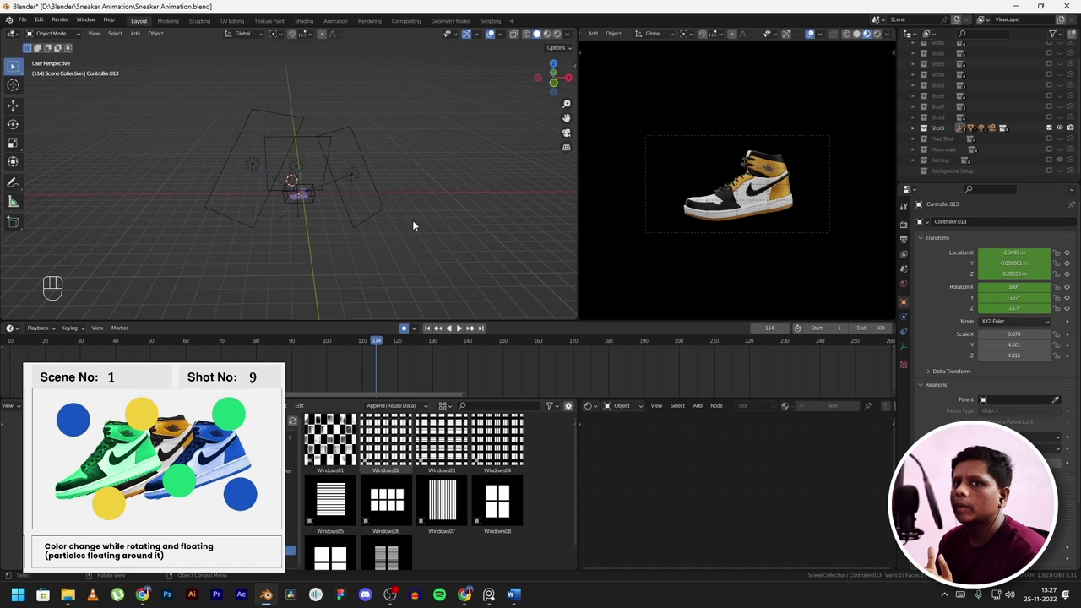
middle_click_drag(412, 219, 441, 211)
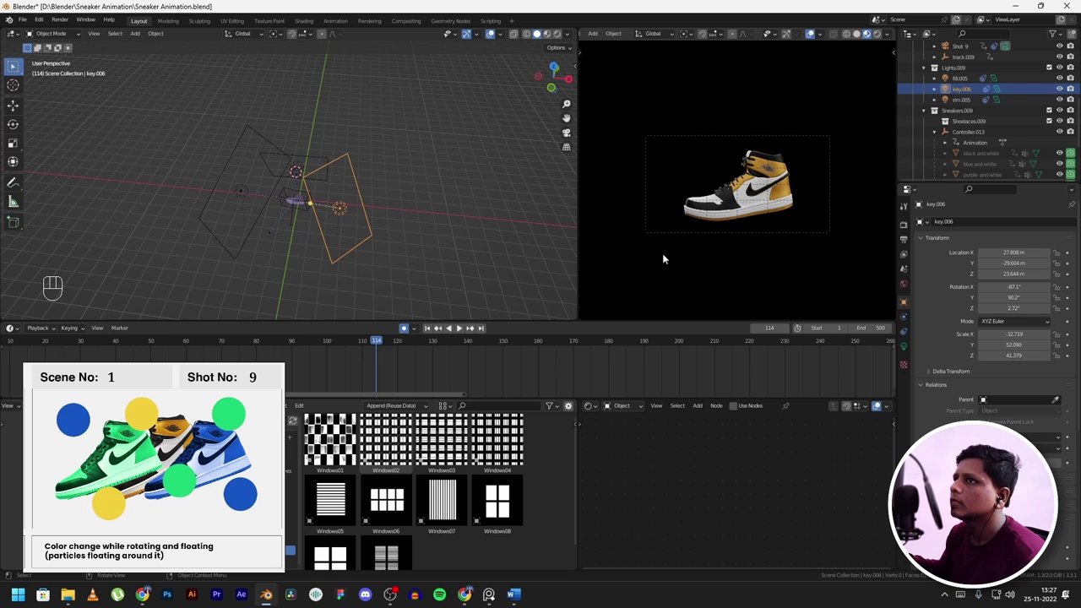
left_click(963, 98)
key("KP_Decimal")
middle_click_drag(283, 151, 274, 205)
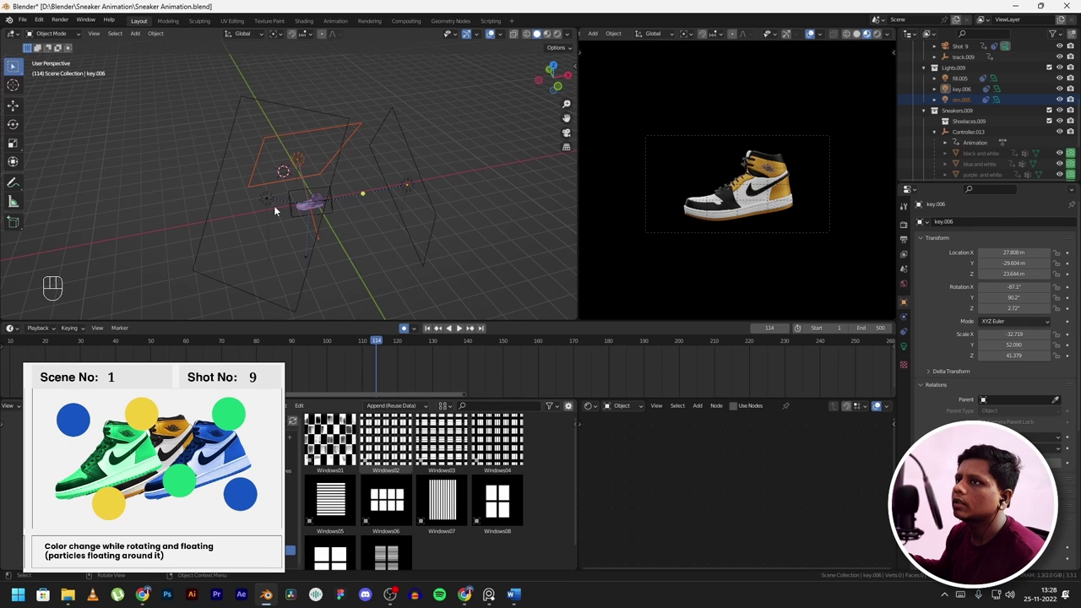
left_click(274, 204)
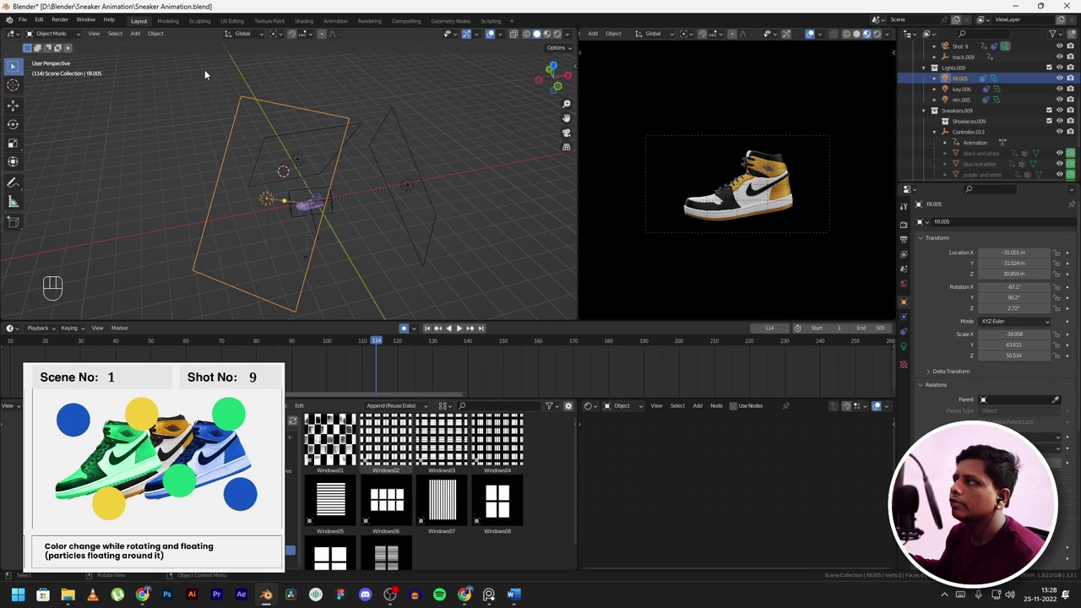
- Hide the fill.005, key.006 and rim.005 lights in the viewport
left_click(1060, 78)
left_click(1060, 88)
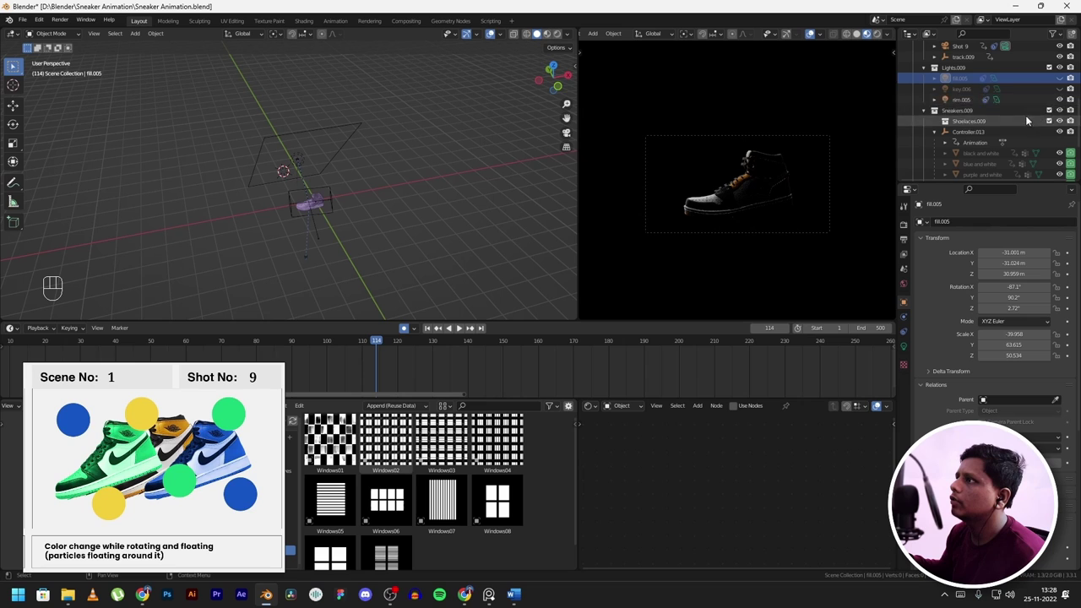
left_click(1060, 100)
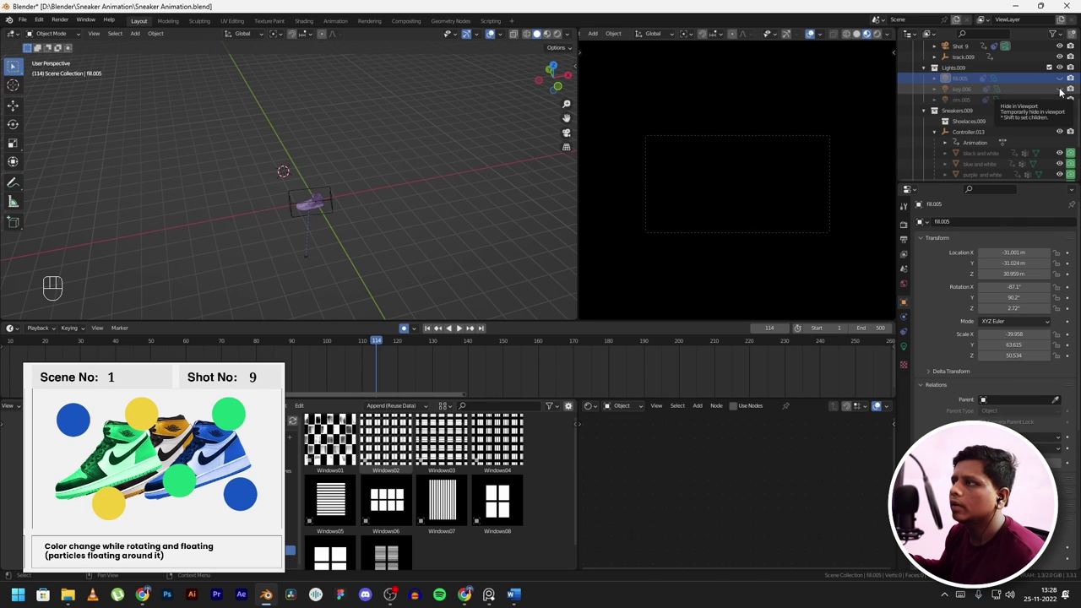
- Show only the key.006 light and examine its position and the lighting it casts on the shoe
left_click(1060, 89)
scroll(832, 191, "up", 4)
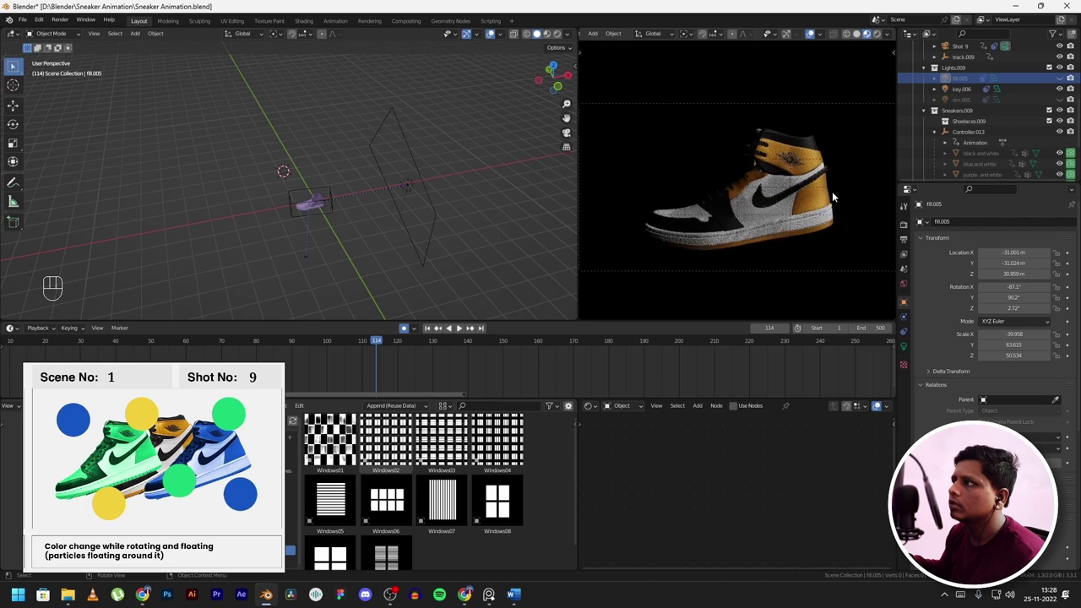
middle_click_drag(824, 217, 805, 212, "shift")
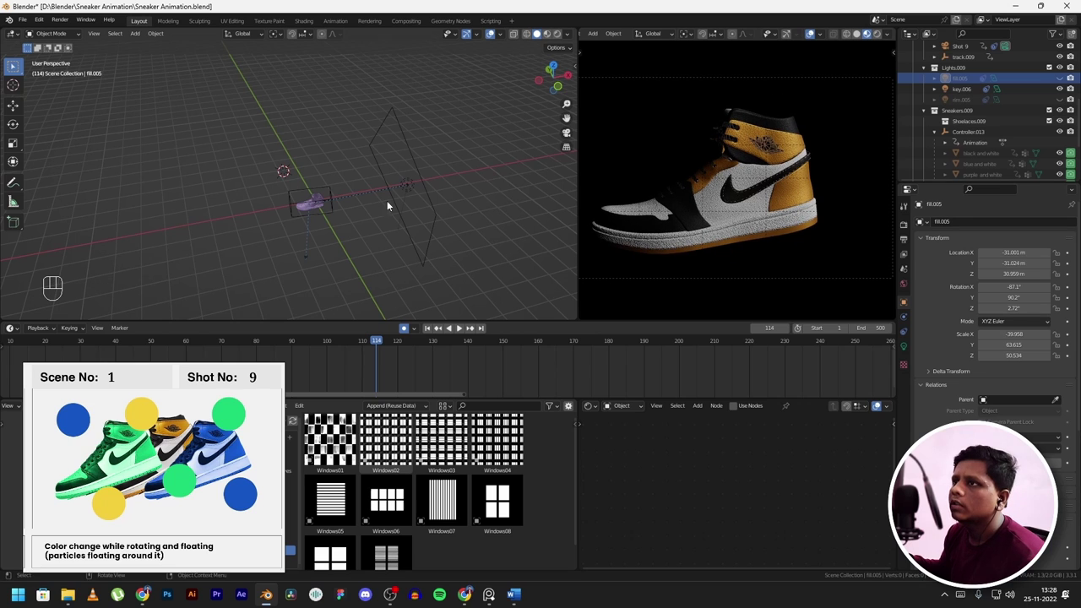
middle_click_drag(387, 205, 398, 227)
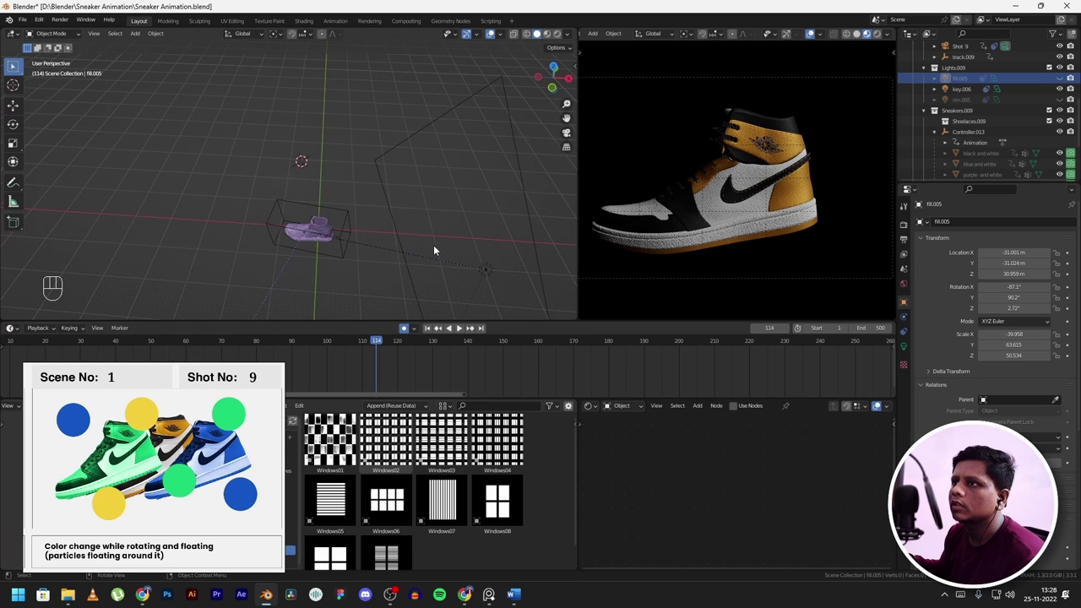
key("alt")
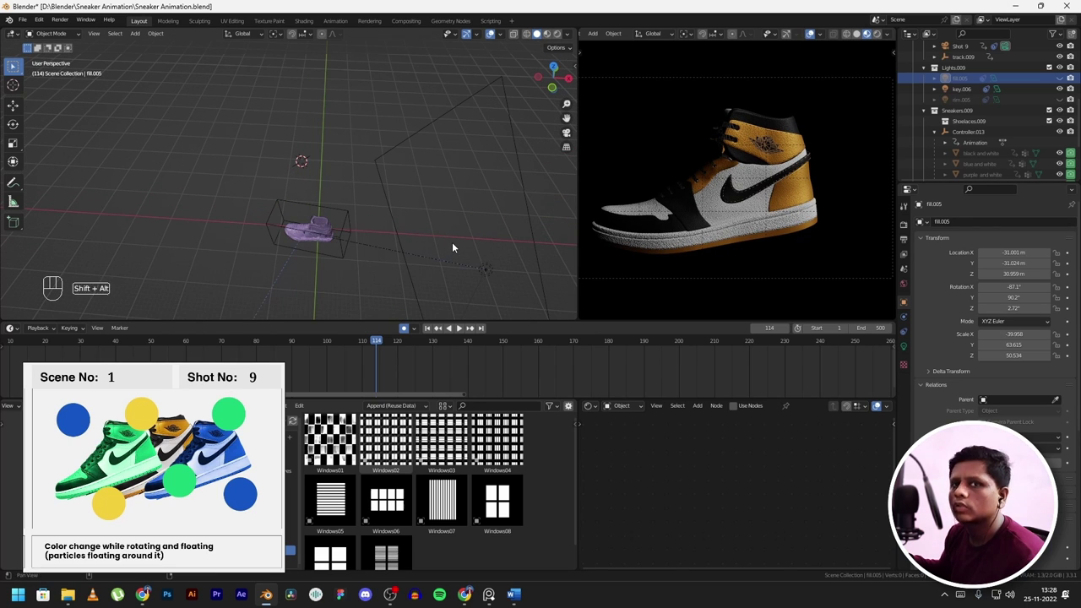
middle_click_drag(452, 242, 444, 220, "alt")
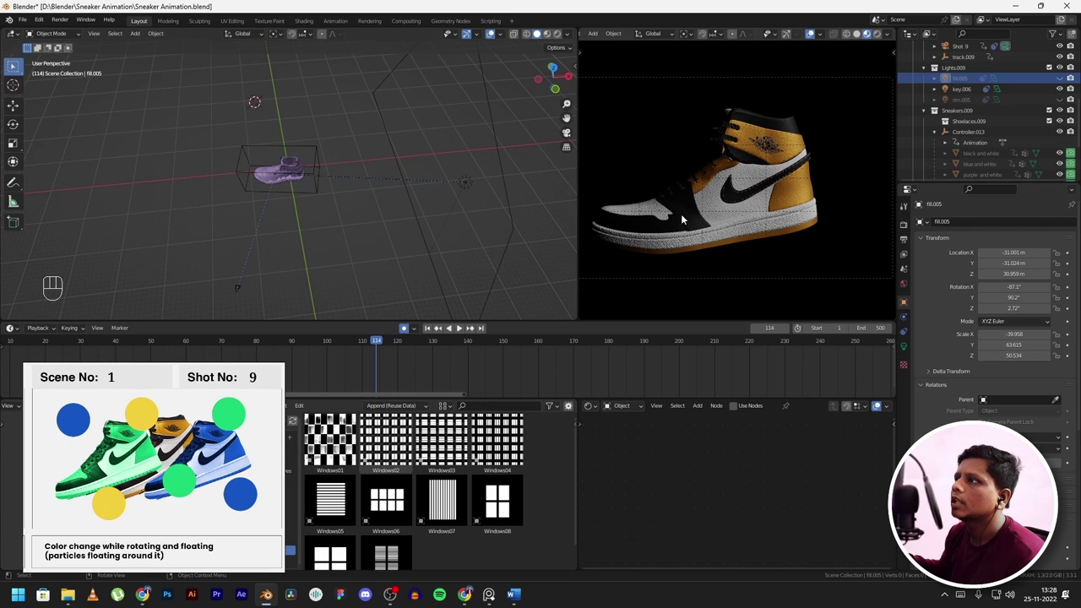
middle_click_drag(676, 220, 723, 209)
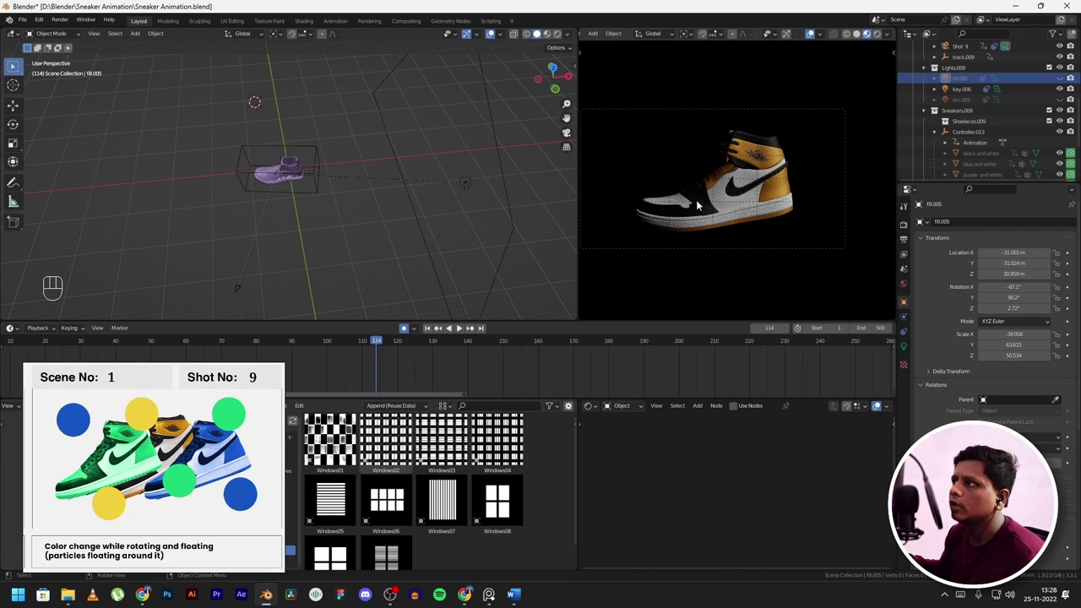
scroll(734, 167, "down", 1)
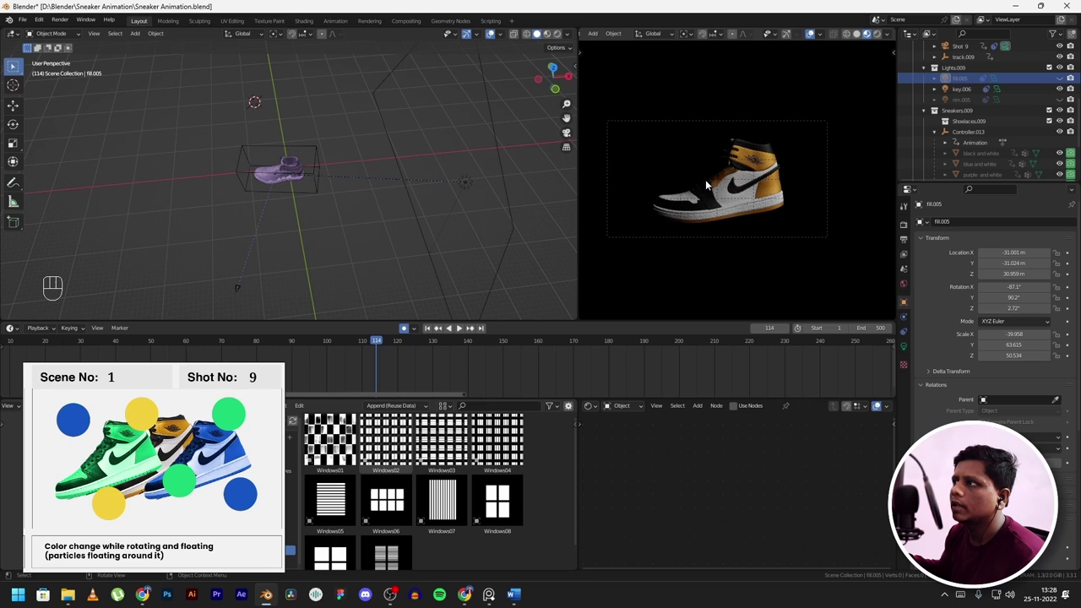
- Show the fill.005 light as well and examine the shoe closely in the camera view with rendered shading
left_click(1061, 77)
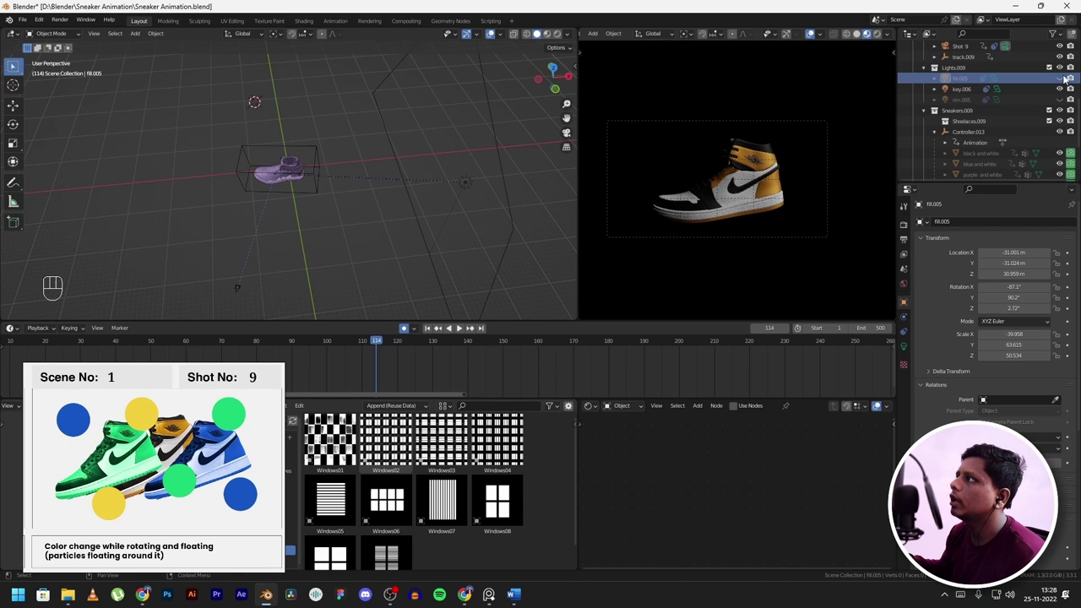
left_click(1061, 79)
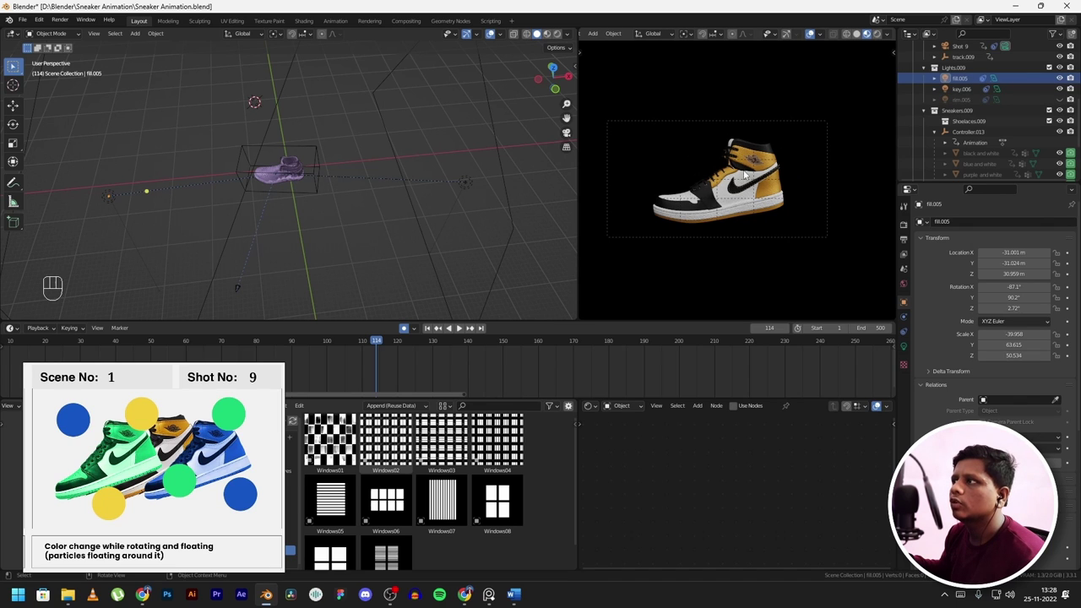
left_click(877, 34)
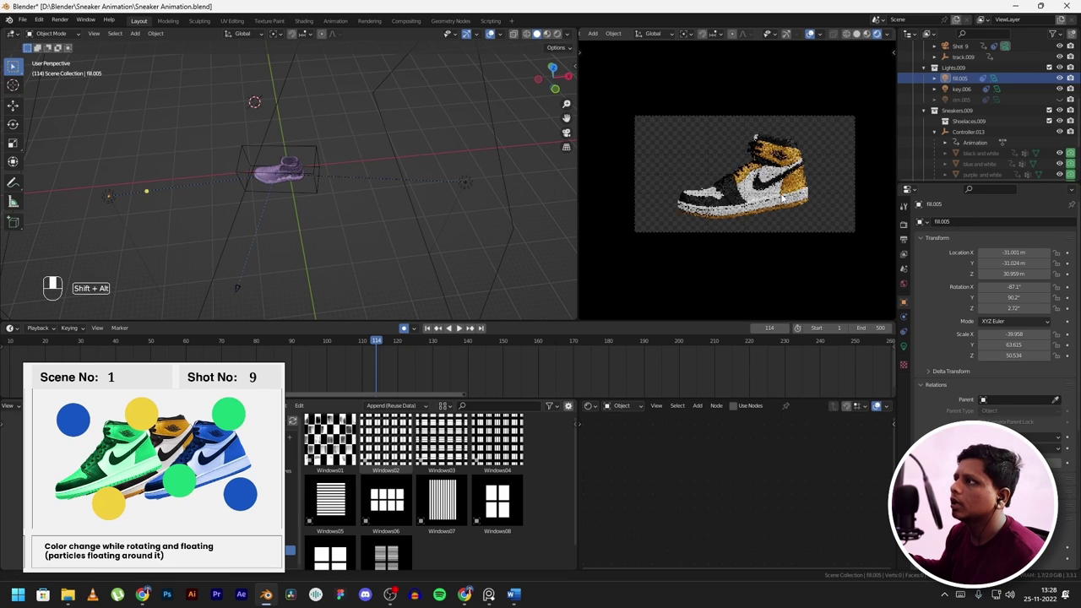
scroll(819, 152, "up", 2)
scroll(823, 152, "up", 1)
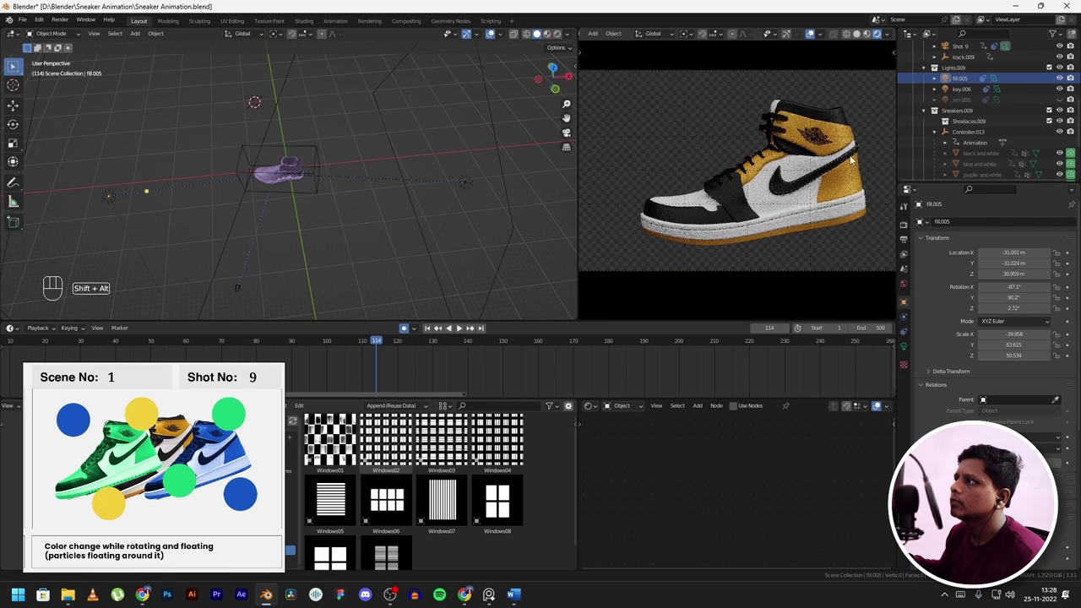
scroll(737, 197, "up", 1)
- Hide and show the fill light again to compare its effect on the rendered shoe
key("h")
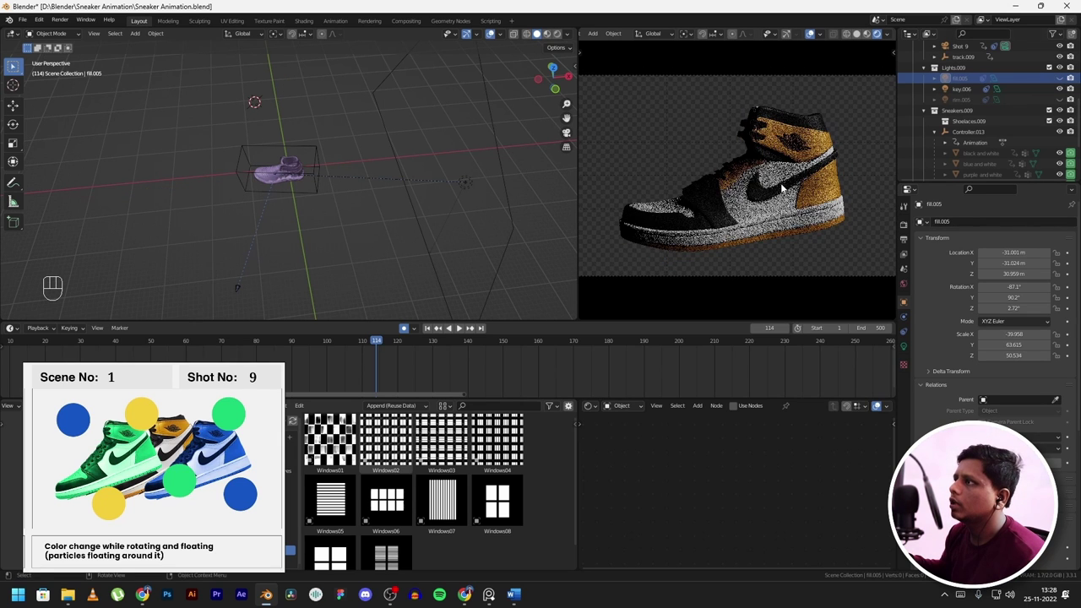
key("alt+h")
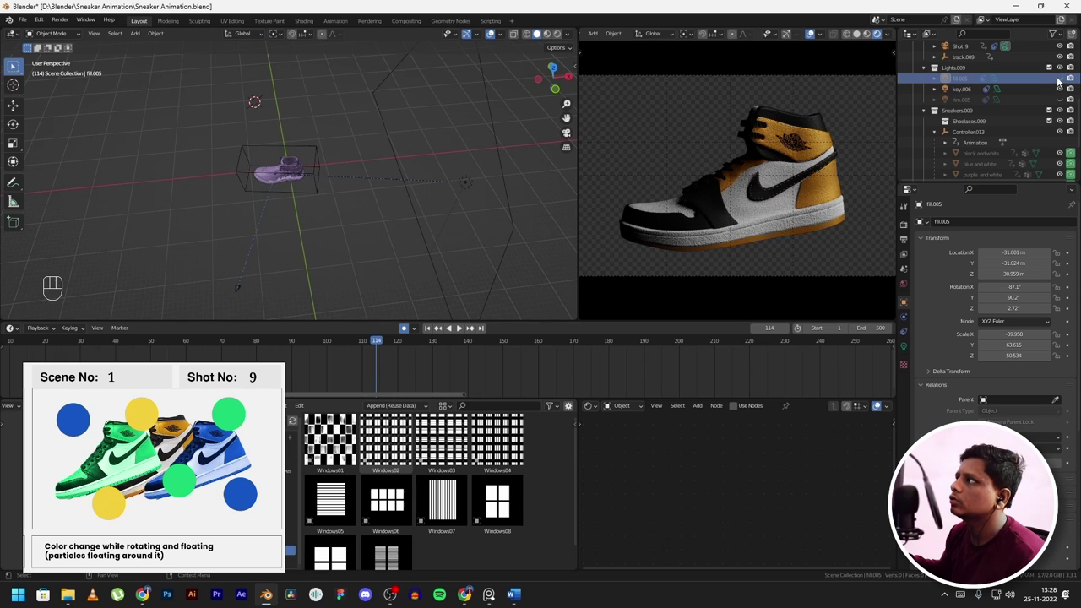
scroll(735, 177, "down", 2)
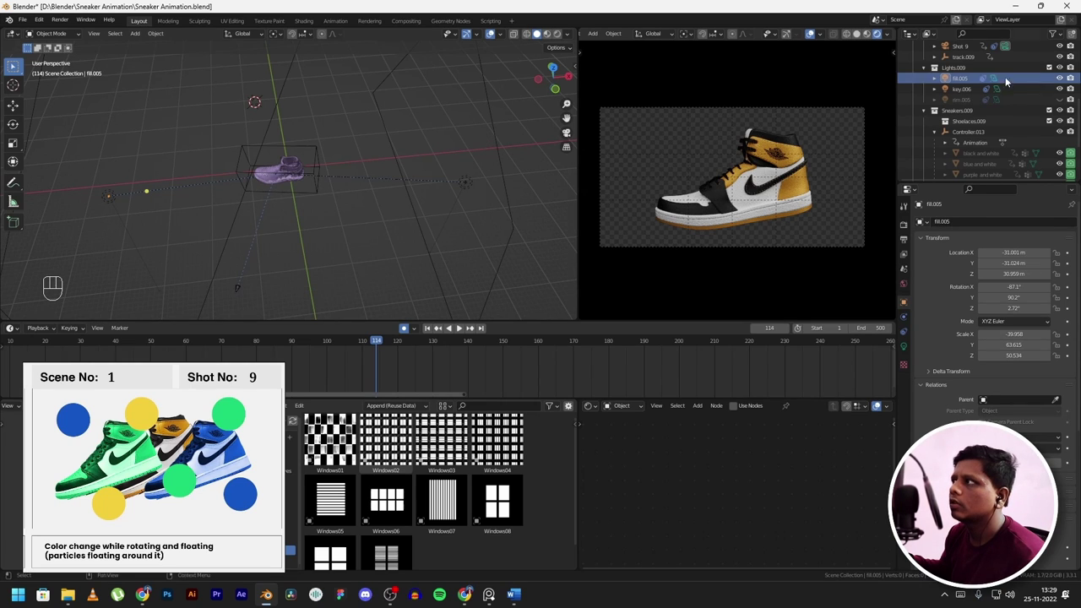
- Show the rim.005 light, isolate it by hiding the fill and key lights, and restore both after examining its effect
left_click(1060, 101)
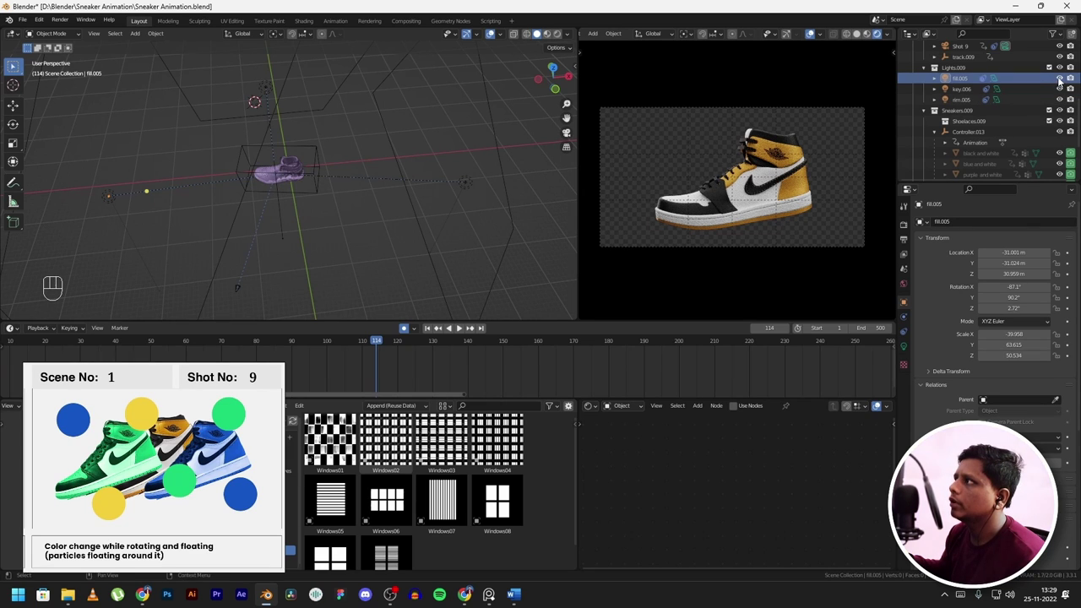
left_click_drag(1061, 81, 1061, 89)
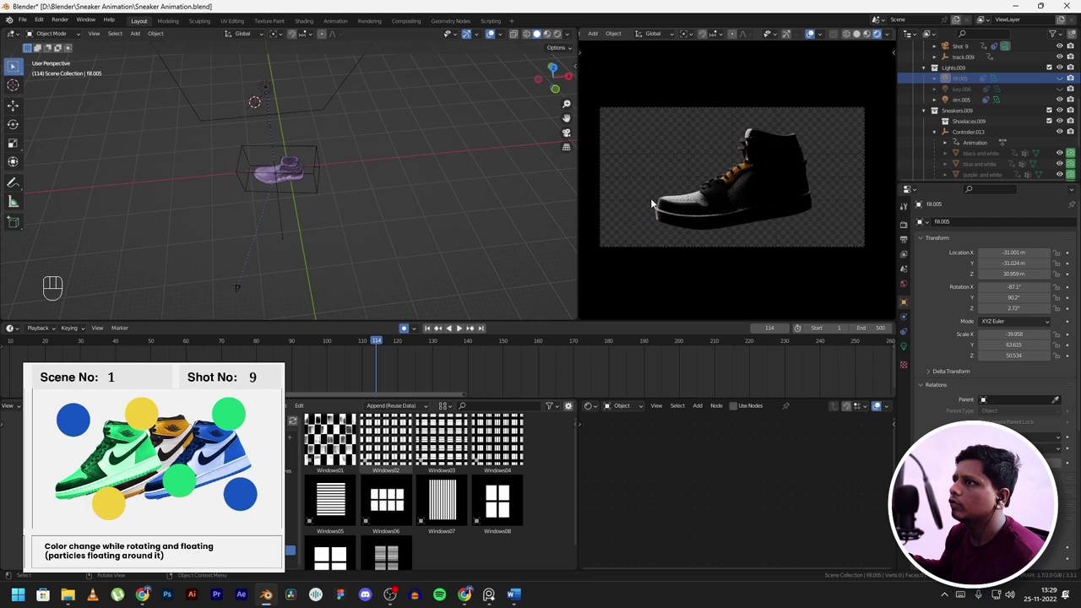
key("ctrl+z")
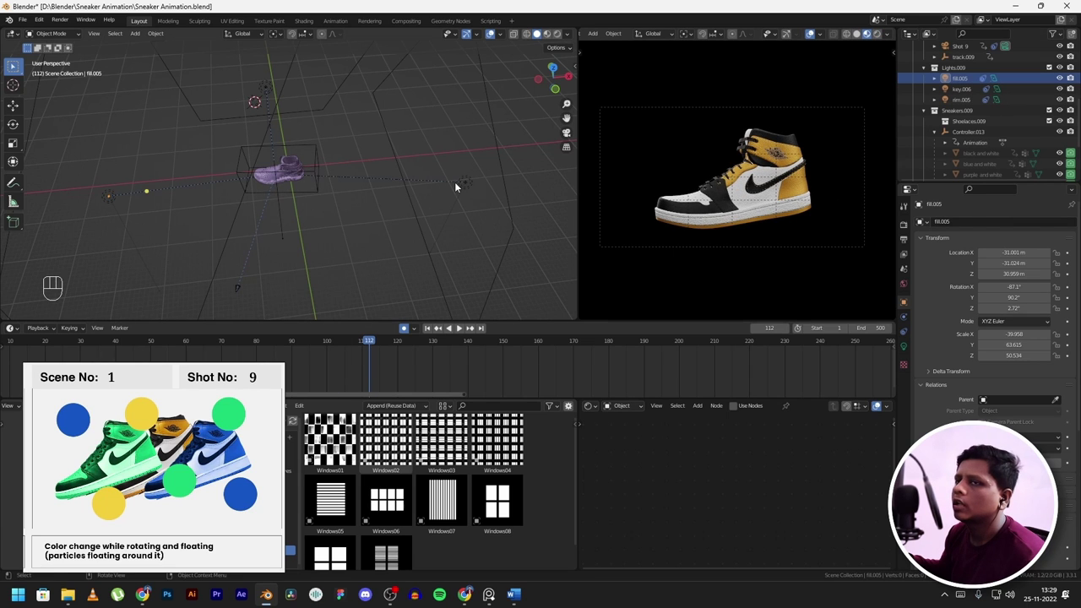
- Select the key, fill and rim lights in turn to examine their area light power and size settings
middle_click_drag(465, 172, 480, 199)
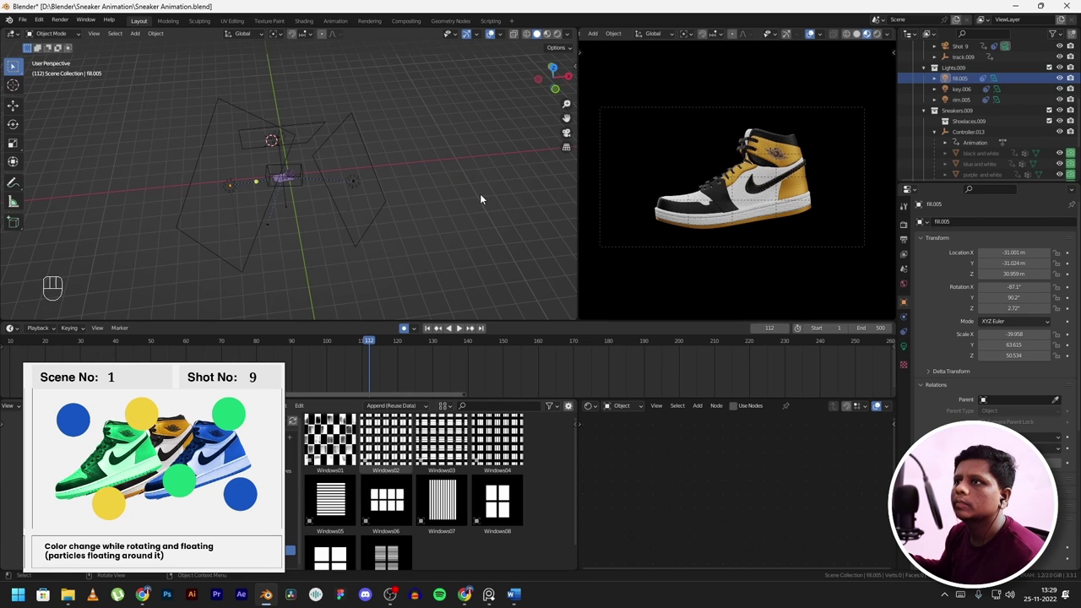
left_click(362, 196)
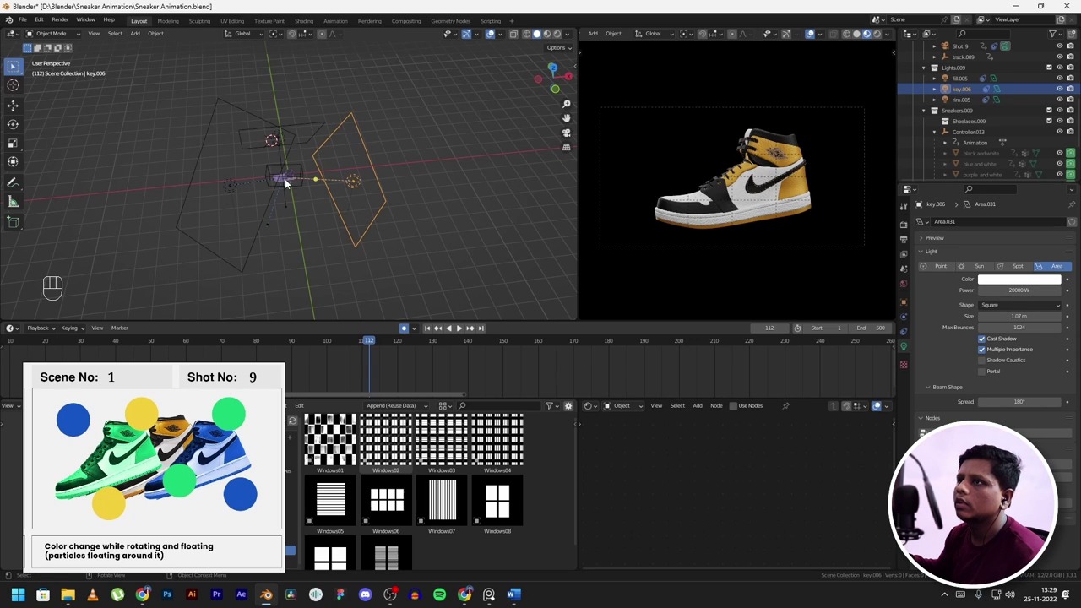
left_click(232, 188)
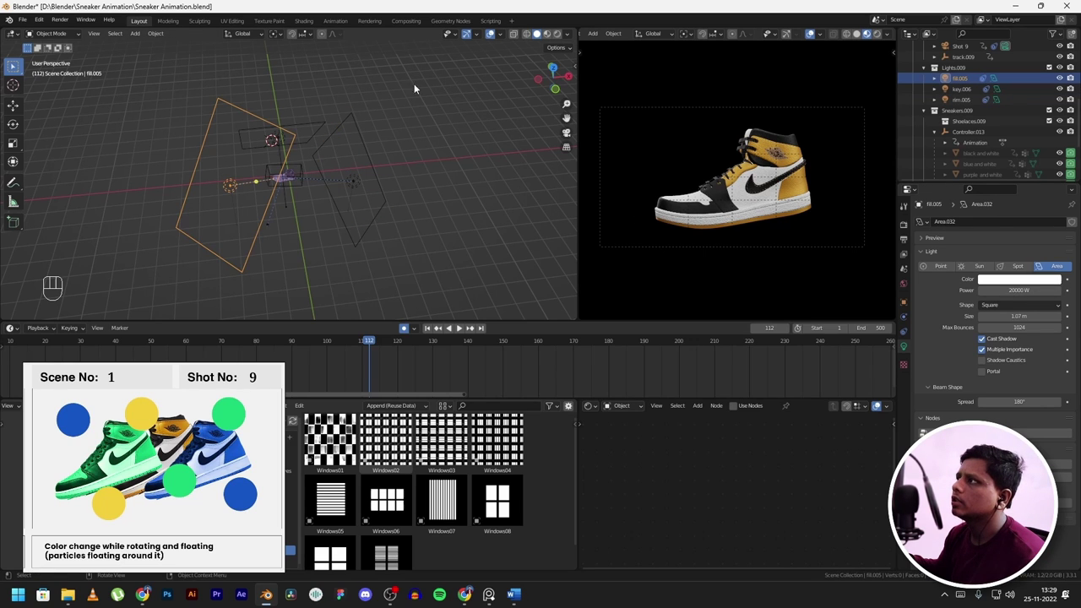
left_click(303, 124)
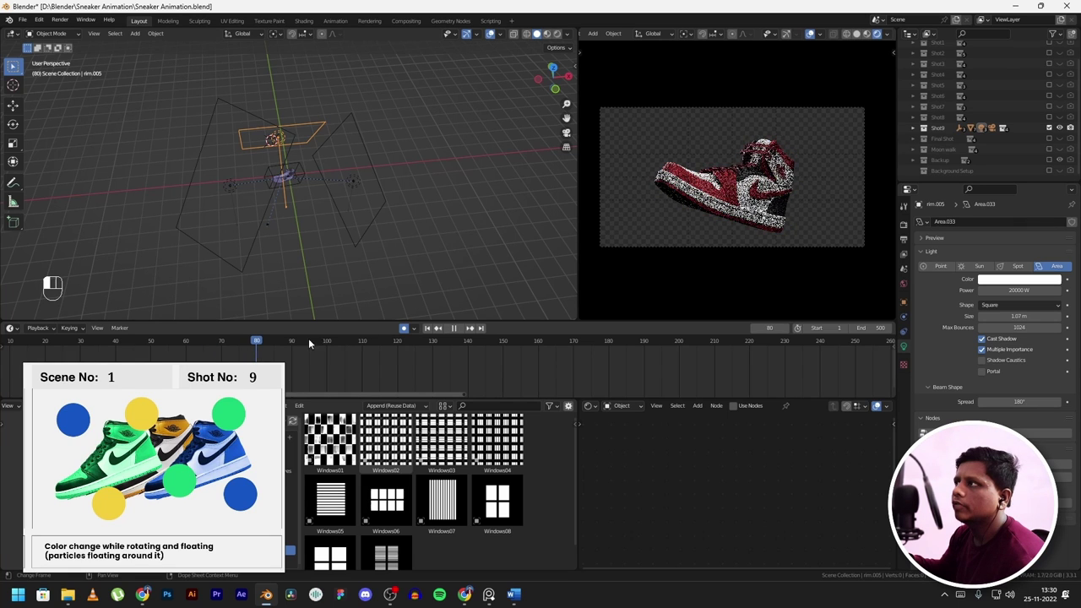
- Select the red and white shoe and the Controller.013 empty, and scrub the rotation between frames 79 and 117 to examine the colour changes
key("space")
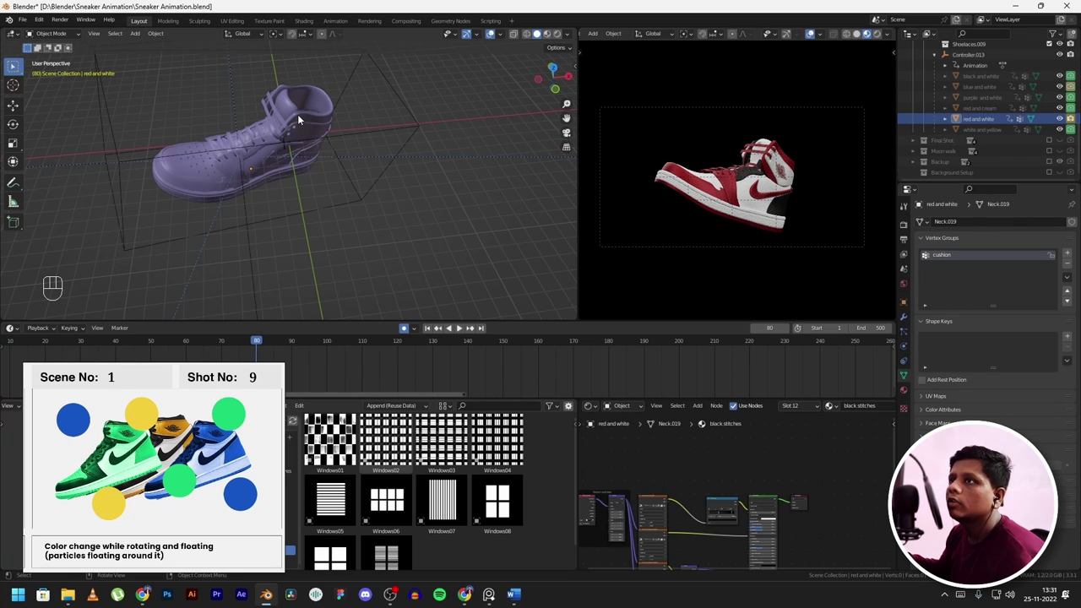
left_click(297, 114)
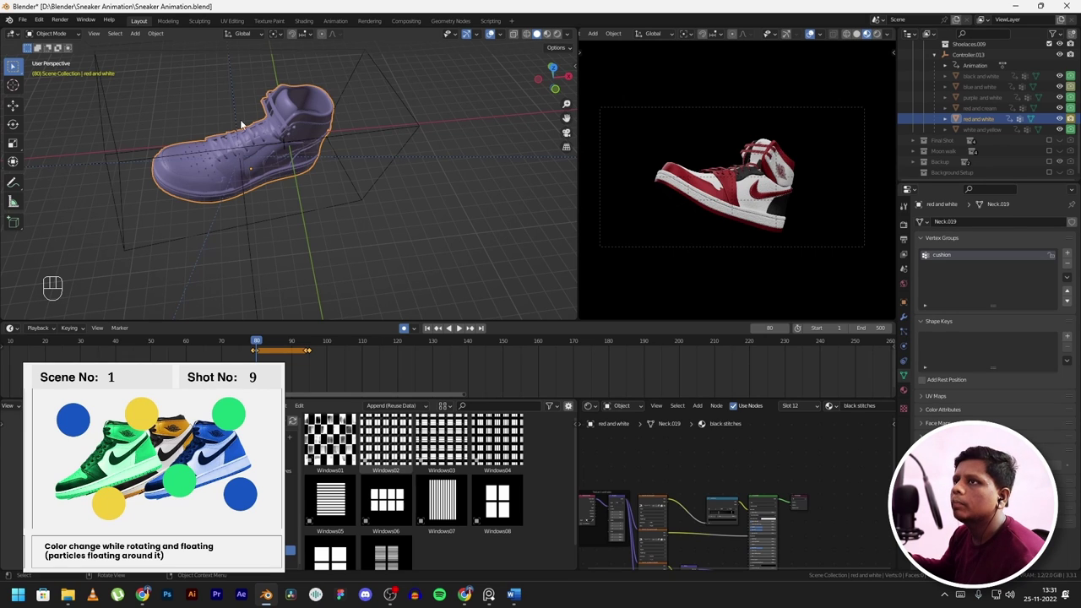
left_click(392, 90)
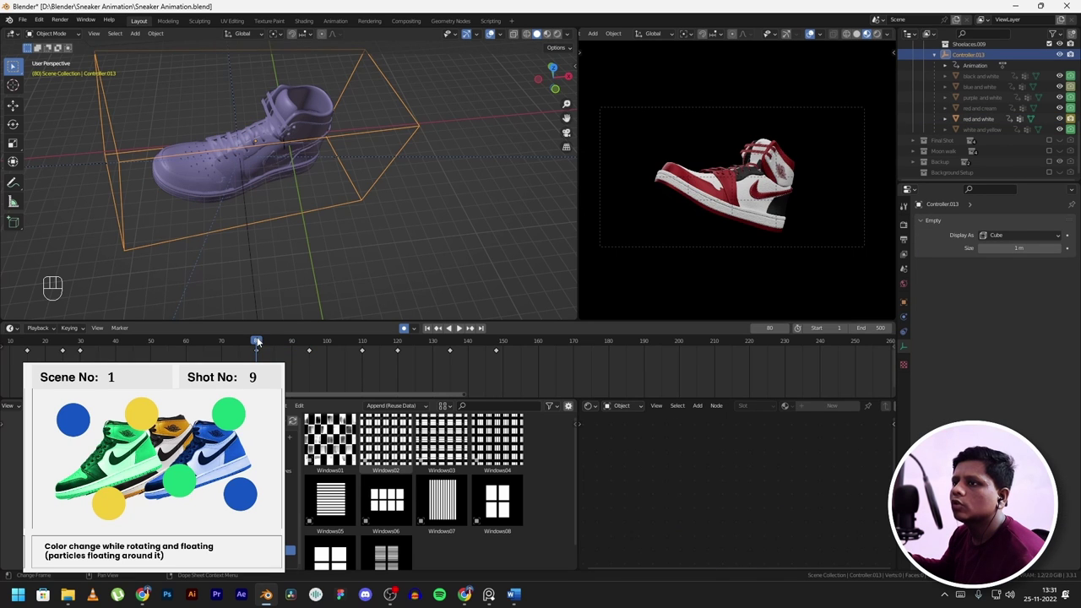
key("space")
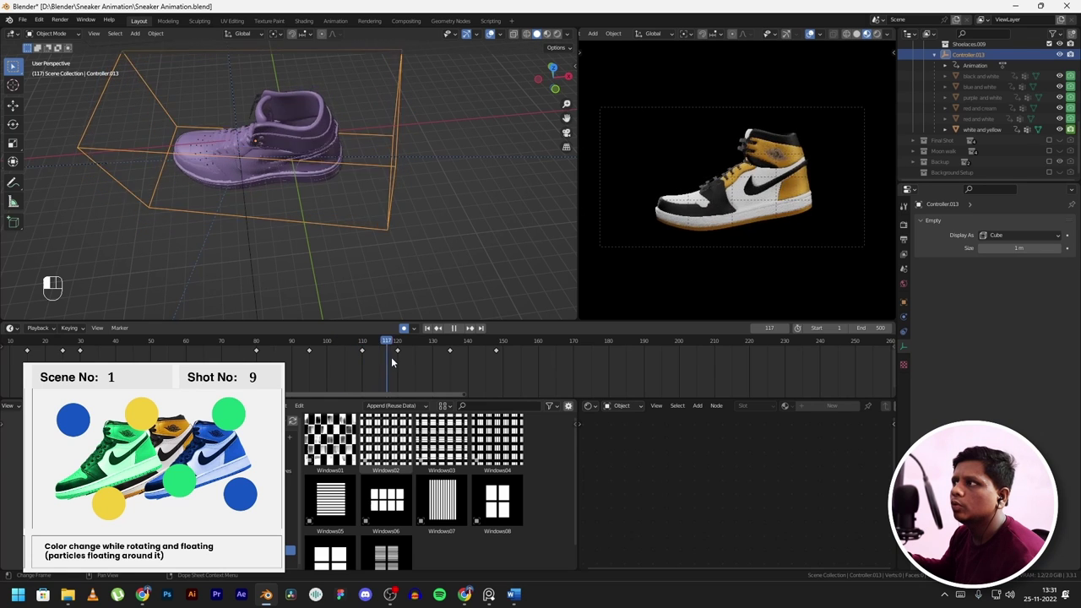
key("Escape")
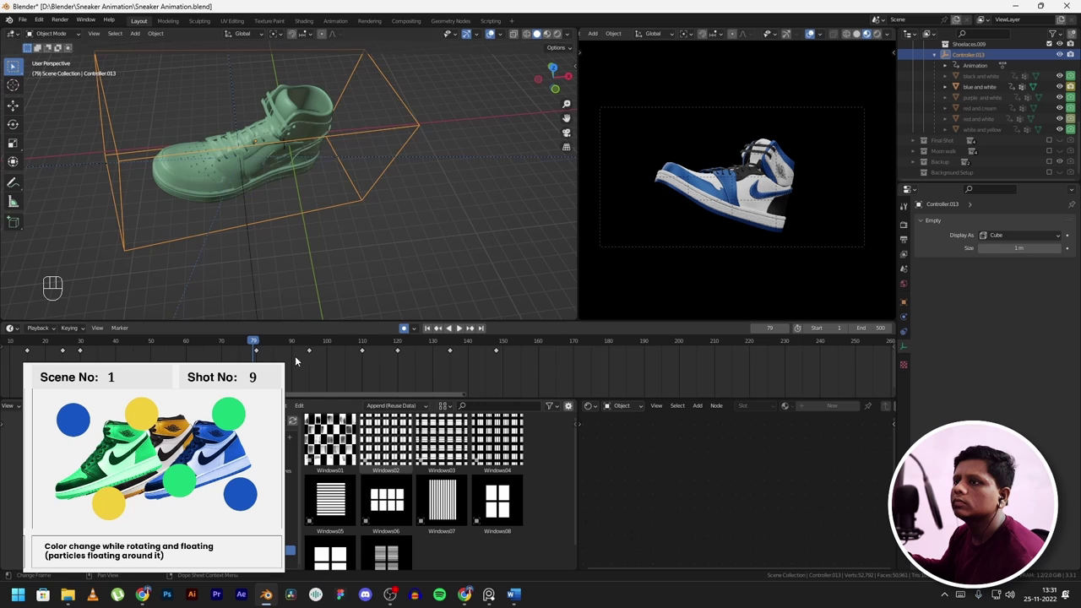
scroll(361, 106, "up", 4)
scroll(374, 120, "down", 4)
middle_click_drag(364, 108, 460, 176, "shift")
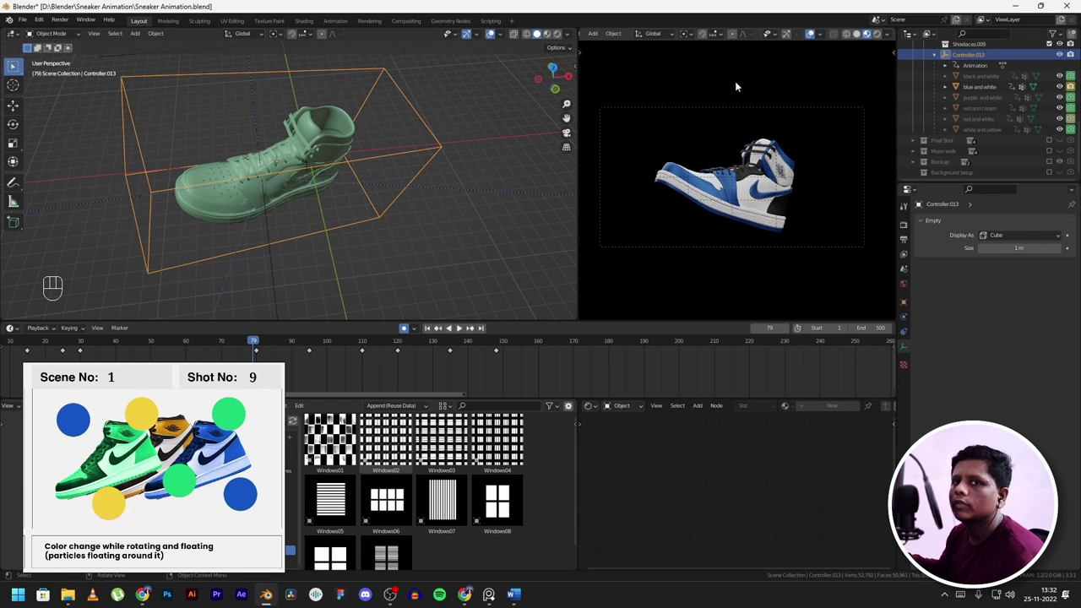
- View the blue and white shoe's material nodes maximized, check the sneaker colour images on the reference board, and restore the layout
left_click(980, 86)
key("ctrl+space")
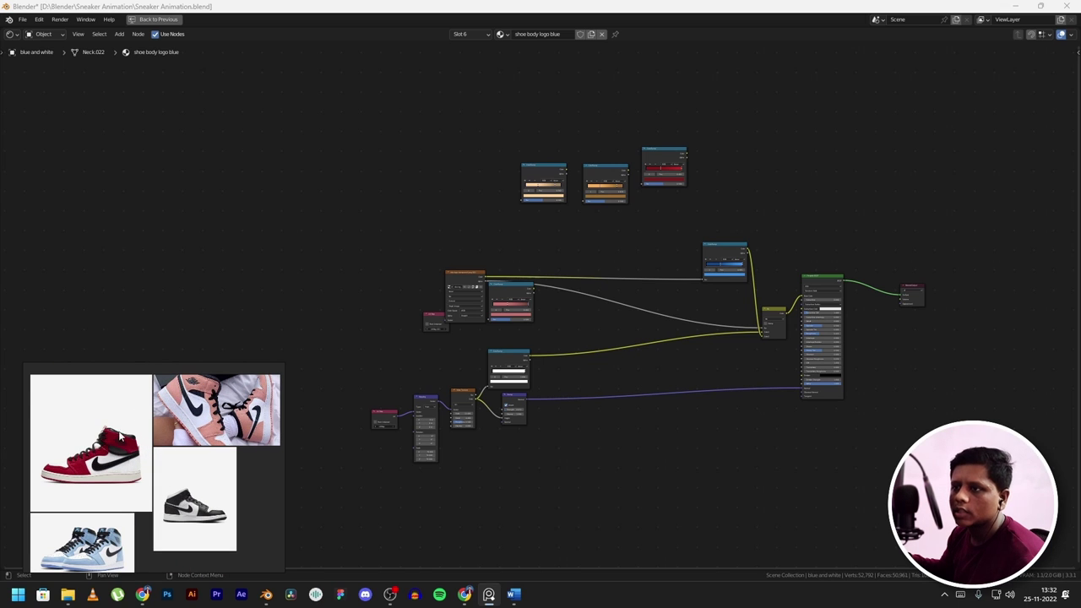
left_click(108, 542)
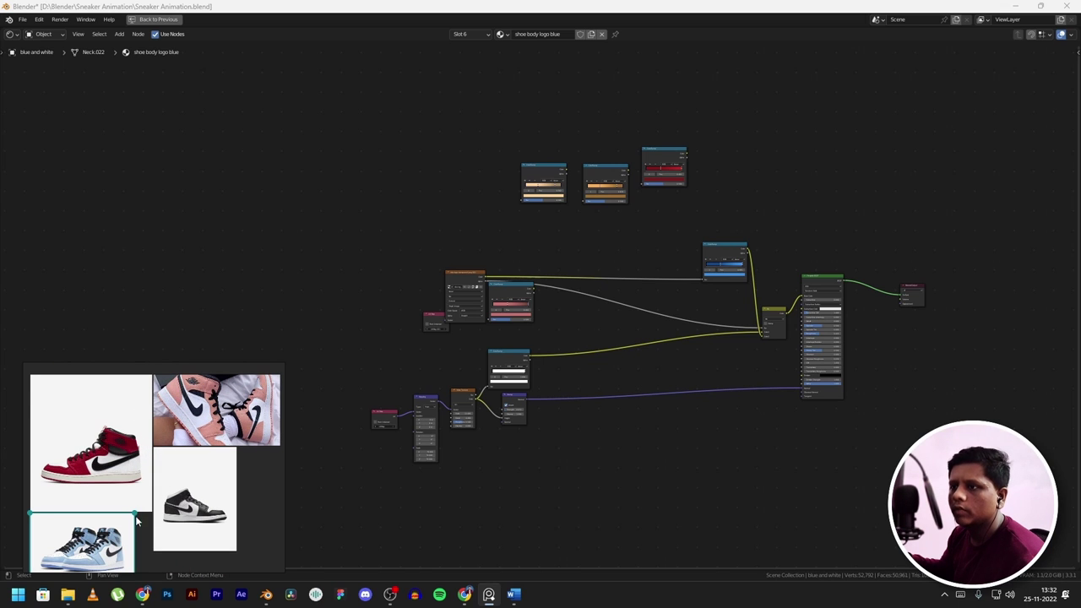
left_click(214, 478)
left_click(226, 412)
left_click(102, 439)
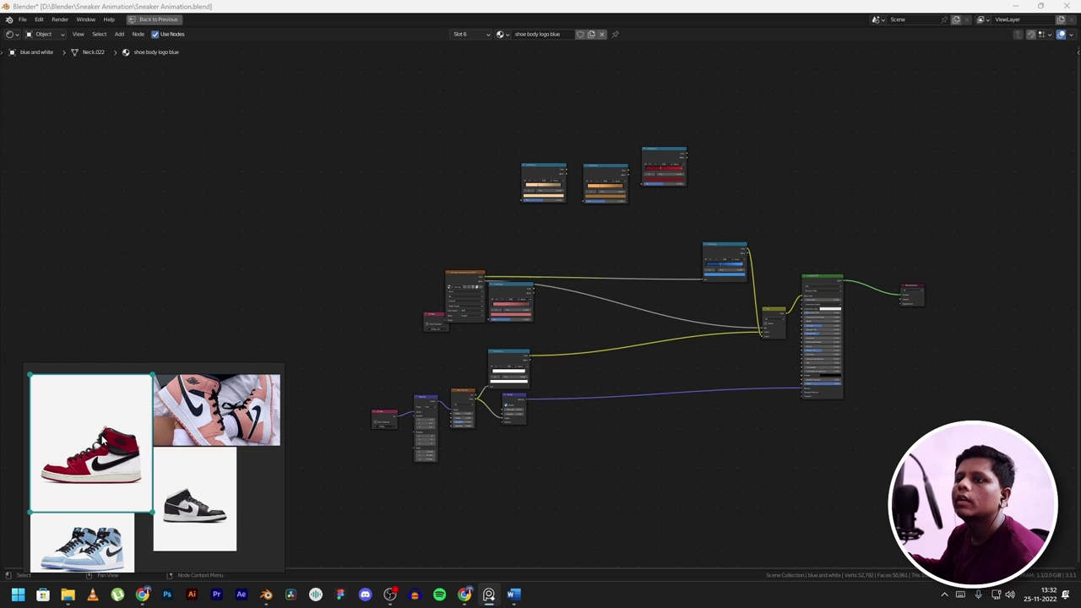
scroll(217, 416, "down", 5)
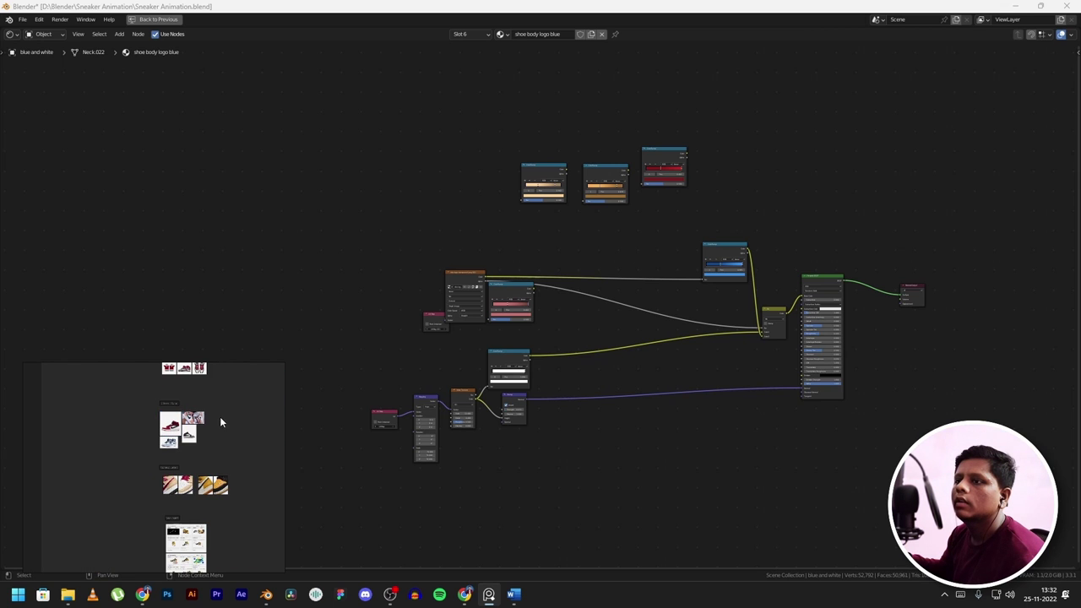
middle_click_drag(238, 527, 208, 424)
scroll(209, 424, "up", 8)
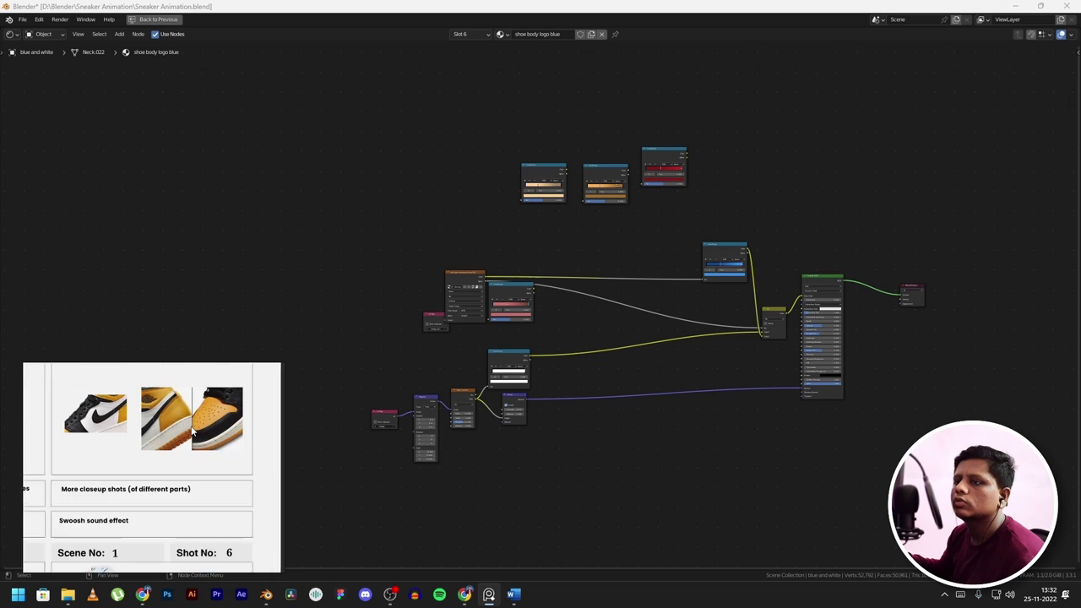
key("ctrl+space")
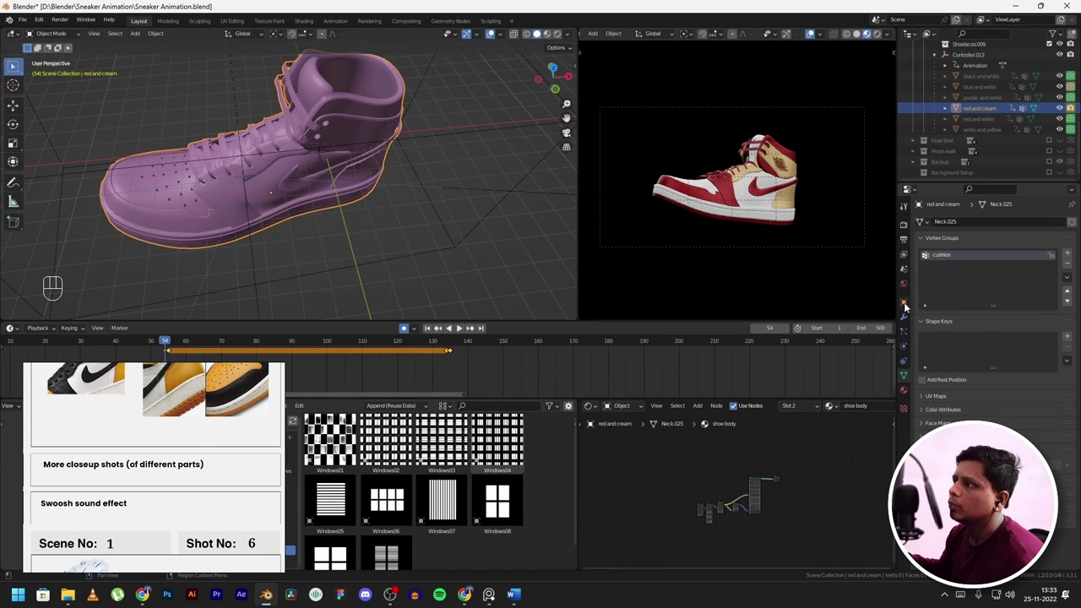
- Open the red and cream shoe's object properties and examine its keyframed viewport and render visibility
left_click(905, 302)
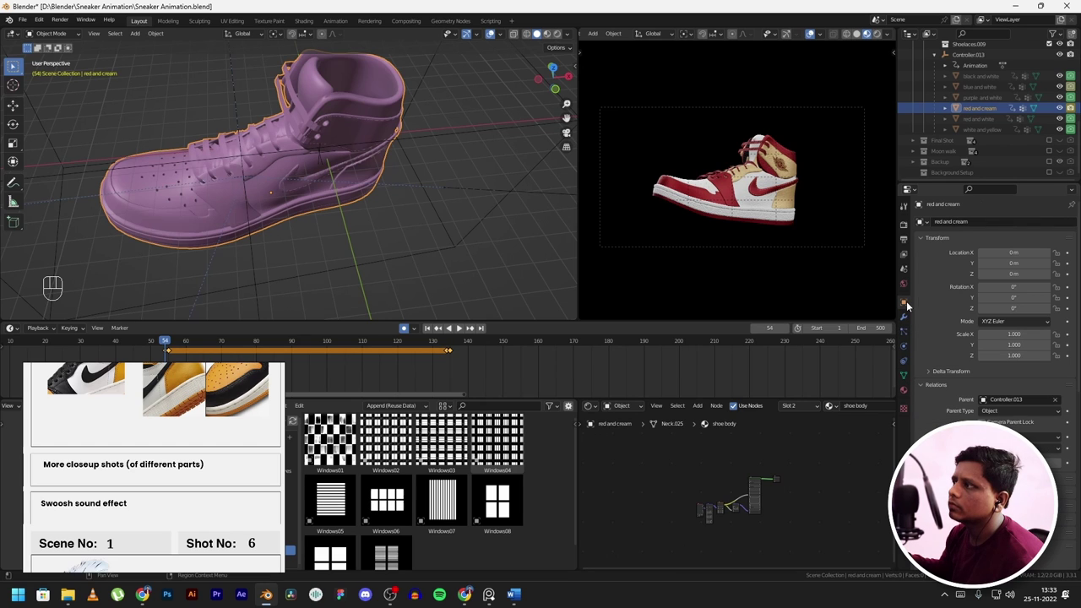
scroll(944, 278, "down", 6)
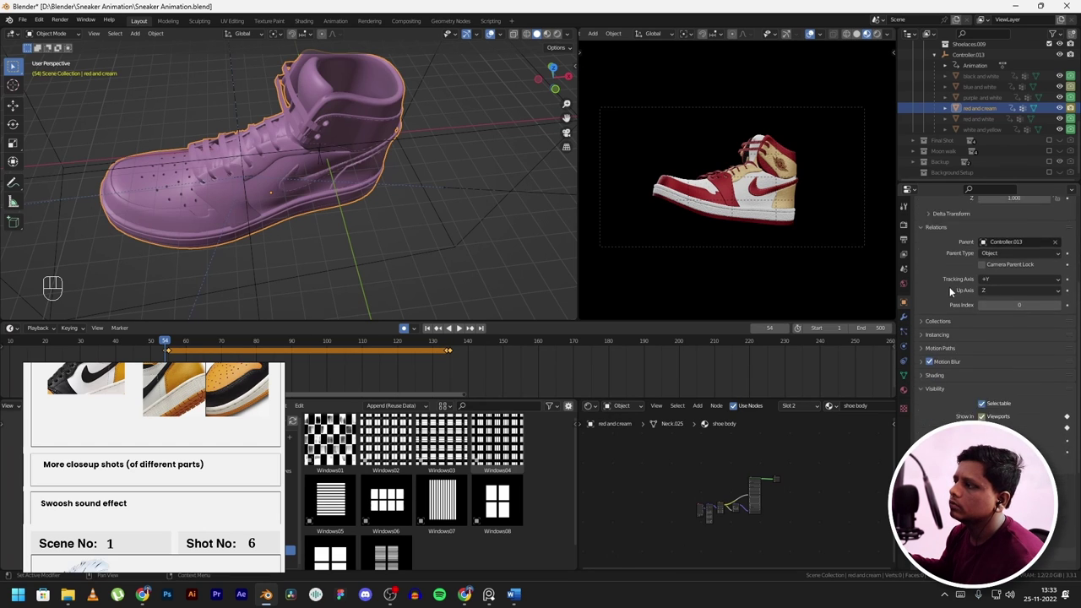
scroll(931, 322, "up", 3)
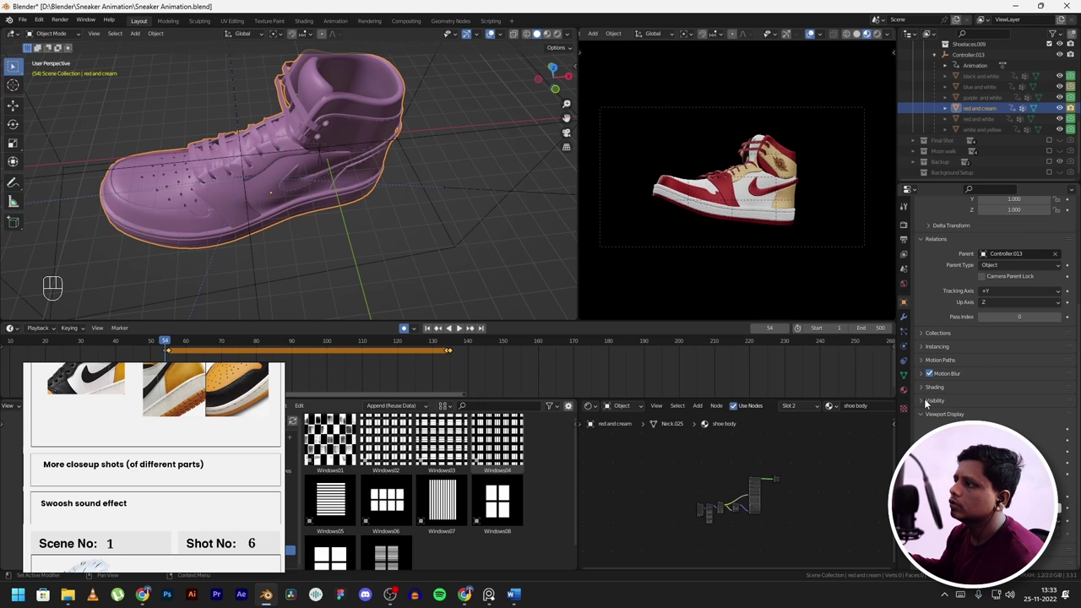
scroll(928, 399, "down", 3)
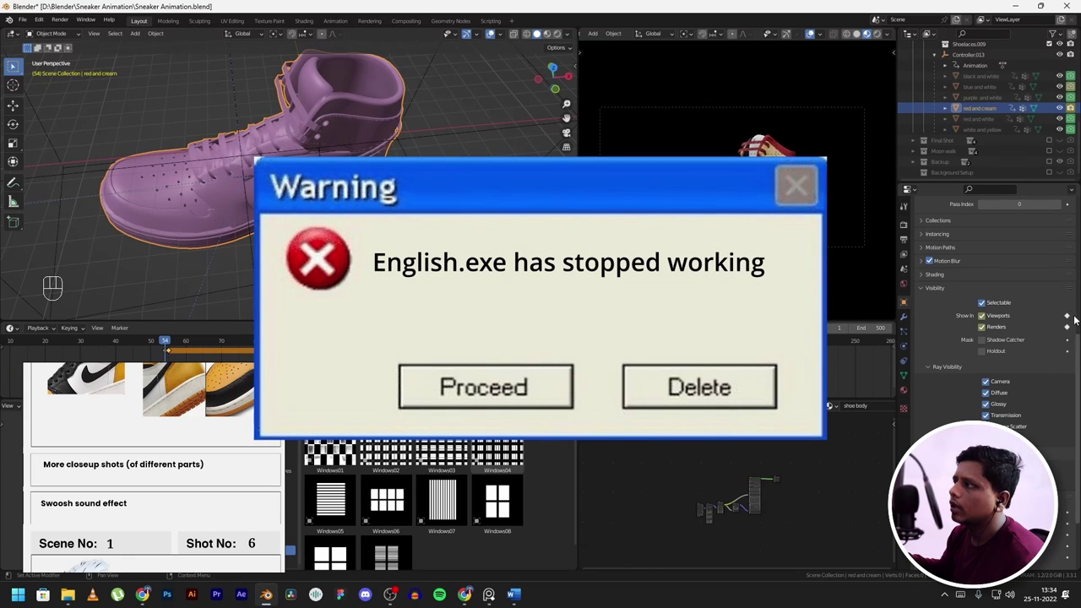
- Move to frame 55 and back to frame 54 to compare the red and cream shoe's visibility
key("Right")
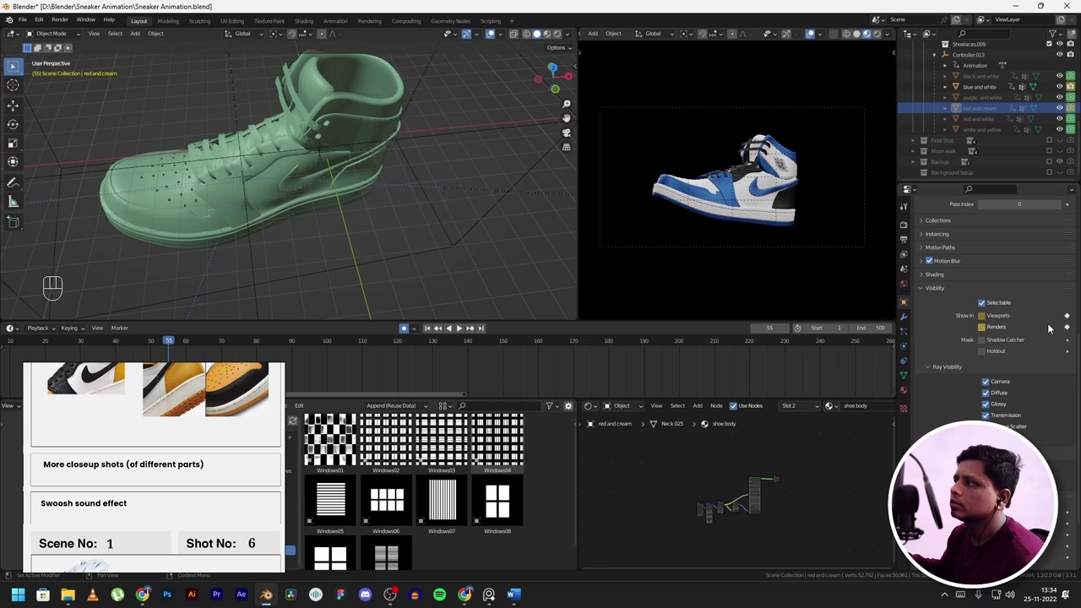
scroll(471, 183, "down", 3)
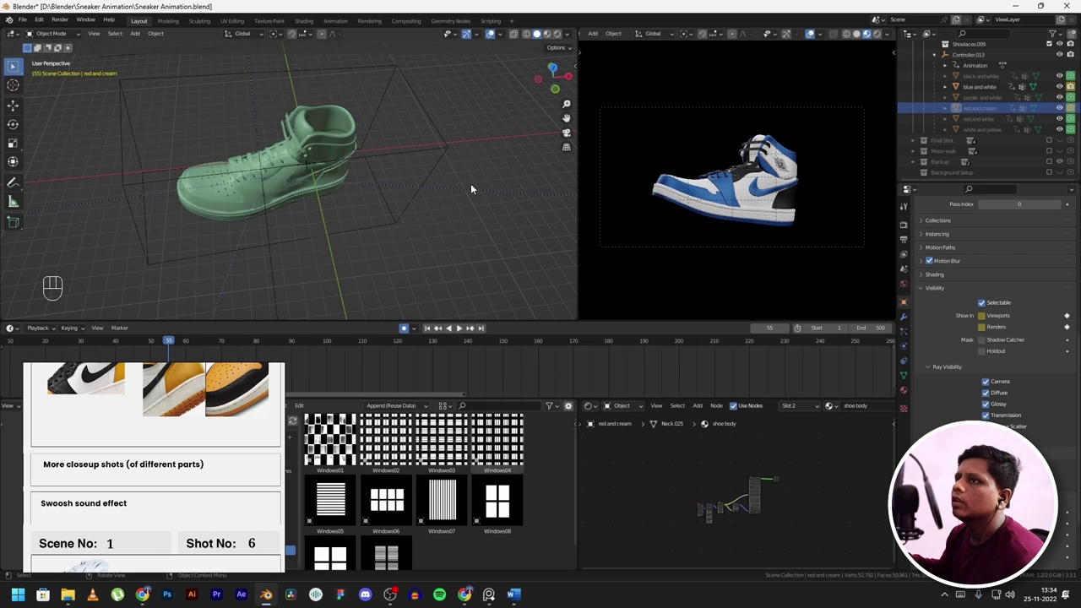
scroll(439, 176, "up", 3)
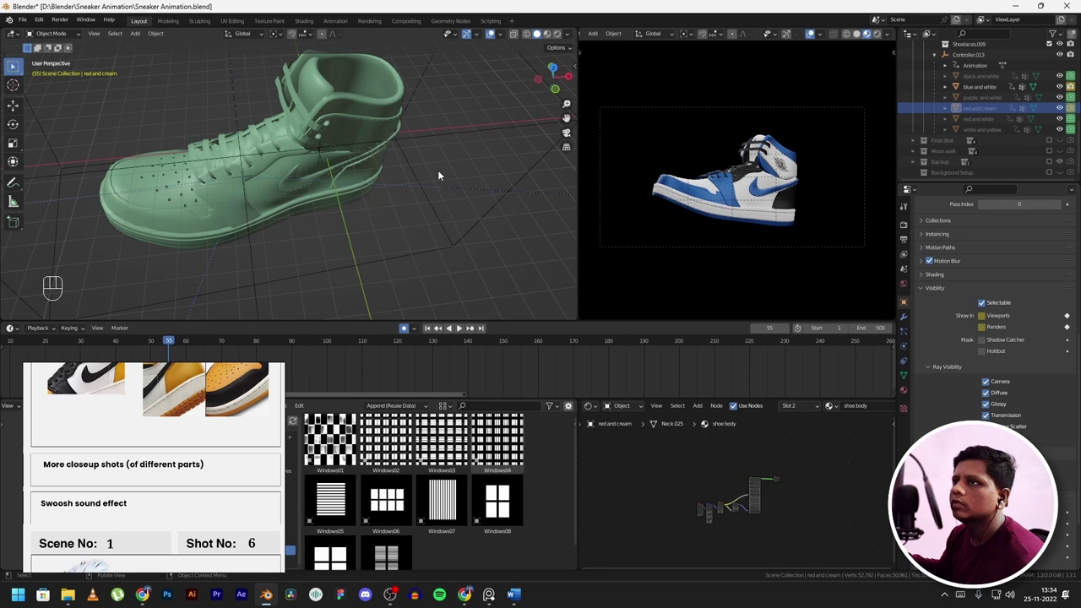
key("Left")
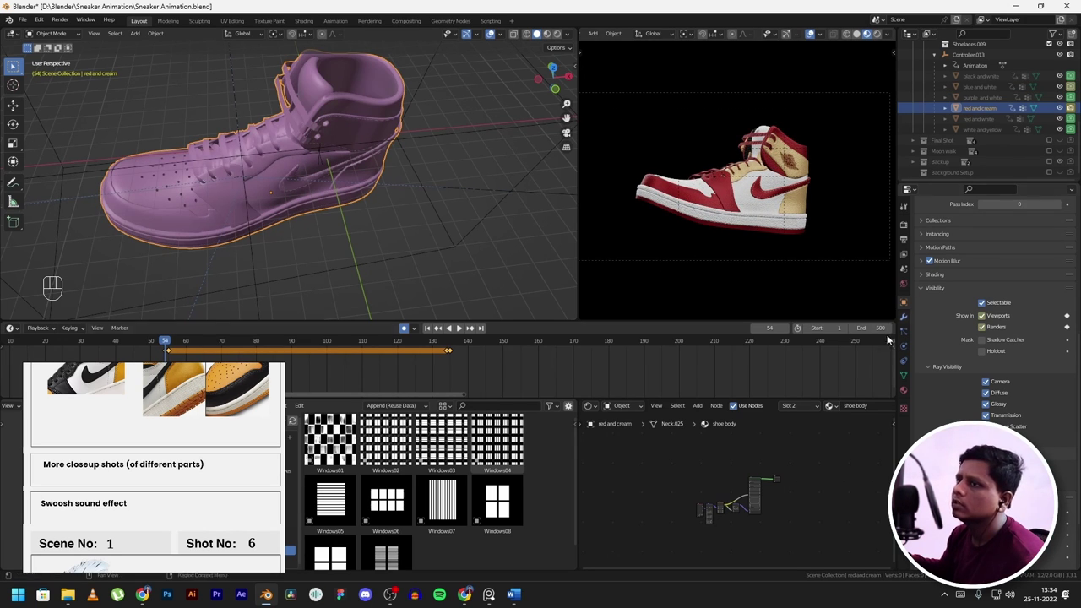
- Select the blue and white shoe and compare its viewport and render visibility at frames 54 and 55
left_click(980, 86)
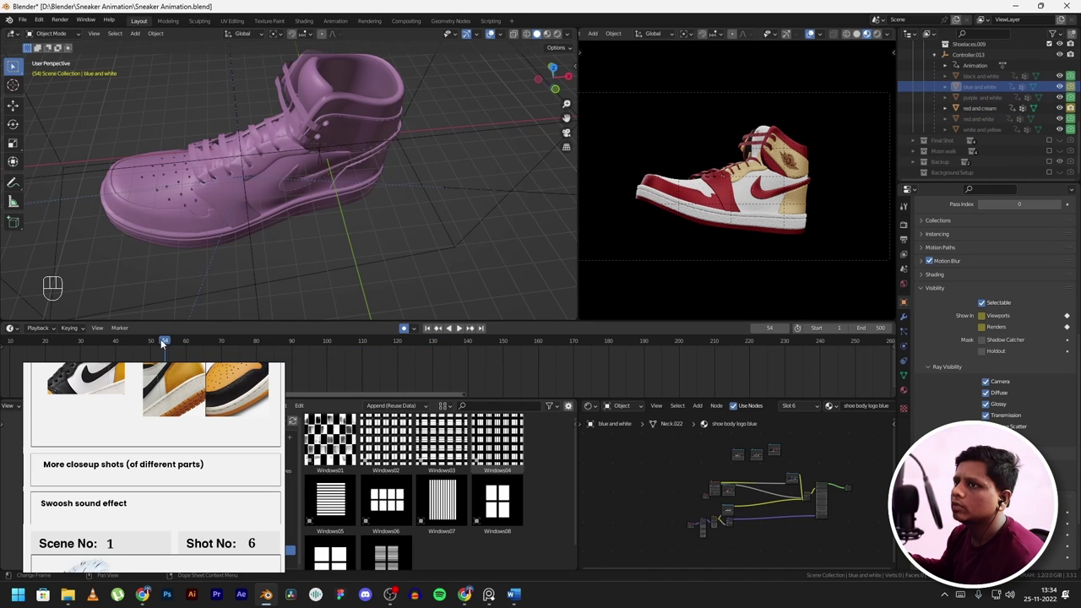
key("space")
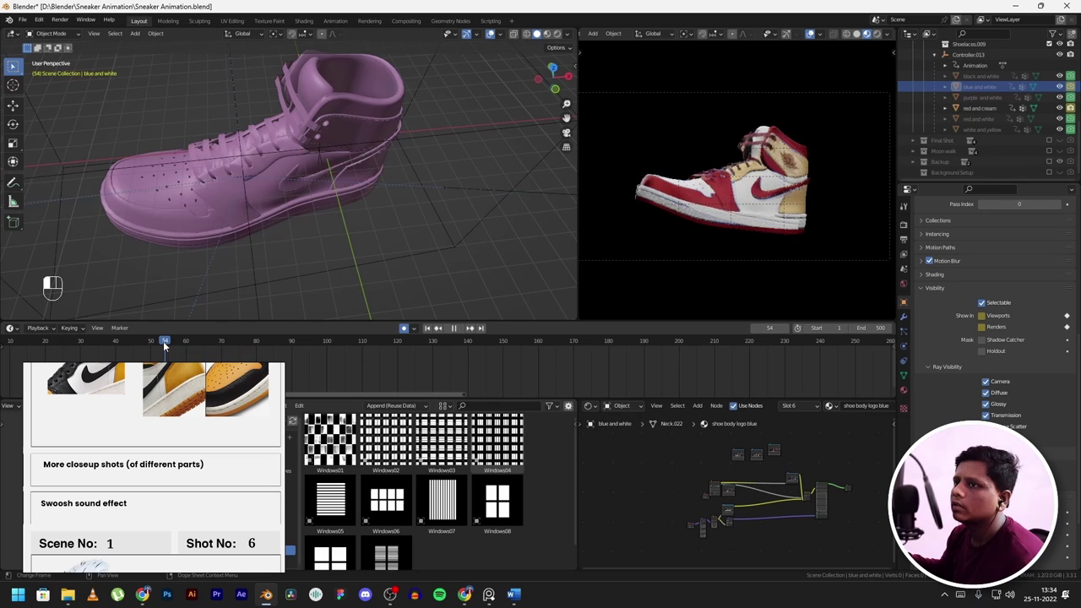
key("space")
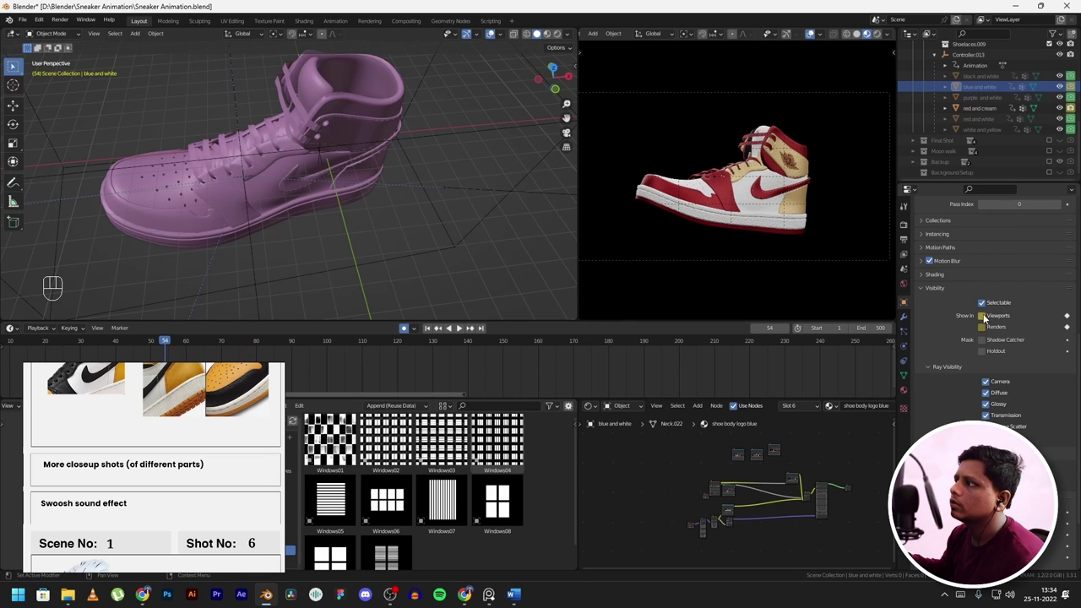
left_click(789, 330)
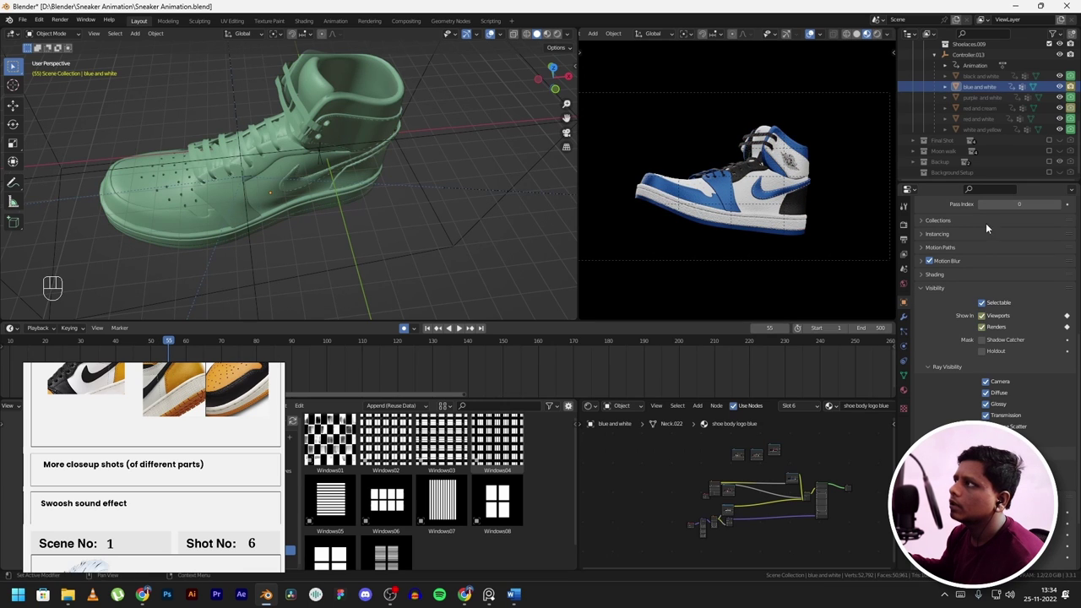
left_click(980, 87)
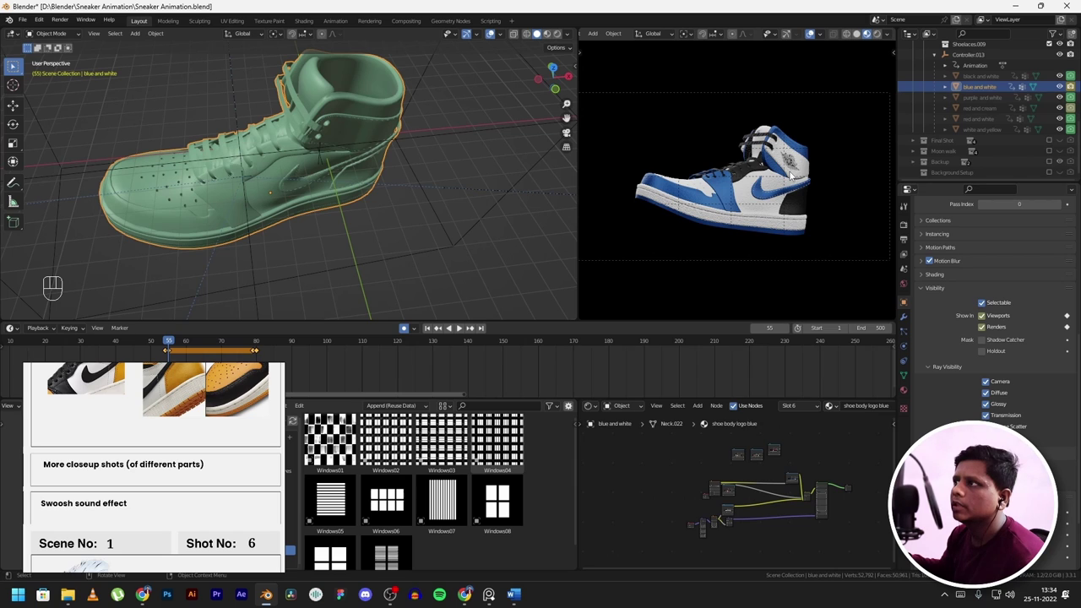
left_click(165, 343)
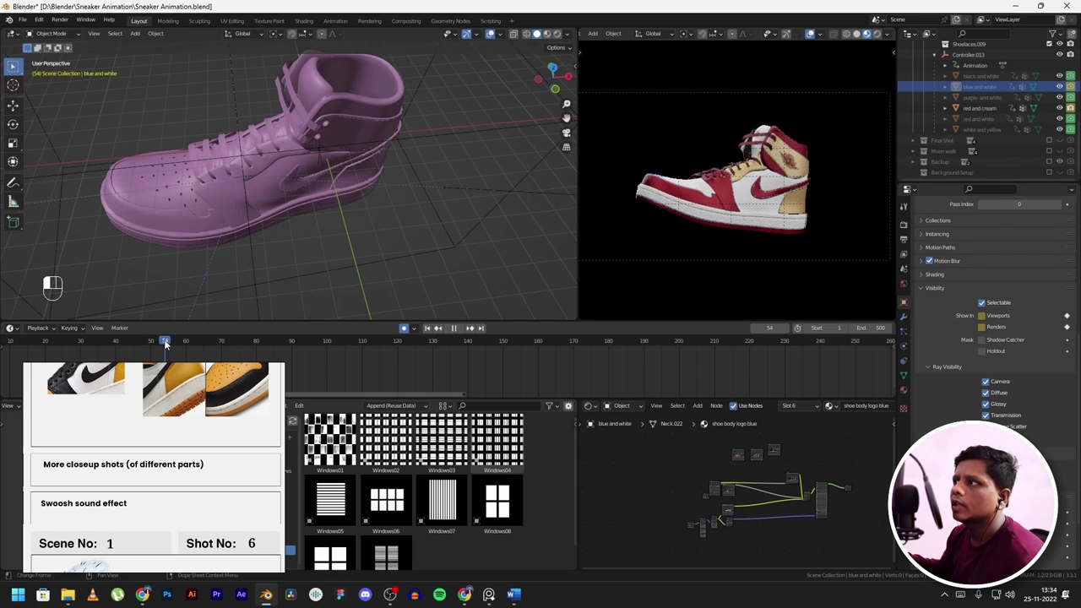
- Scrub and play the animation from frame 54 to review the shoe swapping colours as it rotates
scroll(362, 171, "up", 3)
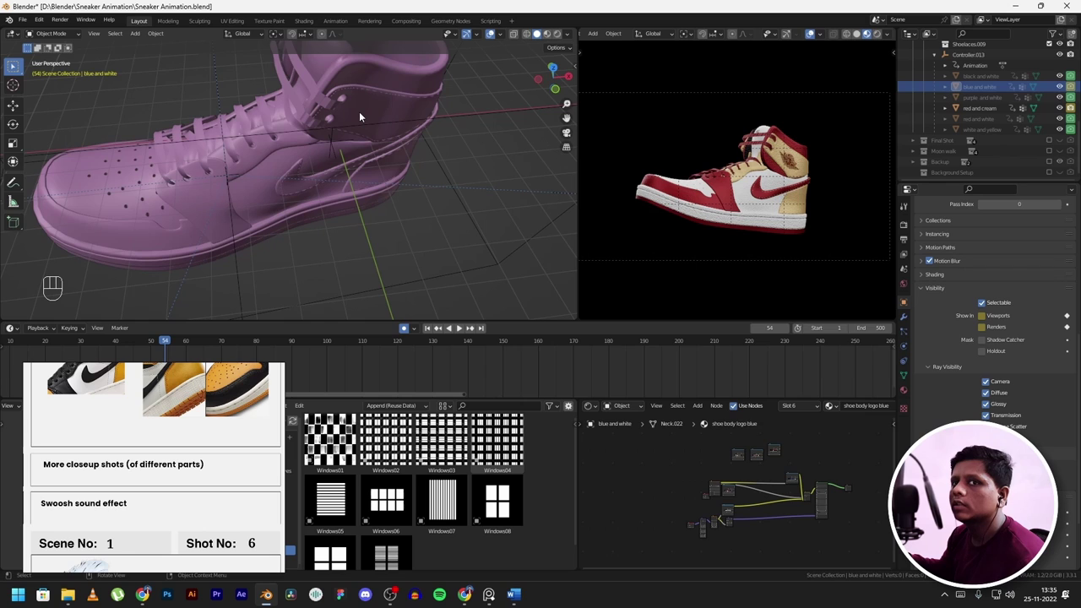
scroll(359, 112, "down", 4)
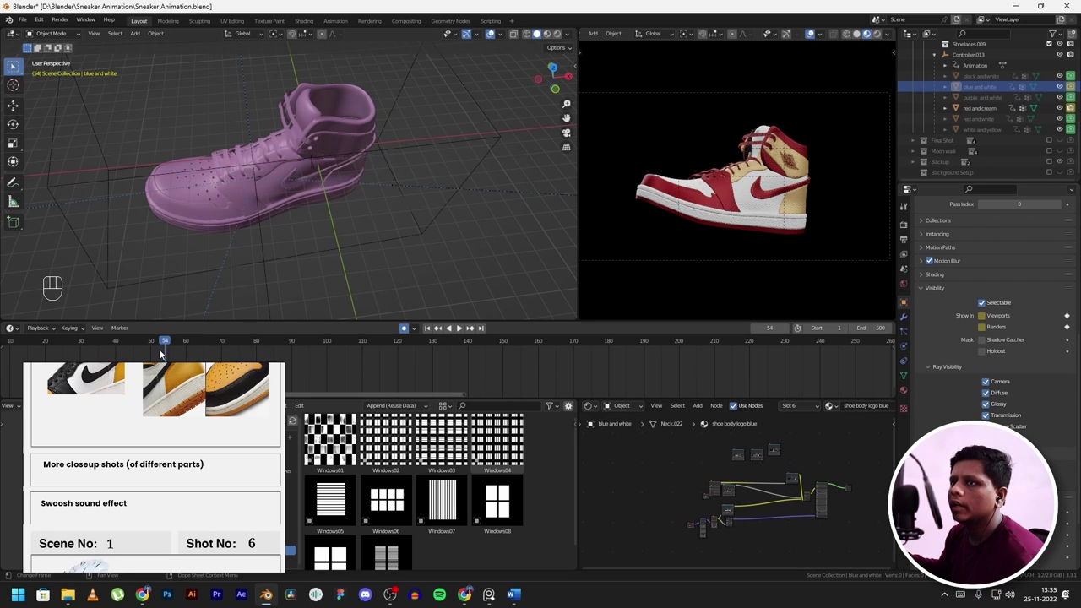
left_click_drag(161, 340, 359, 377)
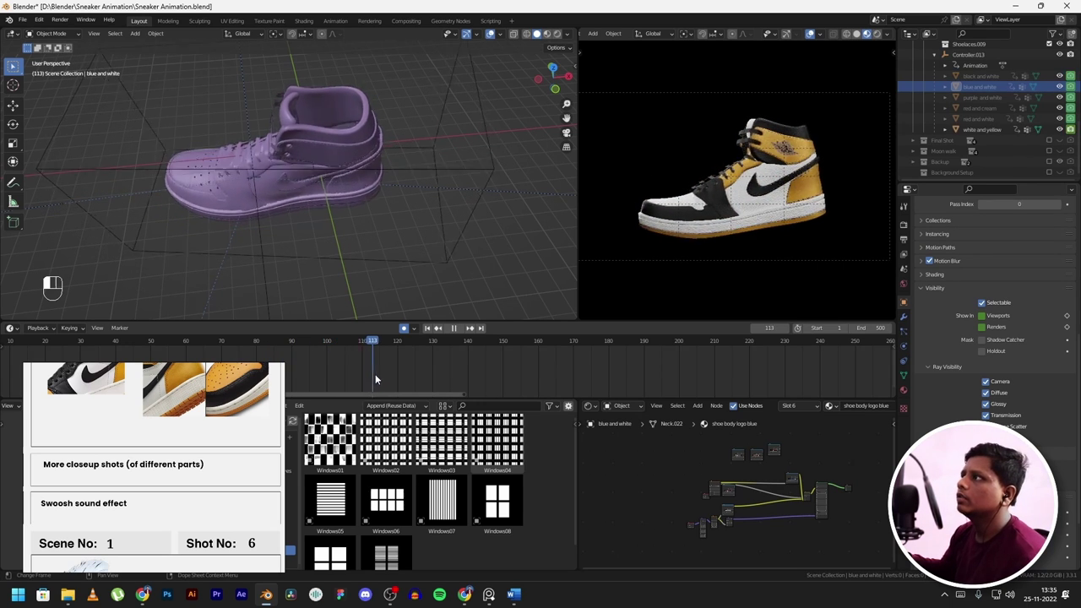
left_click(452, 329)
left_click(457, 328)
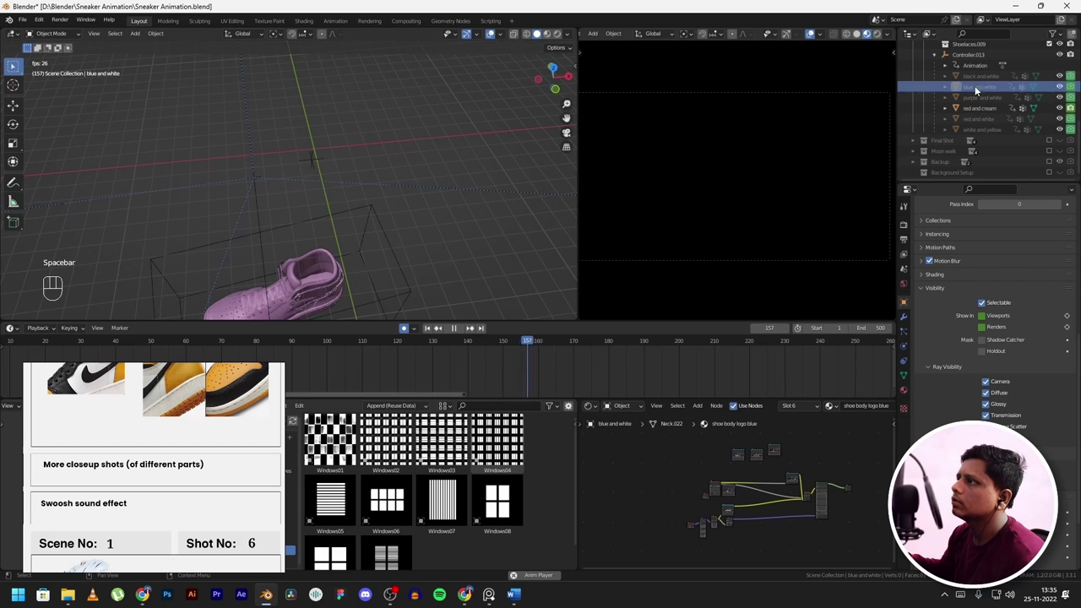
left_click(304, 348)
left_click_drag(304, 348, 329, 354)
key("space")
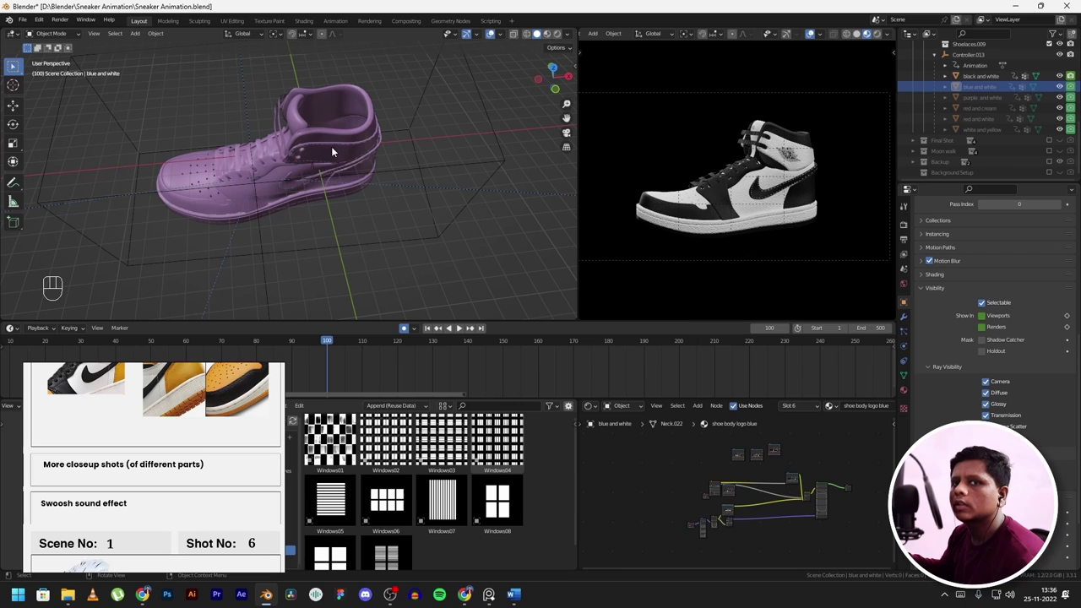
- Select the red and cream shoe and examine its visibility keyframes at frame 135
key("Up")
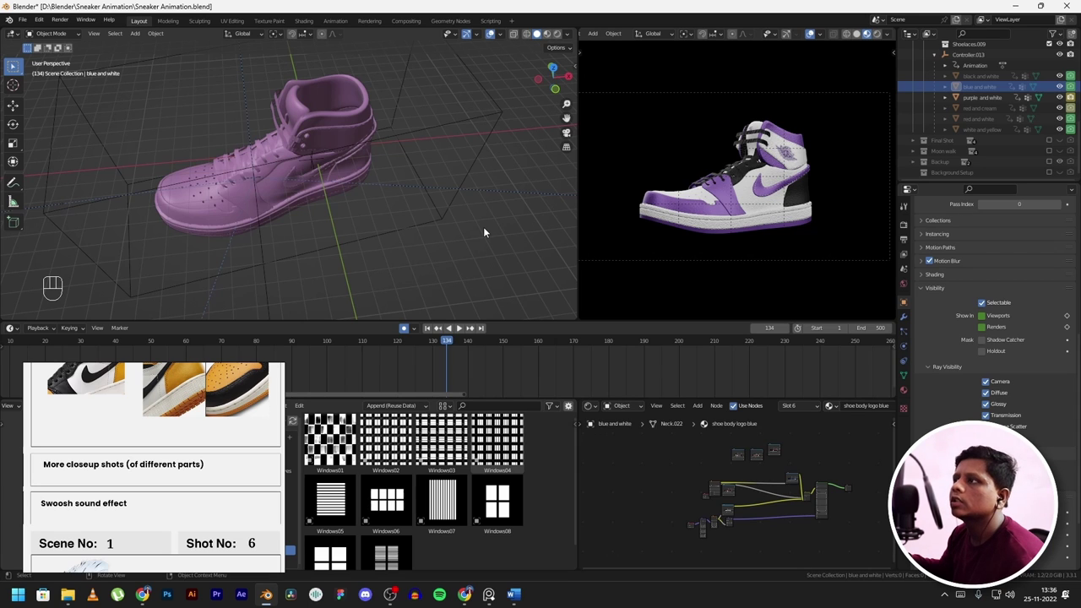
left_click(980, 108)
key("Right")
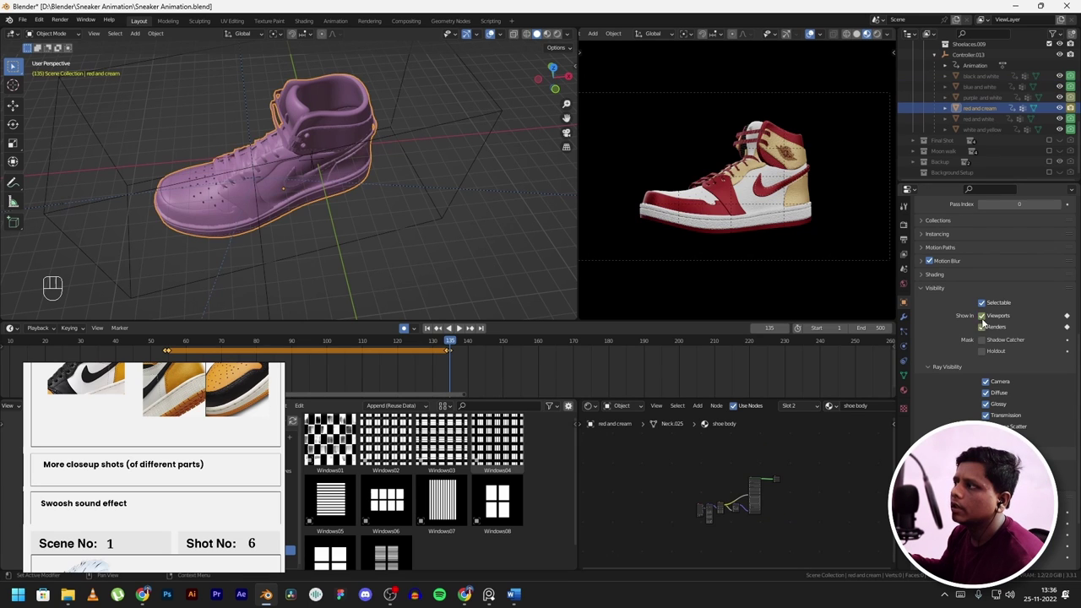
- Select the shoe's controller empty and play the animation onward from frame 135 to review the next colour swap
scroll(805, 188, "down", 3)
scroll(417, 142, "down", 3)
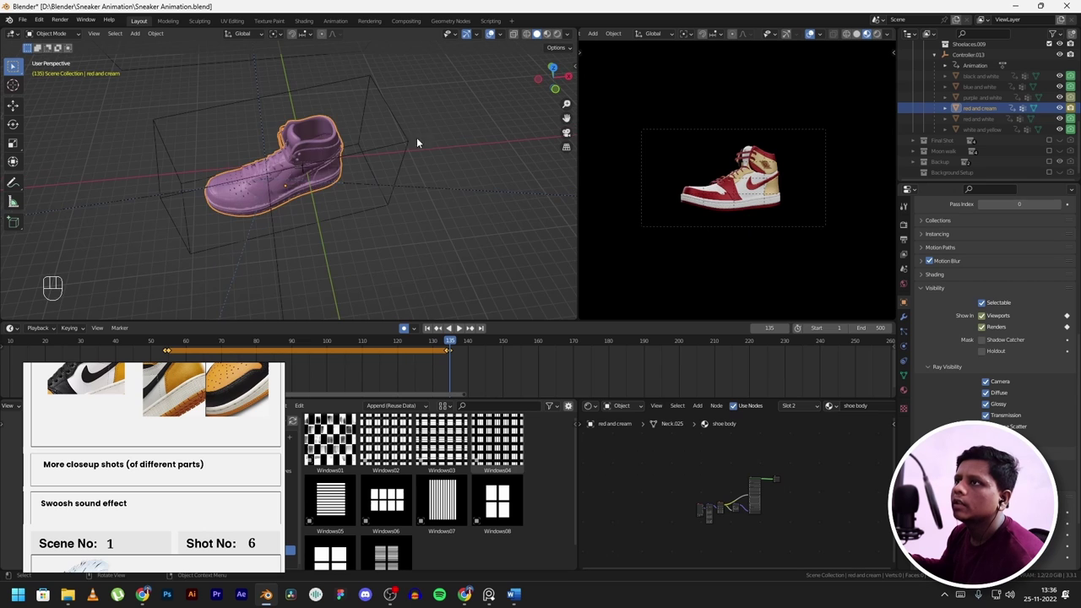
left_click(406, 142)
key("space")
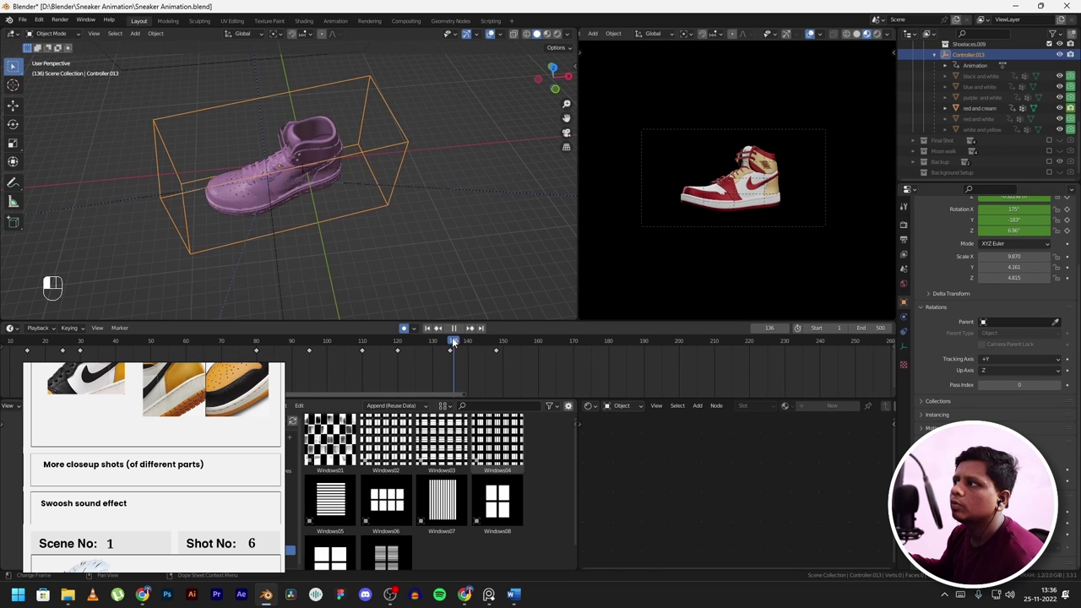
key("space")
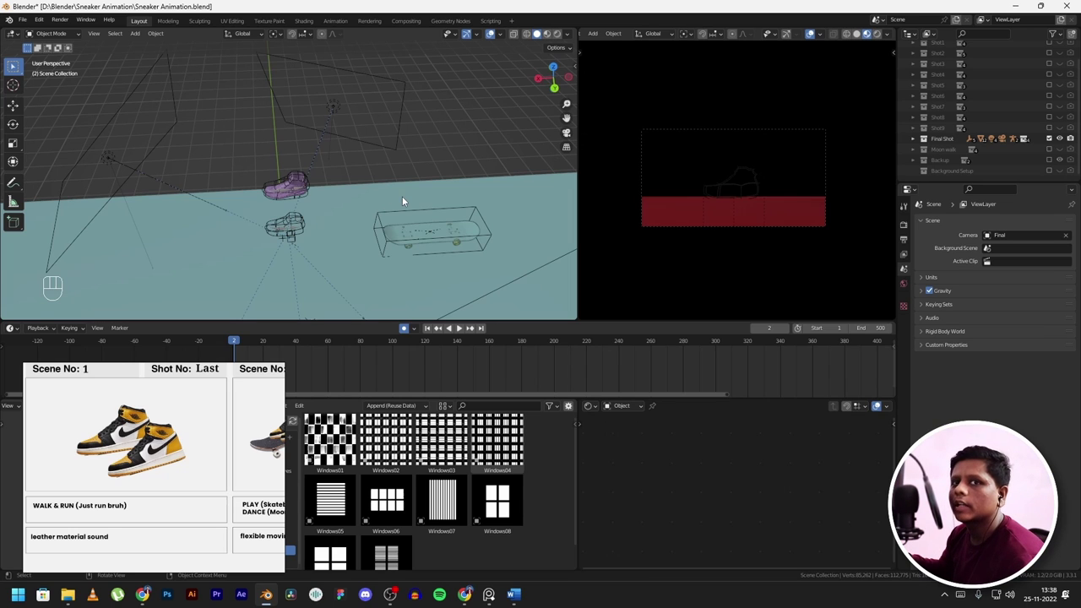
- Examine the Final Shot scene with its two rigged shoes, skateboard, lights and floor from several angles
middle_click_drag(402, 196, 391, 230)
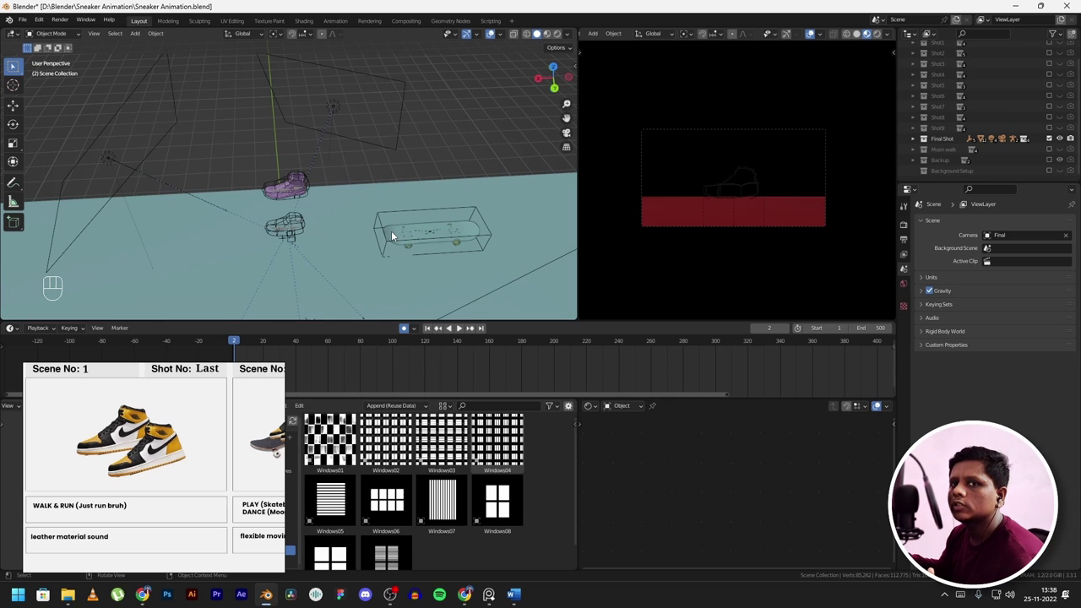
scroll(391, 224, "down", 2)
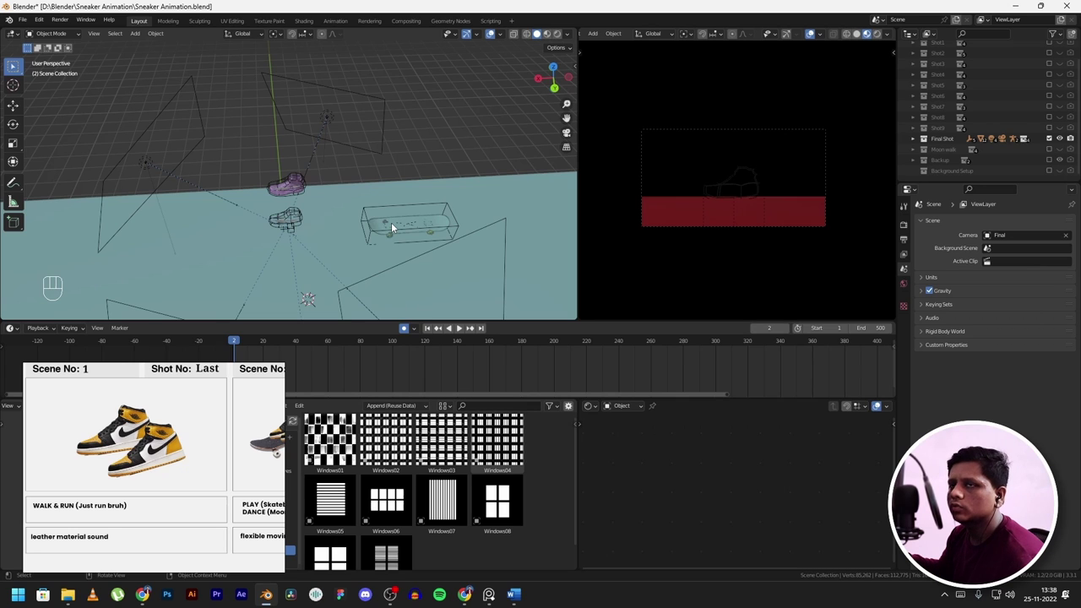
middle_click_drag(391, 222, 391, 217)
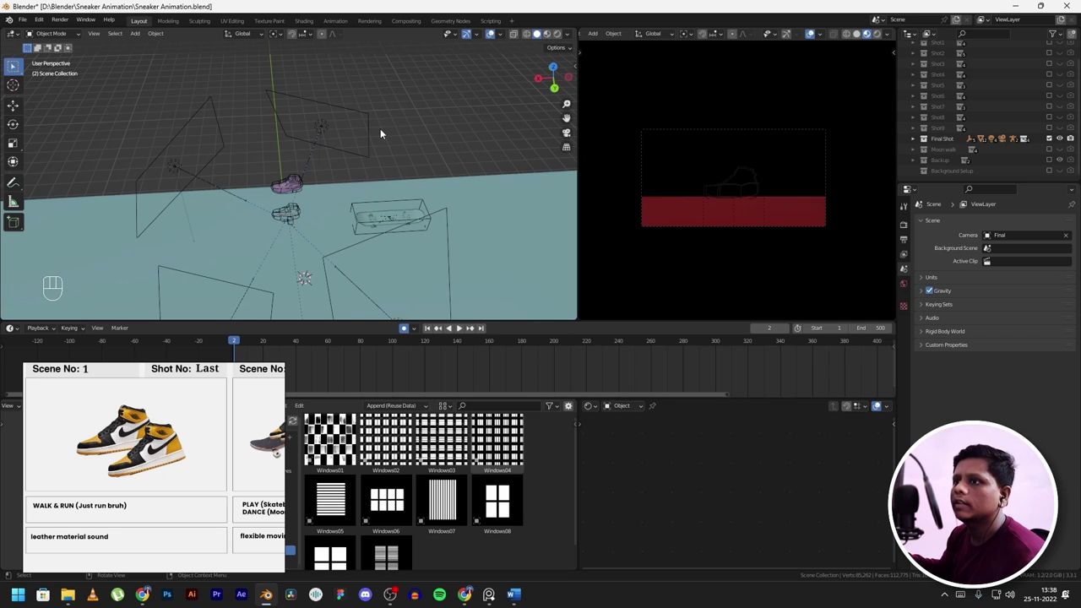
scroll(412, 218, "up", 2)
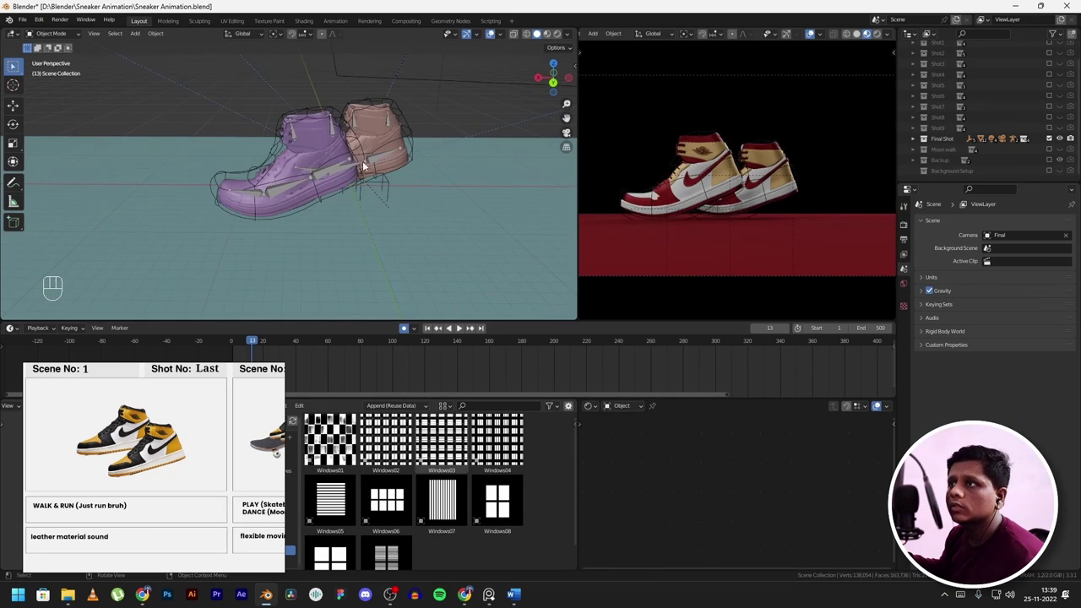
middle_click_drag(363, 161, 447, 185)
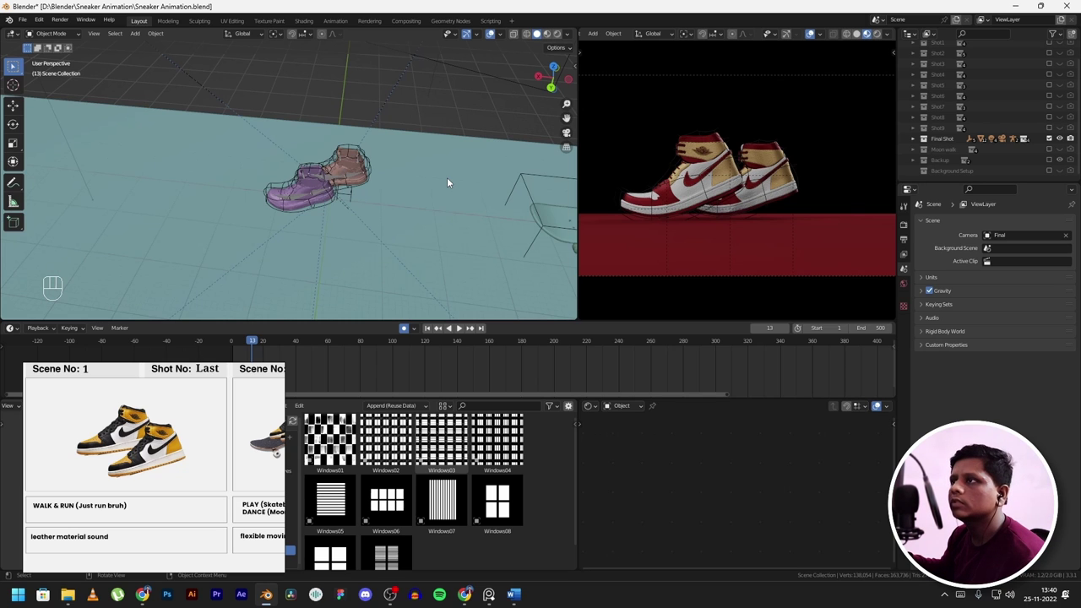
- Switch to the browser and view Cleverpoly's "Making shoe 3d product animation A-Z" playlist and the "Tutorial Deforming SHOE in Blender" Part 3 video
key("alt+Tab")
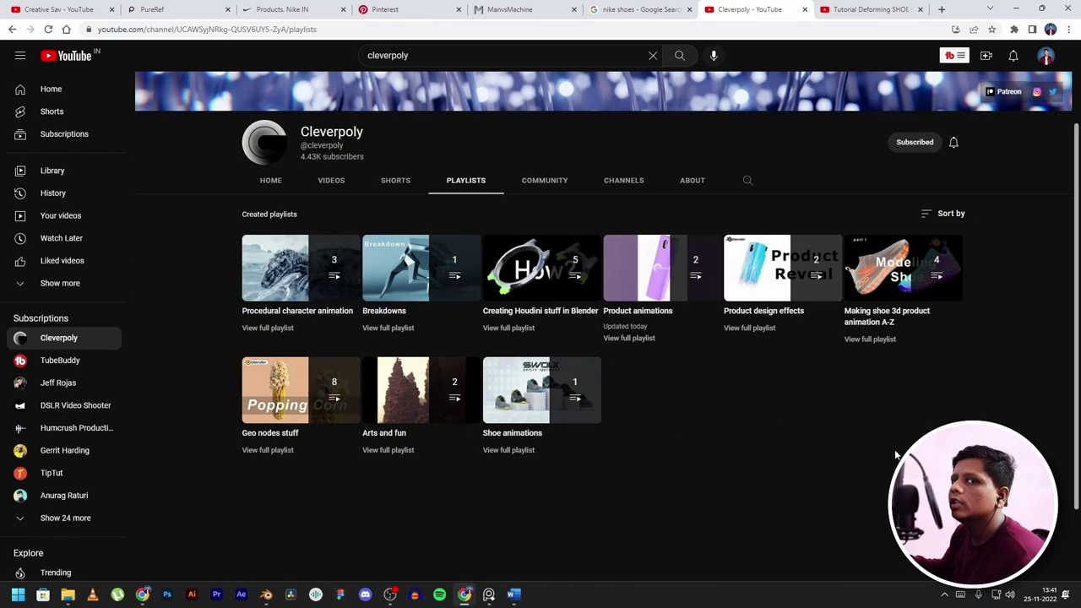
mouse_move(913, 304)
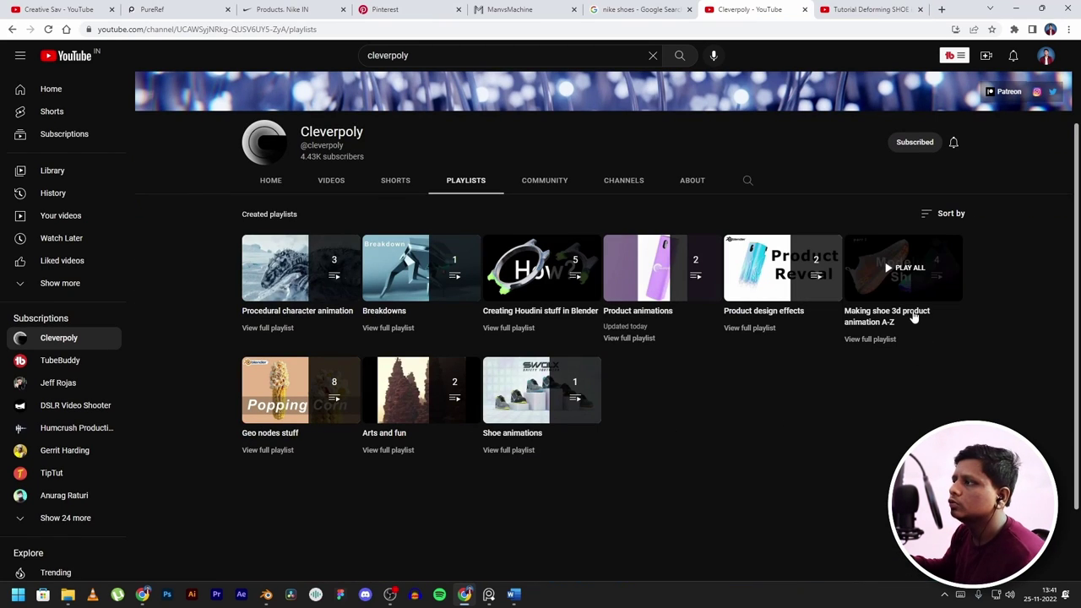
left_click(913, 274)
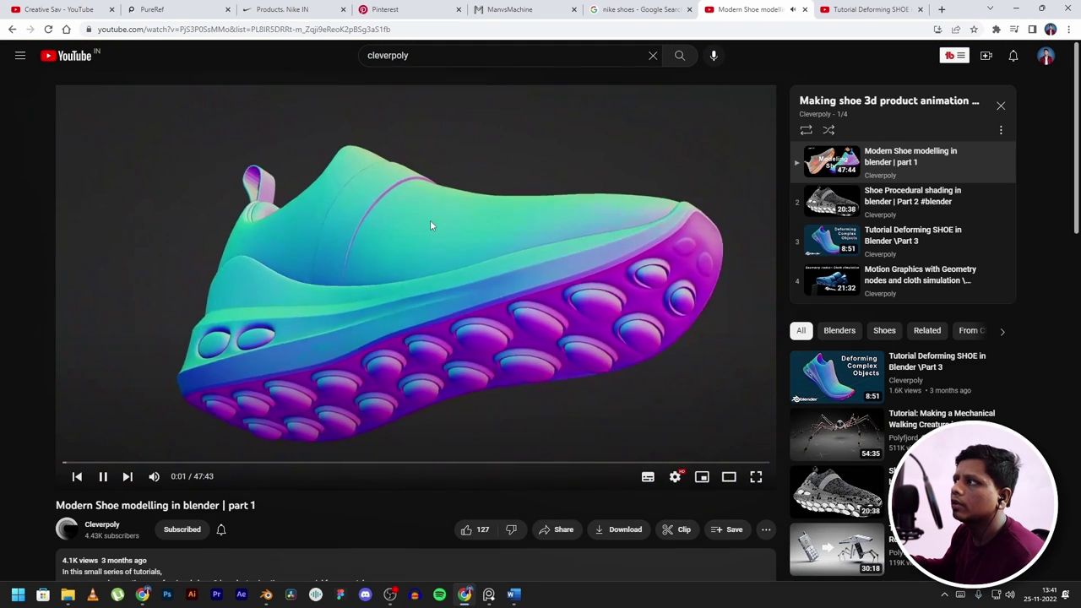
key("t")
left_click(702, 410)
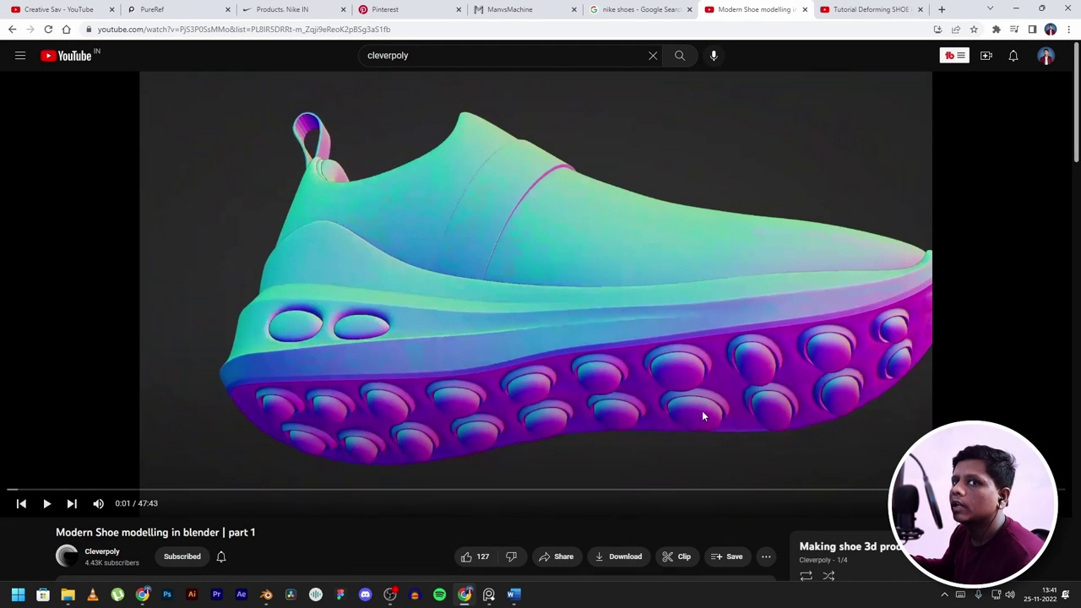
left_click(870, 10)
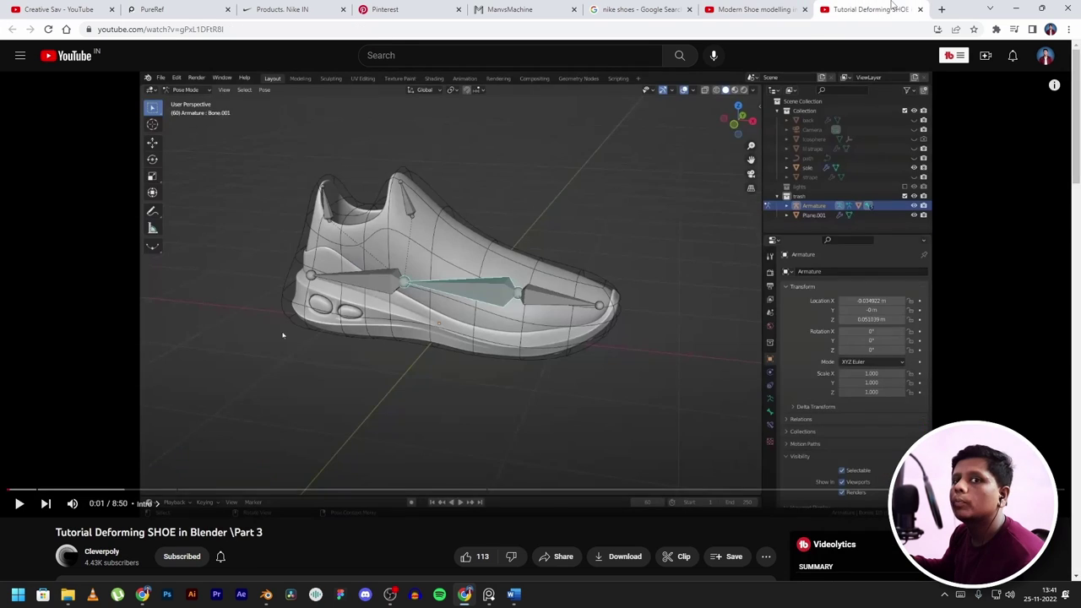
scroll(658, 332, "down", 2)
scroll(543, 290, "up", 2)
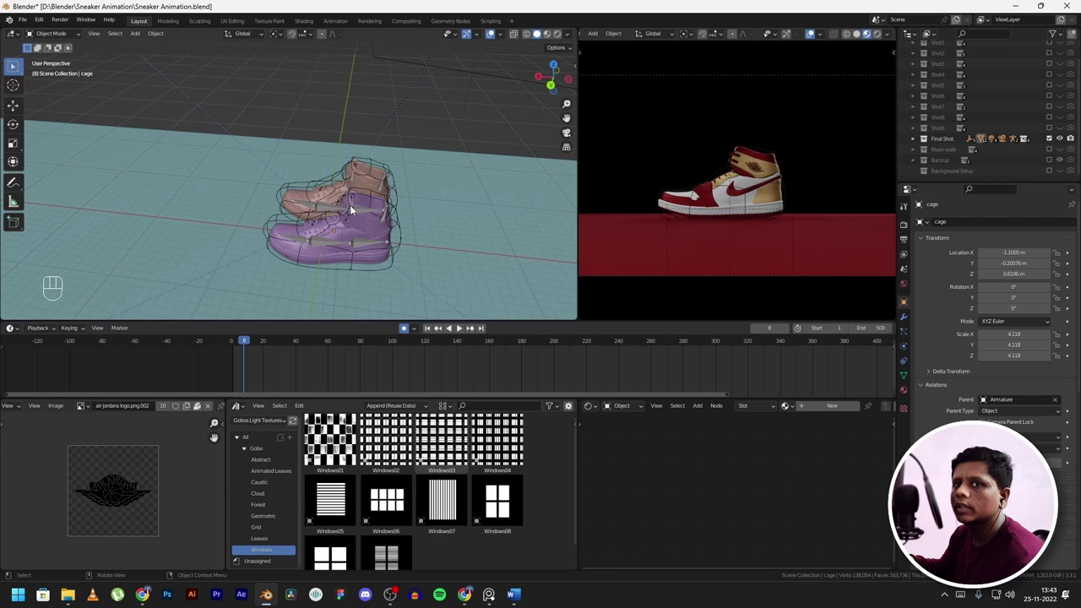
- Switch back to Blender, play and scrub the Final Shot walk, and select a shoe's armature to examine its keyframes
key("space")
left_click(237, 342)
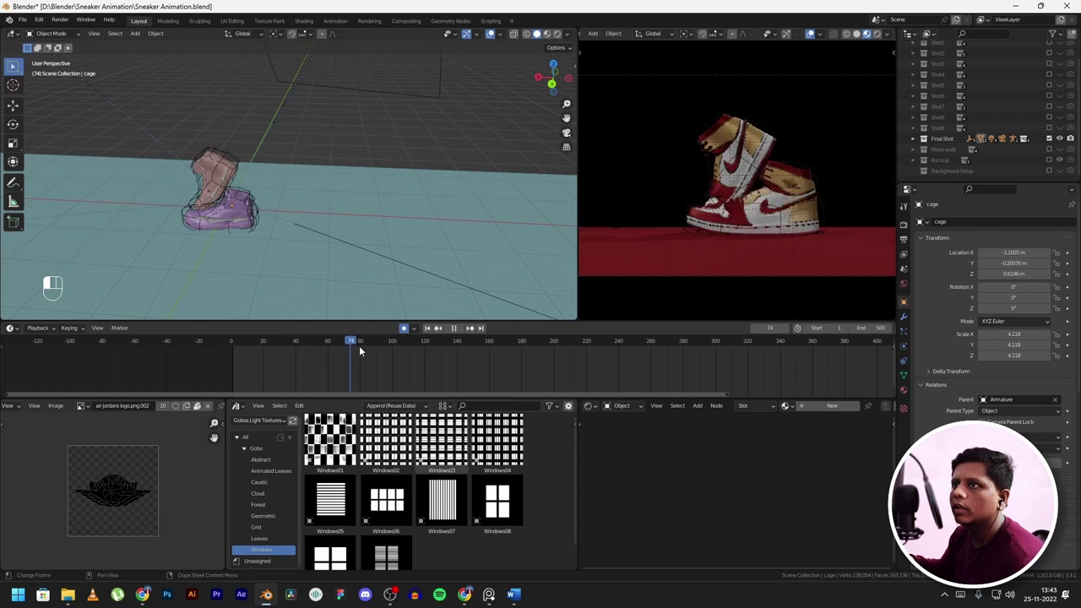
key("space")
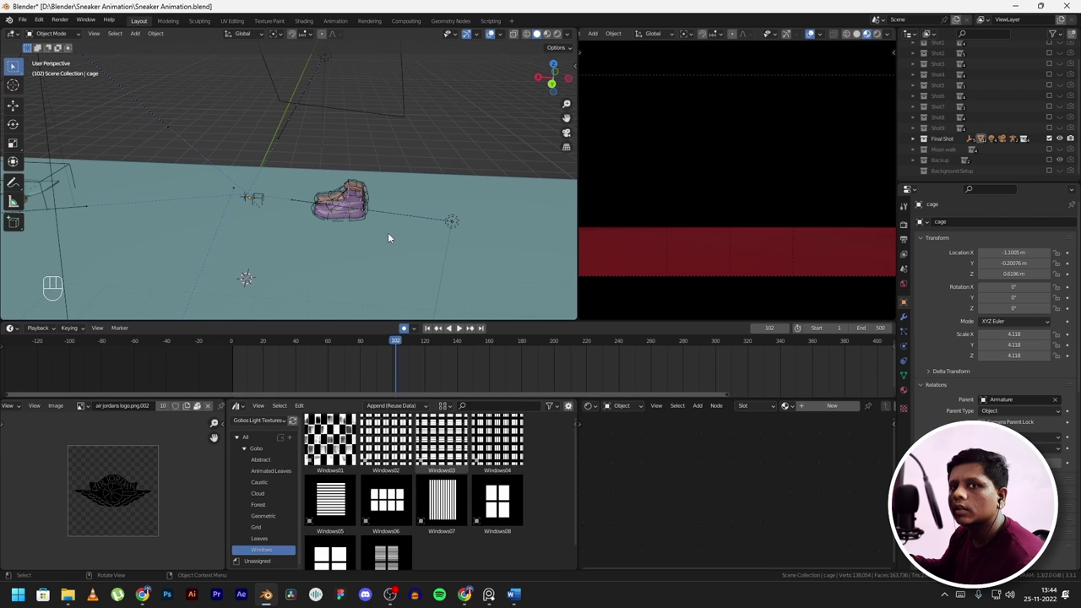
left_click(388, 237)
scroll(311, 376, "up", 1)
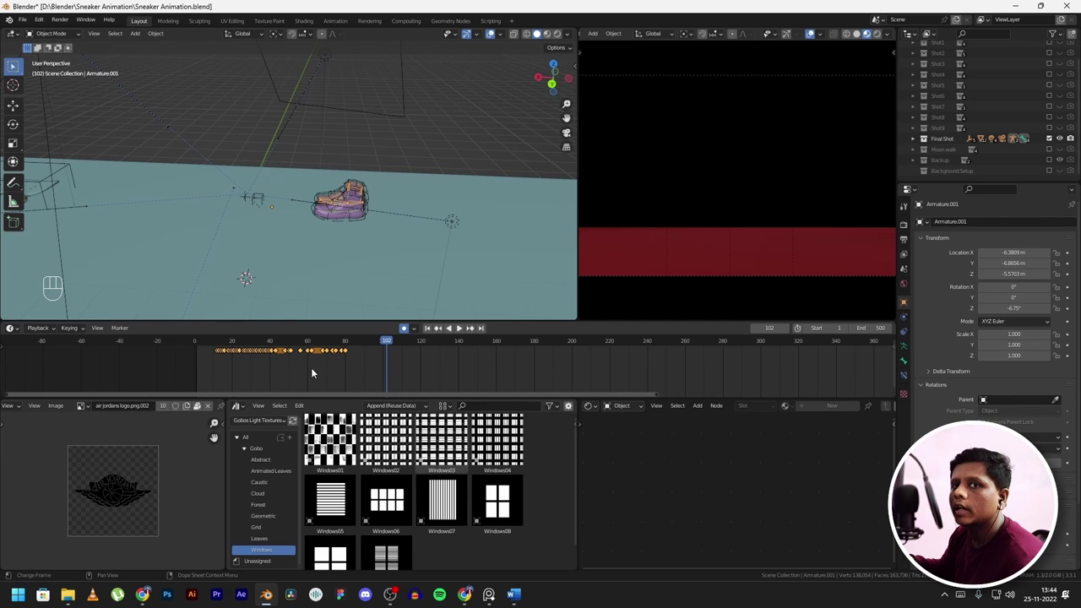
key("space")
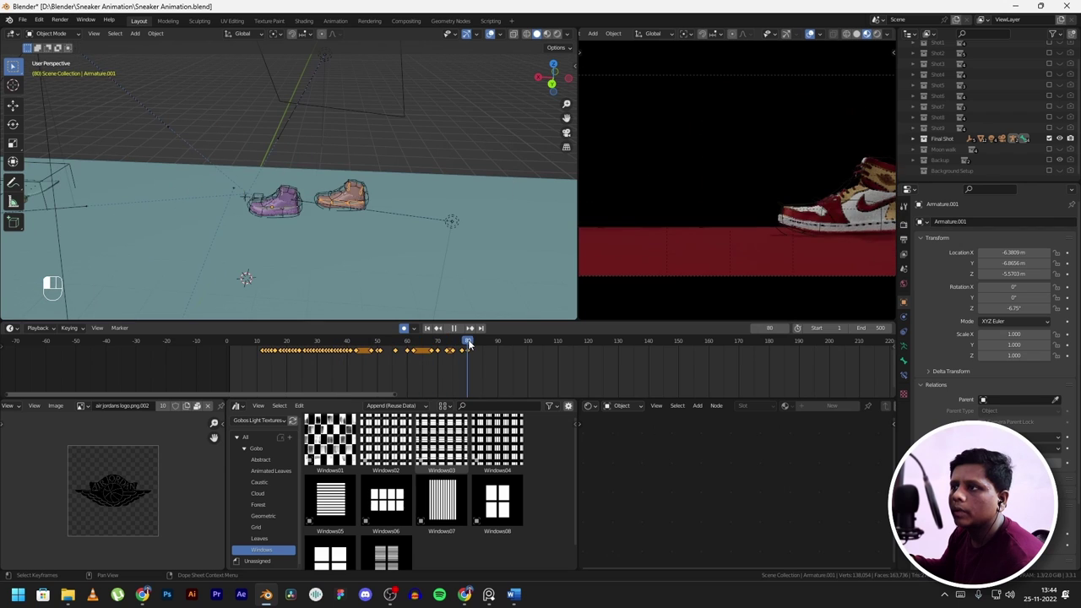
key("space")
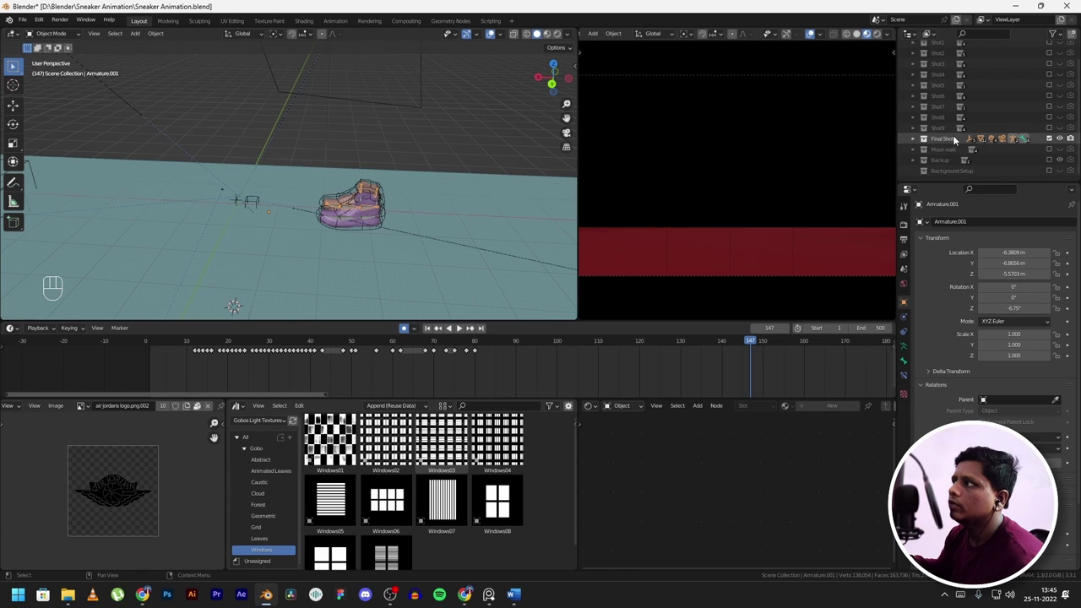
- Exclude the Final Shot collection, enable the Moon walk collection, and set the scene camera to Moon walk
left_click(1050, 138)
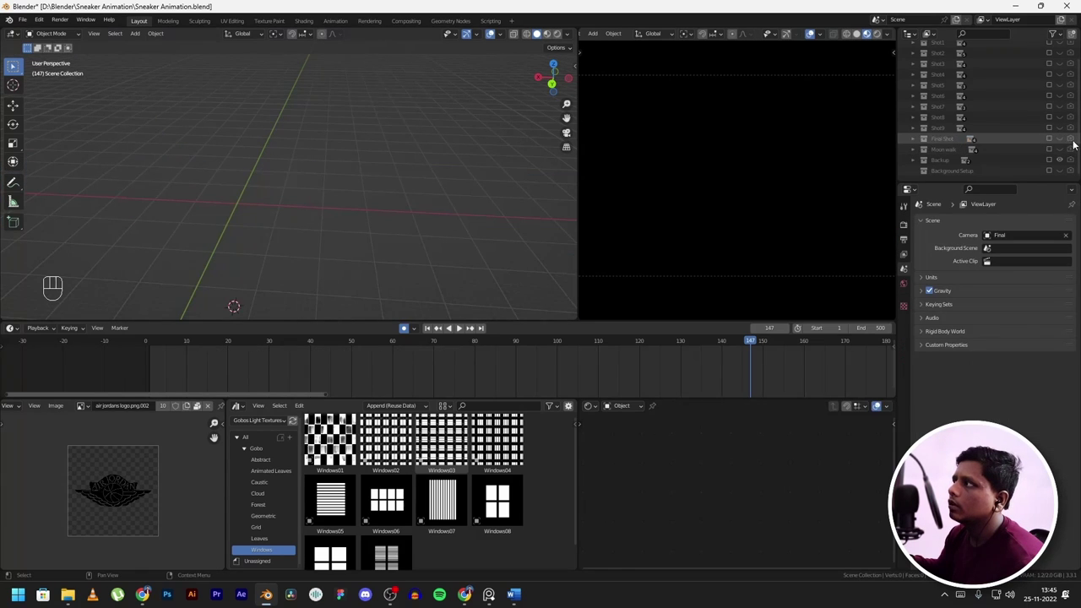
left_click(1050, 150)
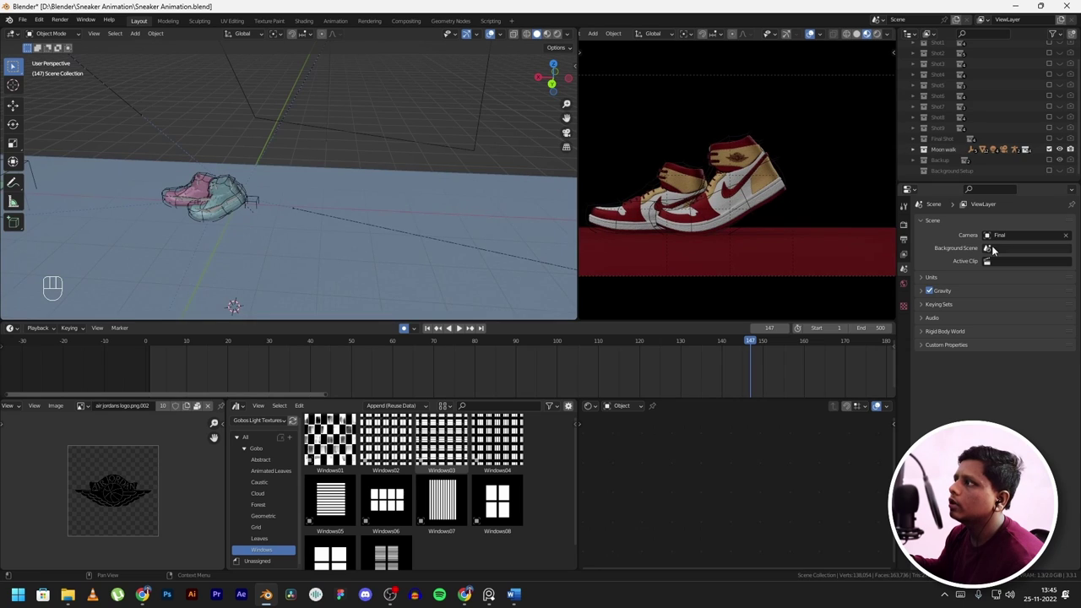
left_click(1001, 236)
left_click(973, 261)
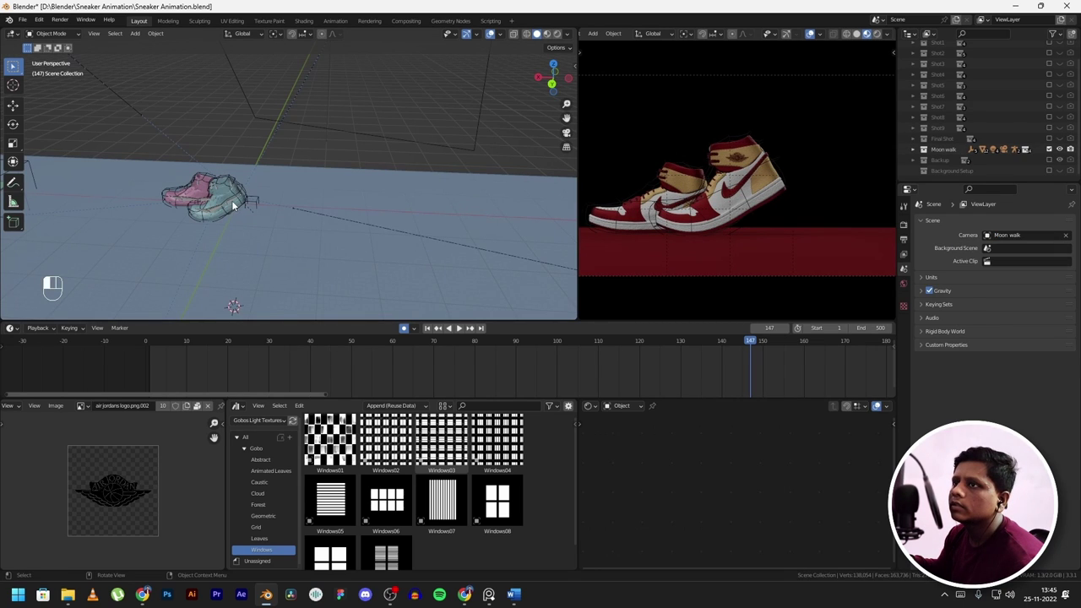
- Select the Moon walk shoe's armature and set the scene's end frame to its last keyframe, 186
left_click(258, 211)
scroll(687, 376, "down", 3)
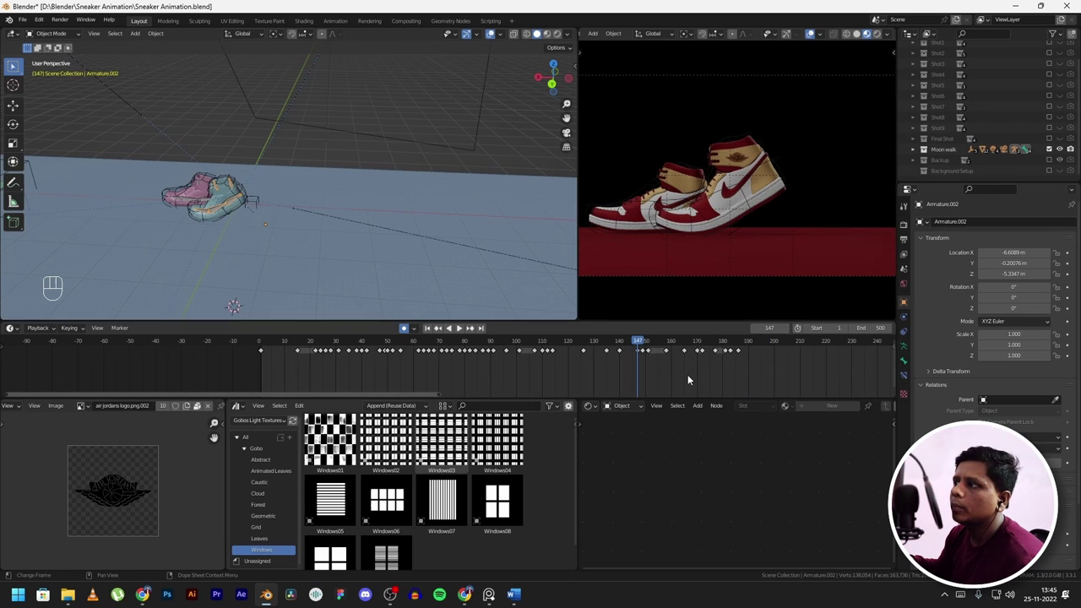
left_click(738, 342)
key("ctrl+End")
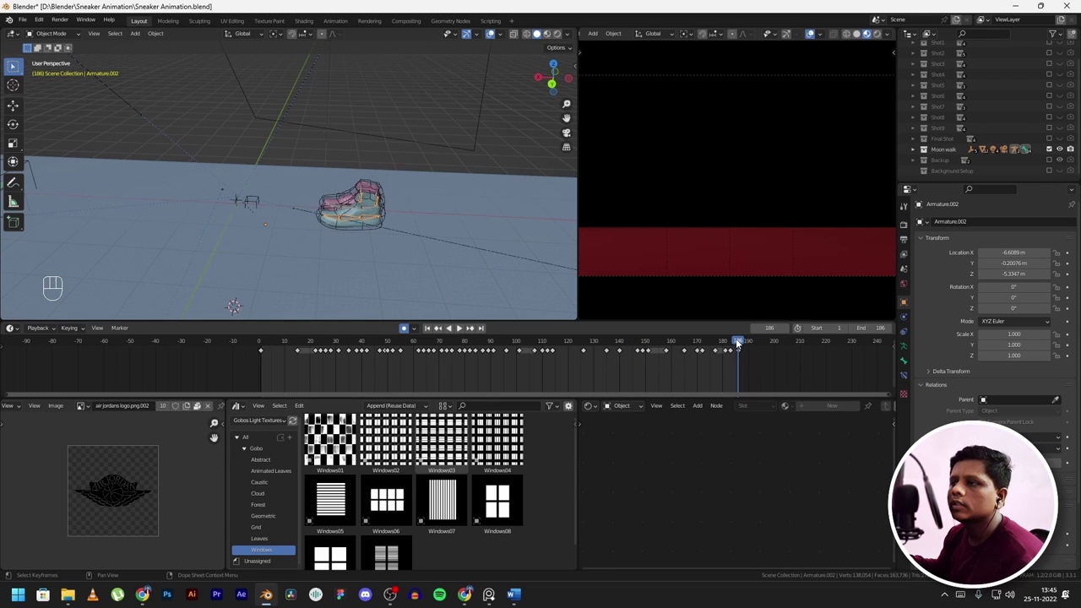
- Play and scrub the Moon walk animation to review the skateboard and dance movements, finishing at frame 1
key("space")
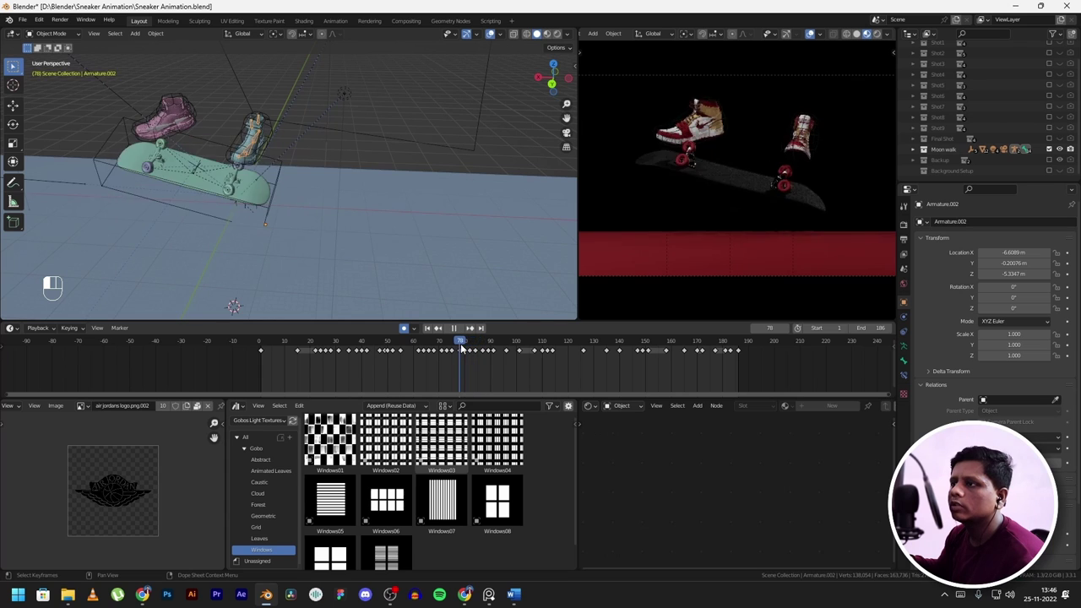
left_click_drag(464, 349, 465, 349)
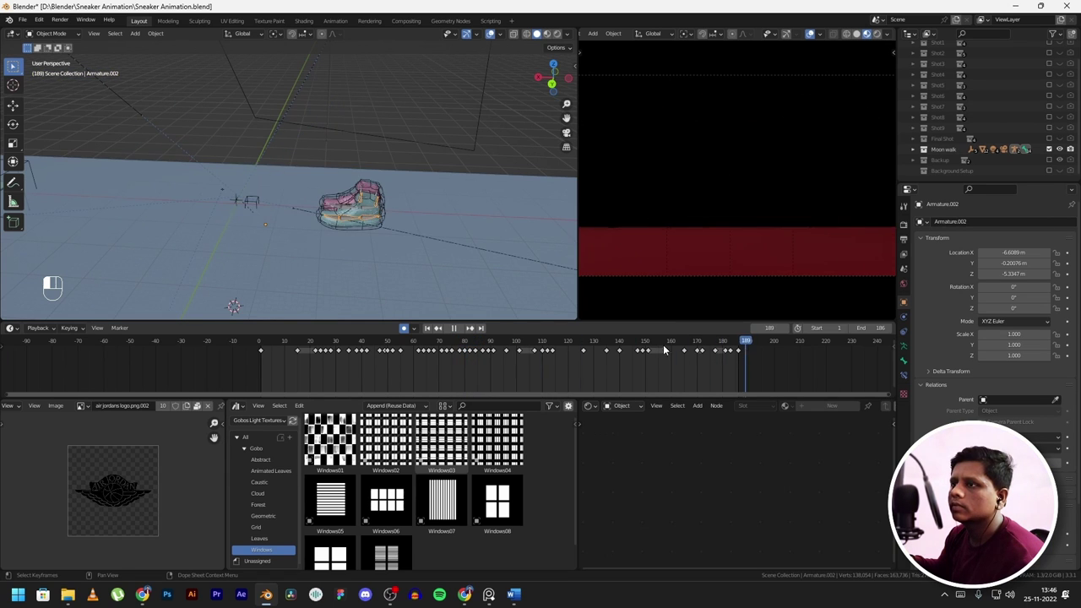
key("Escape")
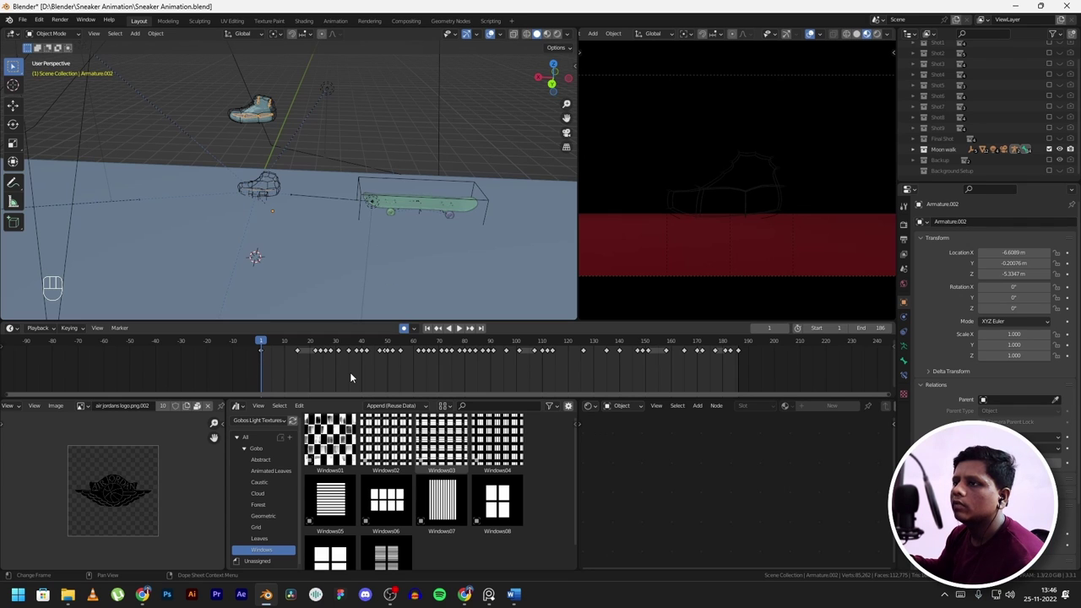
- Select all of the armature's keyframes and stretch their timing from frame 1 until the last one reaches about frame 468
key("a")
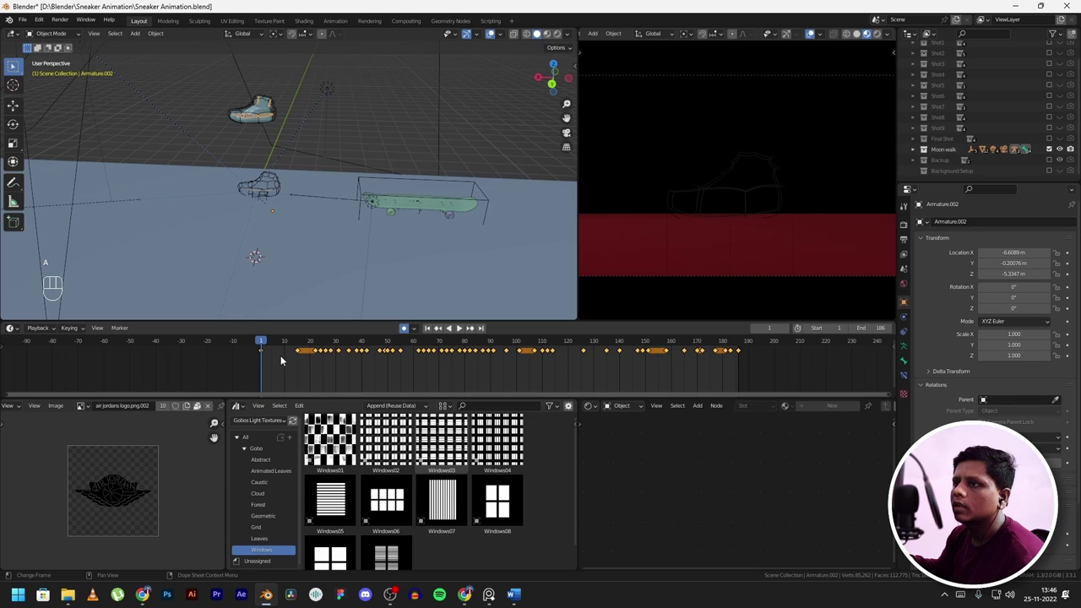
left_click_drag(257, 340, 259, 345)
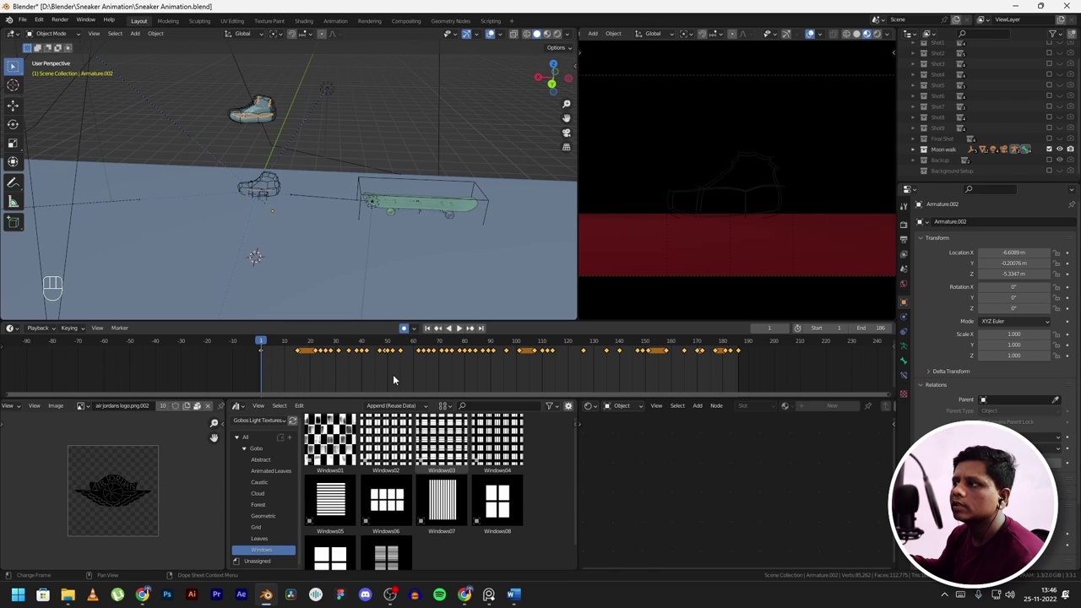
key("s")
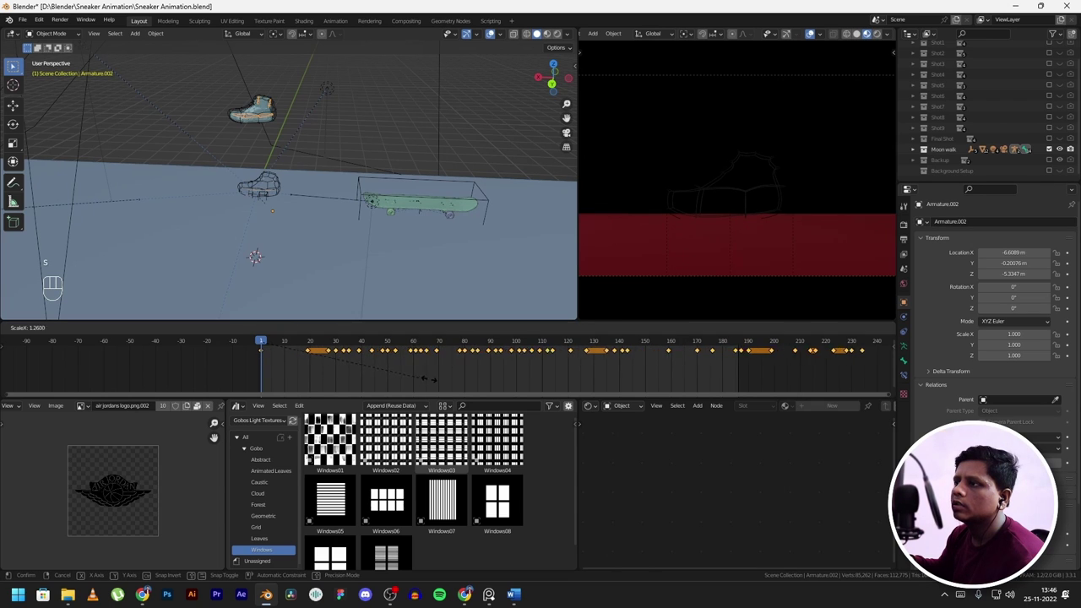
left_click(499, 381)
scroll(394, 375, "down", 3)
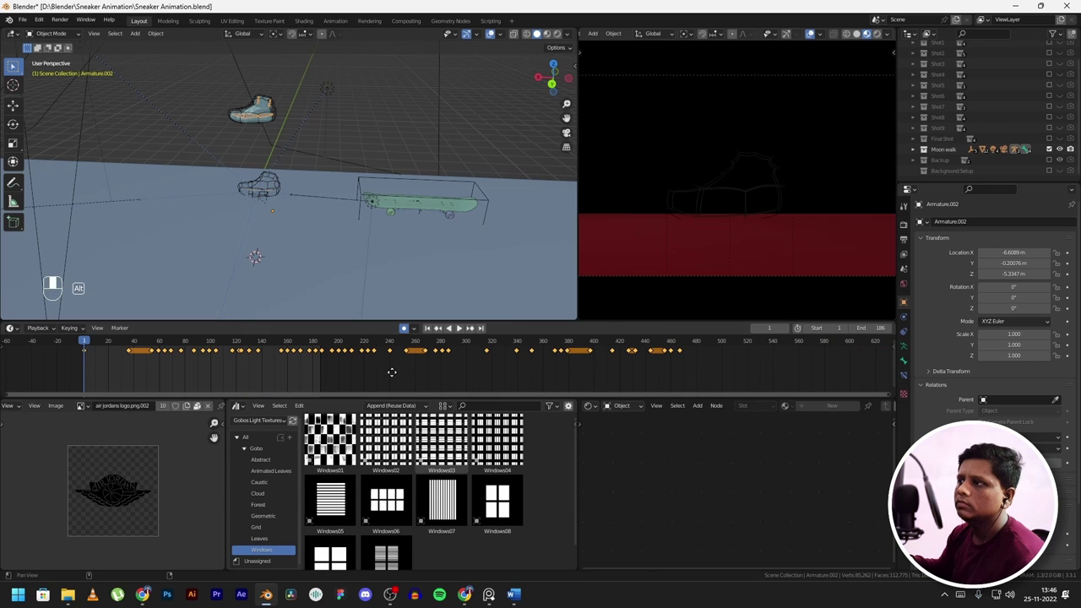
- Scrub the stretched animation through to frame 468, then return to the start and play it to examine the slower timing
key("space")
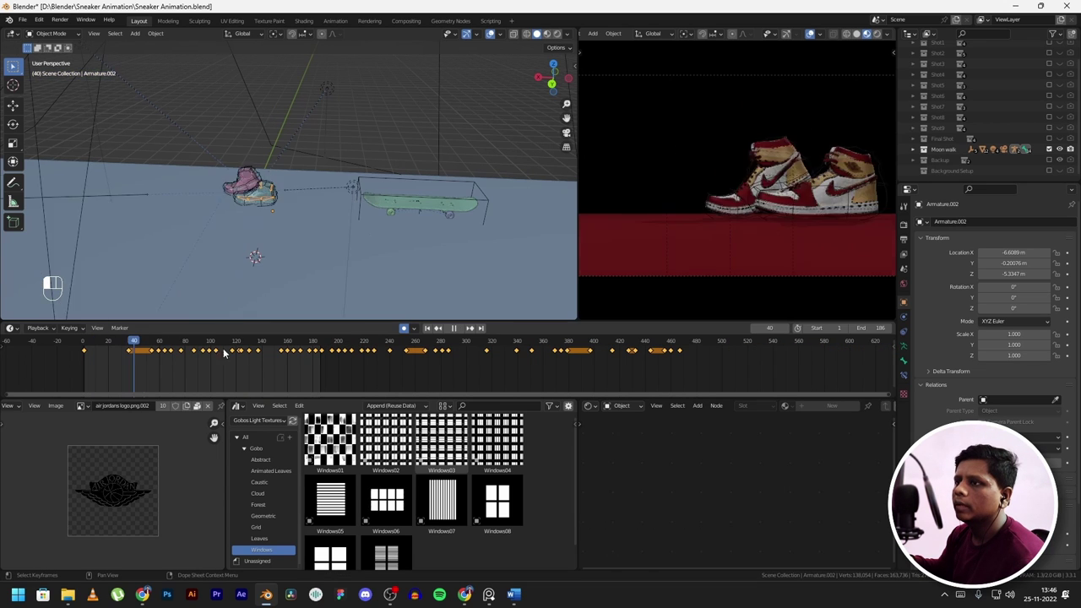
left_click_drag(383, 347, 682, 352)
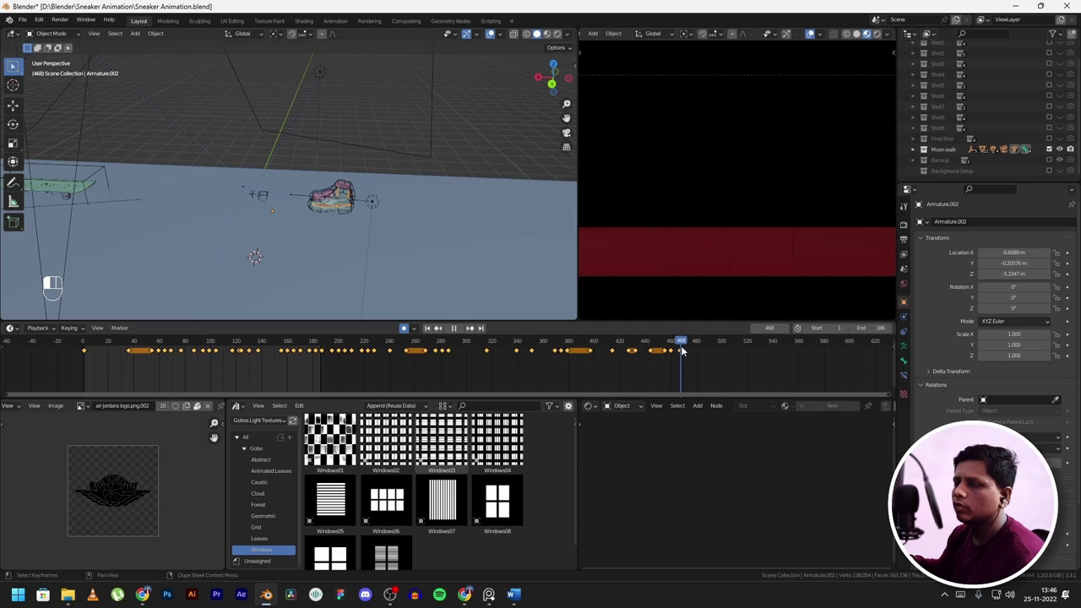
key("space")
key("space")
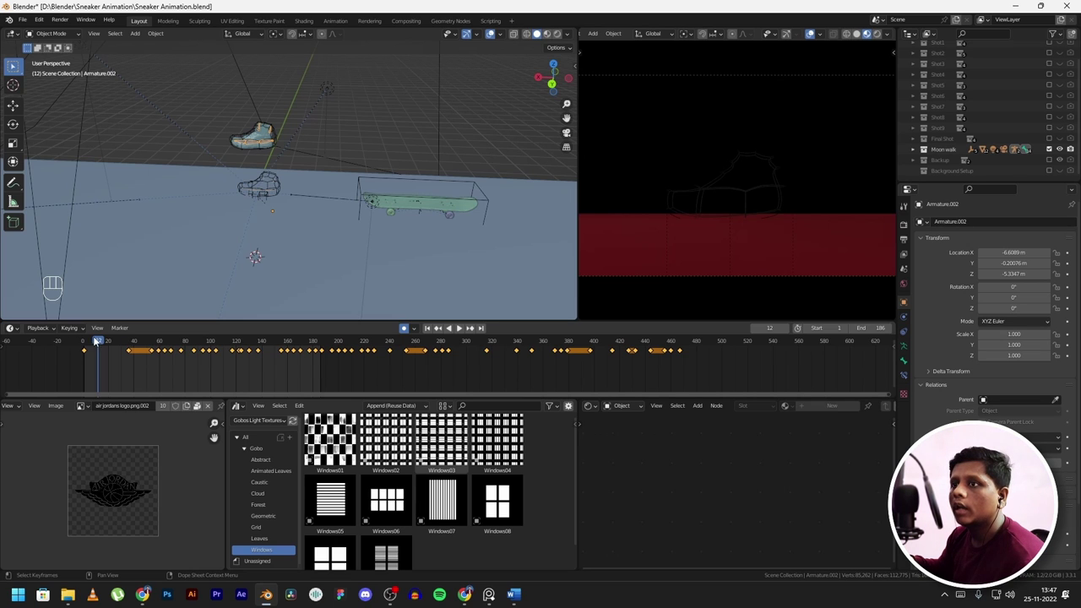
left_click(82, 342)
key("space")
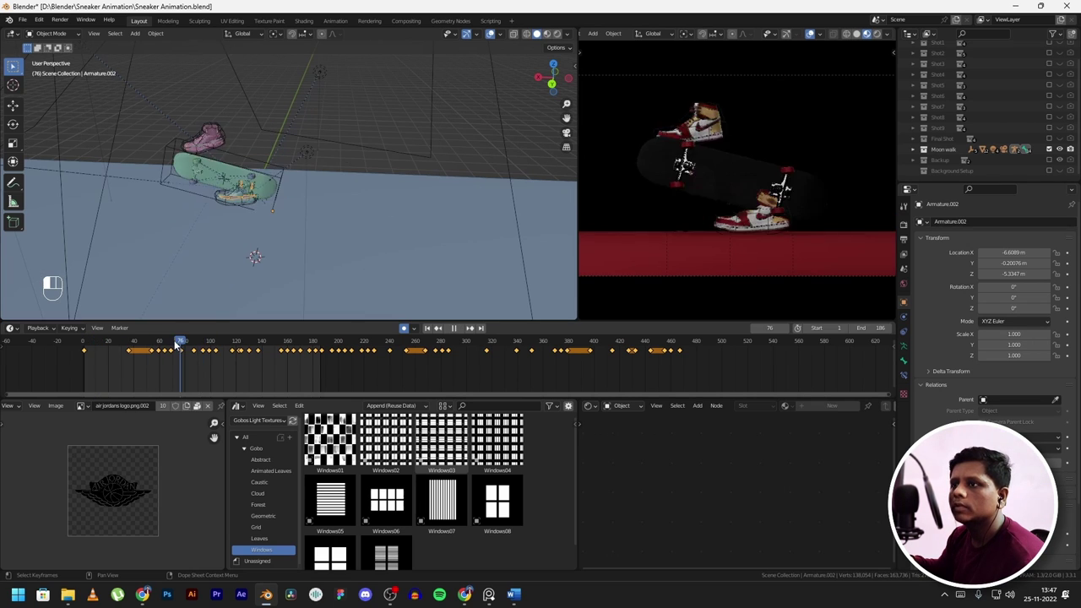
- Stop the slowed playback, return to frame 1, and restore the armature's original keyframe timing ending at frame 186
key("space")
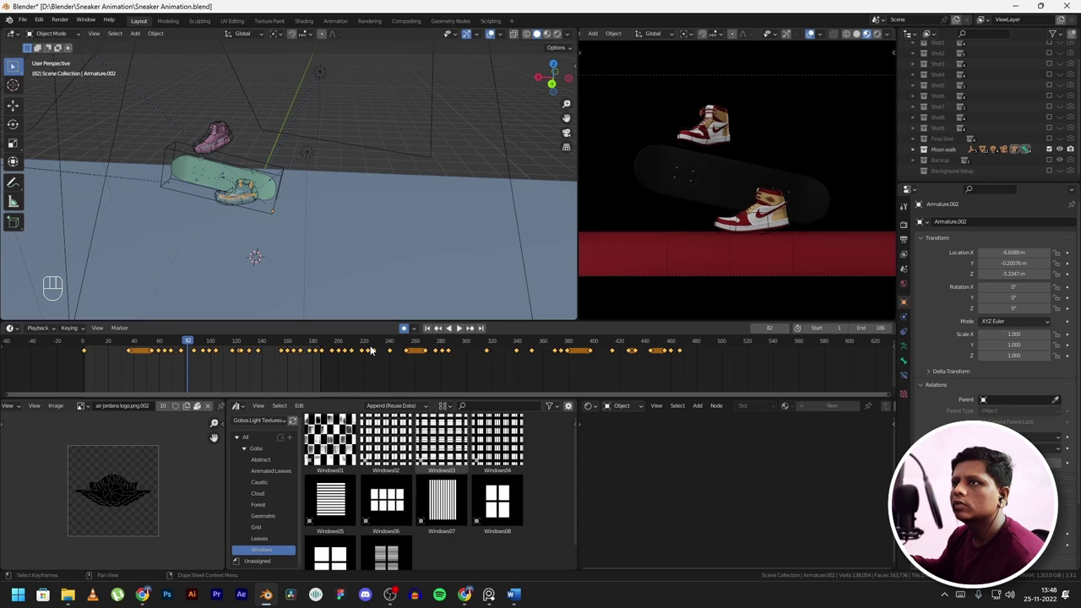
middle_click_drag(155, 125, 236, 119)
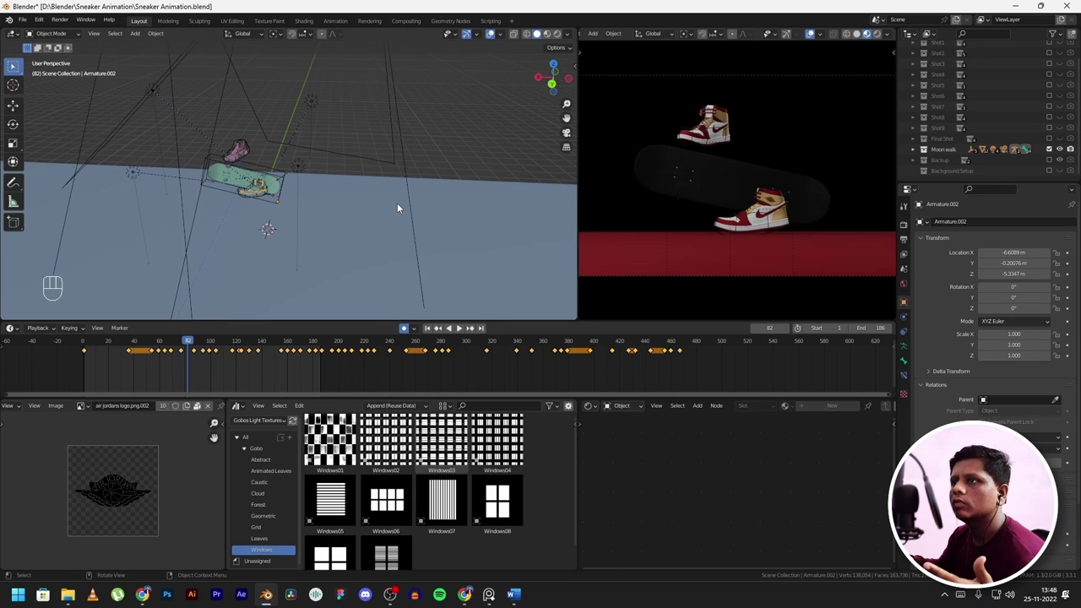
left_click(84, 346)
key("space")
key("space")
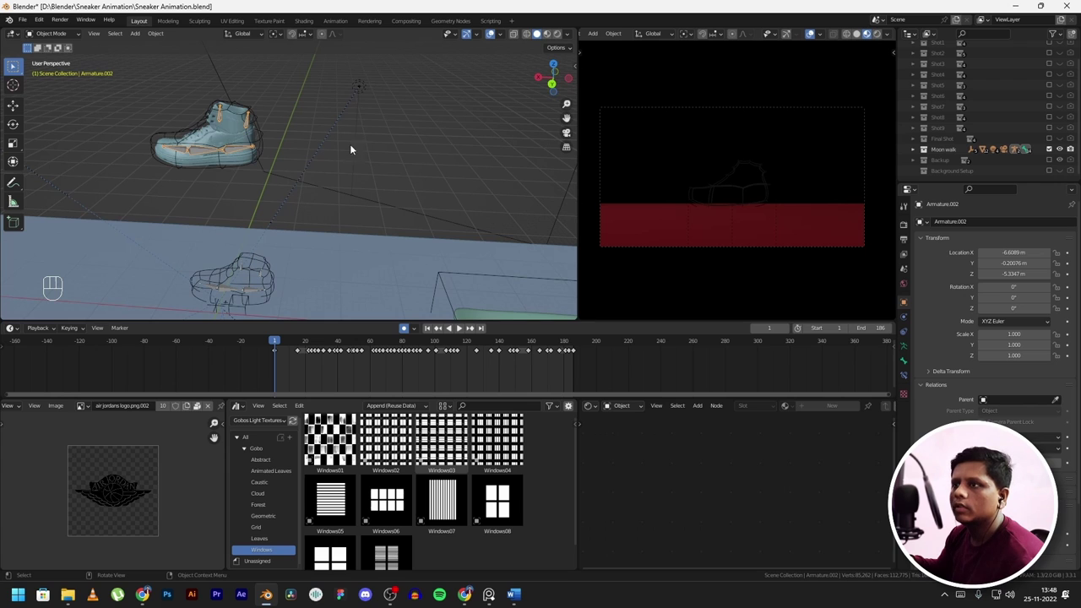
scroll(324, 369, "up", 4)
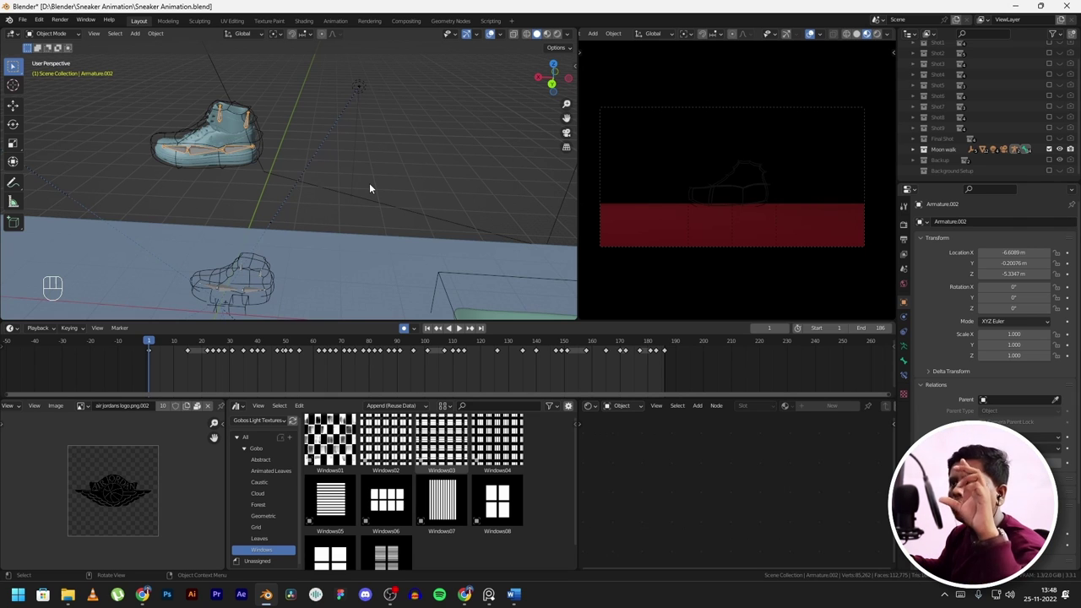
- Play from frame 1 to frame 15 and inspect the left shoe's MeshDeform modifier and its cage
key("space")
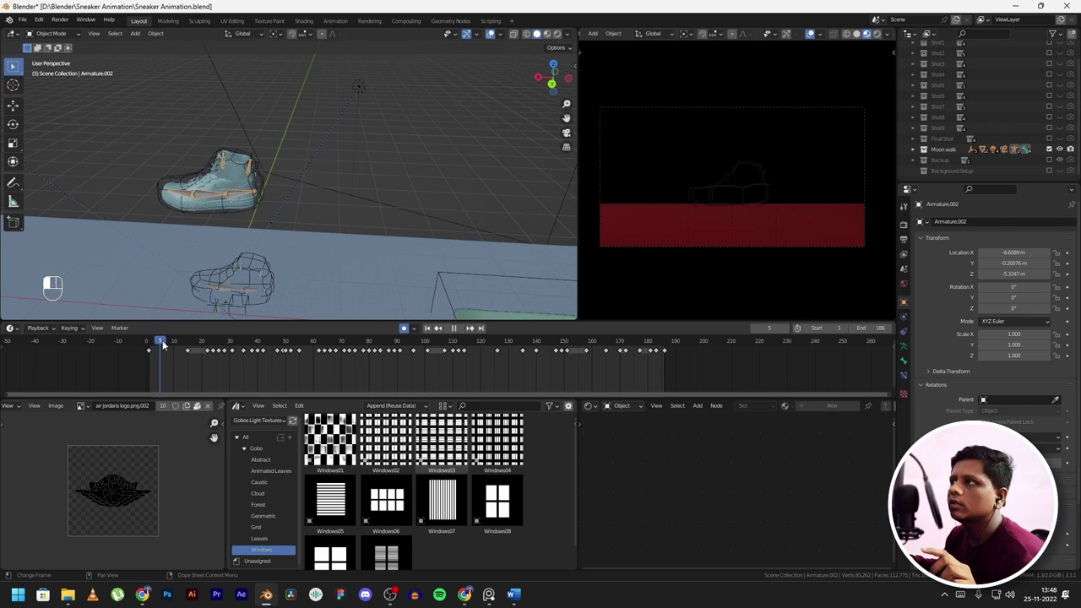
key("space")
middle_click_drag(321, 253, 375, 214)
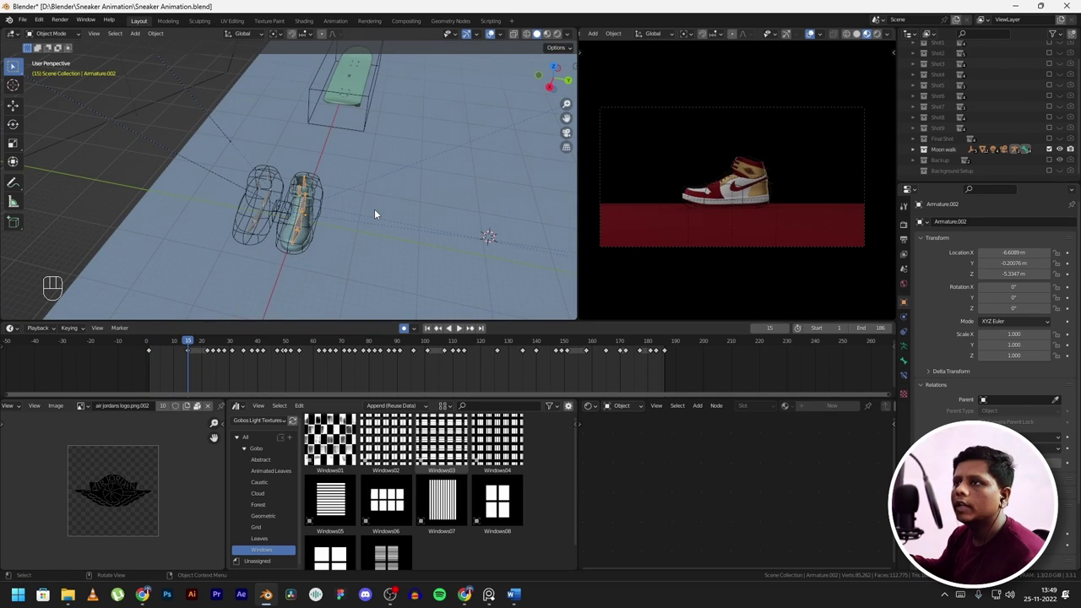
left_click(306, 241)
left_click(903, 318)
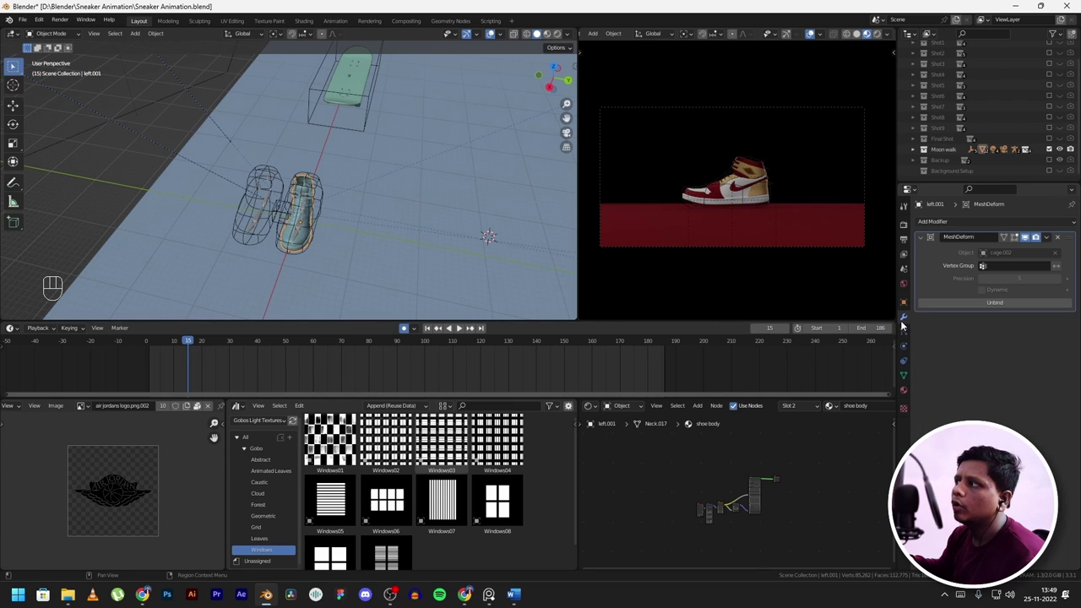
left_click(933, 221)
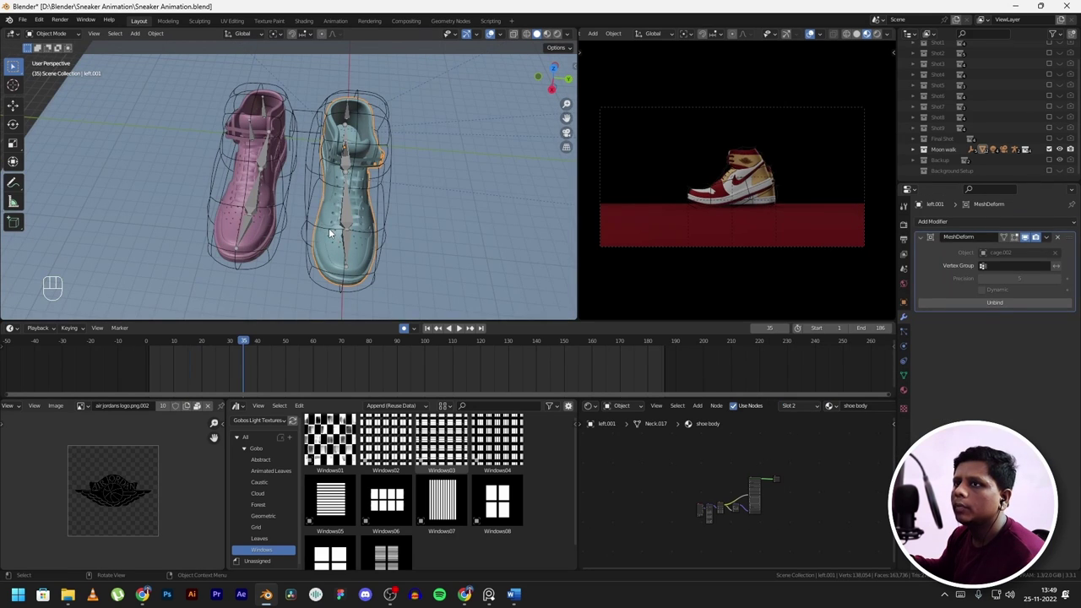
- Examine the Subdivision and Armature modifiers on the right shoe's cage and play the animation to frame 32
middle_click_drag(324, 226, 336, 101)
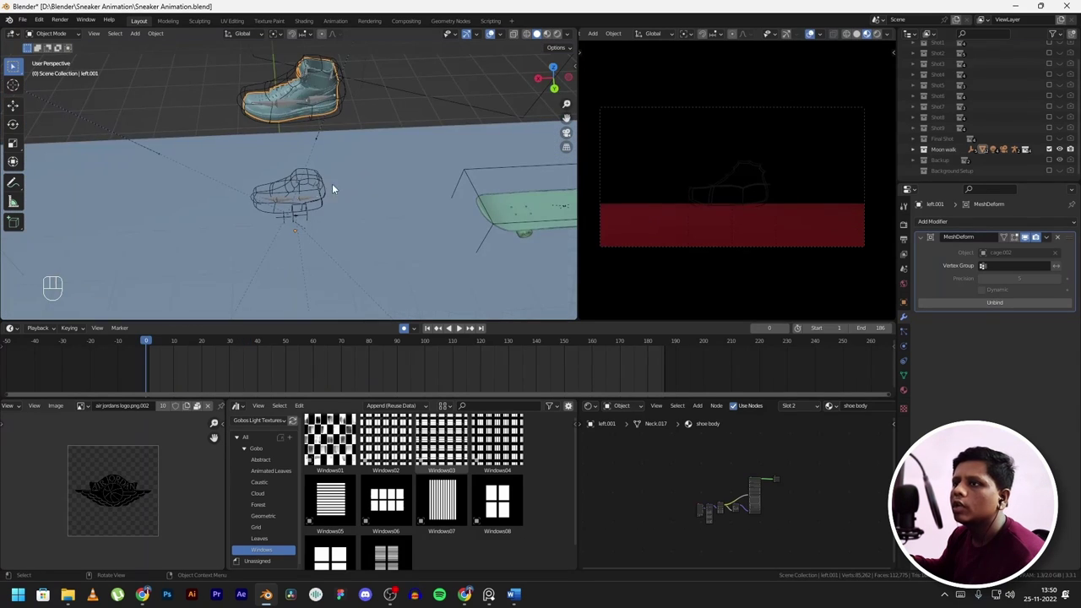
left_click(330, 179)
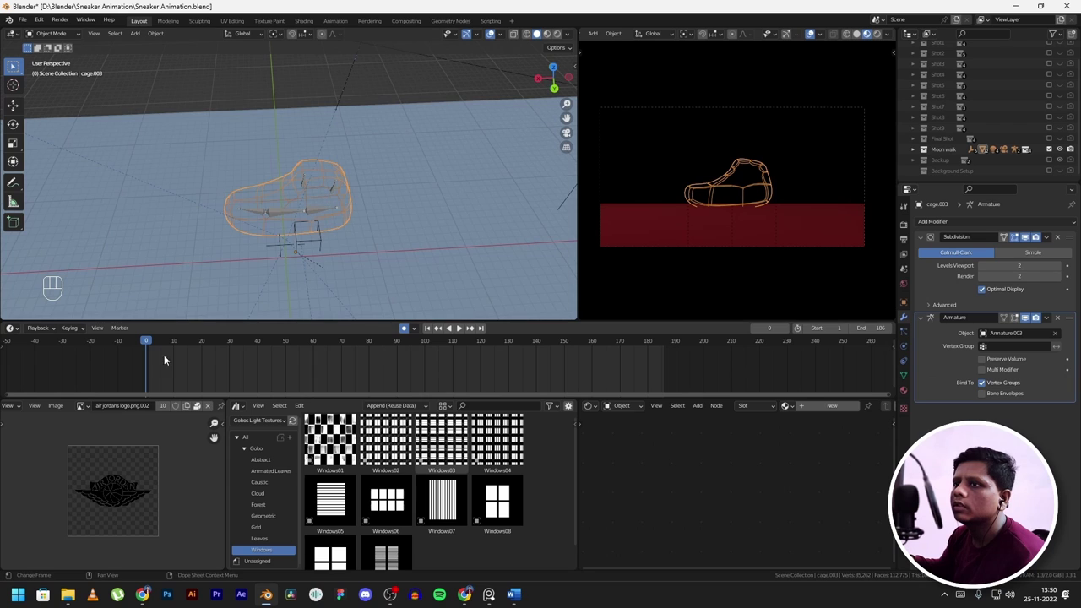
key("space")
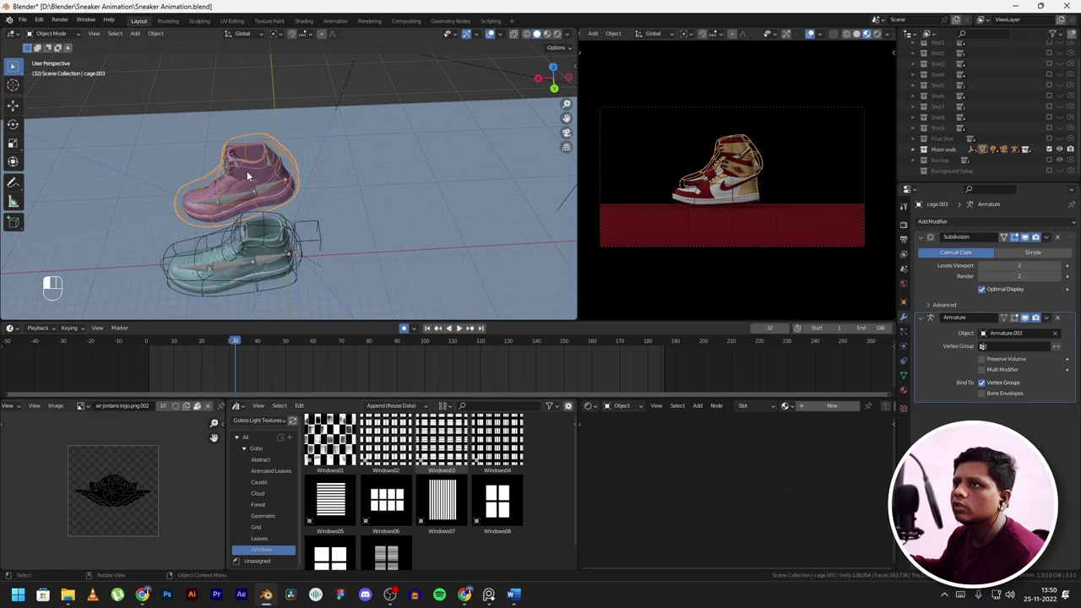
- Select the right shoe, go to frame 22, and show the shoe's object visibility settings
left_click(247, 171)
left_click(200, 342)
left_click_drag(200, 342, 201, 344)
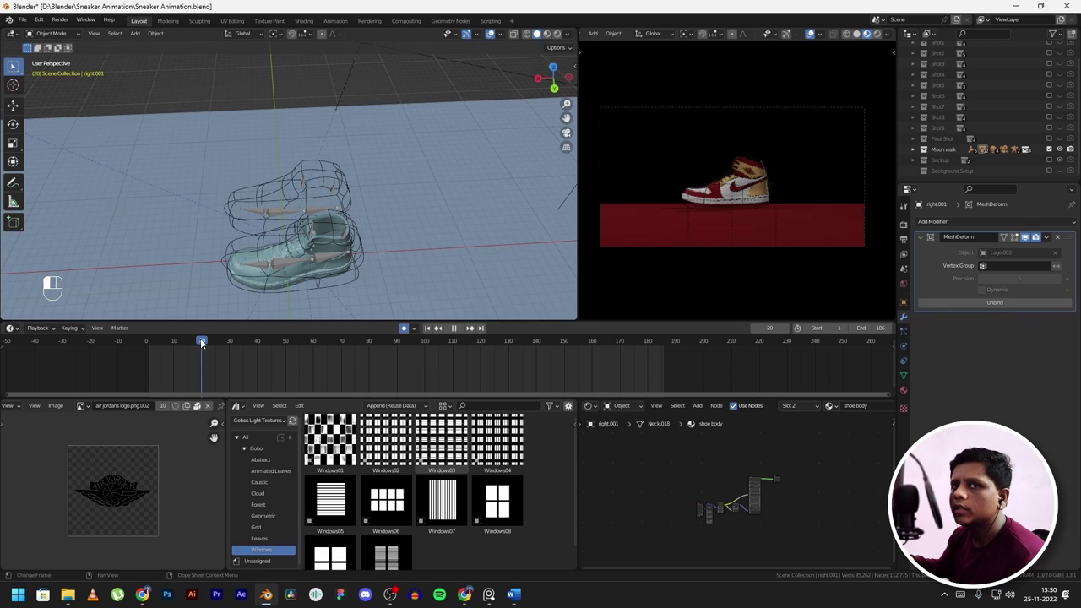
mouse_move(200, 338)
left_mouse_down()
mouse_move(152, 346)
mouse_move(207, 349)
left_mouse_up()
left_click(904, 302)
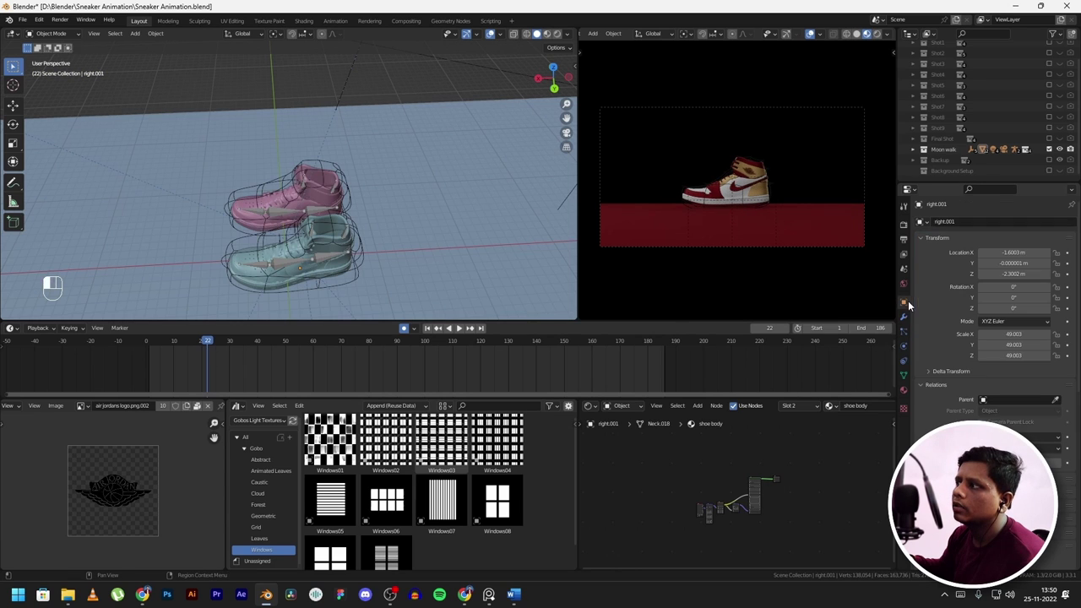
scroll(992, 372, "down", 5)
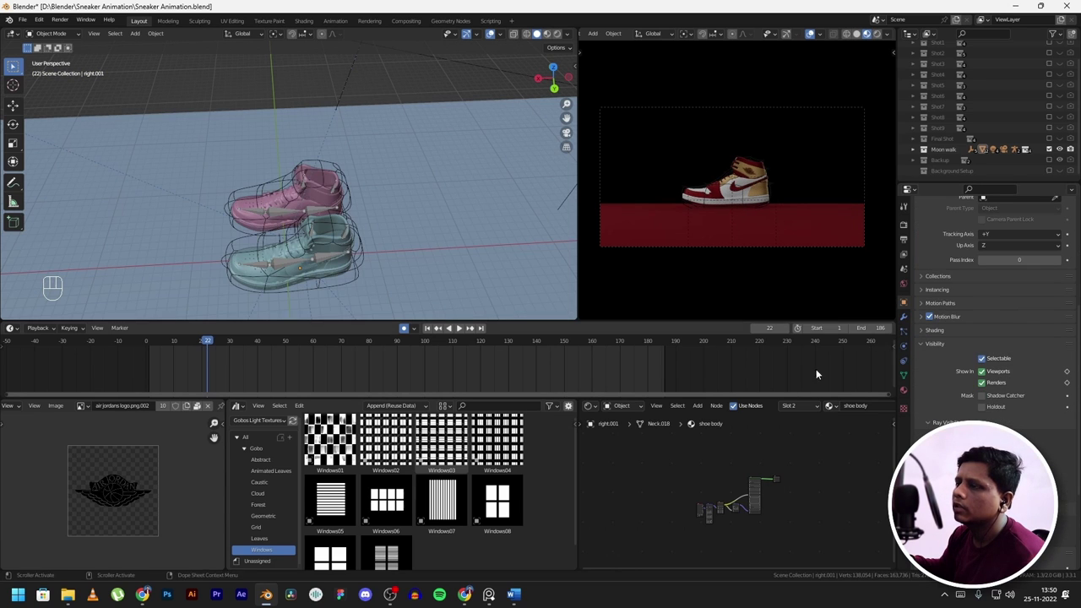
- Scrub between frames 13 and 33 to examine the right shoe's keyframed viewport and render visibility
key("space")
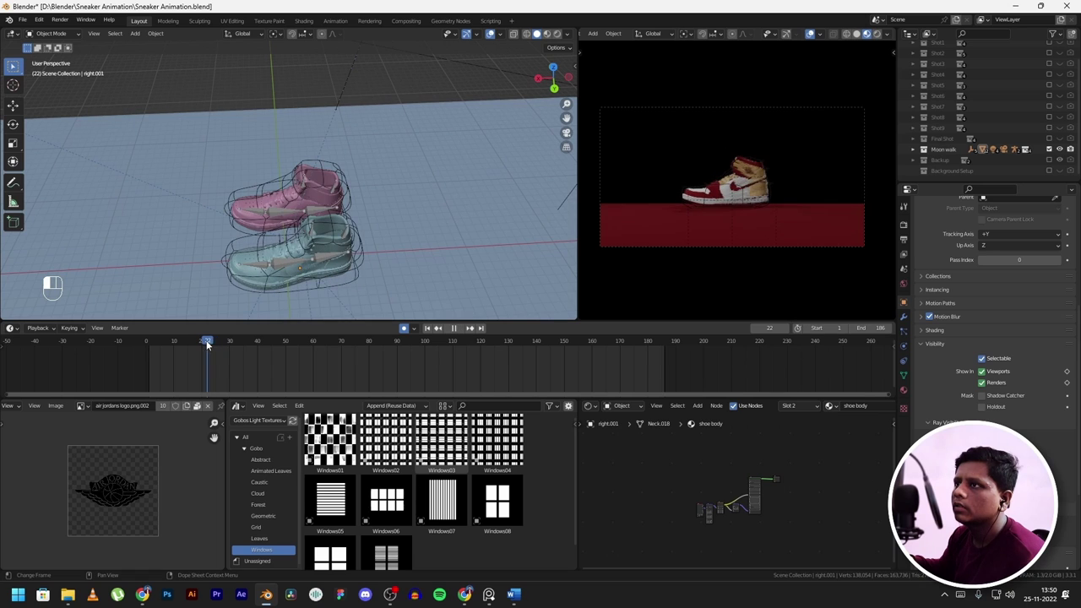
key("Escape")
scroll(781, 165, "up", 4)
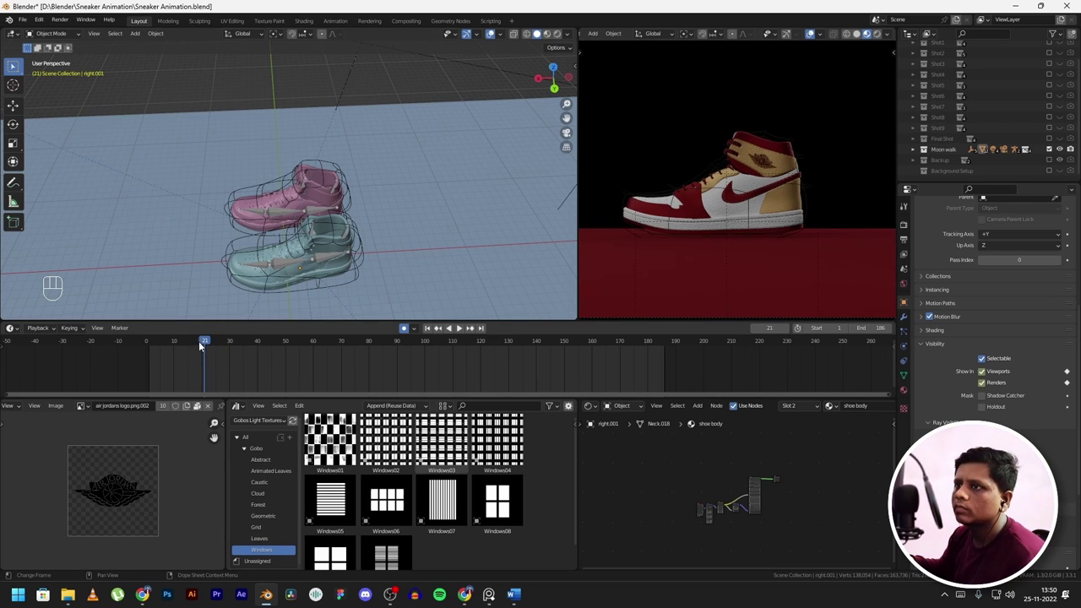
key("shift+ctrl+space")
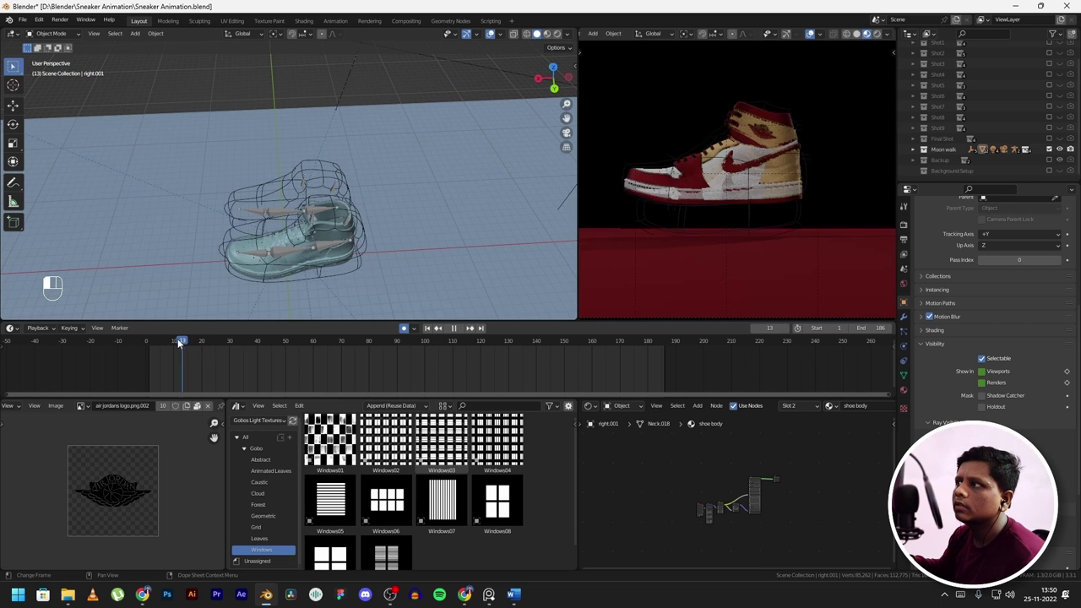
left_click_drag(193, 344, 239, 348)
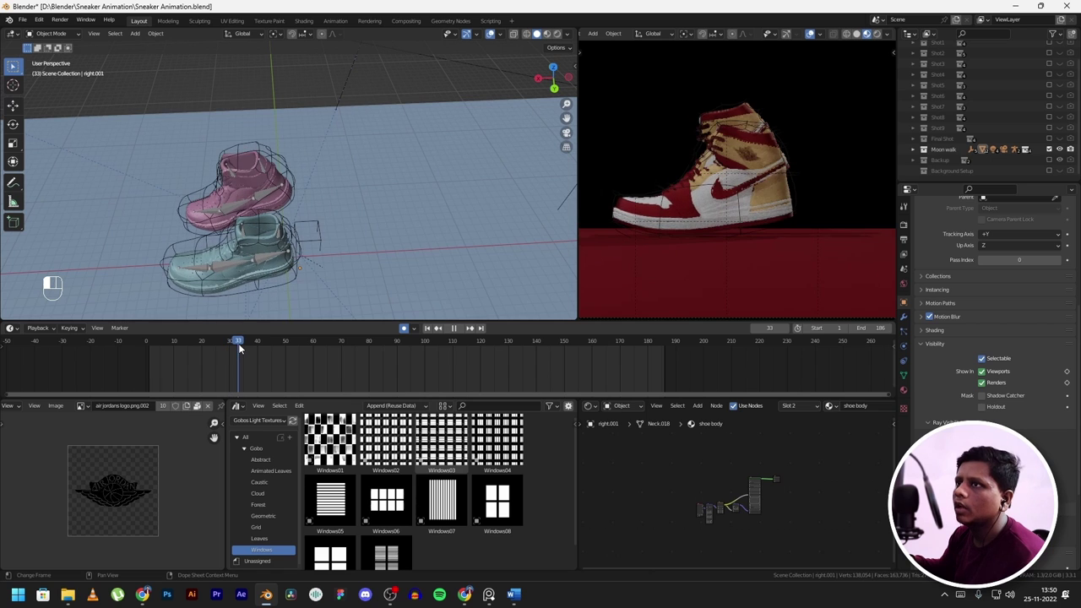
- Select the lights in front of the shoes one by one to review the Moon walk lighting setup
middle_click_drag(279, 220, 359, 185)
scroll(320, 205, "down", 4)
scroll(320, 235, "up", 2)
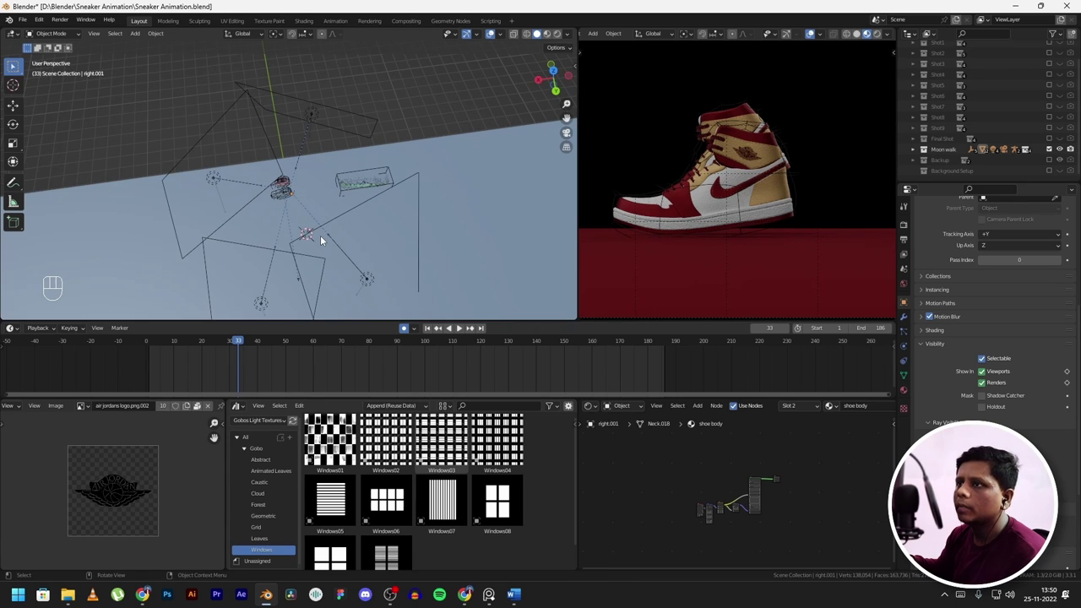
left_click(265, 301)
left_click(365, 278)
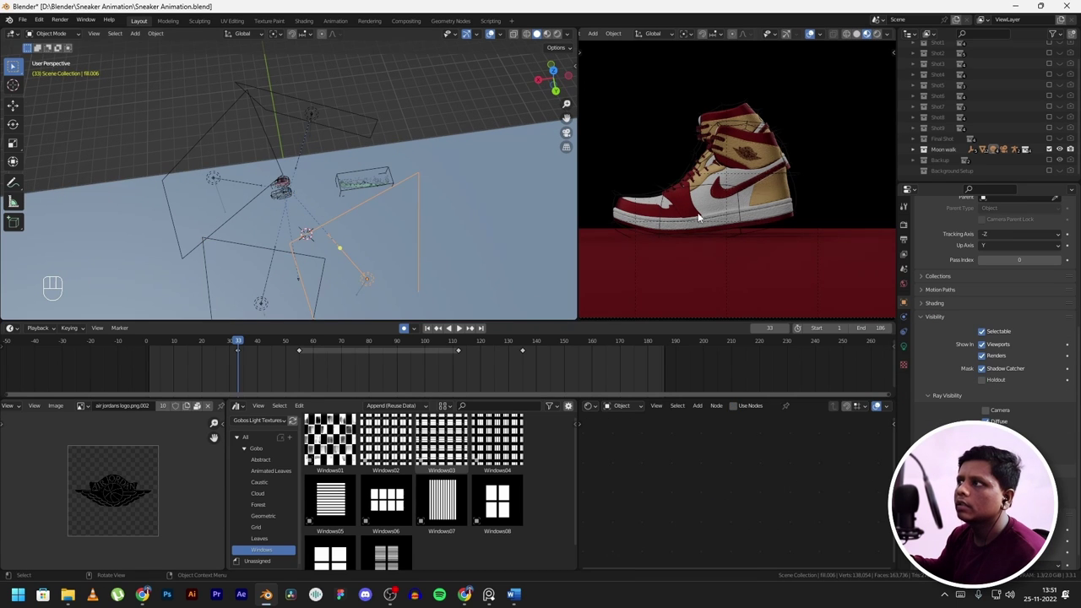
- Select the long floor slab with the red bg material and inspect it from several angles
scroll(699, 217, "down", 3)
middle_click_drag(288, 211, 345, 201)
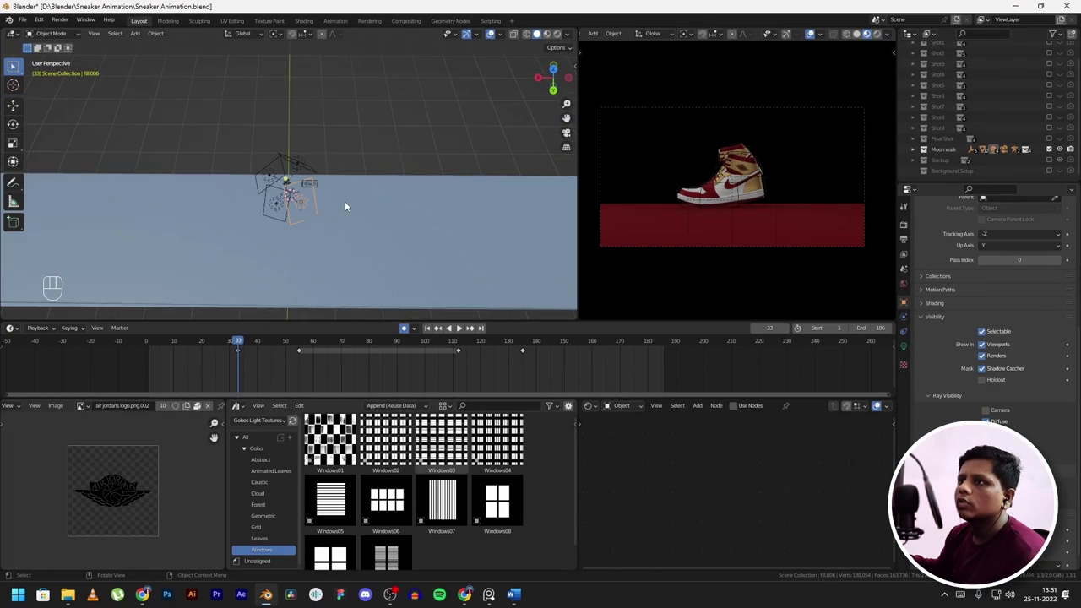
left_click(393, 235)
middle_click_drag(392, 235, 75, 162)
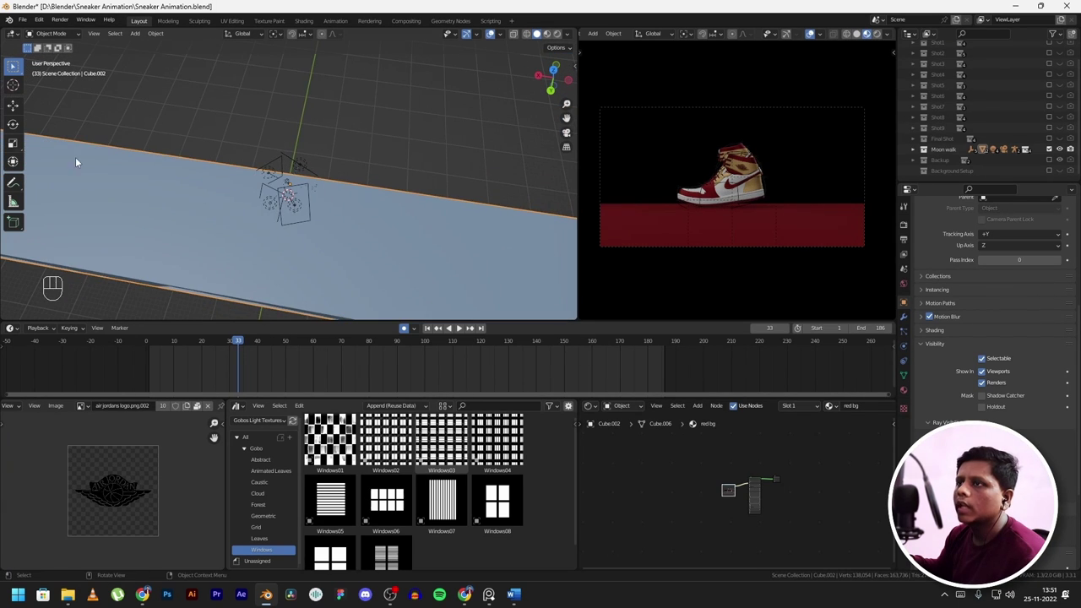
- Select the left shoe's armature at frame 15 and switch it to Pose Mode
middle_click_drag(452, 242, 390, 211)
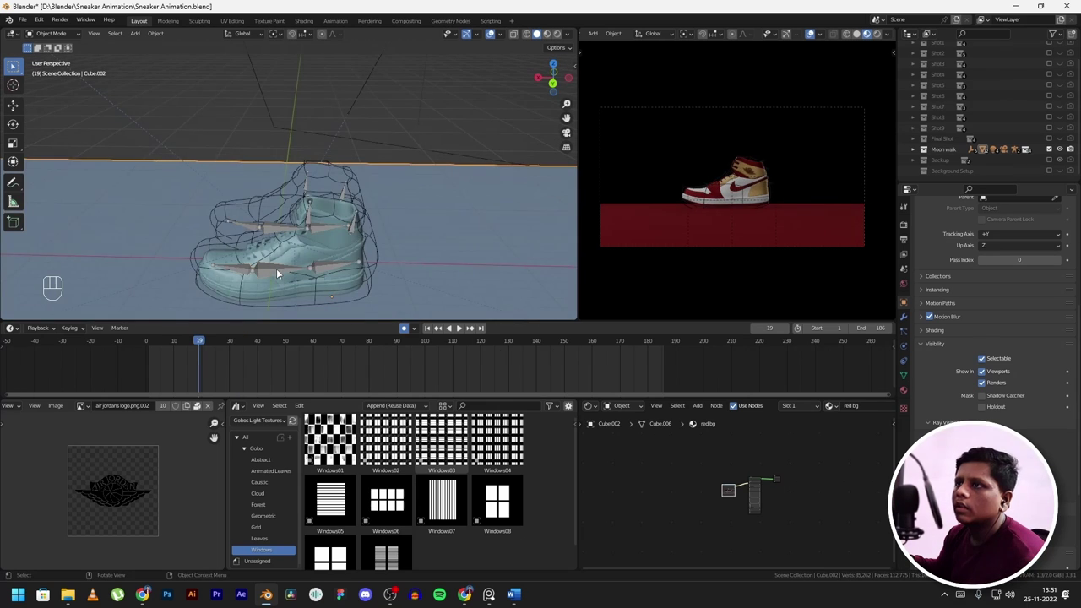
left_click(276, 268)
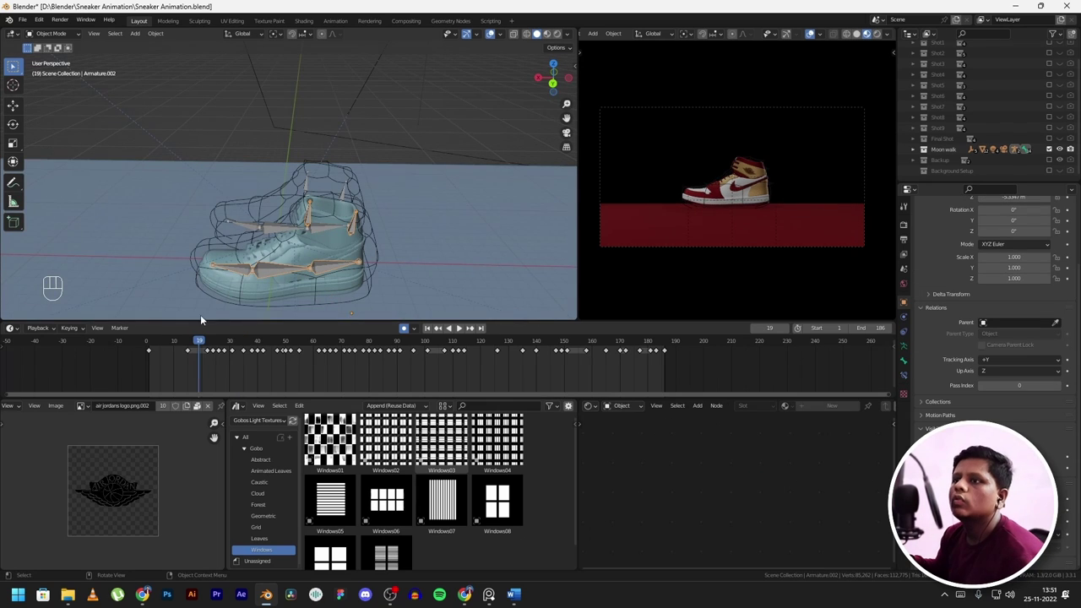
left_click_drag(203, 341, 188, 340)
left_click(357, 206)
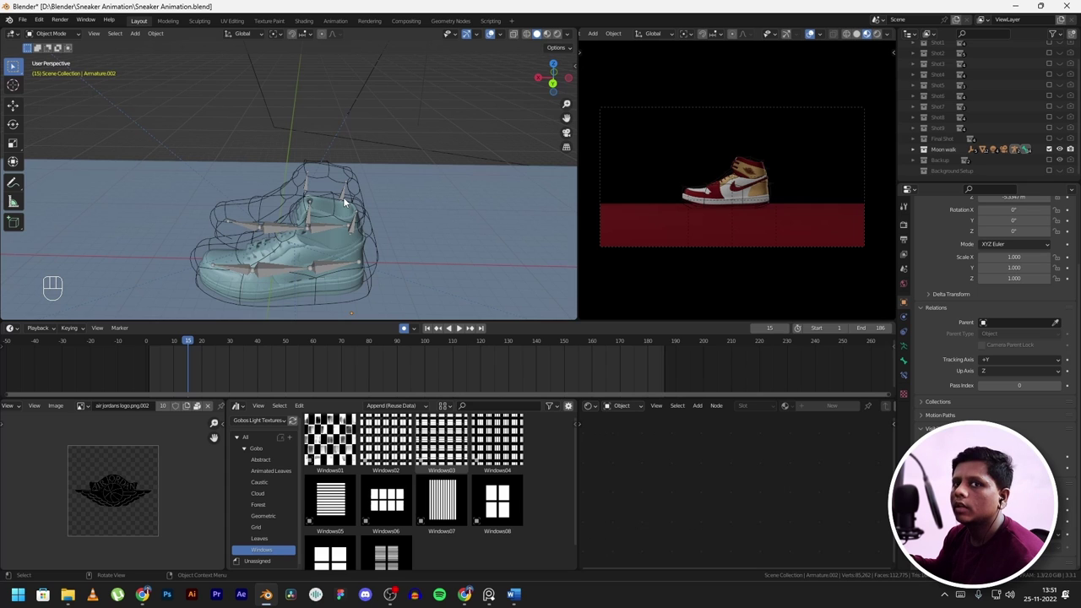
left_click(332, 251)
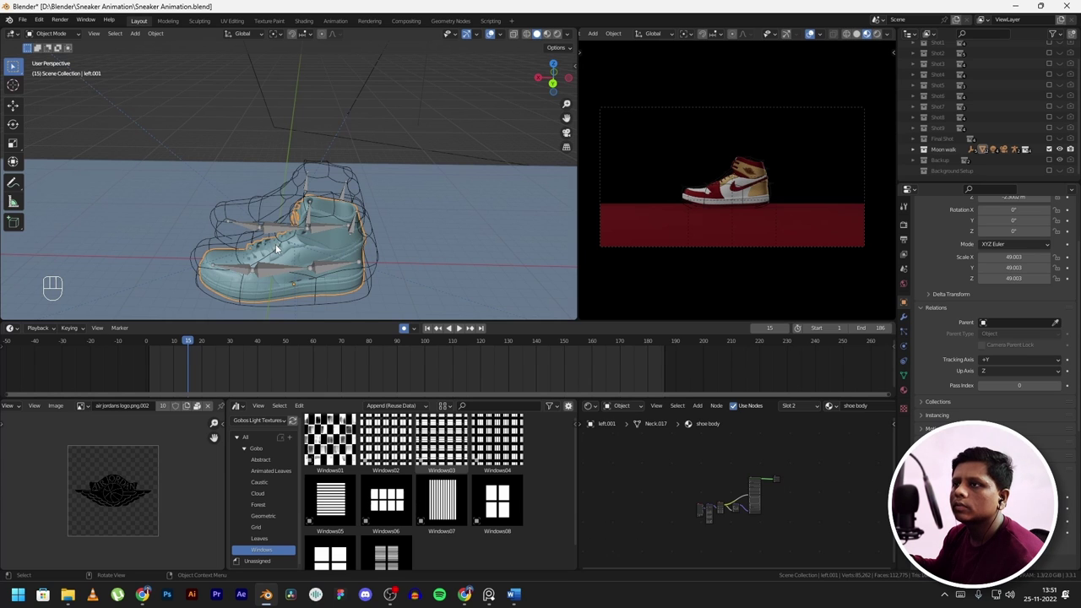
left_click(292, 276)
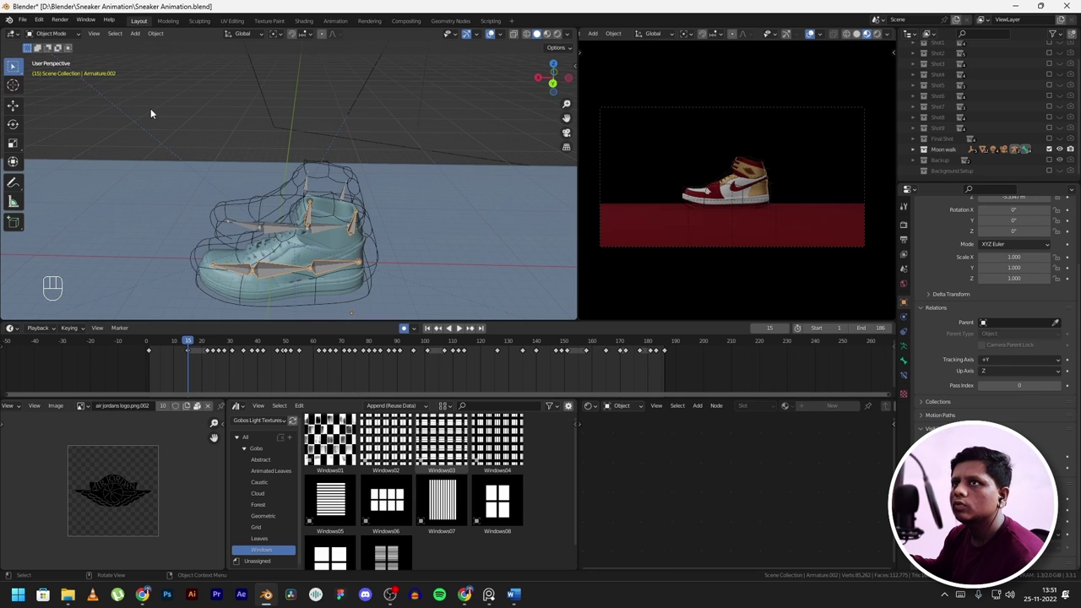
left_click(63, 34)
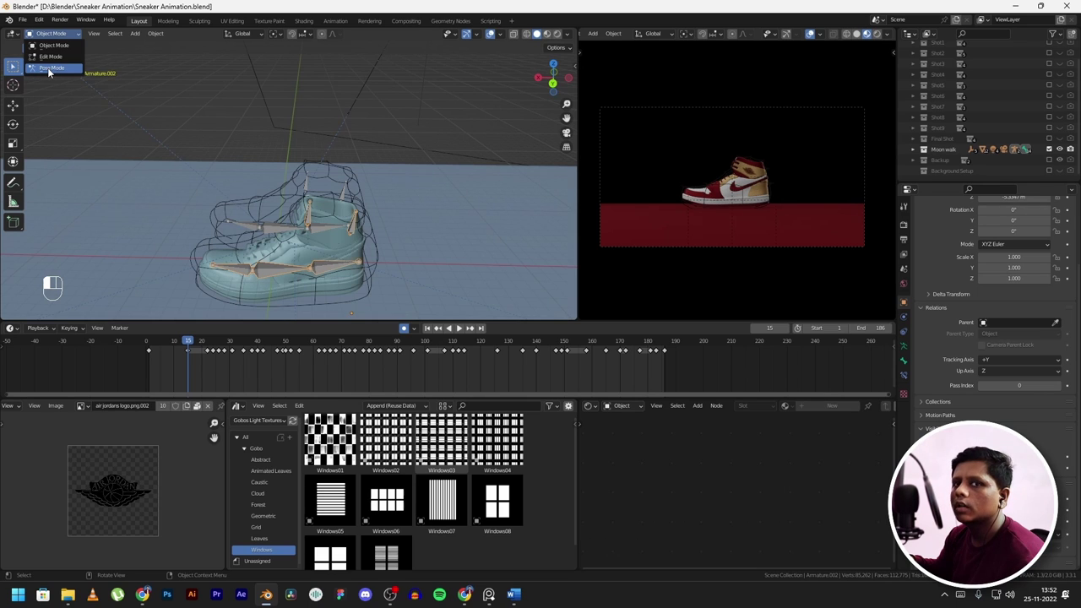
left_click(49, 69)
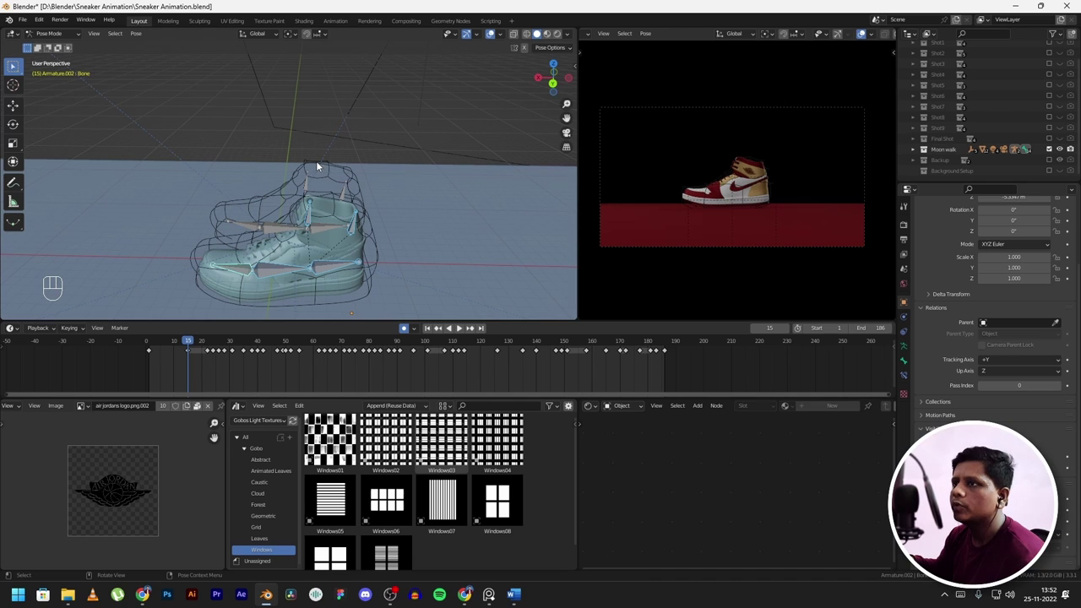
- Rotate the left shoe's middle sole bone to raise the heel and insert a Rotation keyframe at frame 15
left_click(271, 274)
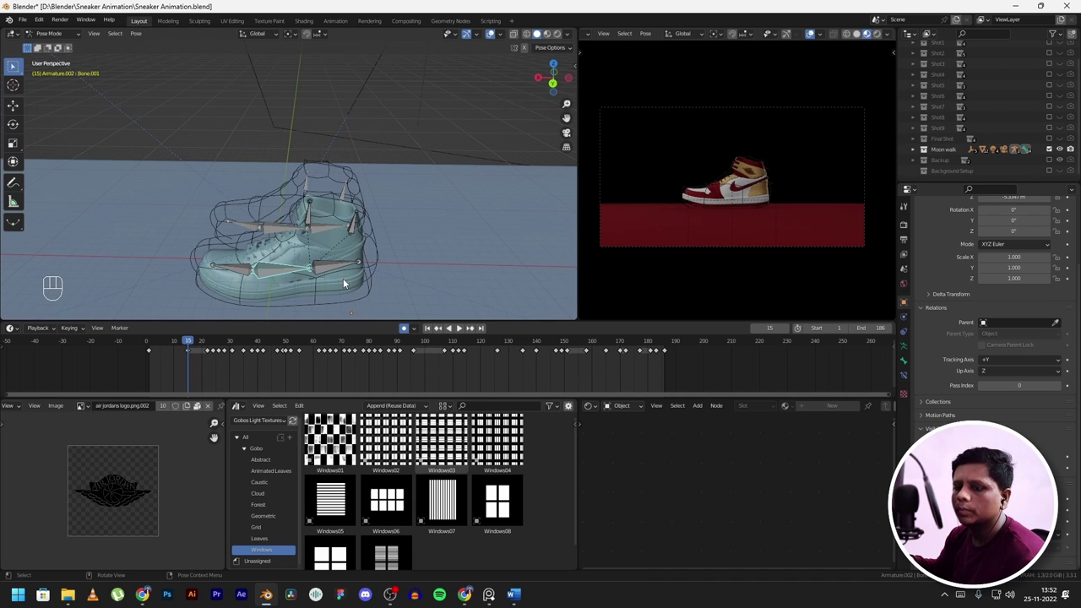
key("r")
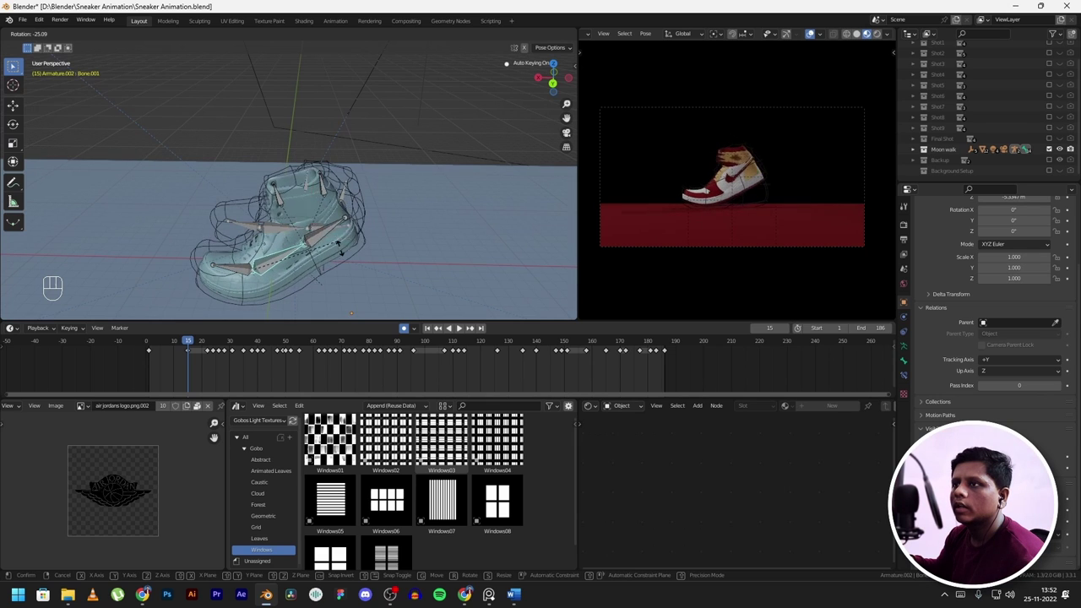
left_click(332, 238)
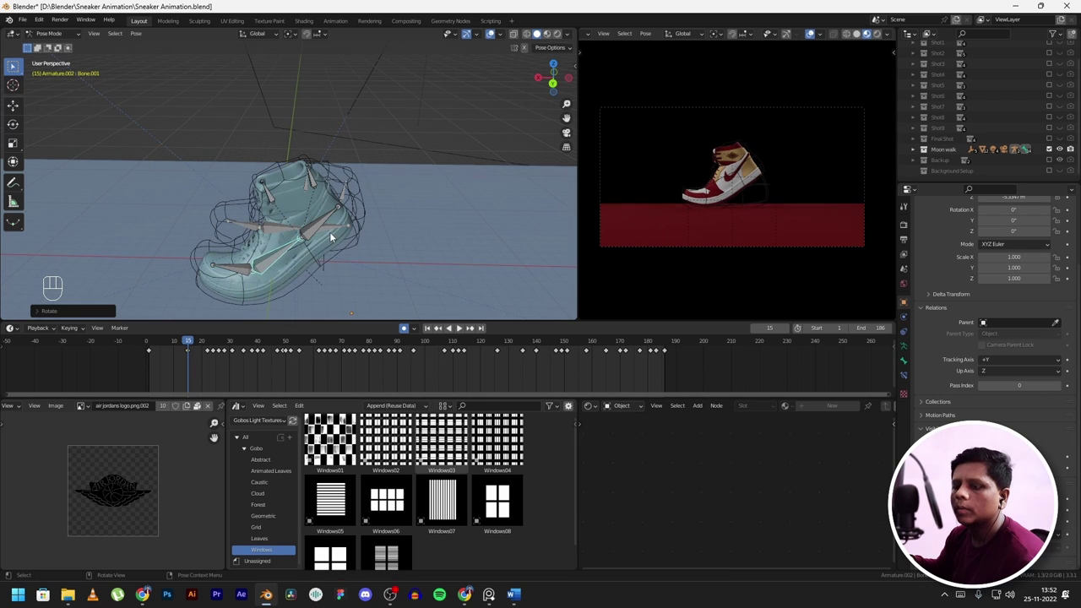
key("i")
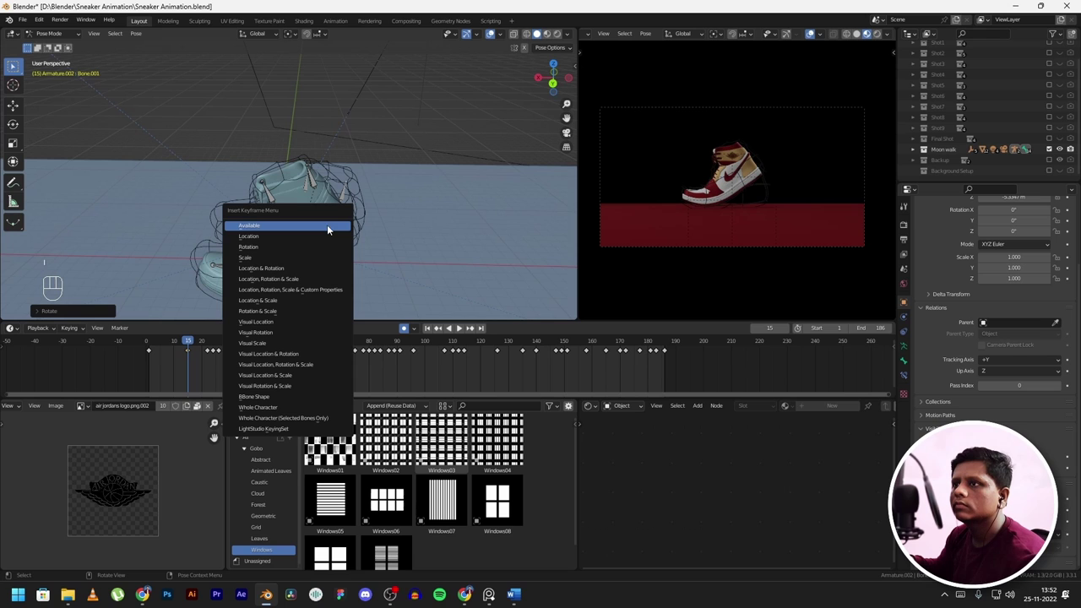
left_click(242, 249)
- Play the posed shoe animation and stop at frame 42 to check the walking movement
key("space")
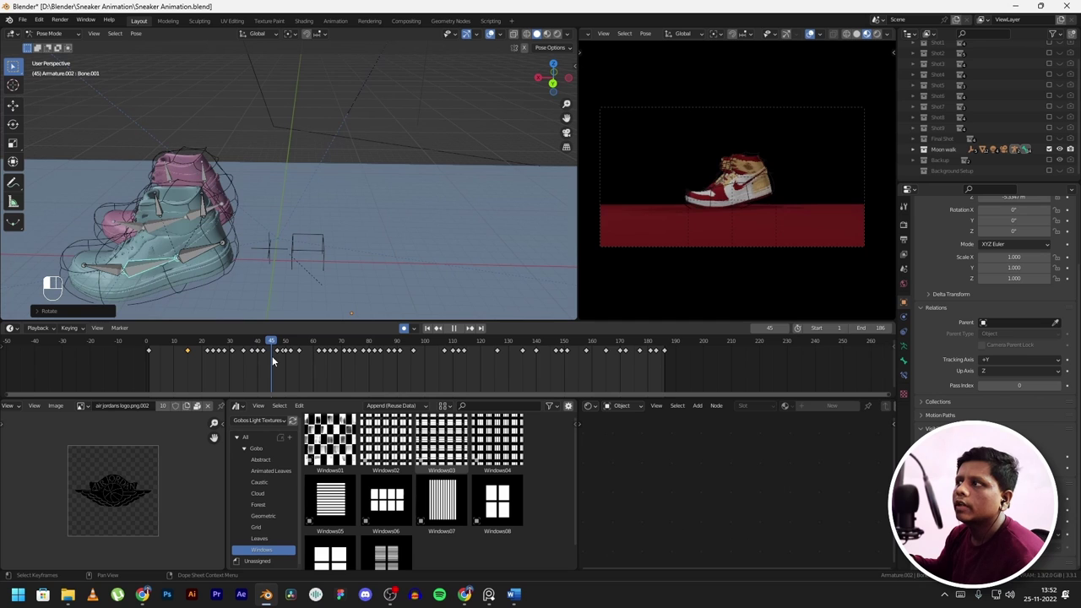
key("space")
left_click(263, 356)
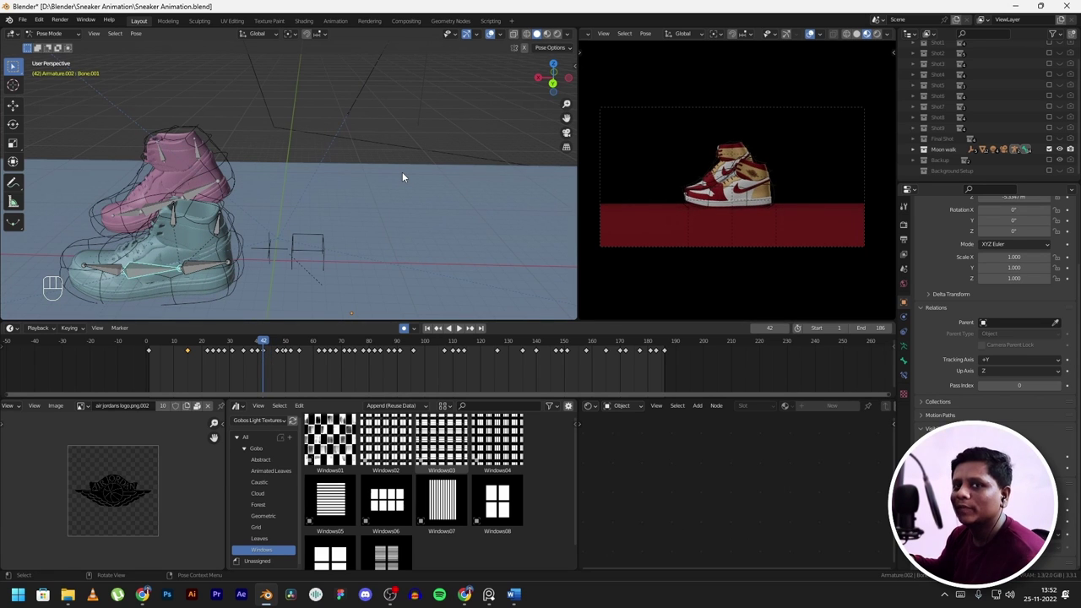
- Scrub the timeline between frames 42 and 50 to examine how the skateboard arrives at the walking shoes
scroll(402, 171, "down", 1)
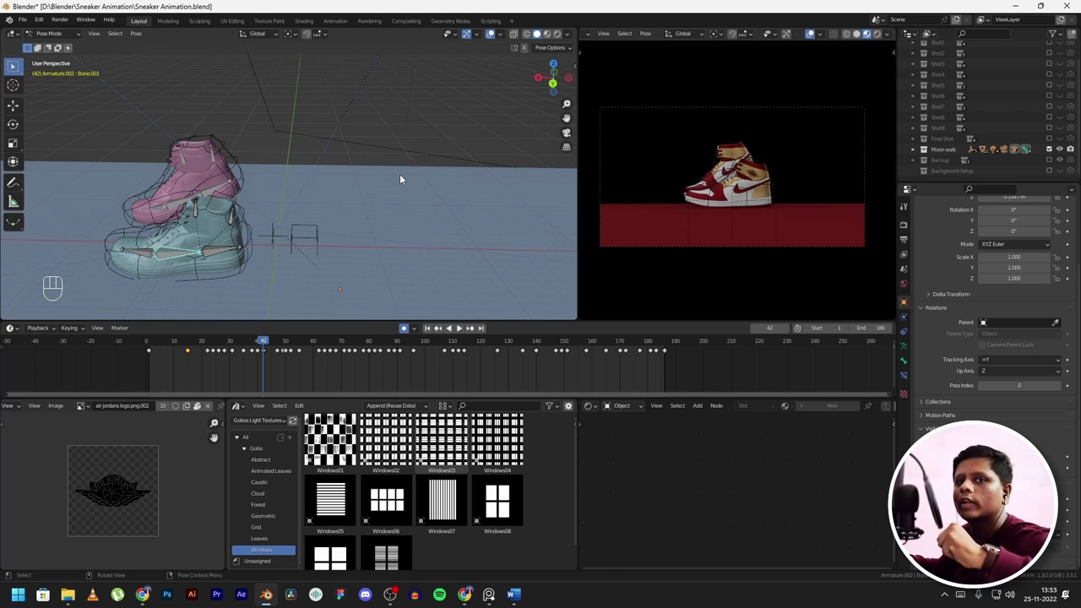
middle_click_drag(400, 177, 387, 190)
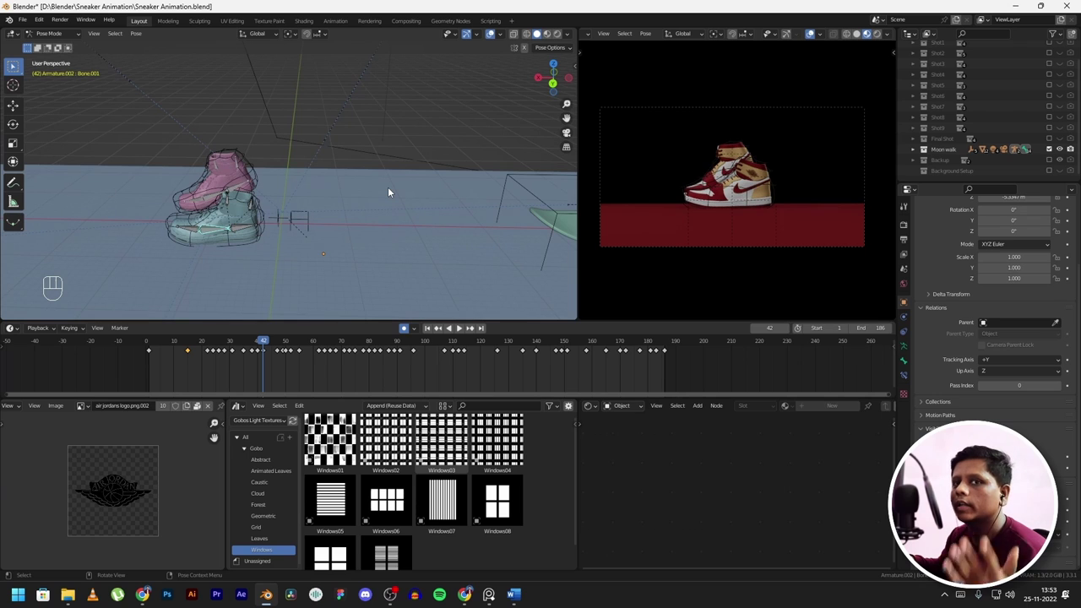
key("space")
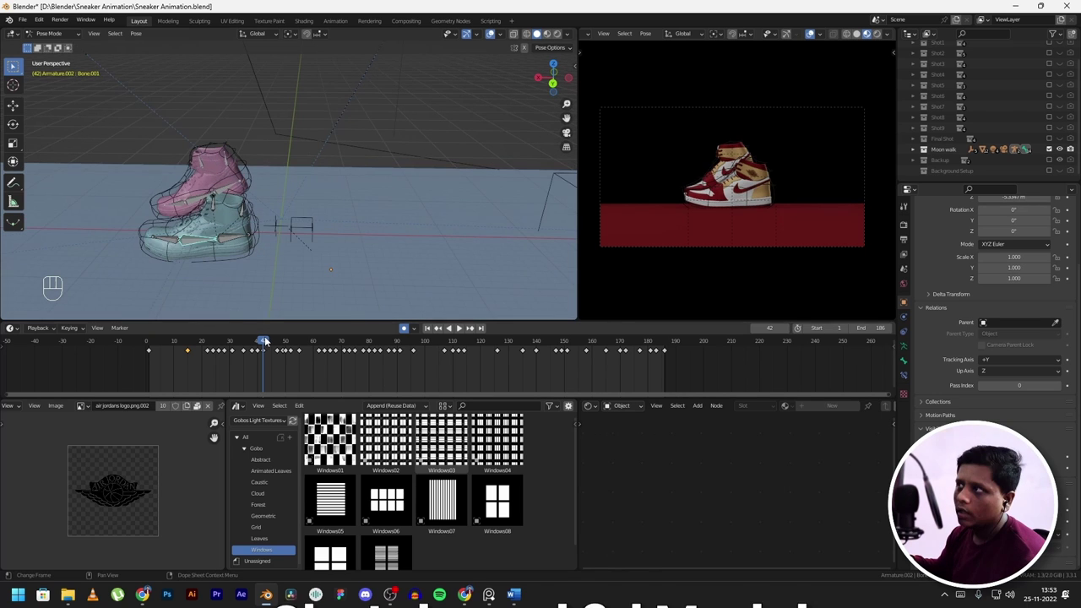
key("space")
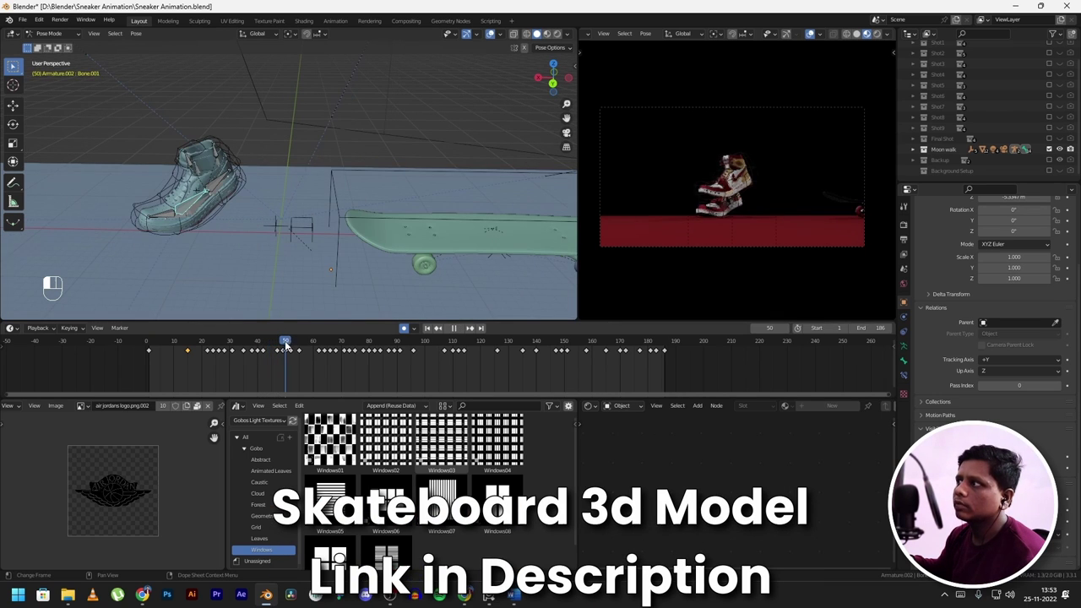
left_click_drag(286, 345, 277, 344)
middle_click_drag(354, 227, 366, 207)
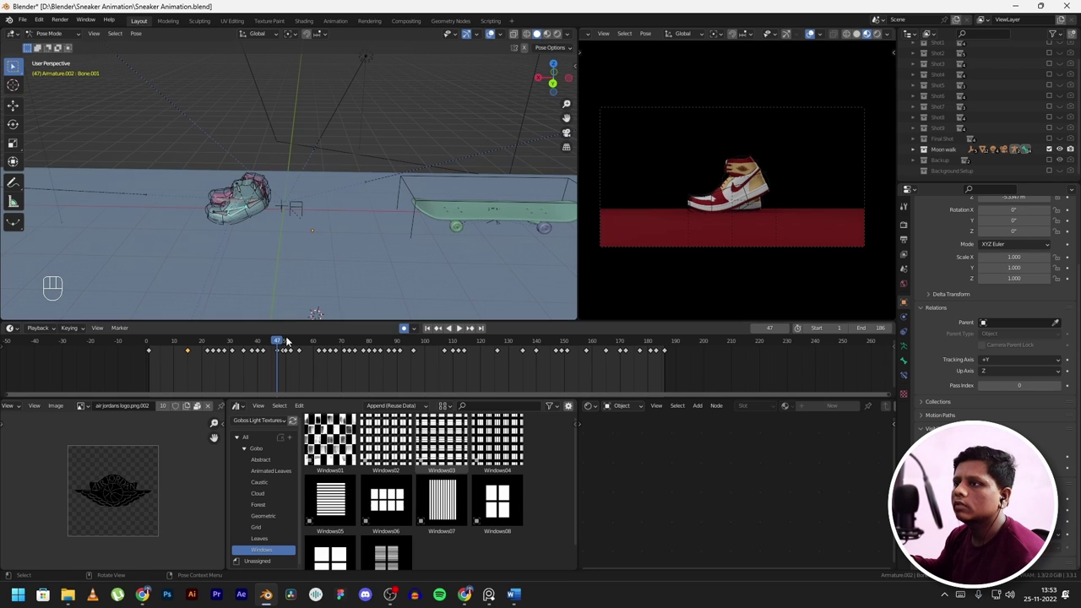
key("space")
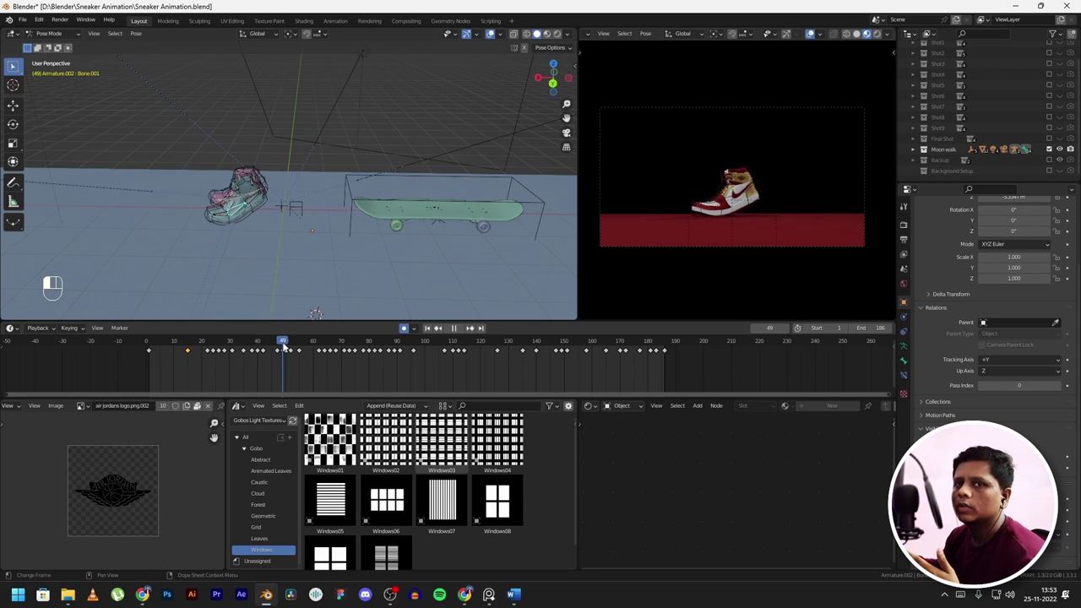
mouse_move(288, 344)
left_mouse_down()
mouse_move(299, 354)
mouse_move(272, 354)
left_mouse_up()
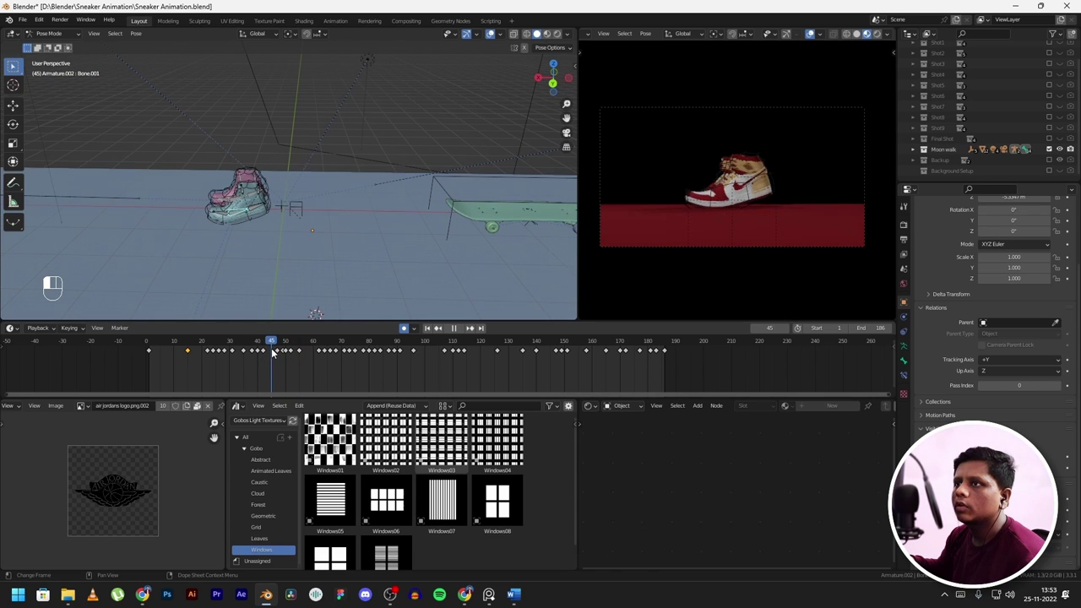
- Inspect the lights and shoes around frame 45, and advance to frame 51 to check the shoes' jump toward the skateboard
scroll(653, 184, "down", 2)
scroll(408, 204, "down", 3)
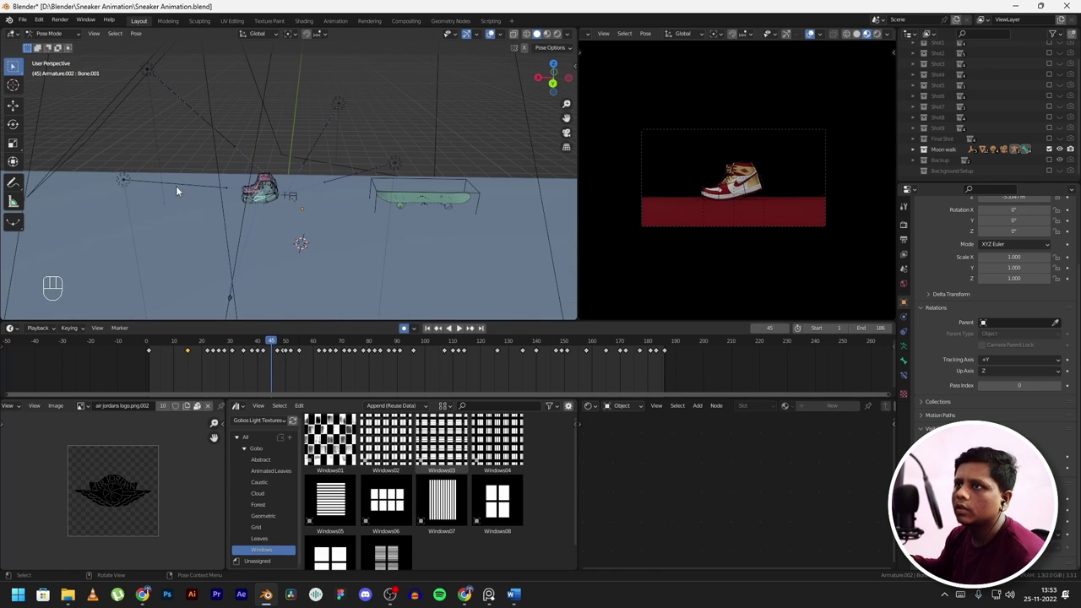
scroll(265, 201, "up", 3)
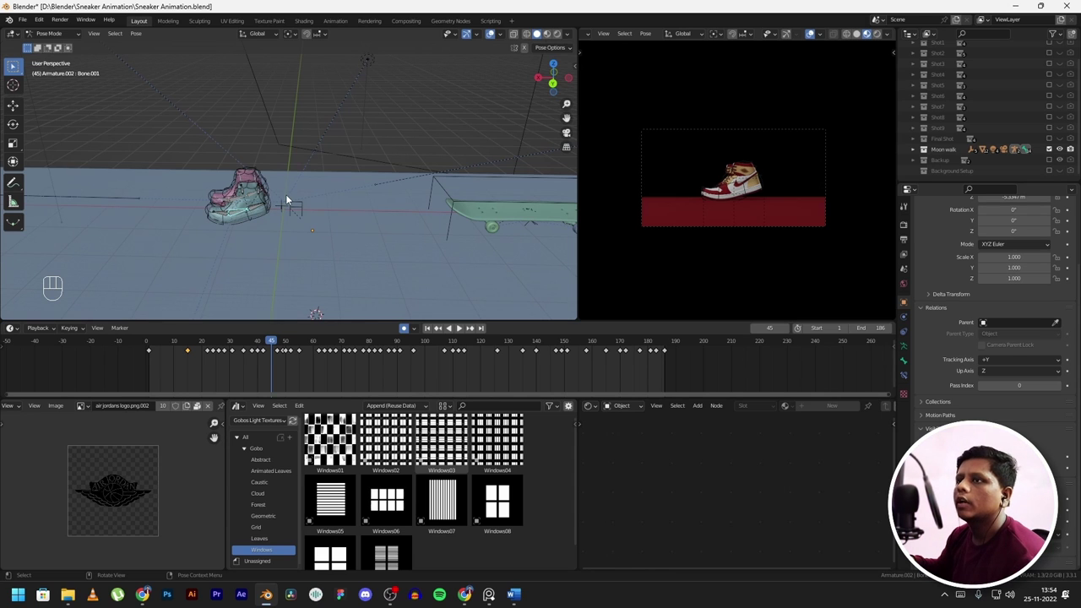
scroll(279, 194, "up", 3)
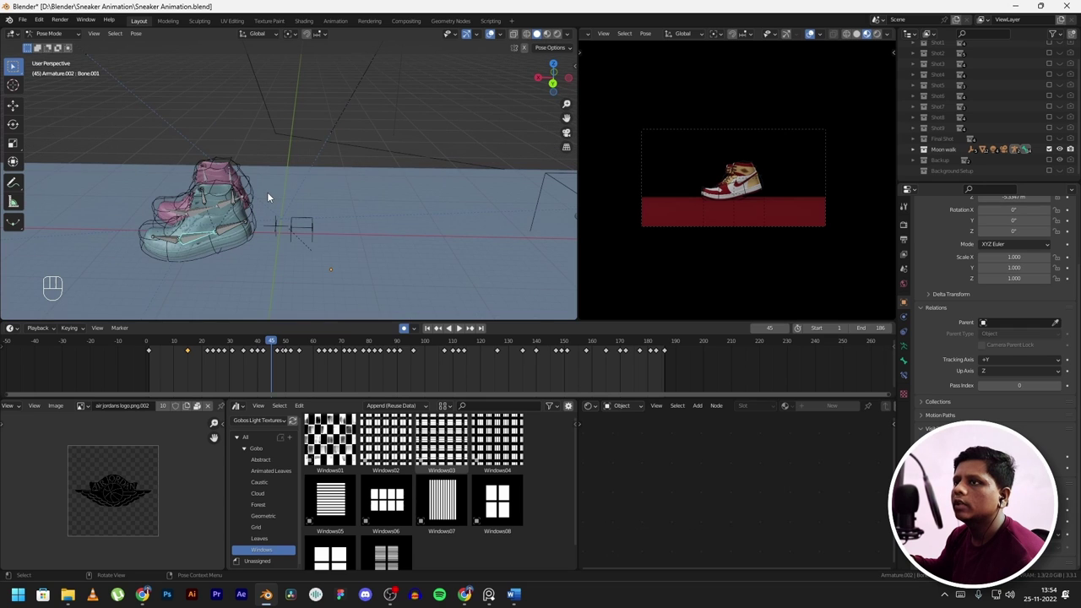
scroll(268, 194, "down", 3)
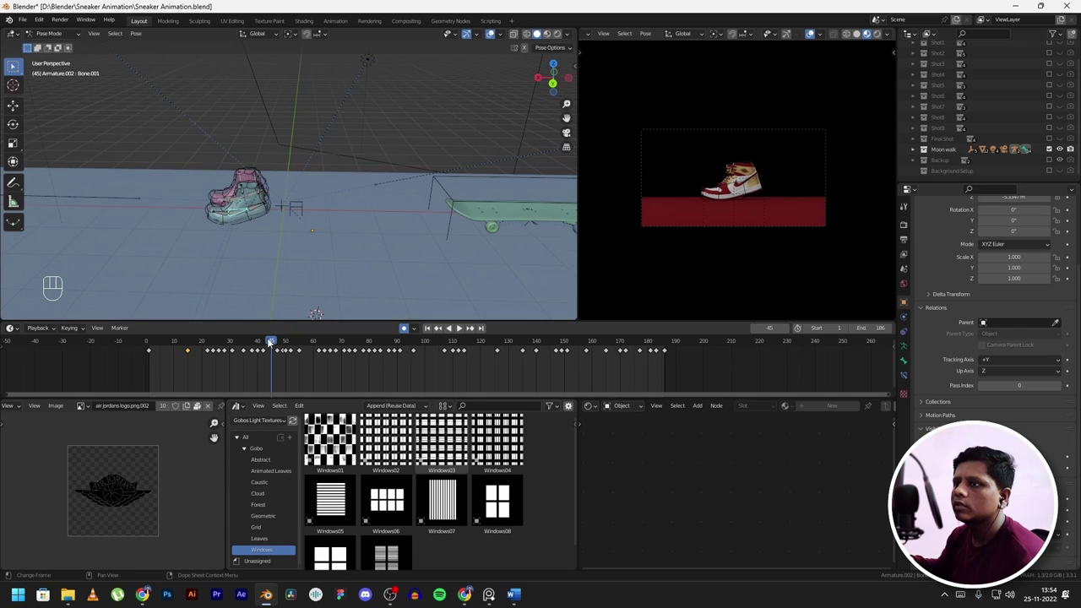
key("space")
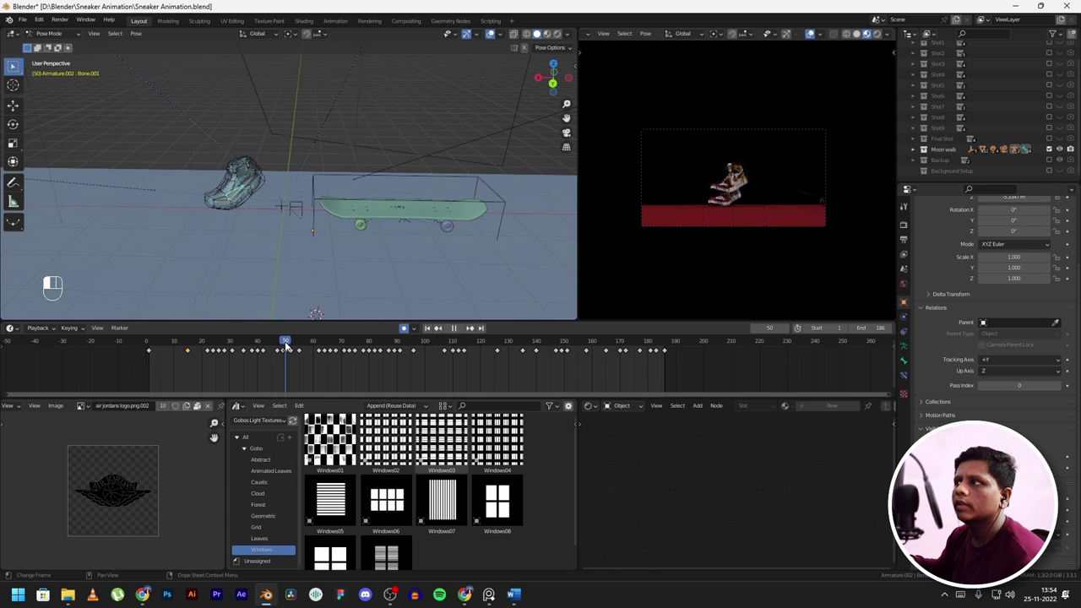
key("space")
scroll(203, 182, "up", 3)
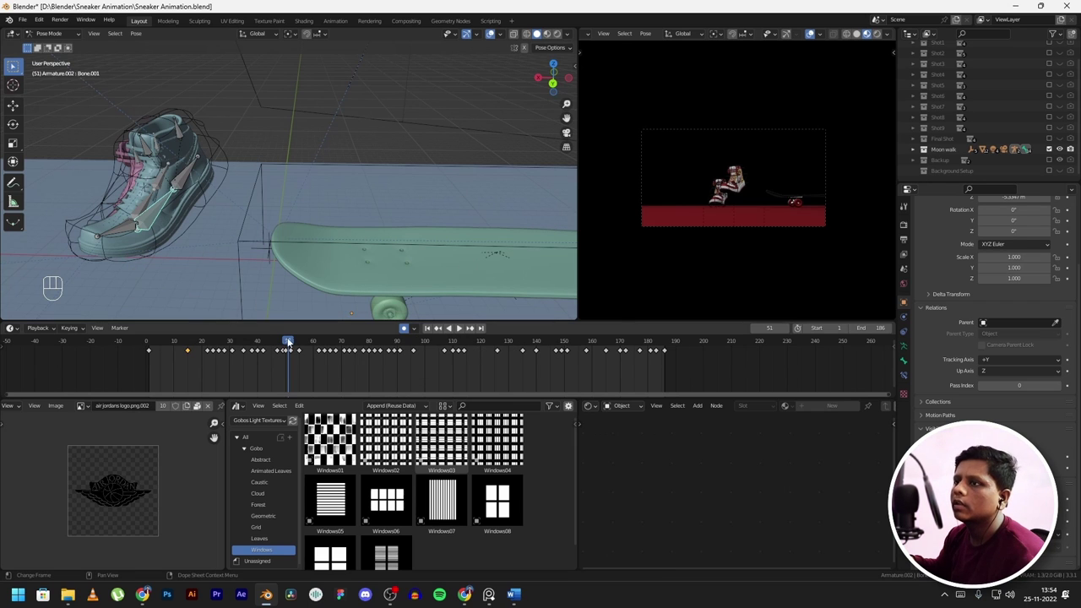
- Advance through frames 61 and 67, orbiting around the shoes and skateboard to examine their poses during the trick's take-off
key("space")
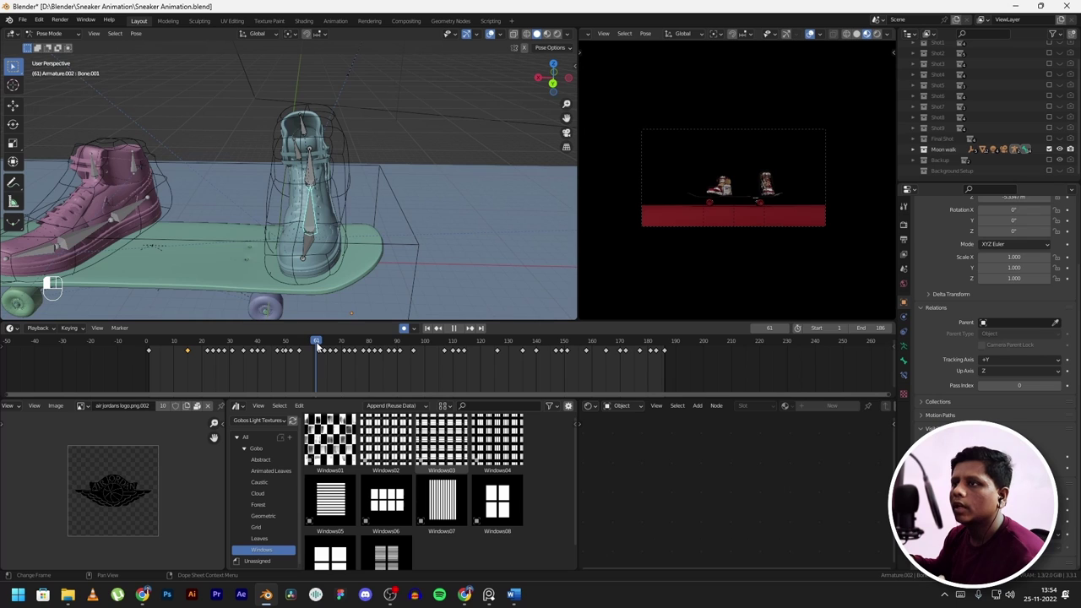
key("space")
middle_click_drag(313, 287, 309, 241)
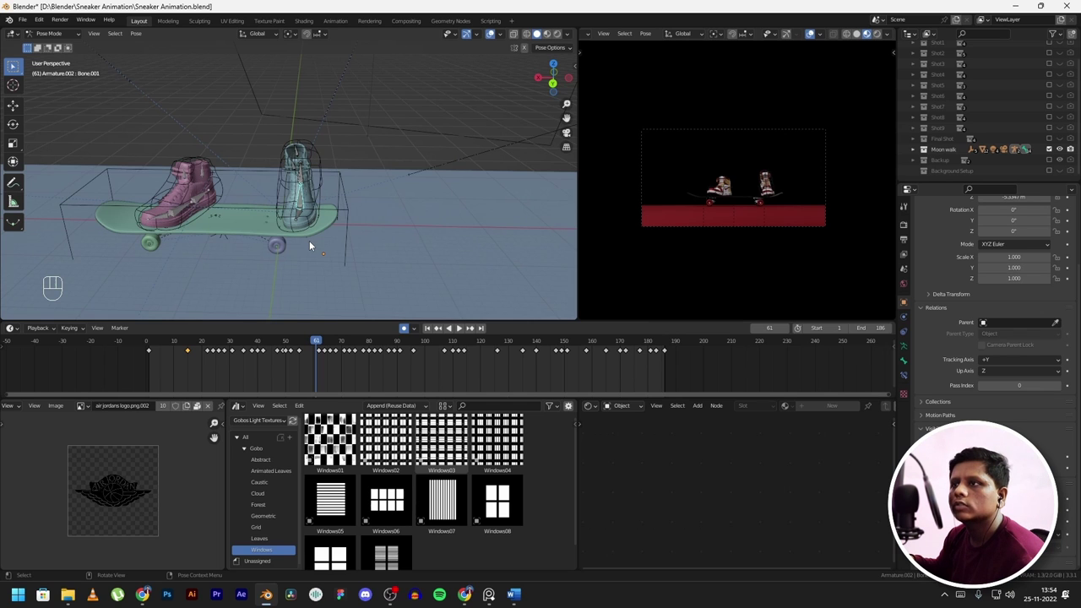
mouse_move(338, 256)
middle_mouse_down()
mouse_move(352, 217)
mouse_move(377, 251)
mouse_move(335, 198)
mouse_move(313, 236)
mouse_move(279, 228)
mouse_move(390, 218)
mouse_move(321, 258)
middle_mouse_up()
key("space")
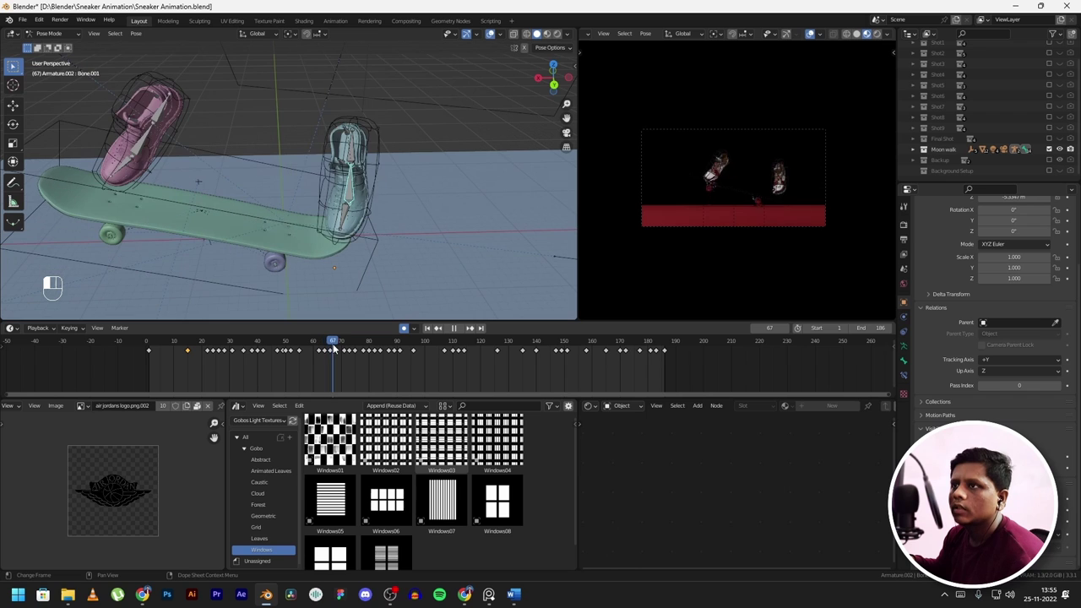
key("space")
middle_click_drag(319, 243, 314, 221)
middle_click_drag(356, 261, 306, 287)
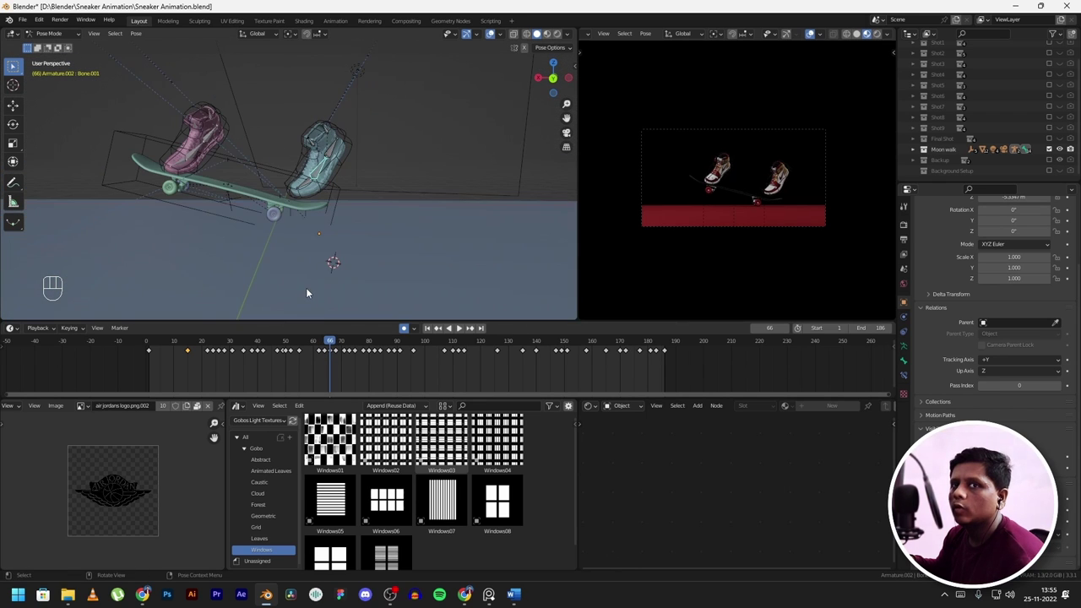
- Scrub from frame 70 to frame 90 to review the skateboard flip and landing, and return to frame 57
left_click(340, 333)
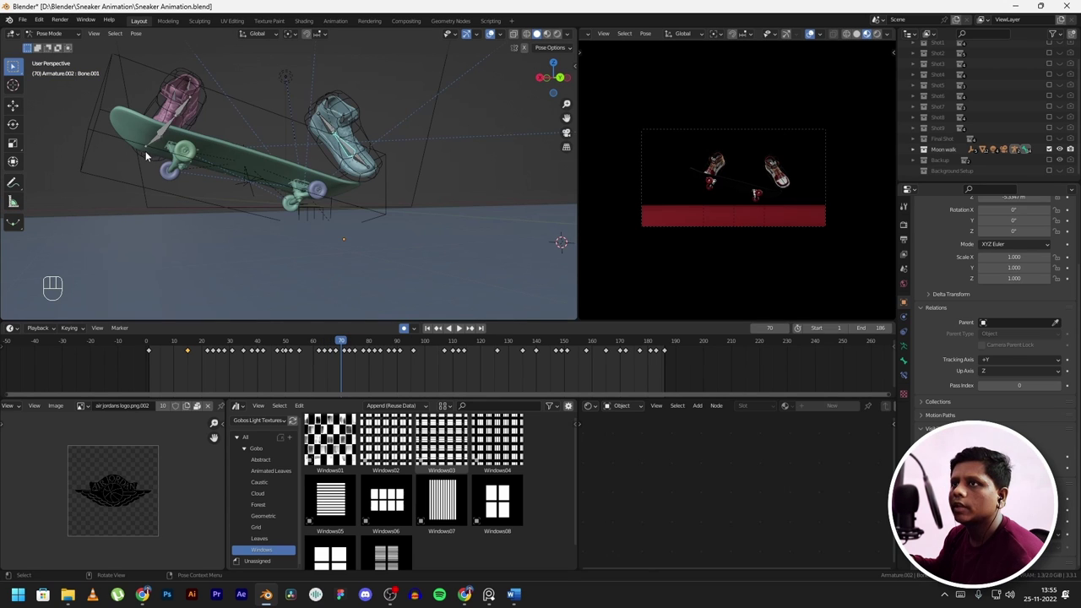
left_click_drag(342, 343, 399, 362)
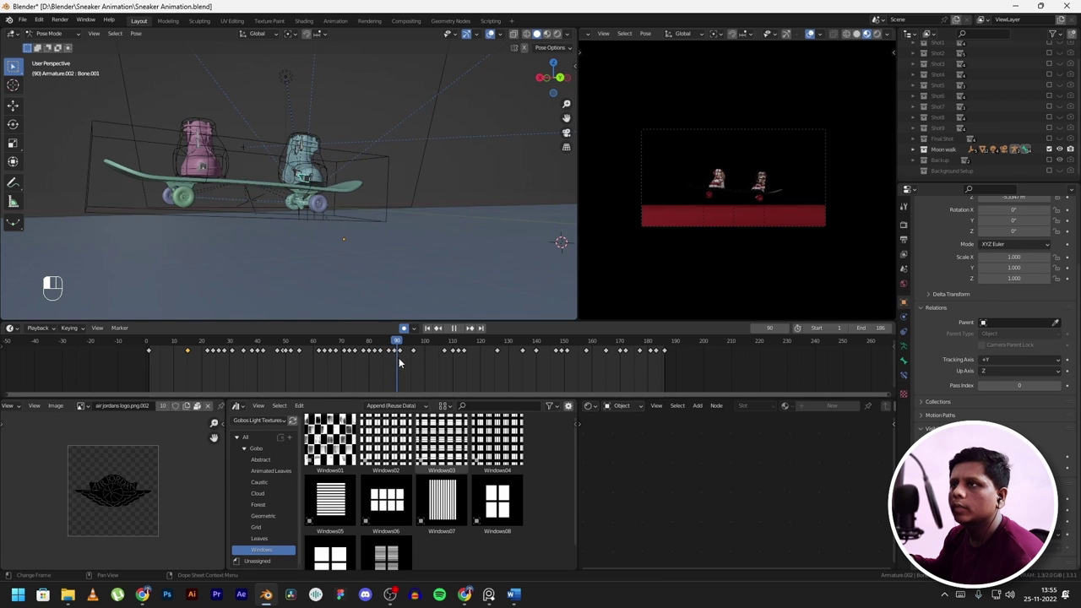
key("Escape")
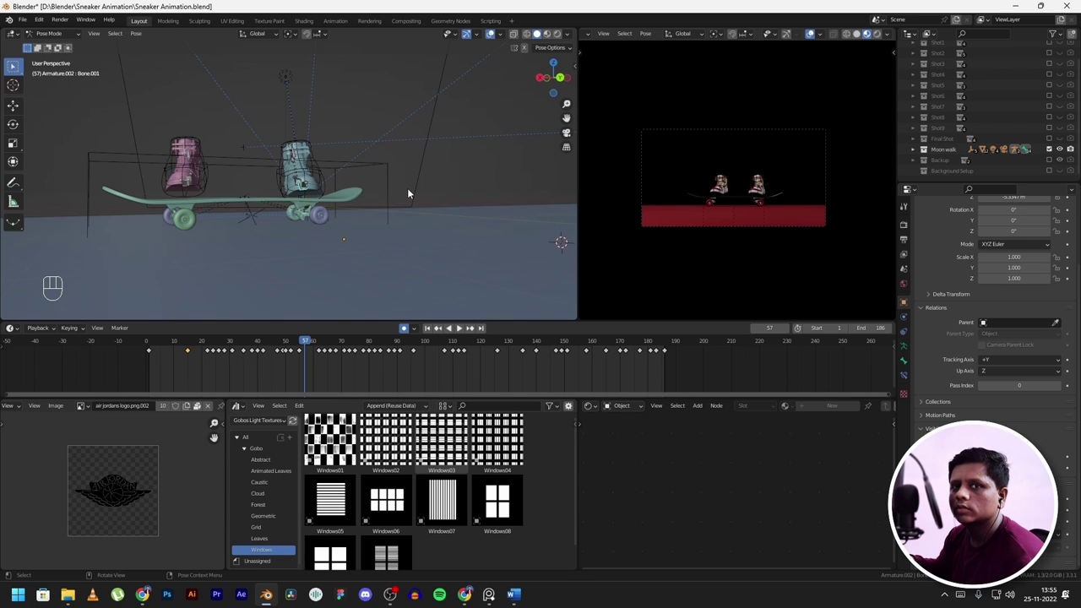
- Move to frame 64, switch to Object Mode and select the skateboard's controller empty
middle_click_drag(407, 191, 371, 207)
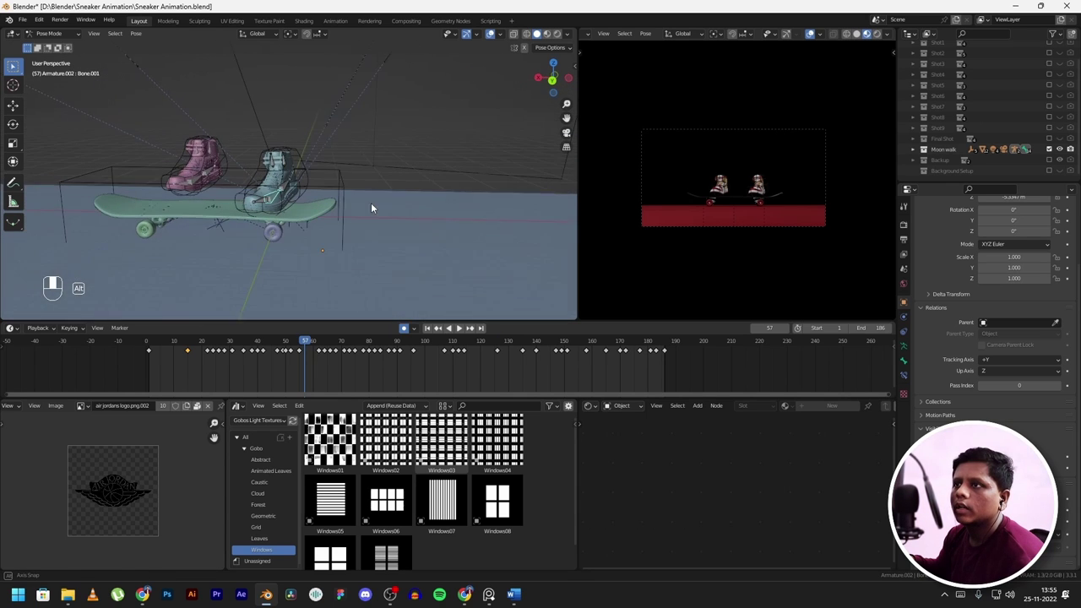
key("space")
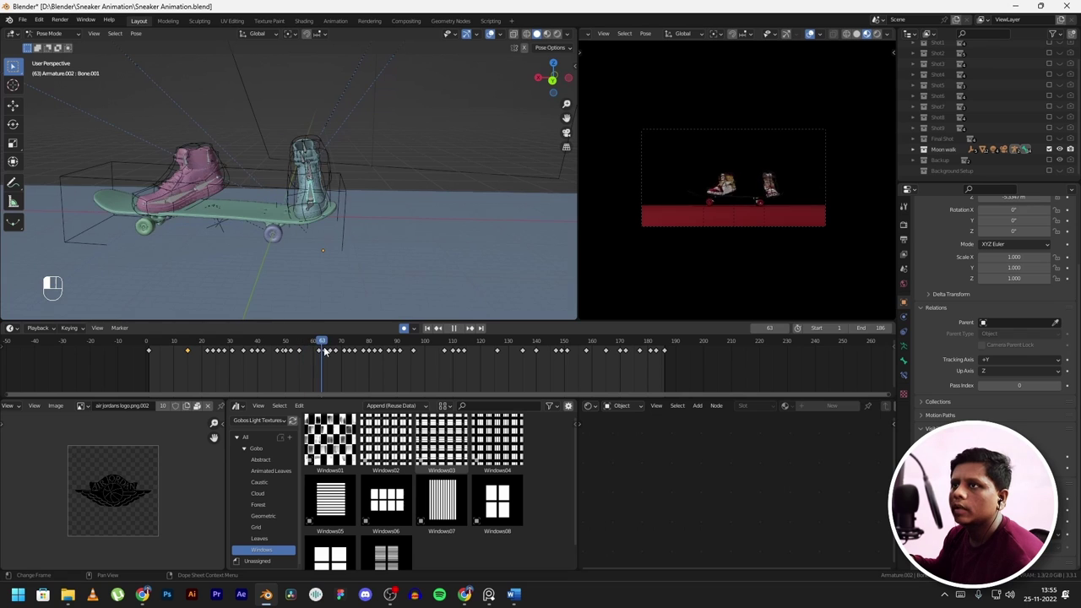
key("space")
middle_click_drag(338, 253, 375, 243)
left_click(375, 243)
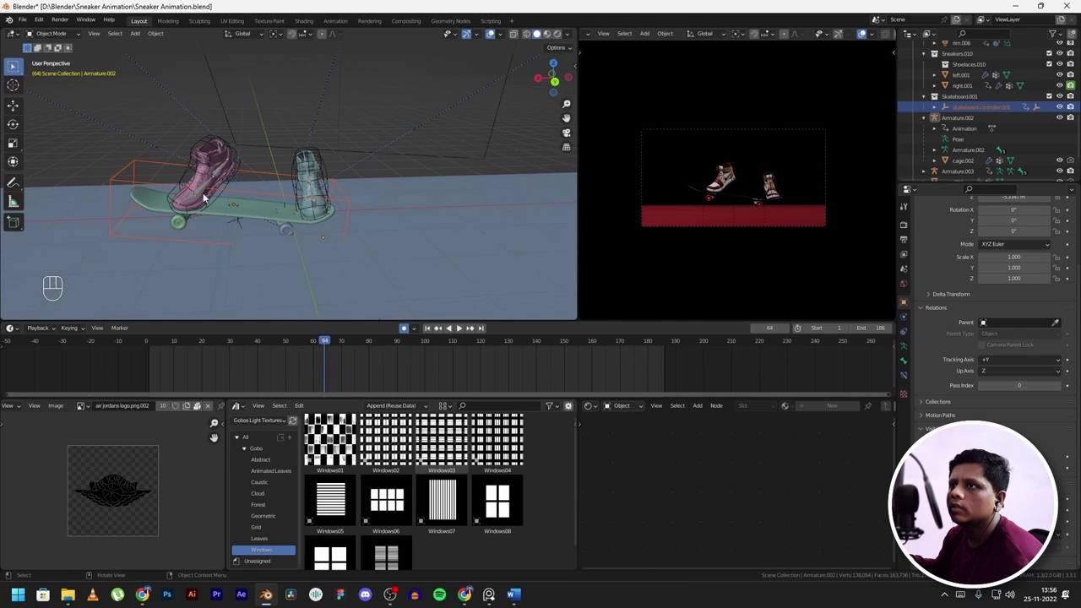
right_click(361, 290, "shift")
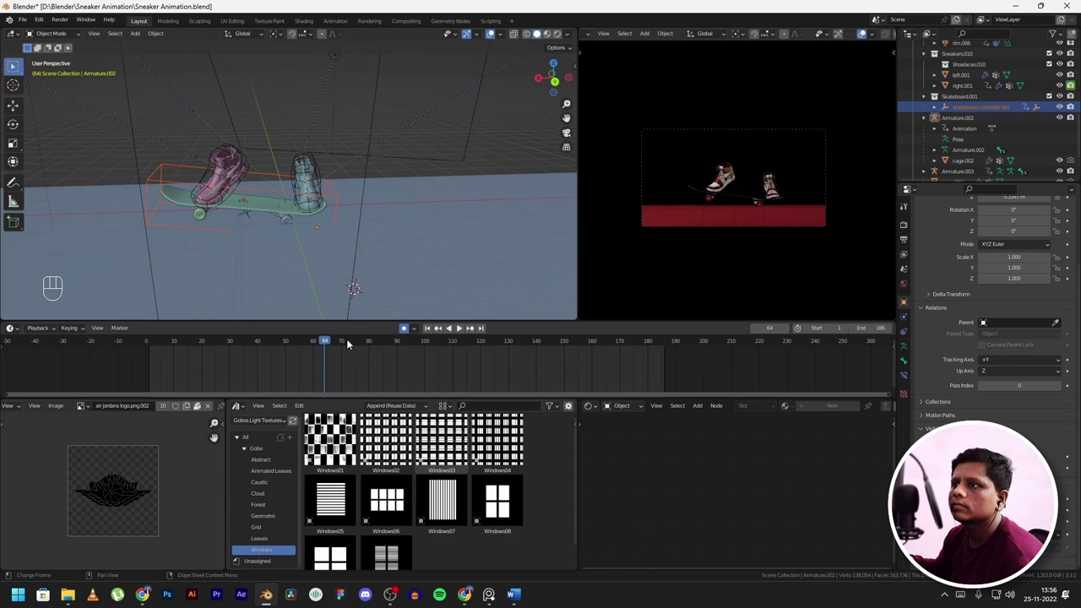
- Scrub the skateboard controller's keyframes through frames 76 and 96, and stop at frame 84 to examine the board's flip
left_click_drag(320, 341, 340, 355)
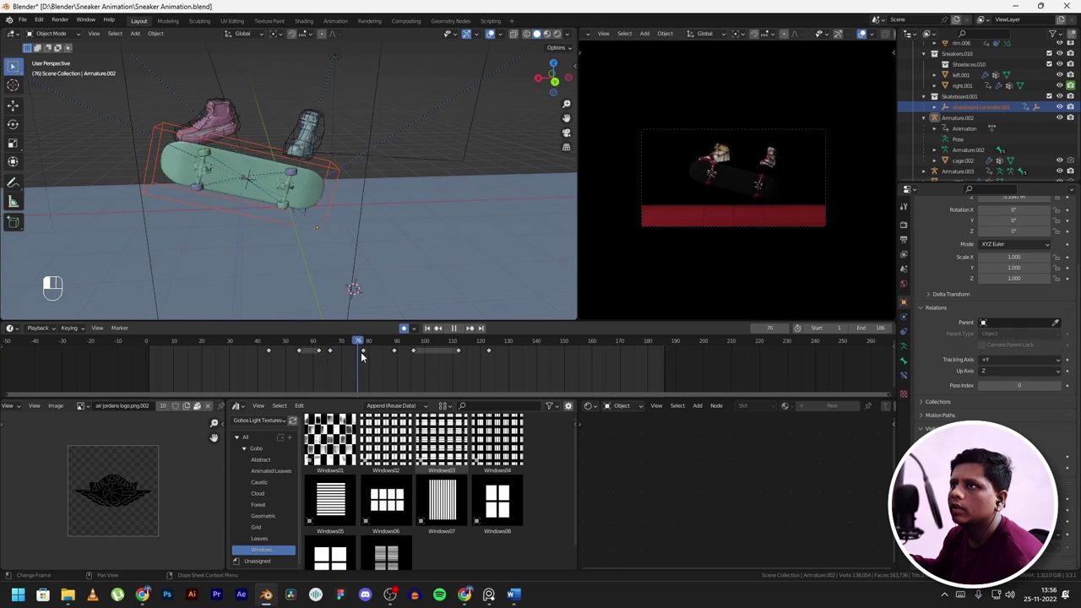
key("space")
scroll(266, 188, "up", 4)
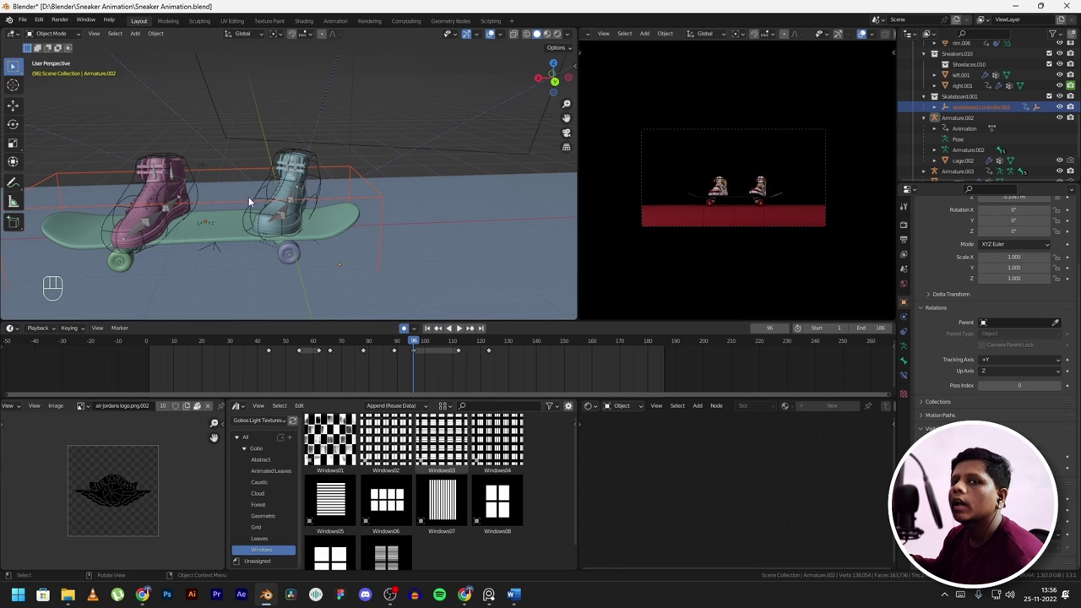
left_click(365, 345)
key("space")
left_click_drag(365, 345, 386, 347)
key("Escape")
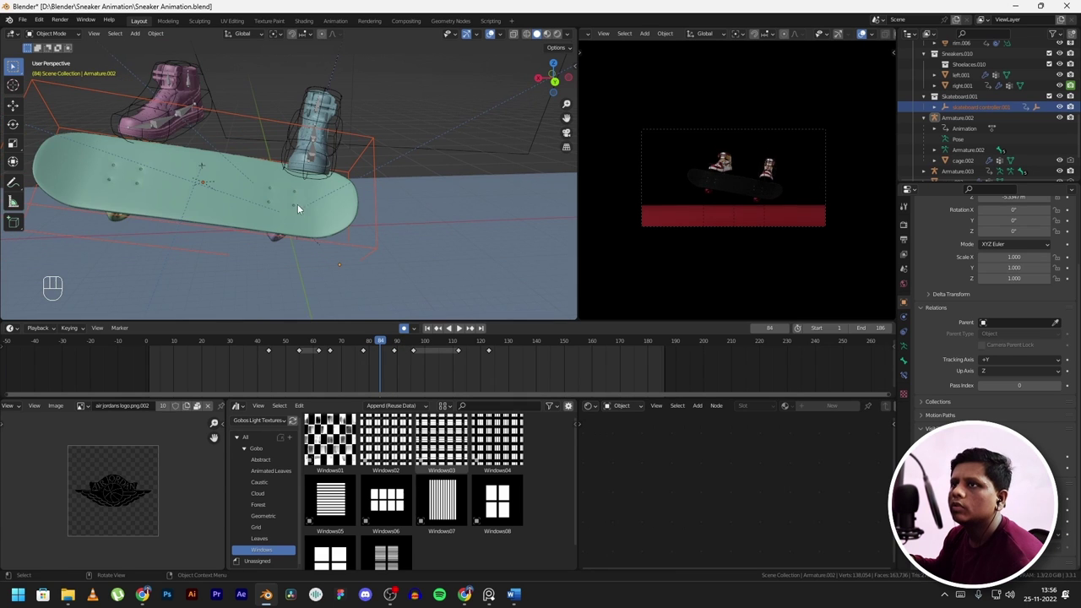
- Scrub from frame 84 past frame 115 to examine how the shoes land and jump off the skateboard
middle_click_drag(209, 108, 245, 117)
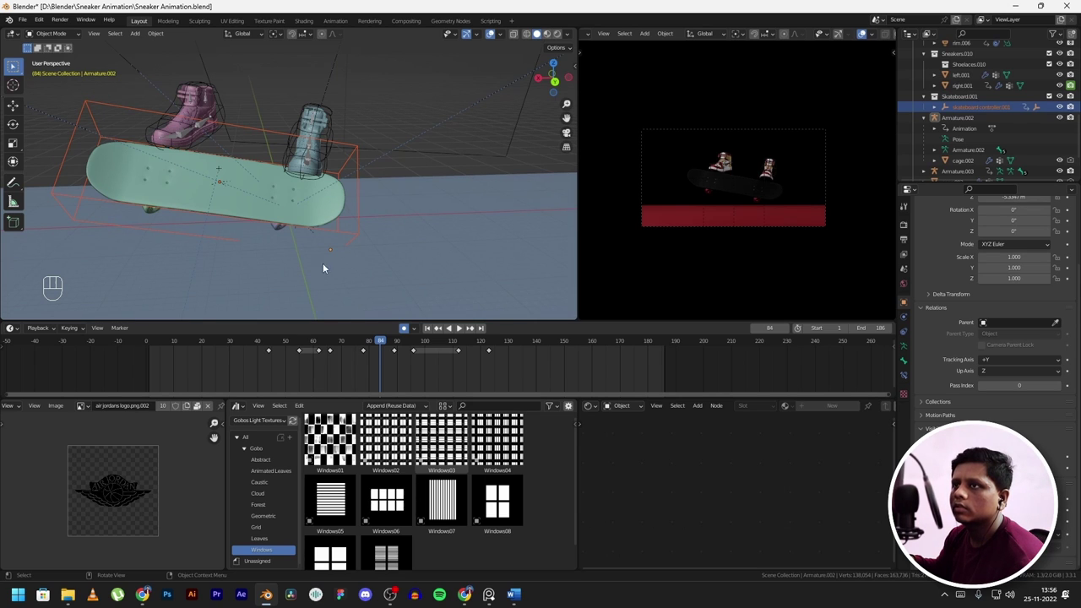
key("space")
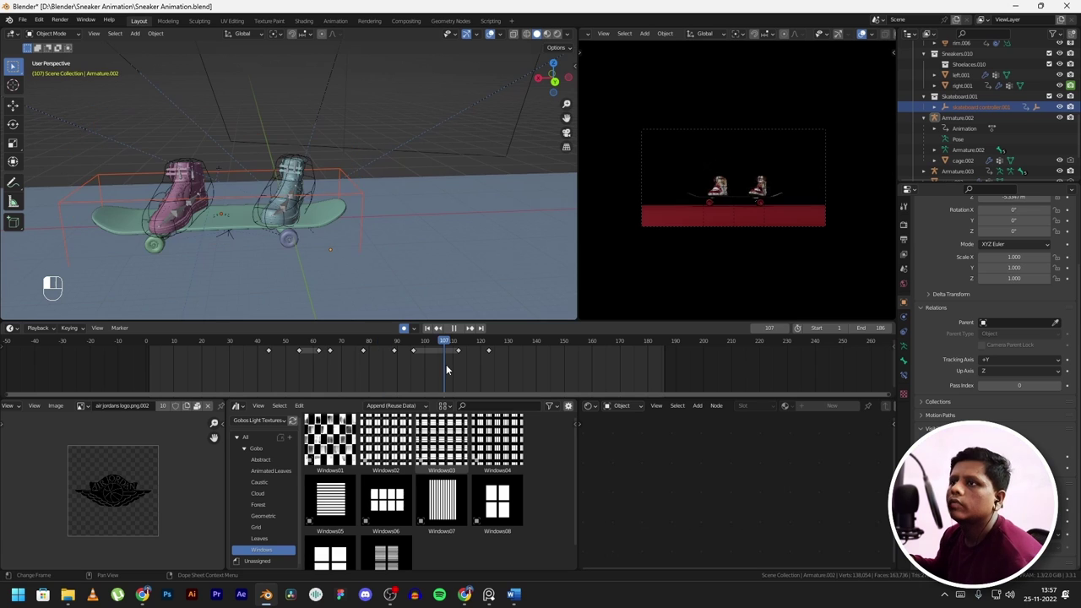
left_click_drag(451, 365, 466, 366)
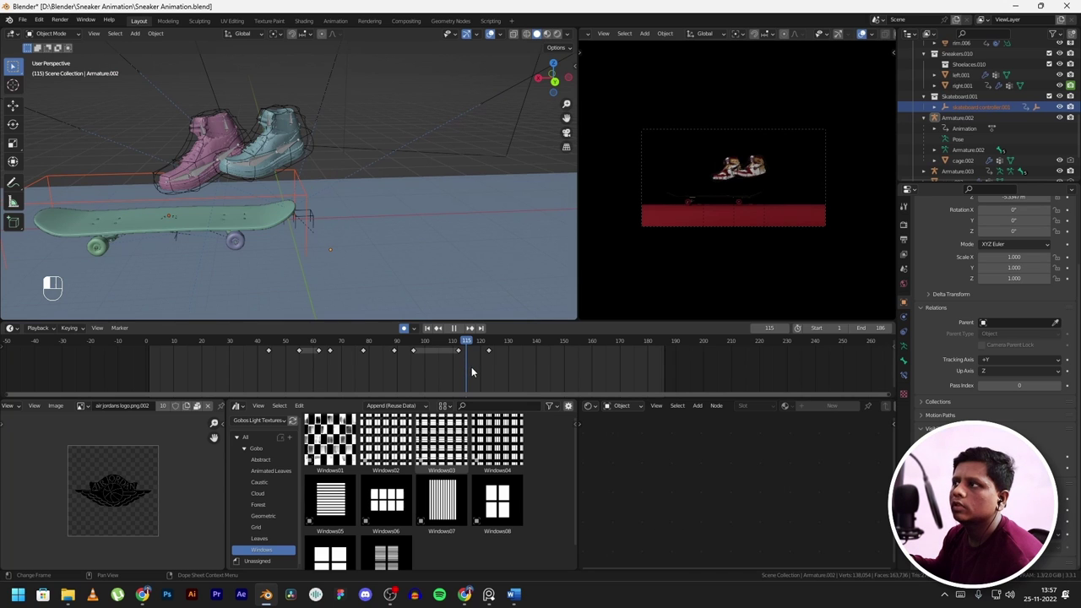
left_click_drag(471, 366, 527, 347)
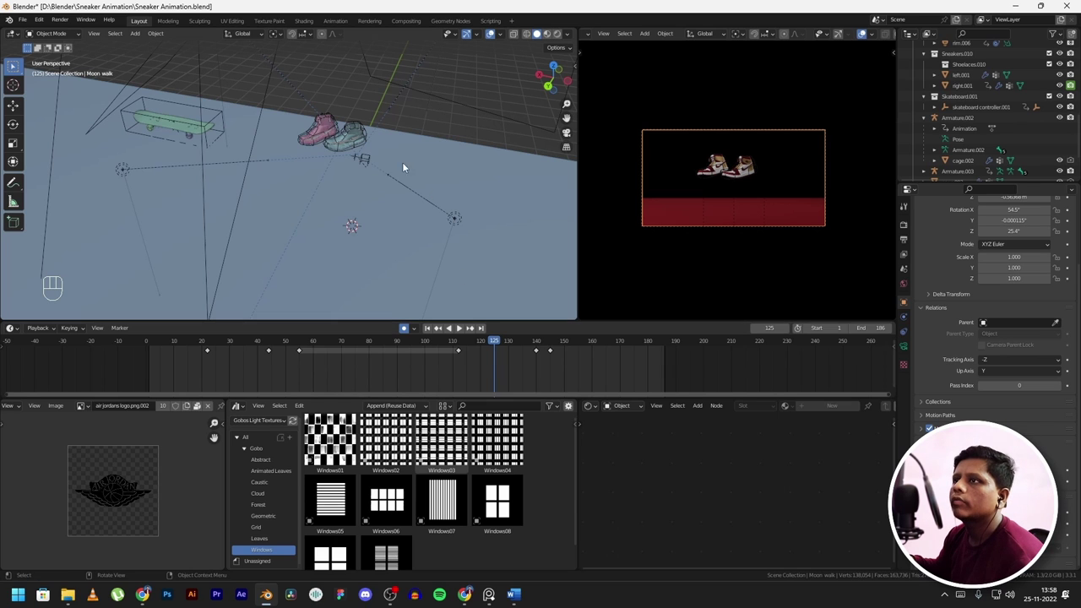
- Scrub from frame 125 to frame 144 with the camera selected, and examine the shoes up close in the camera view
left_click_drag(495, 344, 544, 355)
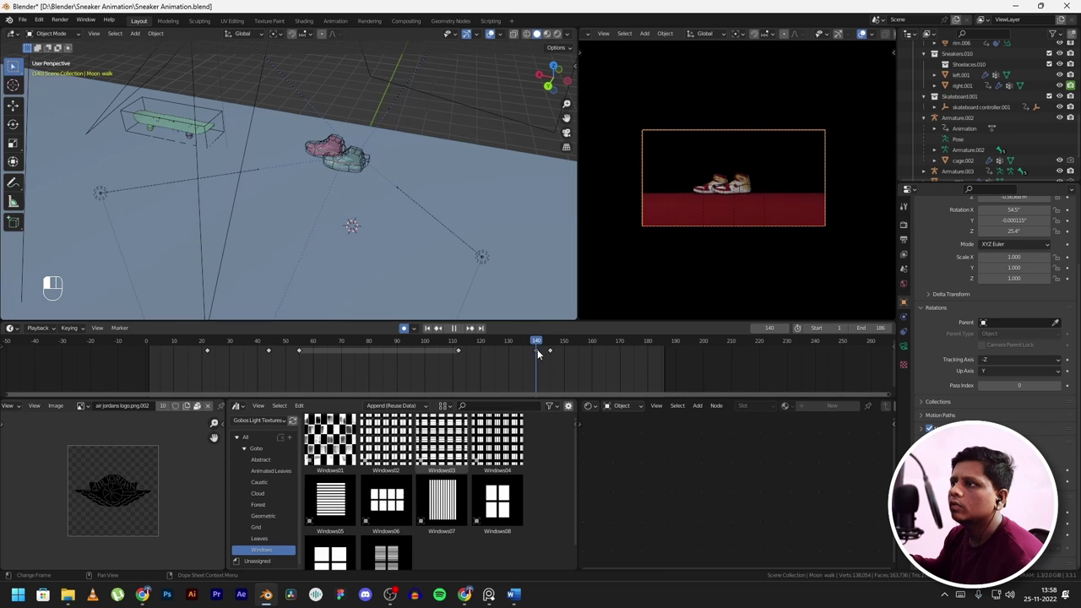
middle_click_drag(448, 253, 387, 182)
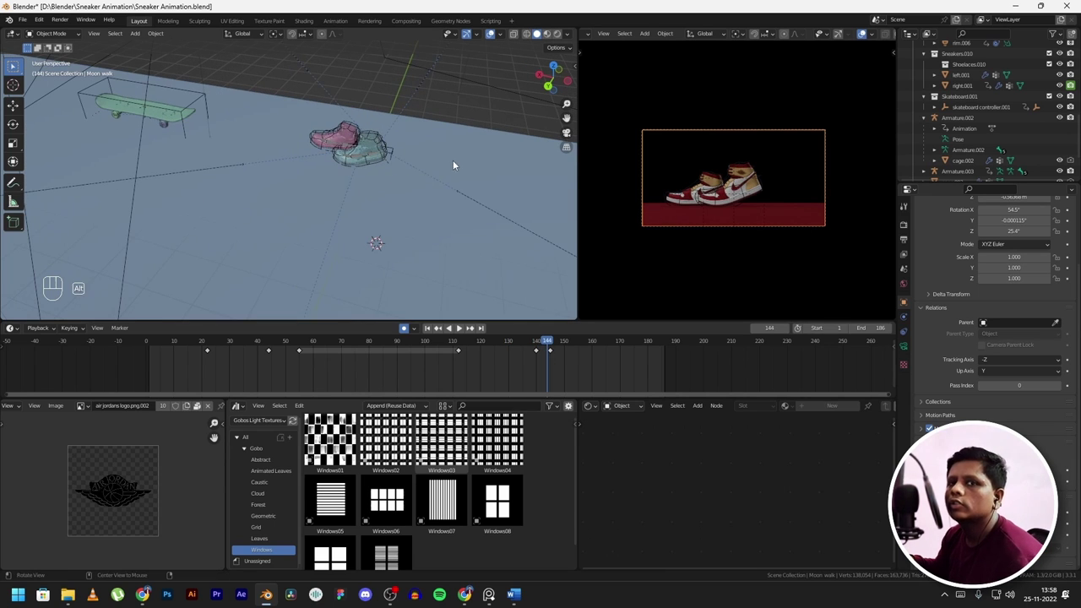
middle_click_drag(453, 163, 434, 236)
scroll(732, 182, "up", 1)
scroll(733, 180, "up", 1)
scroll(730, 97, "down", 1)
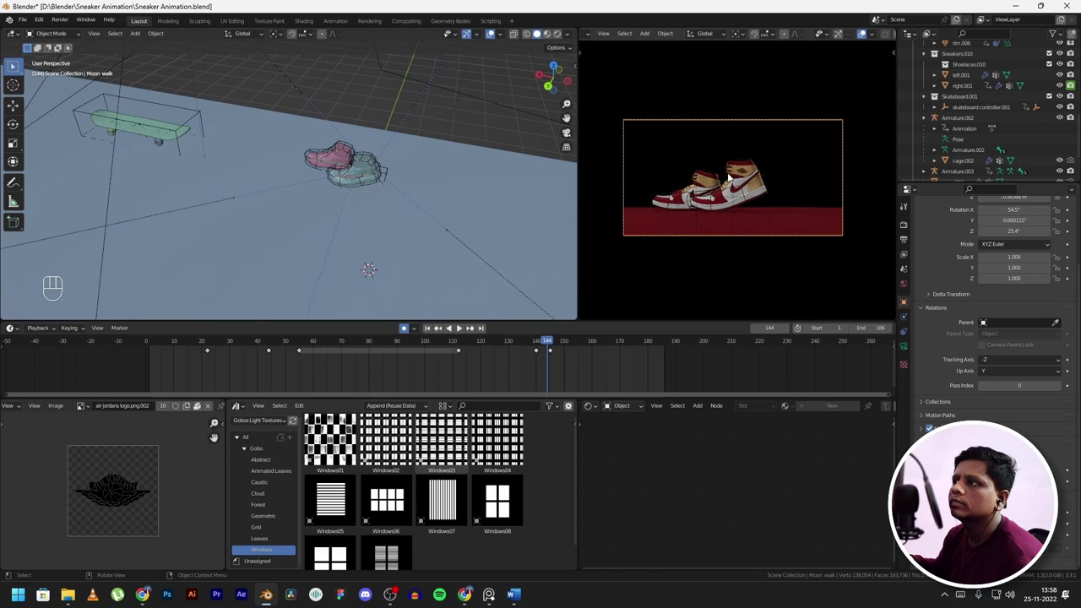
scroll(763, 129, "up", 1)
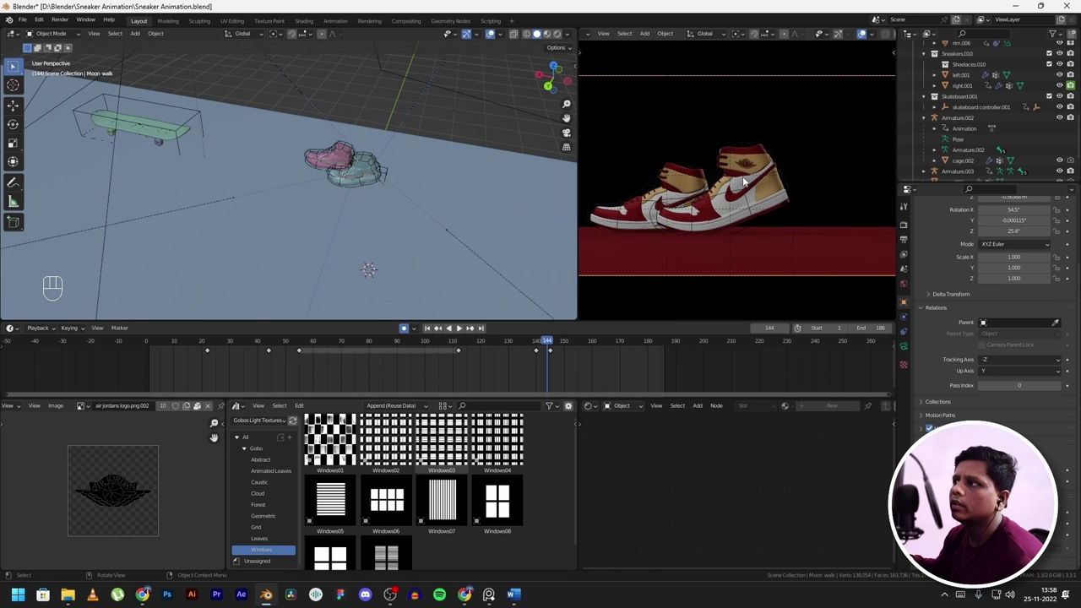
- Scrub from frame 144 through frame 183 and back to frame 144 to examine the shoes' moonwalk in the camera view
scroll(747, 181, "down", 2)
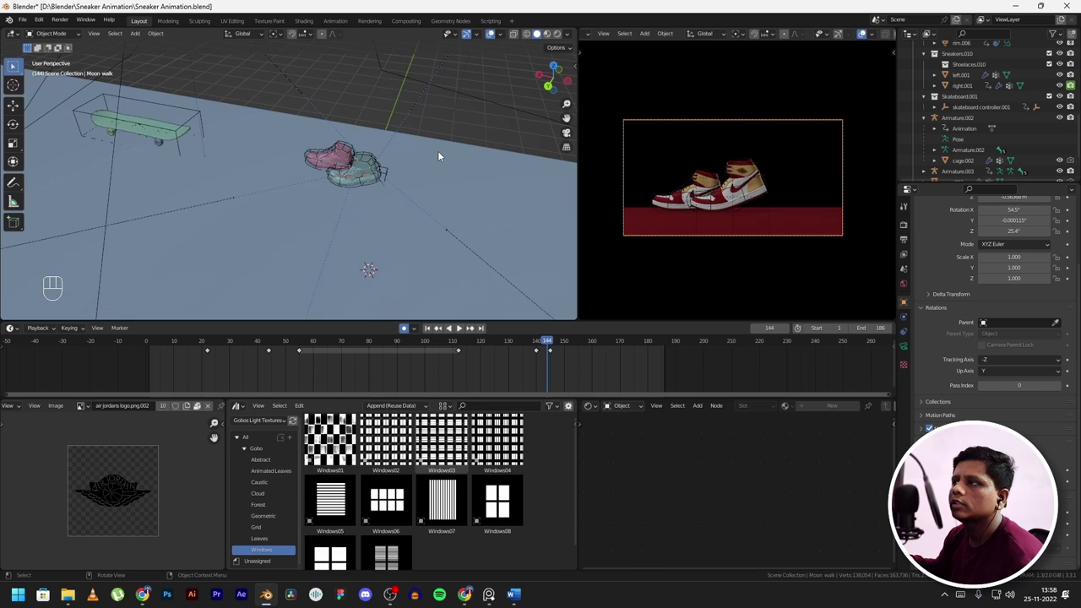
left_click(549, 342)
left_click_drag(549, 342, 649, 357)
scroll(727, 174, "up", 2)
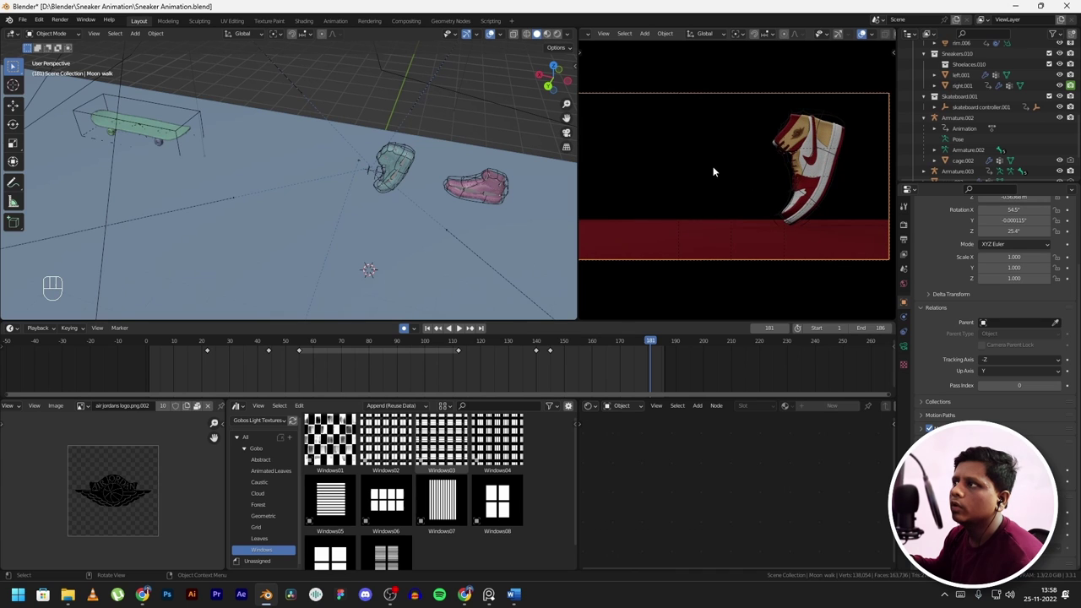
scroll(709, 175, "down", 2)
key("Right")
key("Right")
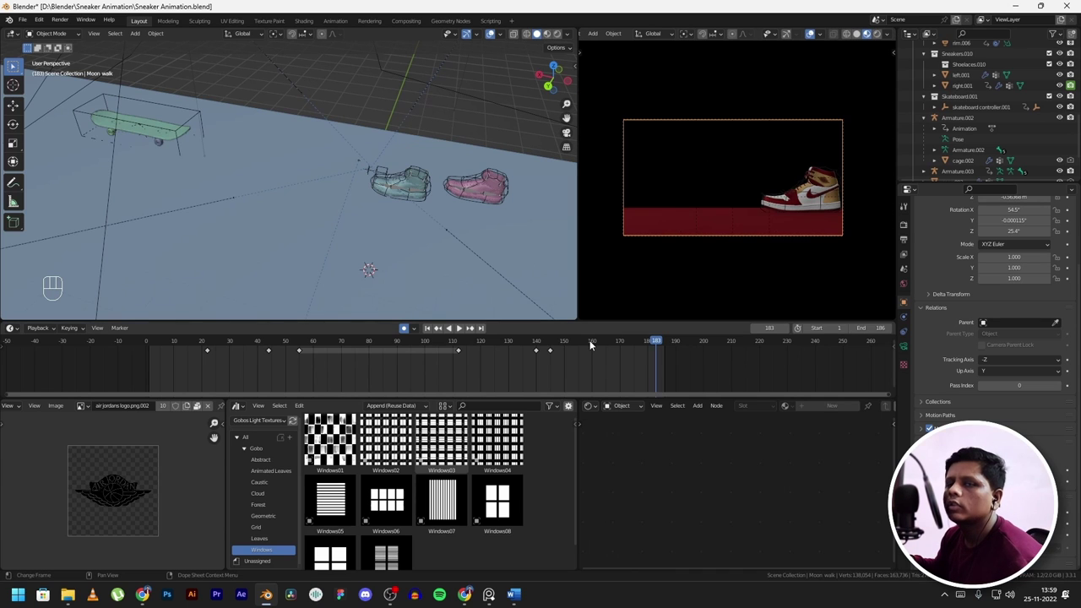
left_click_drag(591, 345, 602, 348)
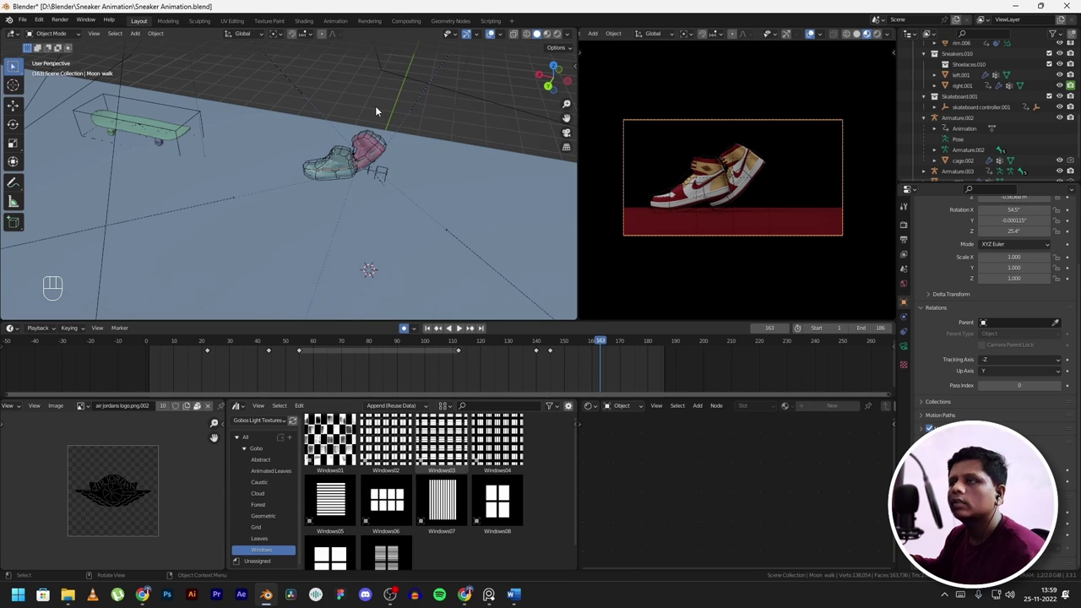
key("Down")
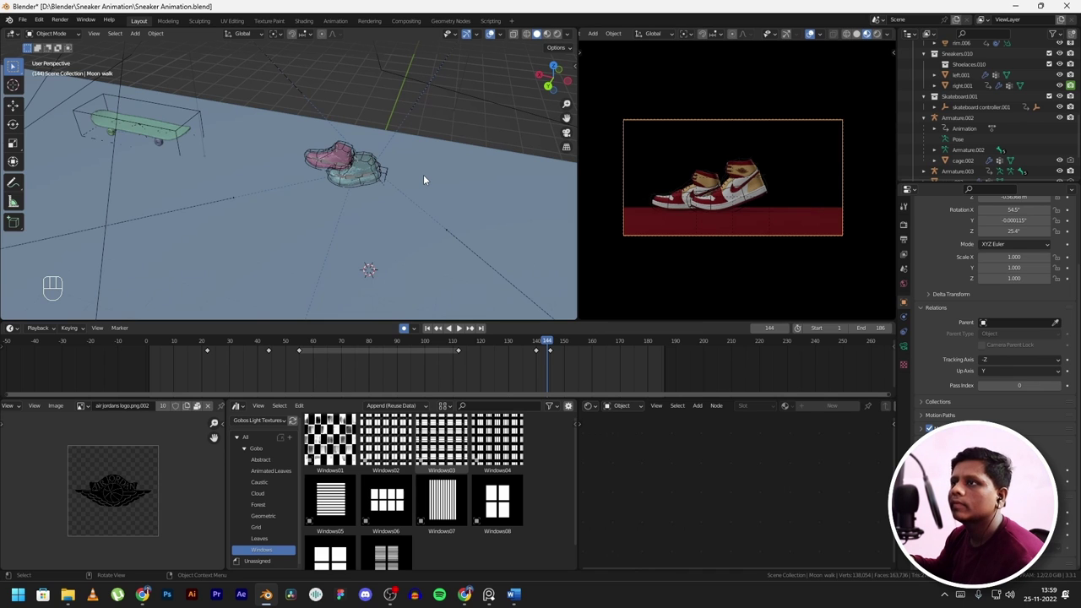
- Select and frame the teal shoe's armature to examine its bones beside the other shoe, and clear the selection
middle_click_drag(389, 136, 402, 136)
left_click(392, 171)
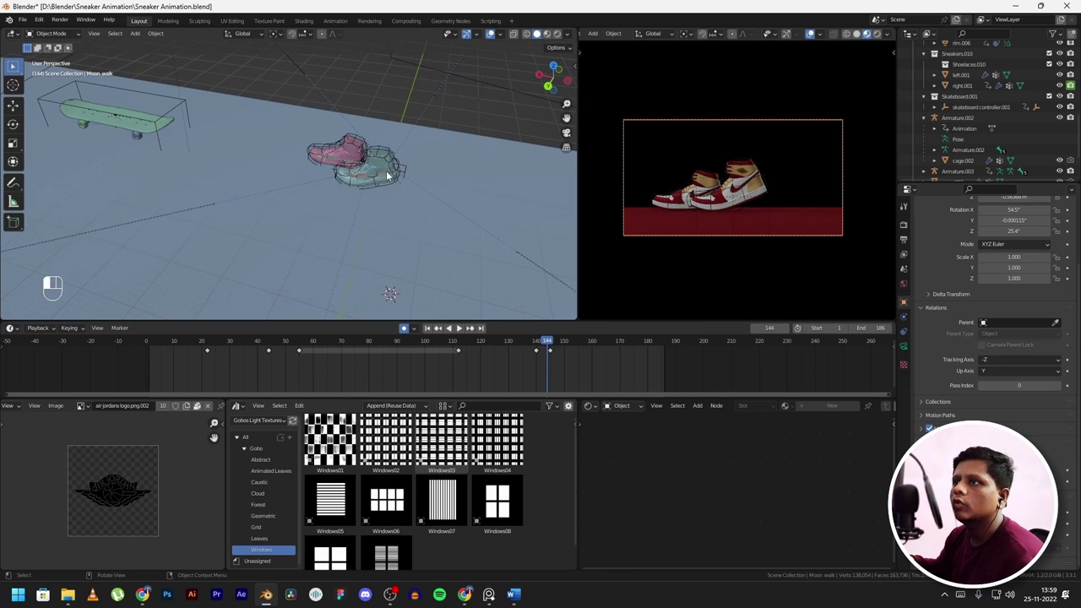
key("KP_Decimal")
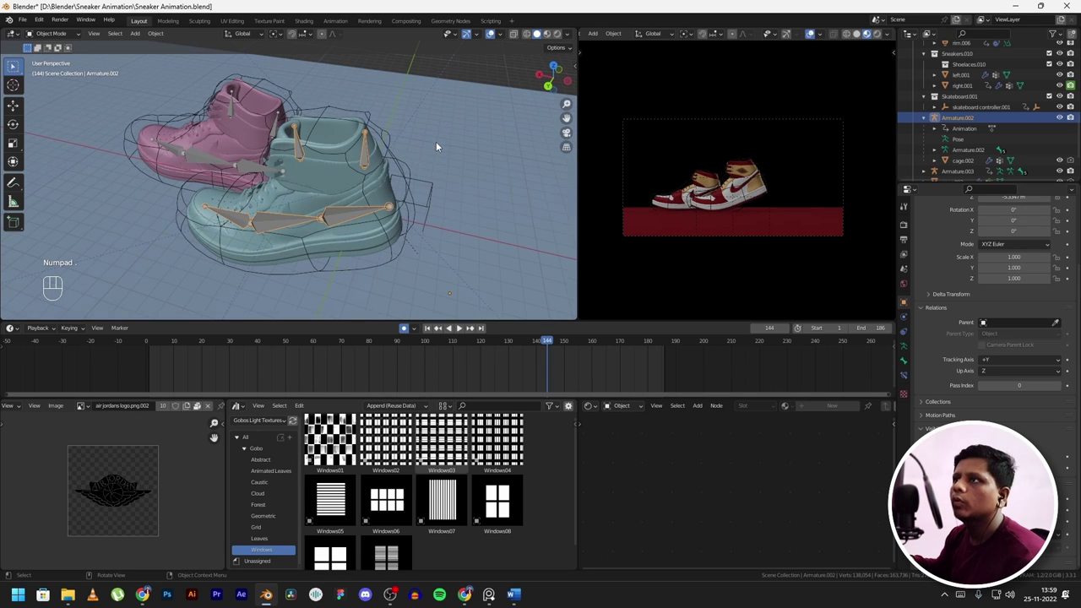
scroll(436, 145, "down", 5)
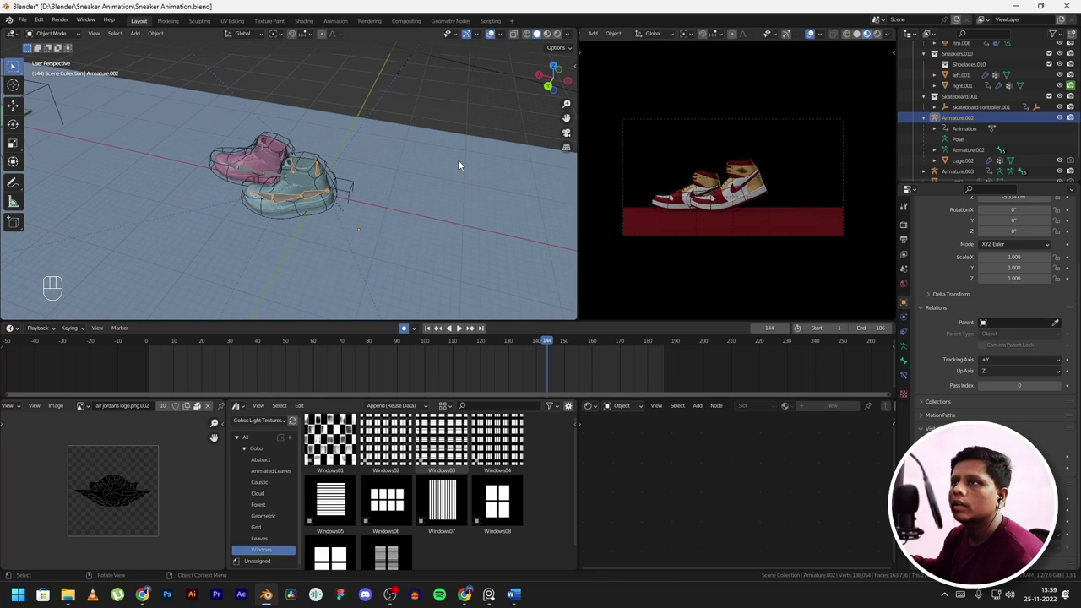
scroll(380, 193, "up", 2)
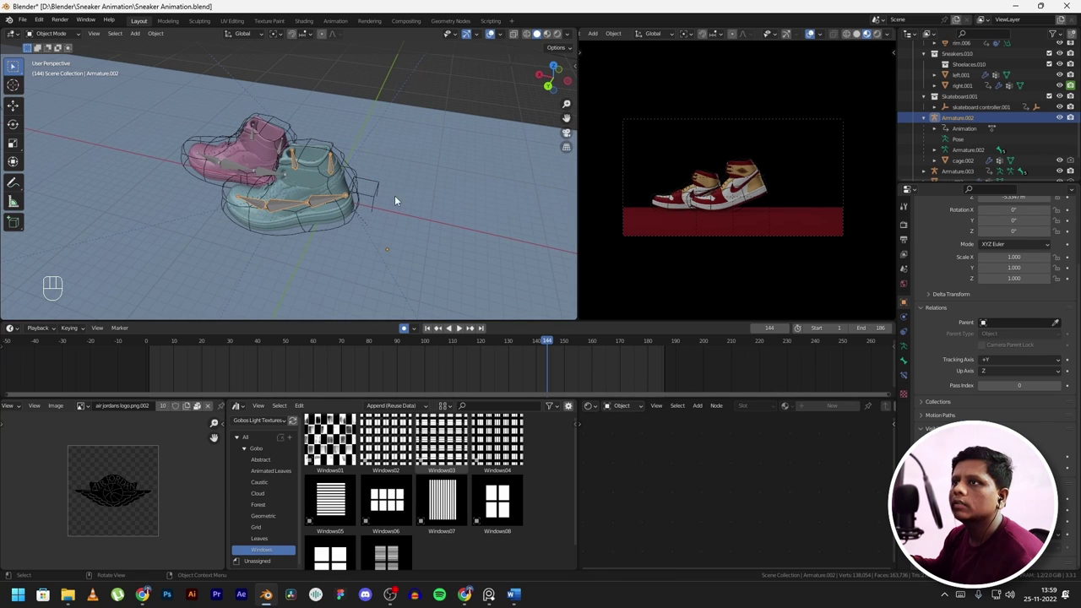
left_click(502, 104)
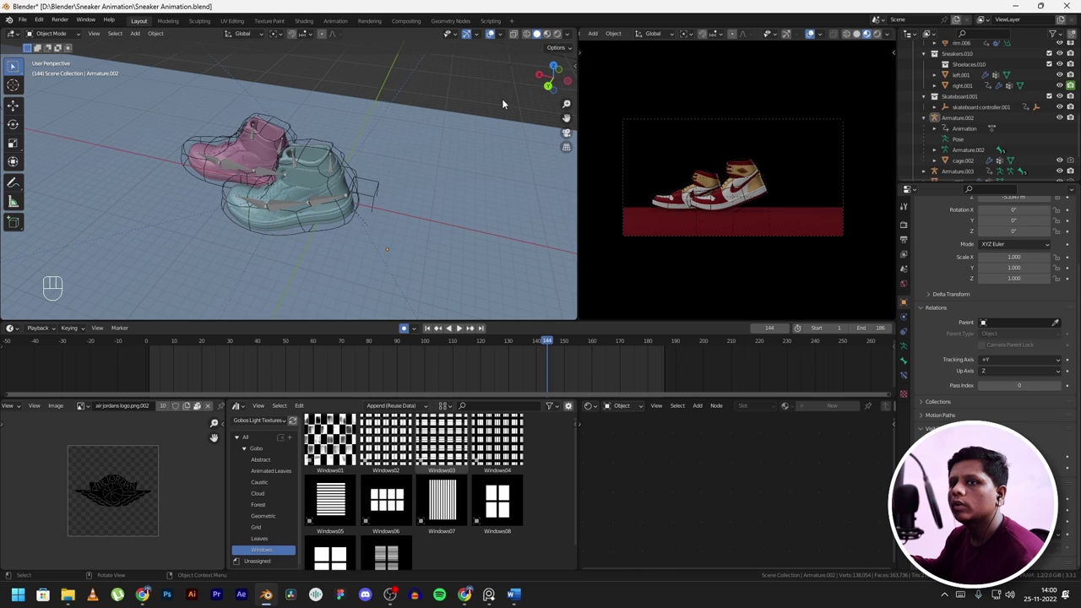
- Move to frame 167 and advance to frame 176 to examine the shoes' moonwalk steps up close in the camera view
left_click(614, 359)
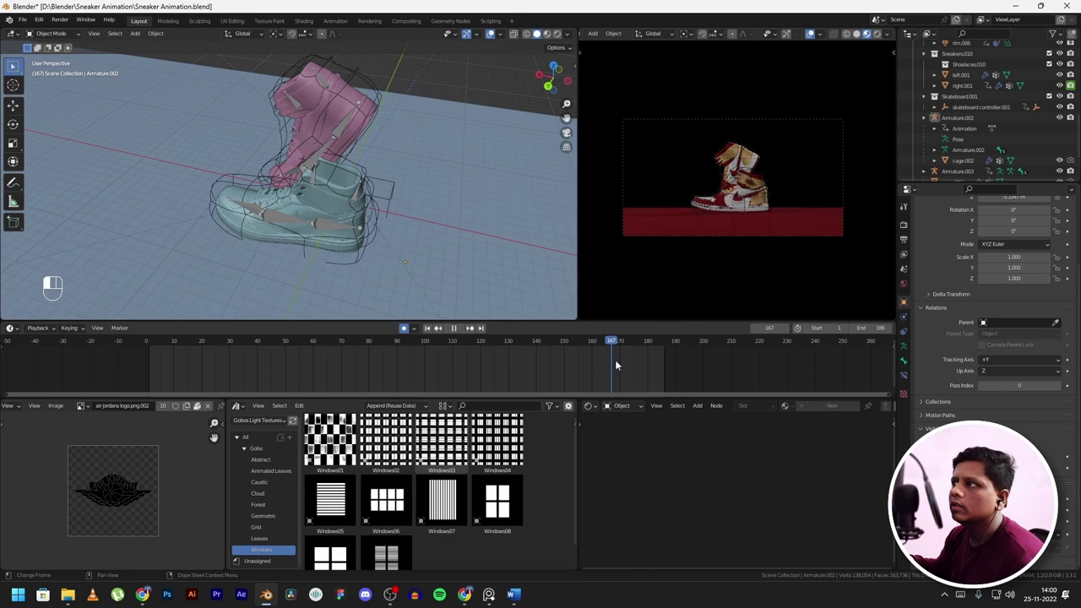
scroll(734, 161, "up", 3)
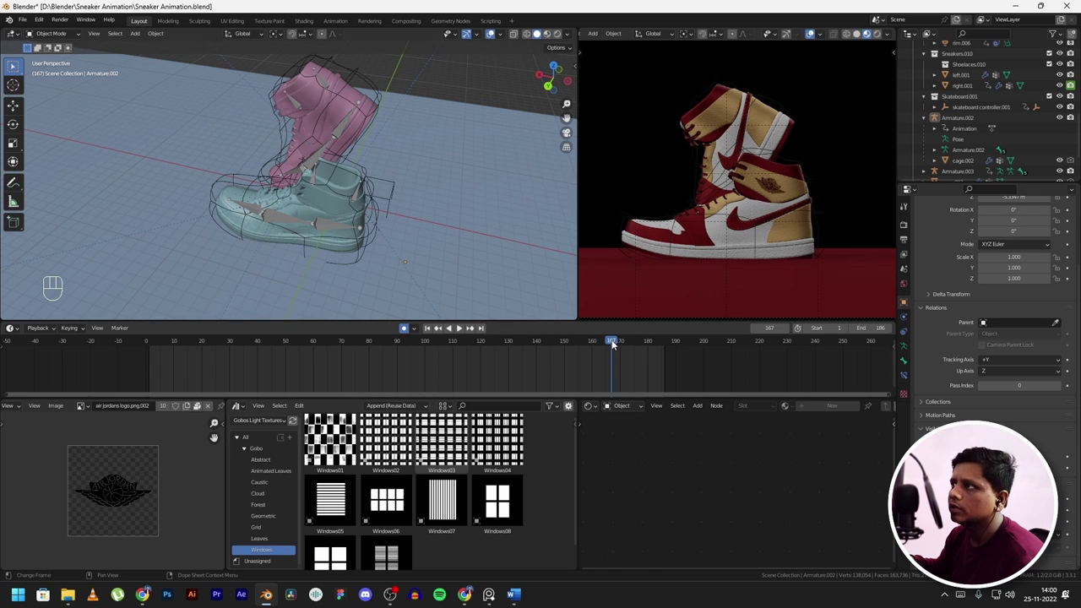
key("space")
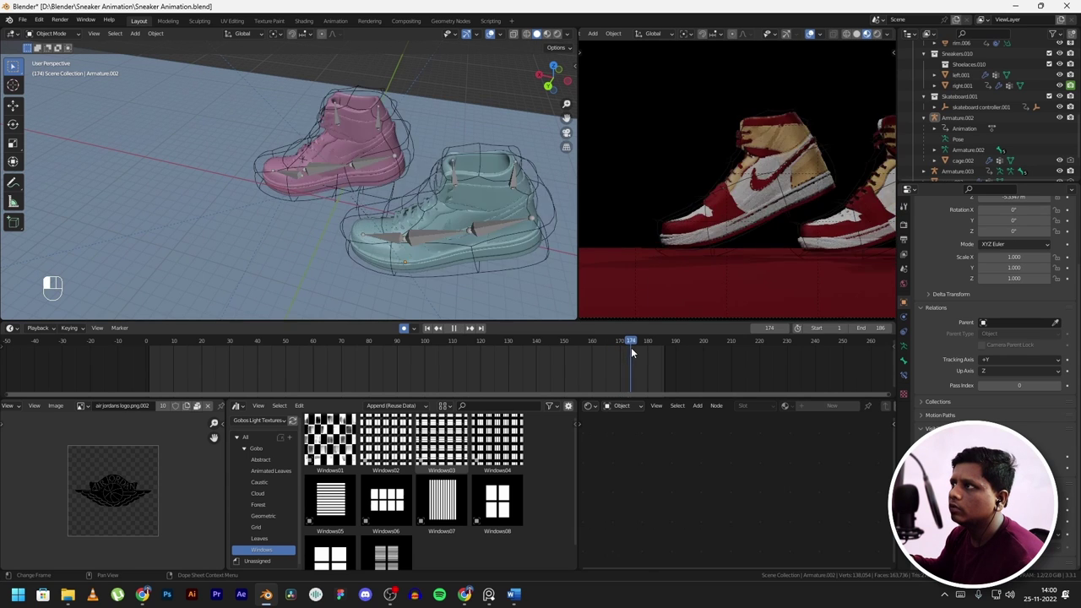
key("space")
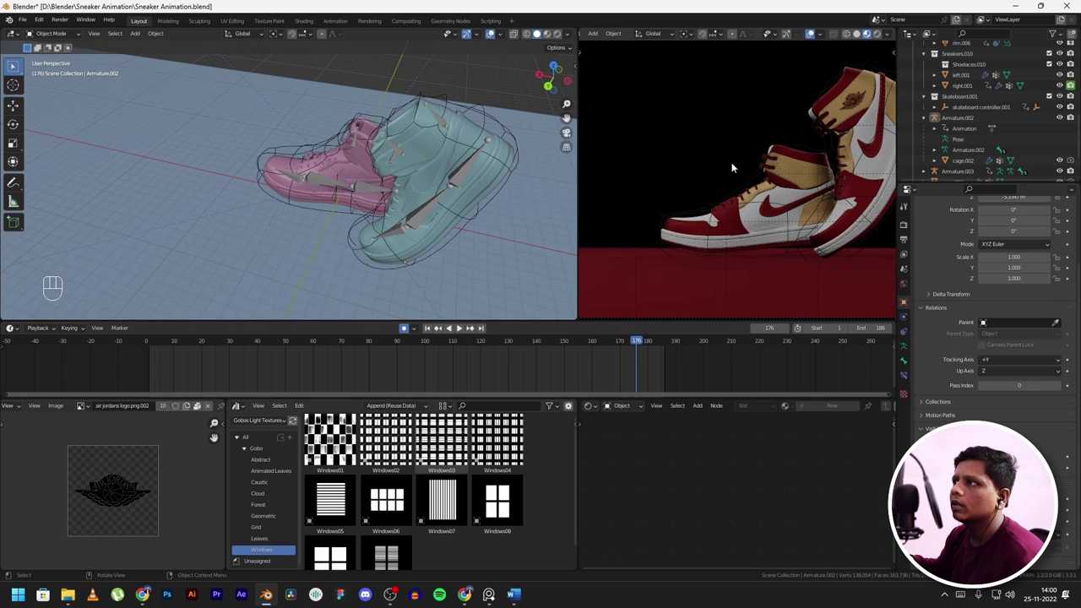
scroll(732, 163, "up", 1)
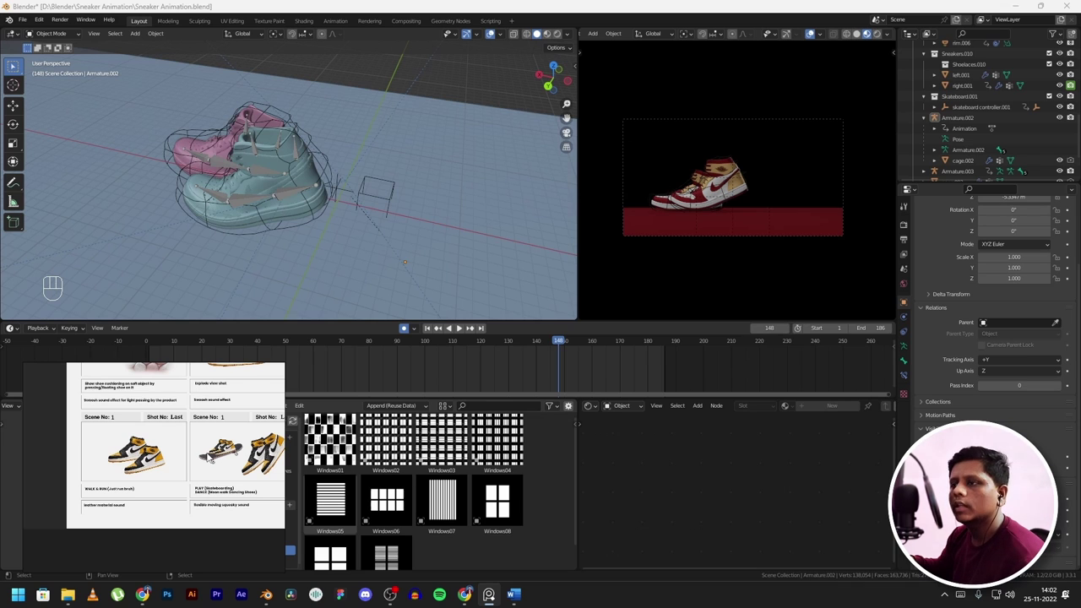
- Play the animation from frame 148 and stop at frame 187 to examine how the shot ends
key("space")
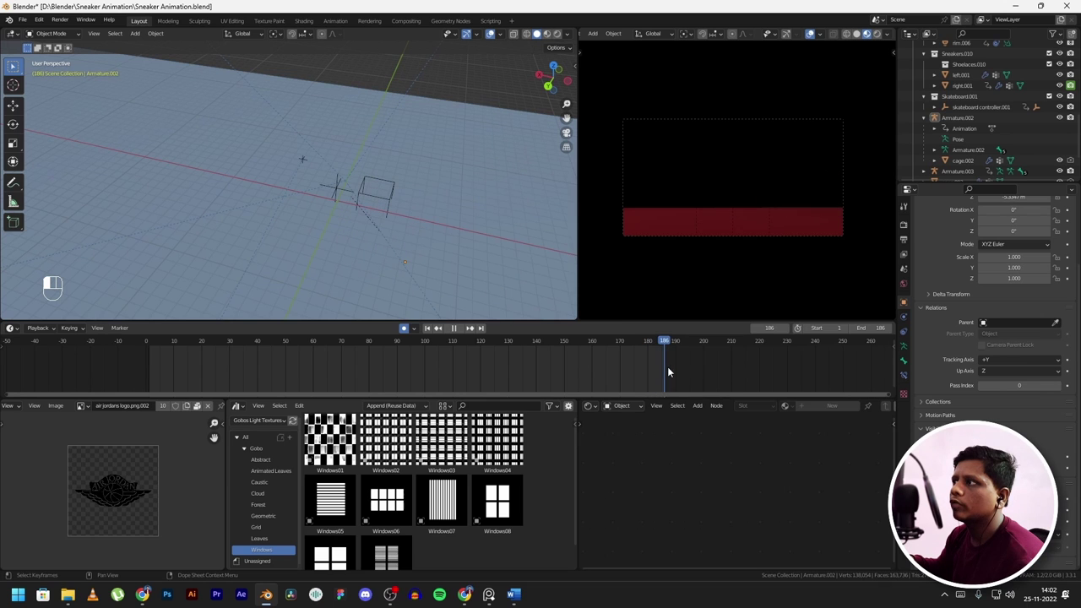
key("space")
scroll(436, 182, "down", 5)
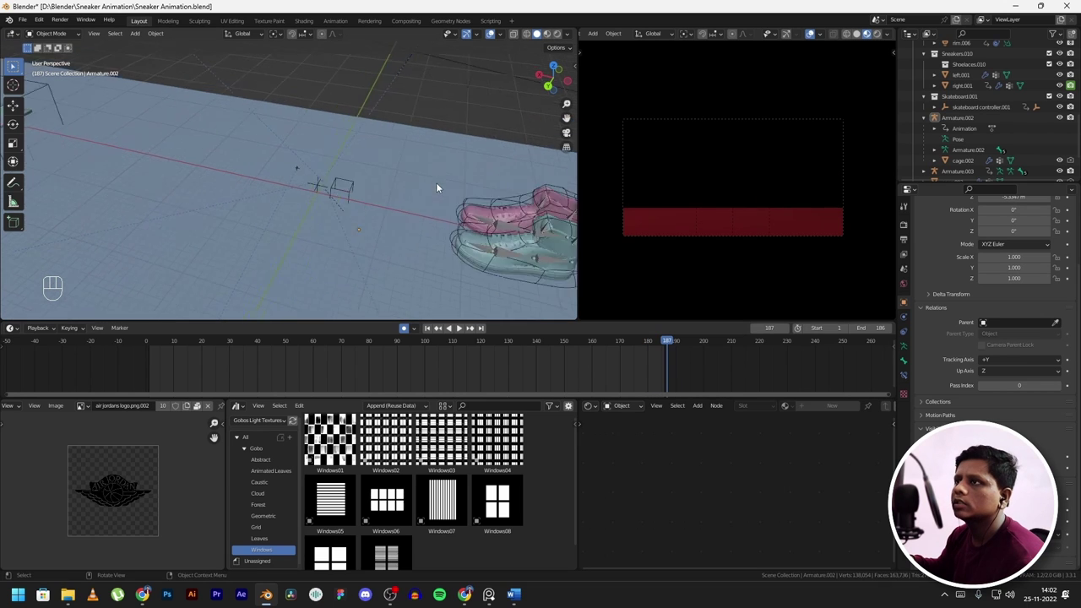
scroll(798, 206, "up", 3)
scroll(669, 216, "down", 2)
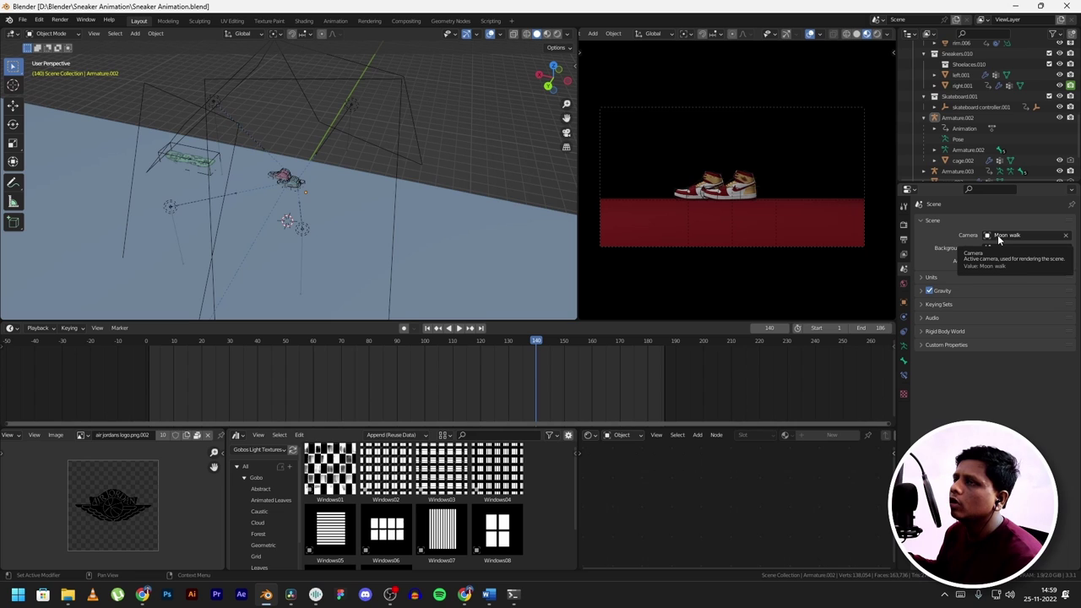
- Review the scene's output settings and render commands, and open the Shot 2 frames folder in File Explorer
left_click(903, 240)
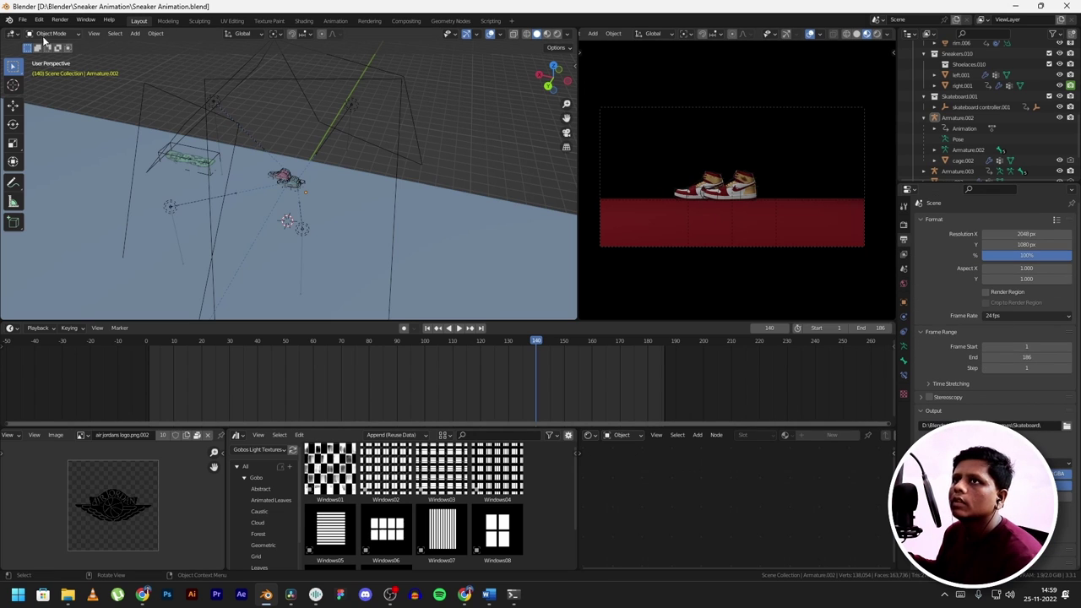
left_click(61, 19)
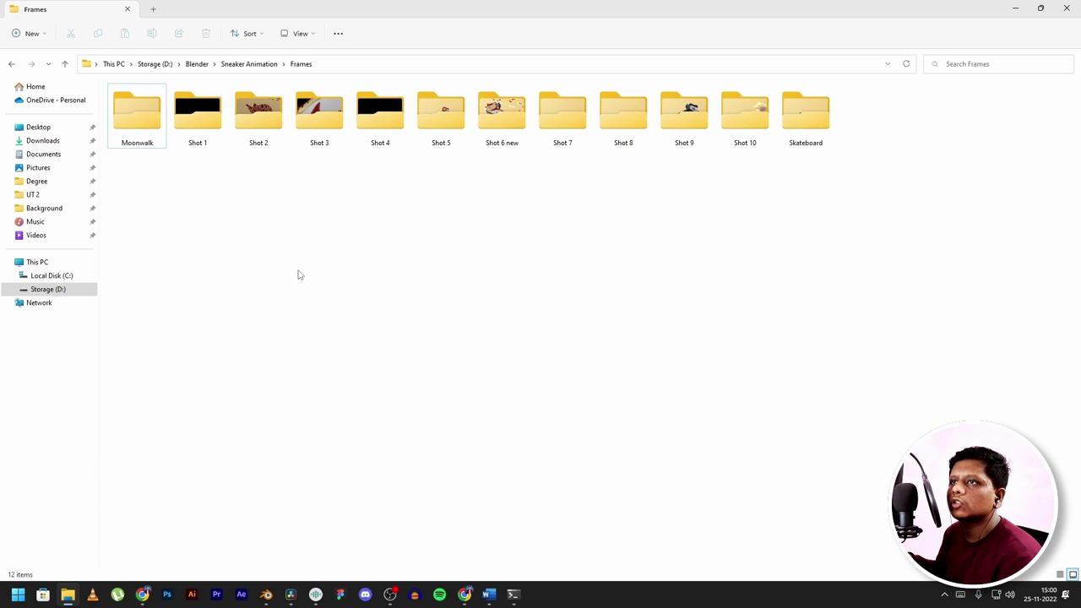
double_click(266, 110)
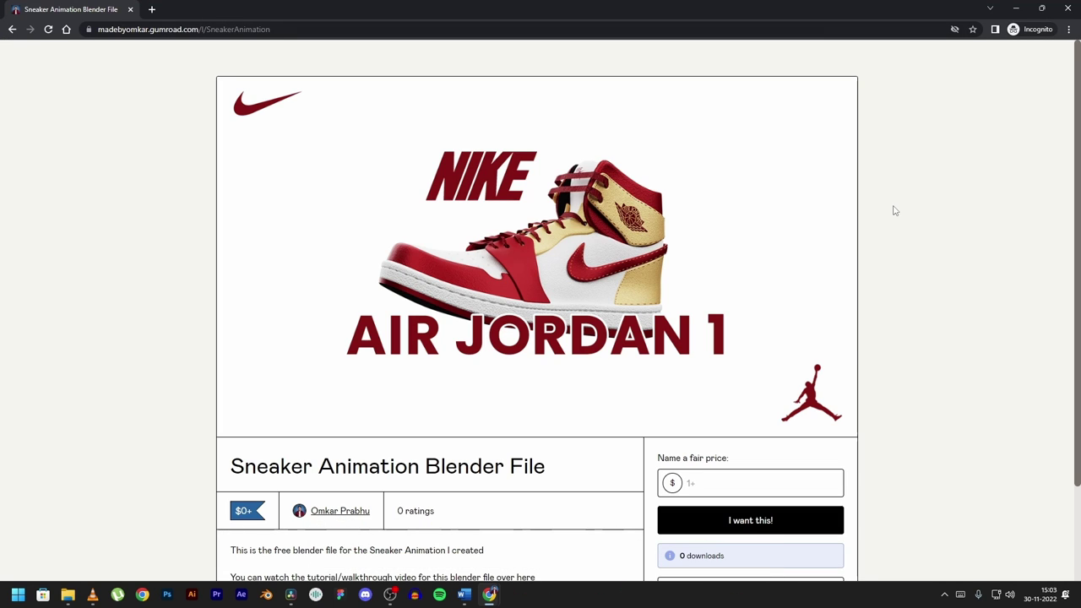
- On the Sneaker Animation Blender File page on Gumroad, set the price to $0 and proceed to checkout
scroll(895, 210, "down", 2)
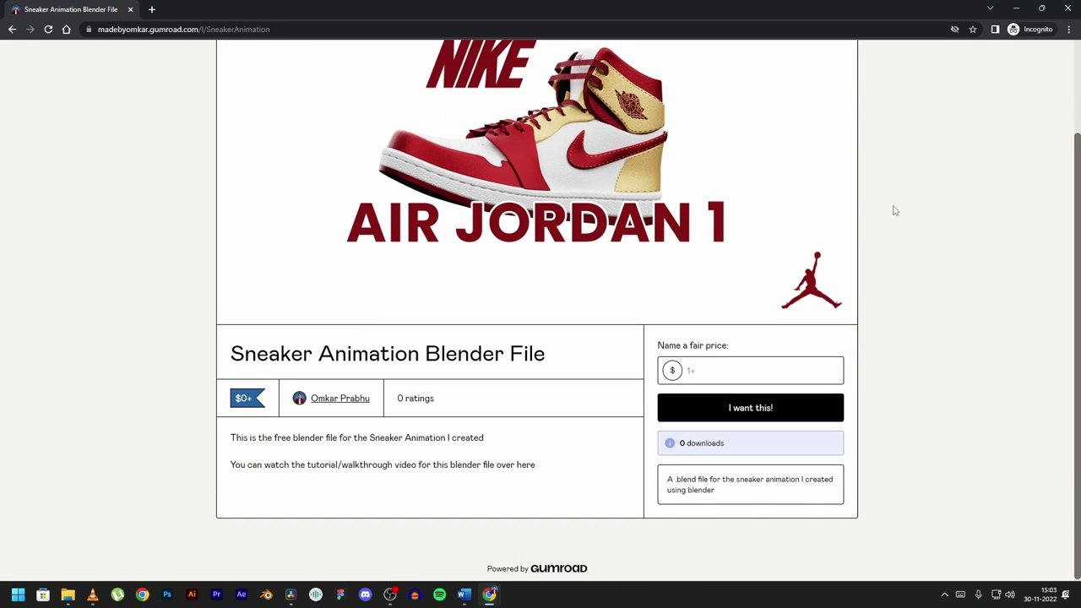
left_click(698, 368)
type("0")
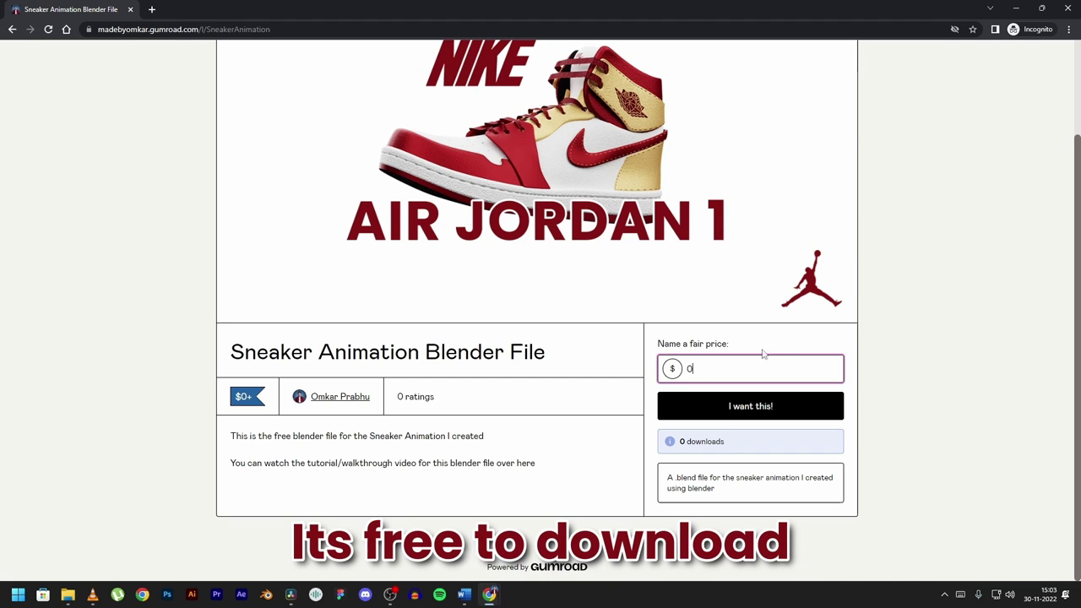
left_click(925, 309)
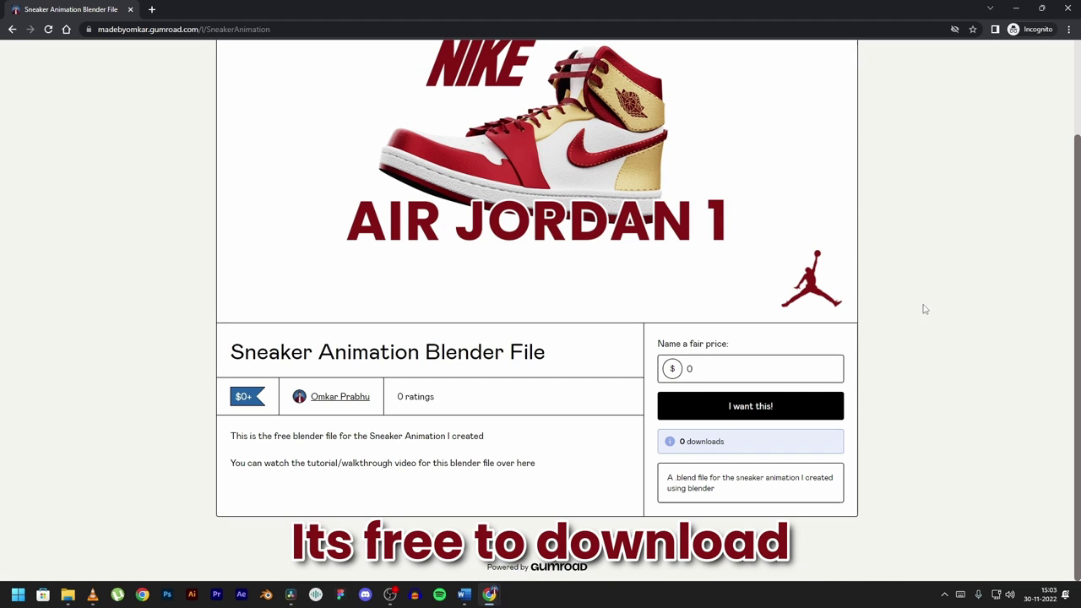
left_click(717, 403)
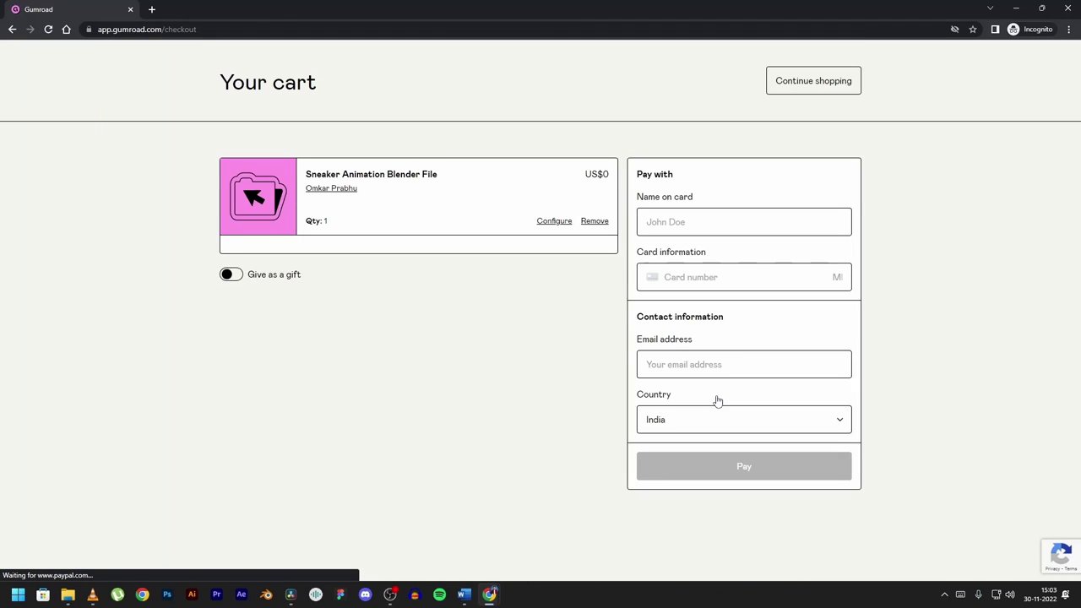
- Enter the email address in the contact information and complete the free order
left_click(684, 215)
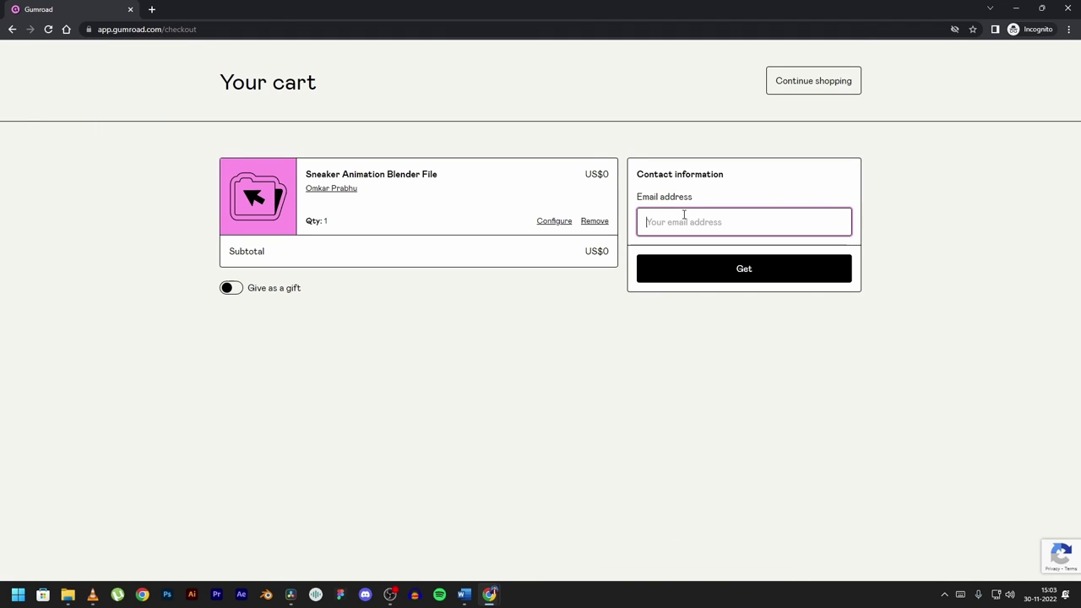
key("ctrl+v")
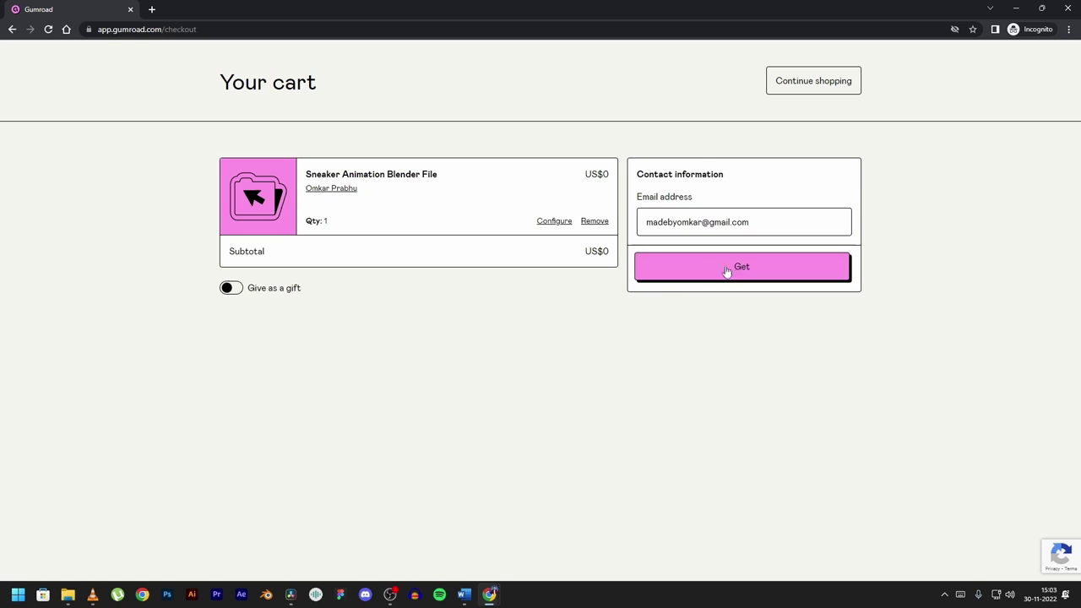
left_click(729, 269)
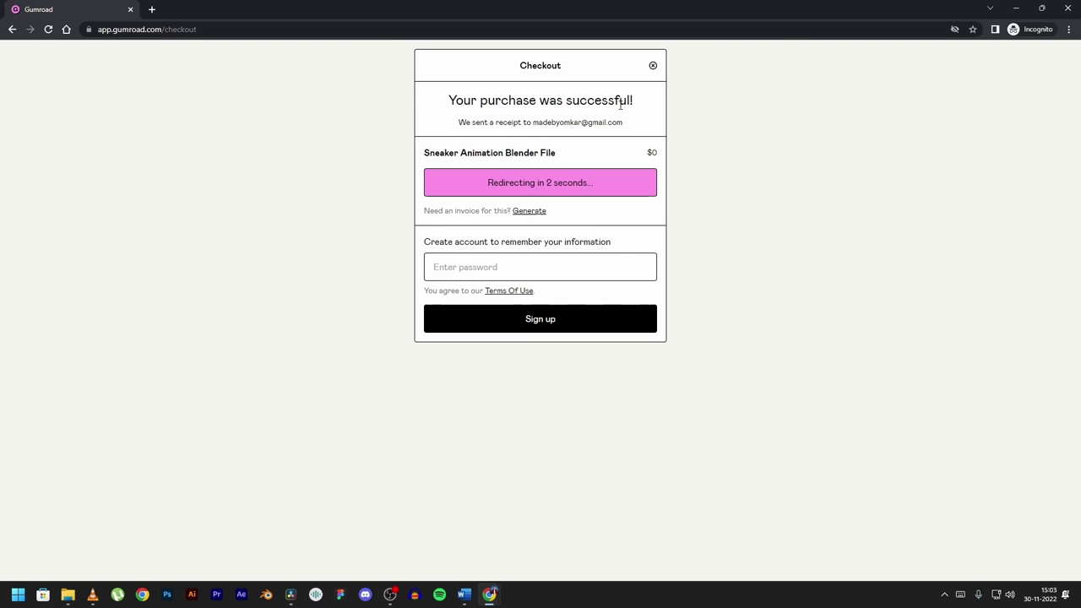